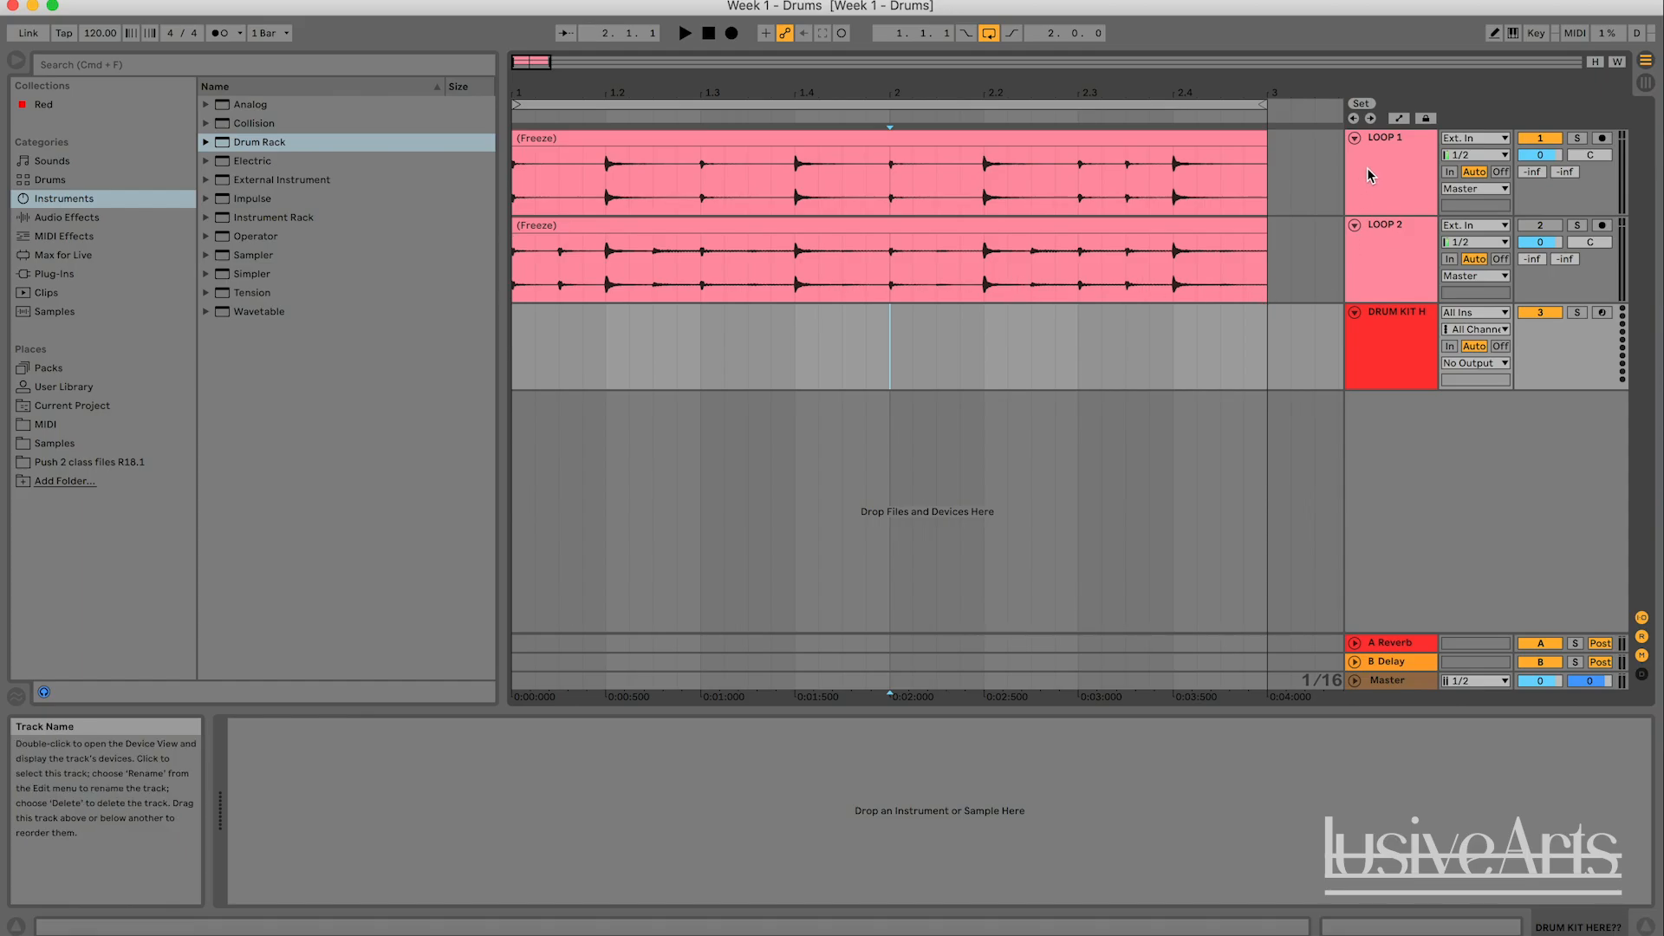
pyautogui.click(1386, 154)
pyautogui.click(1383, 237)
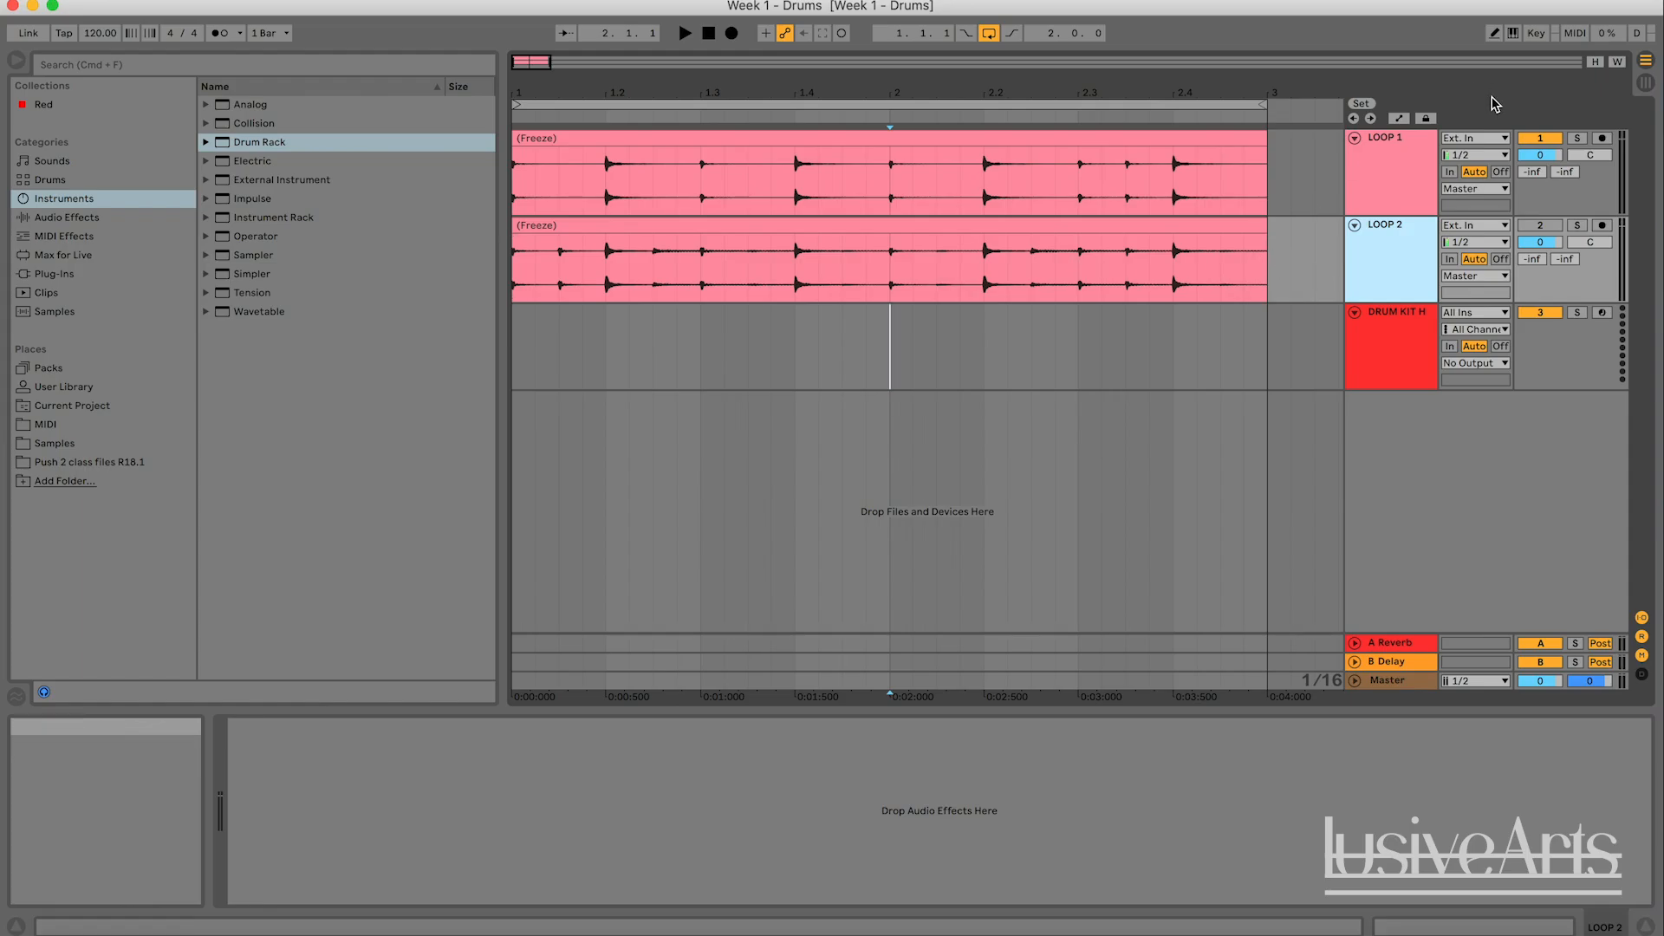
pyautogui.press('Tab')
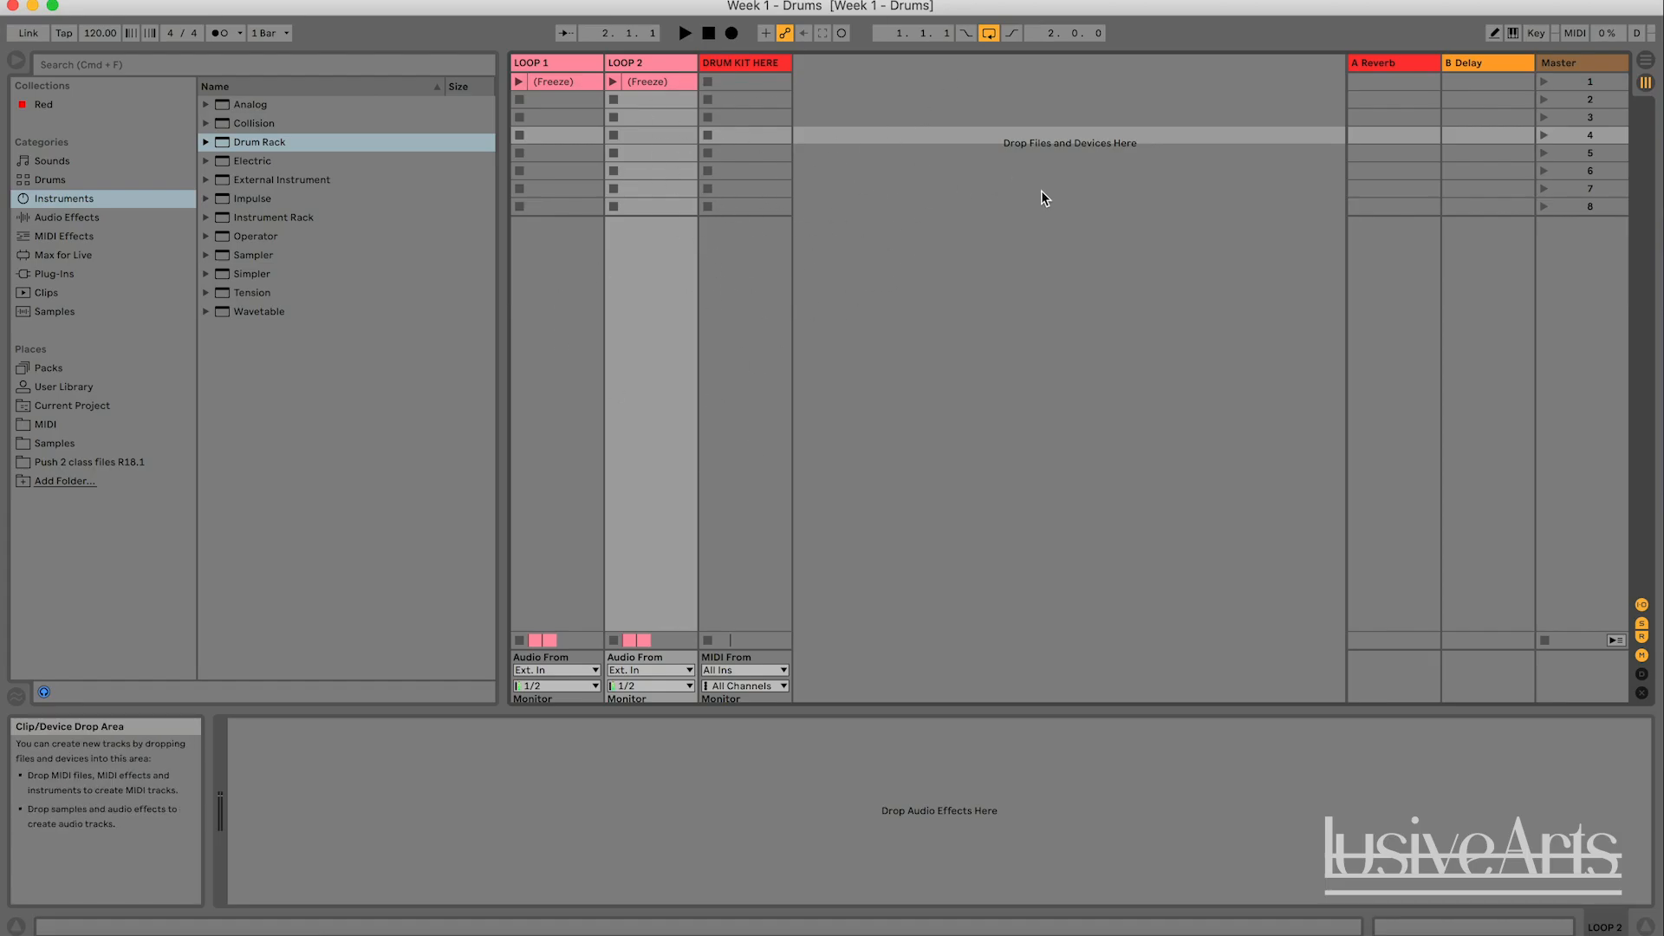
pyautogui.press('Tab')
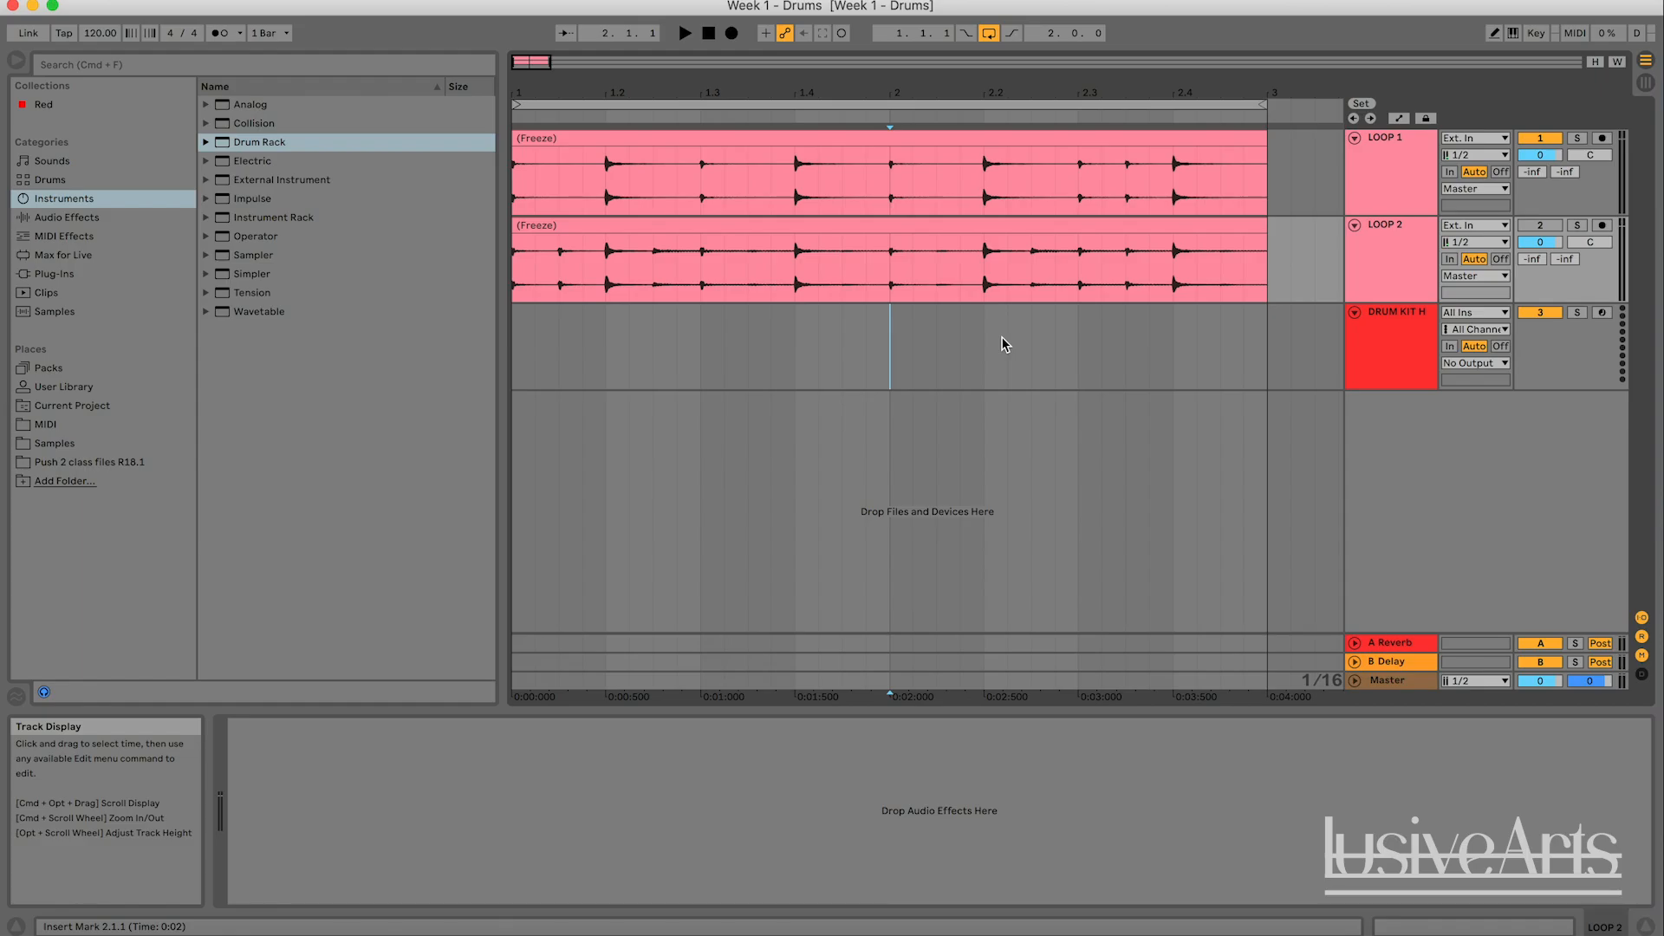
pyautogui.click(1378, 340)
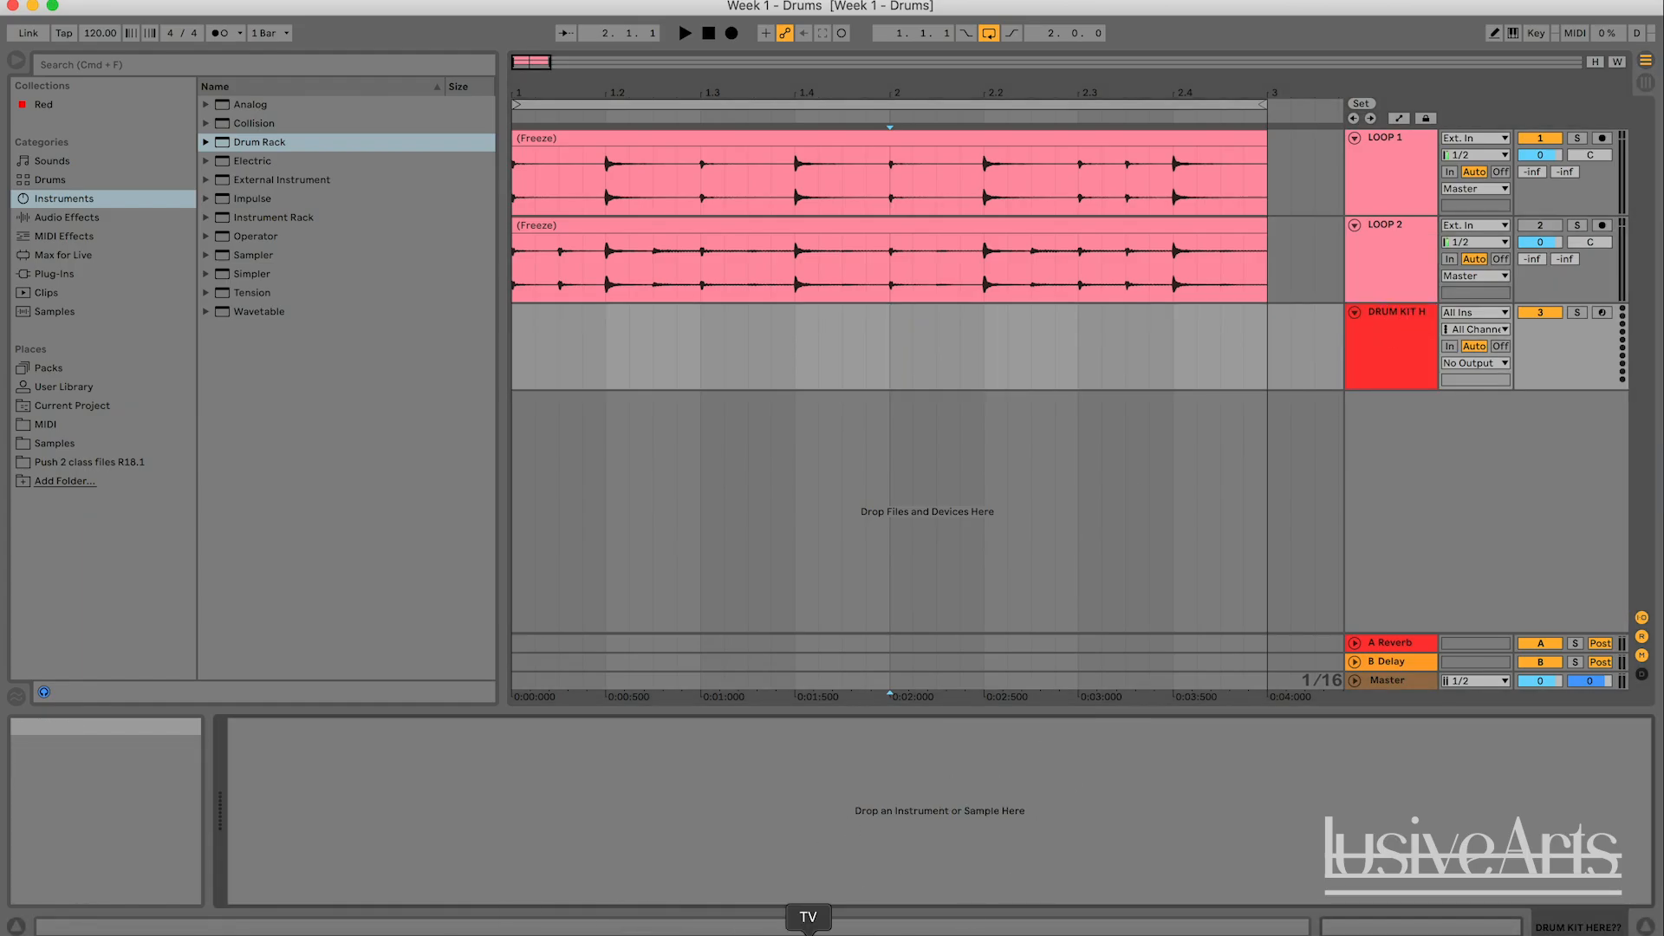
pyautogui.click(1194, 382)
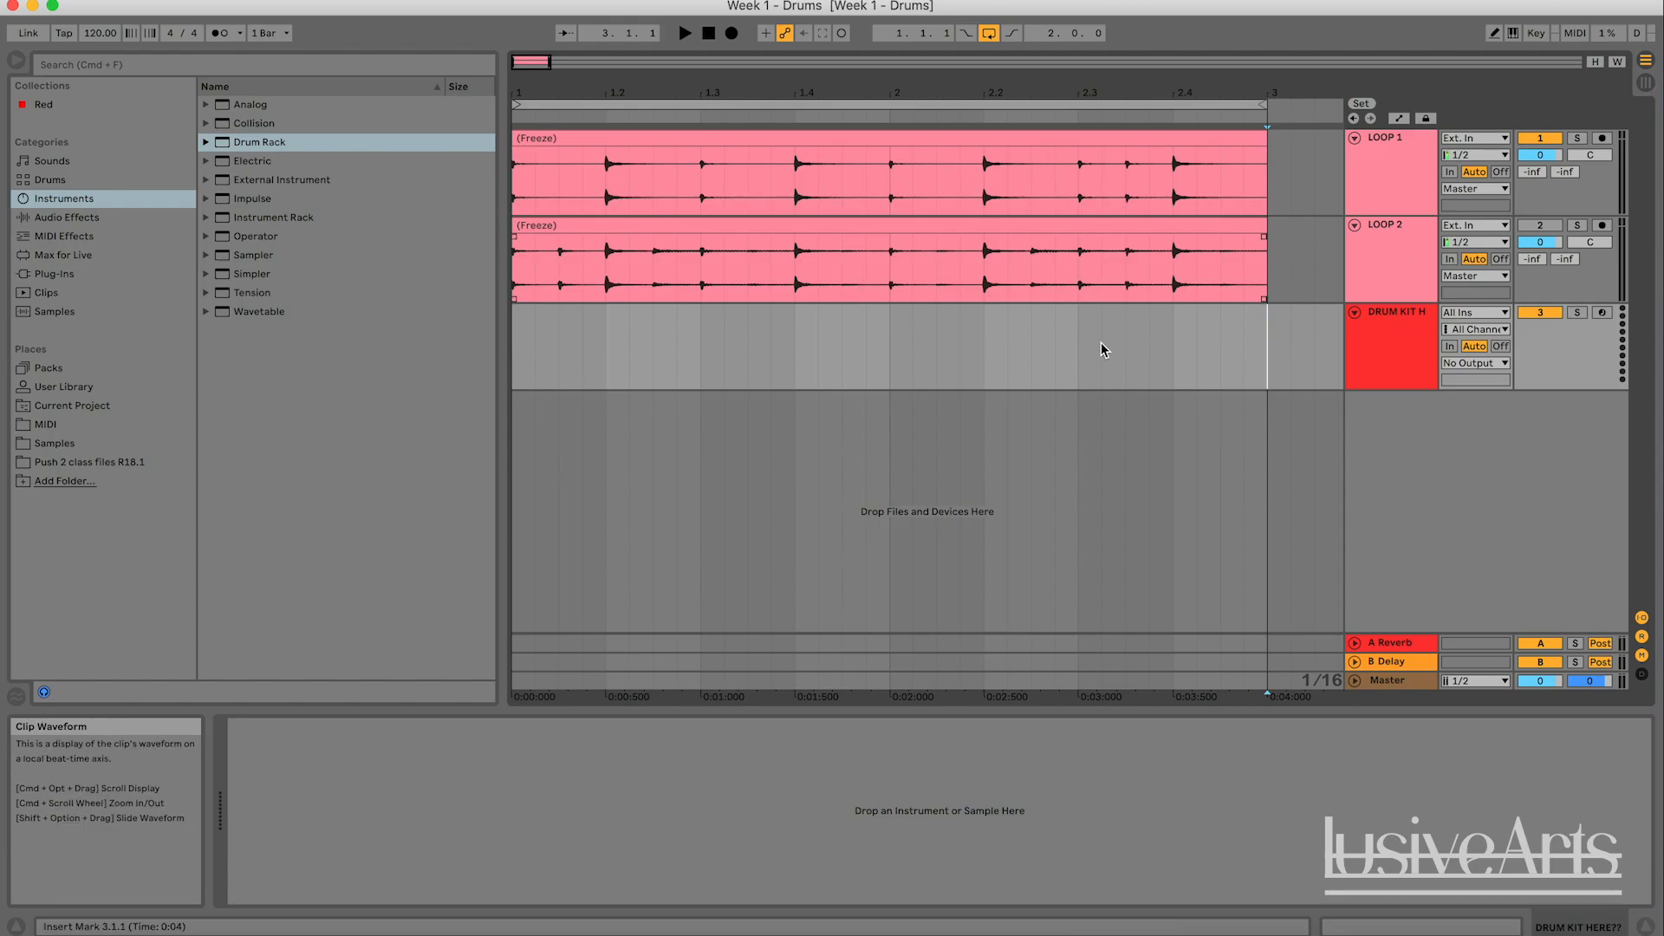
pyautogui.click(1275, 362)
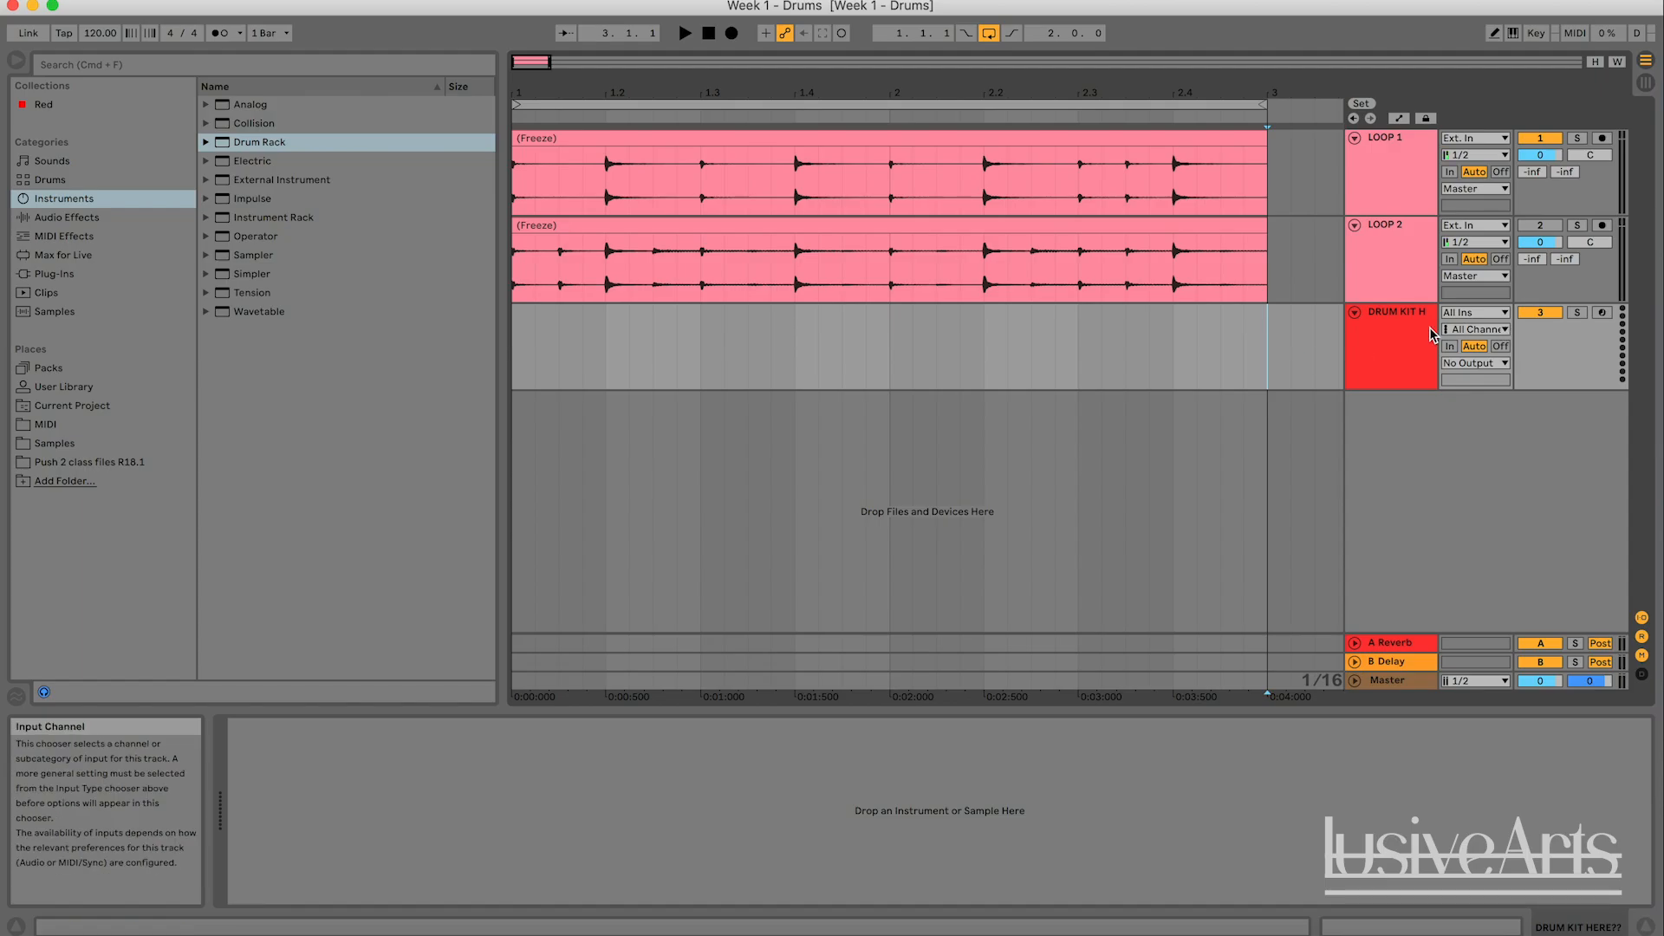
# - Load an empty Drum Rack onto the DRUM KIT HERE track
pyautogui.click(1381, 352)
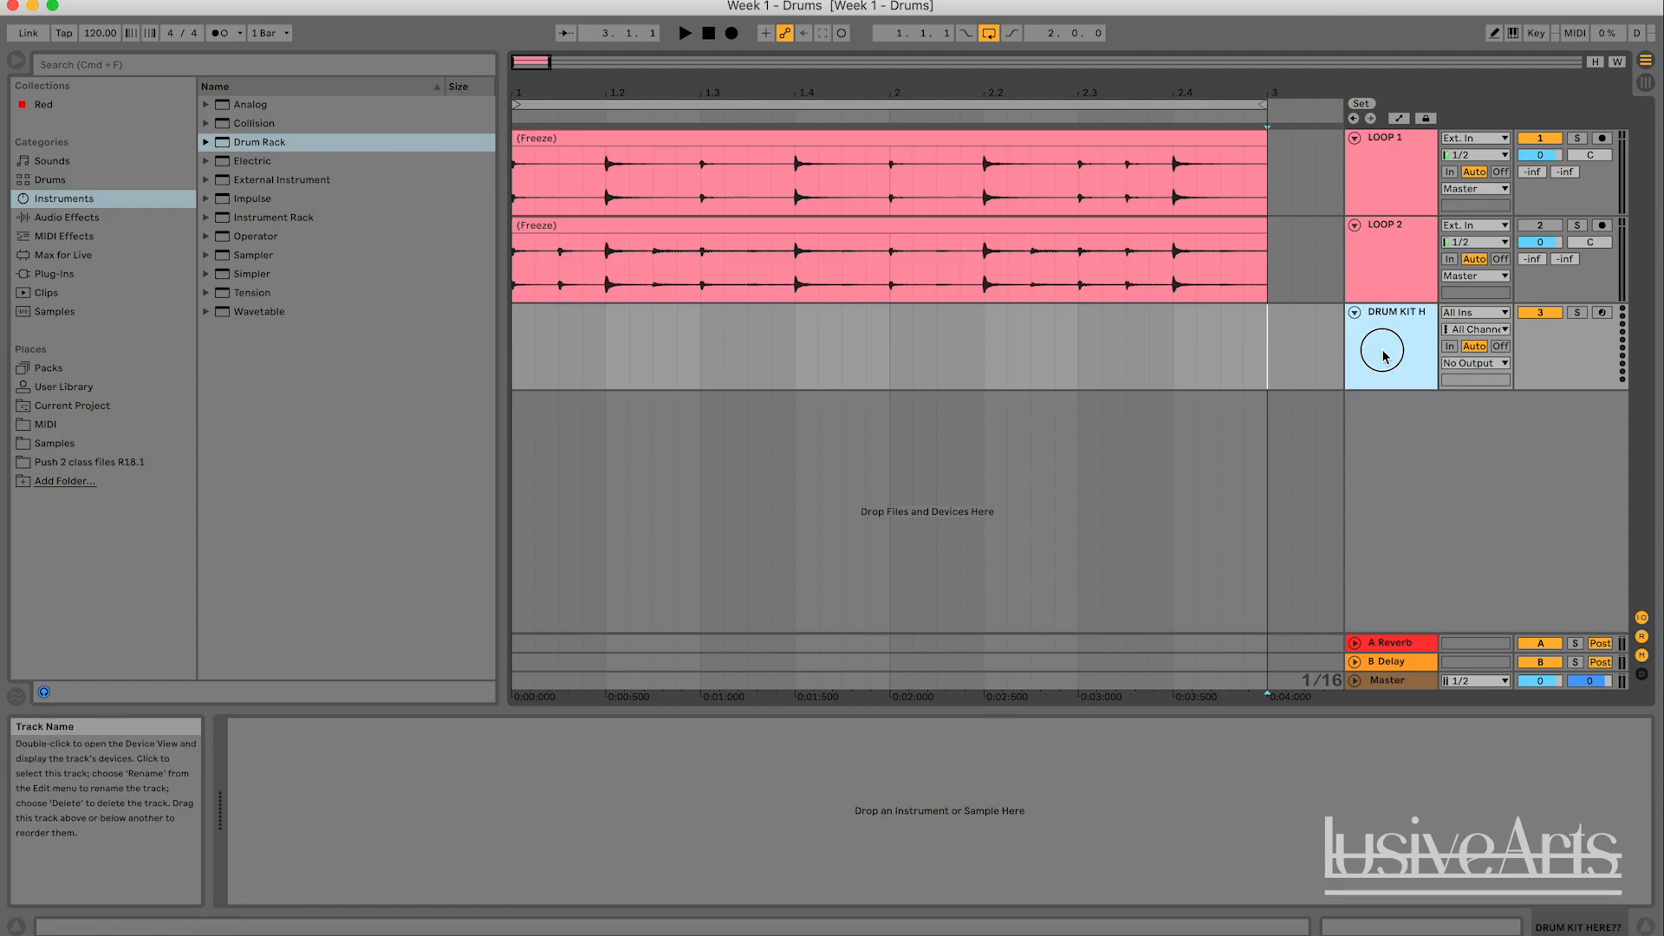
pyautogui.doubleClick(1392, 359)
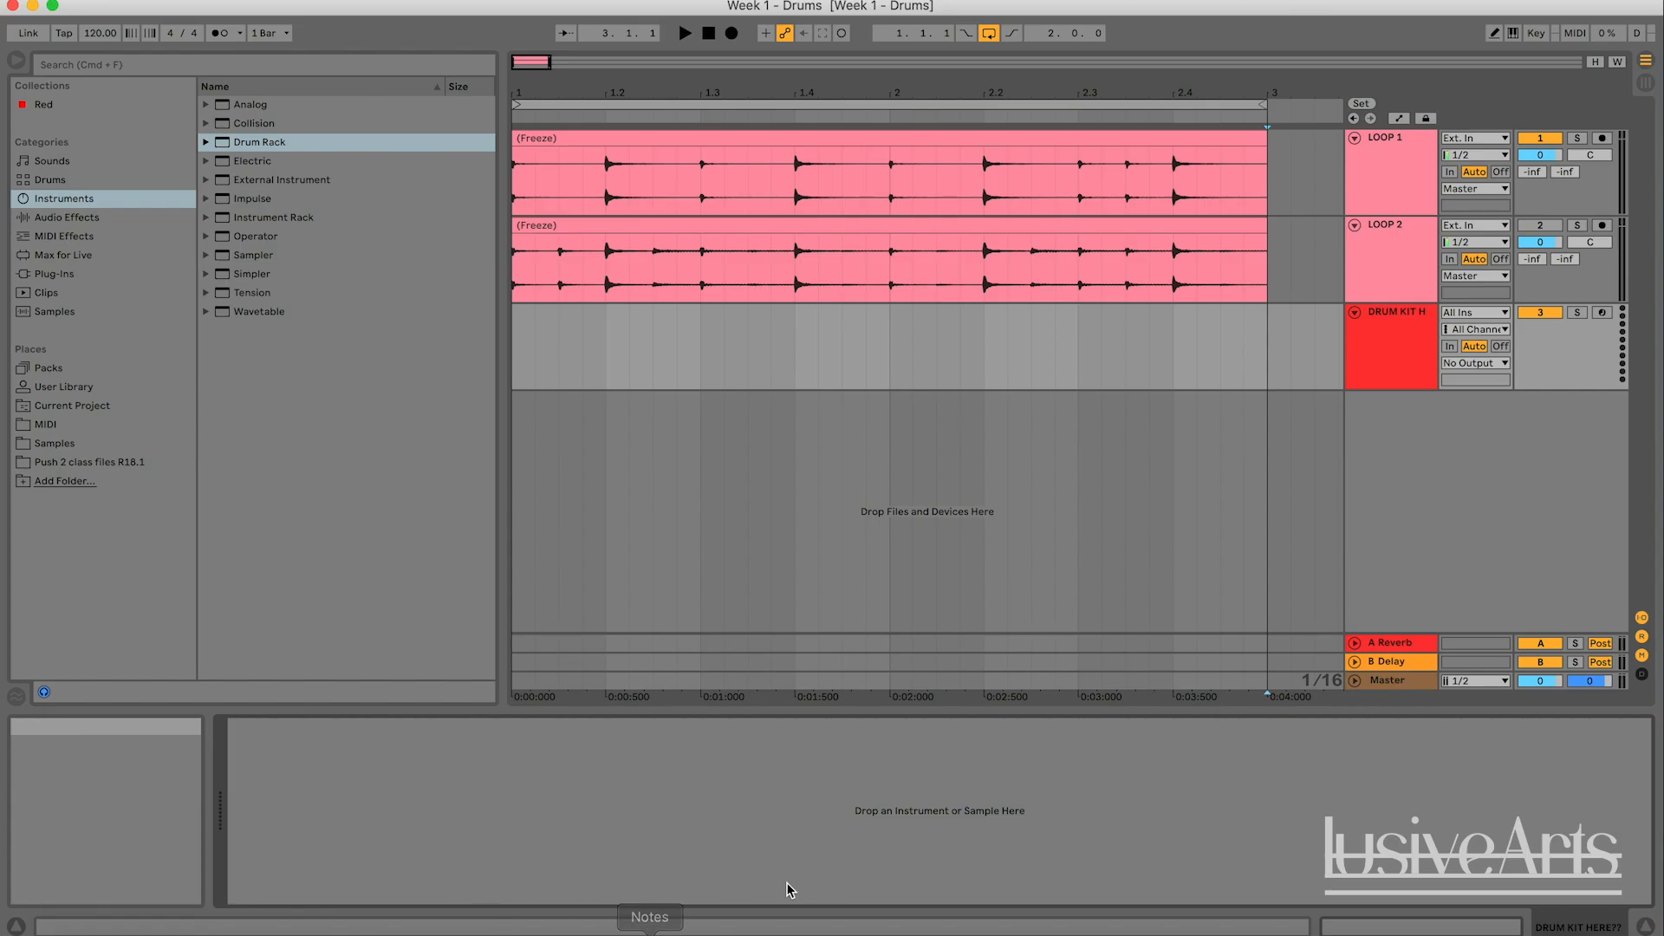
pyautogui.moveTo(251, 152); pyautogui.dragTo(335, 243)
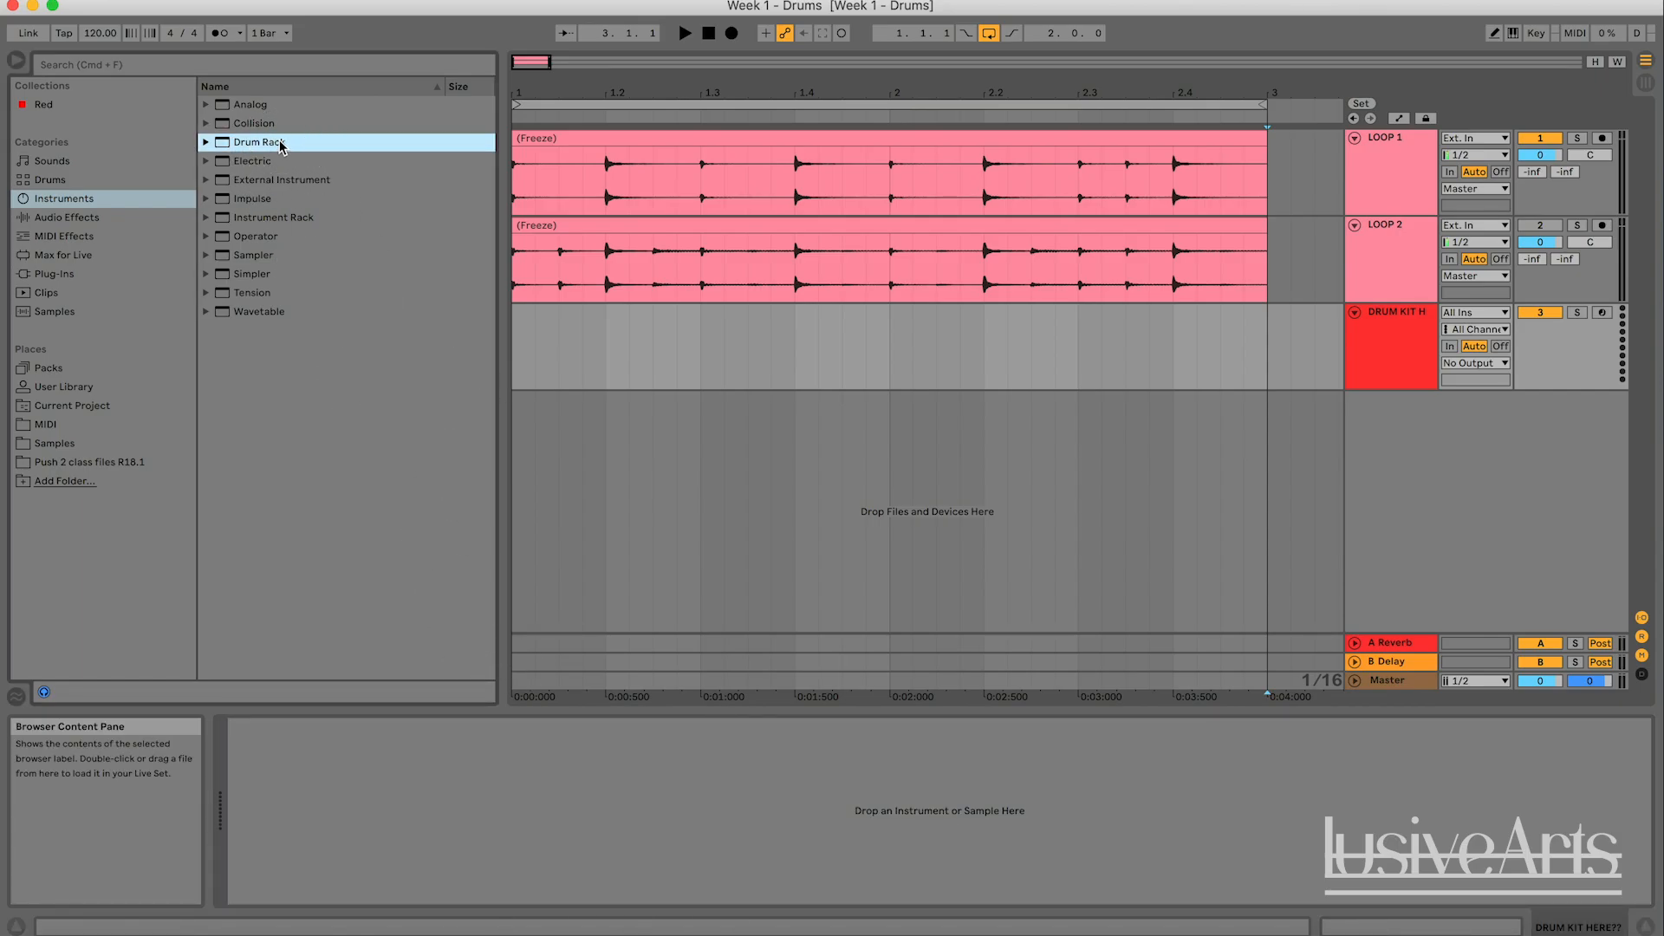
pyautogui.click(1387, 319)
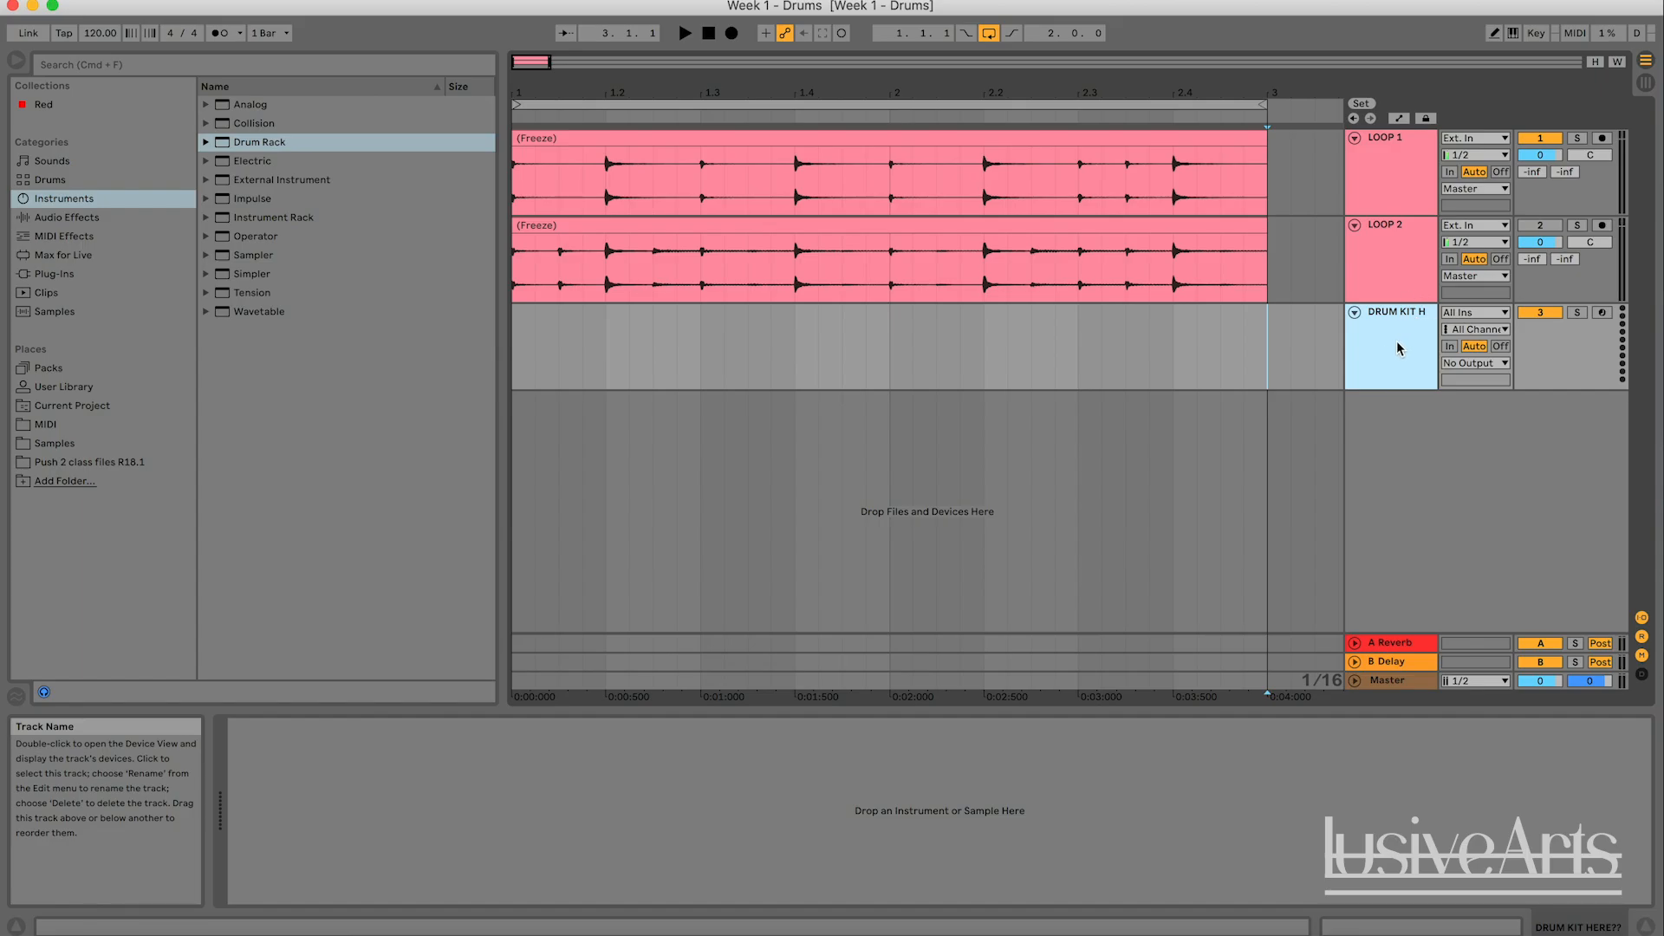
pyautogui.doubleClick(274, 144)
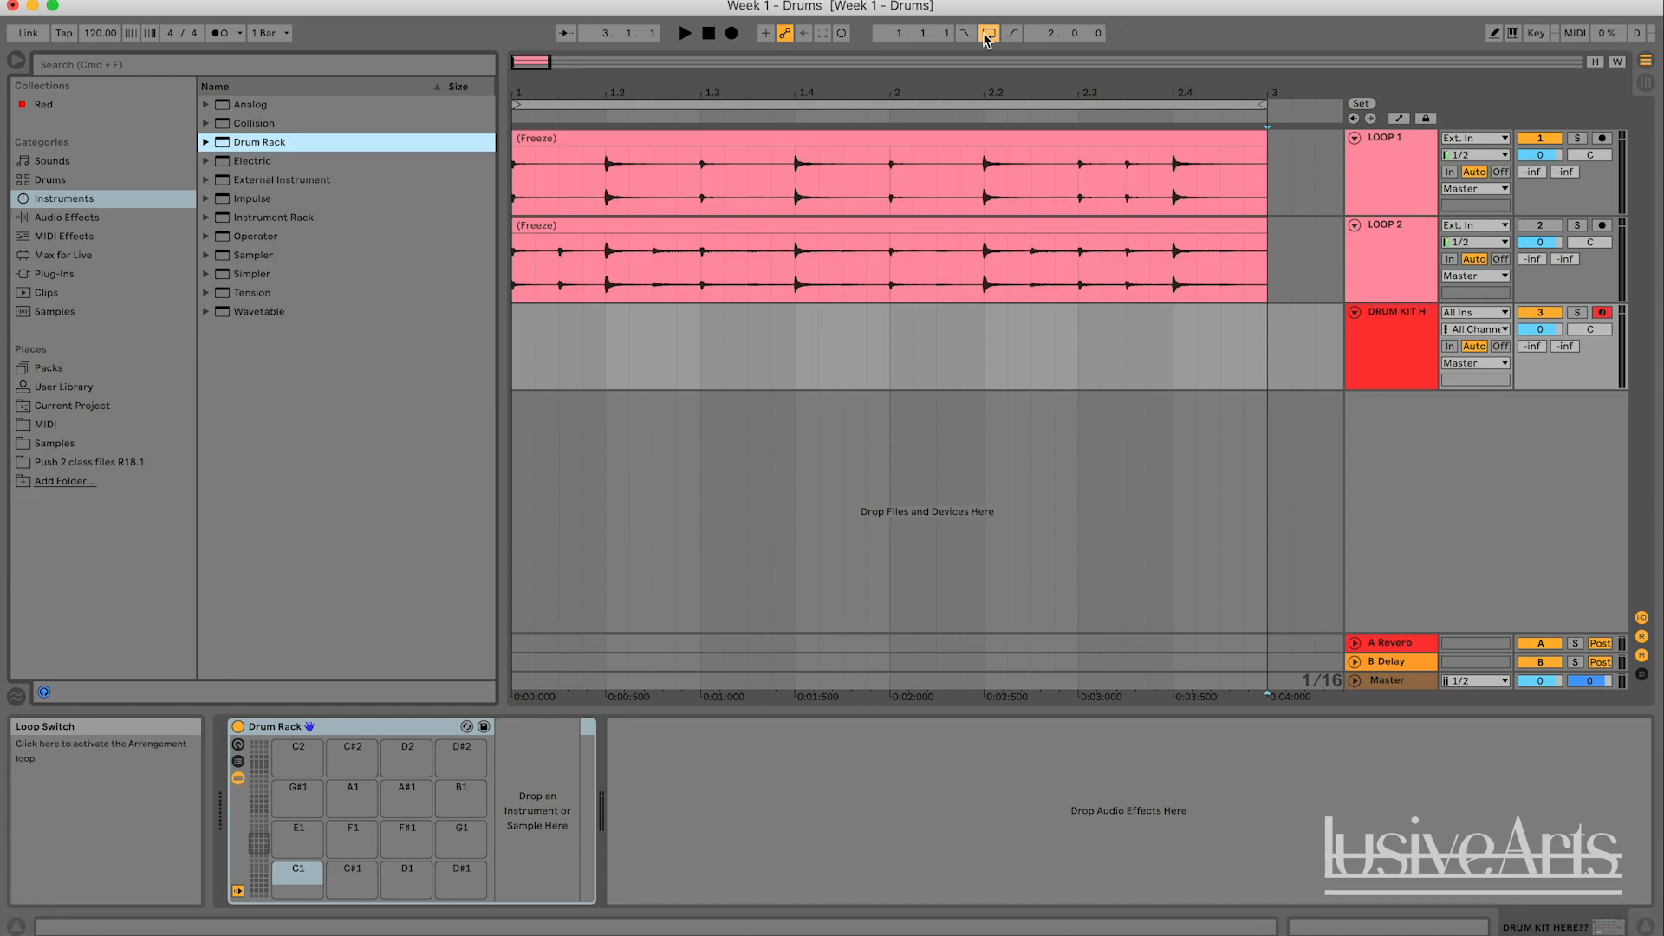
# - Play the looped two-bar section to listen to the LOOP 1 drum pattern, and stop playback
pyautogui.click(533, 103)
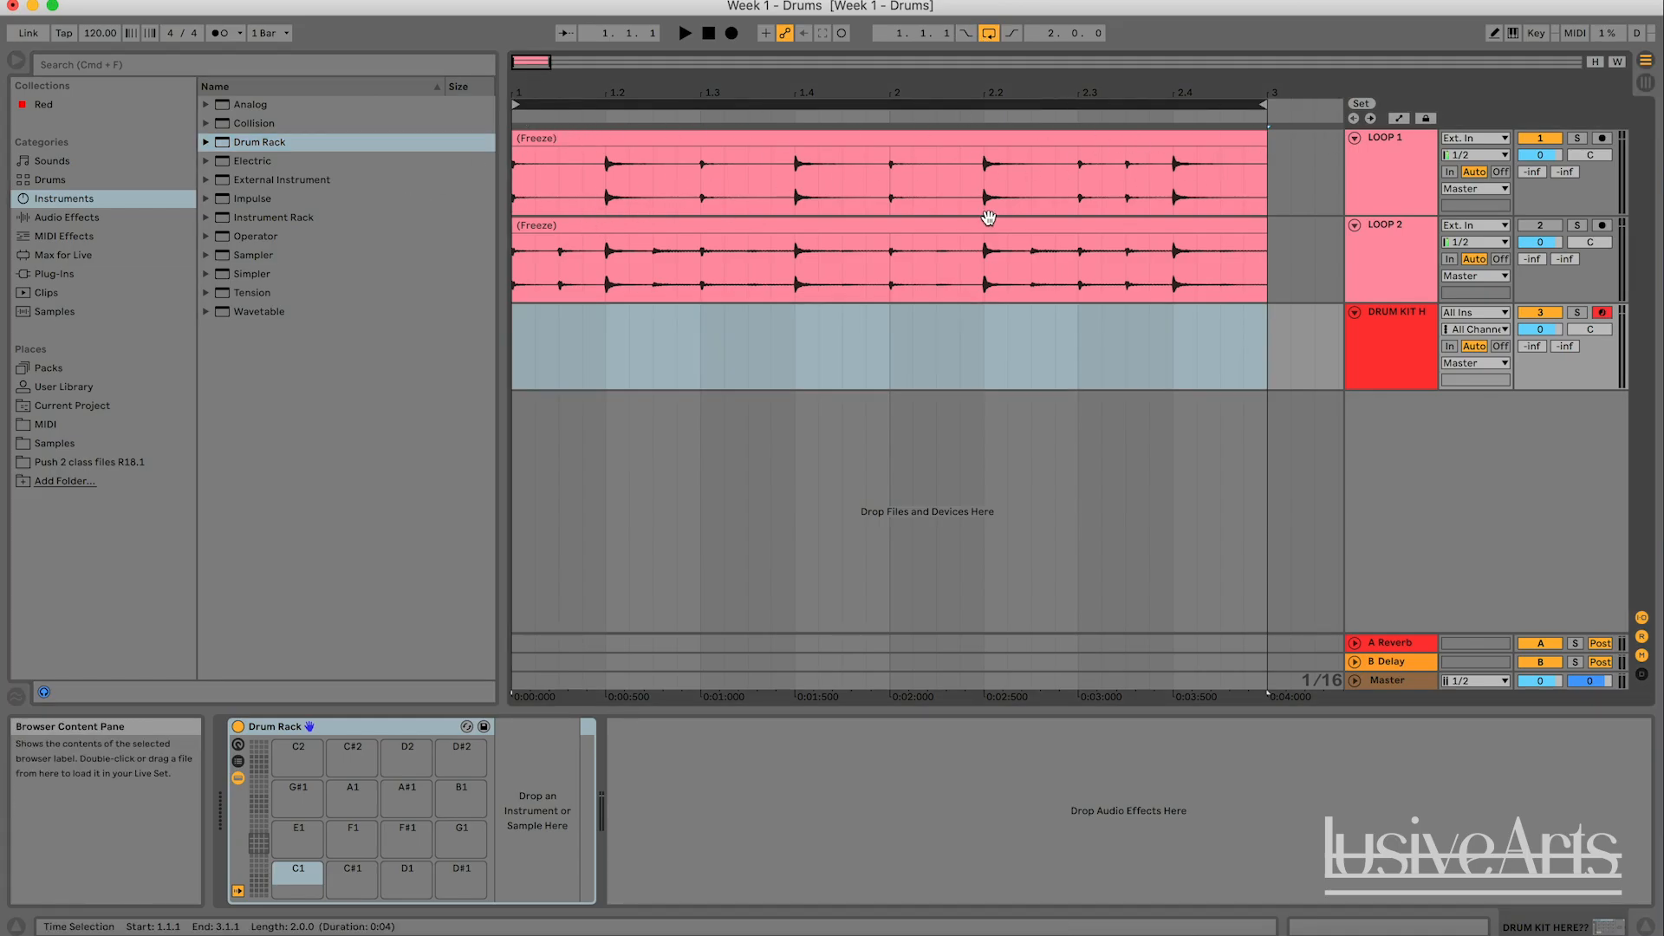
pyautogui.click(1254, 374)
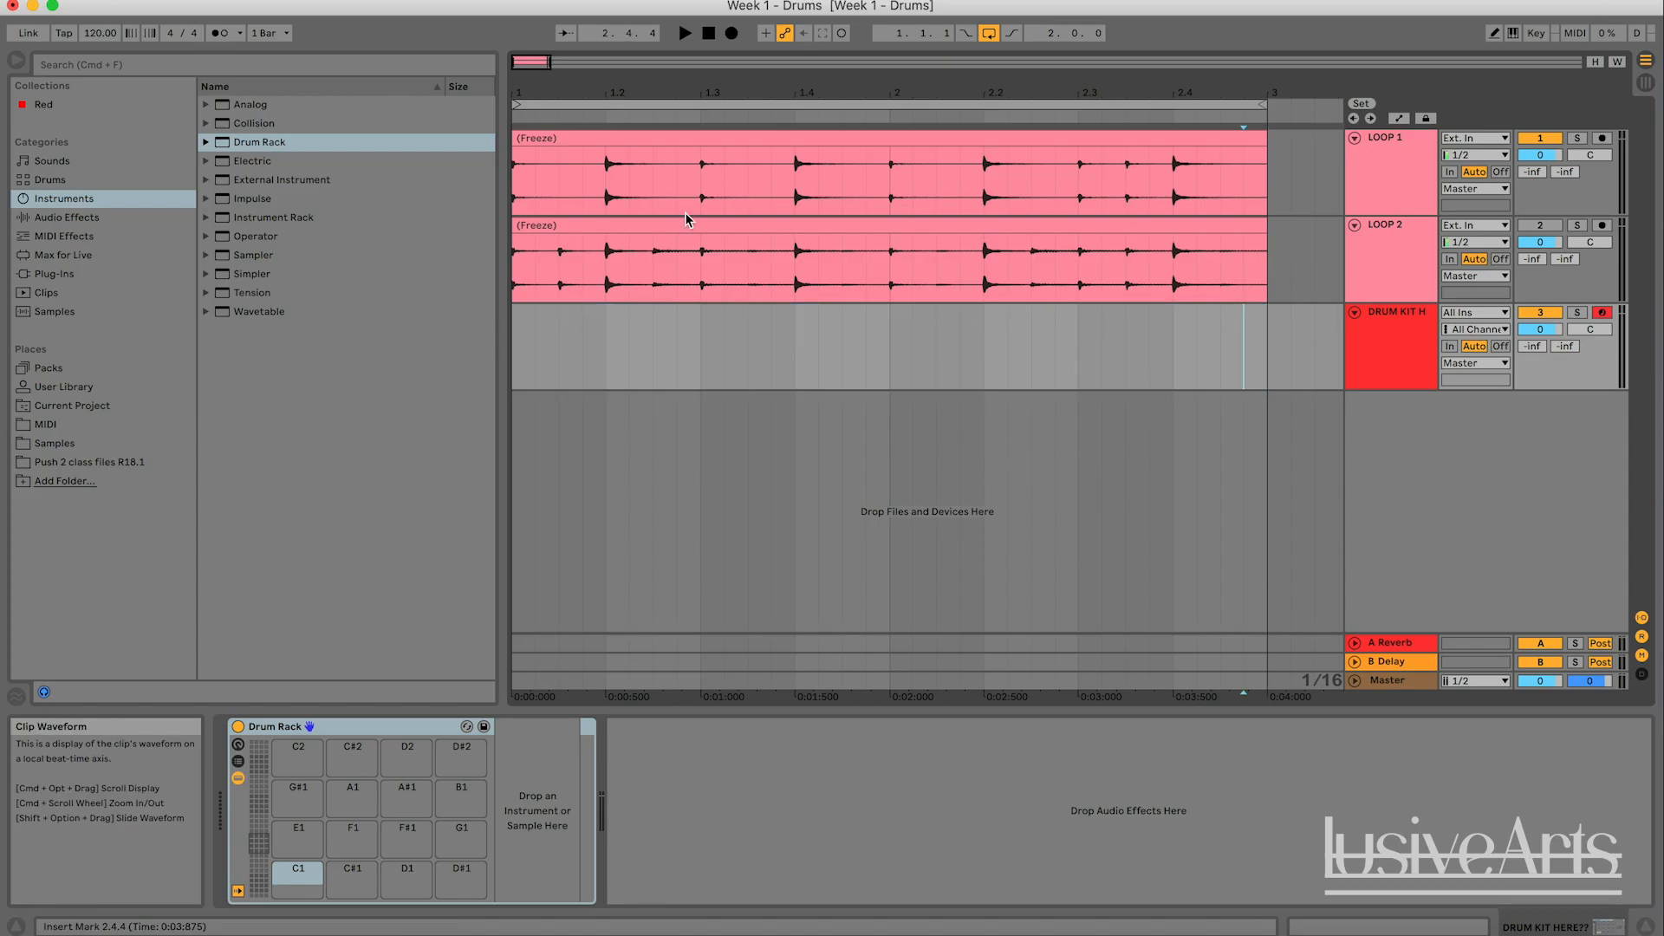
pyautogui.click(684, 35)
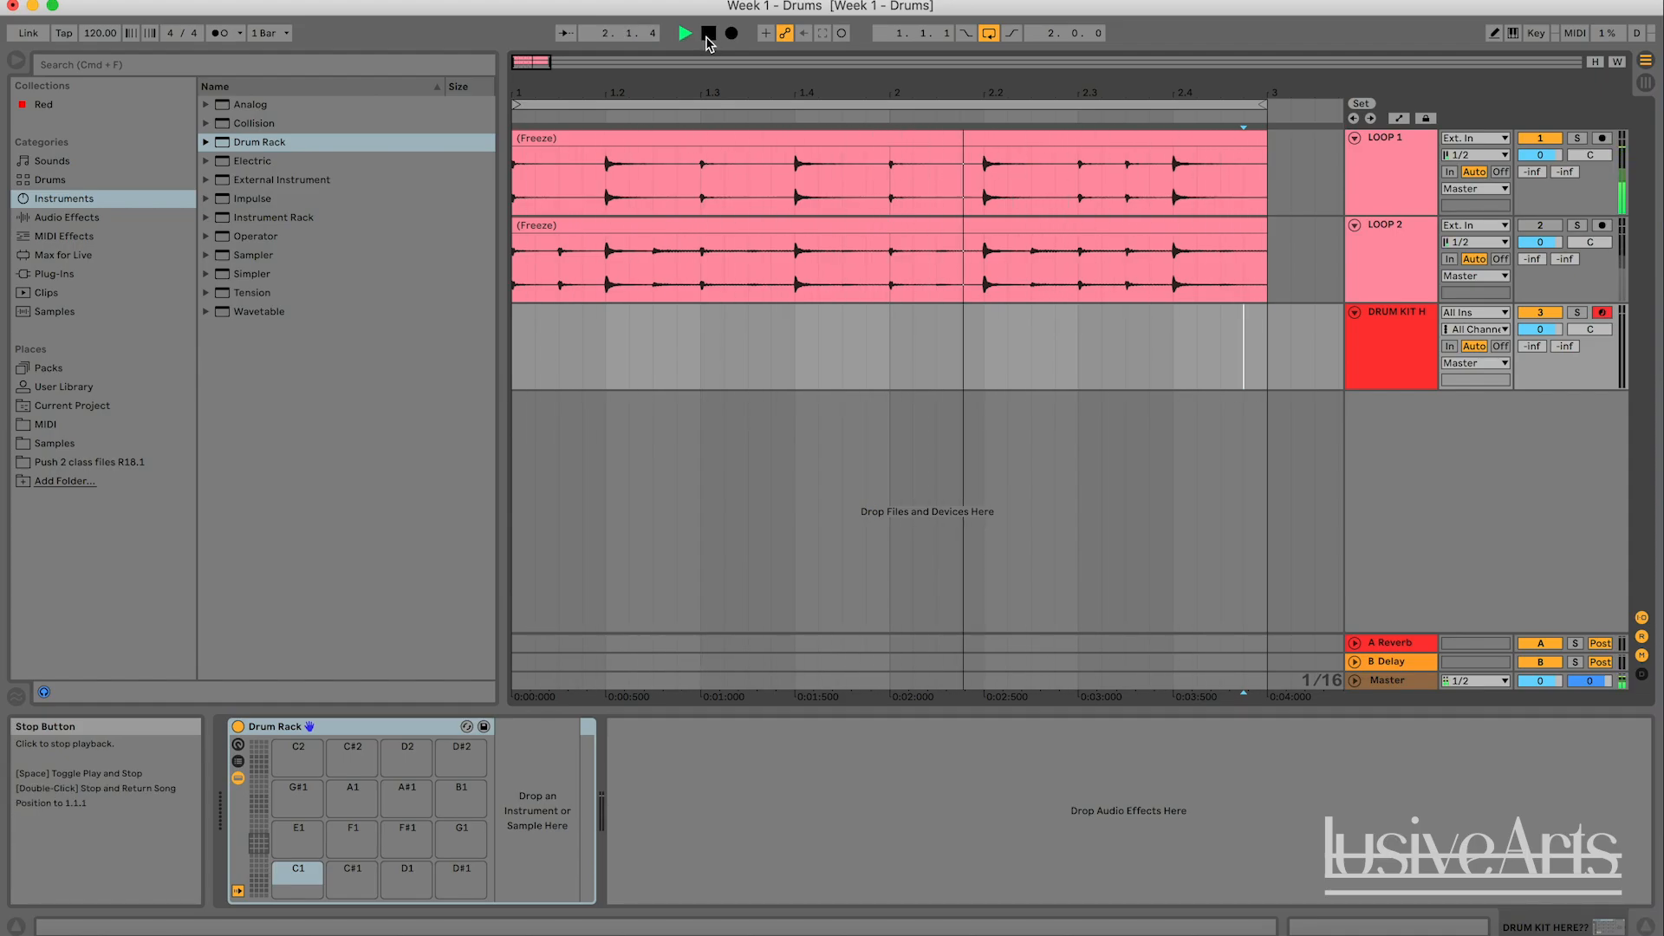
pyautogui.click(708, 39)
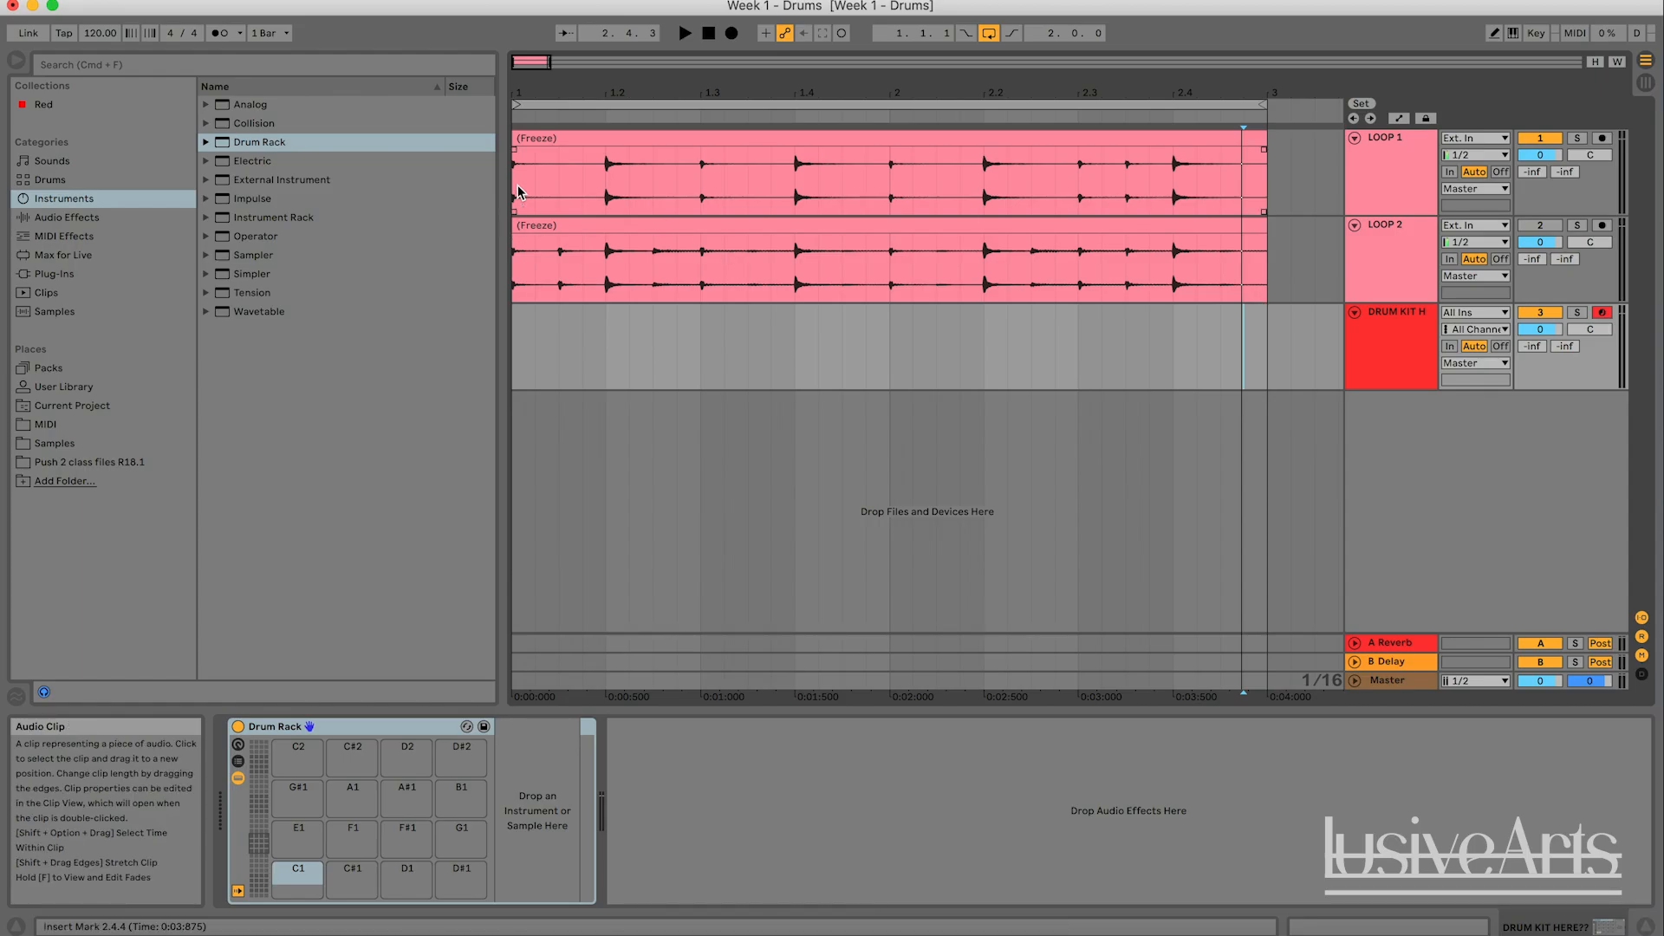
pyautogui.click(573, 200)
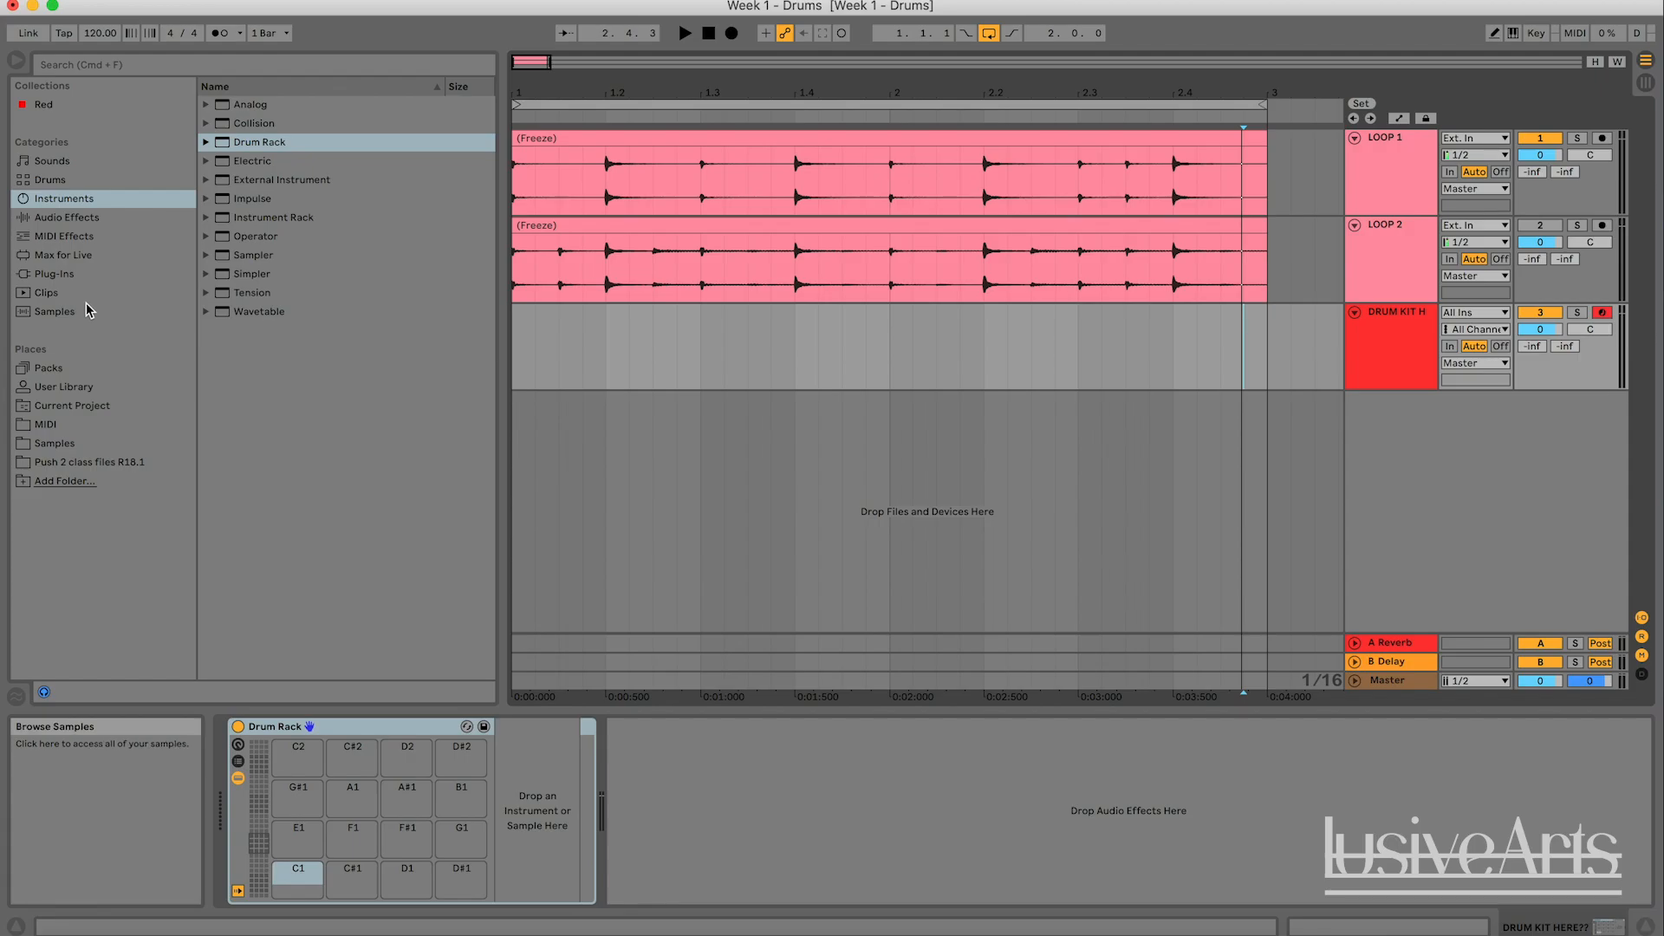
# - Search the browser's Samples category for "kick"
pyautogui.click(116, 66)
pyautogui.write('k')
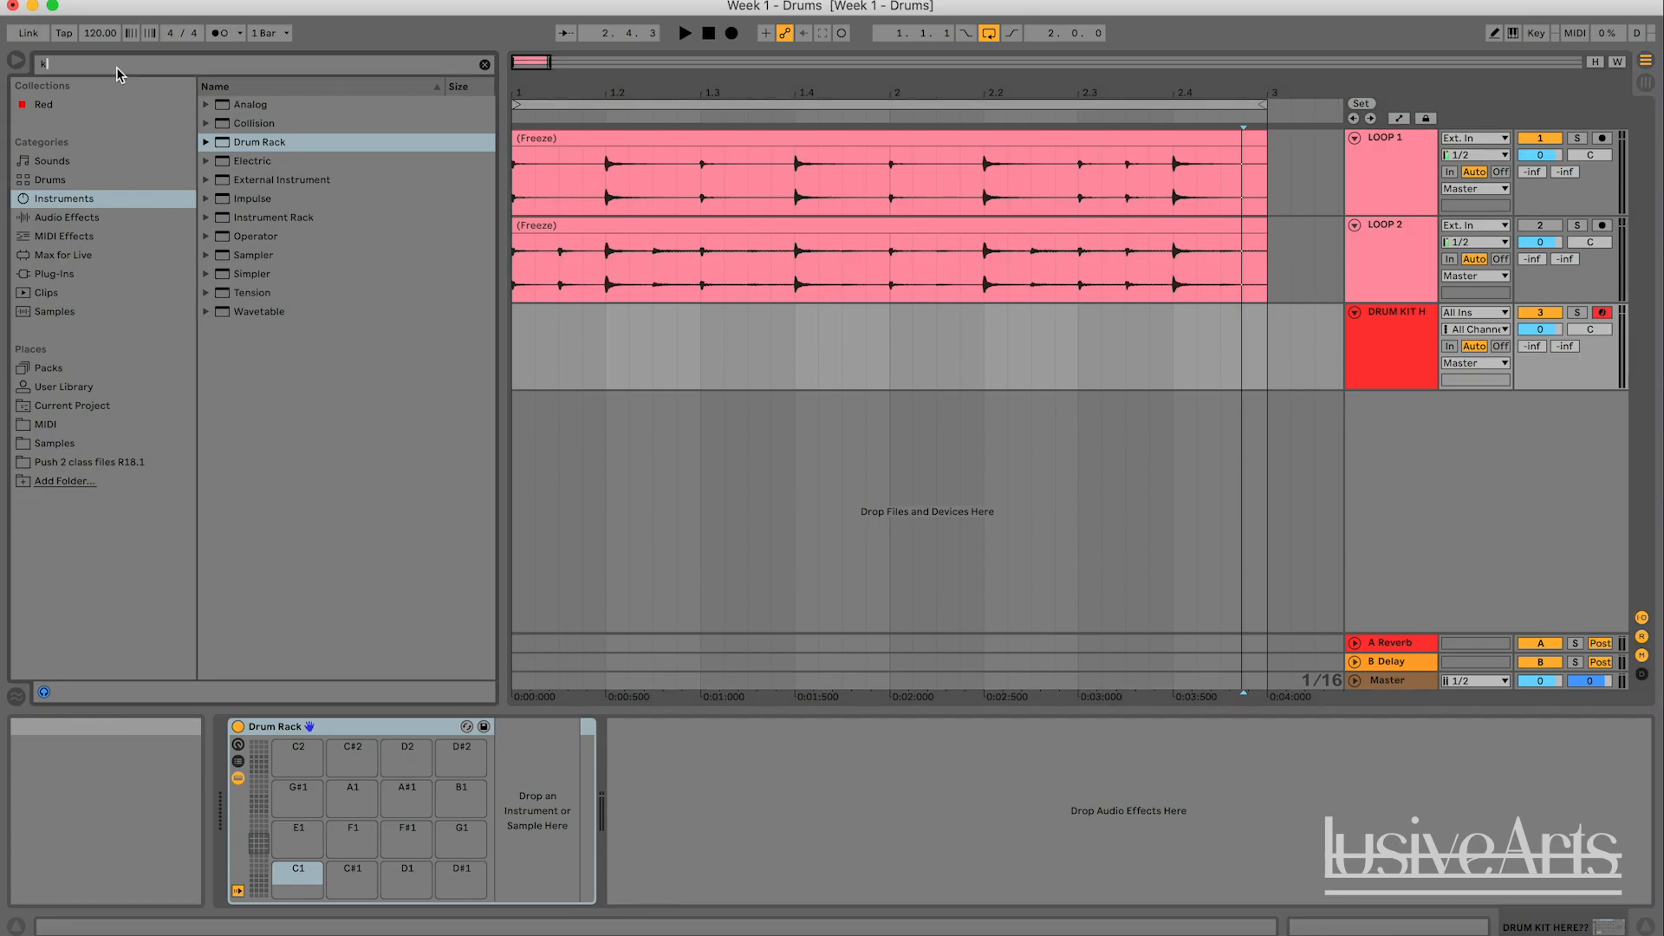
pyautogui.write('ick')
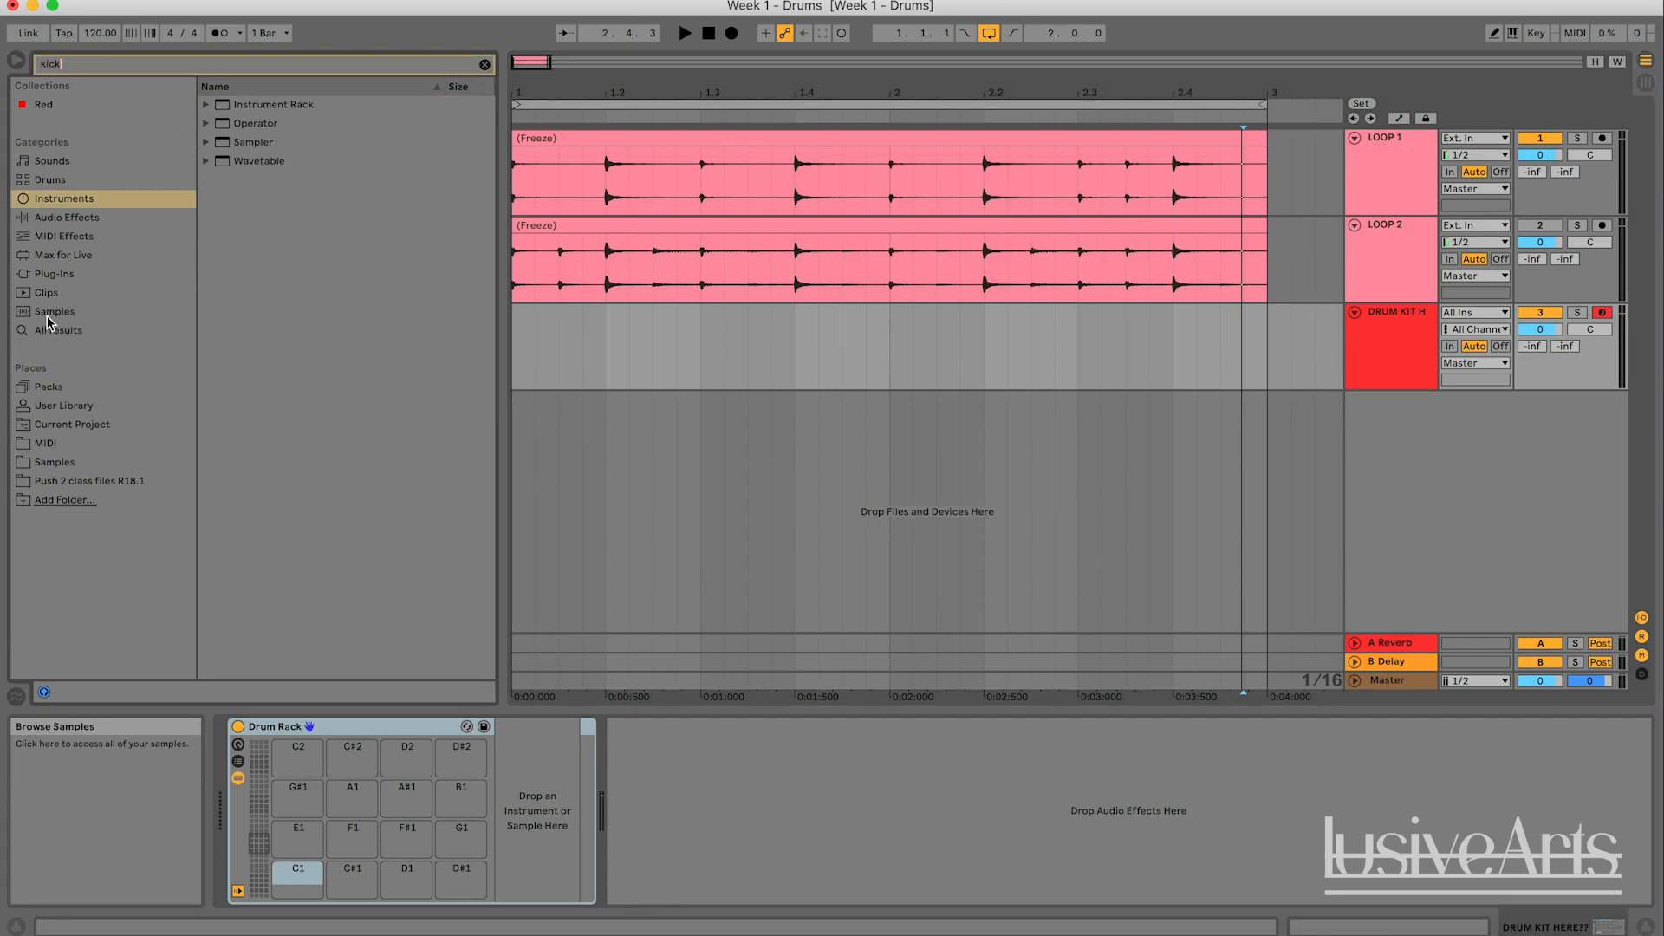
pyautogui.click(47, 313)
# - Audition various kick samples in the search results to find one resembling the kick in LOOP 1
pyautogui.click(279, 105)
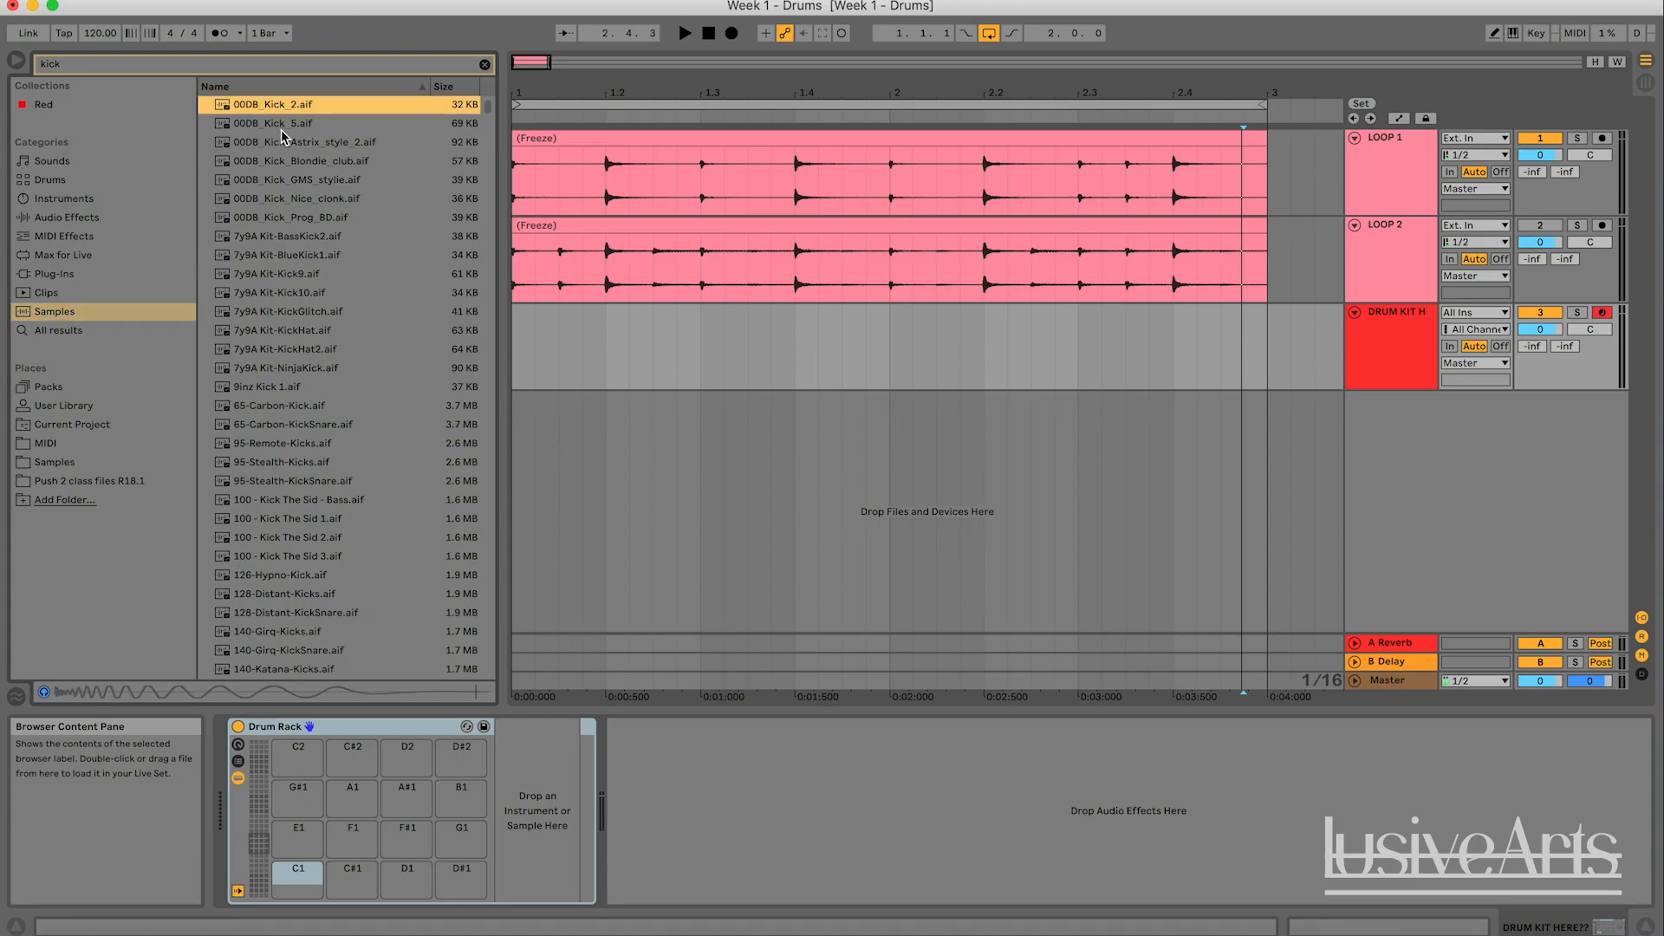
pyautogui.click(281, 126)
pyautogui.click(293, 217)
pyautogui.click(301, 312)
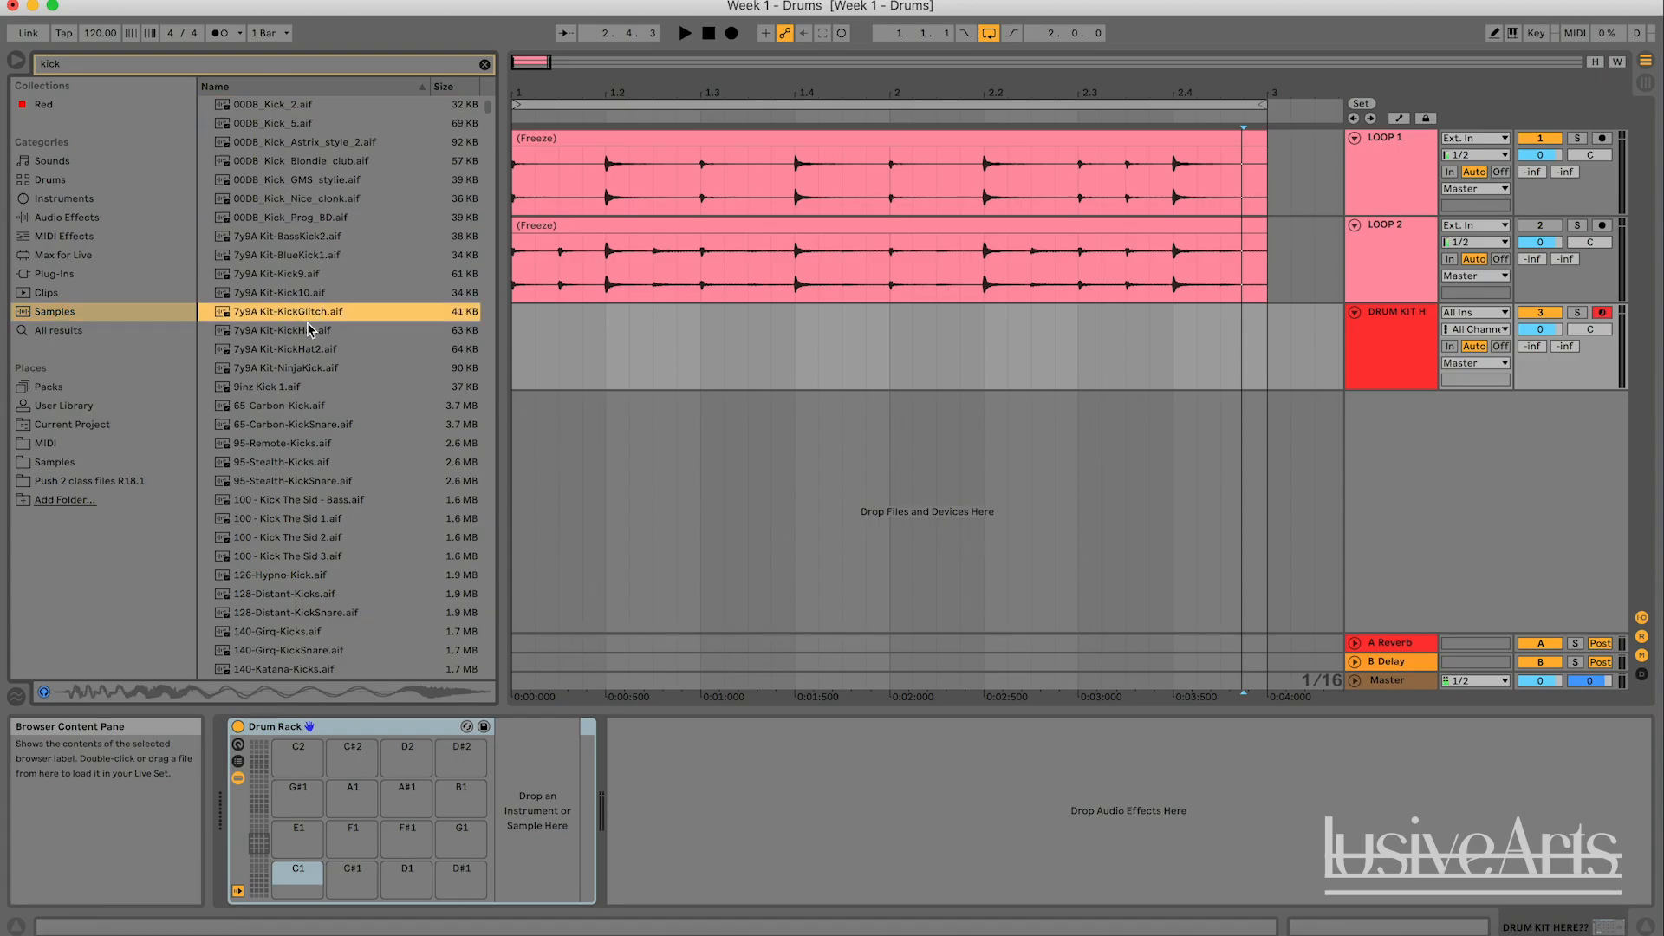
pyautogui.click(329, 237)
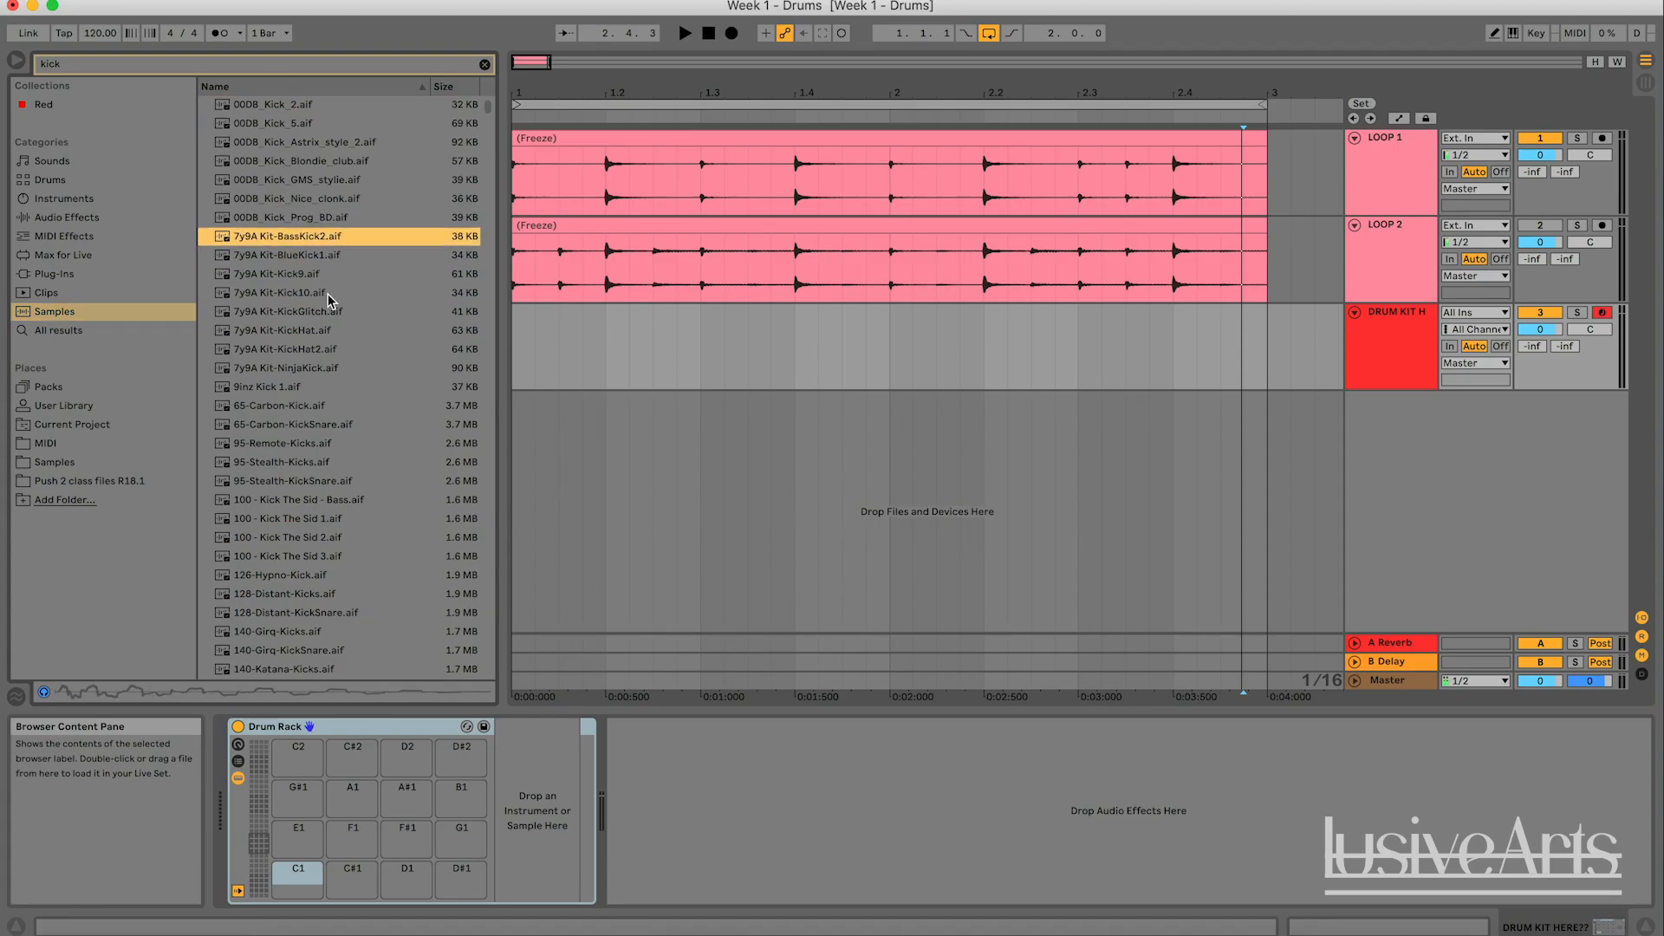
pyautogui.click(319, 276)
pyautogui.press('Down')
pyautogui.press('Down')
pyautogui.press('Down')
pyautogui.press('Down')
pyautogui.press('Down')
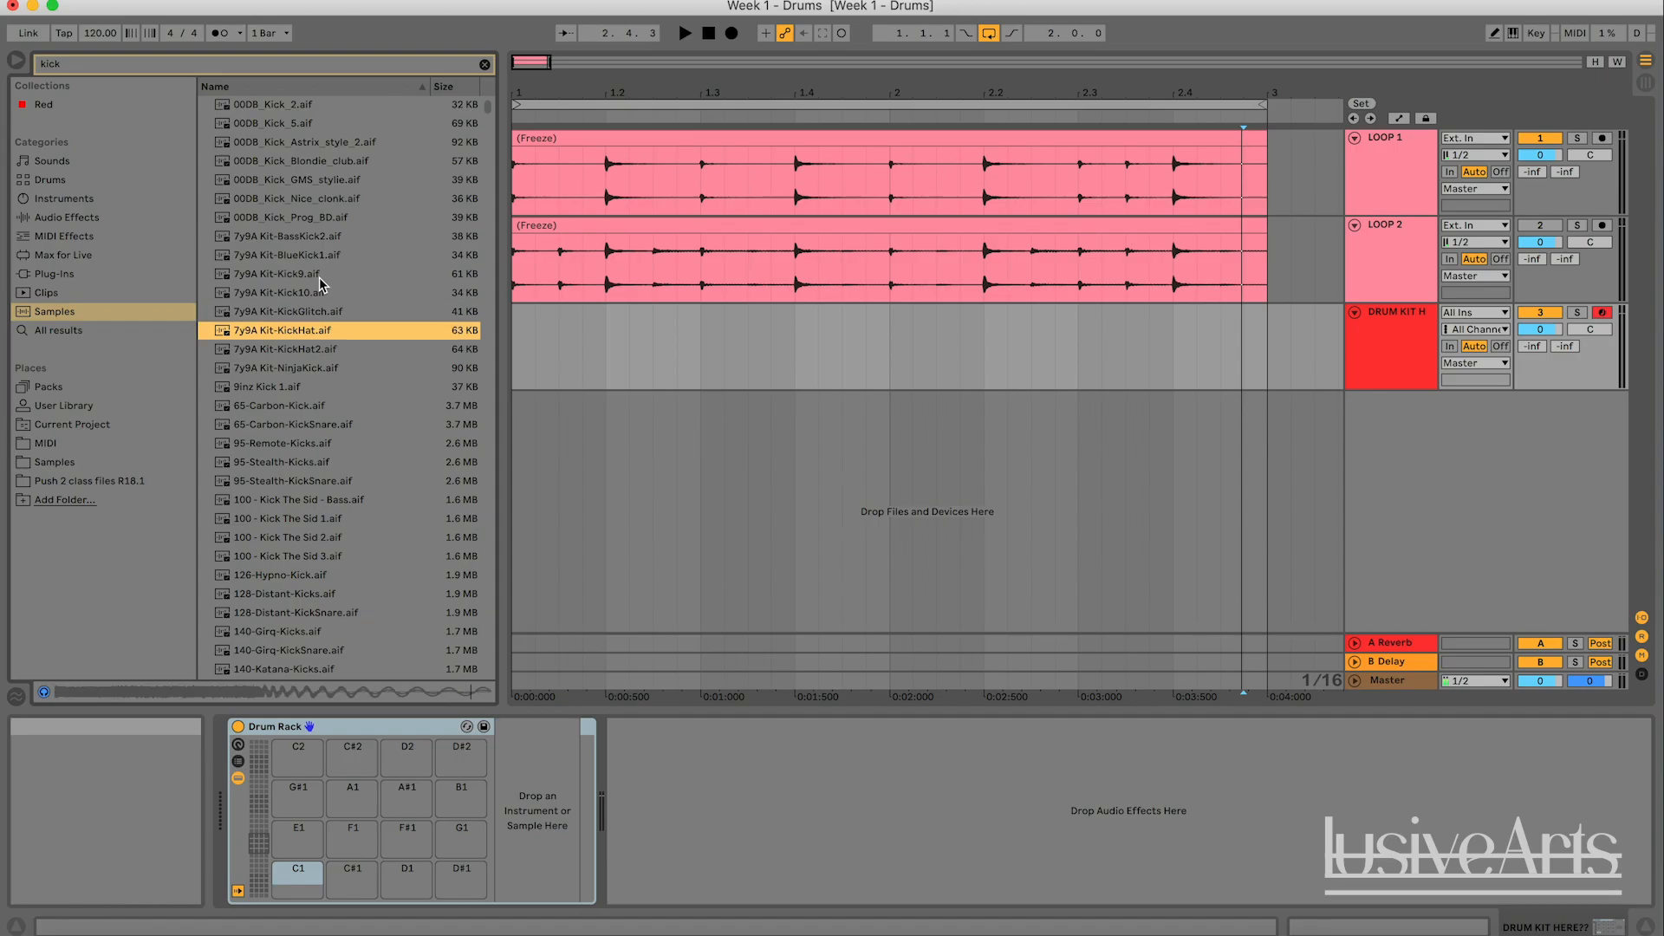
pyautogui.press('Down')
pyautogui.press('Down')
pyautogui.press('Down')
pyautogui.press('Down')
pyautogui.press('Down')
pyautogui.press('Down')
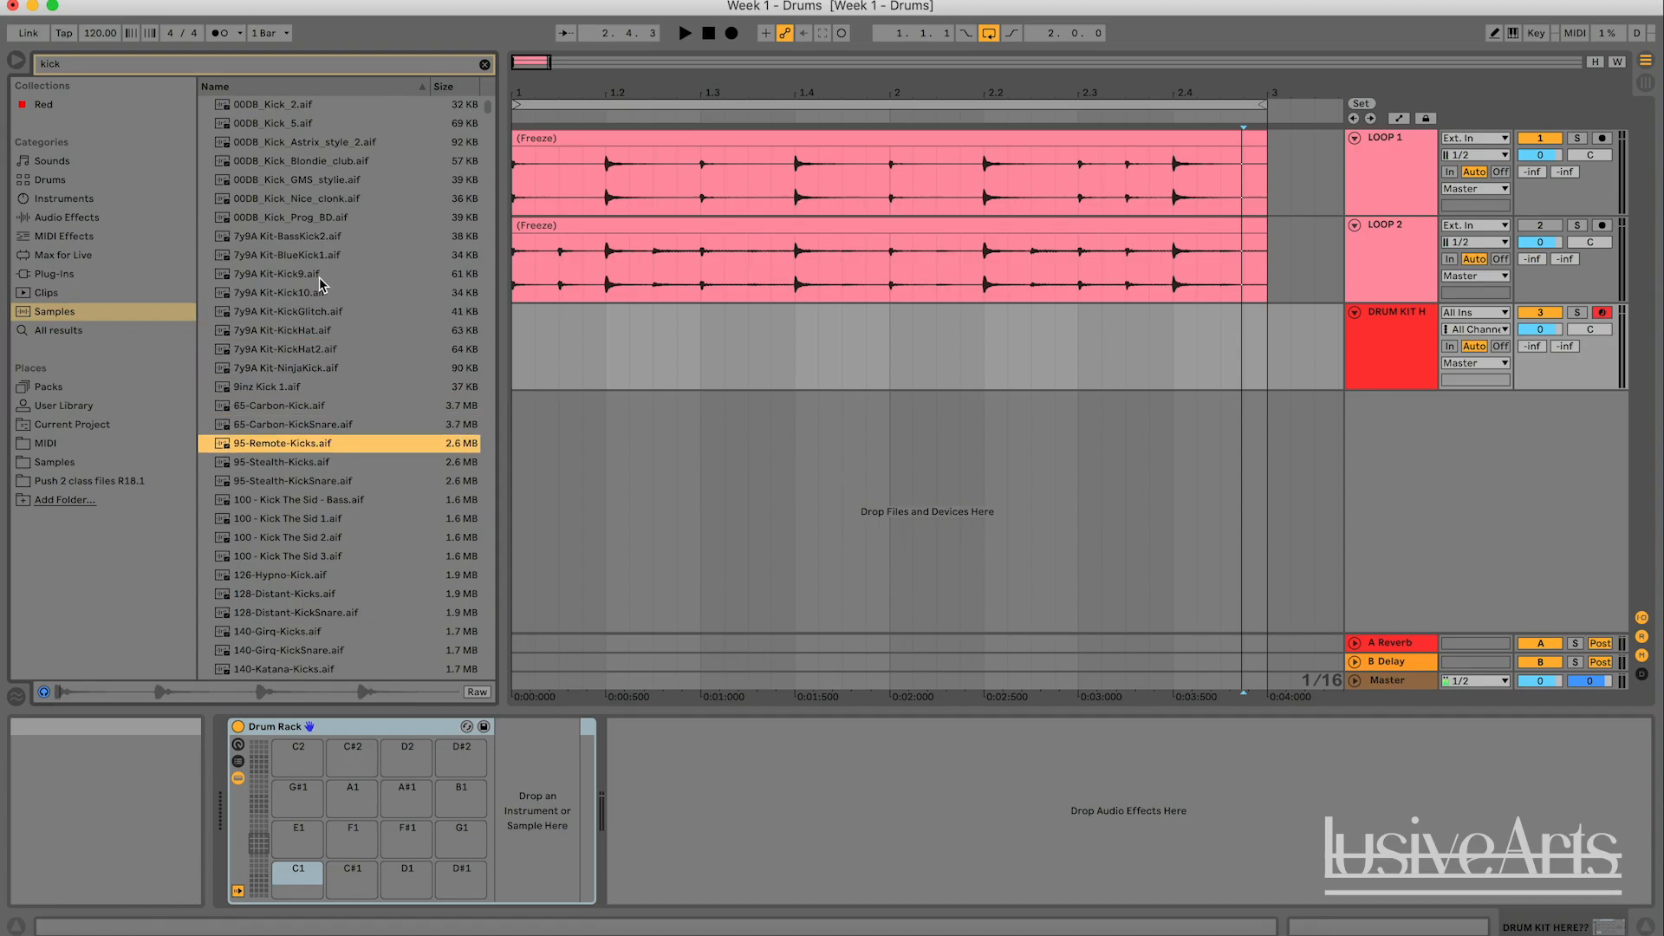
pyautogui.press('Down')
pyautogui.press('Down')
pyautogui.press('Down')
pyautogui.press('Down')
pyautogui.press('Down')
pyautogui.press('Down')
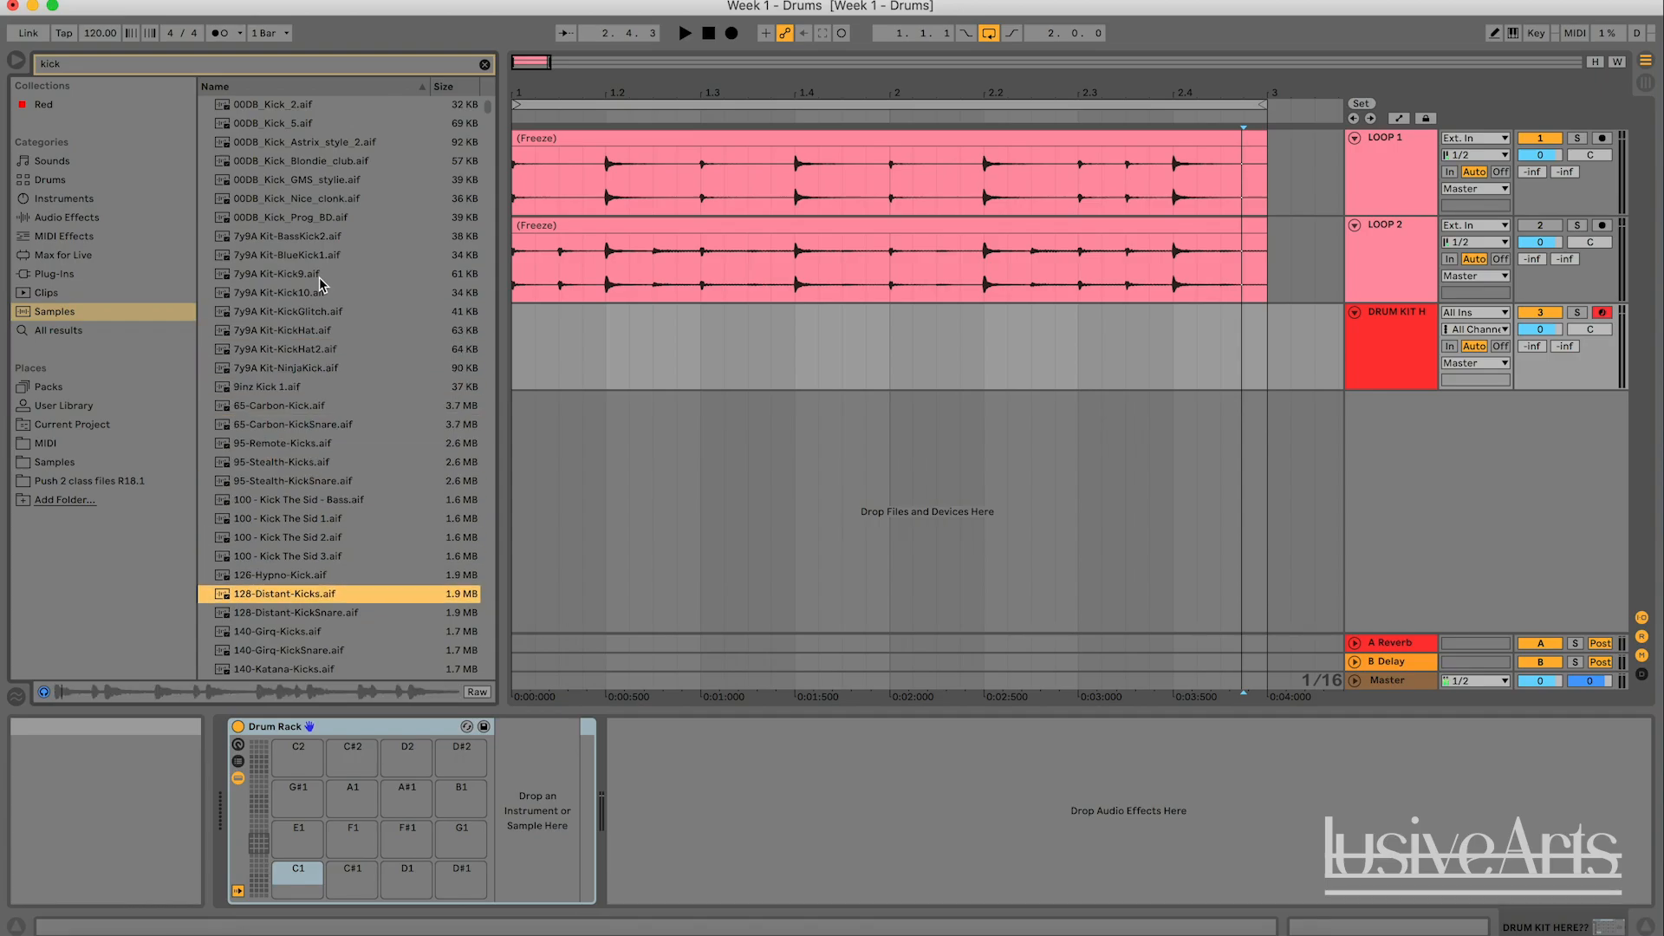
pyautogui.press('Up')
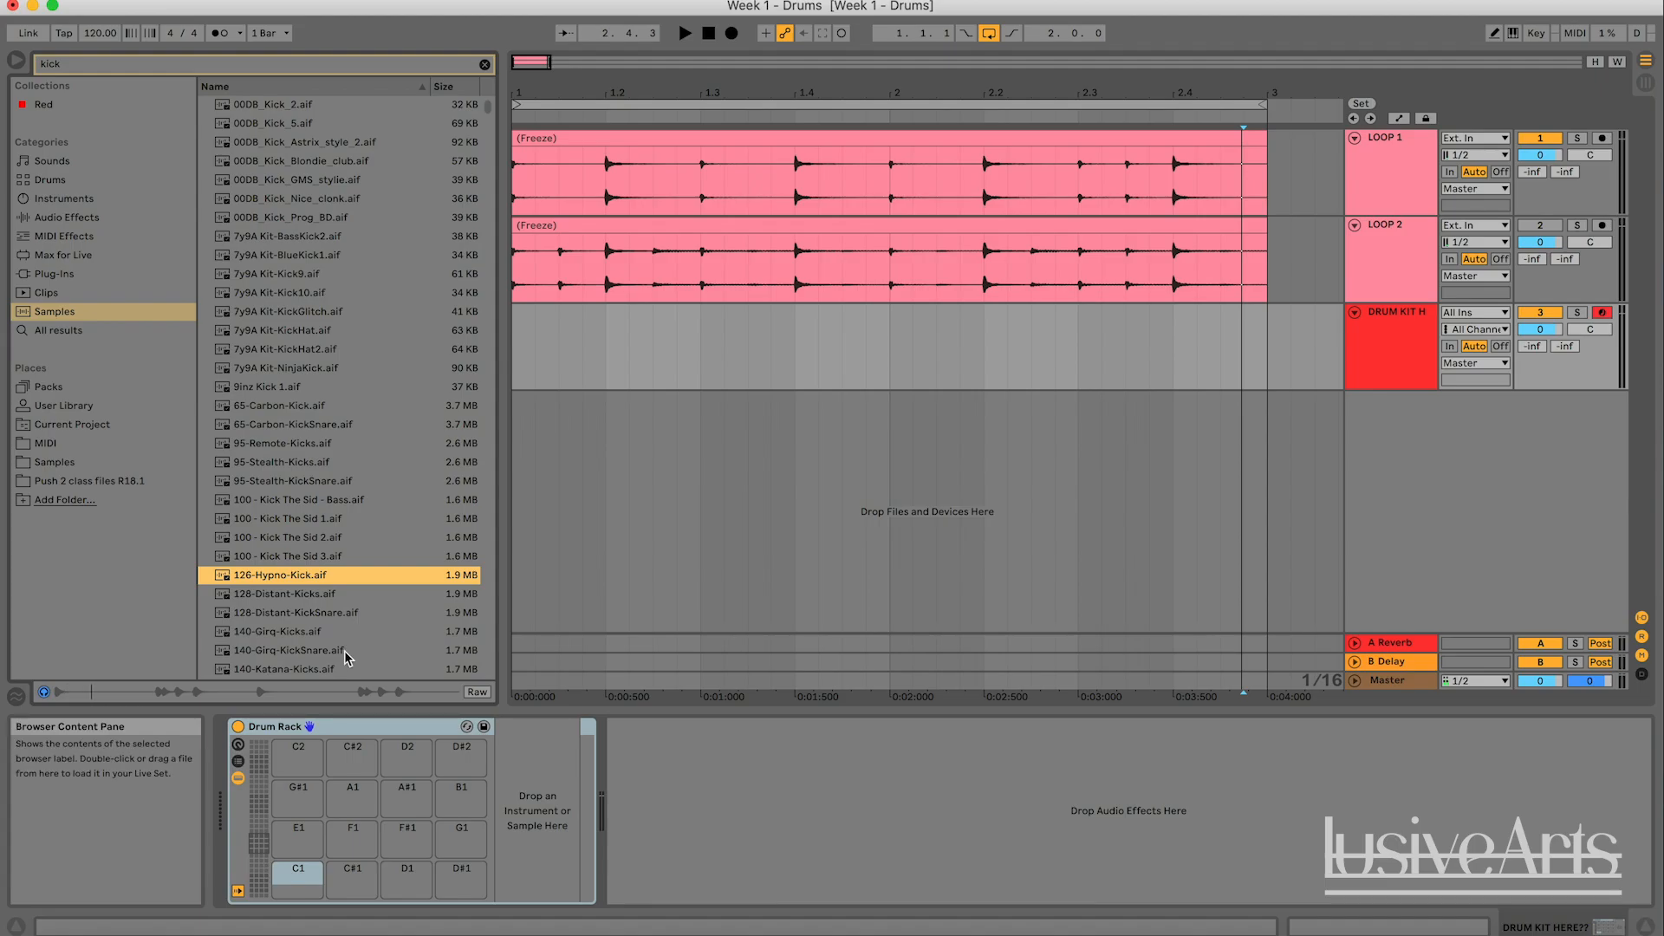
# - Load the sample 2020_DD_Kick8.aif onto the Drum Rack's C1 pad and preview the pad
pyautogui.press('Down')
pyautogui.press('Down')
pyautogui.press('Down')
pyautogui.press('Down')
pyautogui.press('Down')
pyautogui.press('Down')
pyautogui.press('Down')
pyautogui.press('Down')
pyautogui.press('Down')
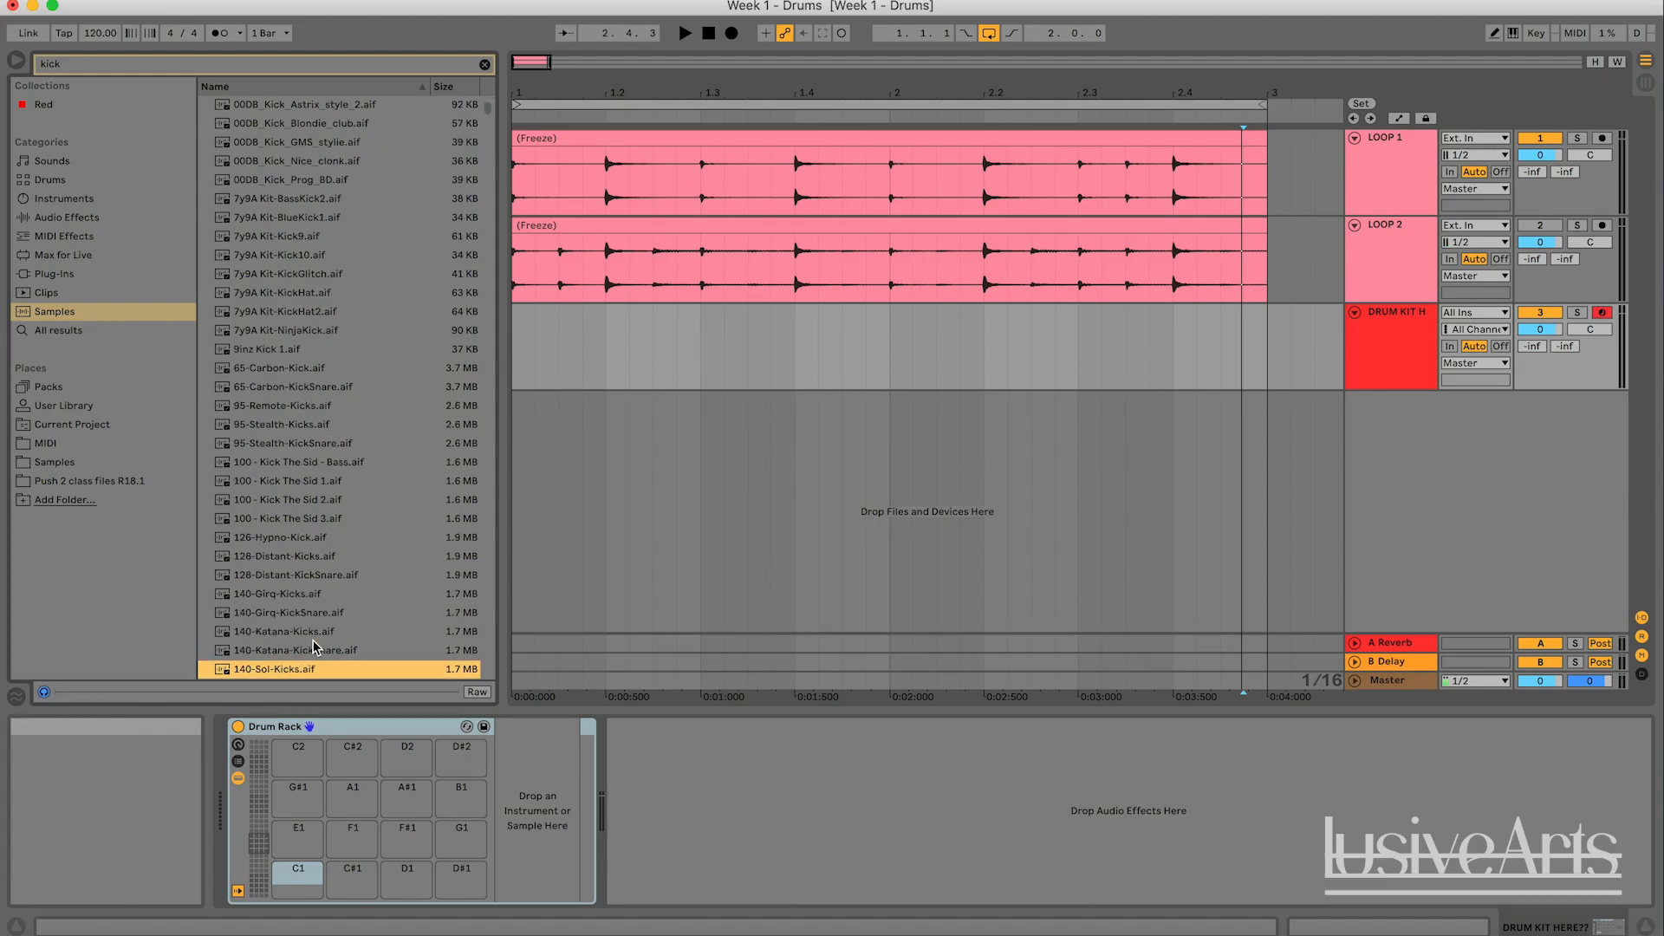
pyautogui.press('Down')
pyautogui.press('Down')
pyautogui.press('Down')
pyautogui.press('Down')
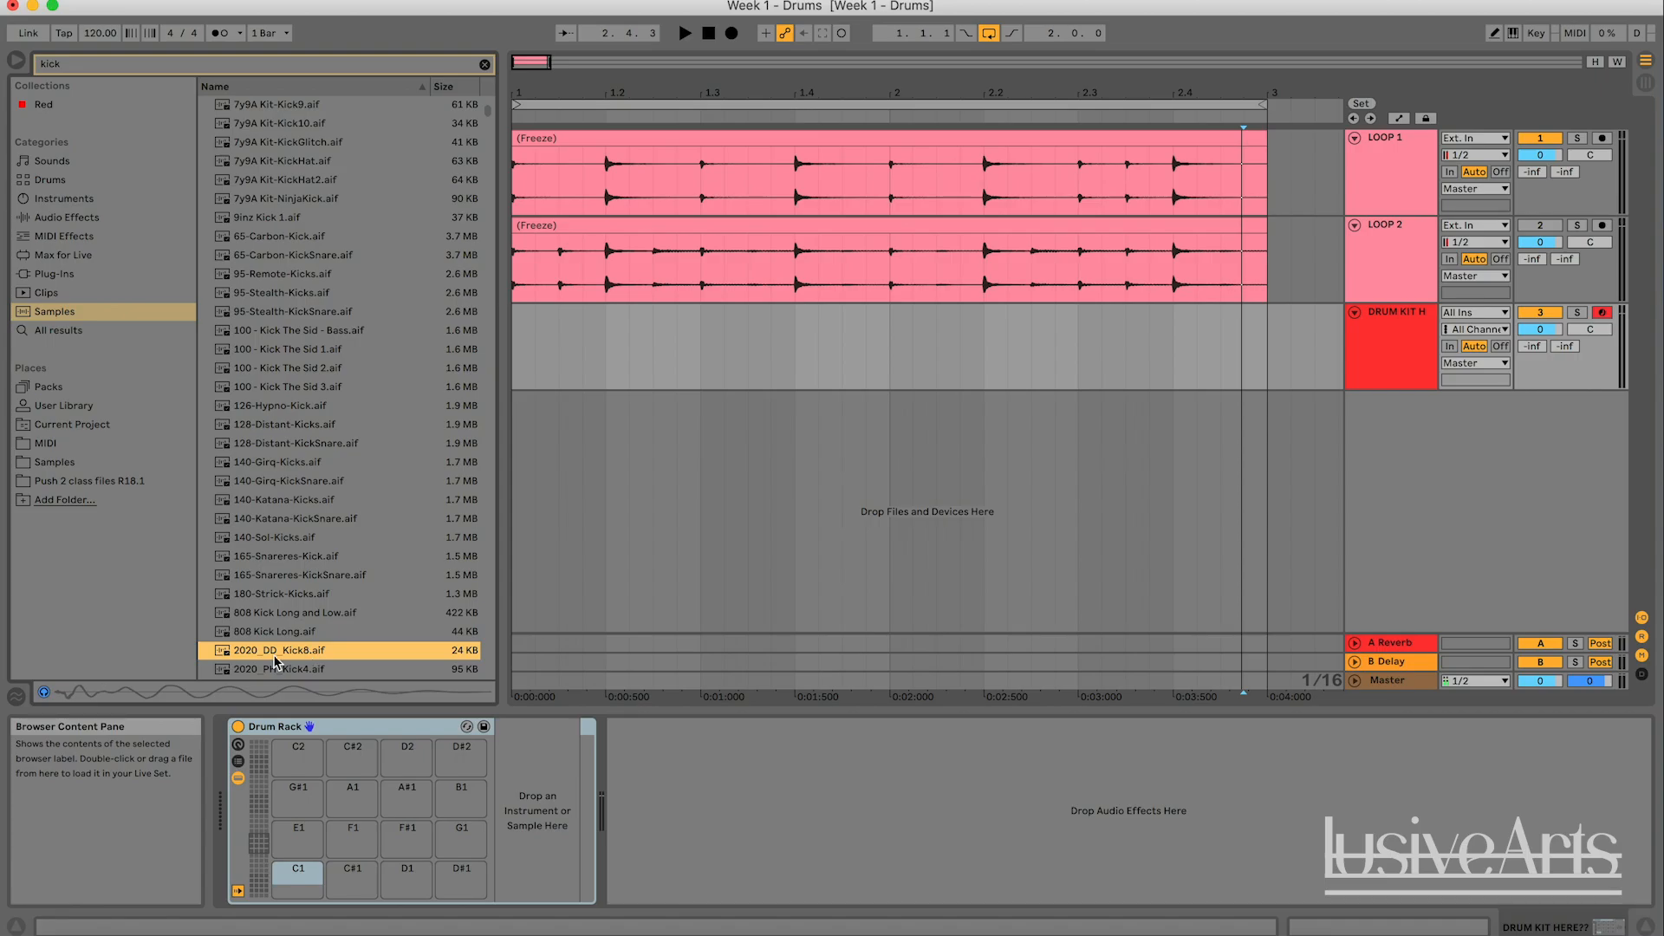
pyautogui.moveTo(273, 659); pyautogui.dragTo(296, 874)
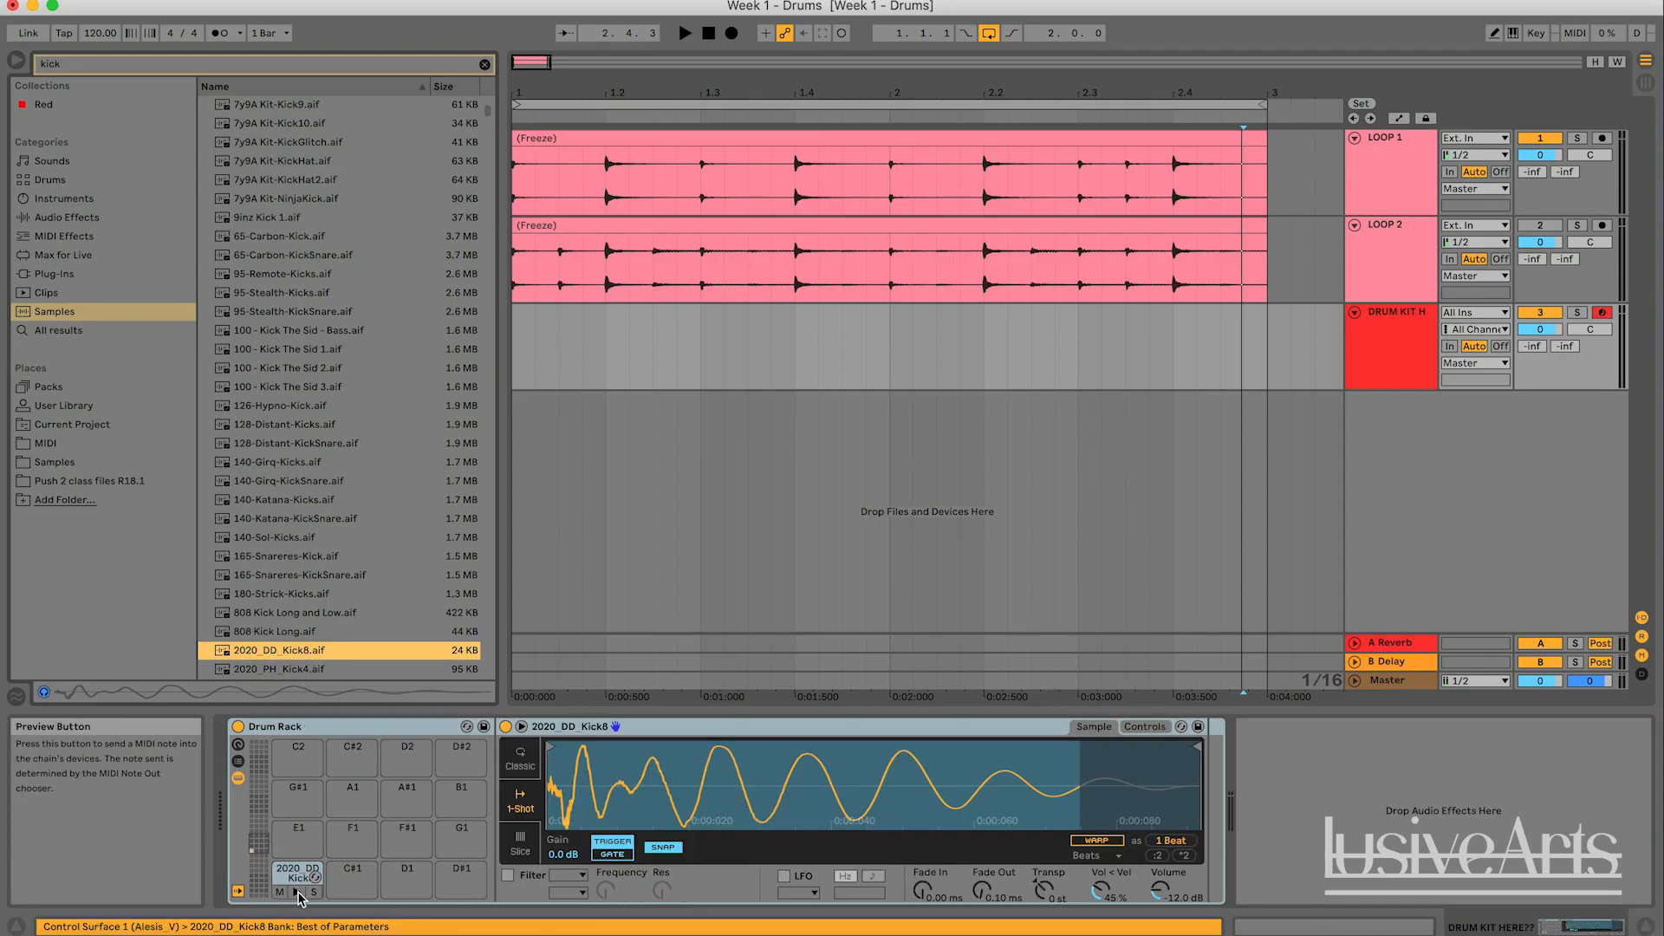
pyautogui.click(298, 893)
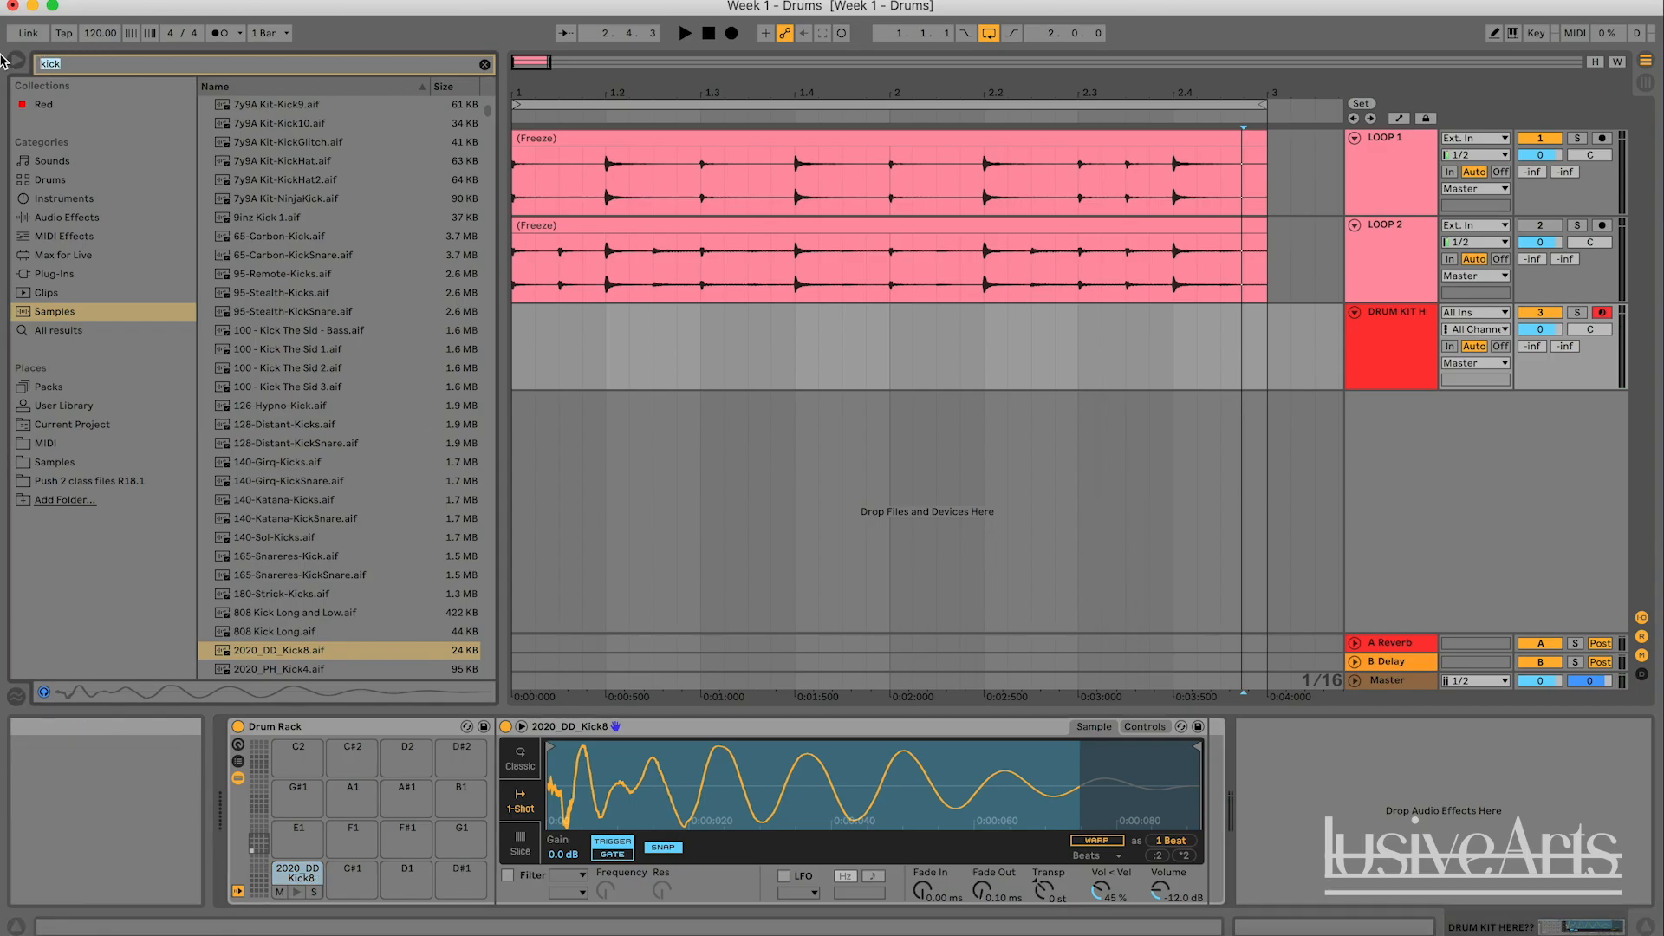
# - Replace the browser search with "snare" within the Samples category
pyautogui.press('super+f')
pyautogui.write('snAre')
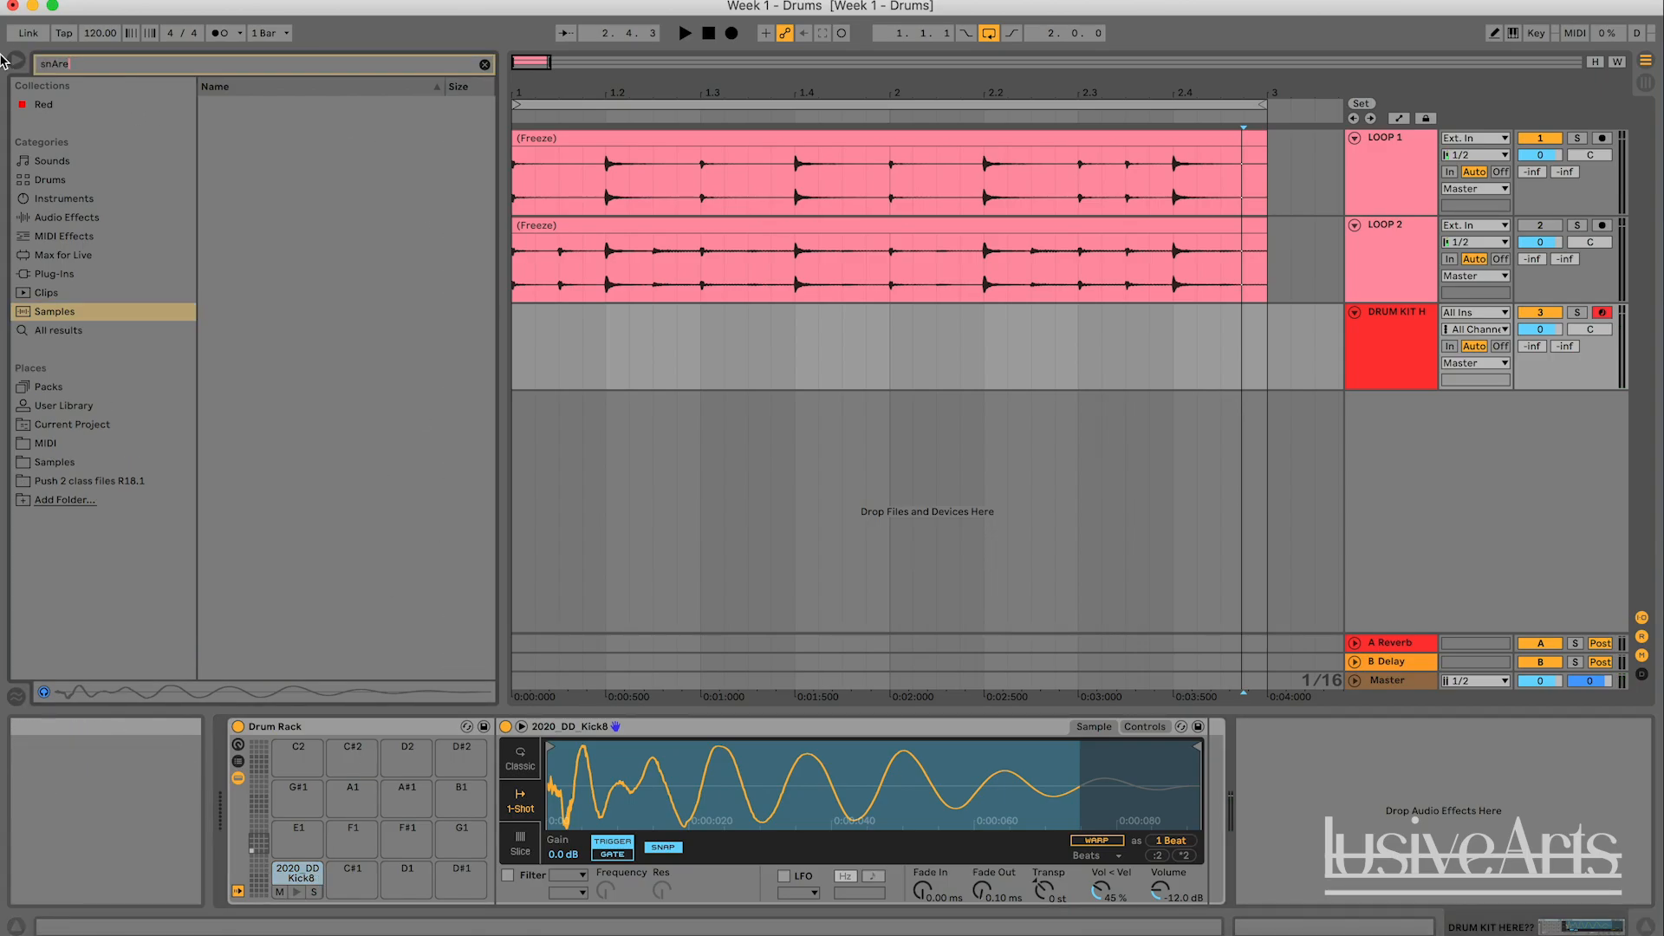
pyautogui.click(61, 312)
pyautogui.press('super+f')
pyautogui.press('BackSpace')
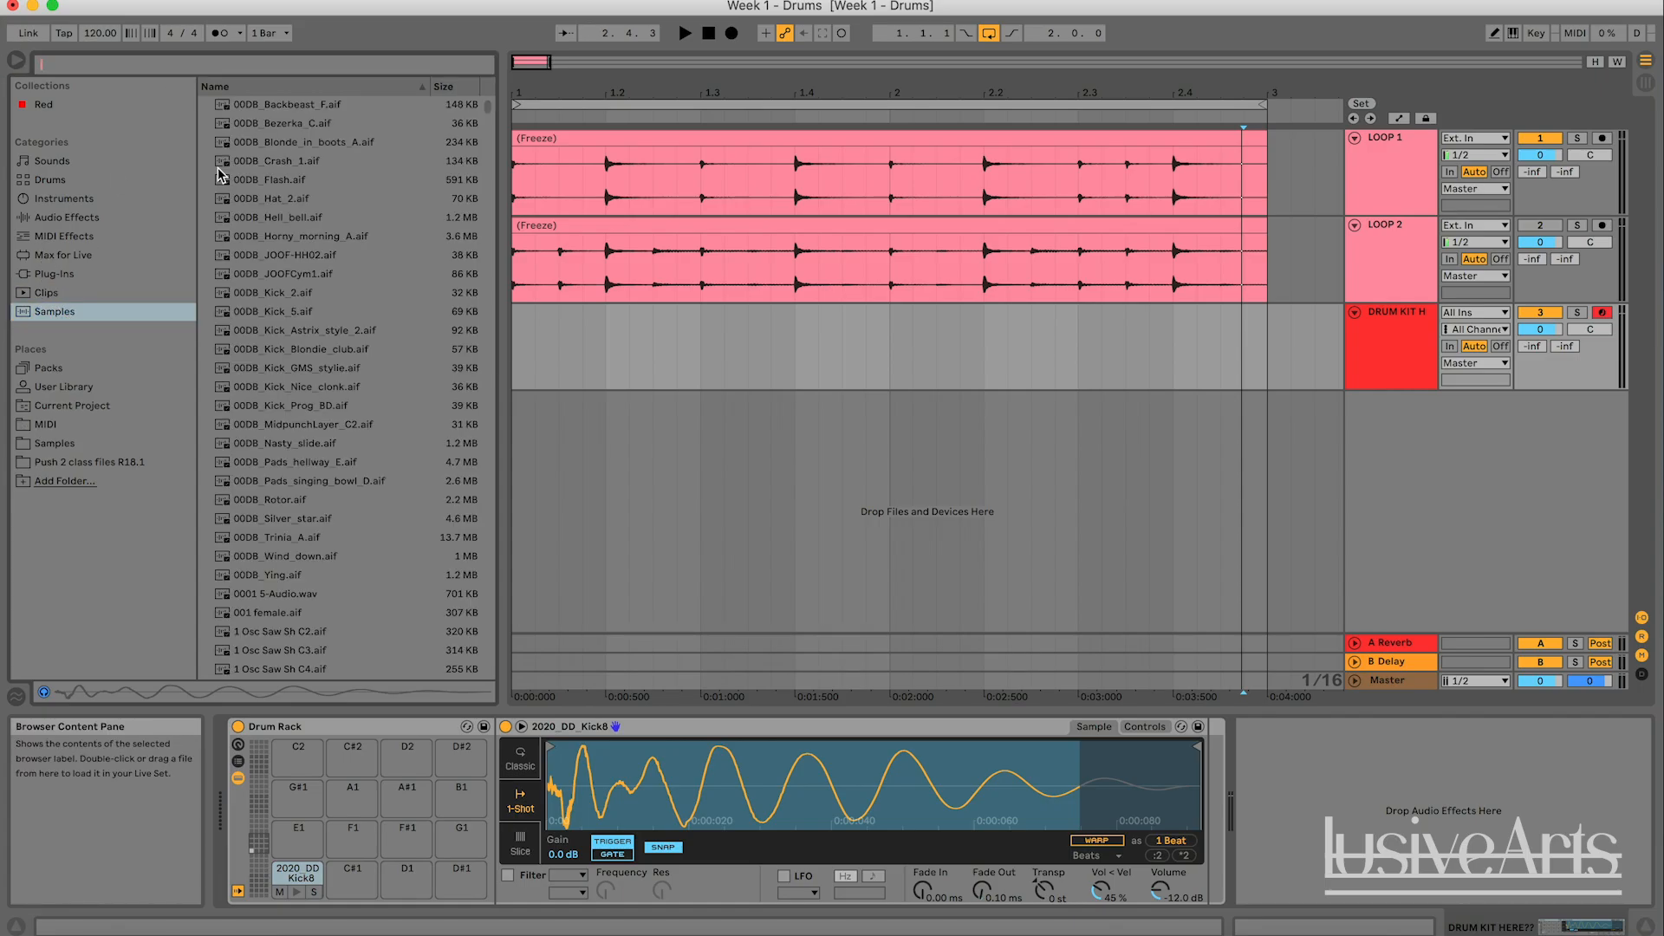
pyautogui.write('snare')
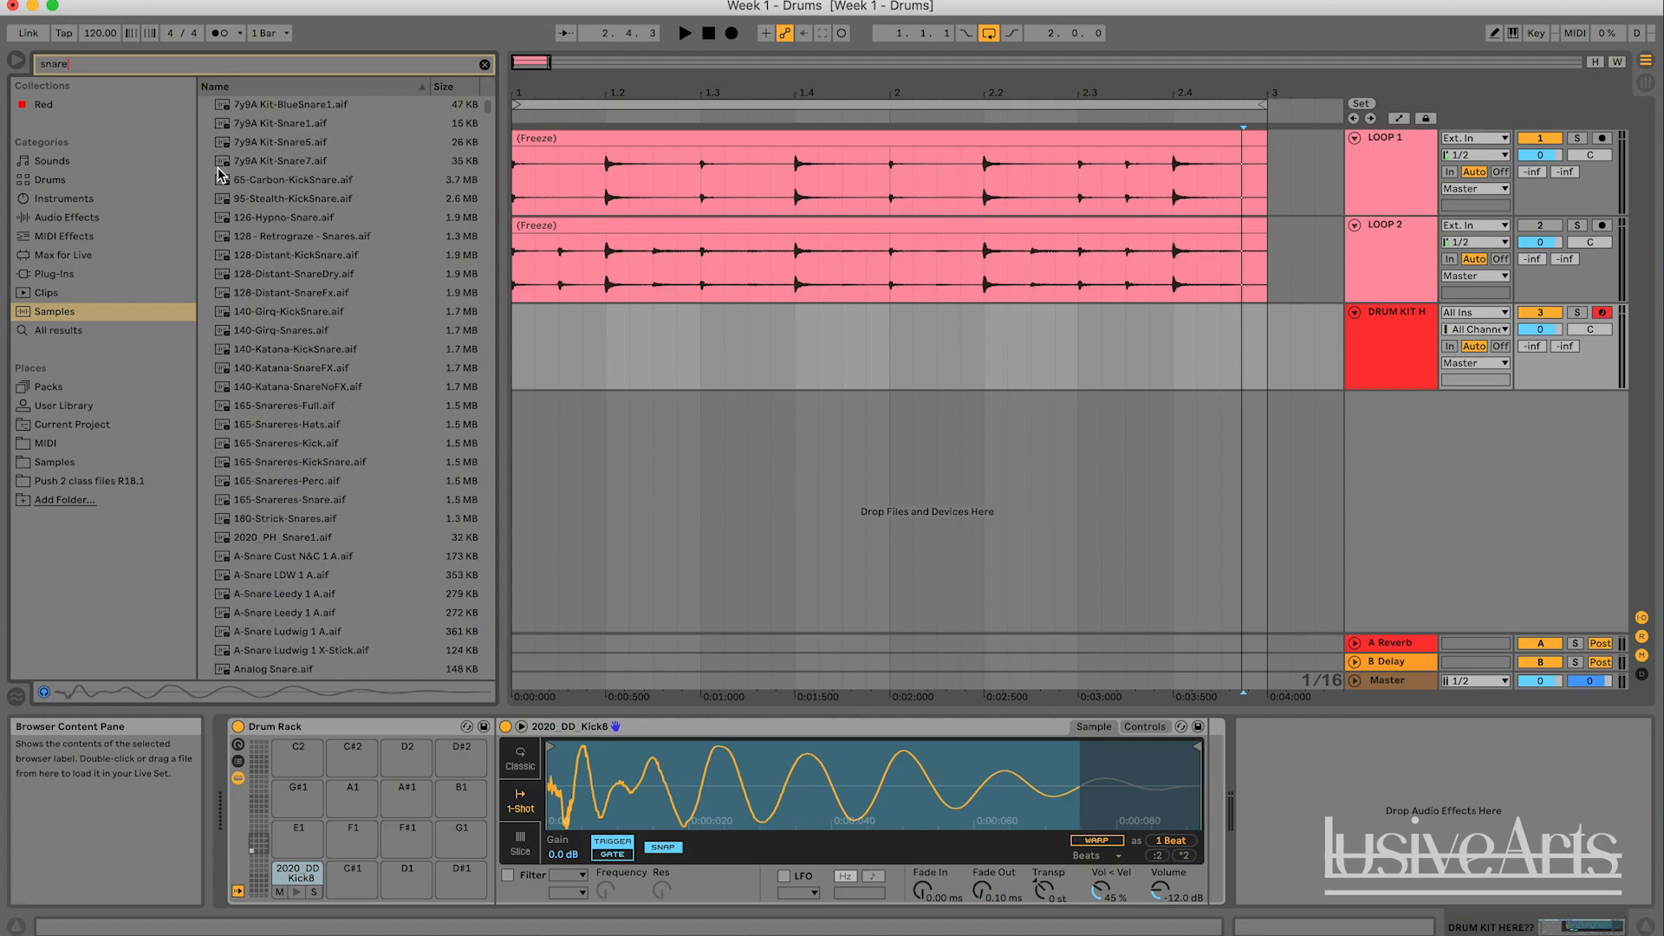
# - Audition several snare samples in the results, from 7y9A Kit-Snare1.aif through 128-Distant-KickSnare.aif
pyautogui.click(326, 123)
pyautogui.click(322, 142)
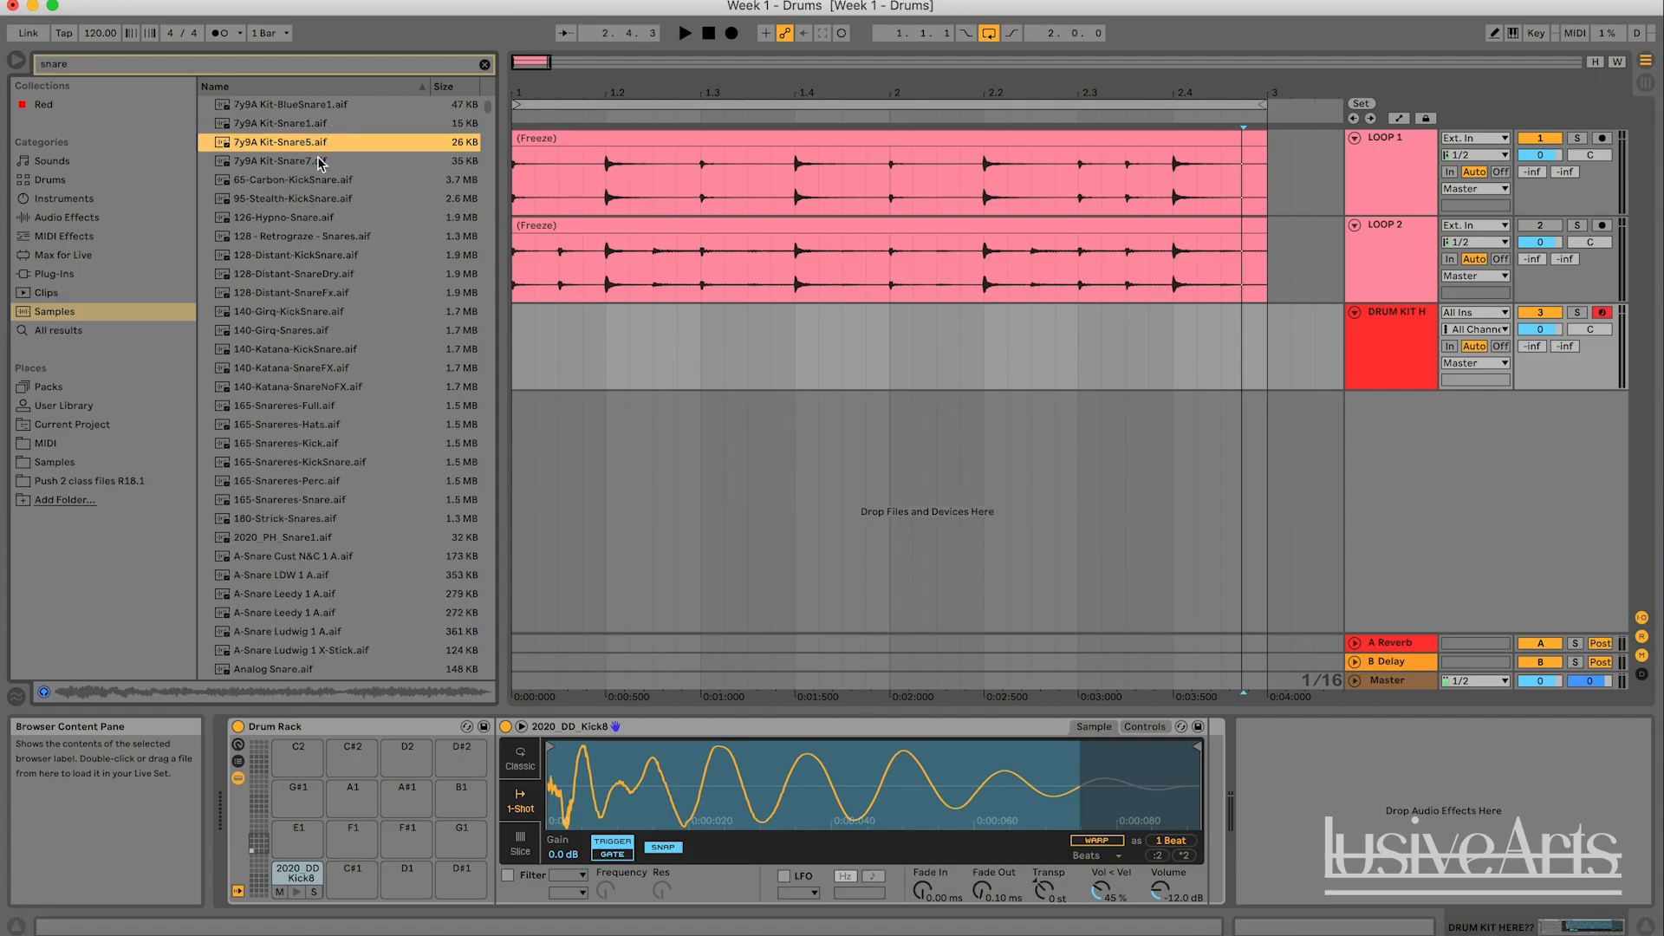
pyautogui.click(315, 159)
pyautogui.press('Down')
pyautogui.press('Down')
pyautogui.press('Down')
pyautogui.press('Down')
pyautogui.press('Down')
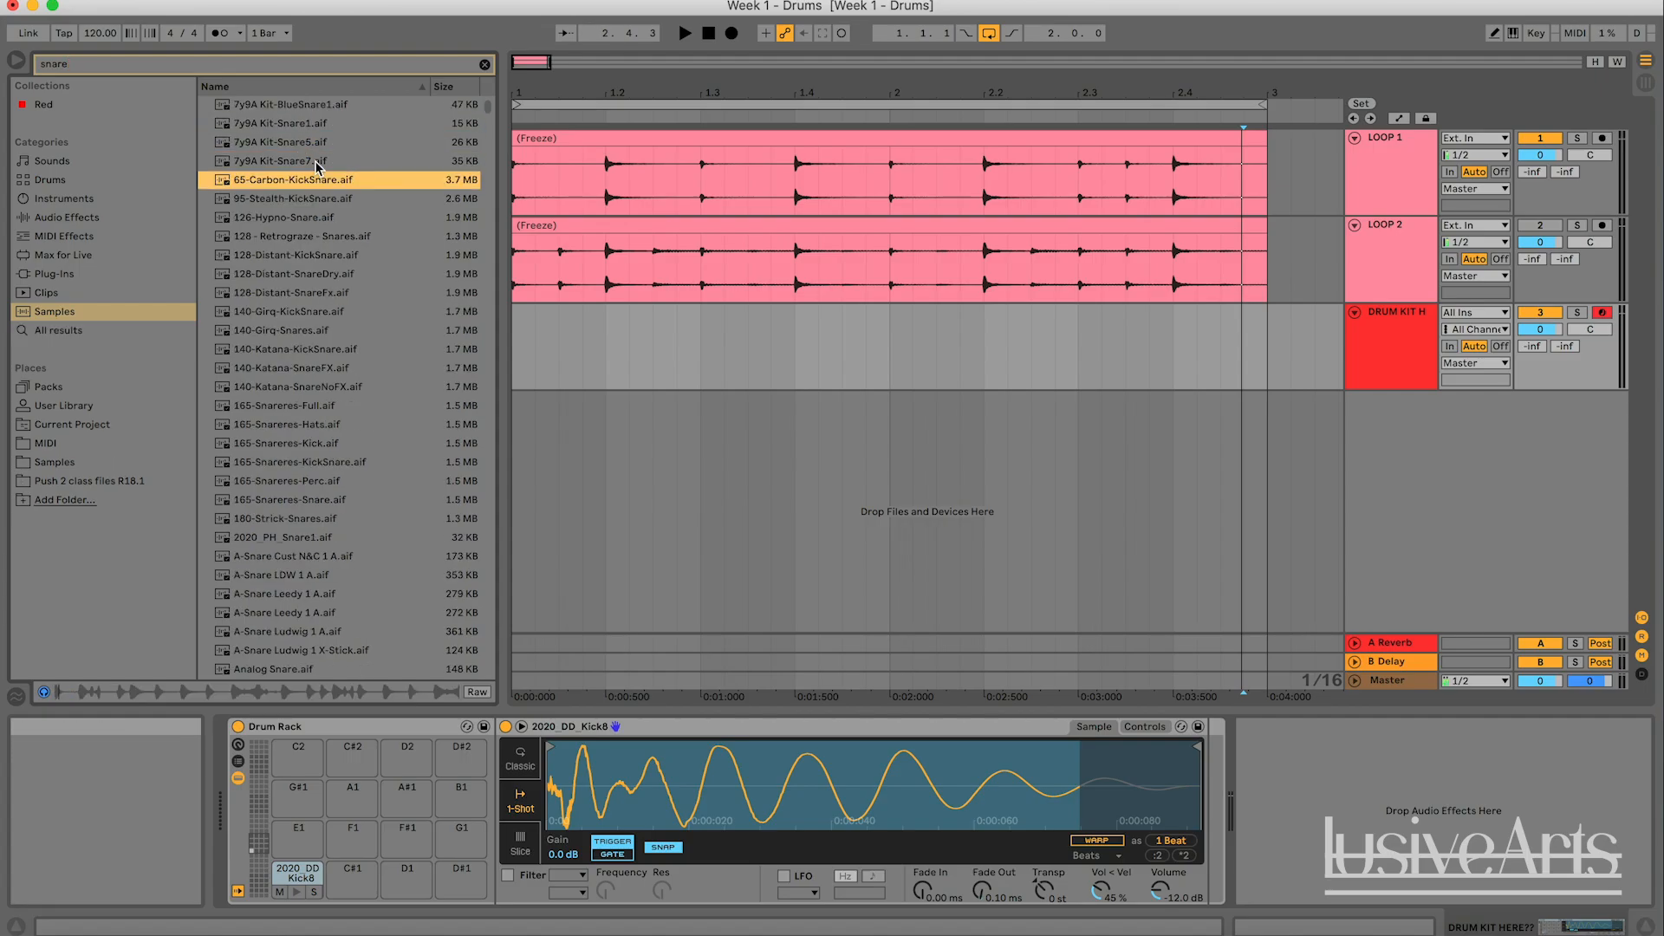
# - Play the LOOP 1 clip from its start as a reference for the snare sound, and stop playback
pyautogui.click(541, 140)
pyautogui.press('space')
pyautogui.press('space')
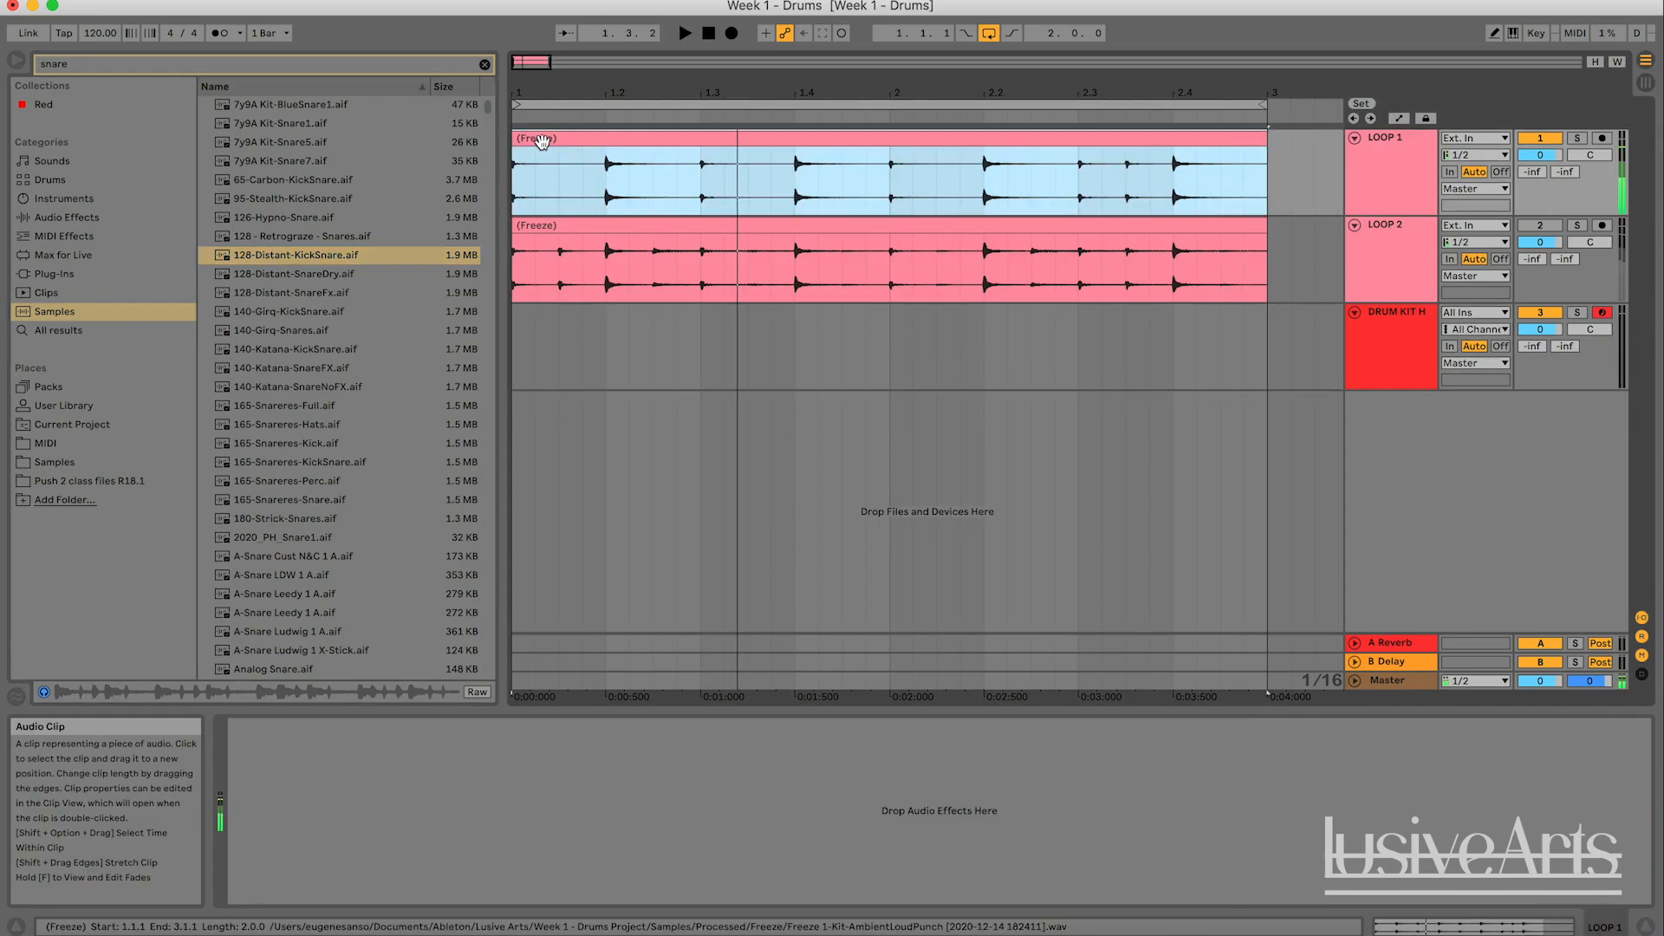
# - Audition further snare samples in the results, from 128-Distant-SnareDry.aif through A-Snare Cust N&C 1 A.aif, ending on 2020_PH_Snare1.aif
pyautogui.click(310, 274)
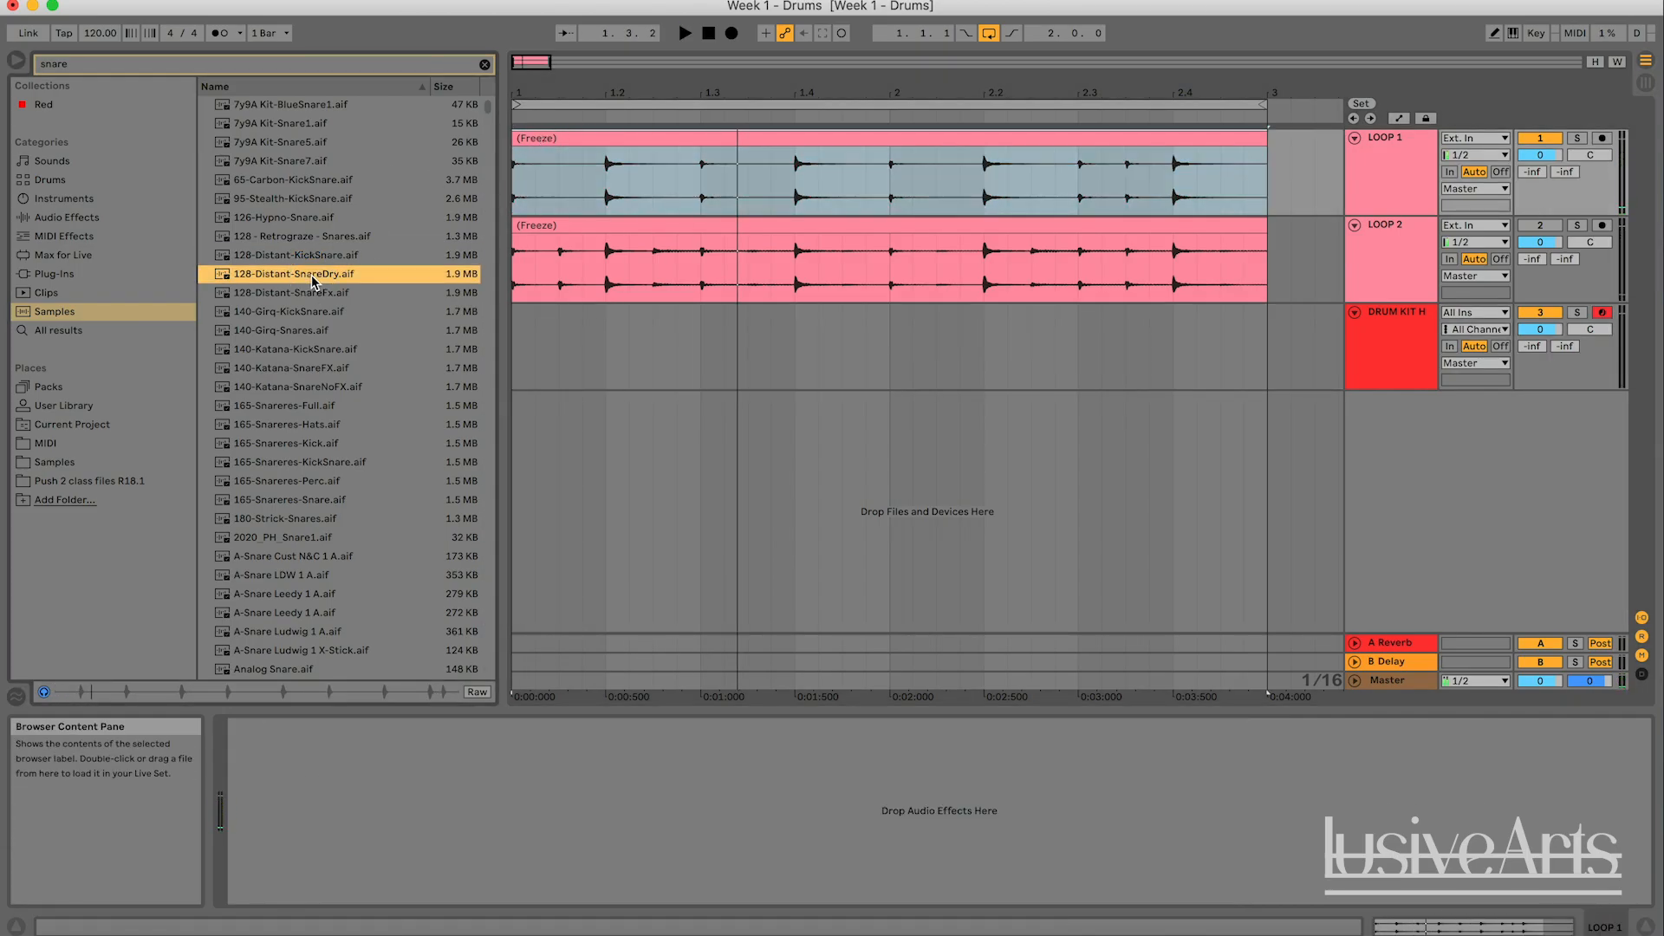
pyautogui.press('Down')
pyautogui.press('Down')
pyautogui.press('Down')
pyautogui.press('Down')
pyautogui.press('Down')
pyautogui.press('Down')
pyautogui.press('Down')
pyautogui.press('Down')
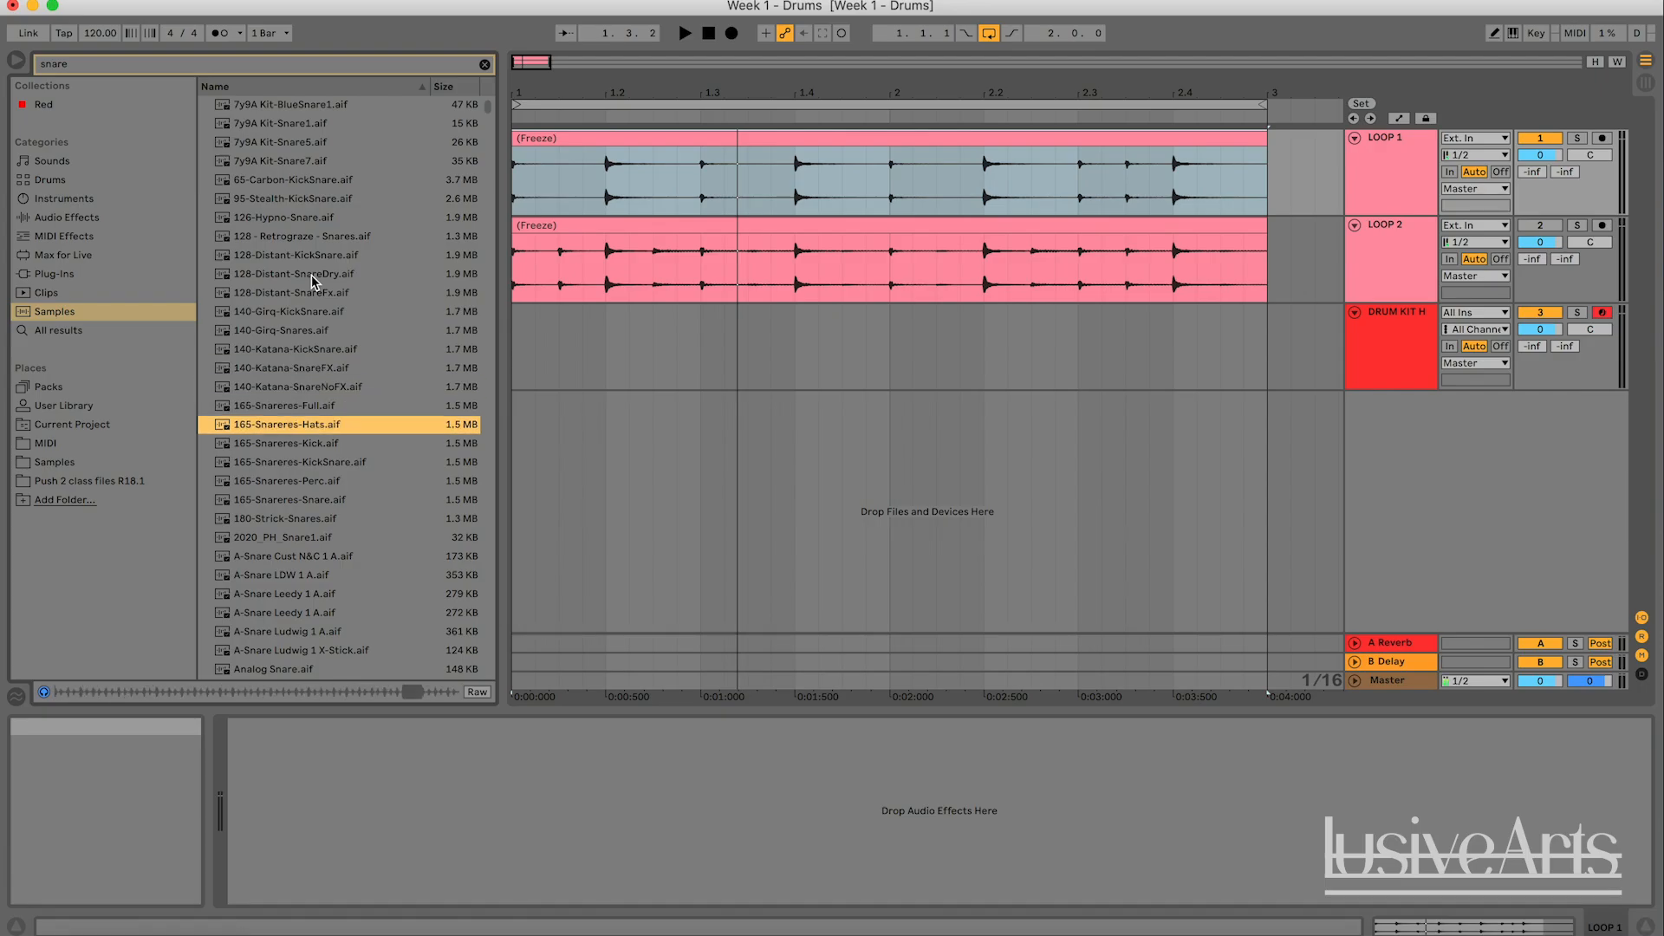
pyautogui.press('Down')
pyautogui.press('Down')
pyautogui.press('Down')
pyautogui.press('Down')
pyautogui.press('Down')
pyautogui.press('Down')
pyautogui.press('Down')
pyautogui.press('Down')
pyautogui.press('Down')
pyautogui.press('Up')
pyautogui.press('Up')
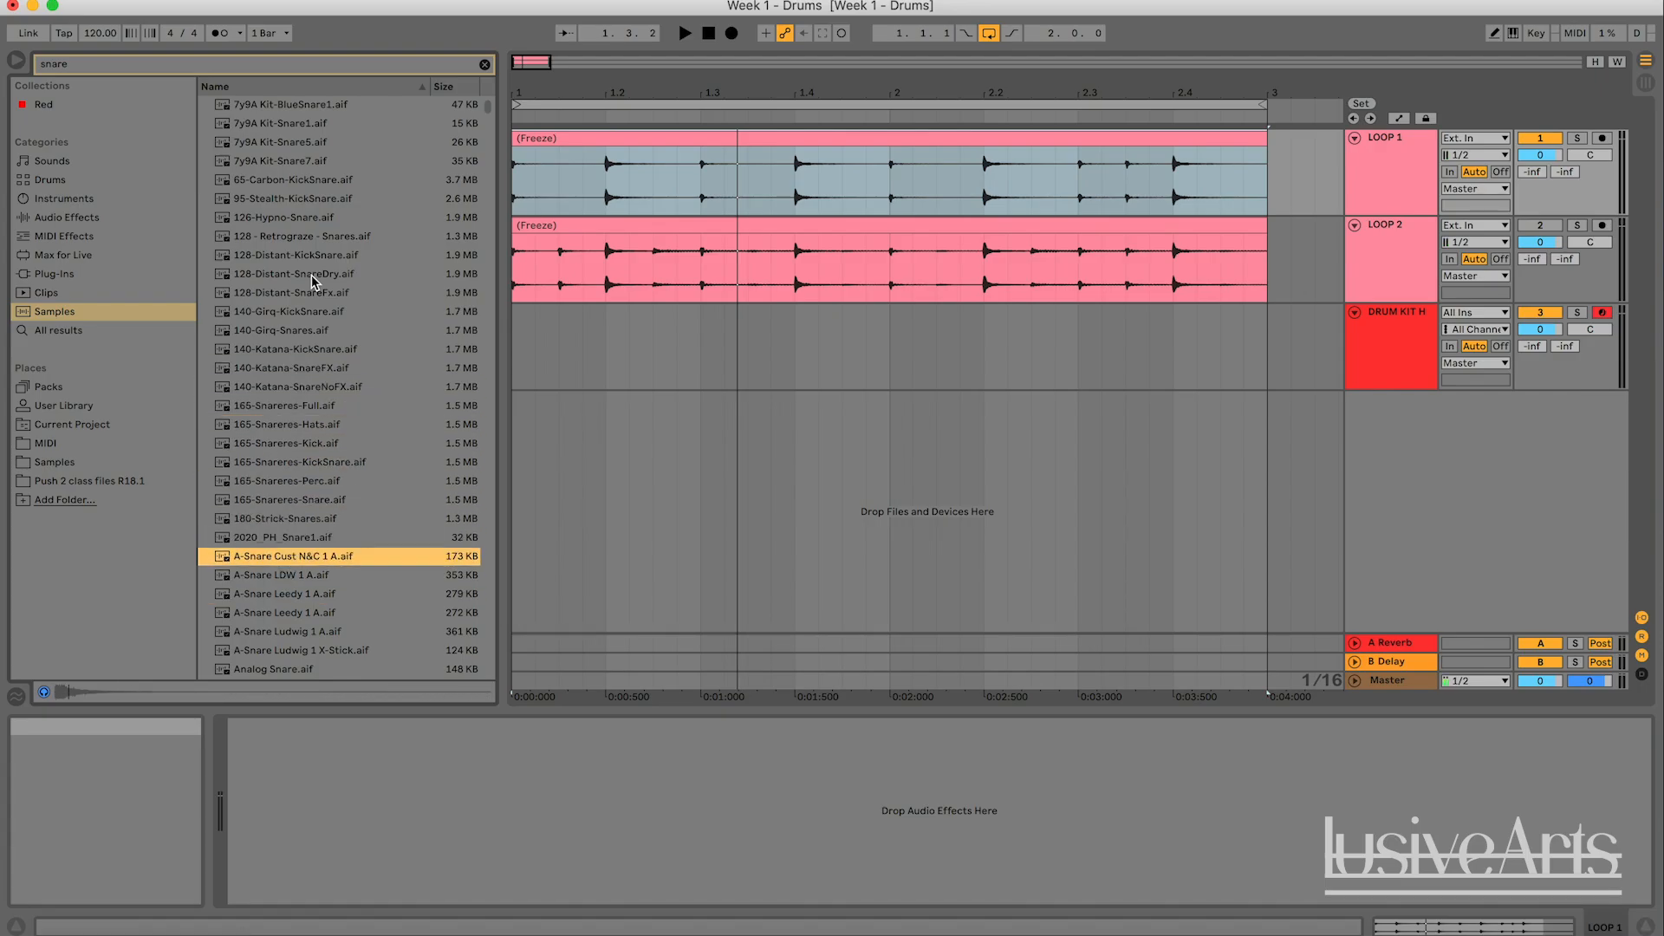
pyautogui.press('Up')
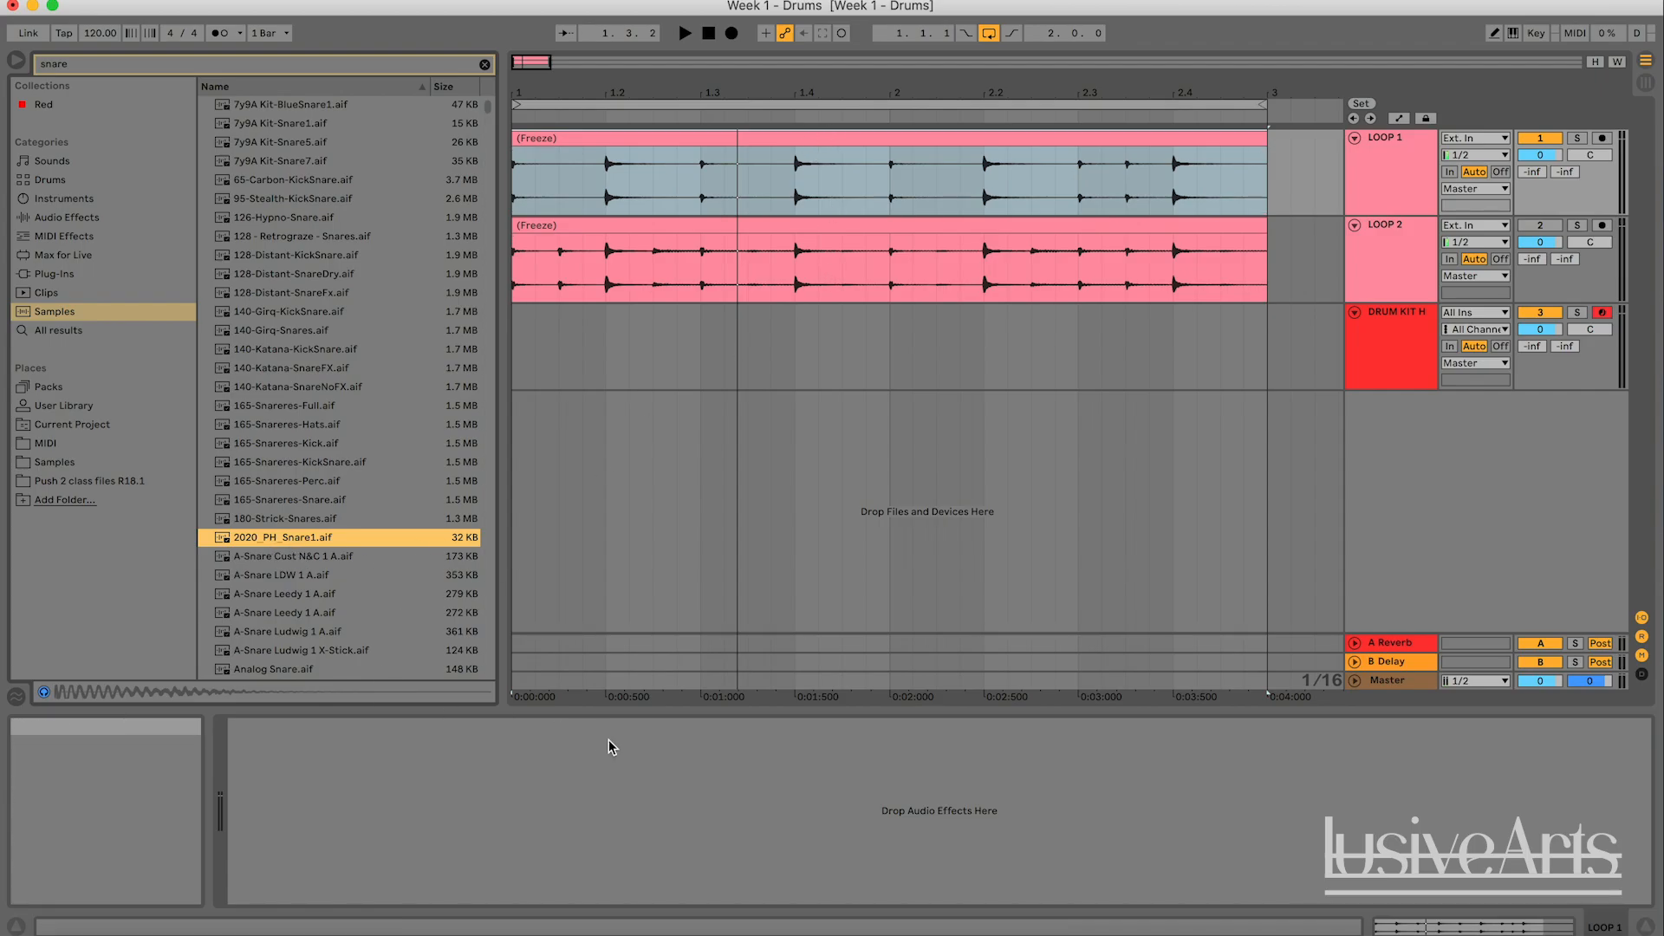
# - Load the sample 2020_PH_Snare1.aif onto the Drum Rack's C#1 pad and preview the pad
pyautogui.click(1400, 321)
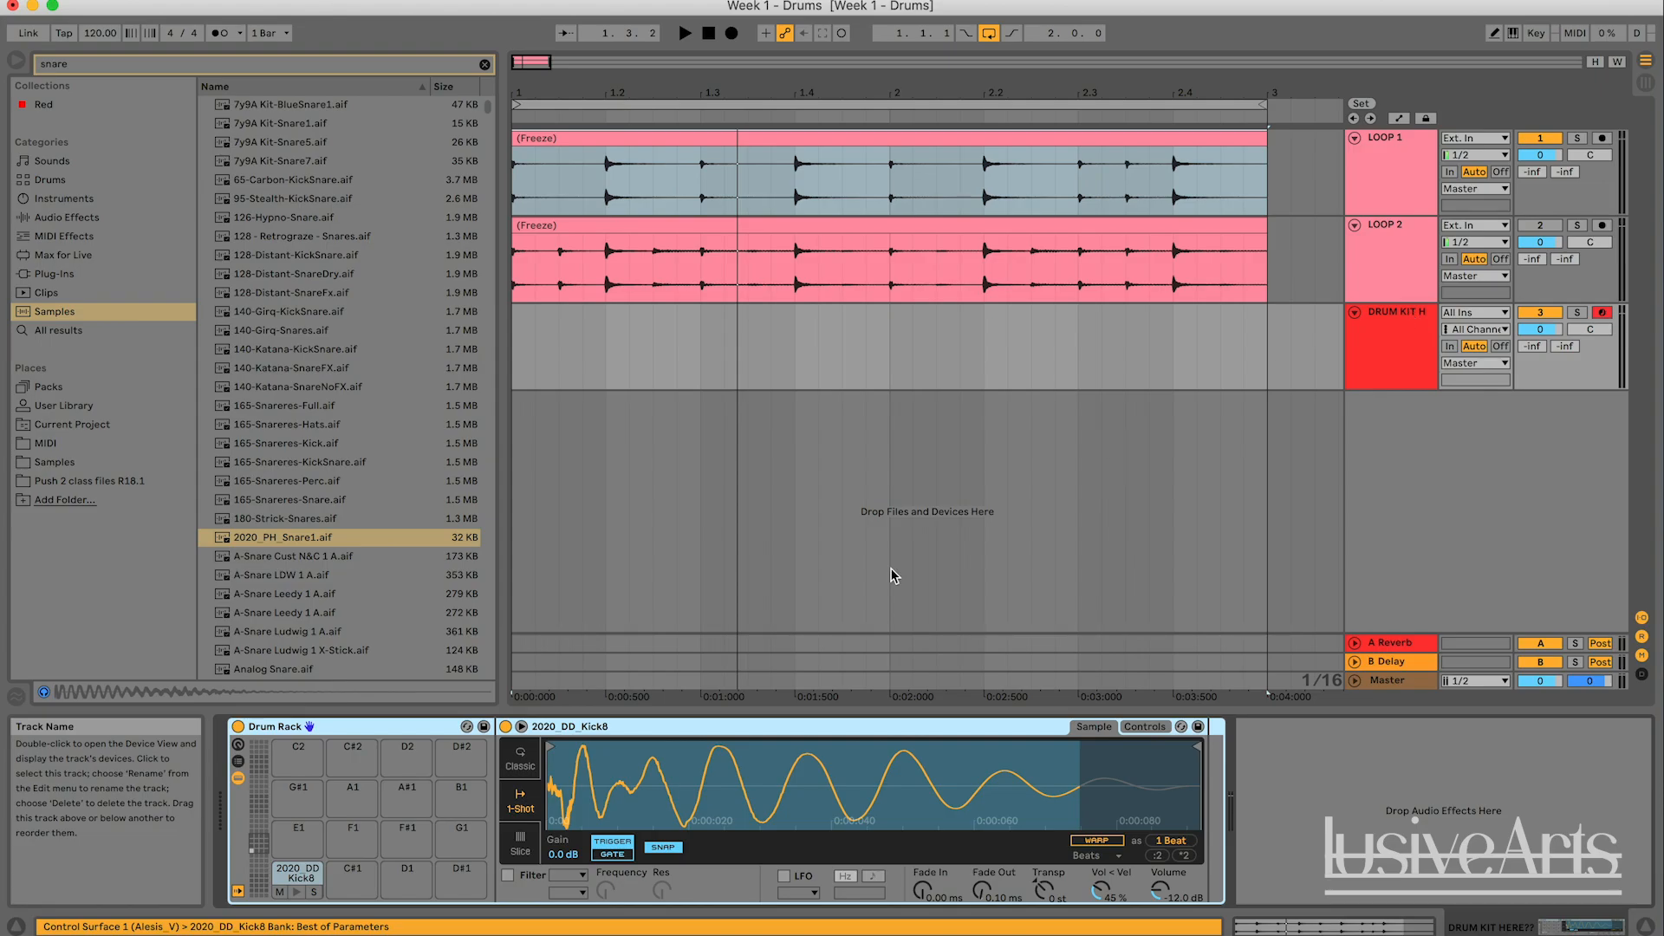
pyautogui.click(288, 537)
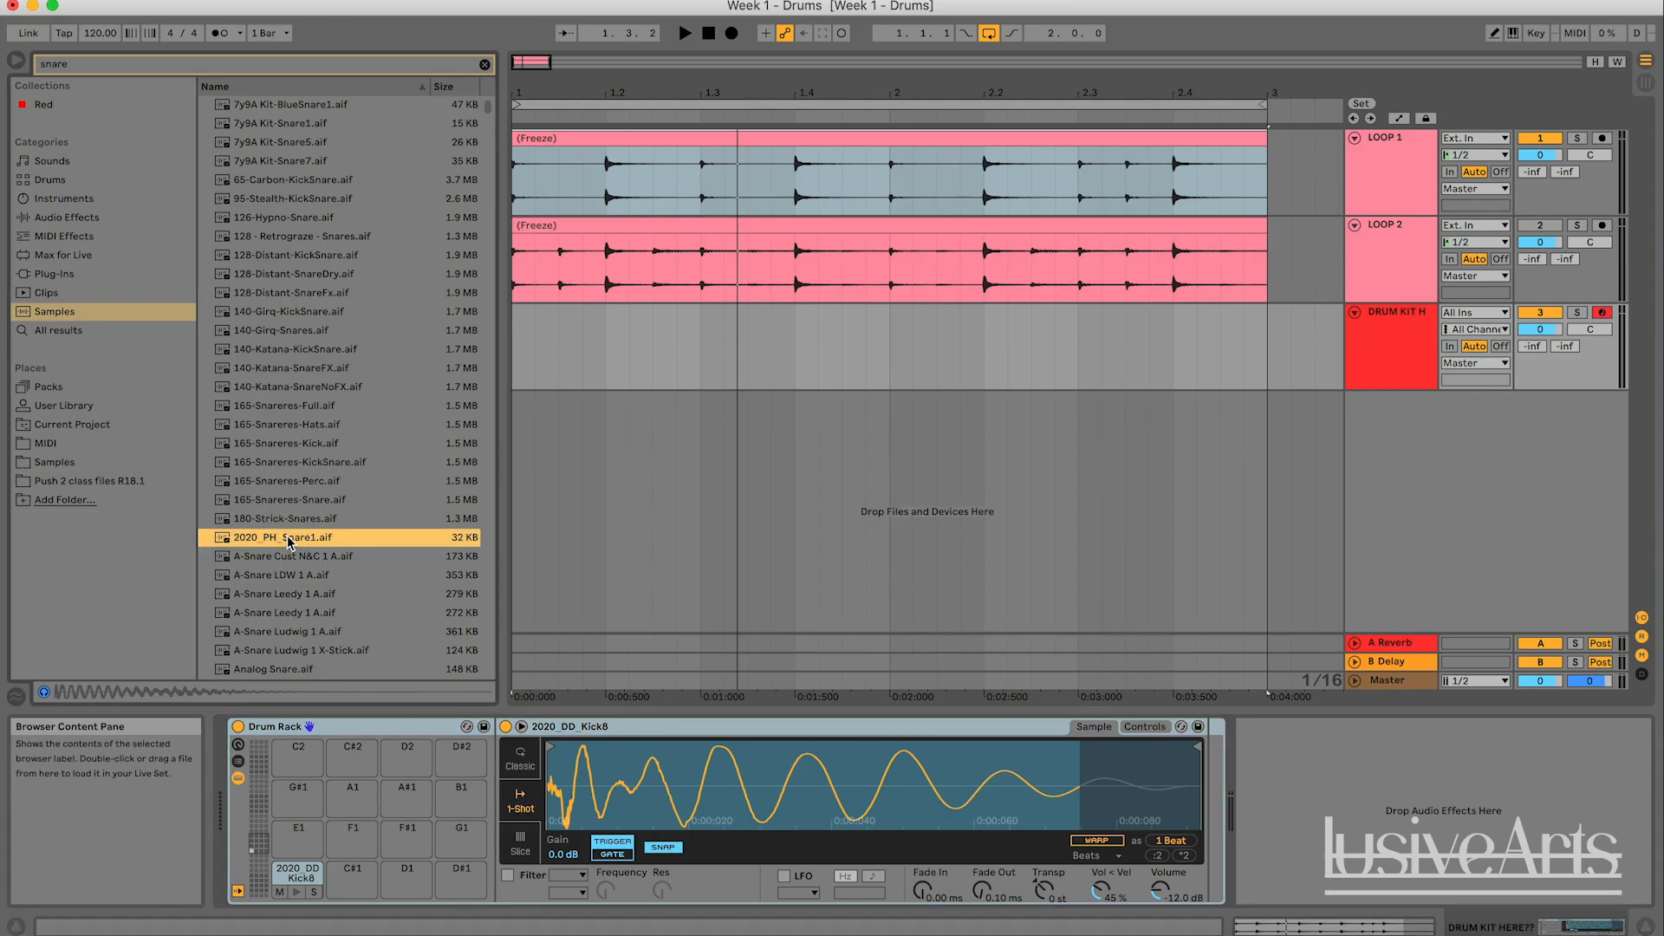
pyautogui.moveTo(288, 535); pyautogui.dragTo(349, 879)
pyautogui.click(350, 892)
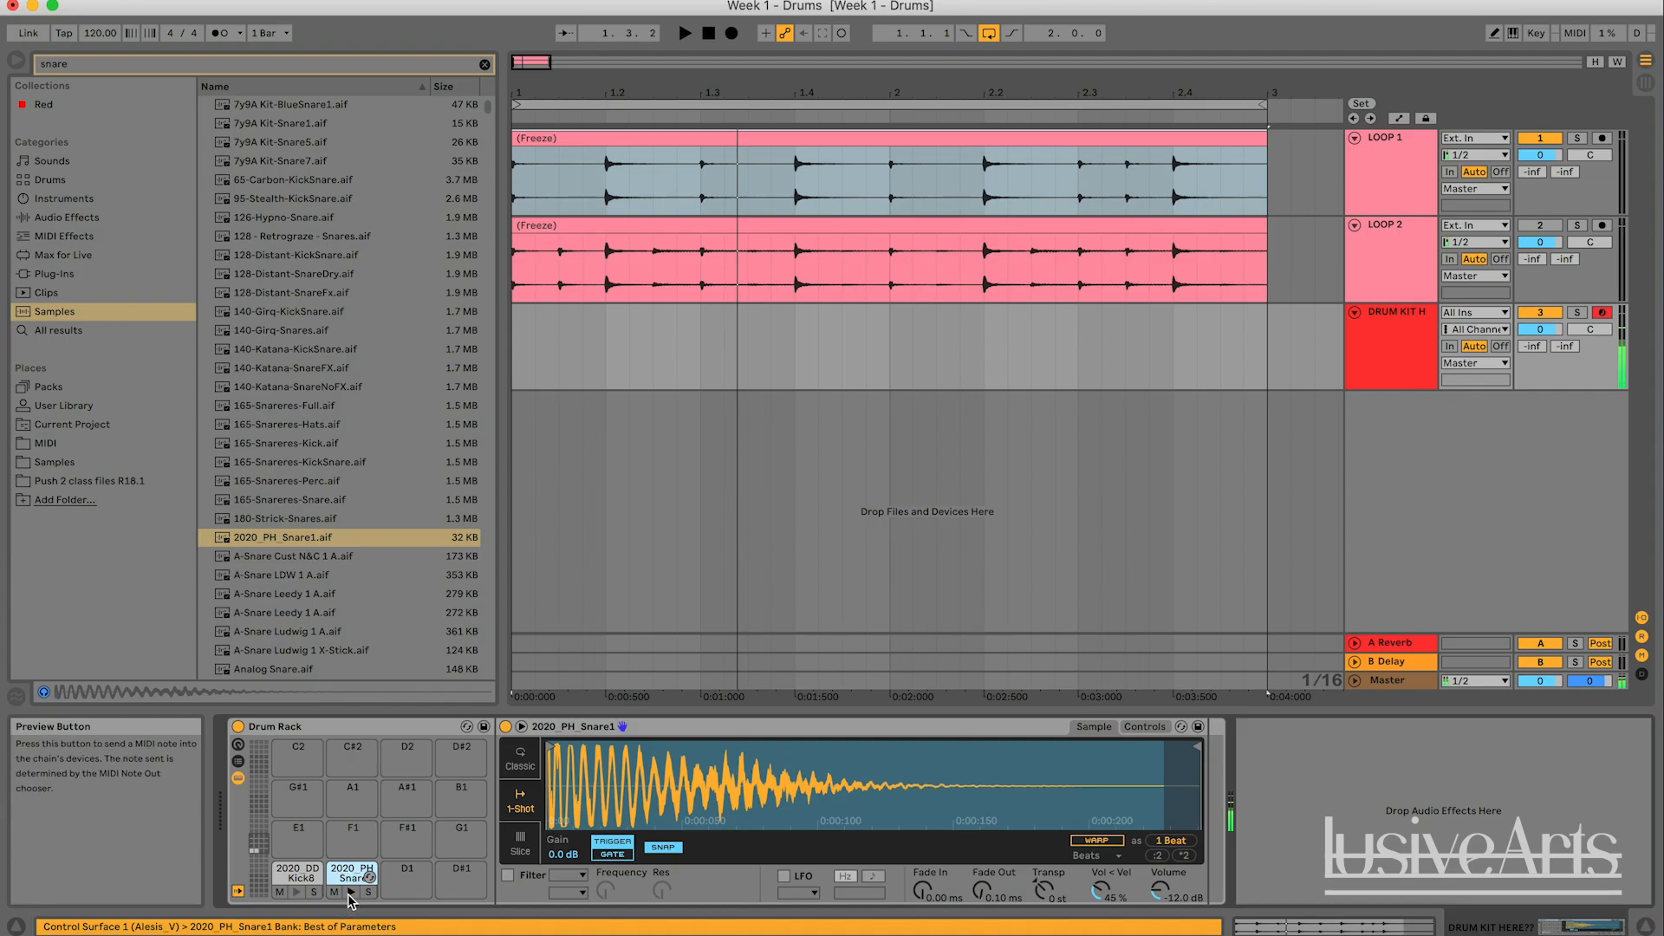
# - Insert an empty one-bar MIDI clip on the drum kit track from 1.1.1 to 2.1.1 in the arrangement and open its notes
pyautogui.click(890, 347)
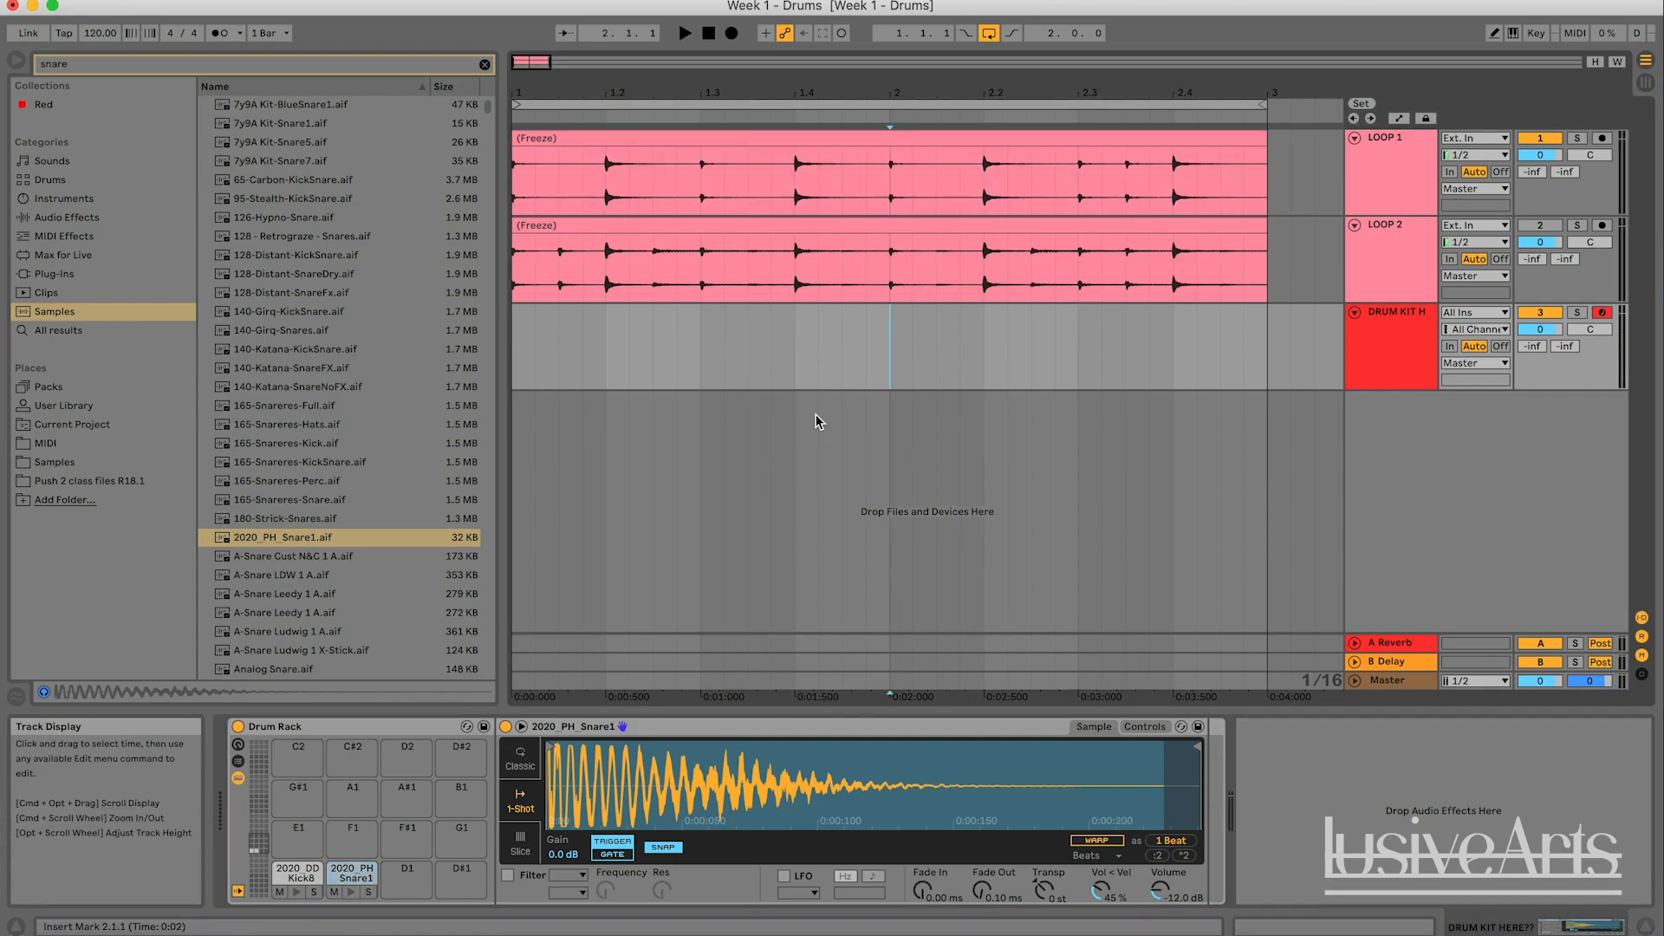
pyautogui.press('Tab')
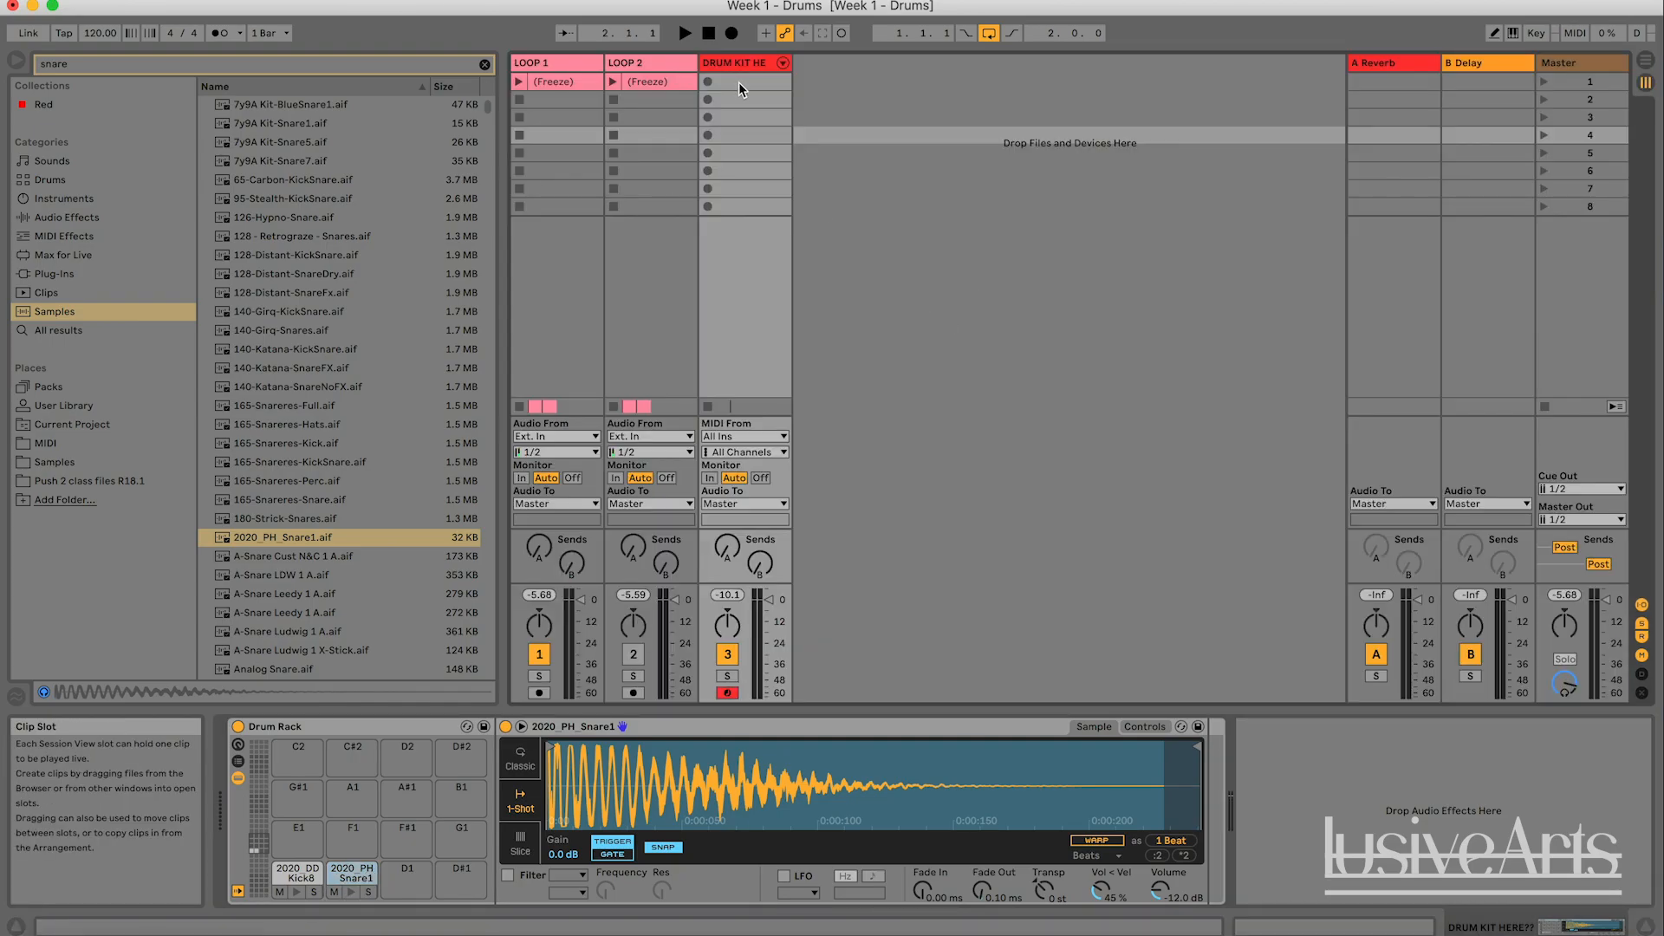
pyautogui.click(1645, 63)
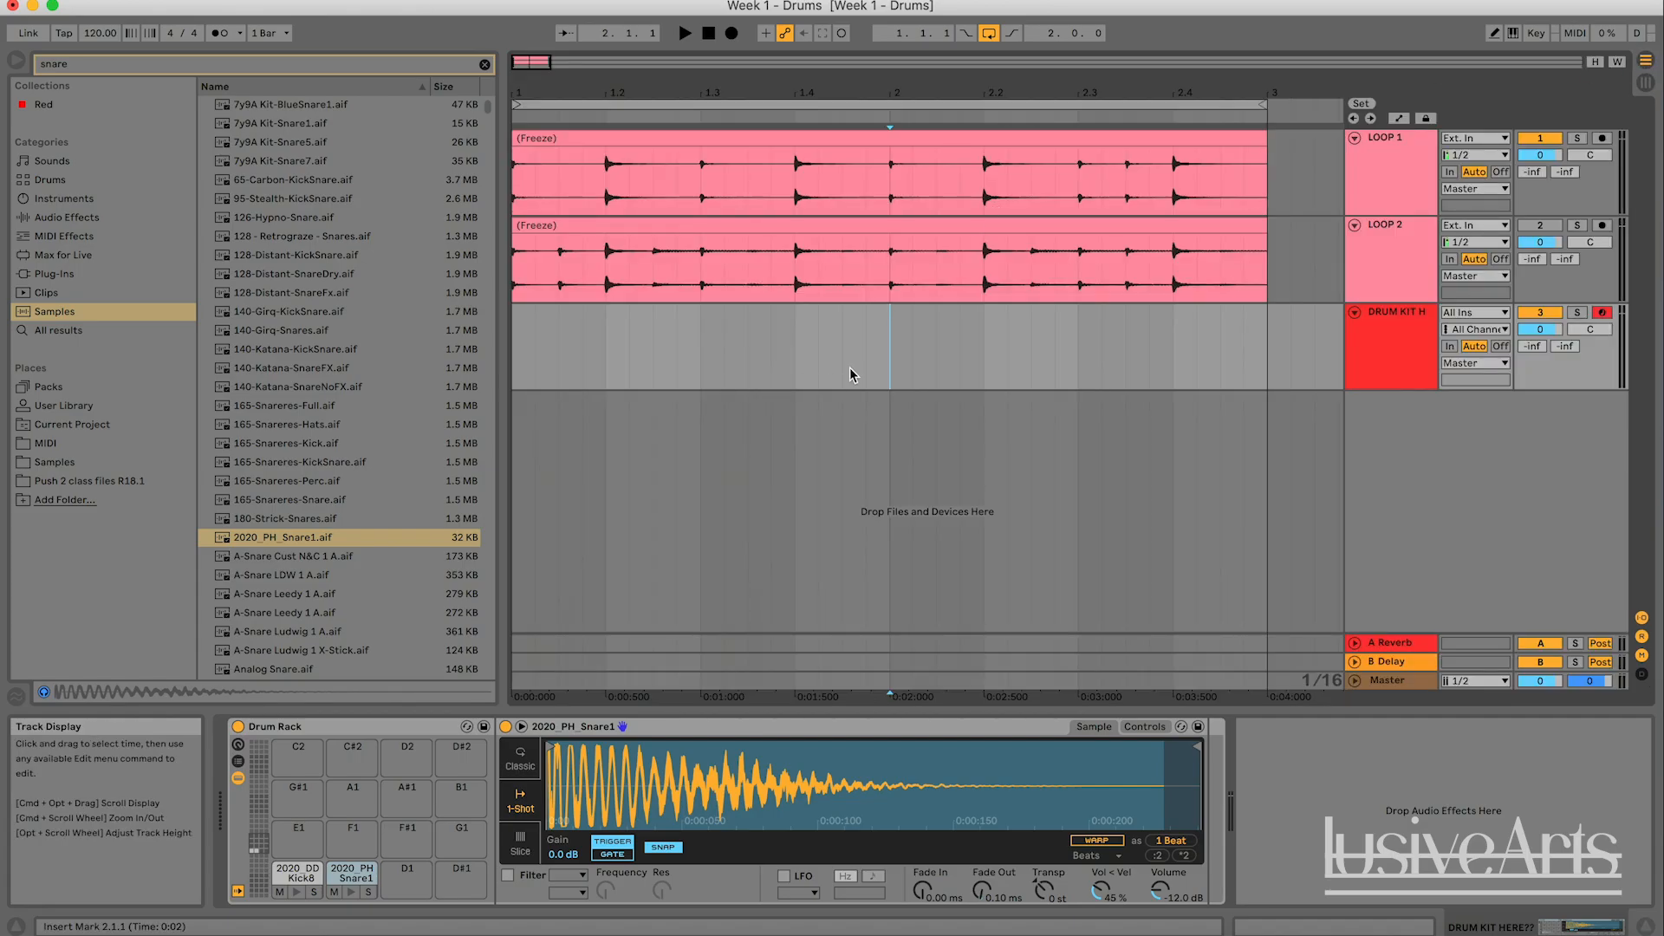
pyautogui.moveTo(891, 331); pyautogui.dragTo(509, 329)
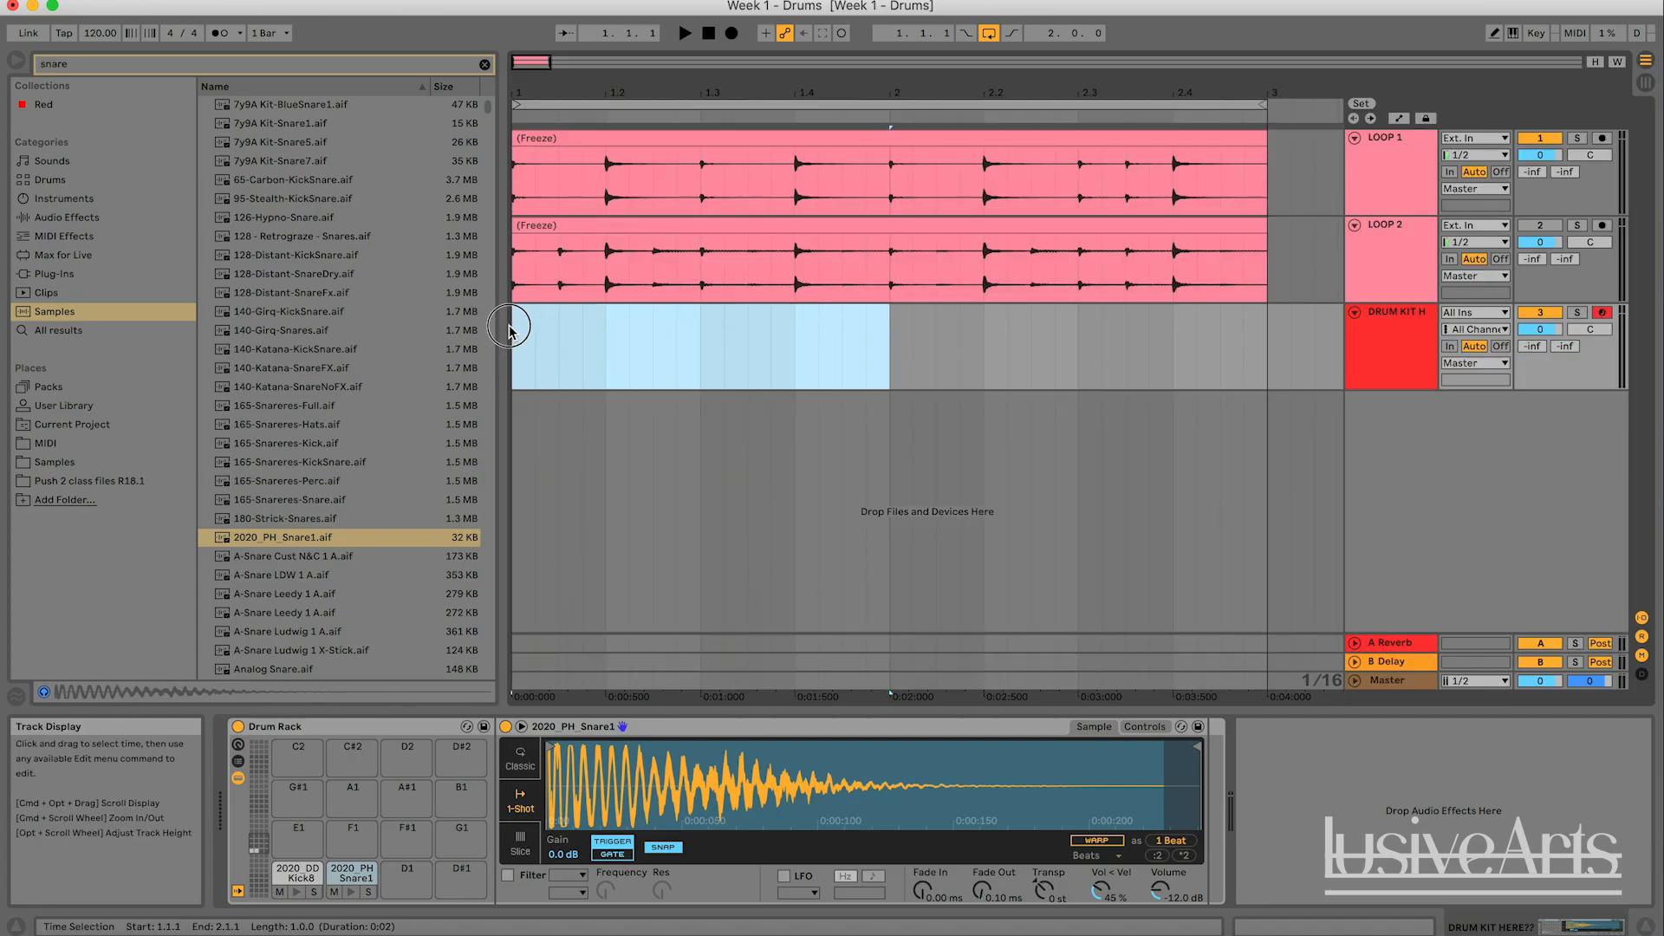
pyautogui.rightClick(618, 324)
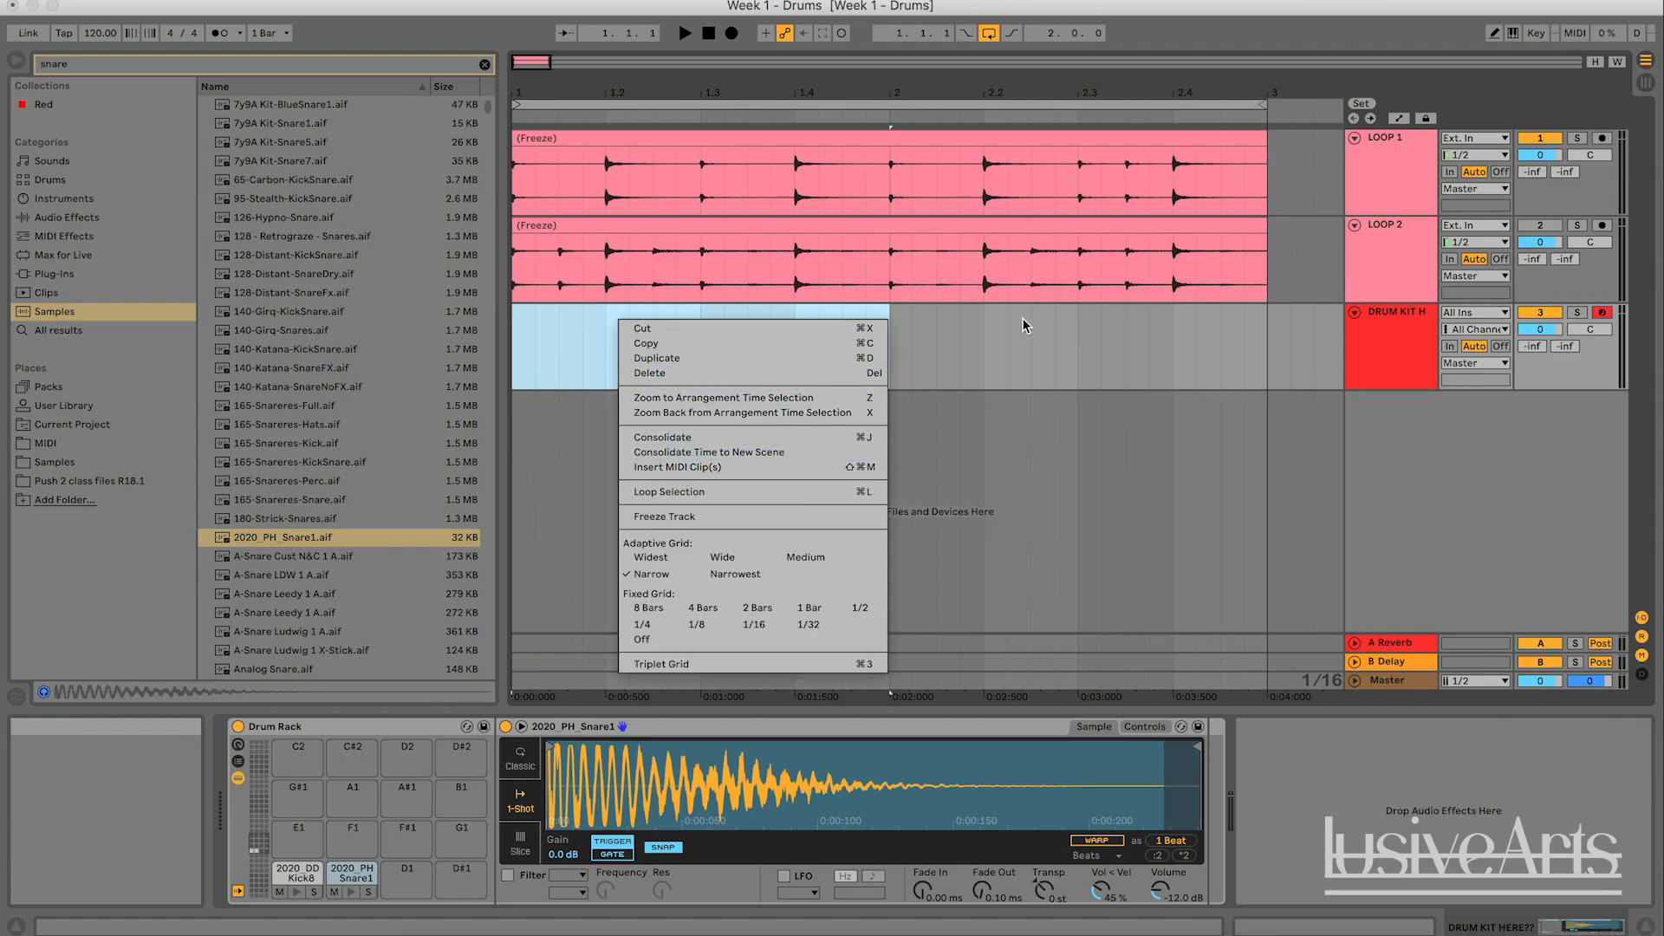
pyautogui.click(558, 82)
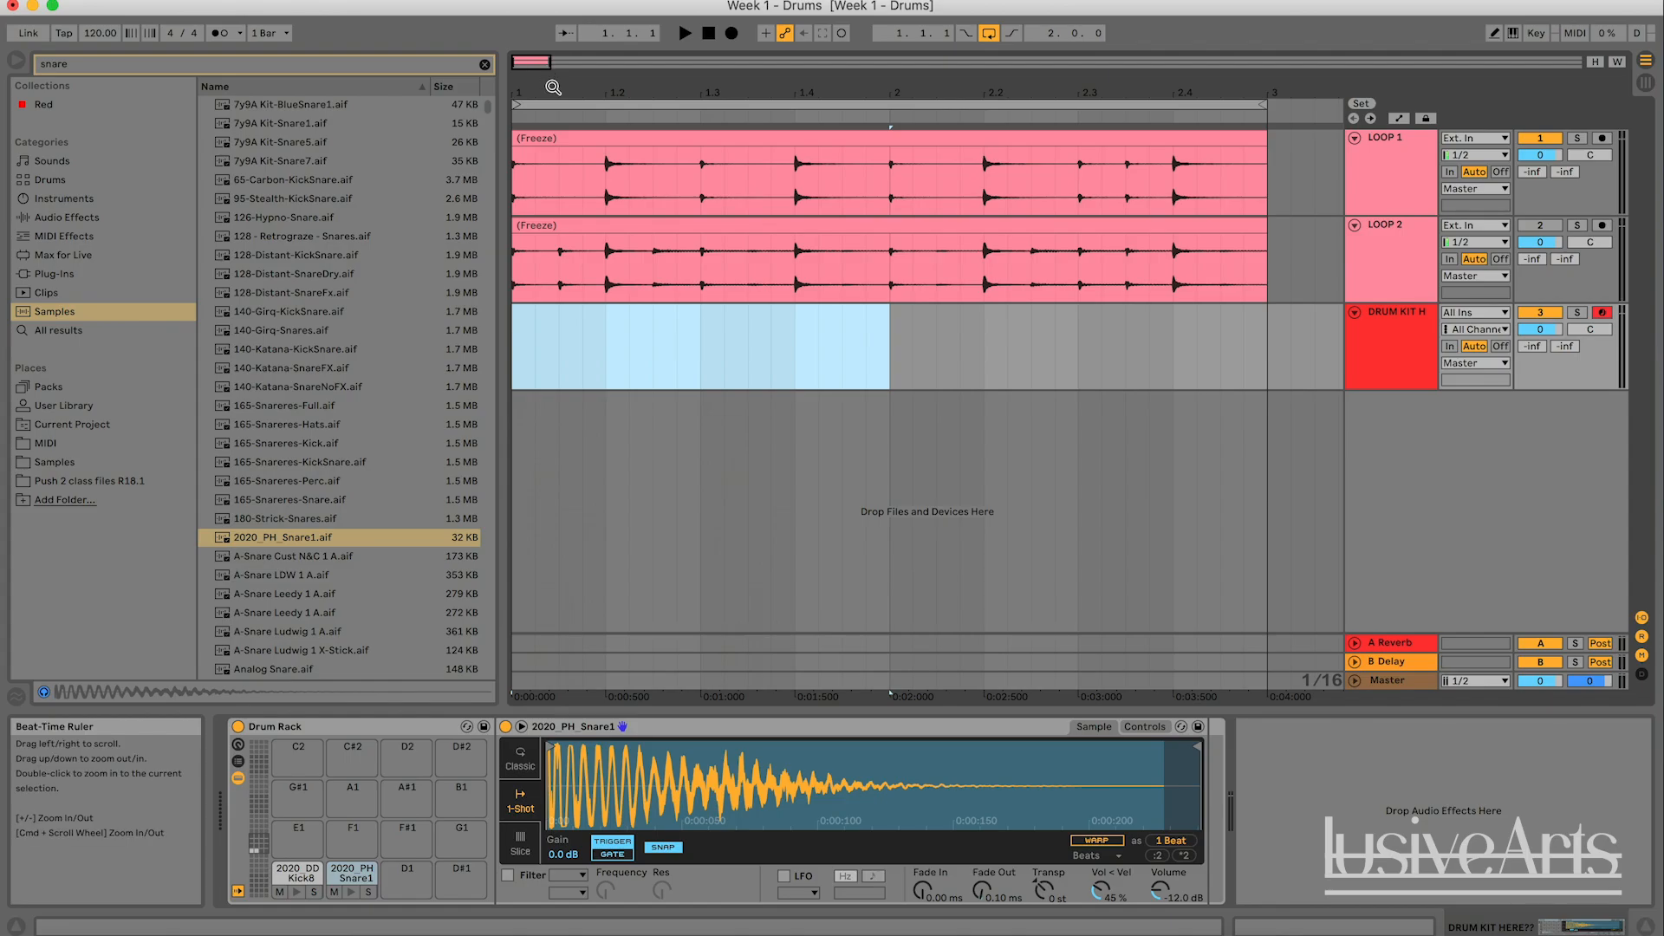
pyautogui.press('super+shift+m')
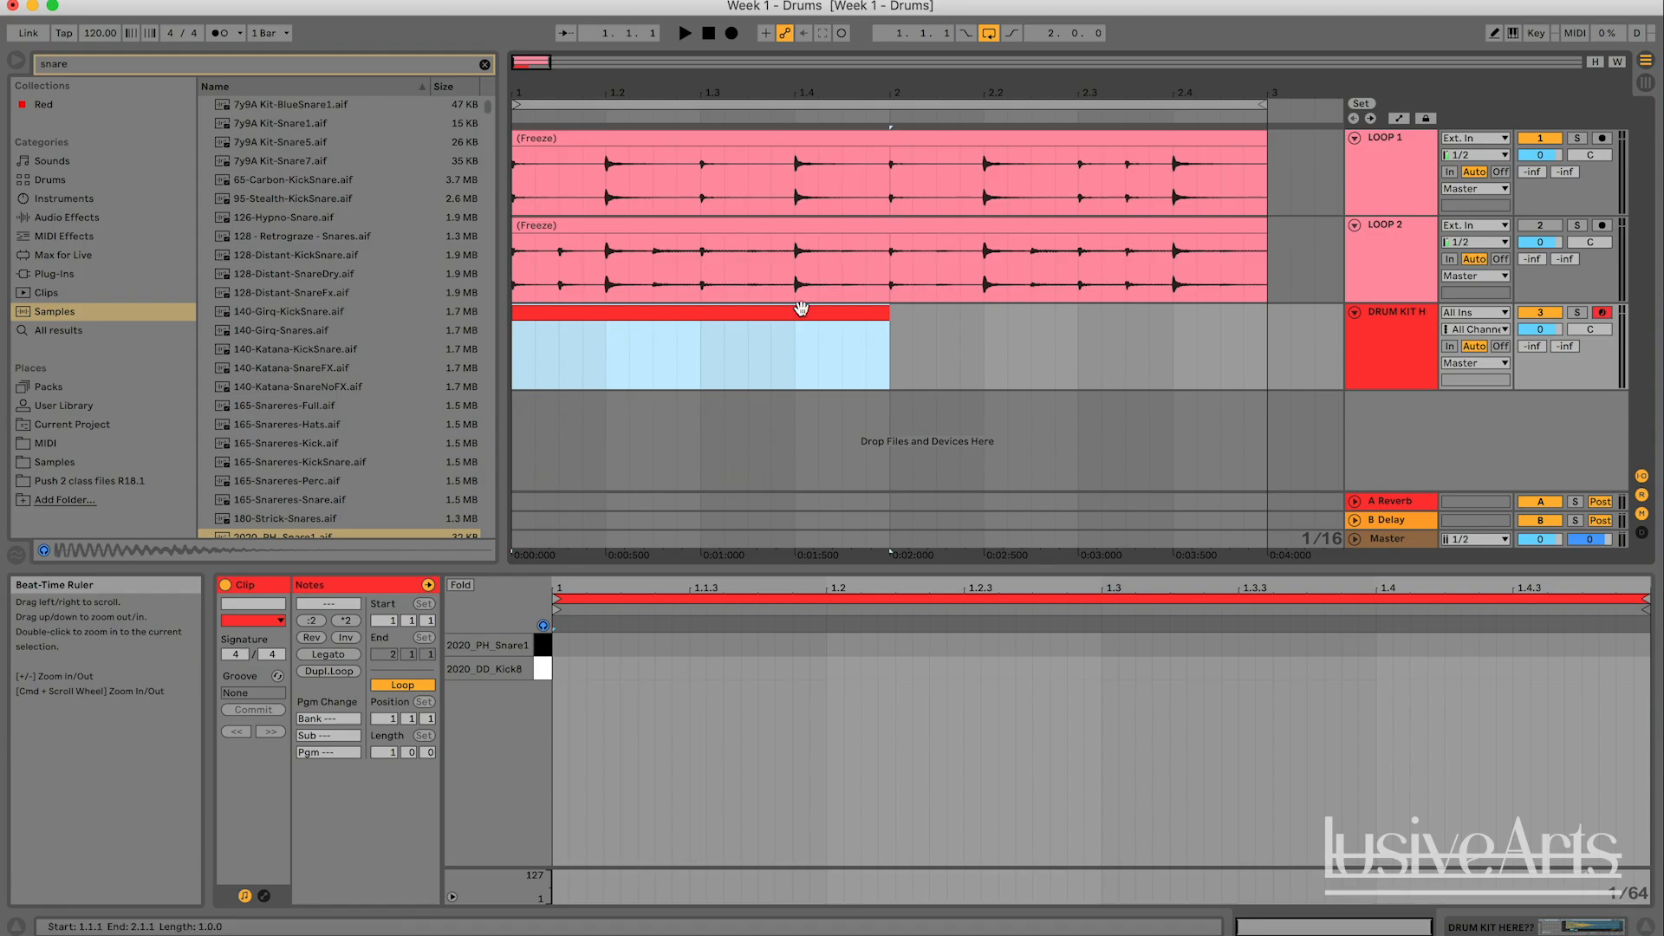
pyautogui.click(727, 316)
pyautogui.doubleClick(728, 315)
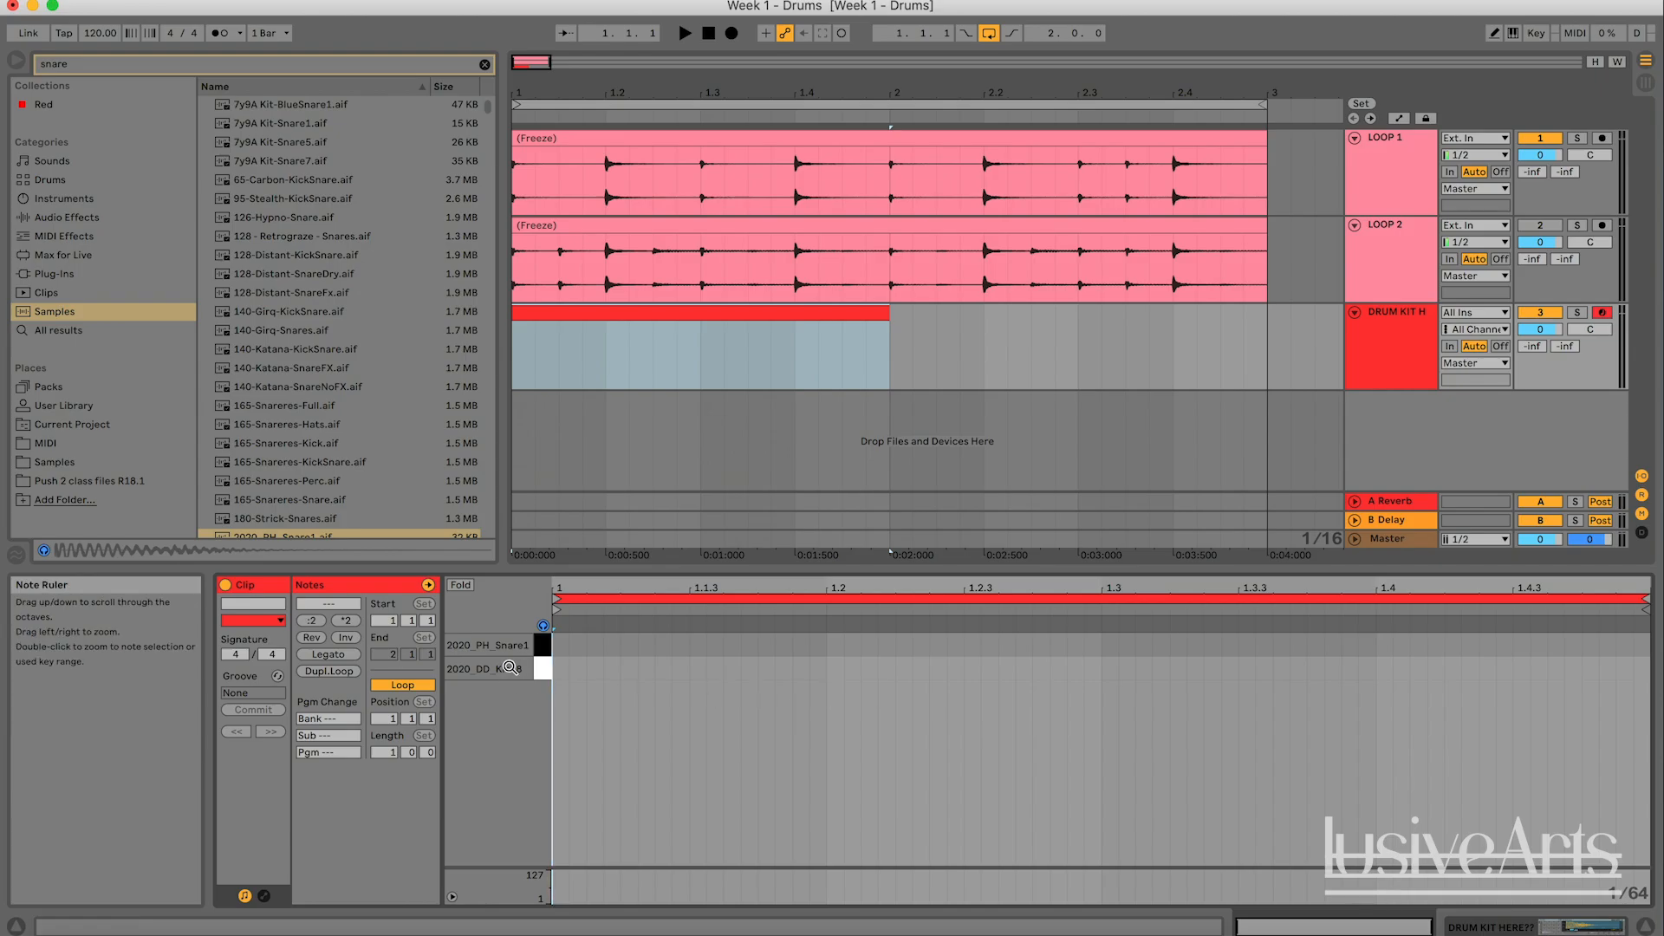
pyautogui.click(771, 368)
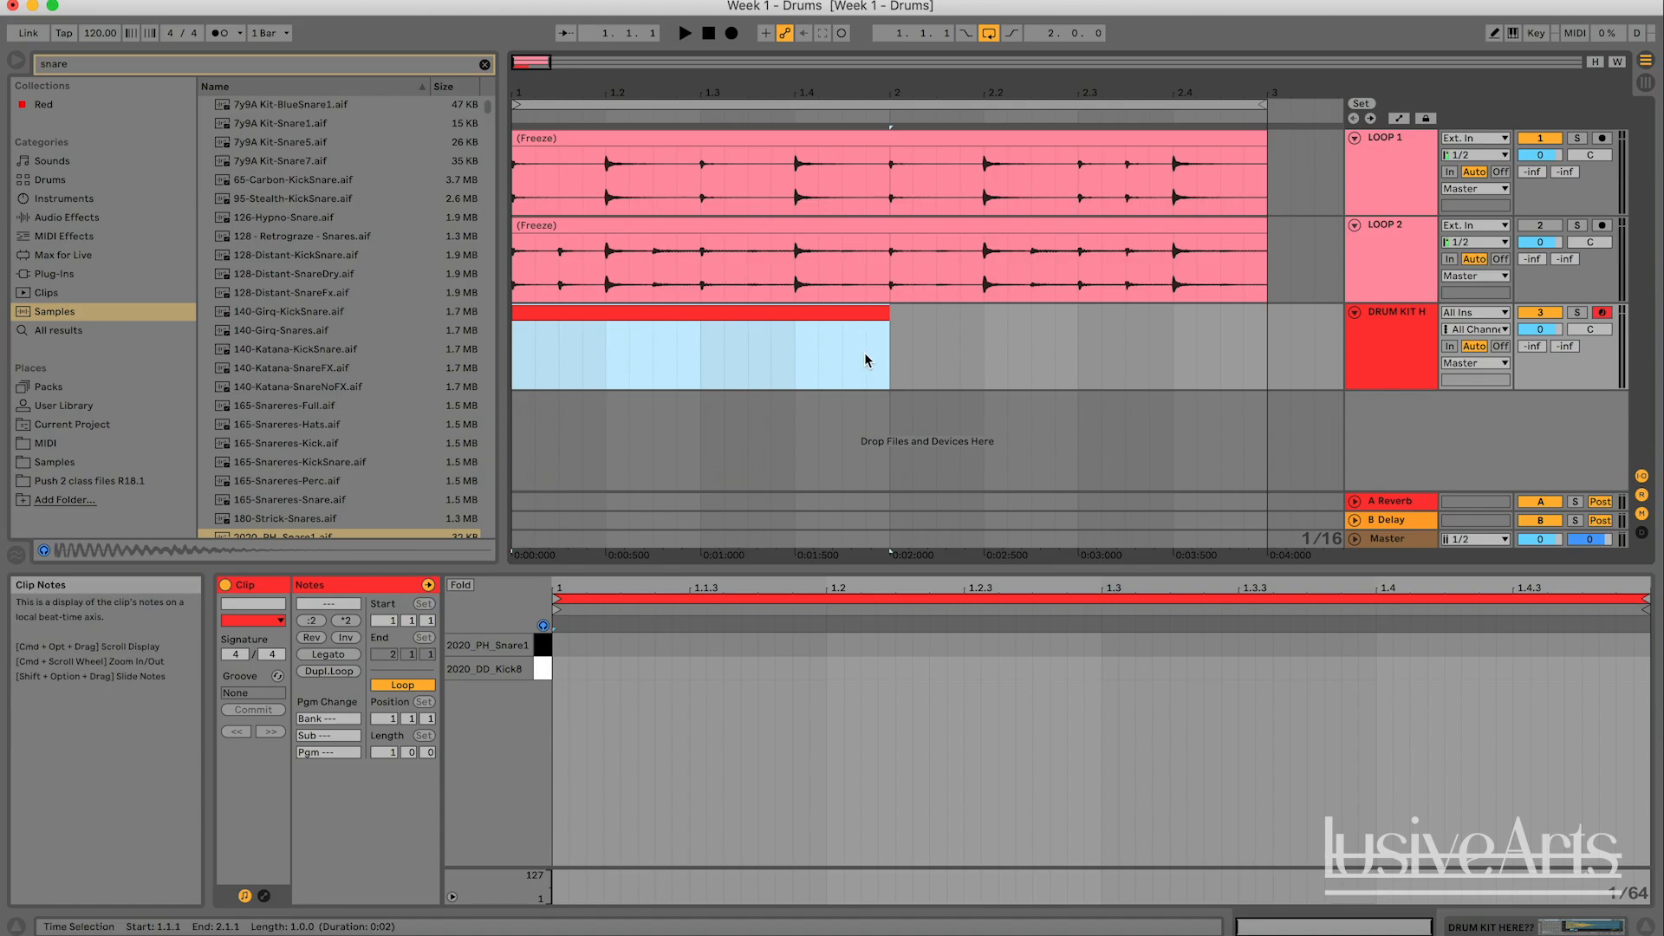
# - Play the arrangement from the start of the new MIDI clip to hear LOOP 1 as a reference, and stop playback
pyautogui.click(838, 317)
pyautogui.press('space')
pyautogui.press('space')
pyautogui.doubleClick(756, 323)
pyautogui.press('space')
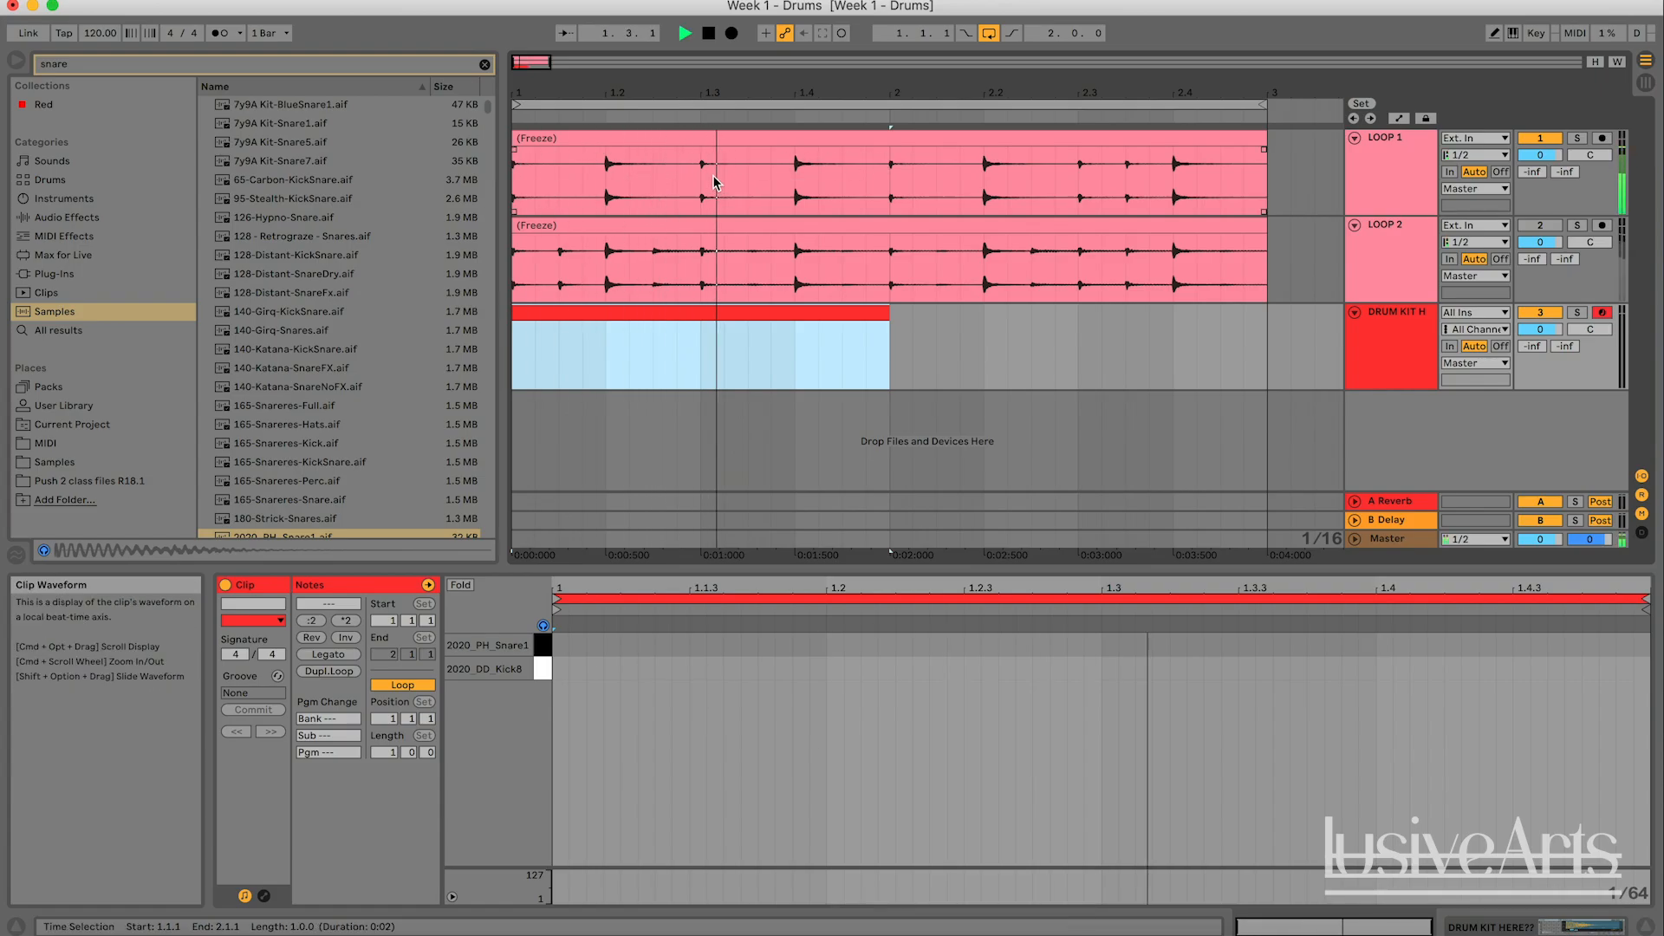
pyautogui.press('space')
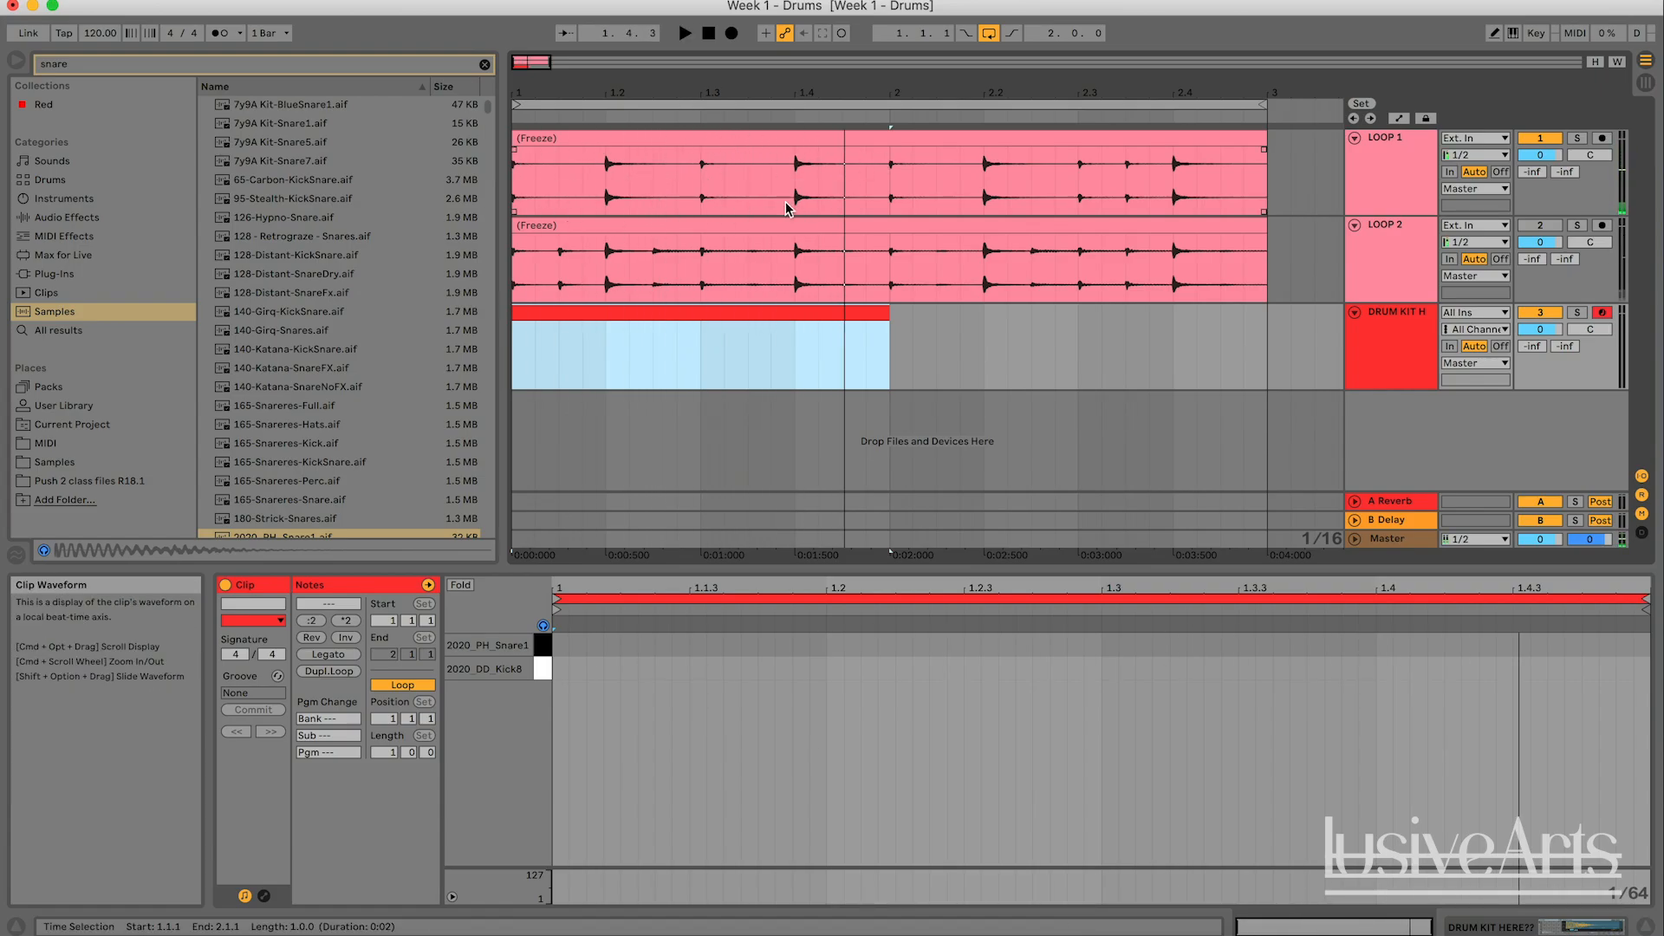
# - Add a kick note at 1.1.1 and trial kick and snare notes up to beat 1.2, and play the pattern briefly
pyautogui.doubleClick(771, 311)
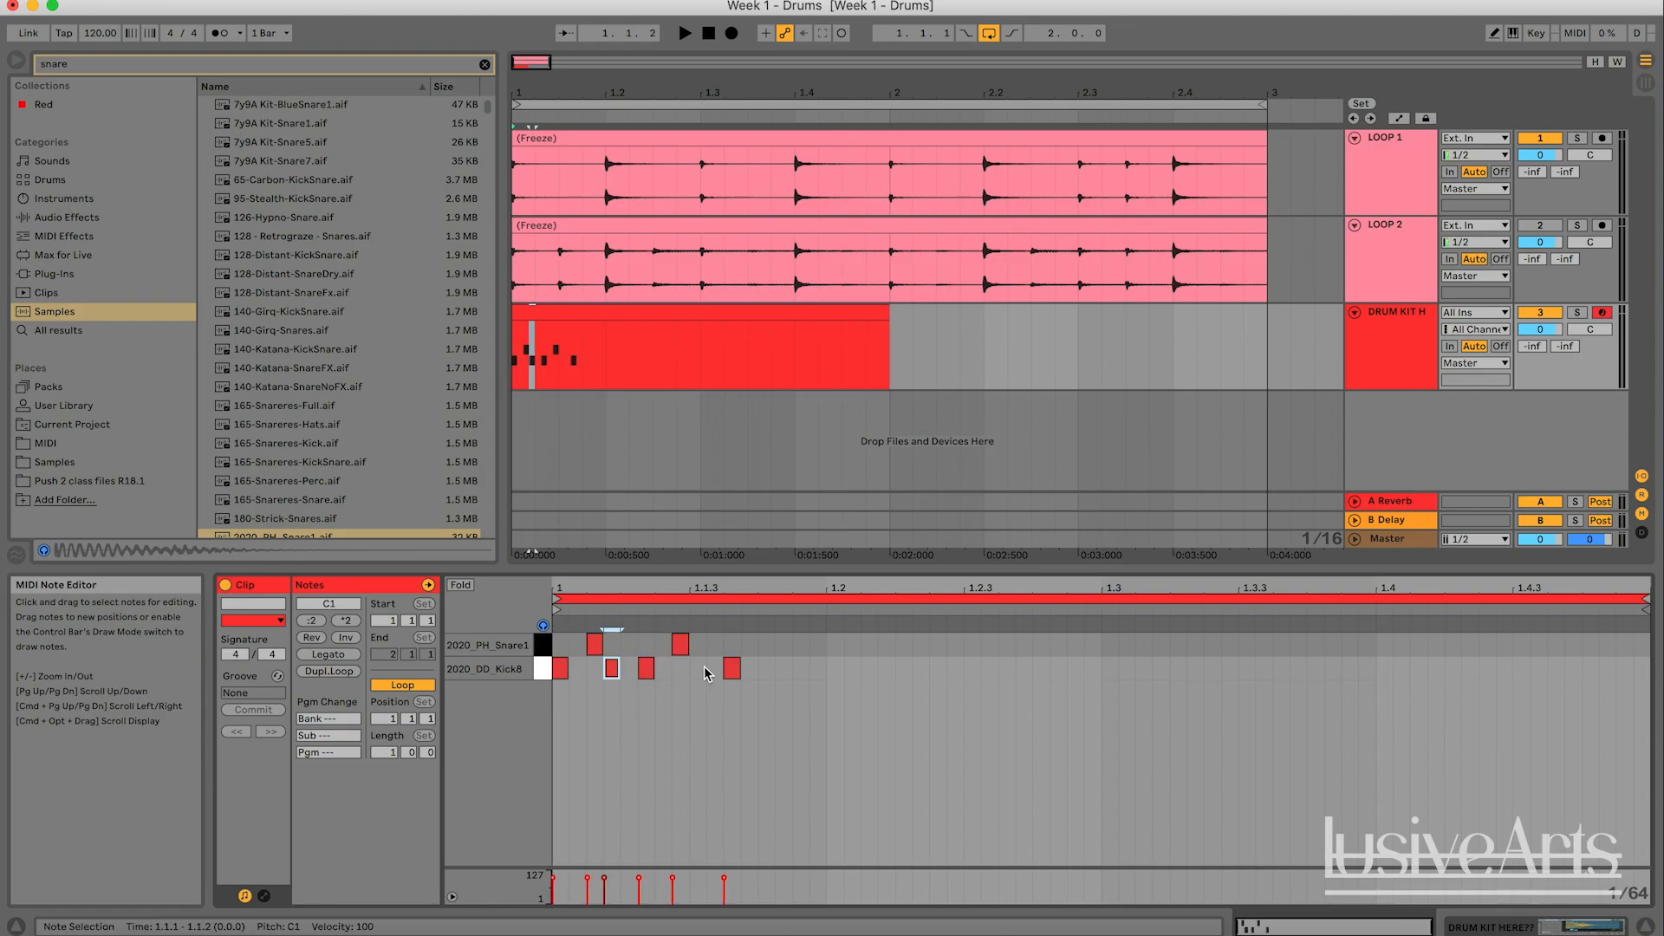
pyautogui.click(790, 655)
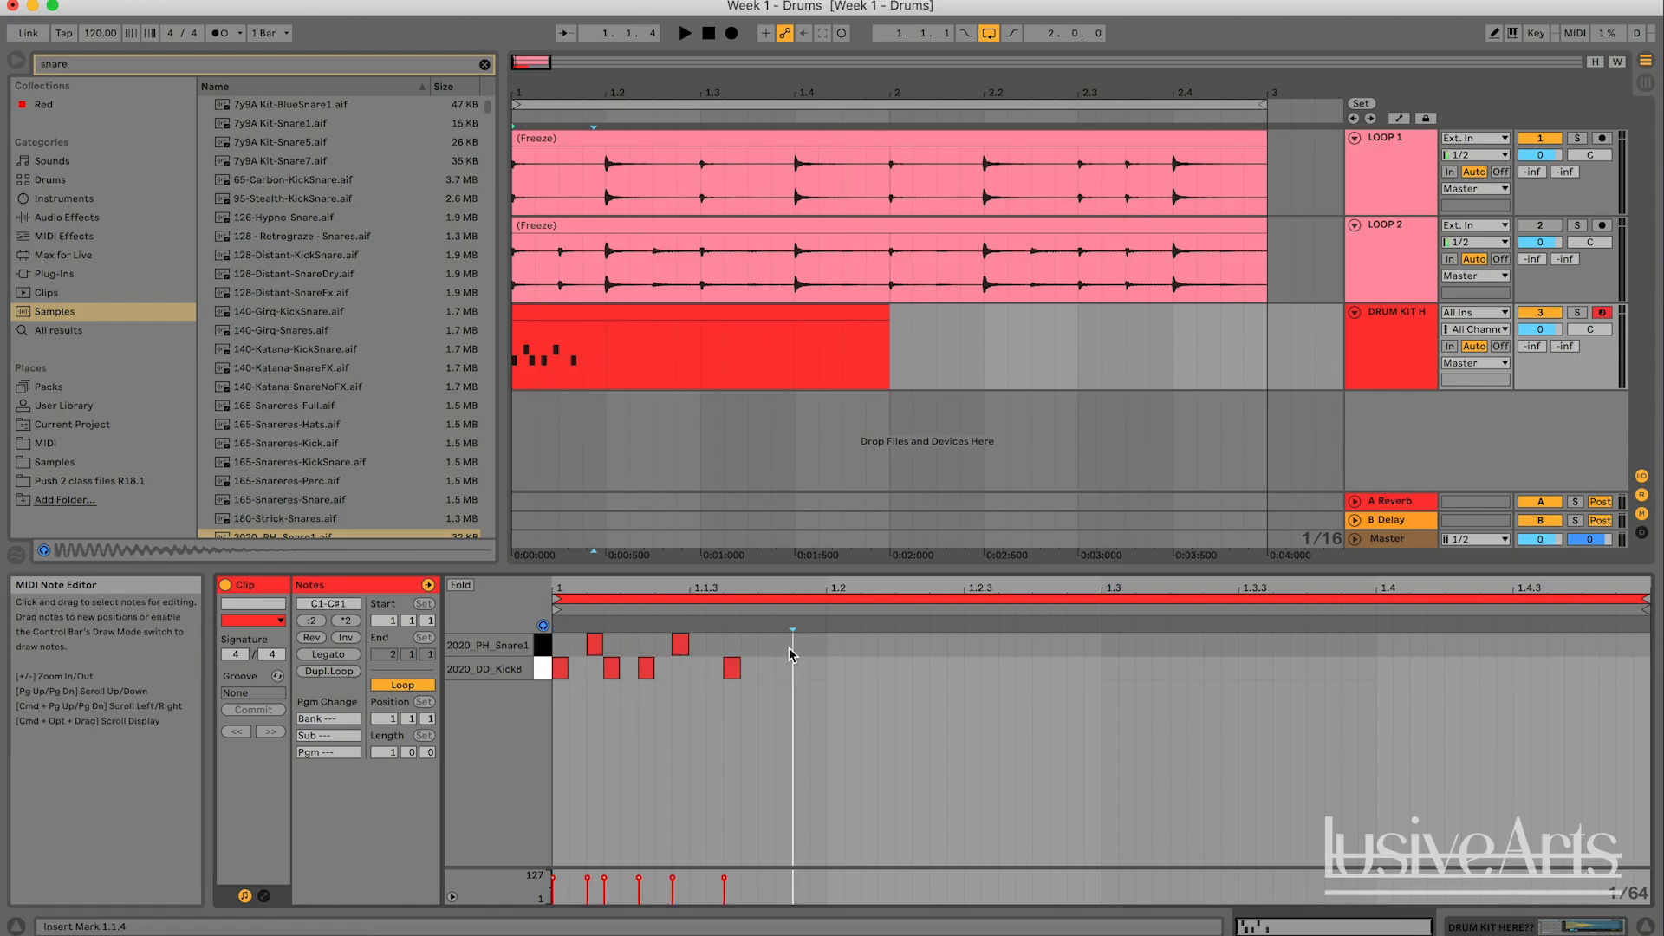
pyautogui.doubleClick(790, 651)
pyautogui.doubleClick(833, 668)
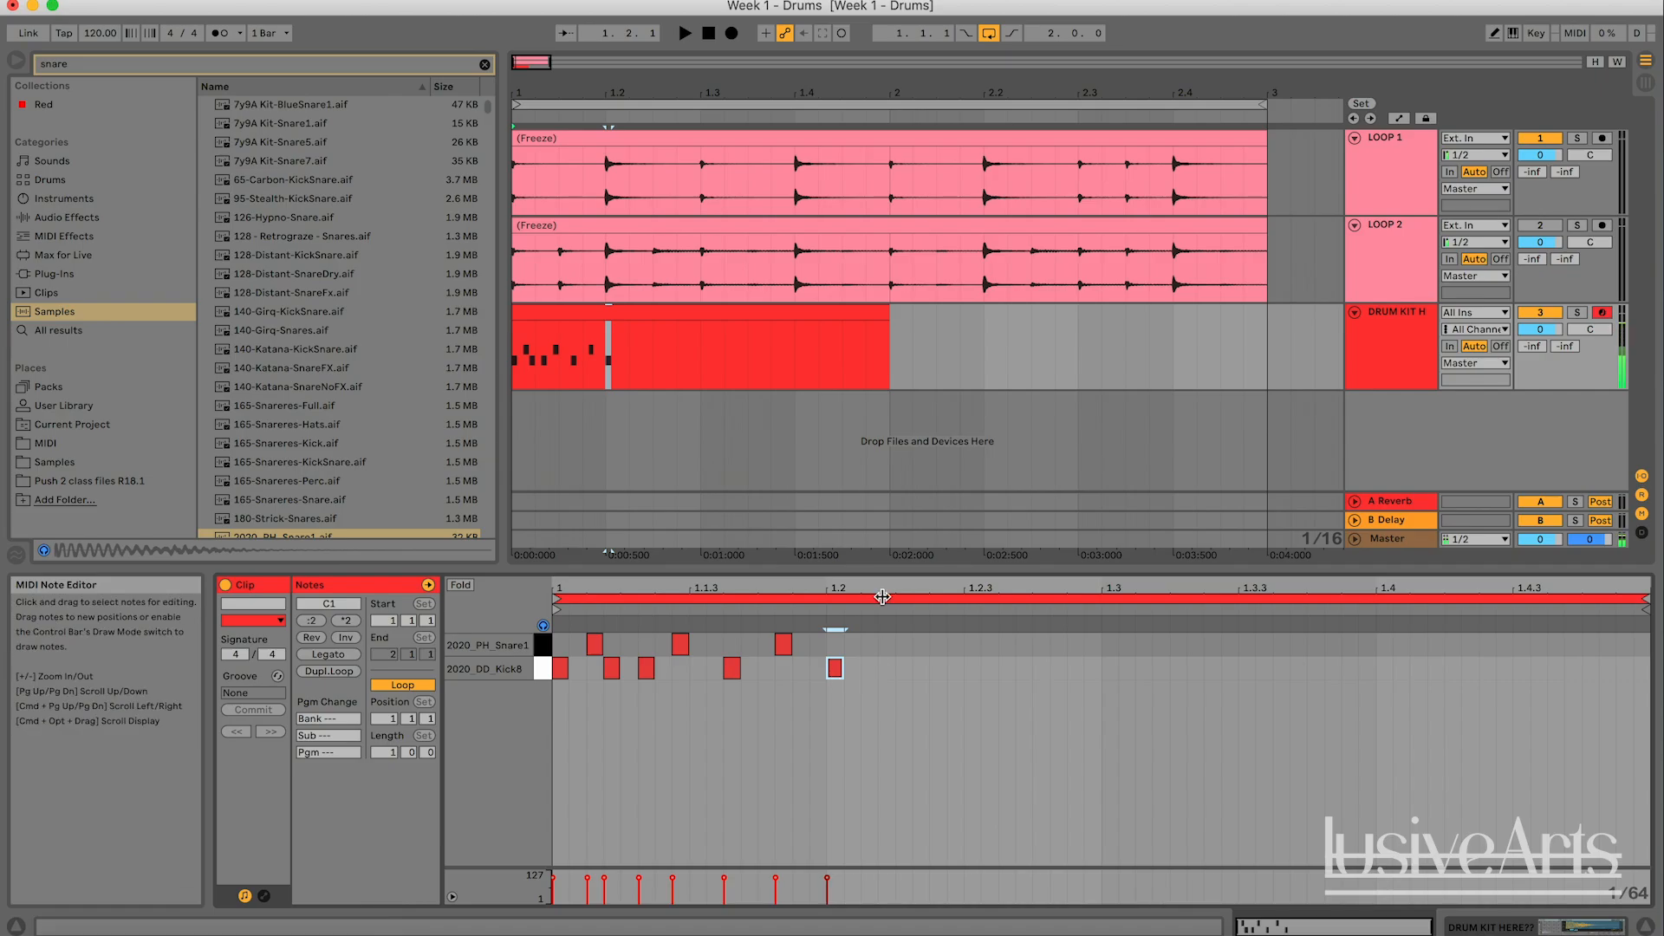
pyautogui.press('space')
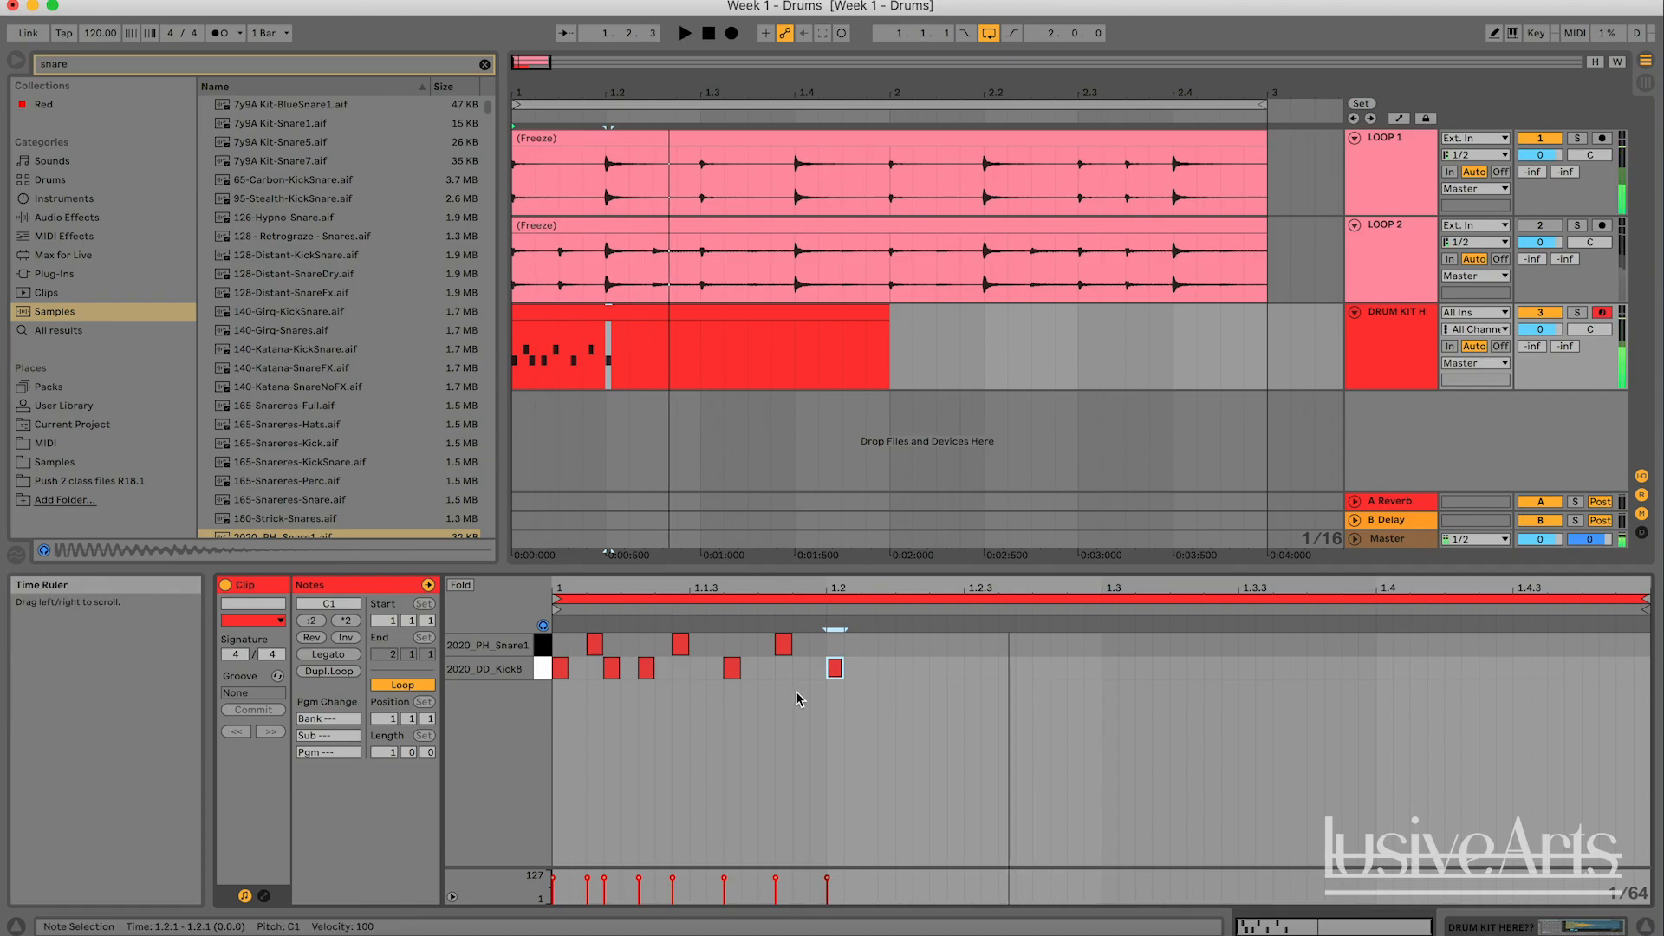
pyautogui.press('space')
# - Delete all notes after the first kick and set the MIDI clip's grid to a fixed 1/4
pyautogui.moveTo(901, 690)
pyautogui.mouseDown()
pyautogui.moveTo(676, 633)
pyautogui.moveTo(579, 636)
pyautogui.mouseUp()
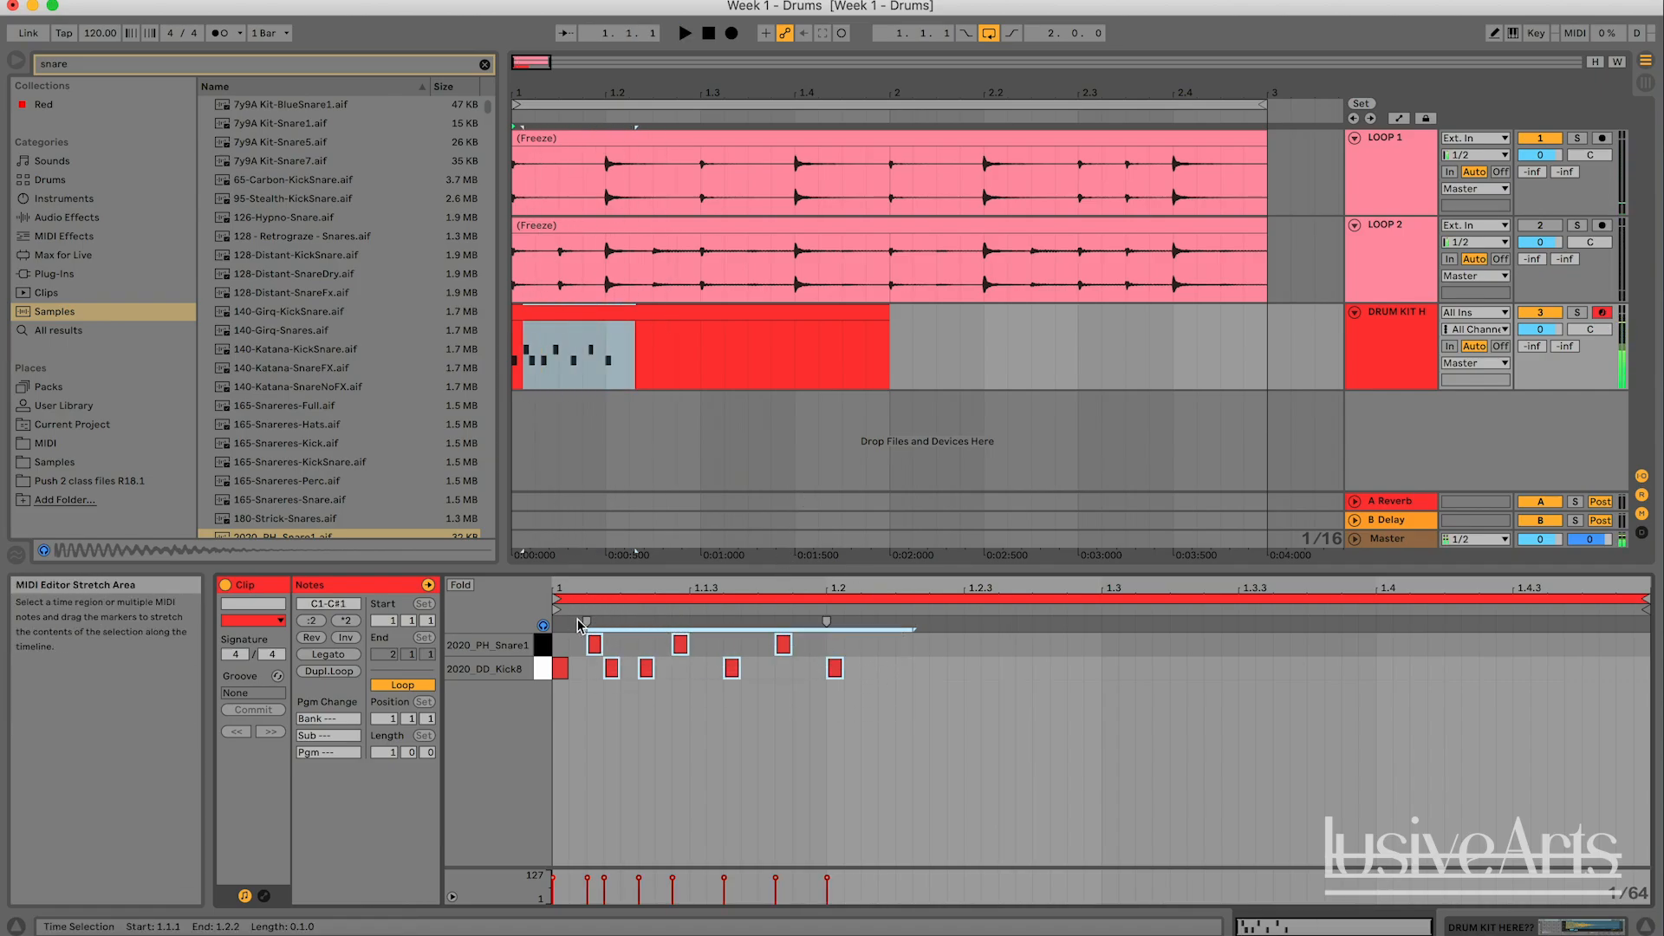
pyautogui.press('Delete')
pyautogui.rightClick(669, 670)
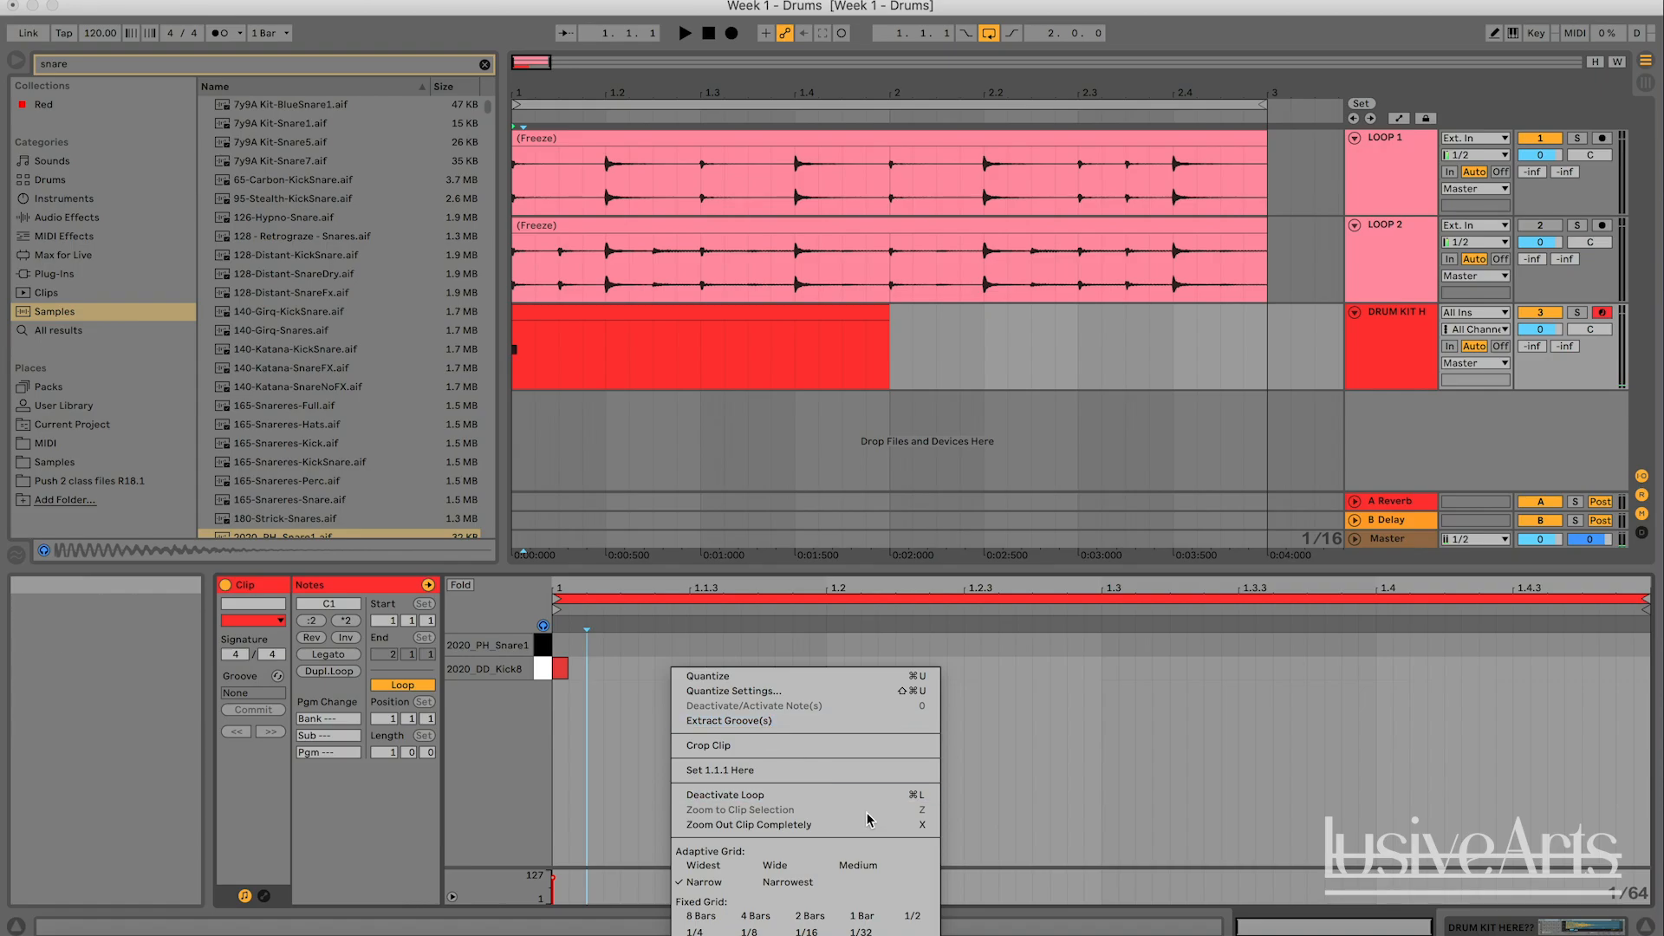
pyautogui.click(1015, 694)
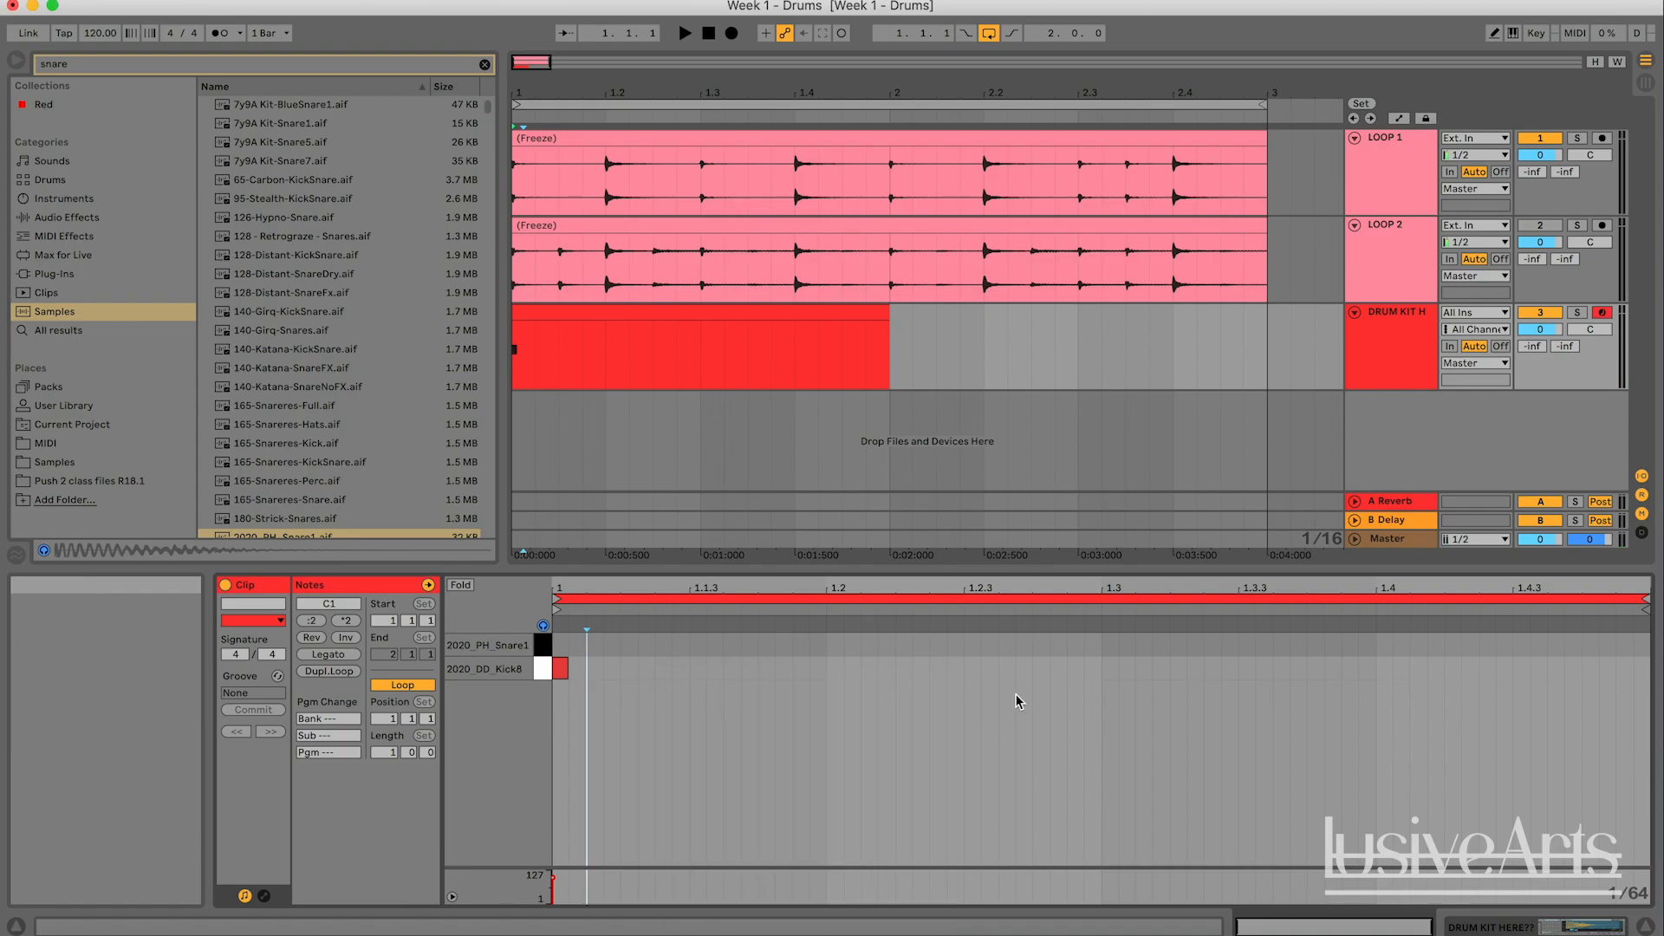
pyautogui.rightClick(698, 648)
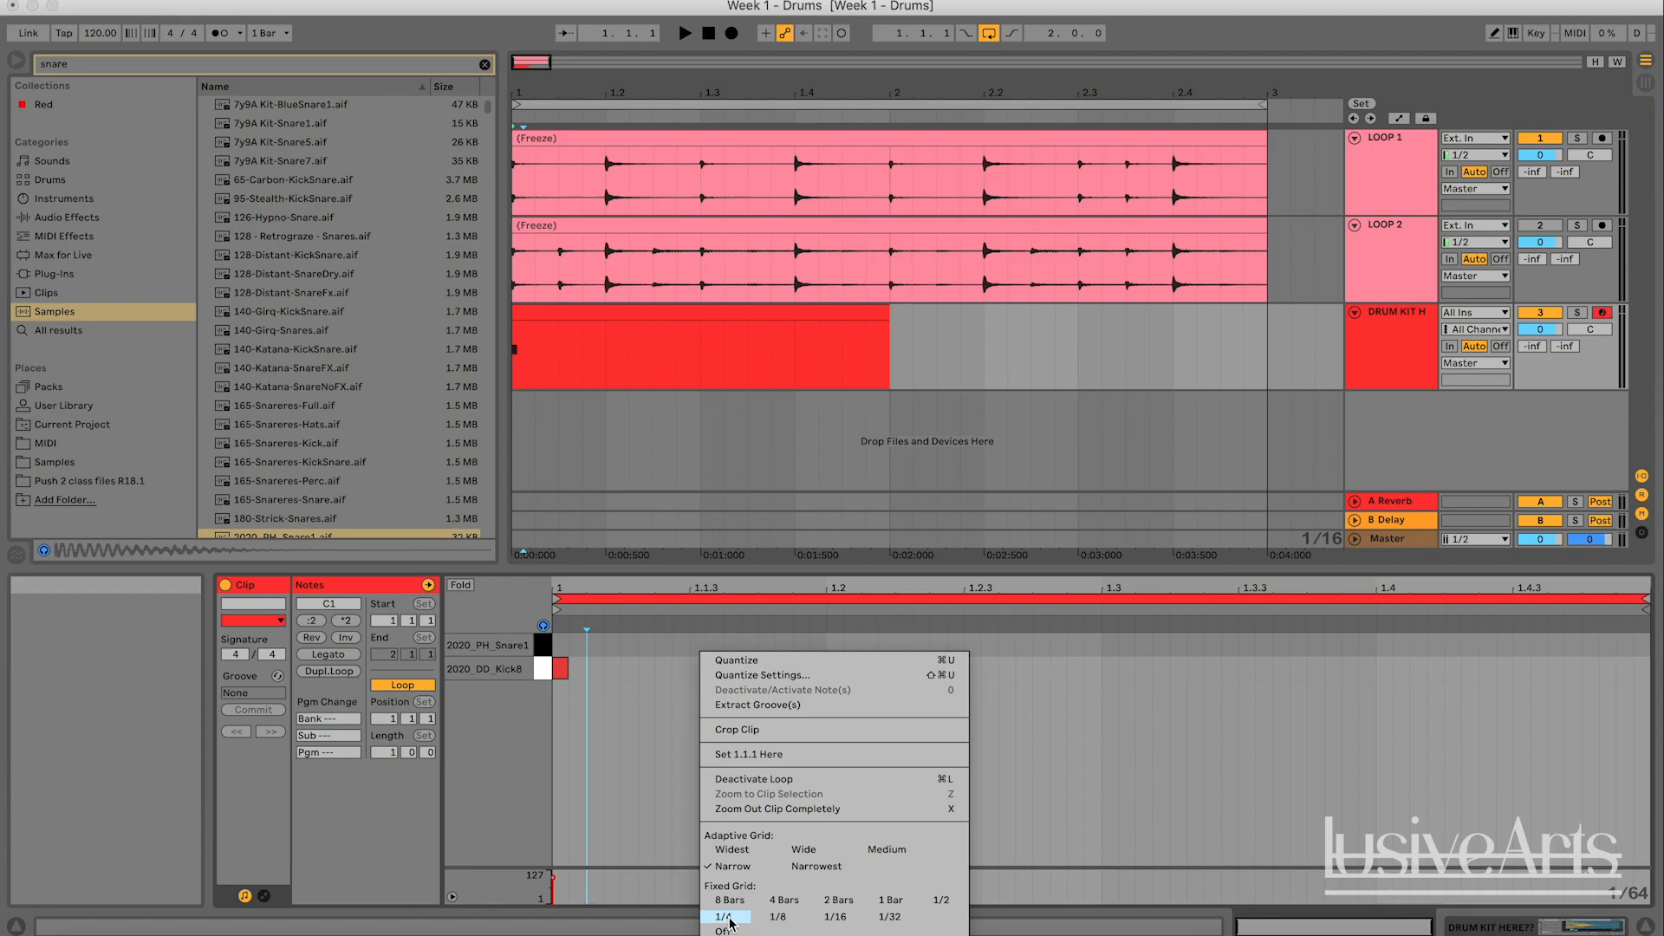
pyautogui.click(732, 920)
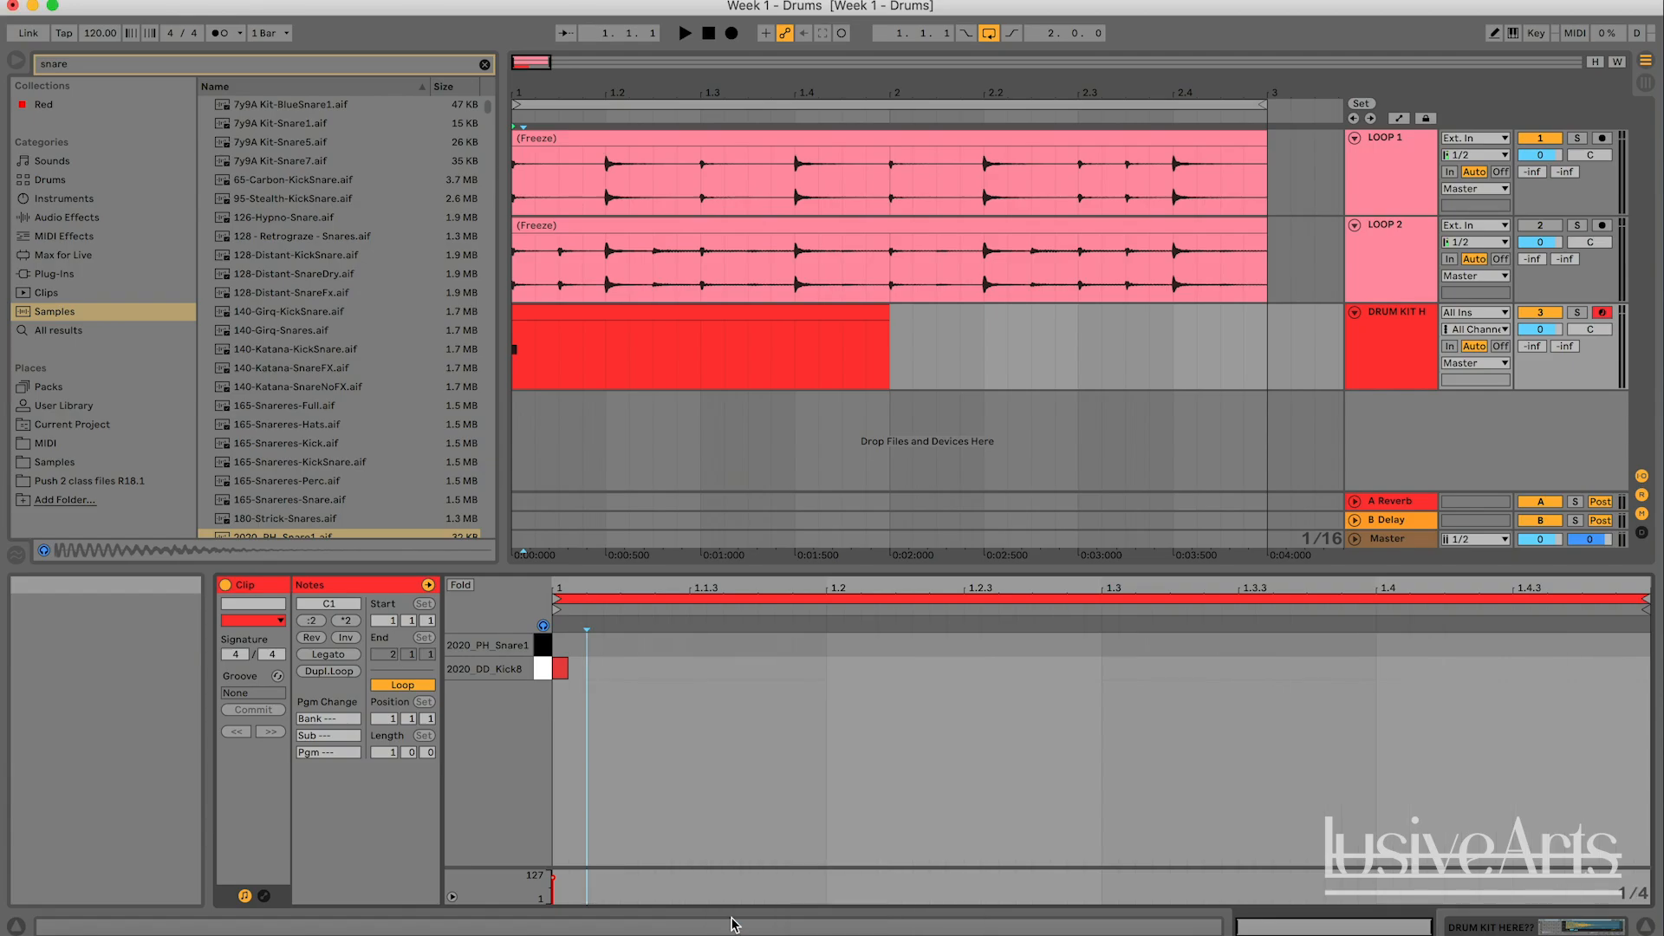
pyautogui.click(916, 807)
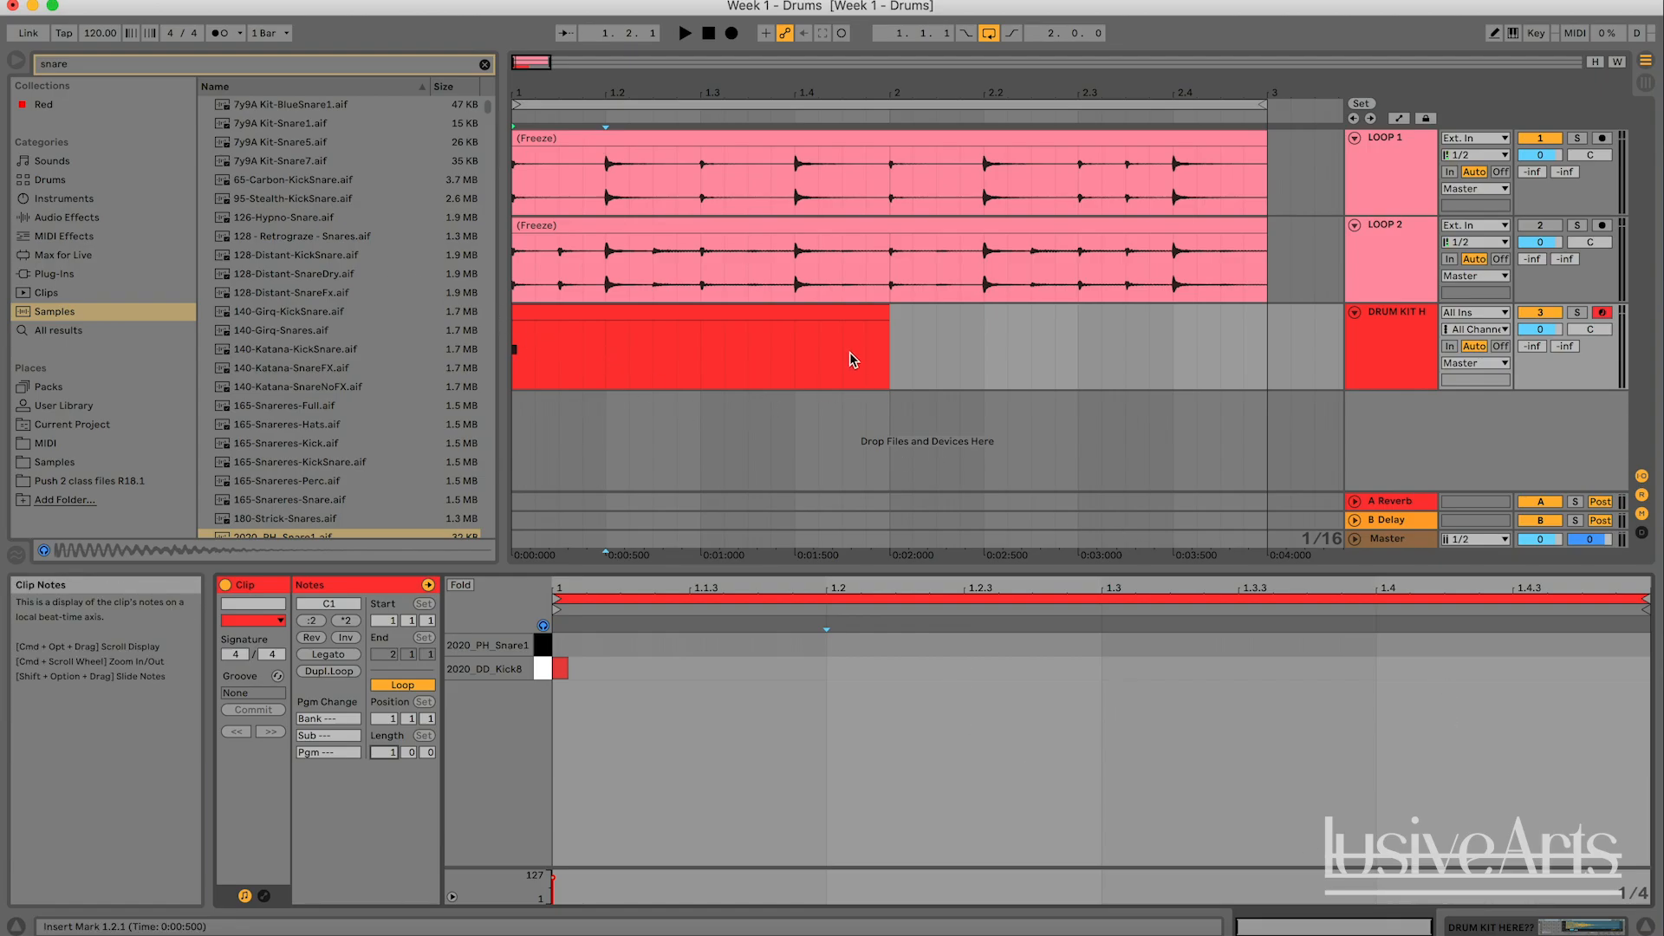
# - Loop the arrangement over the one-bar MIDI clip and switch on the metronome with the Classic sound
pyautogui.click(804, 317)
pyautogui.press('super+l')
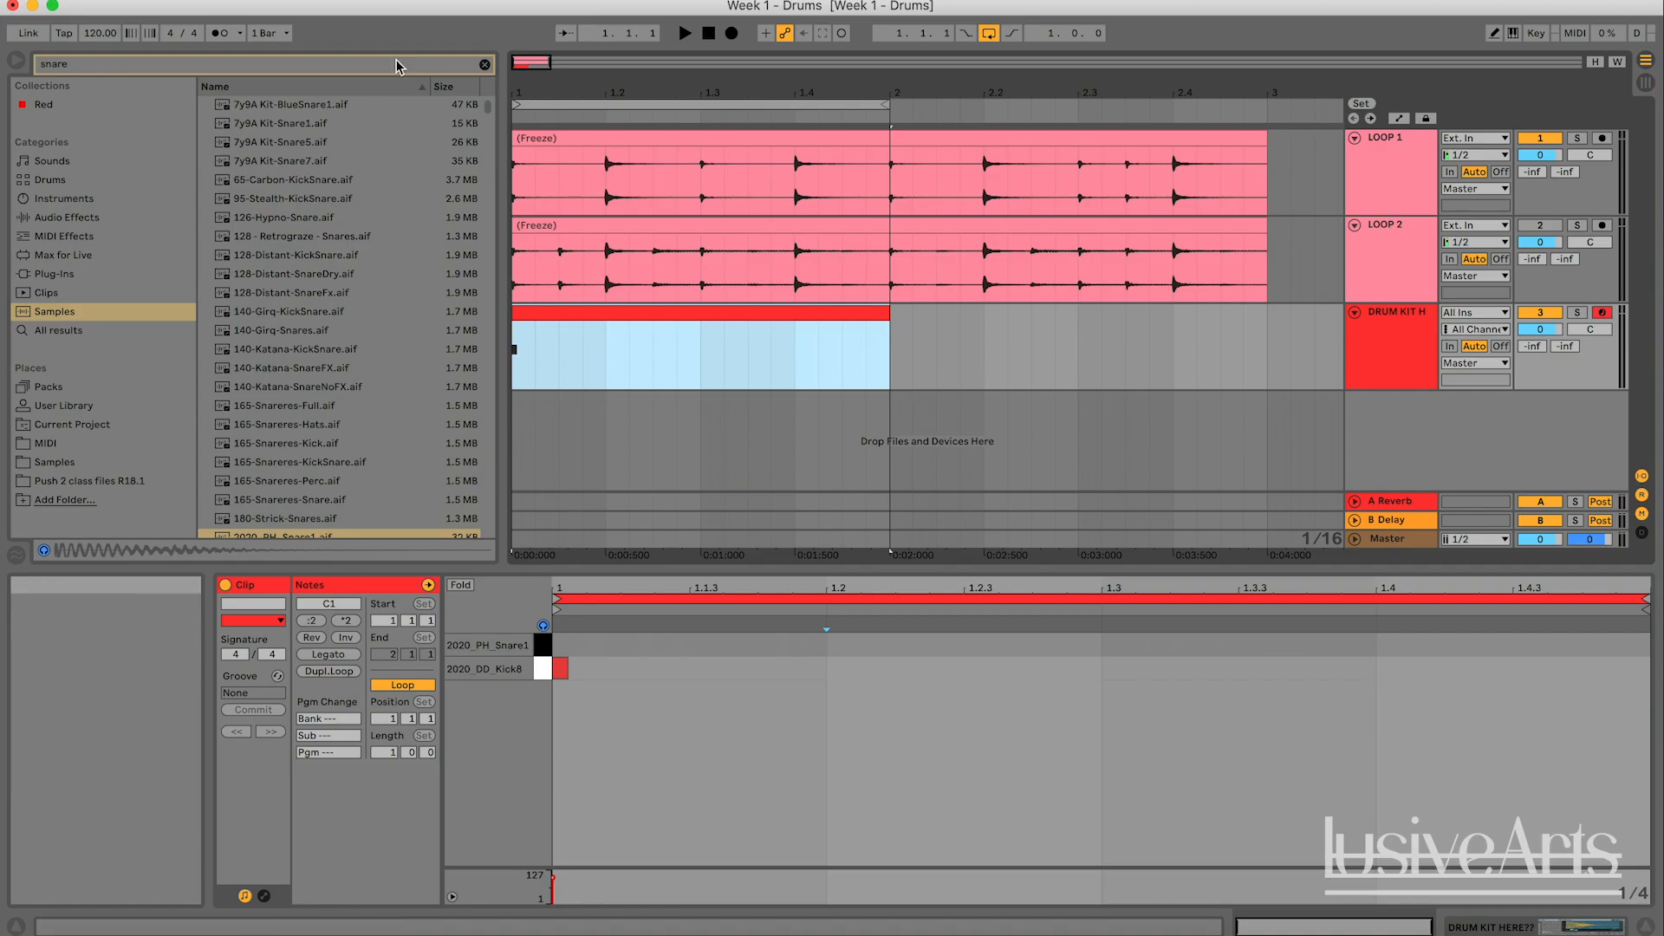
pyautogui.click(240, 33)
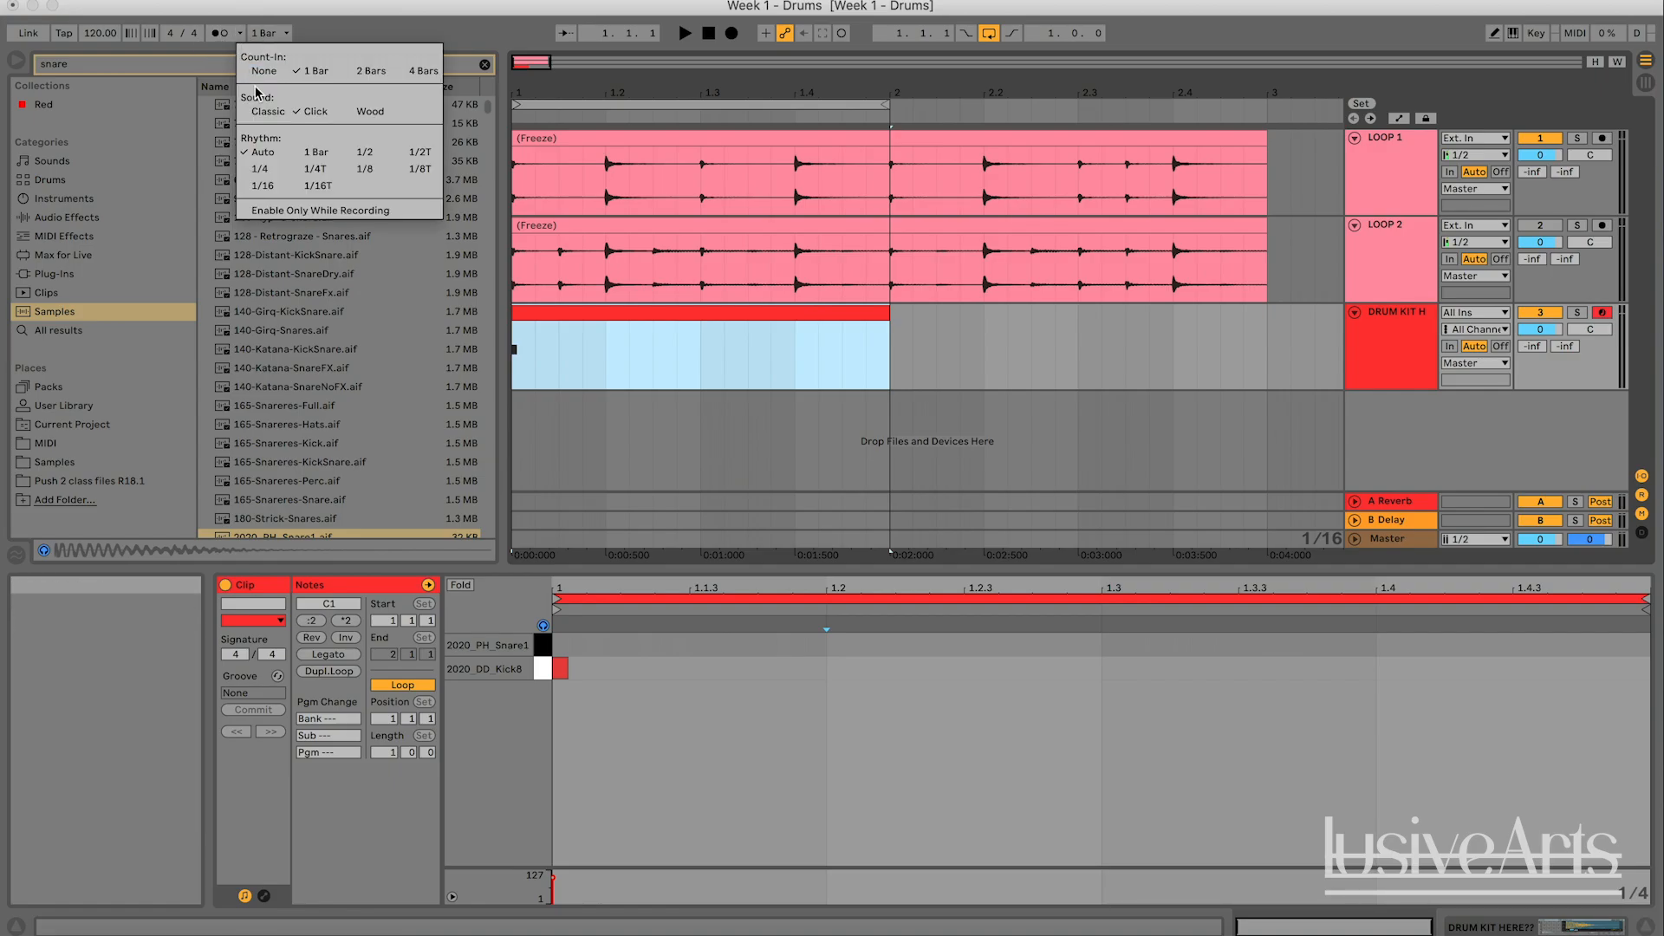
pyautogui.click(279, 112)
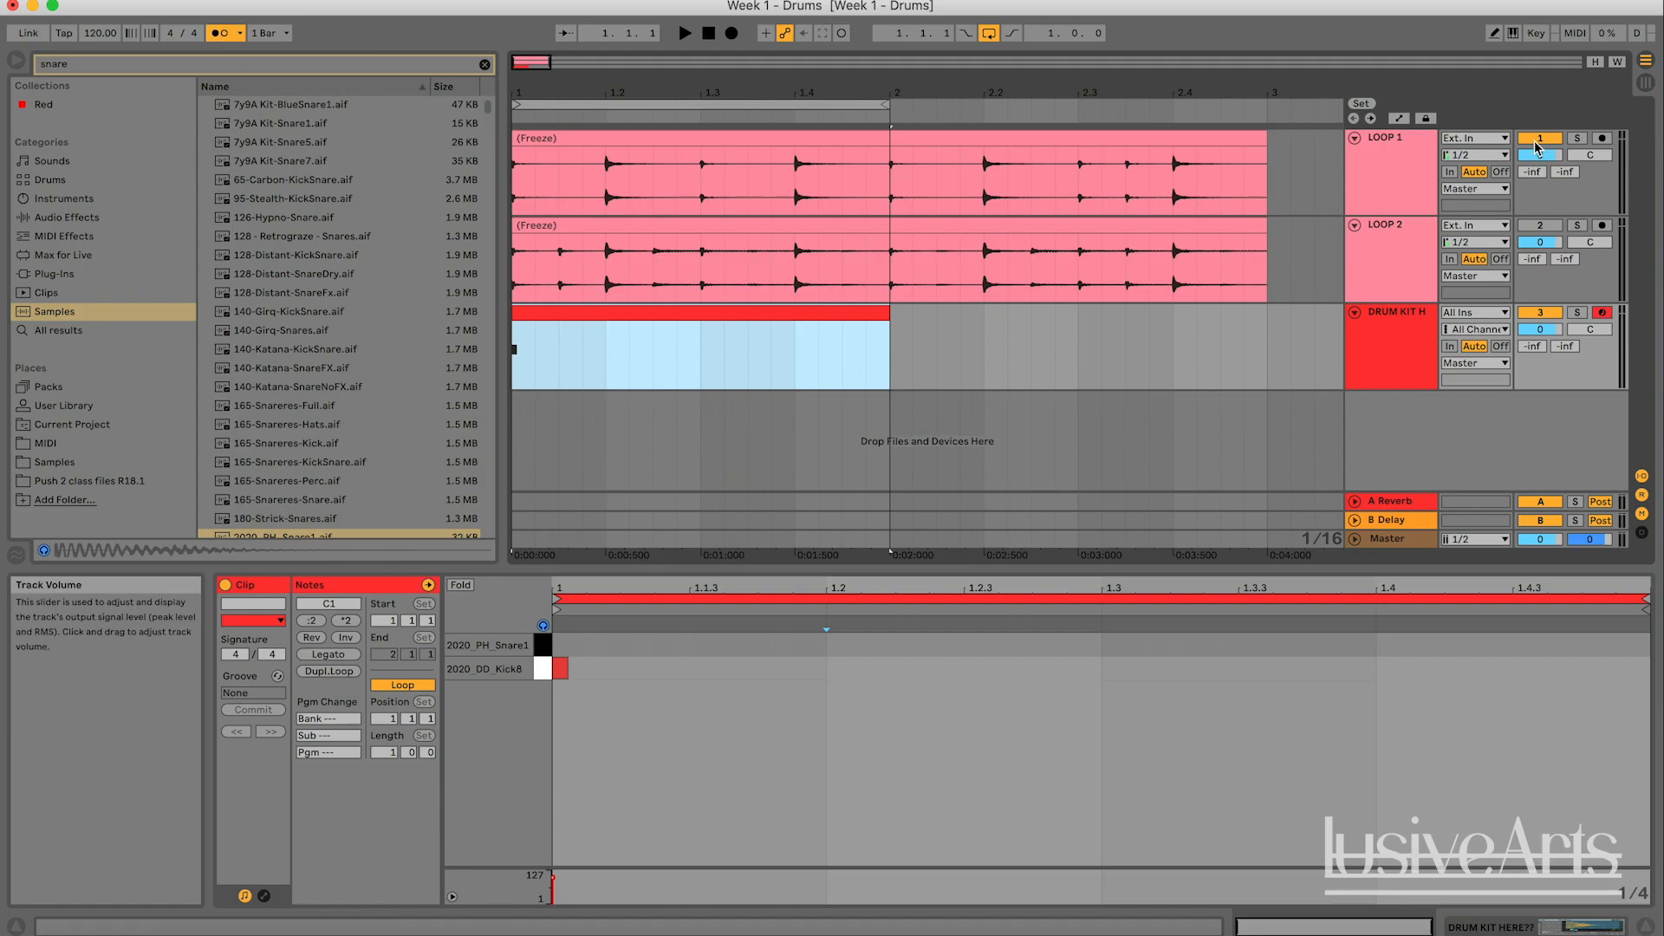
# - Deactivate the LOOP 1 and drum kit tracks and play the looped bar with only the metronome sounding
pyautogui.click(732, 253)
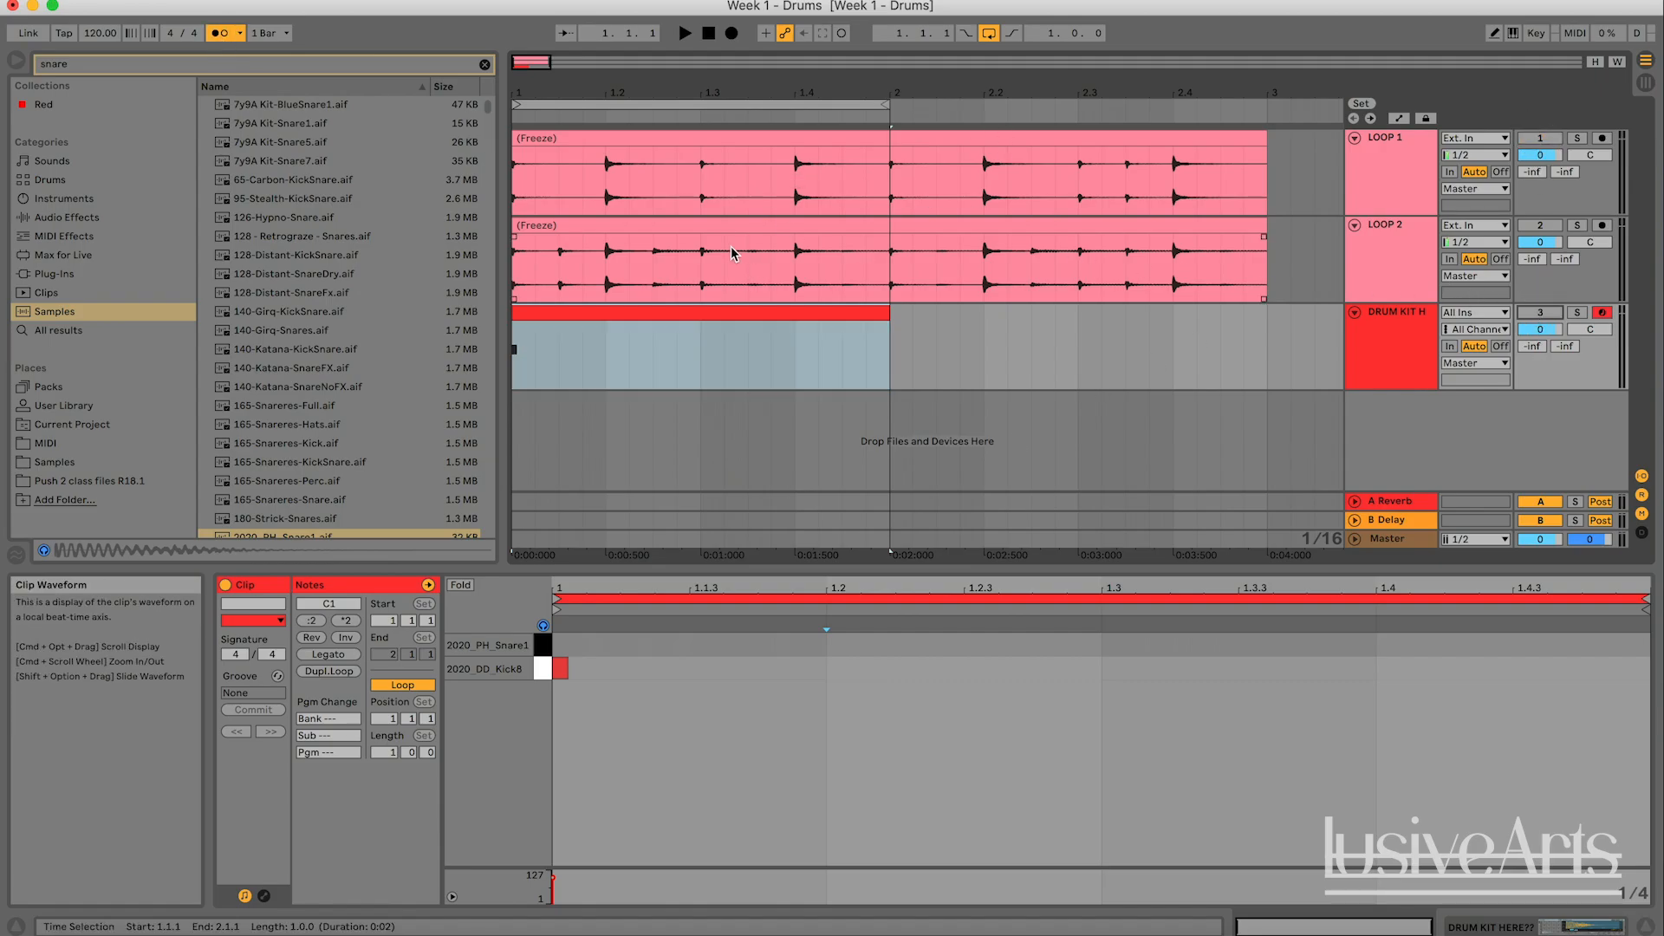
pyautogui.press('space')
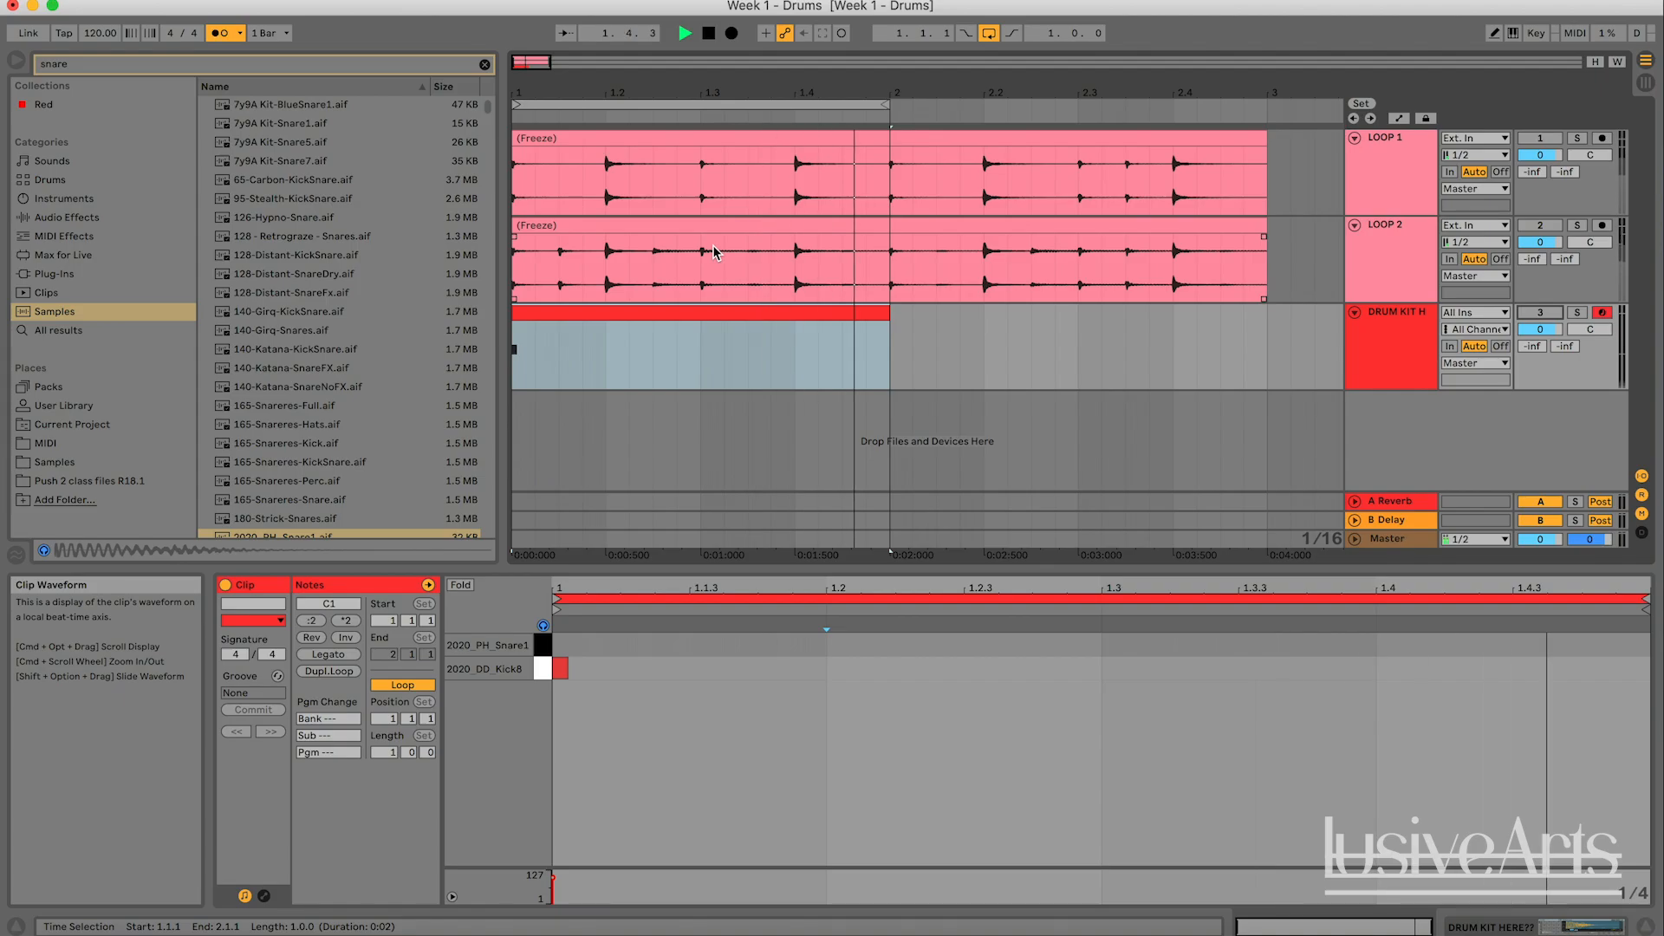
pyautogui.press('space')
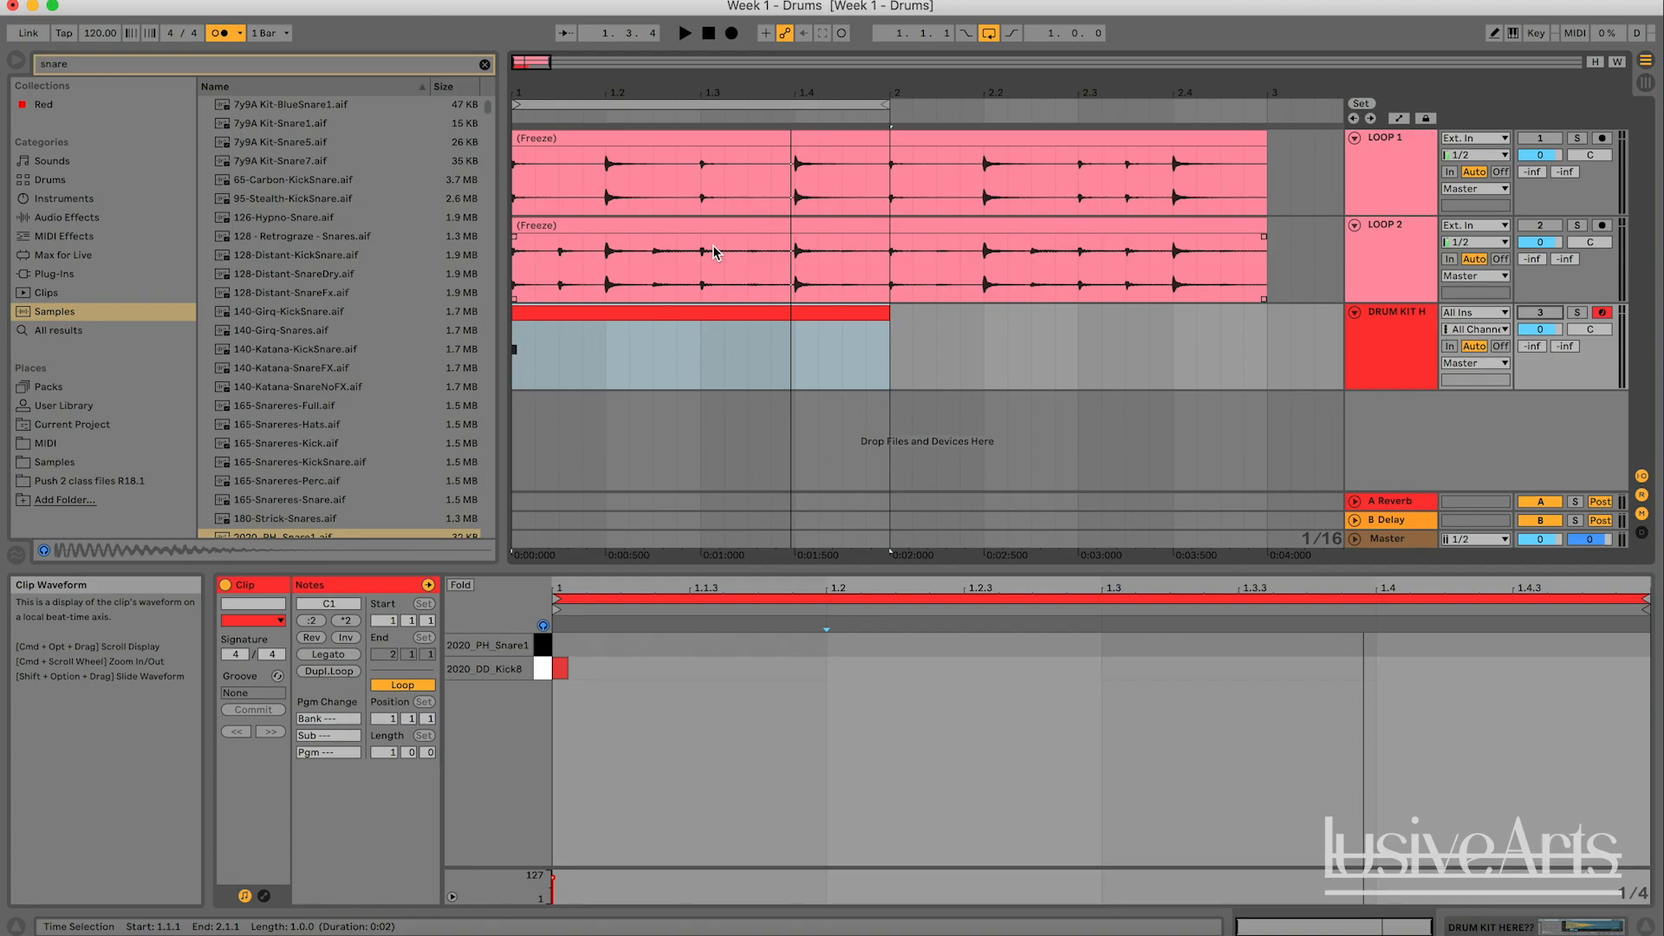
pyautogui.press('space')
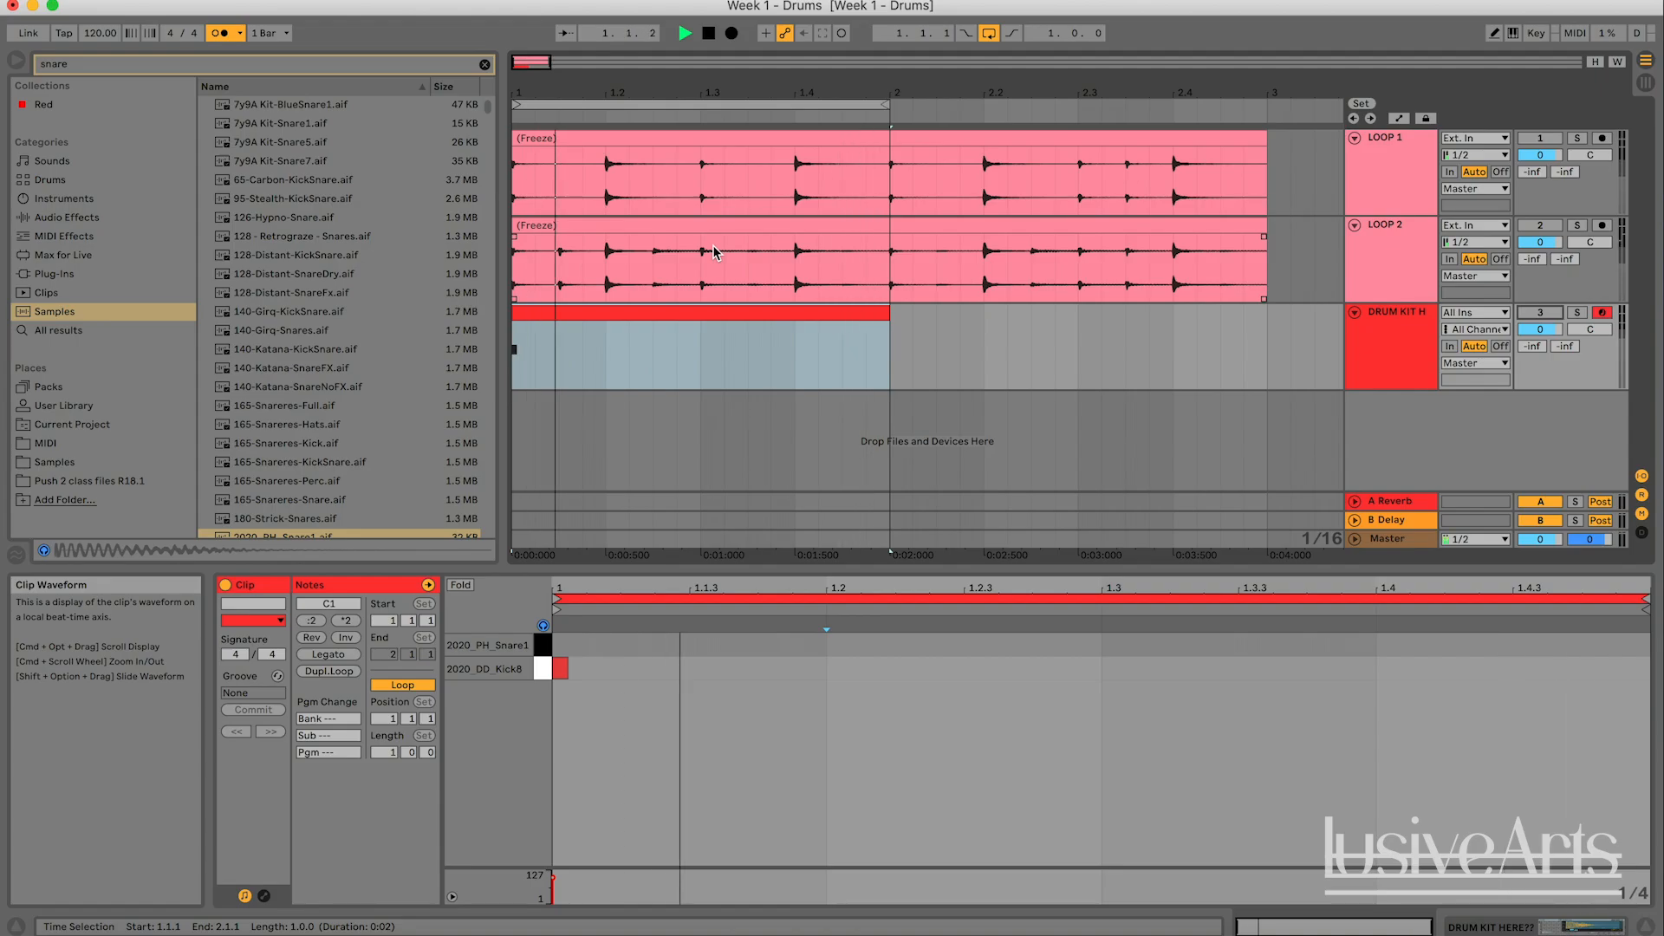
# - Stop playback and replace the short kick at 1.1.1 with a kick note one full beat long
pyautogui.press('space')
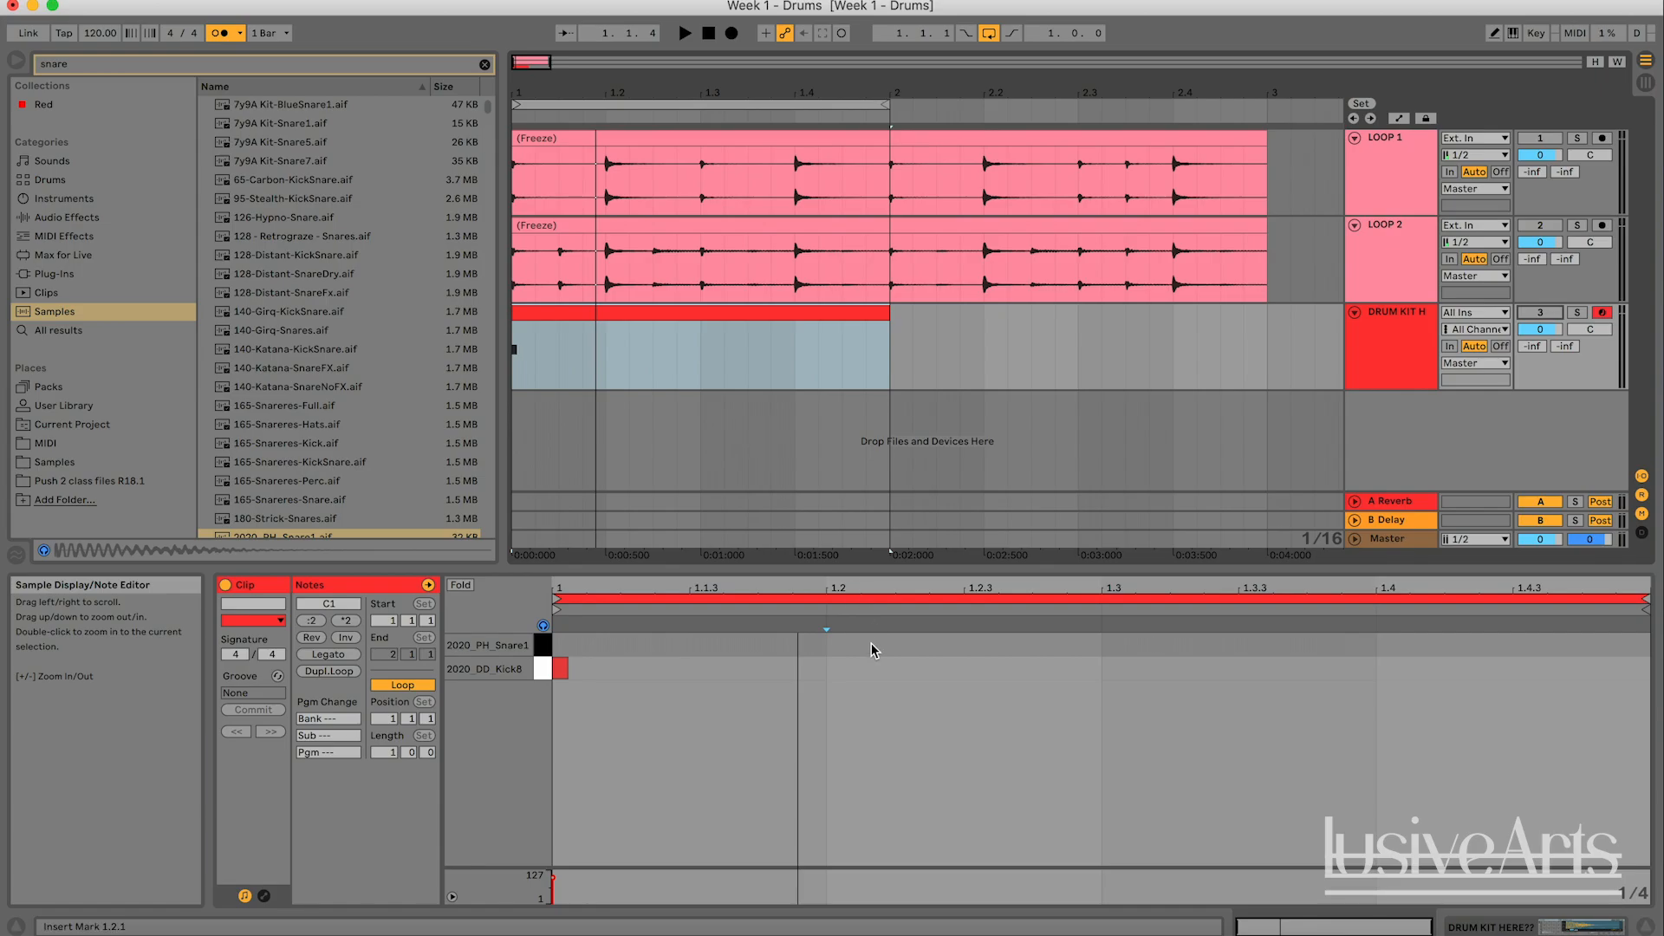
pyautogui.rightClick(784, 674)
pyautogui.click(813, 601)
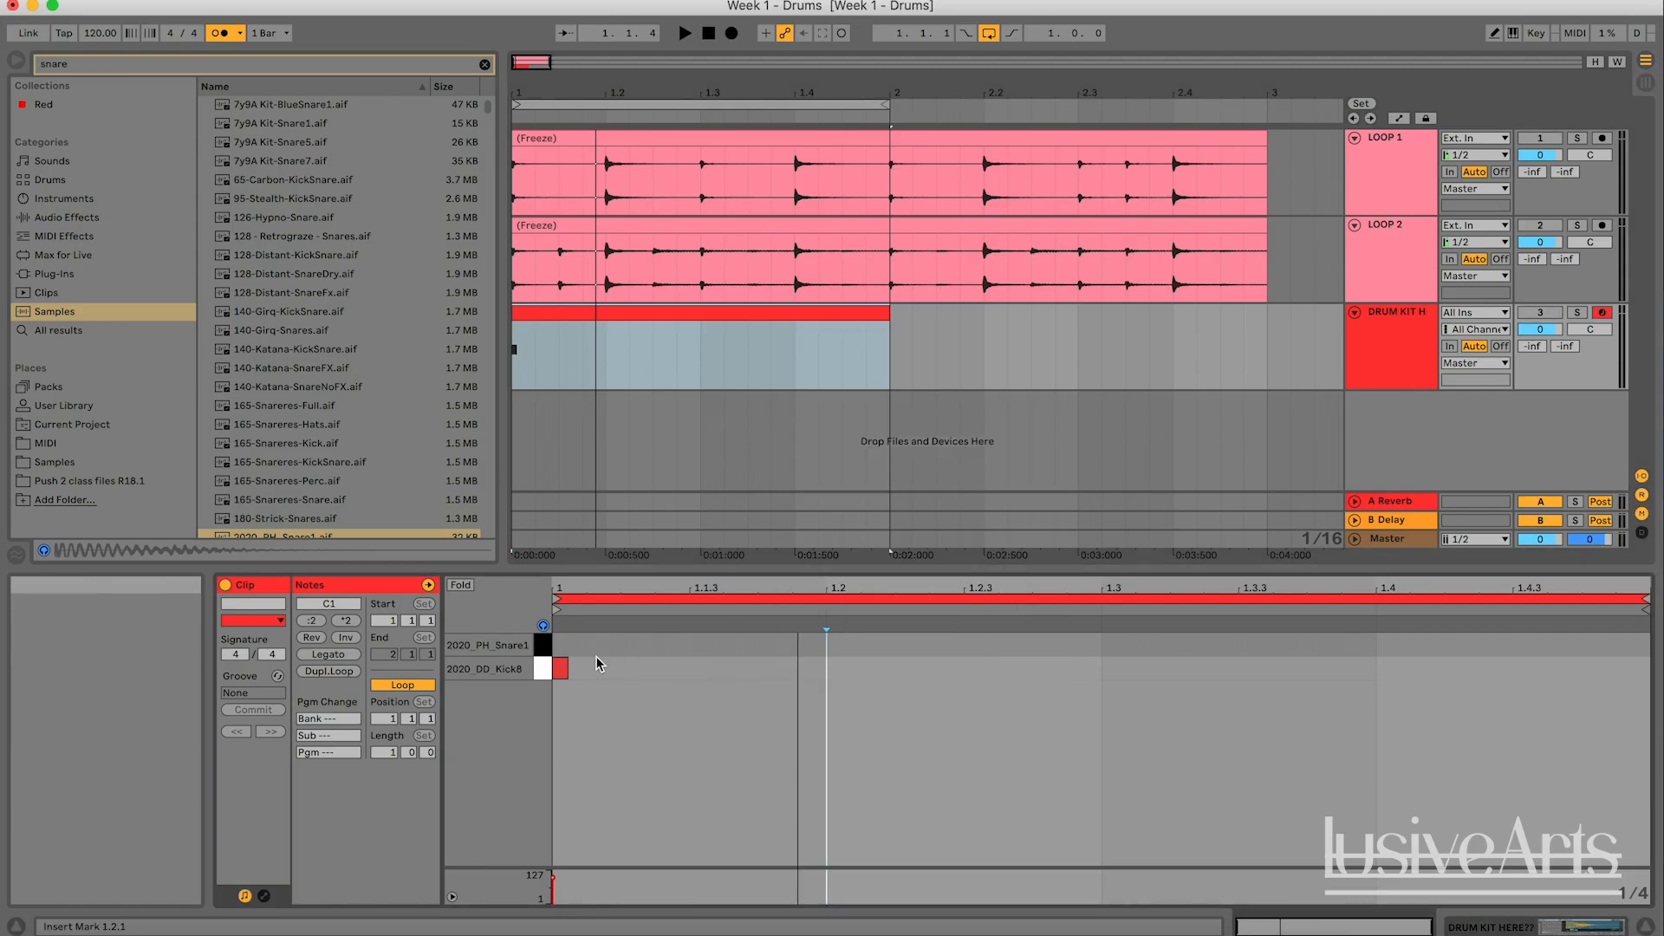
pyautogui.doubleClick(561, 674)
pyautogui.doubleClick(572, 676)
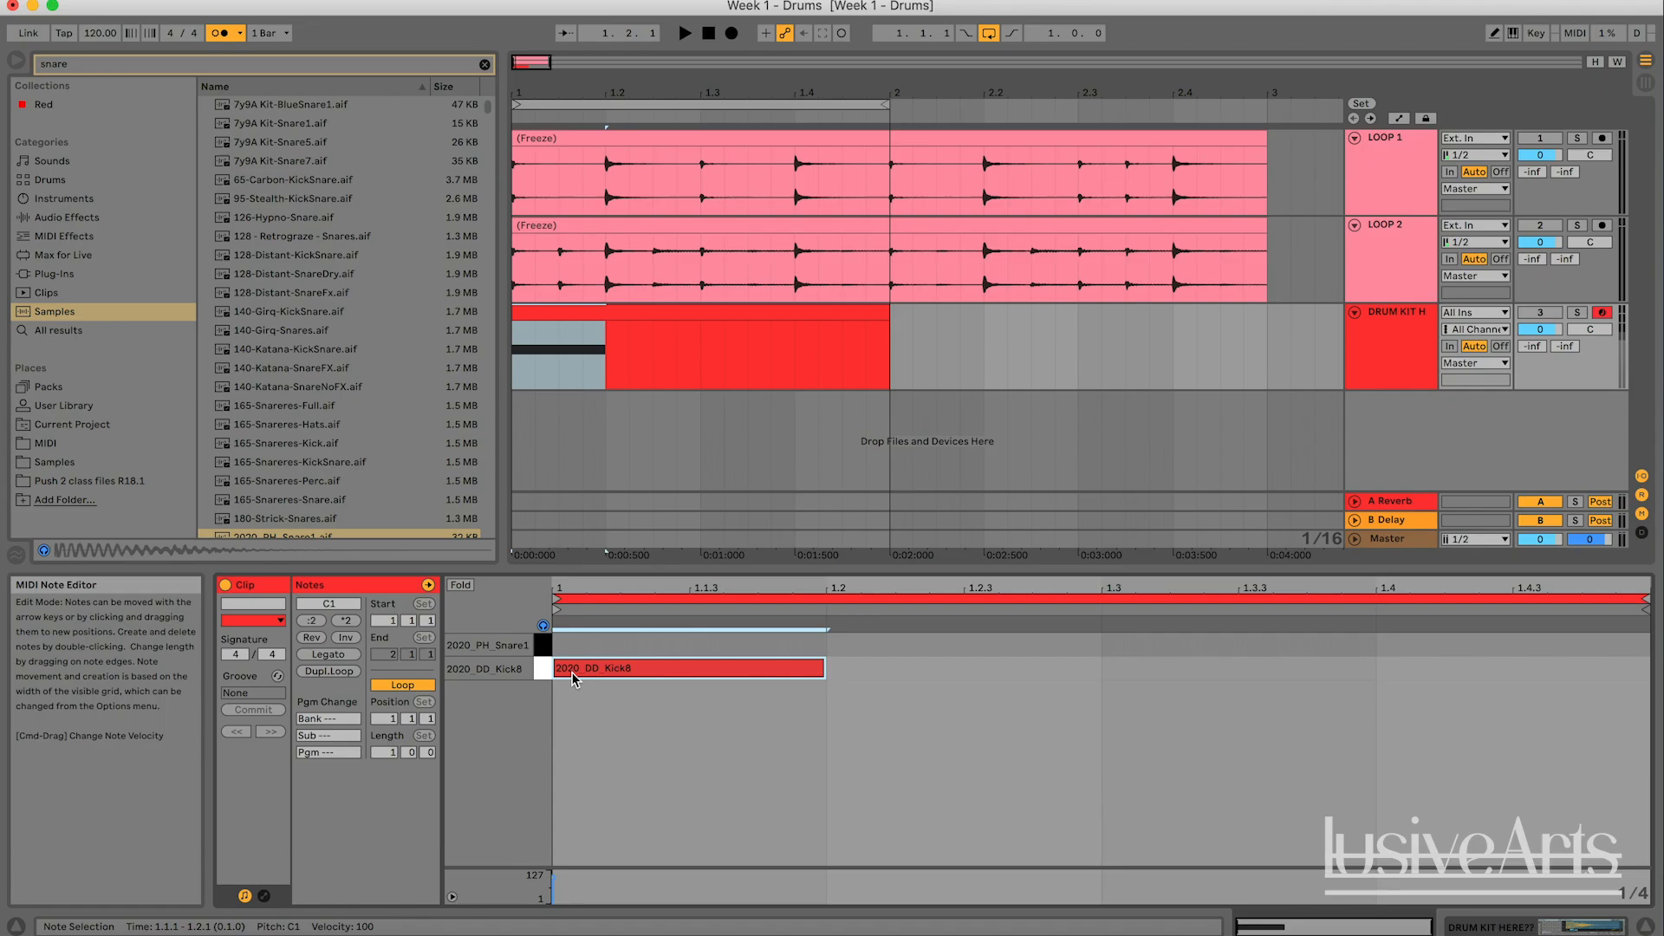
# - Fill beats 1.2, 1.3 and 1.4 with quarter-note kicks in the MIDI clip
pyautogui.doubleClick(902, 665)
pyautogui.press('super+d')
pyautogui.press('super+d')
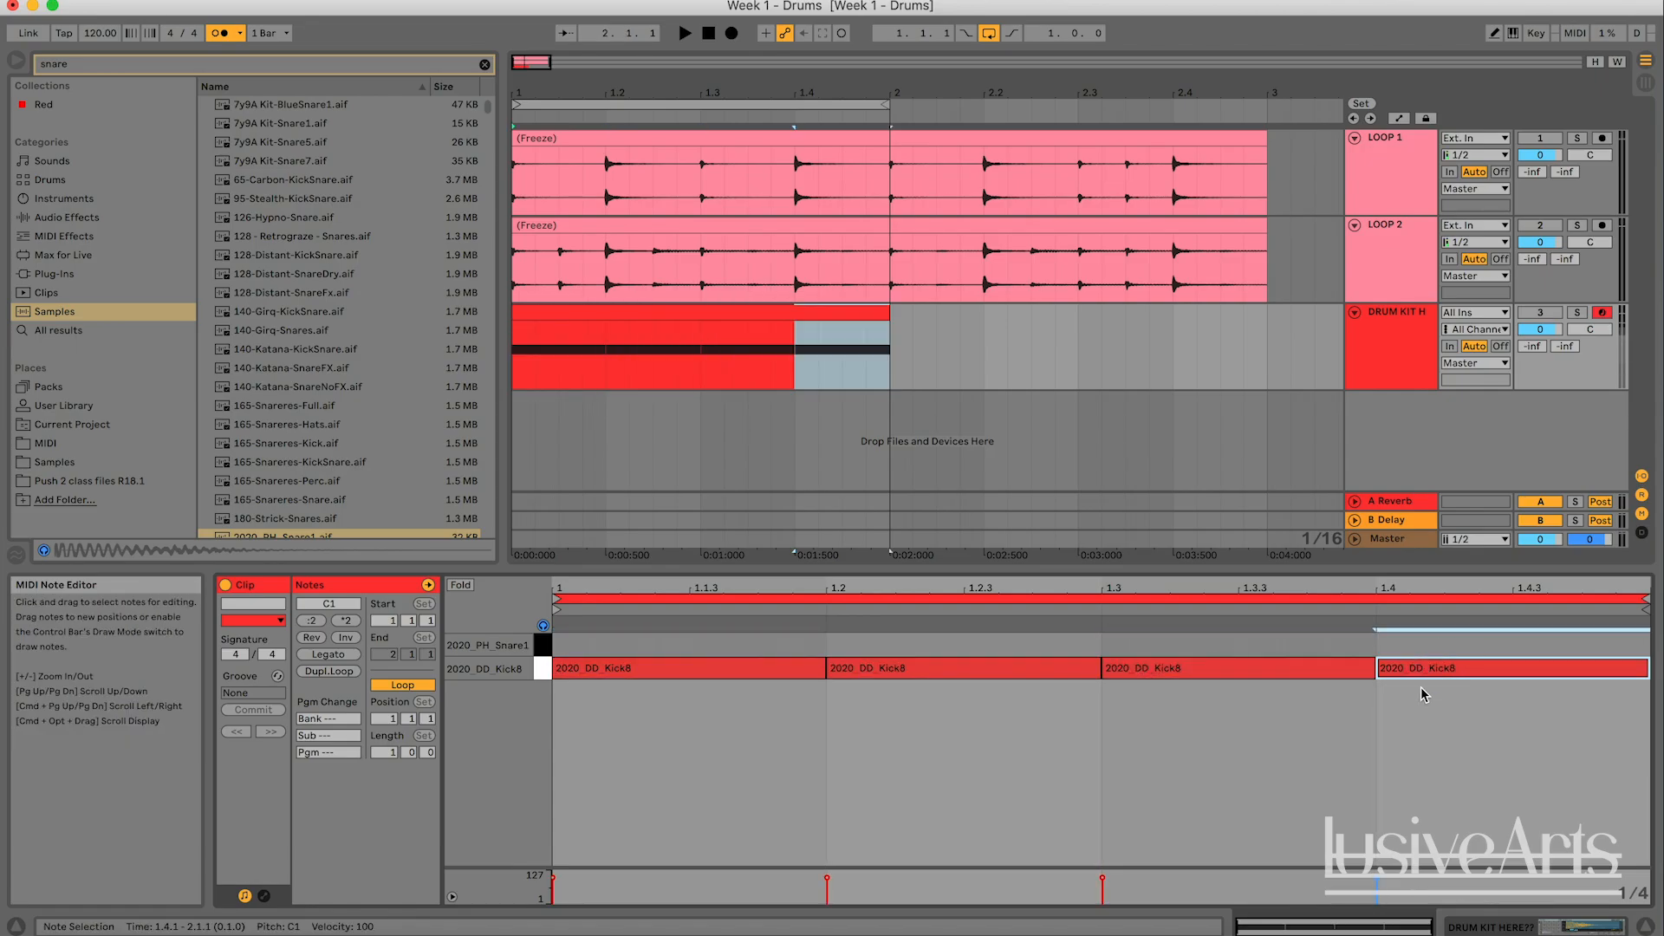
pyautogui.rightClick(1396, 700)
pyautogui.click(1431, 632)
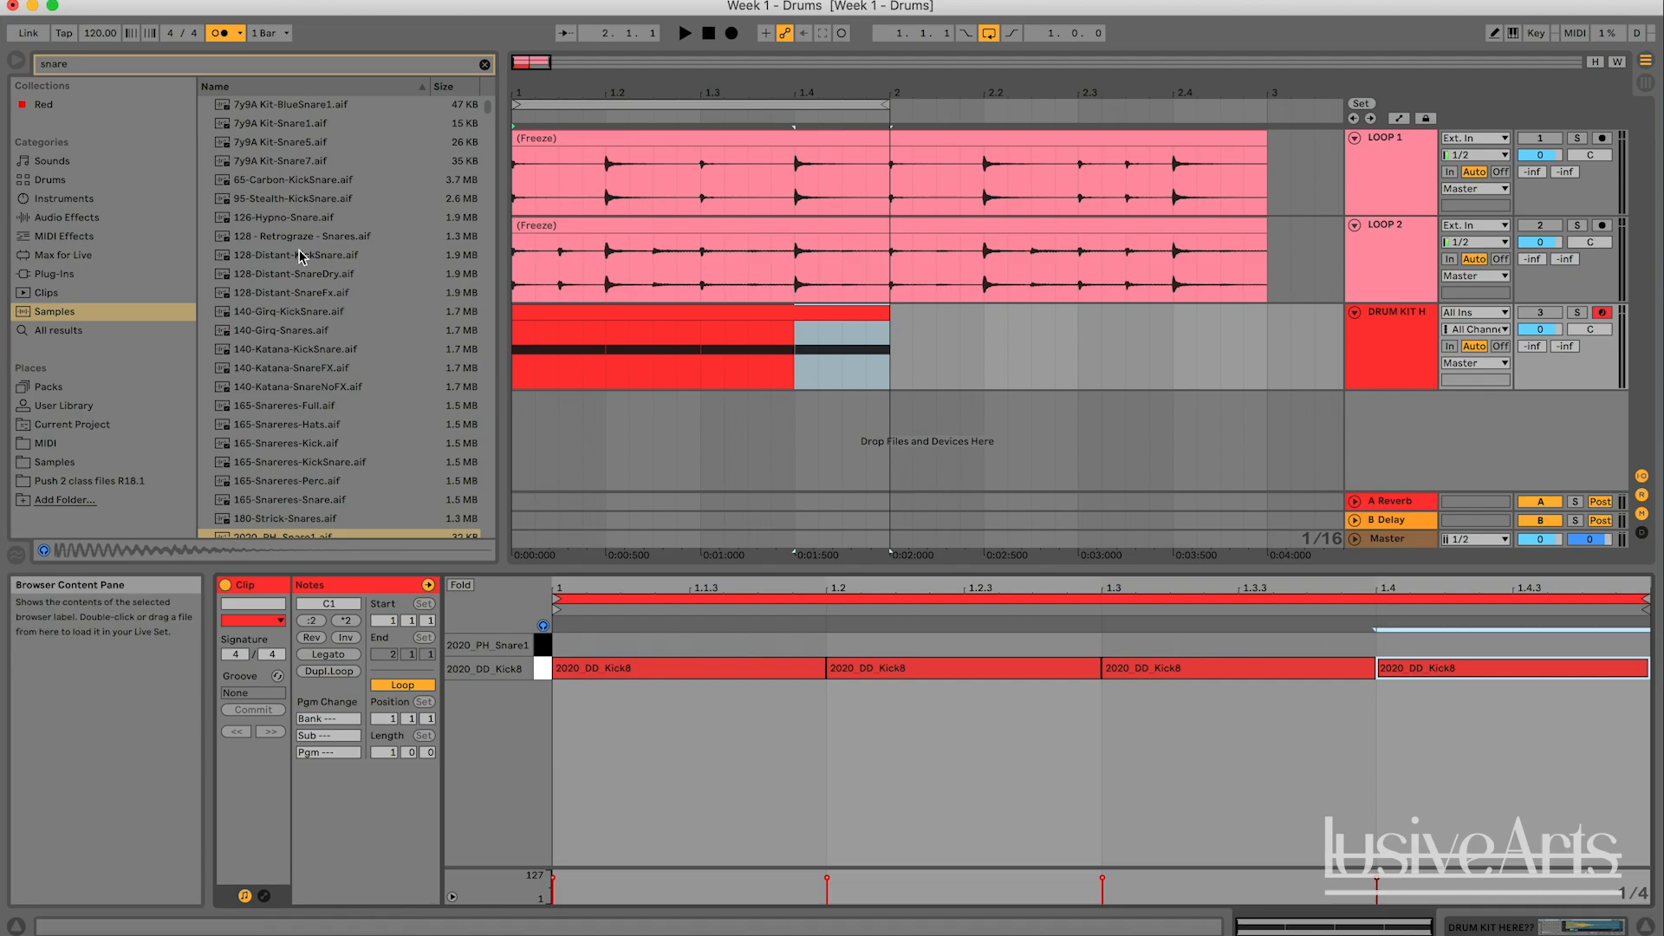
# - Play the quarter-note kicks, comparing them with and without the metronome, and leave the metronome off
pyautogui.click(219, 35)
pyautogui.press('space')
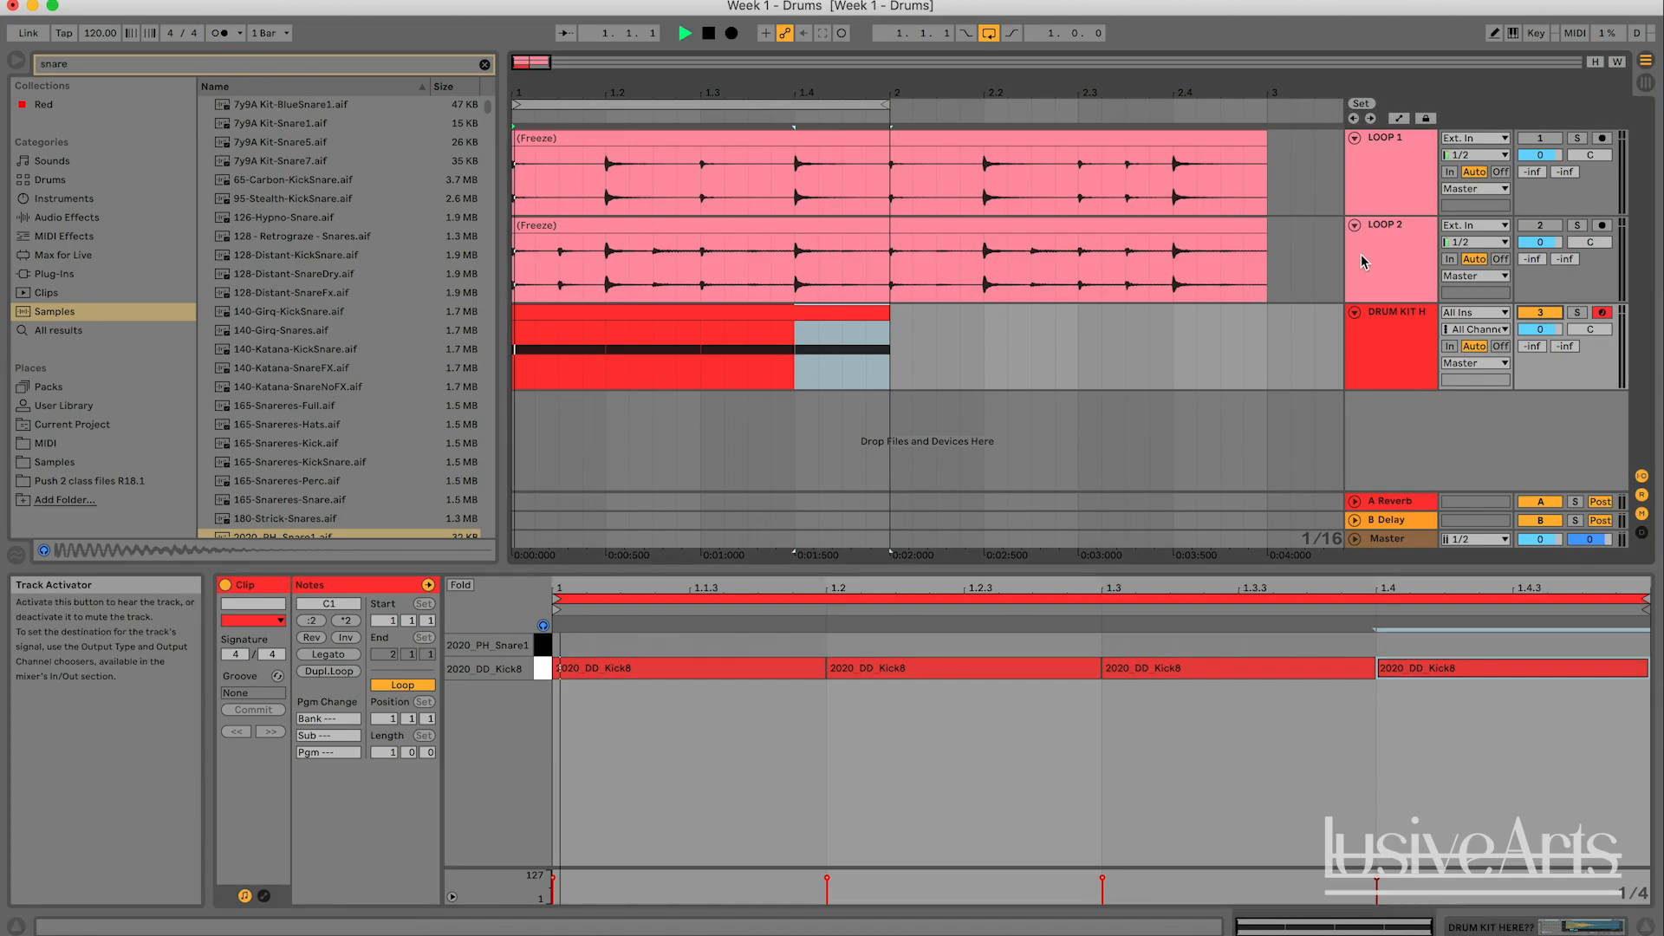
pyautogui.click(219, 35)
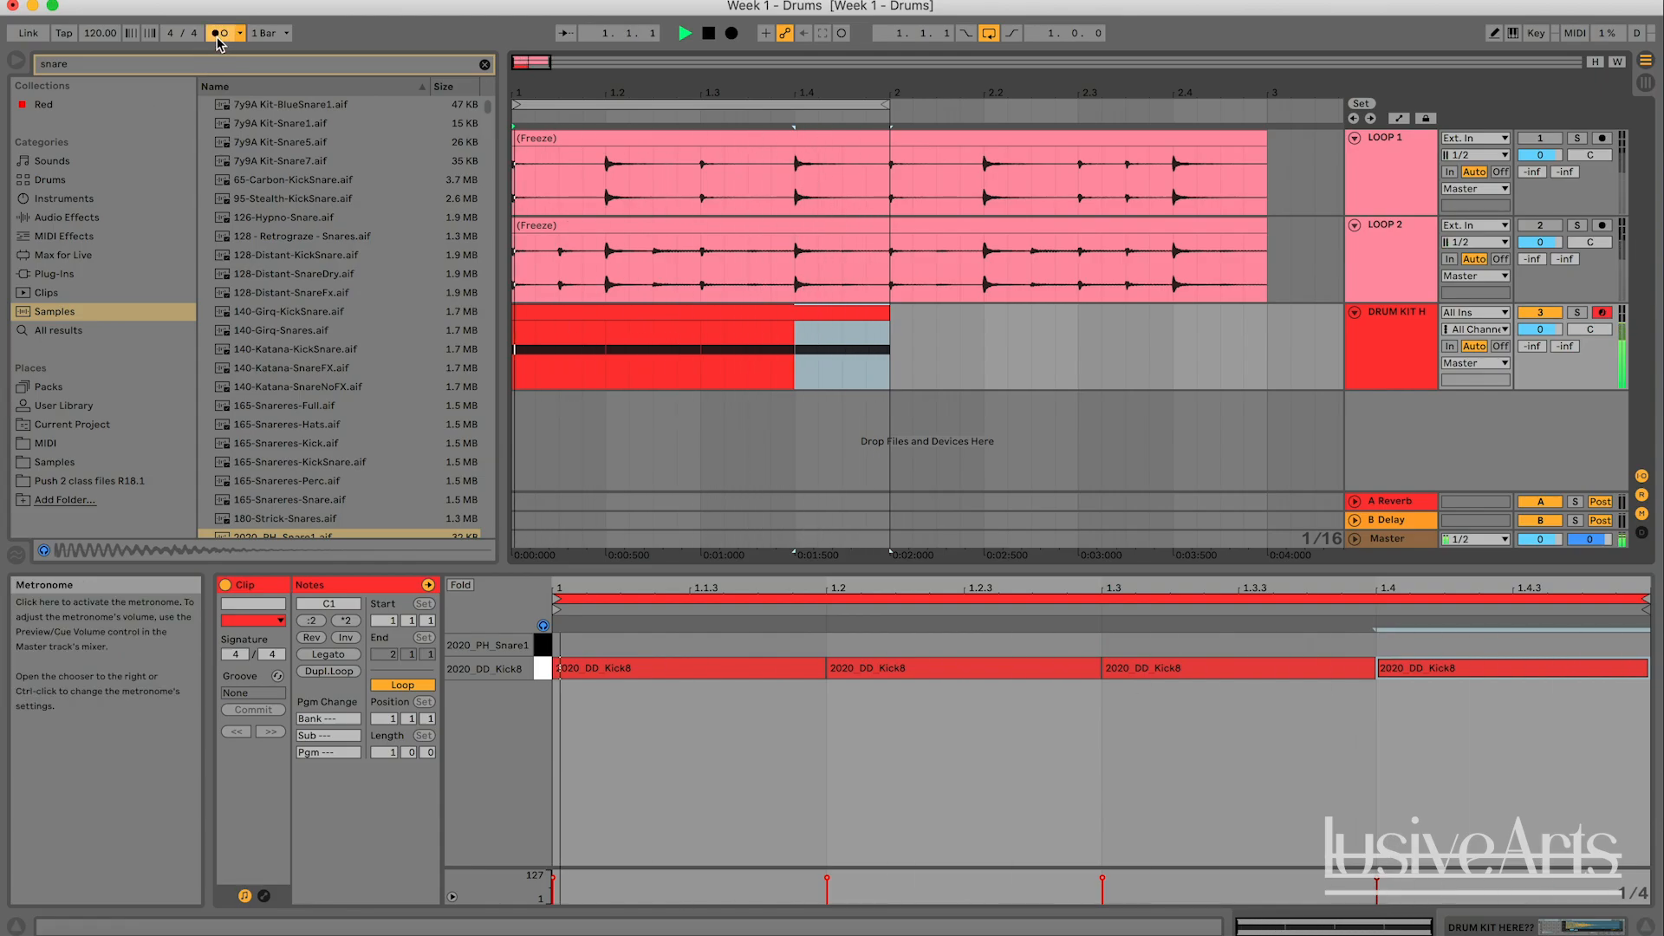
pyautogui.click(219, 34)
pyautogui.click(1001, 782)
pyautogui.press('space')
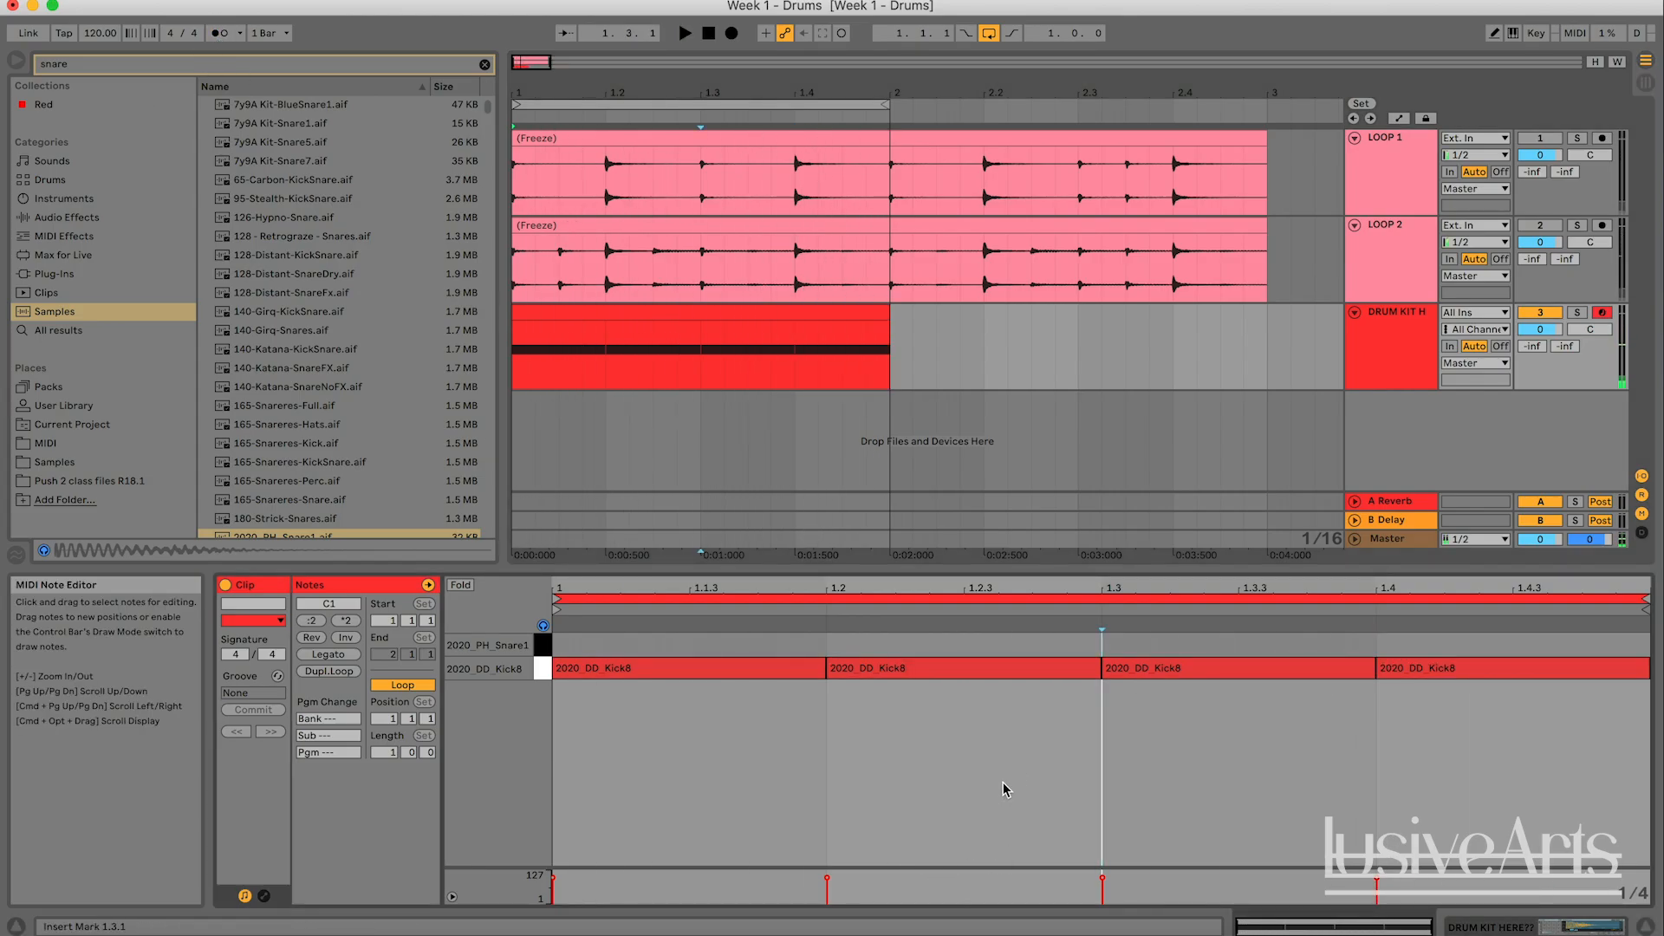
# - Set the MIDI clip's grid to a fixed 1/8 and delete all the kick notes
pyautogui.rightClick(1001, 782)
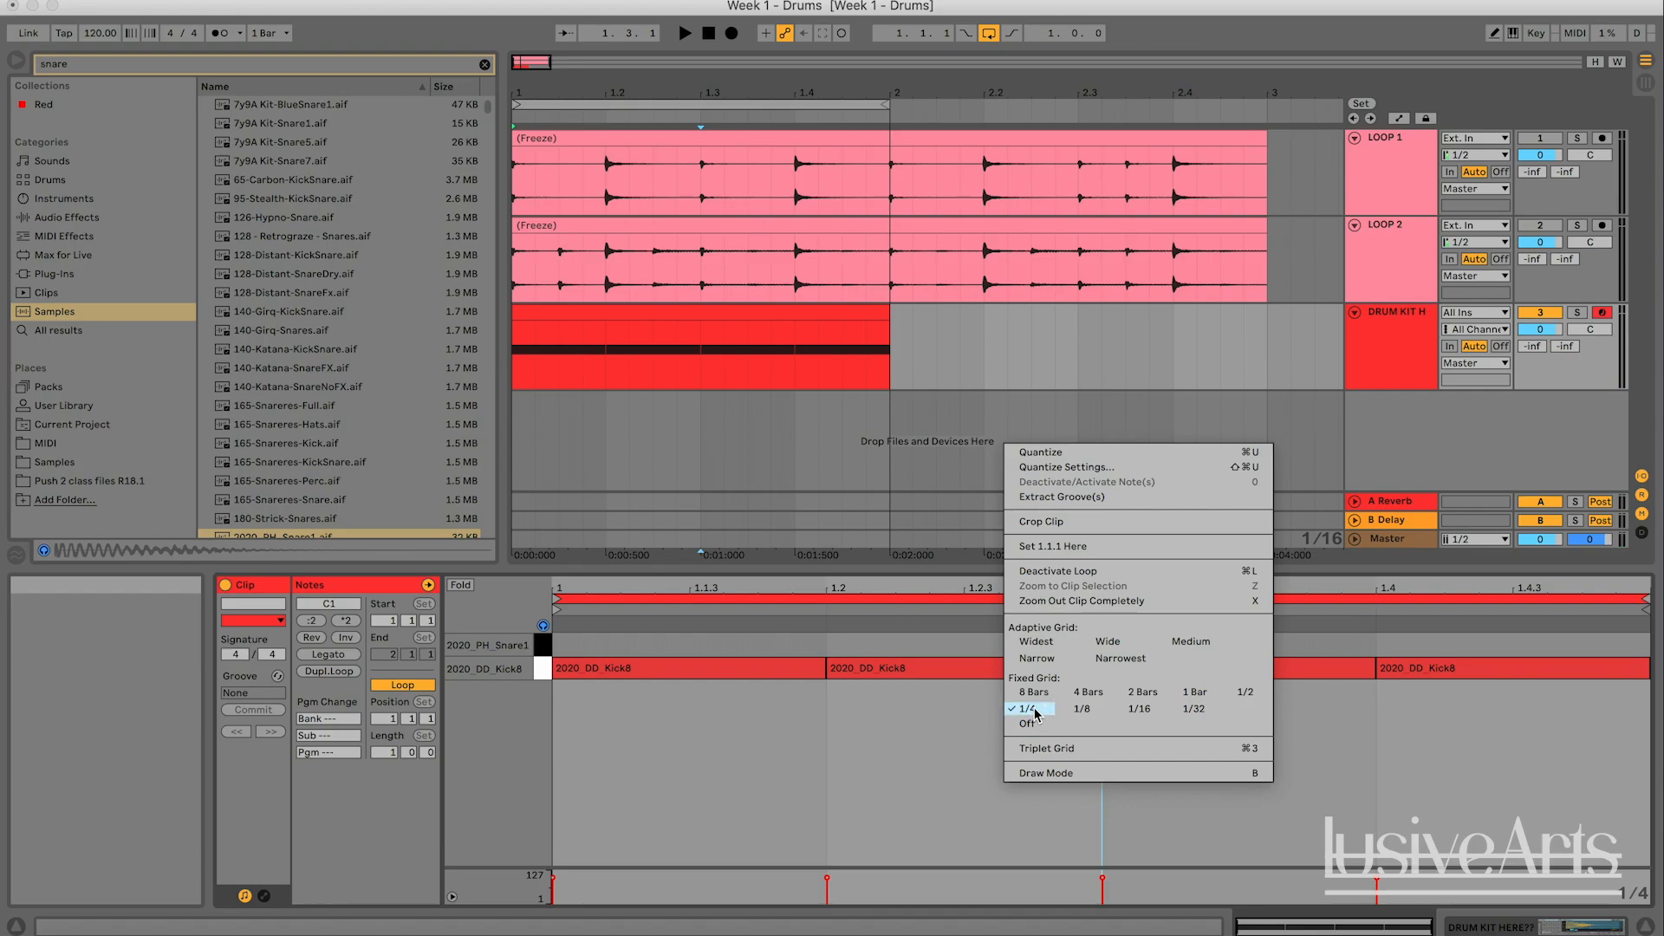
pyautogui.click(1086, 714)
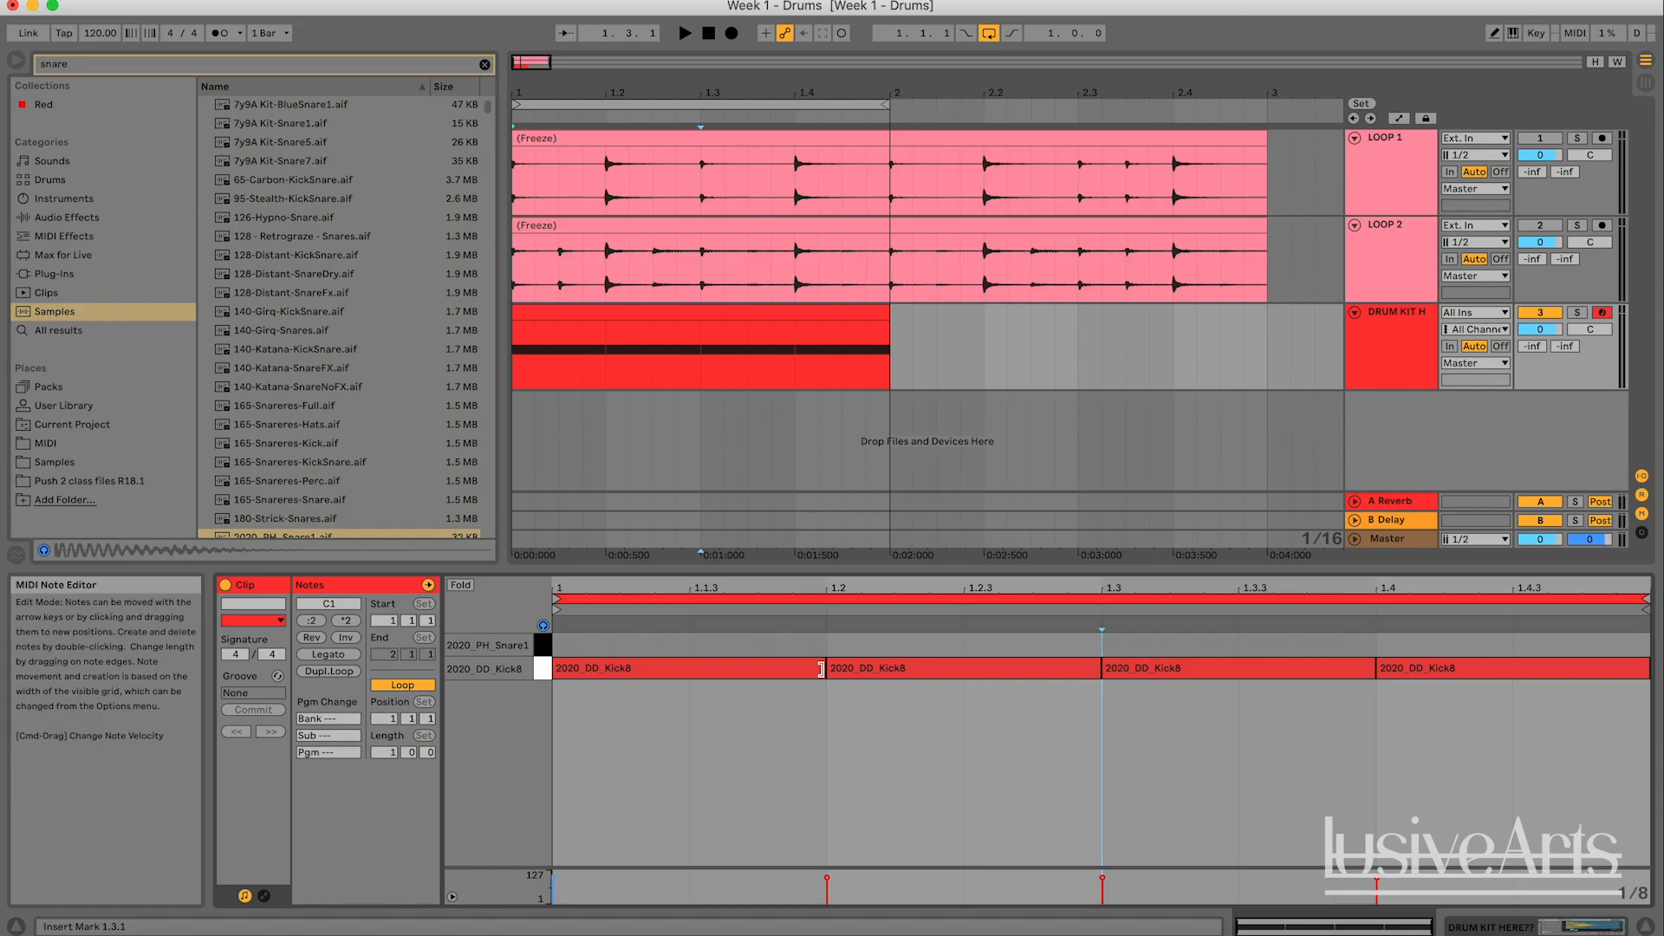
pyautogui.moveTo(557, 694); pyautogui.dragTo(1548, 704)
pyautogui.press('Delete')
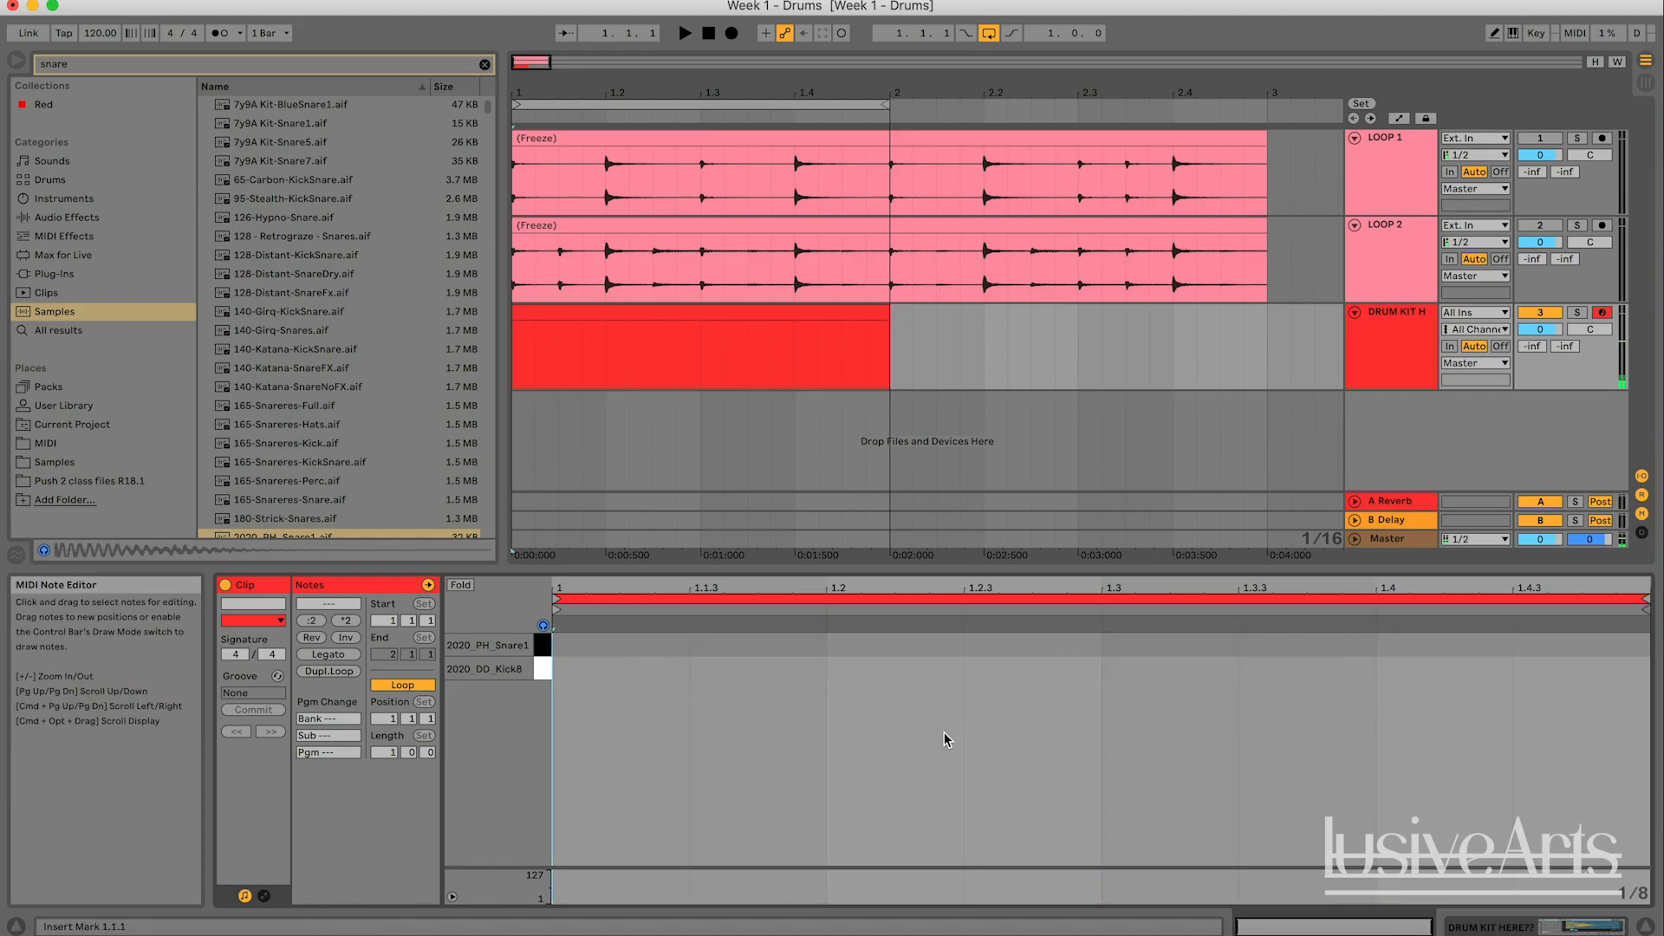
# - Fill the whole bar with eighth-note kicks by drawing the first notes and duplicating them
pyautogui.doubleClick(639, 671)
pyautogui.doubleClick(754, 670)
pyautogui.moveTo(818, 703); pyautogui.dragTo(553, 640)
pyautogui.press('super+d')
pyautogui.press('super+d')
pyautogui.press('super+d')
pyautogui.click(871, 721)
# - Play the eighth-note kicks, switching the metronome on briefly for comparison
pyautogui.press('space')
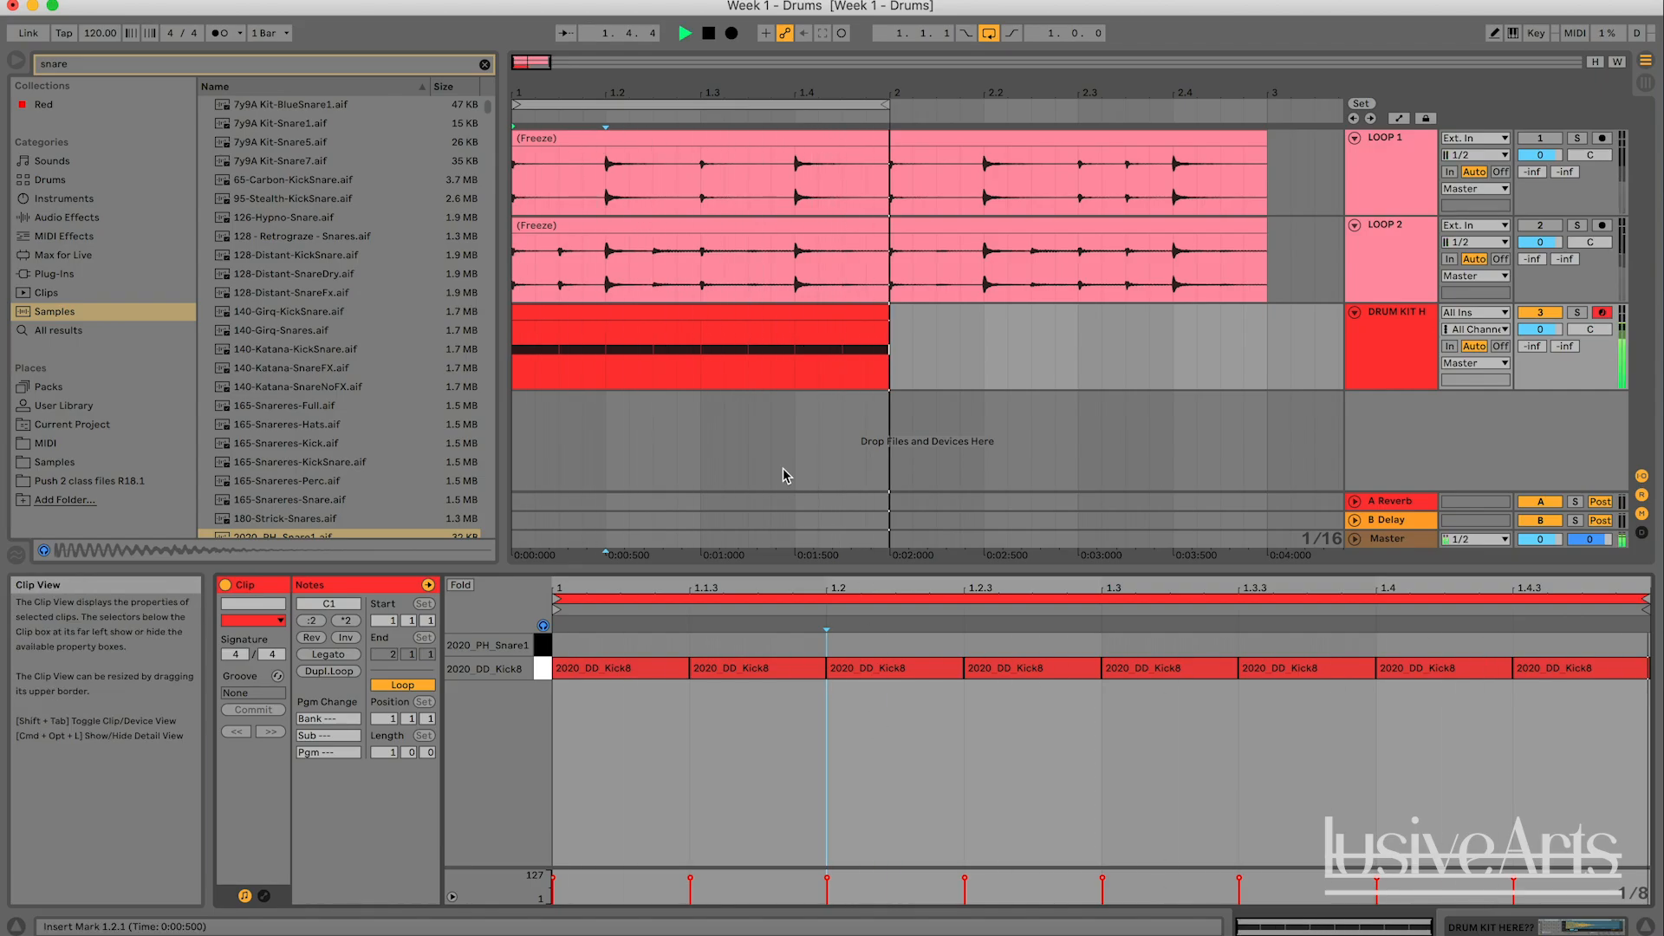
pyautogui.click(221, 35)
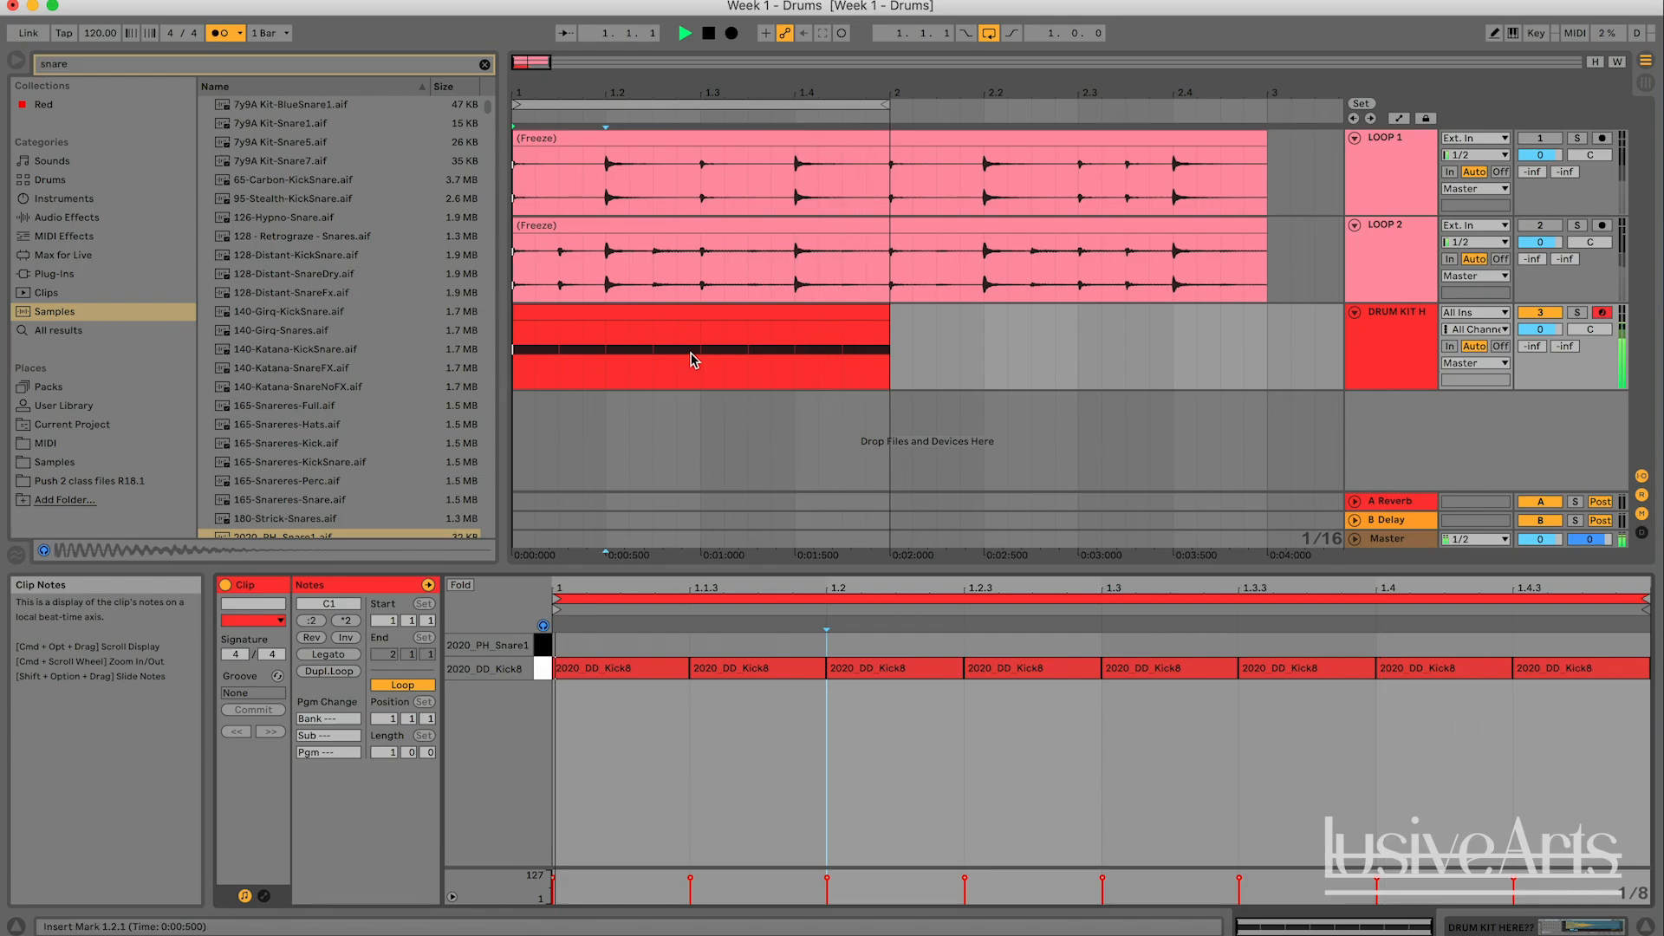
pyautogui.click(221, 33)
pyautogui.press('space')
# - Set the MIDI clip's grid to a fixed 1/16 and shorten the first kick to a sixteenth note
pyautogui.click(932, 735)
pyautogui.rightClick(935, 736)
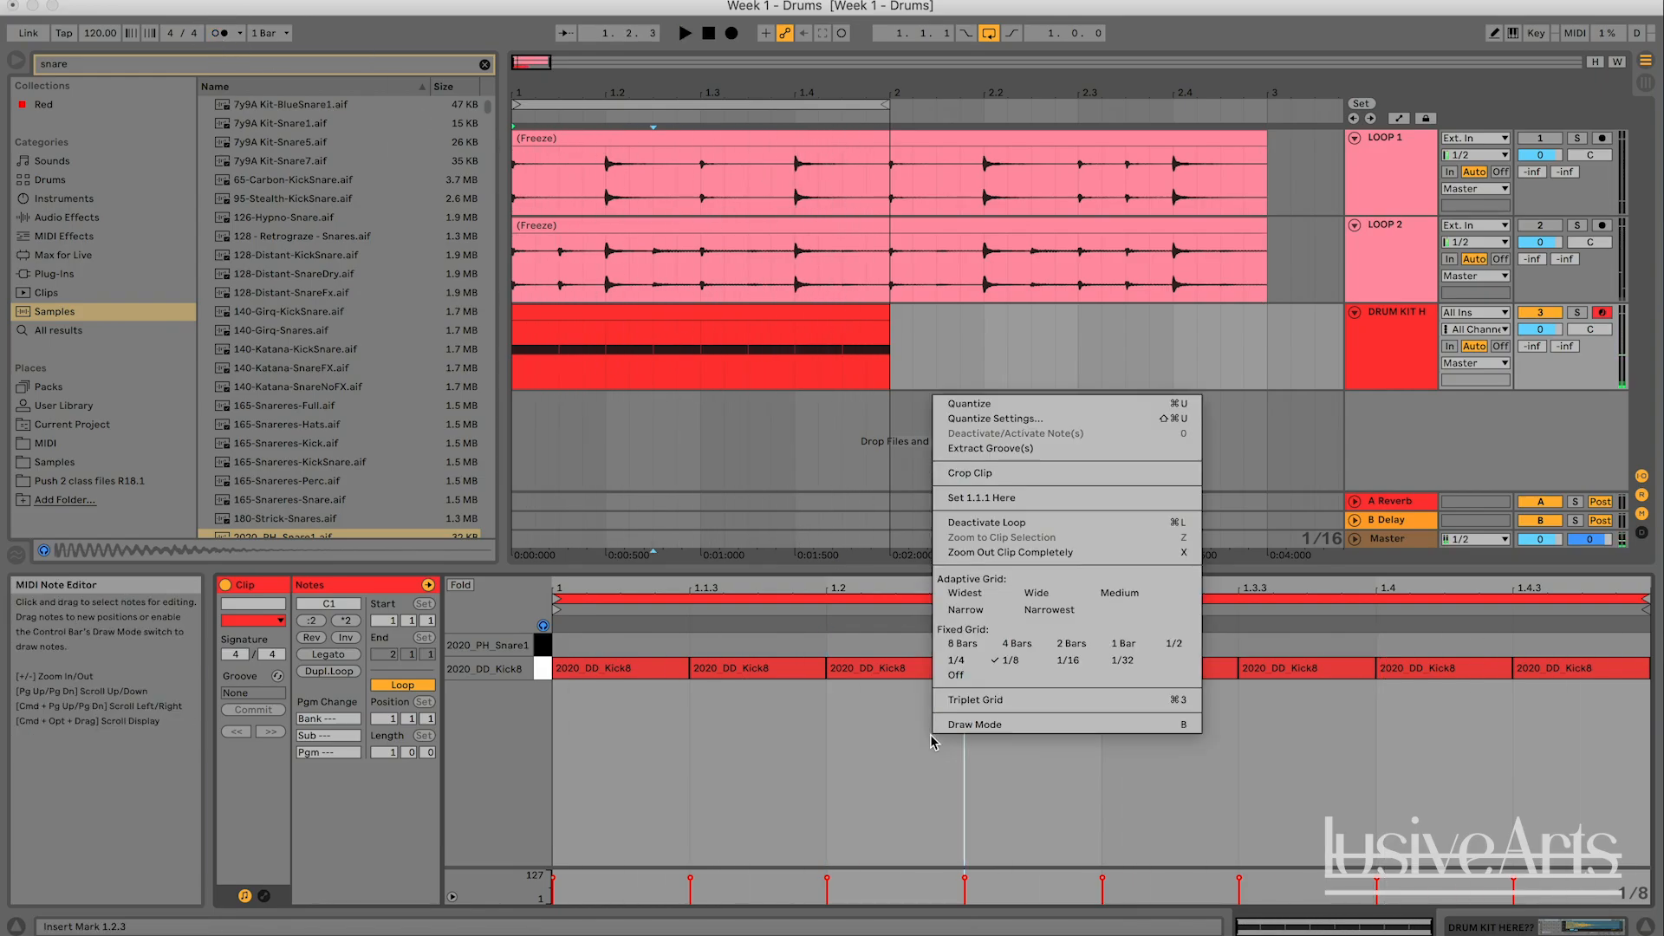
pyautogui.click(1059, 661)
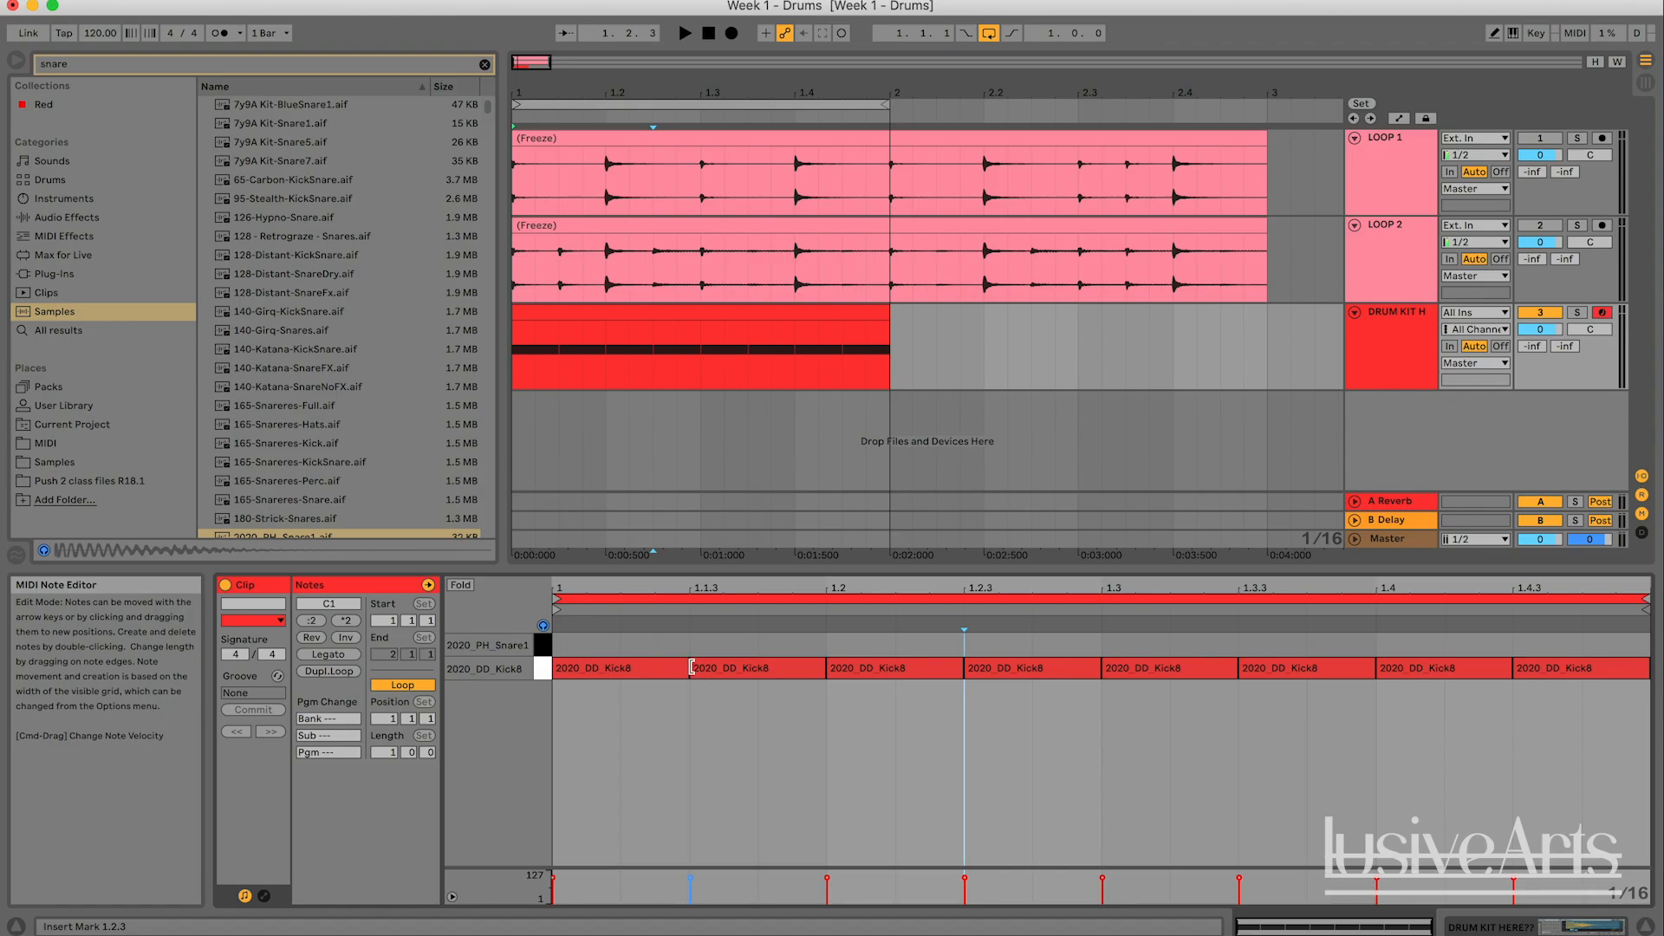
pyautogui.moveTo(691, 668); pyautogui.dragTo(622, 667)
pyautogui.click(599, 670)
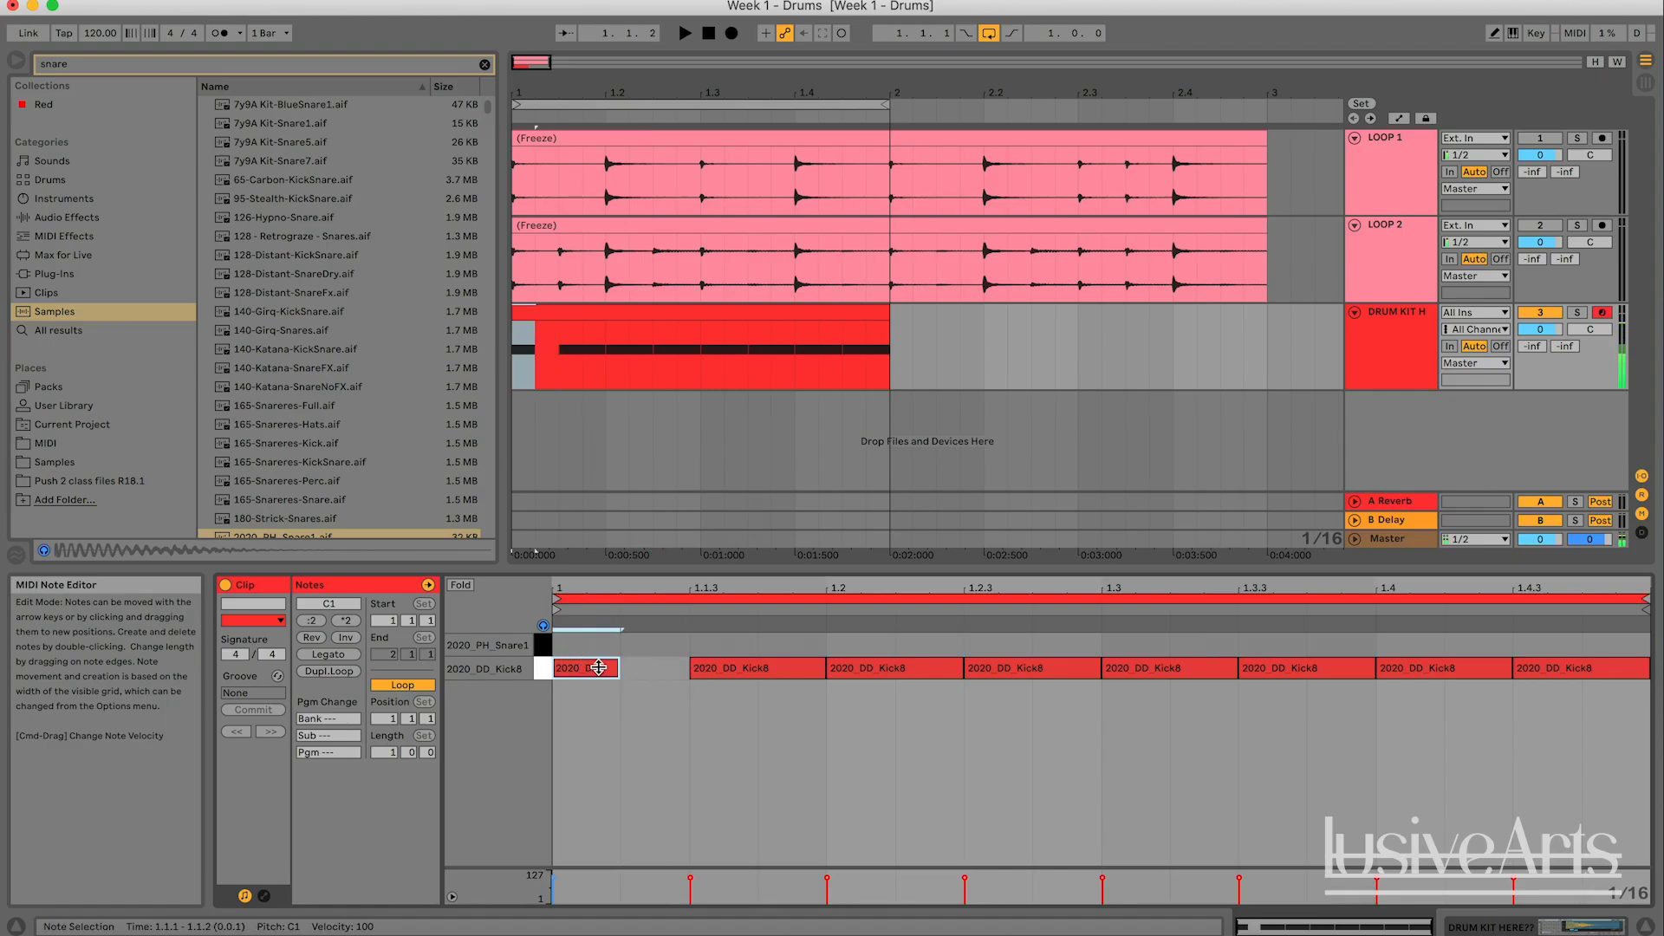
# - Duplicate the sixteenth-note kick repeatedly until it fills the whole bar
pyautogui.press('super+d')
pyautogui.press('super+d')
pyautogui.press('super+d')
pyautogui.press('super+d')
pyautogui.press('super+d')
pyautogui.press('super+d')
pyautogui.press('super+d')
pyautogui.press('super+d')
pyautogui.press('super+d')
pyautogui.press('super+d')
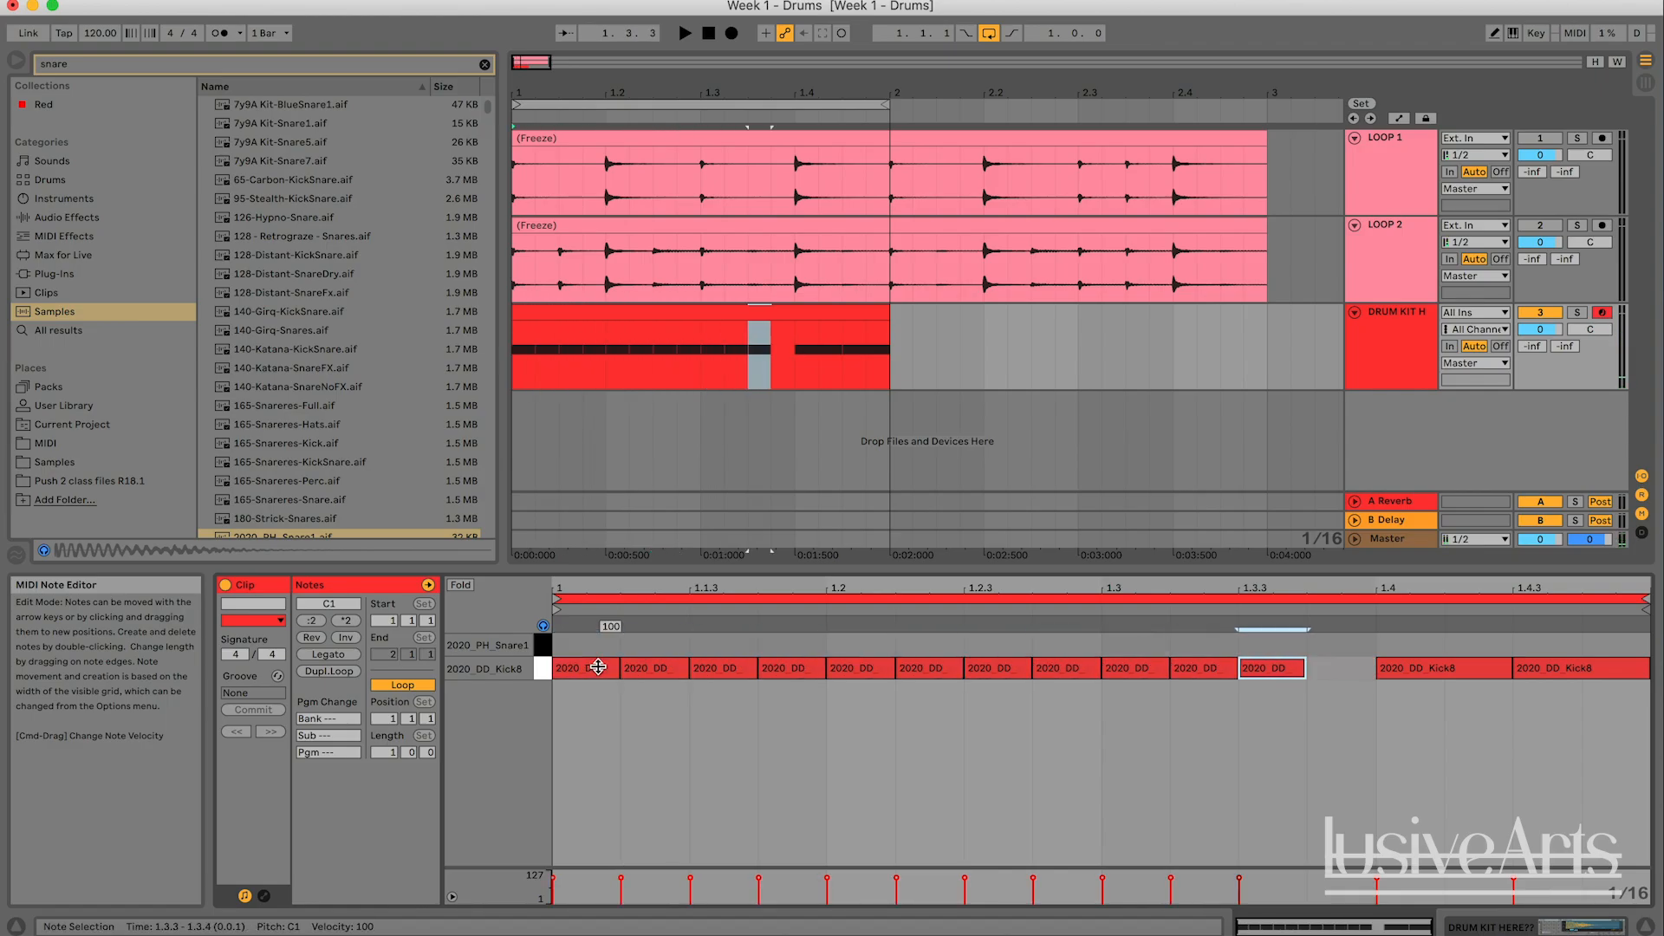
pyautogui.press('super+d')
pyautogui.press('super+d')
pyautogui.press('super+d')
pyautogui.press('super+d')
pyautogui.press('super+d')
# - Play the sixteenth-note kicks with the metronome briefly on, and look at the fixed grid options
pyautogui.press('space')
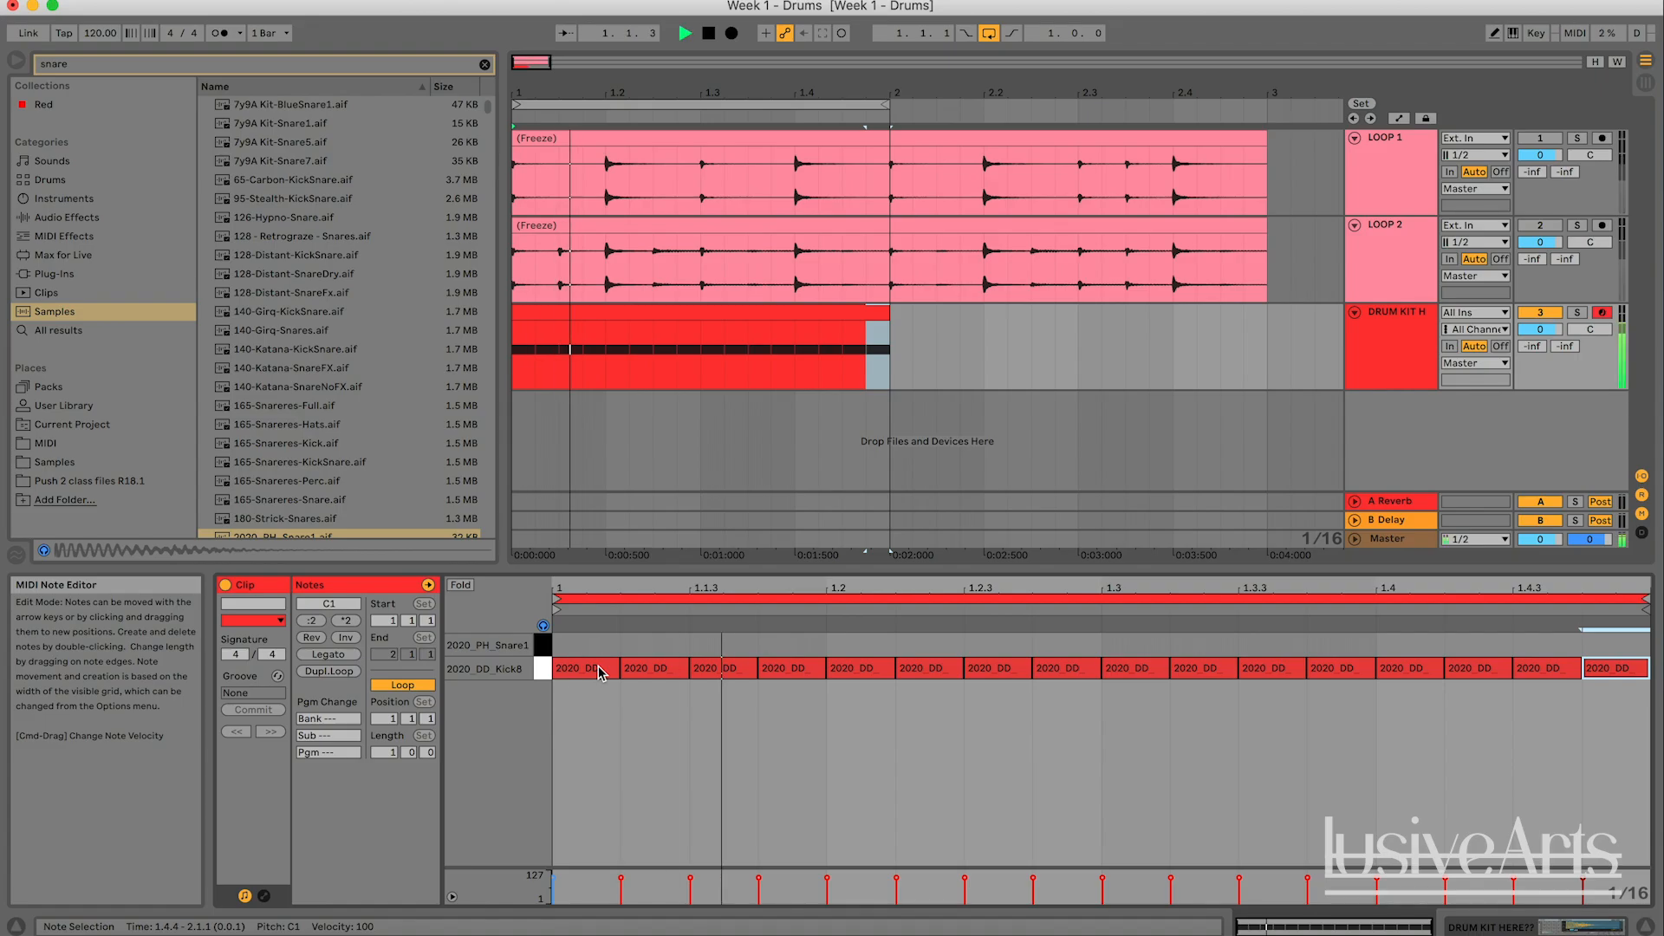
pyautogui.click(217, 37)
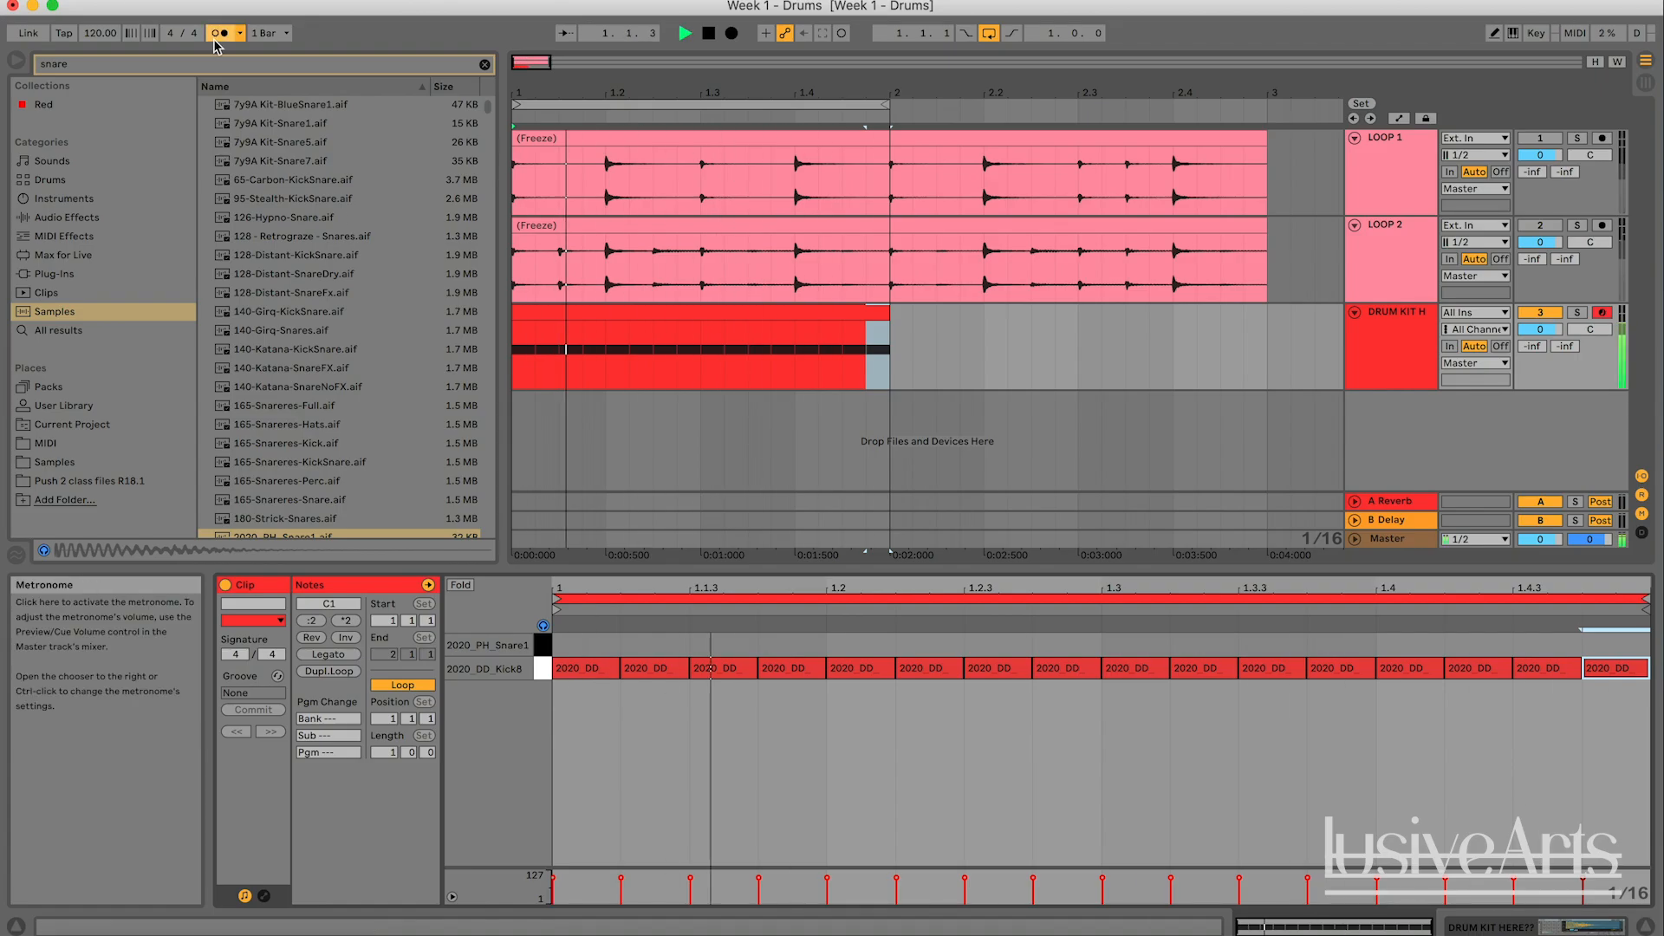
pyautogui.click(215, 38)
pyautogui.press('space')
pyautogui.rightClick(823, 685)
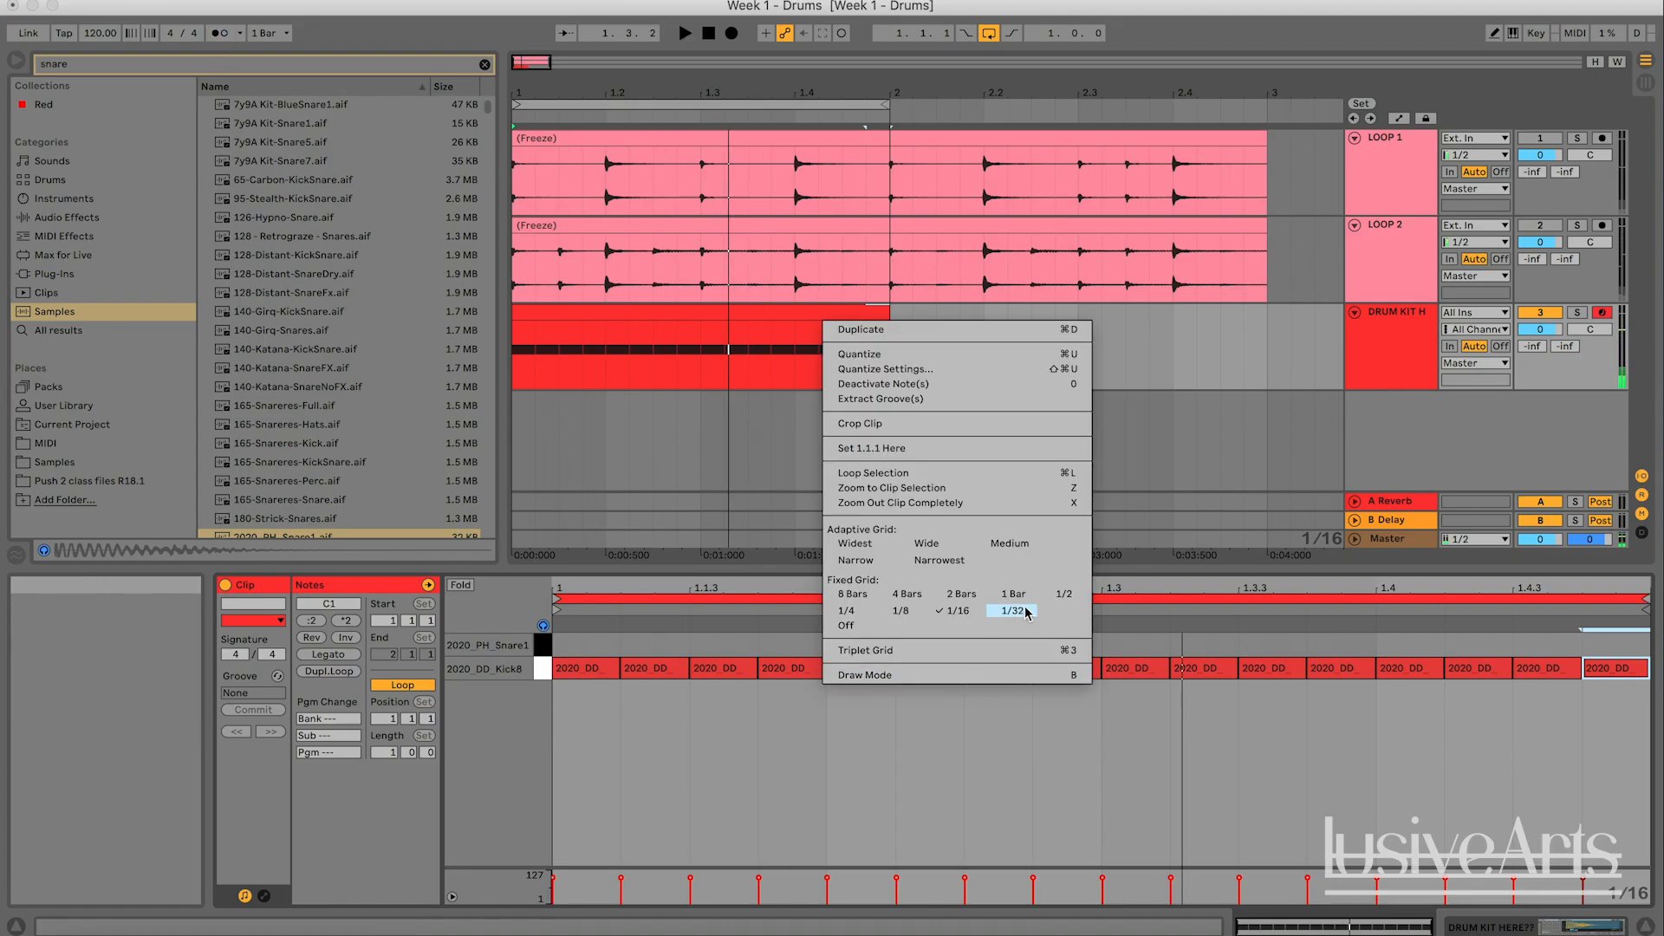
pyautogui.click(1093, 792)
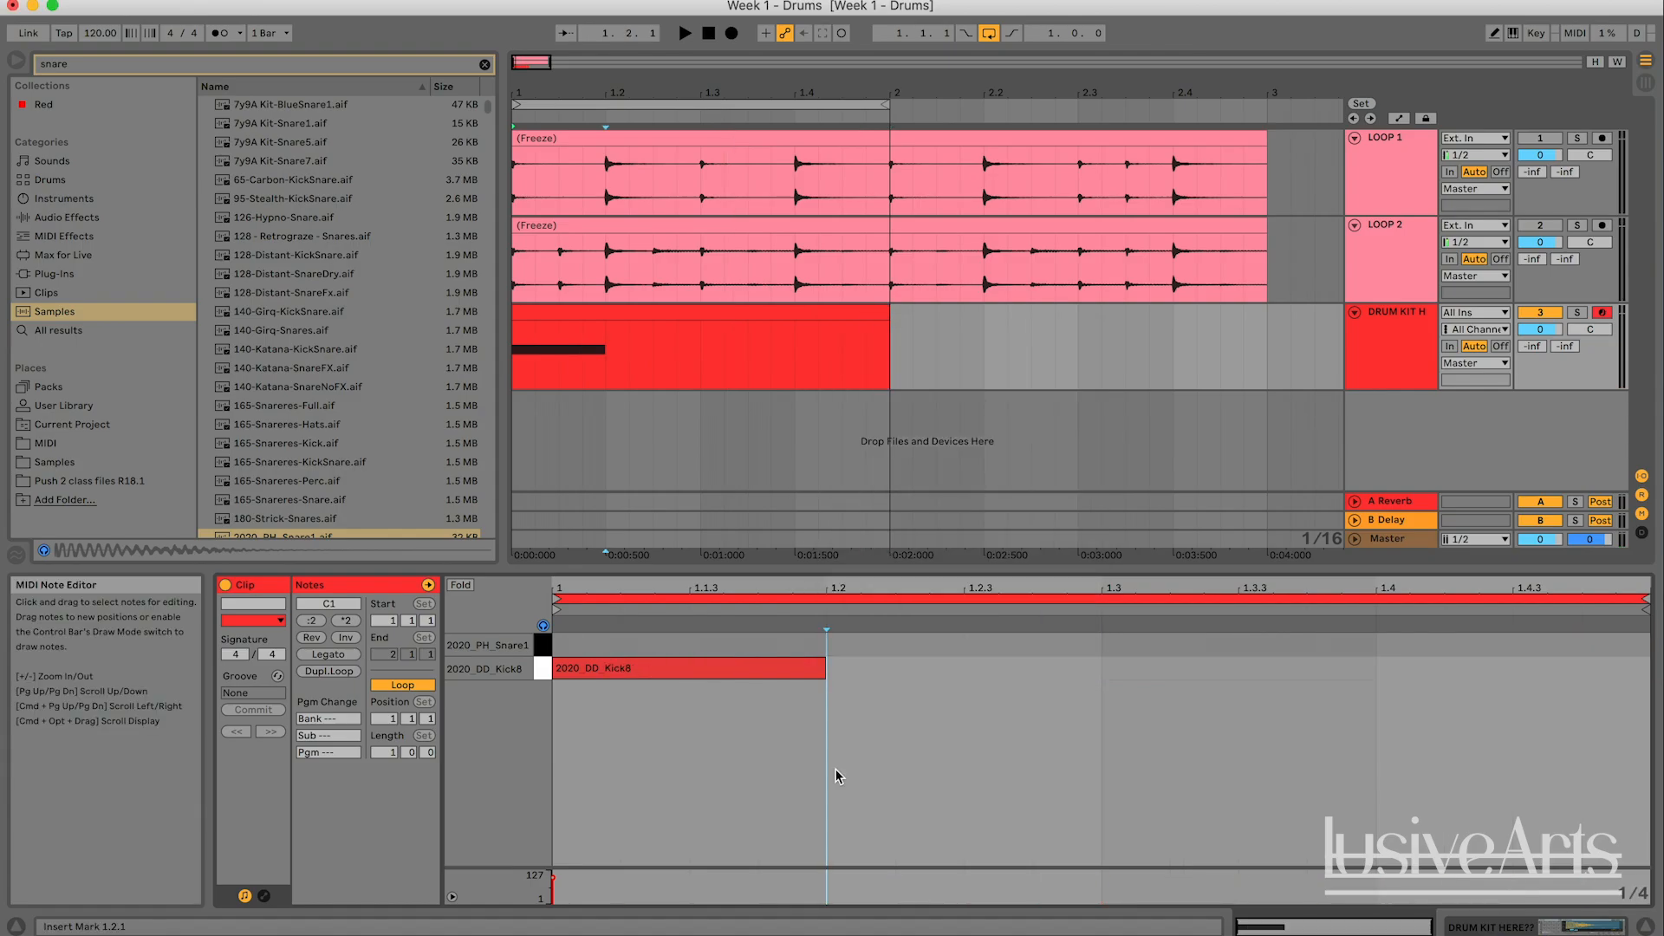
# - Add a quarter-note kick at 1.2 and duplicate it across the rest of the bar
pyautogui.doubleClick(882, 680)
pyautogui.press('super+d')
pyautogui.press('super+d')
pyautogui.click(901, 706)
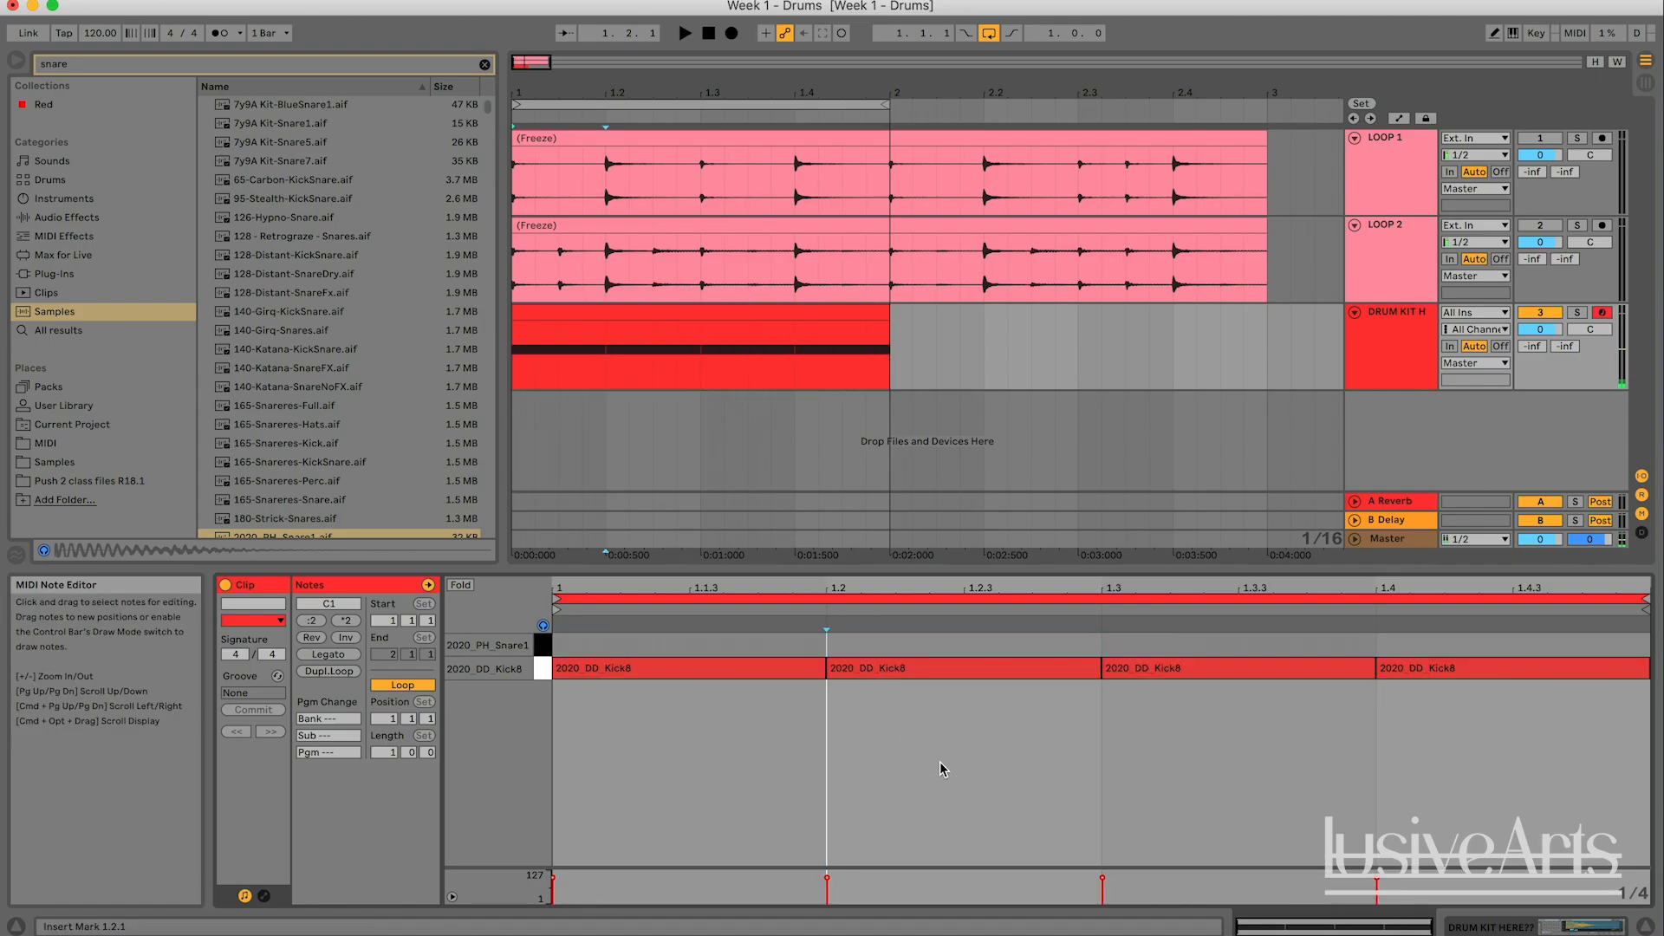
# - Play the bar of quarter-note kicks and delete every kick after the one at 1.1.1
pyautogui.press('space')
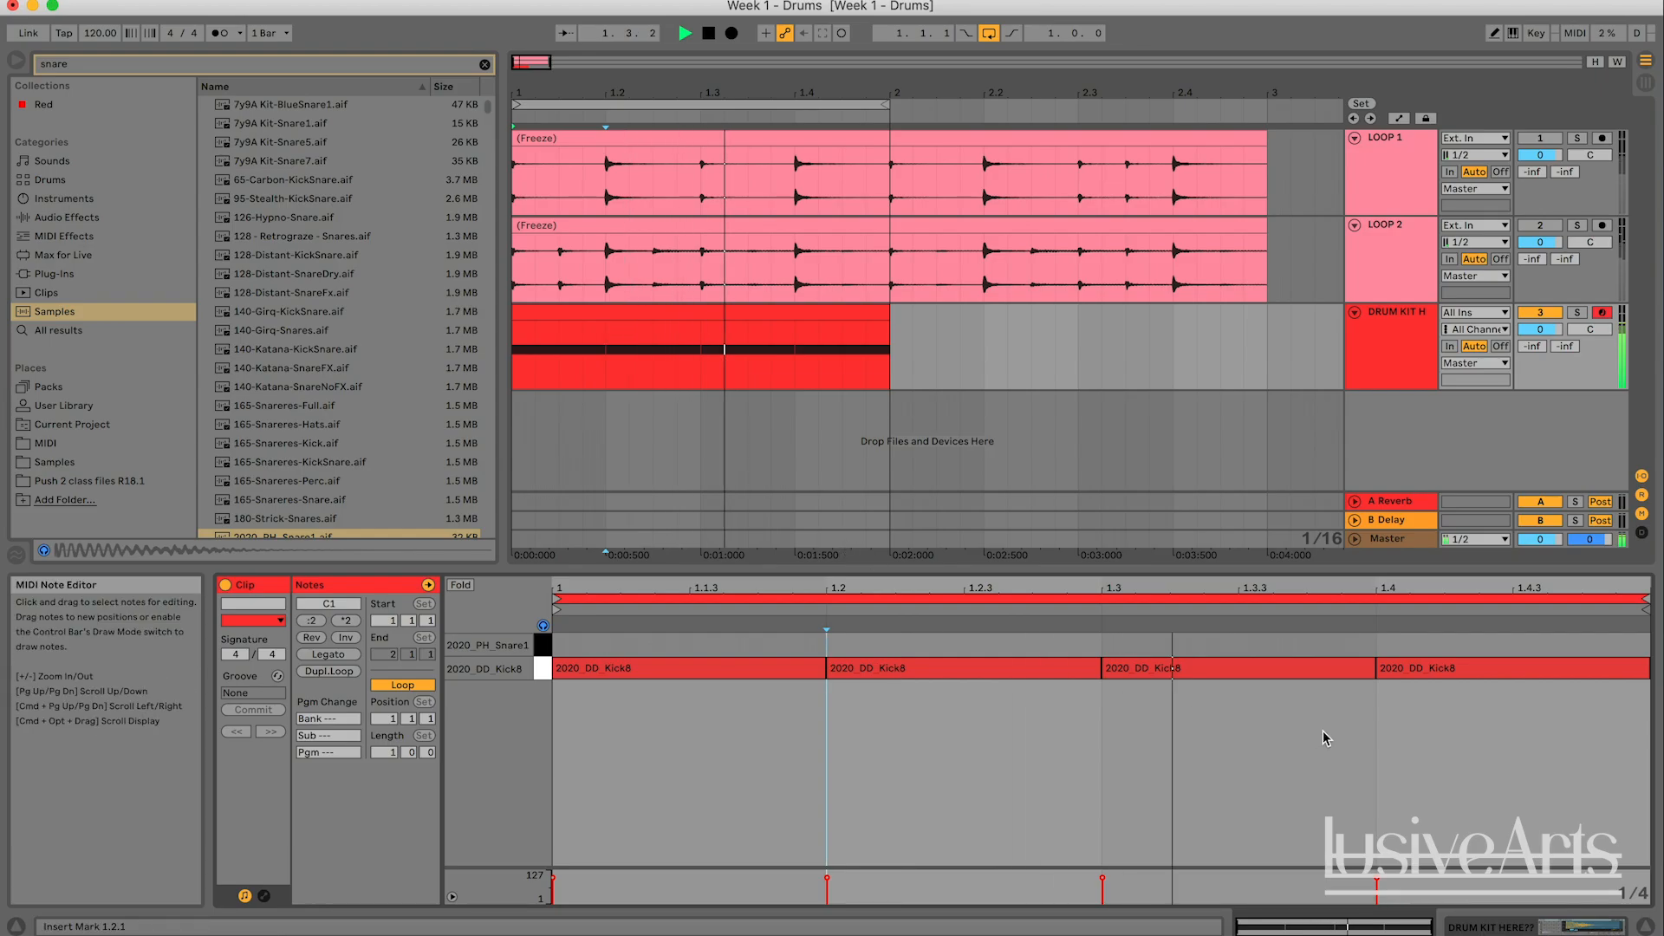
pyautogui.press('space')
pyautogui.moveTo(1444, 731); pyautogui.dragTo(1029, 650)
pyautogui.press('Delete')
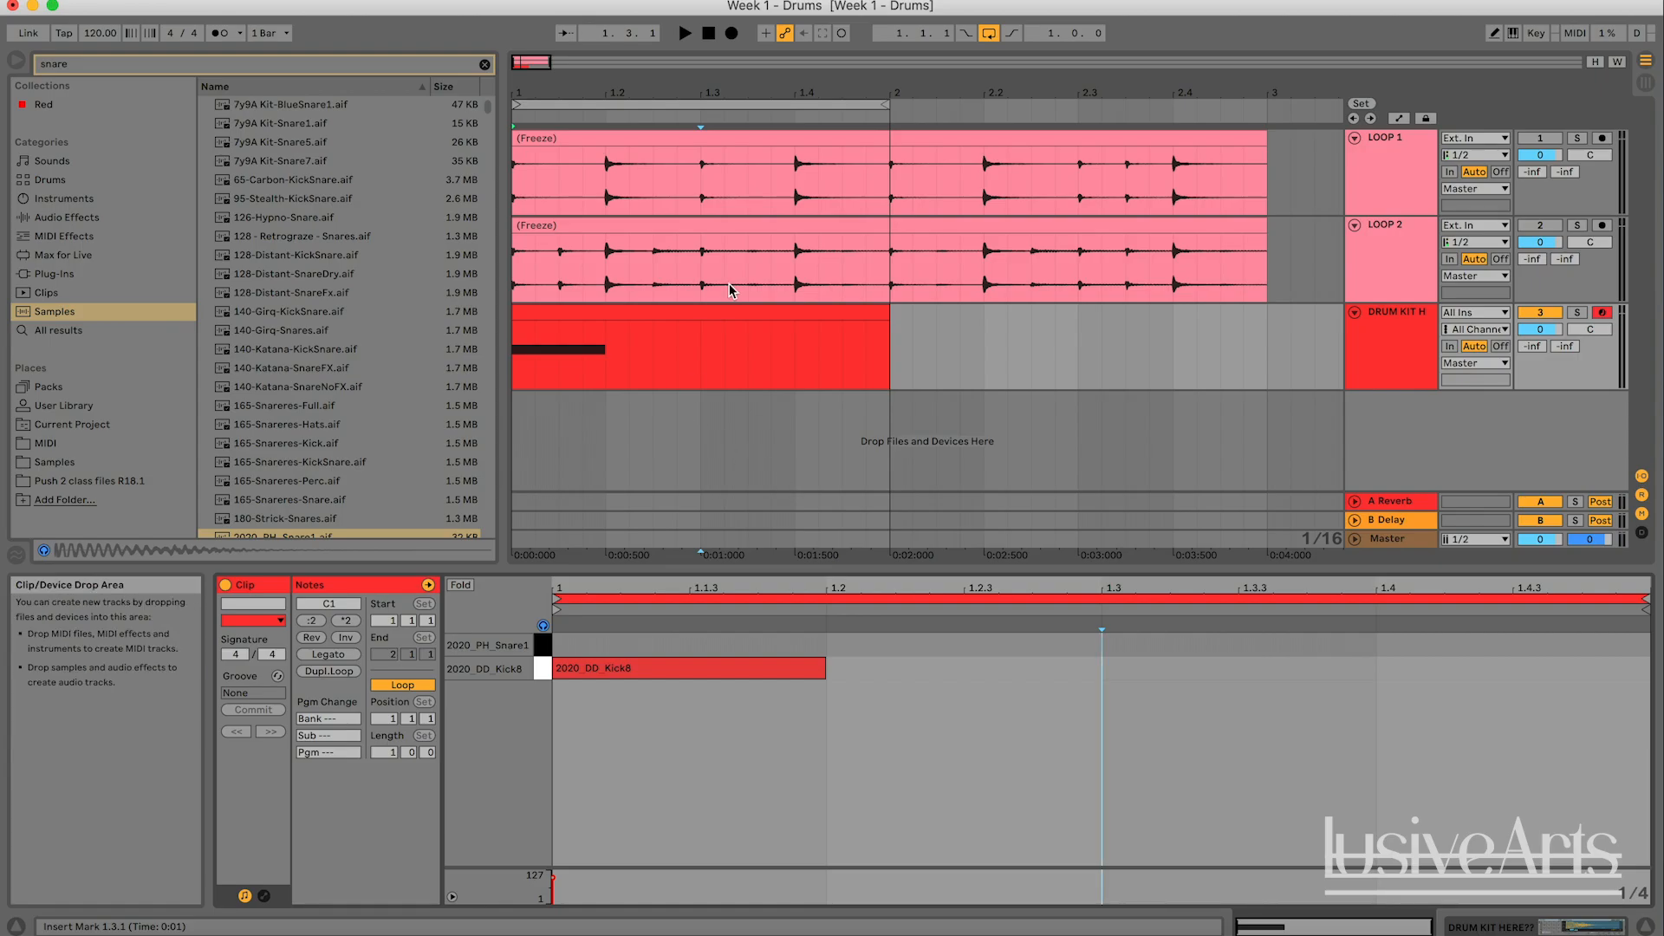
# - Activate the LOOP 1 track, deactivate the drum kit track and play the reference loop on its own
pyautogui.click(1540, 137)
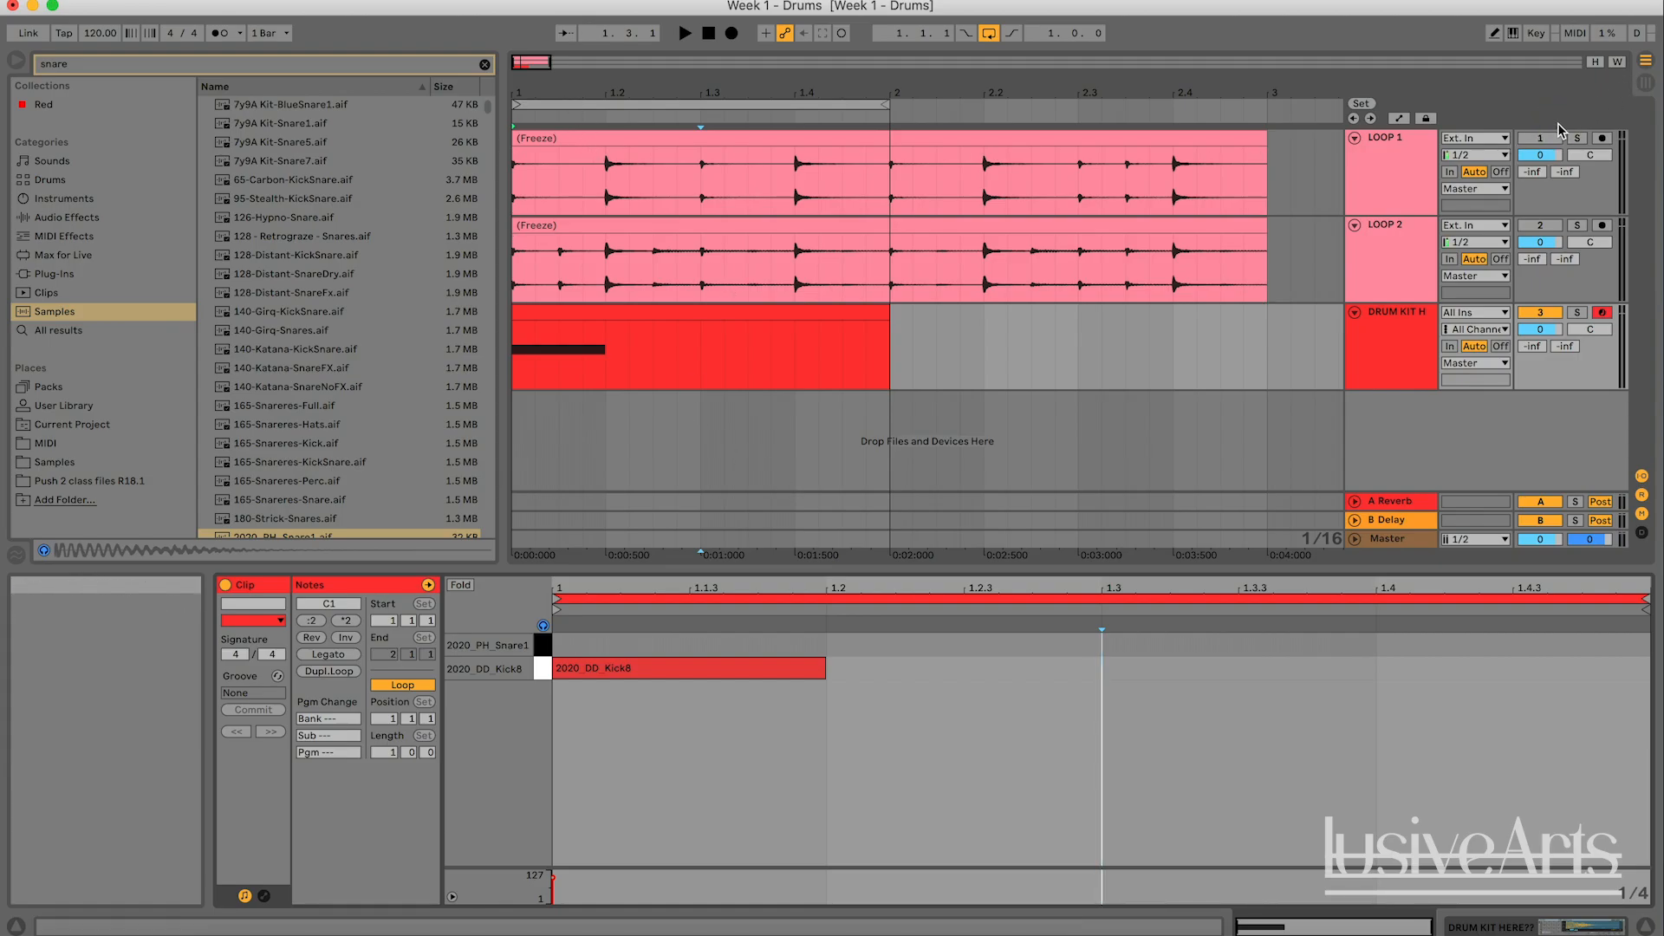
pyautogui.click(1544, 313)
pyautogui.press('space')
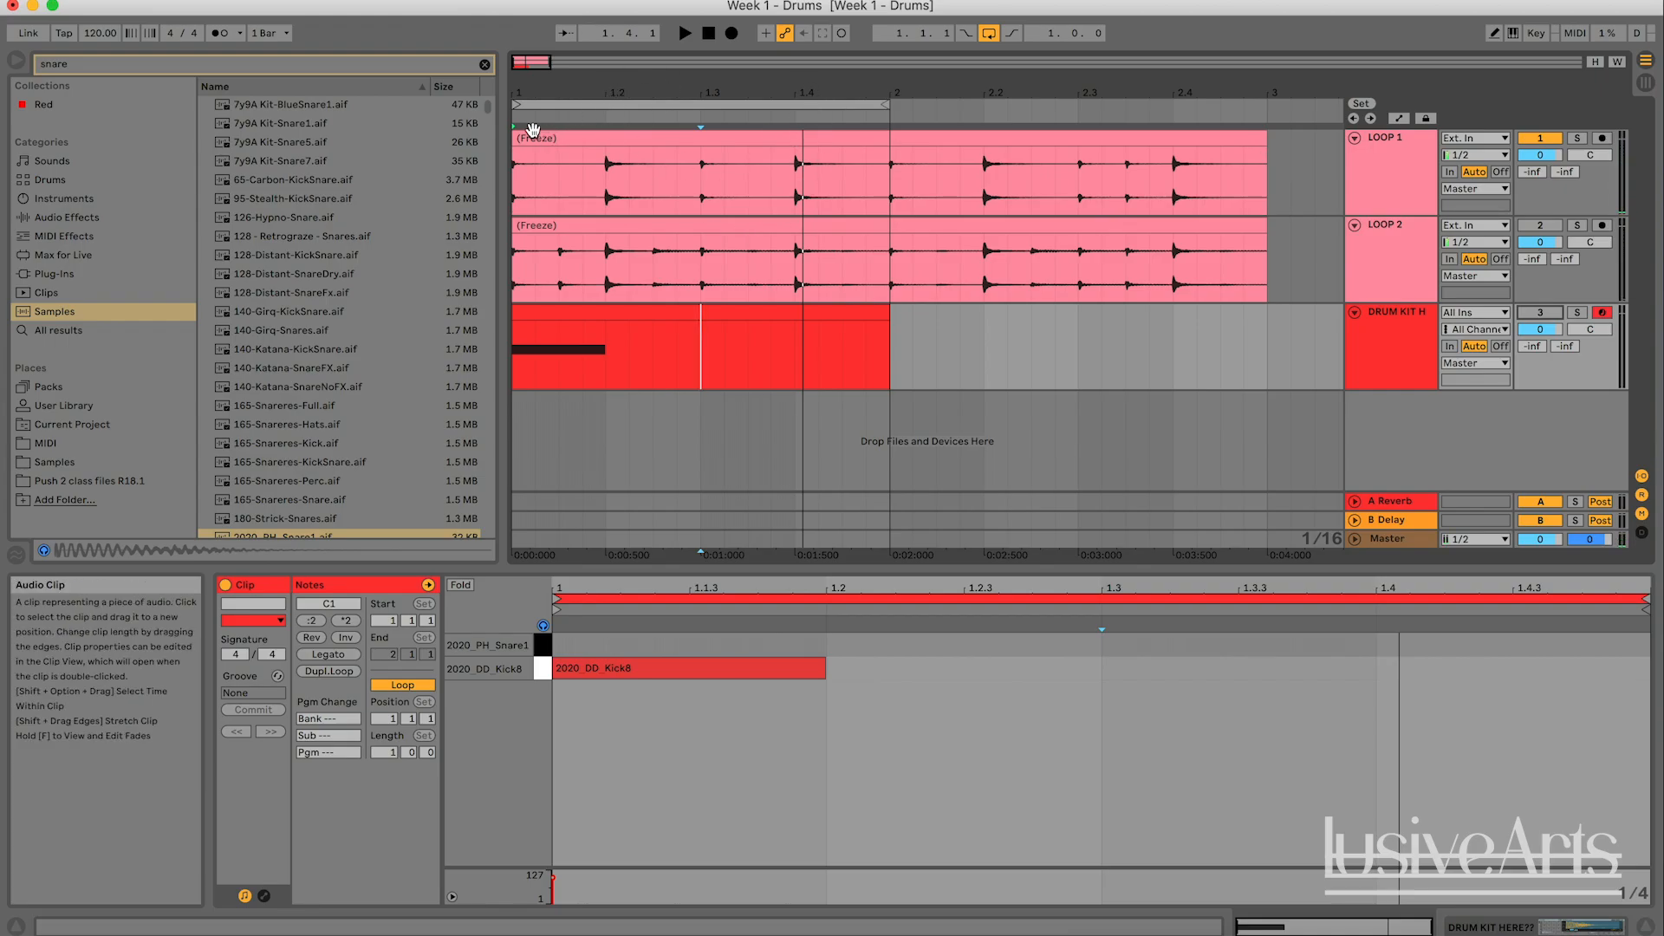
pyautogui.click(684, 671)
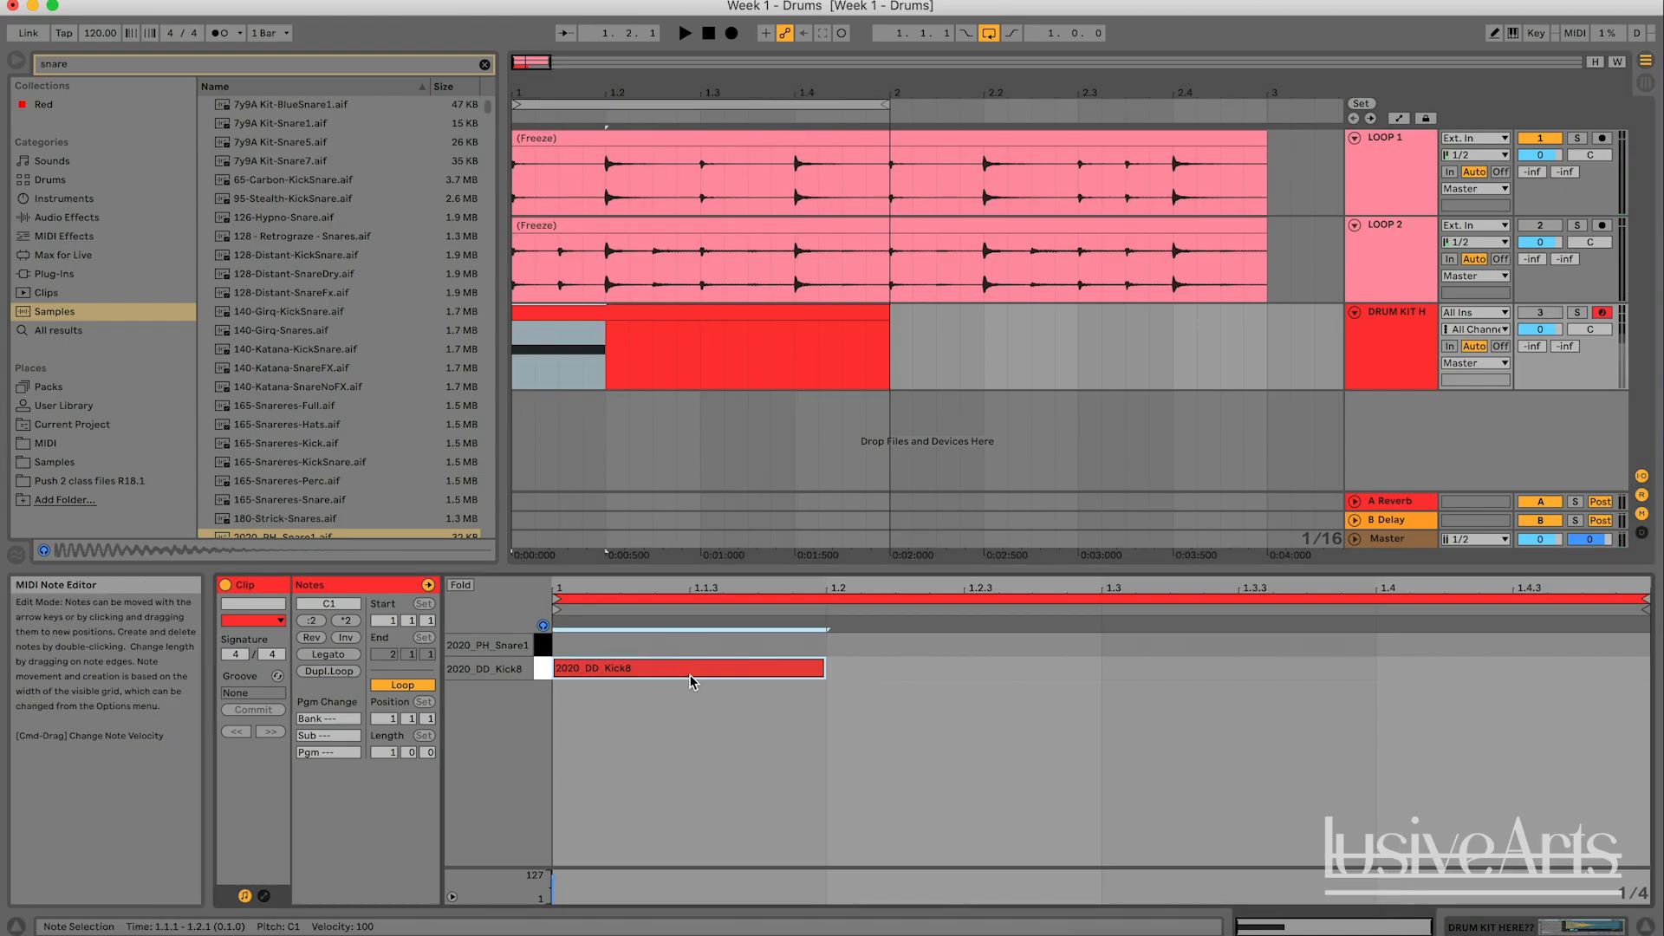
pyautogui.click(920, 756)
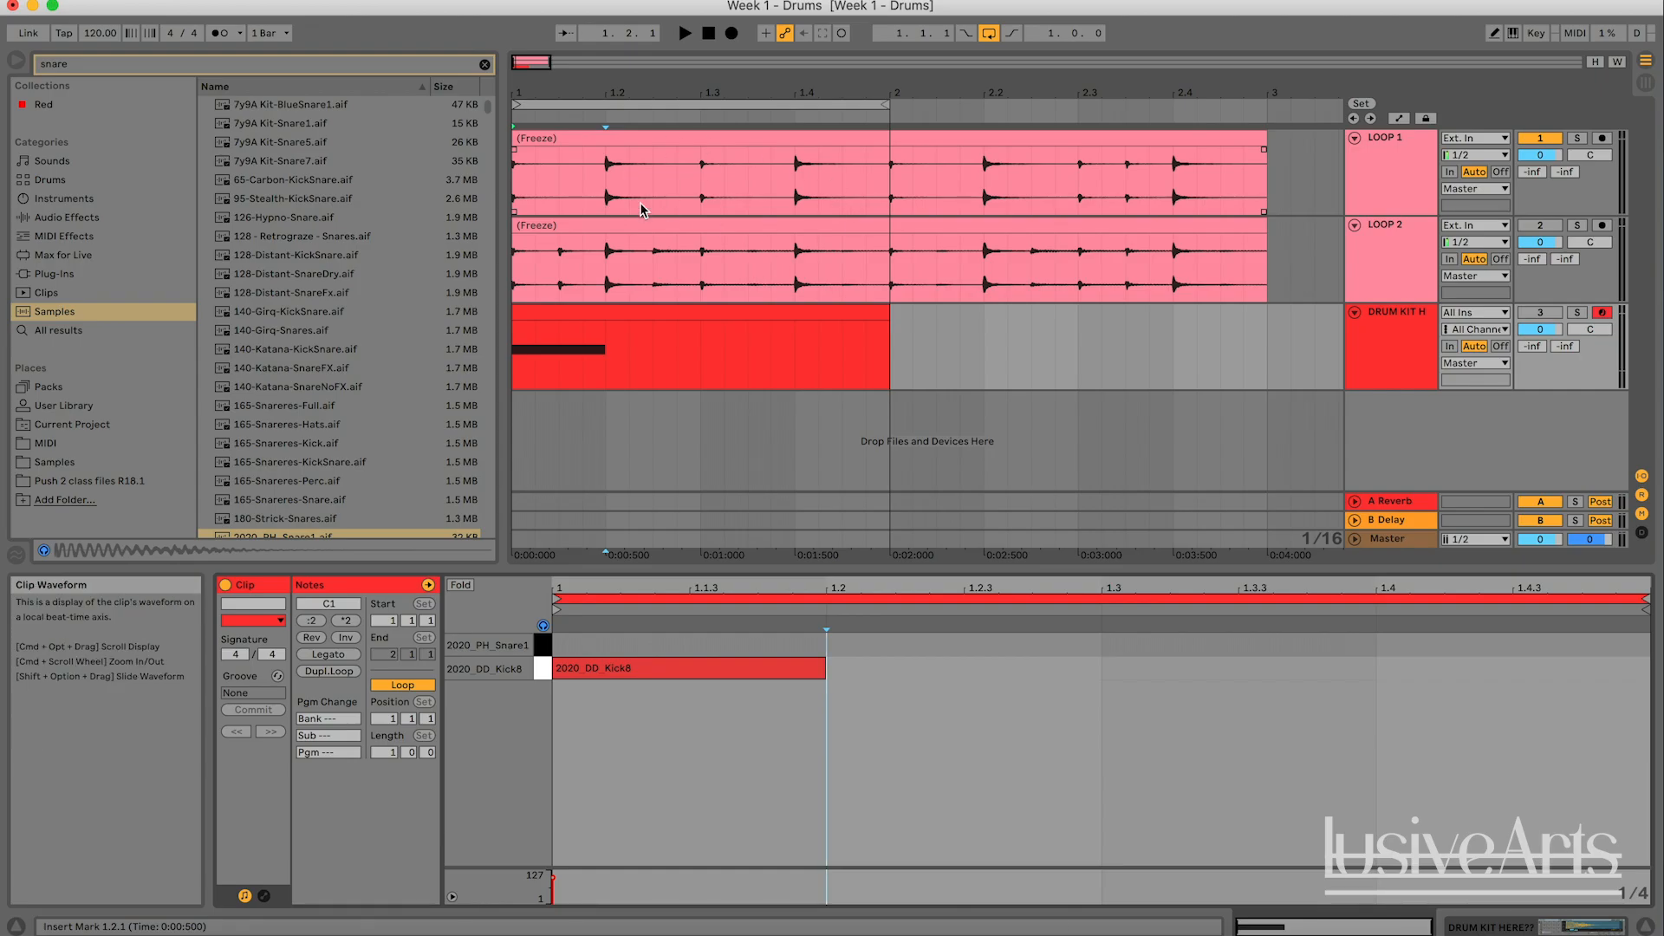
# - Reactivate the drum kit track, select its one-bar clip and audition the kick note at 1.1.1
pyautogui.click(1542, 313)
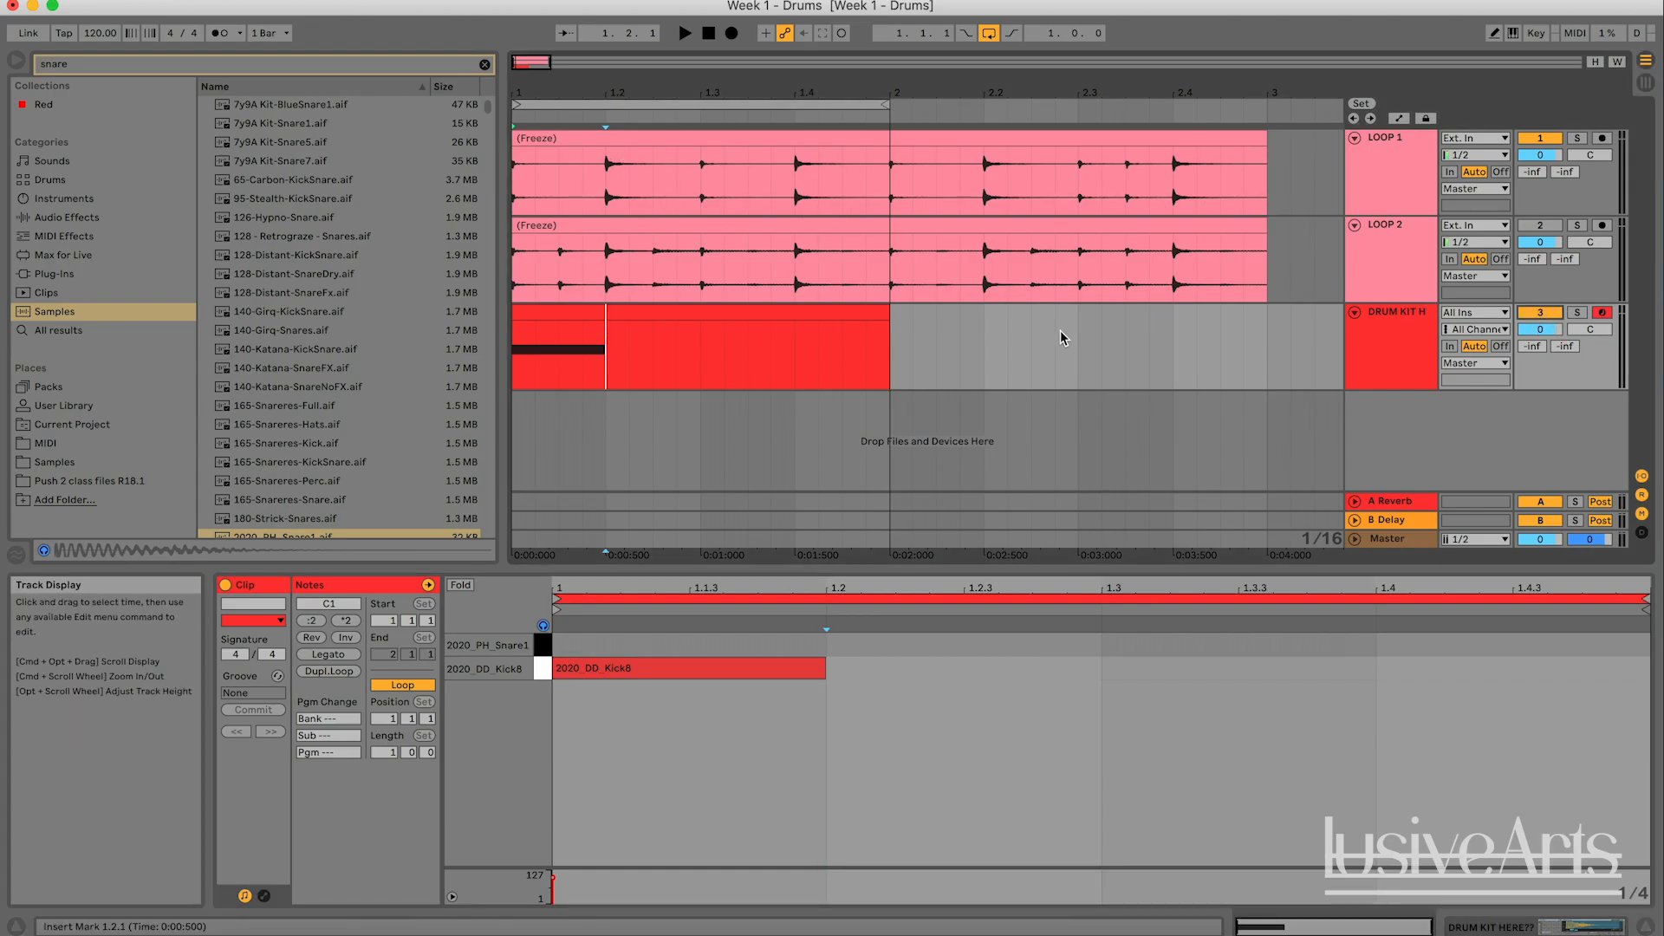
pyautogui.click(745, 313)
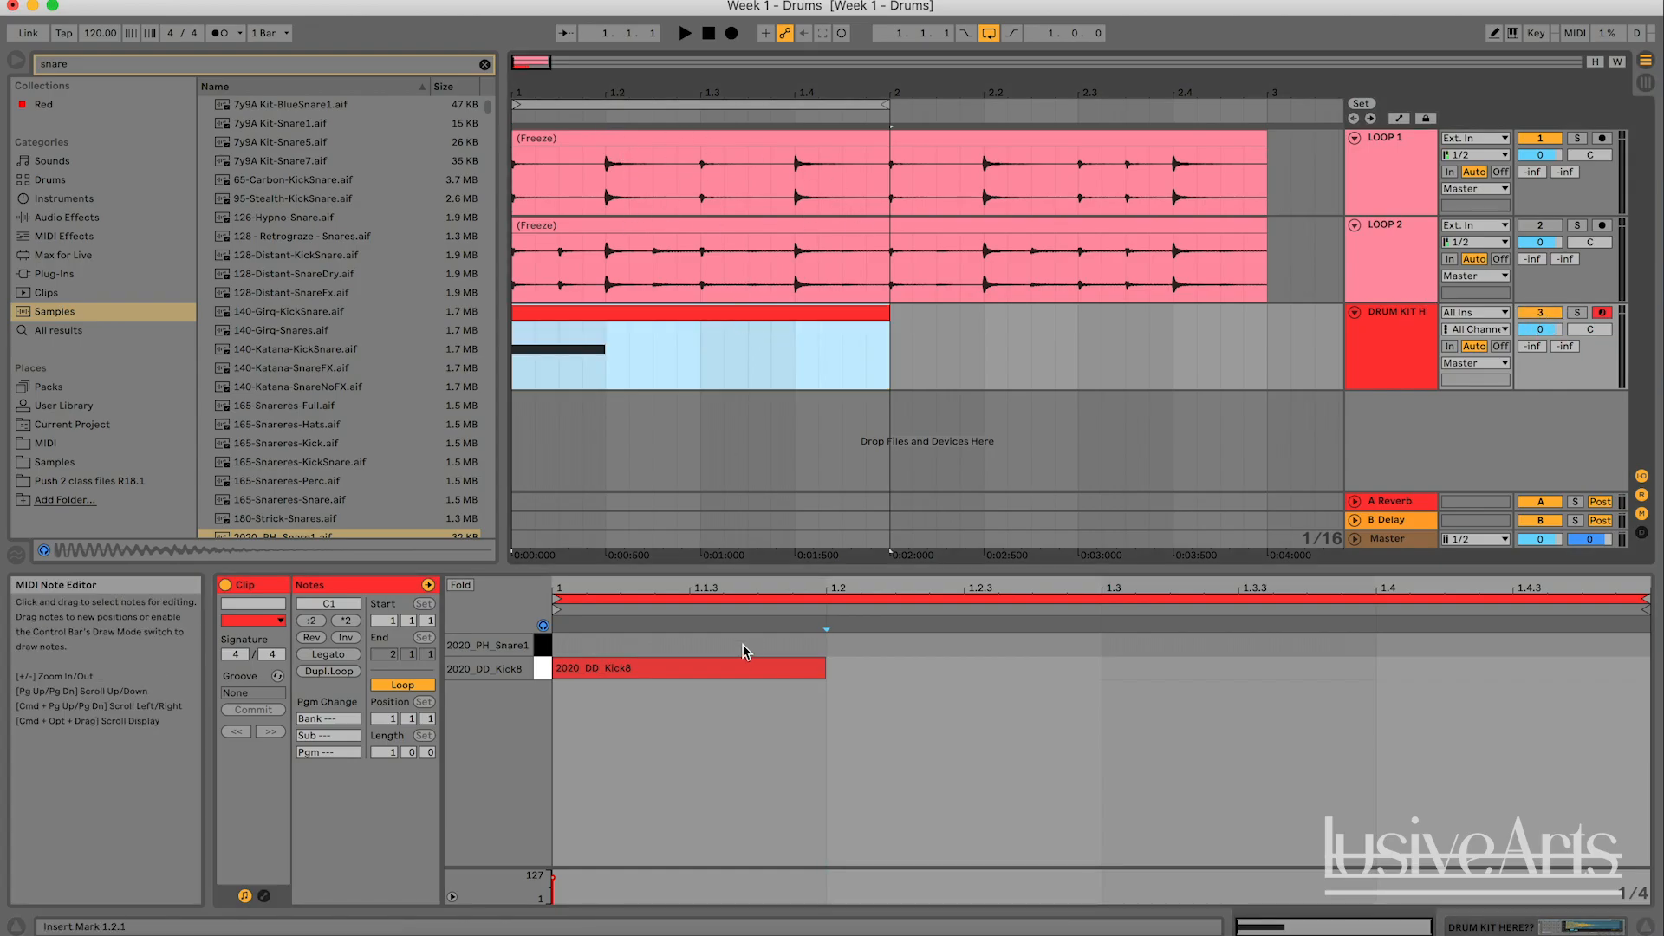
pyautogui.click(723, 672)
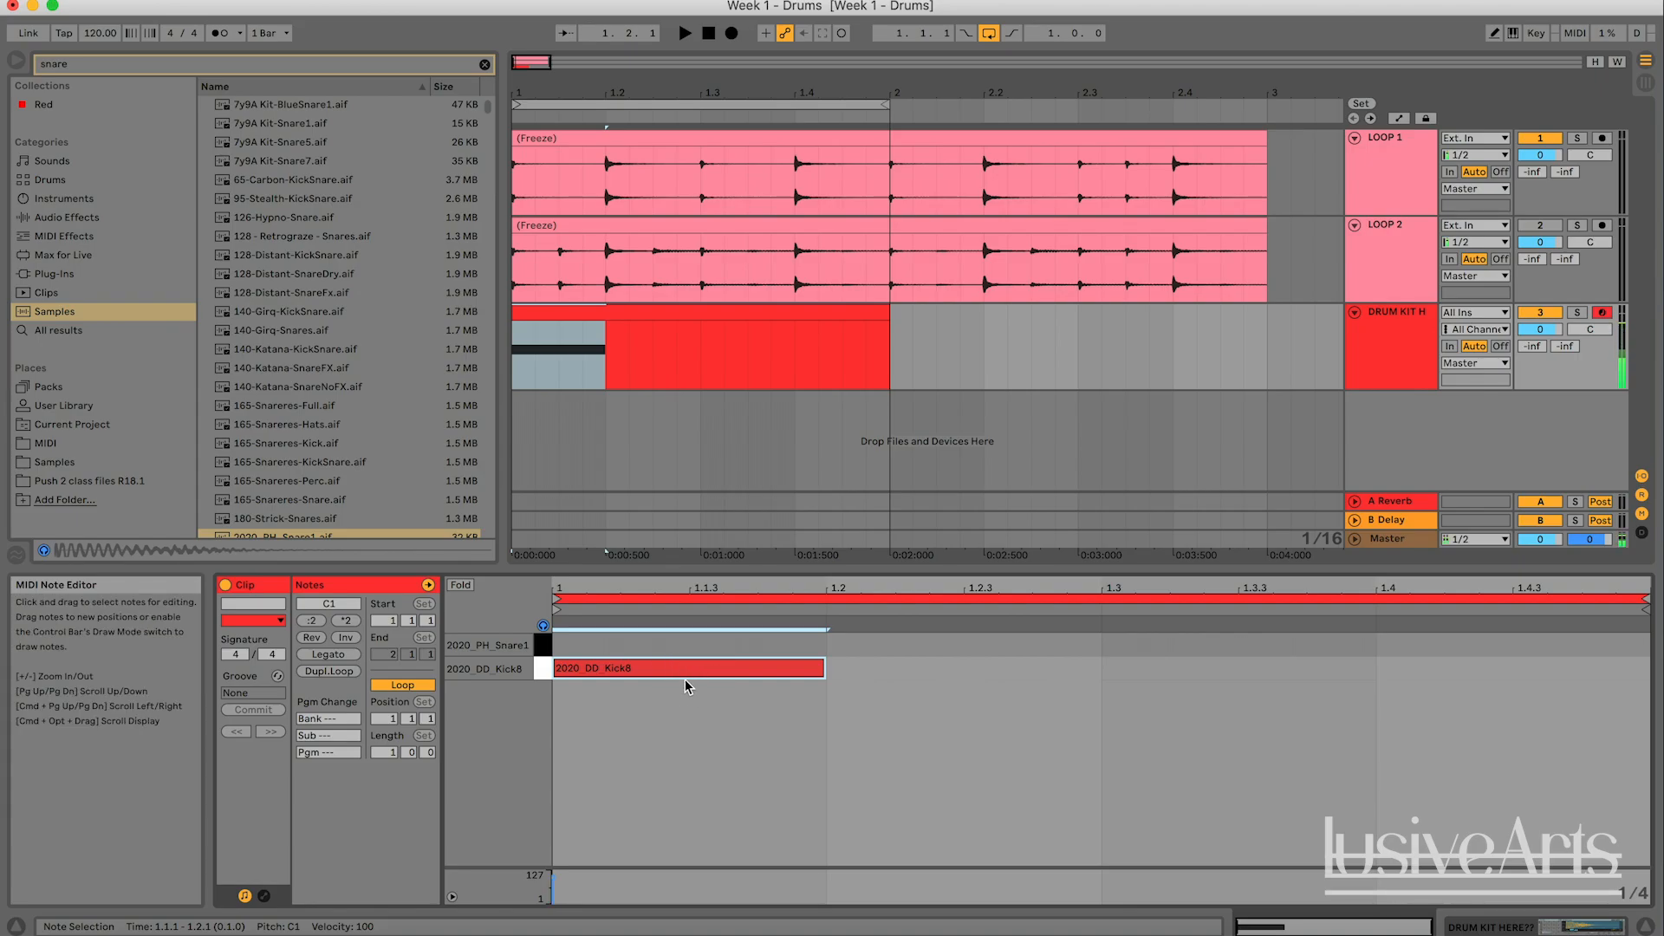
pyautogui.click(832, 681)
pyautogui.click(767, 674)
# - Add a quarter-note kick at 1.3 and a quarter-note snare at 1.2 in the MIDI clip
pyautogui.doubleClick(1142, 676)
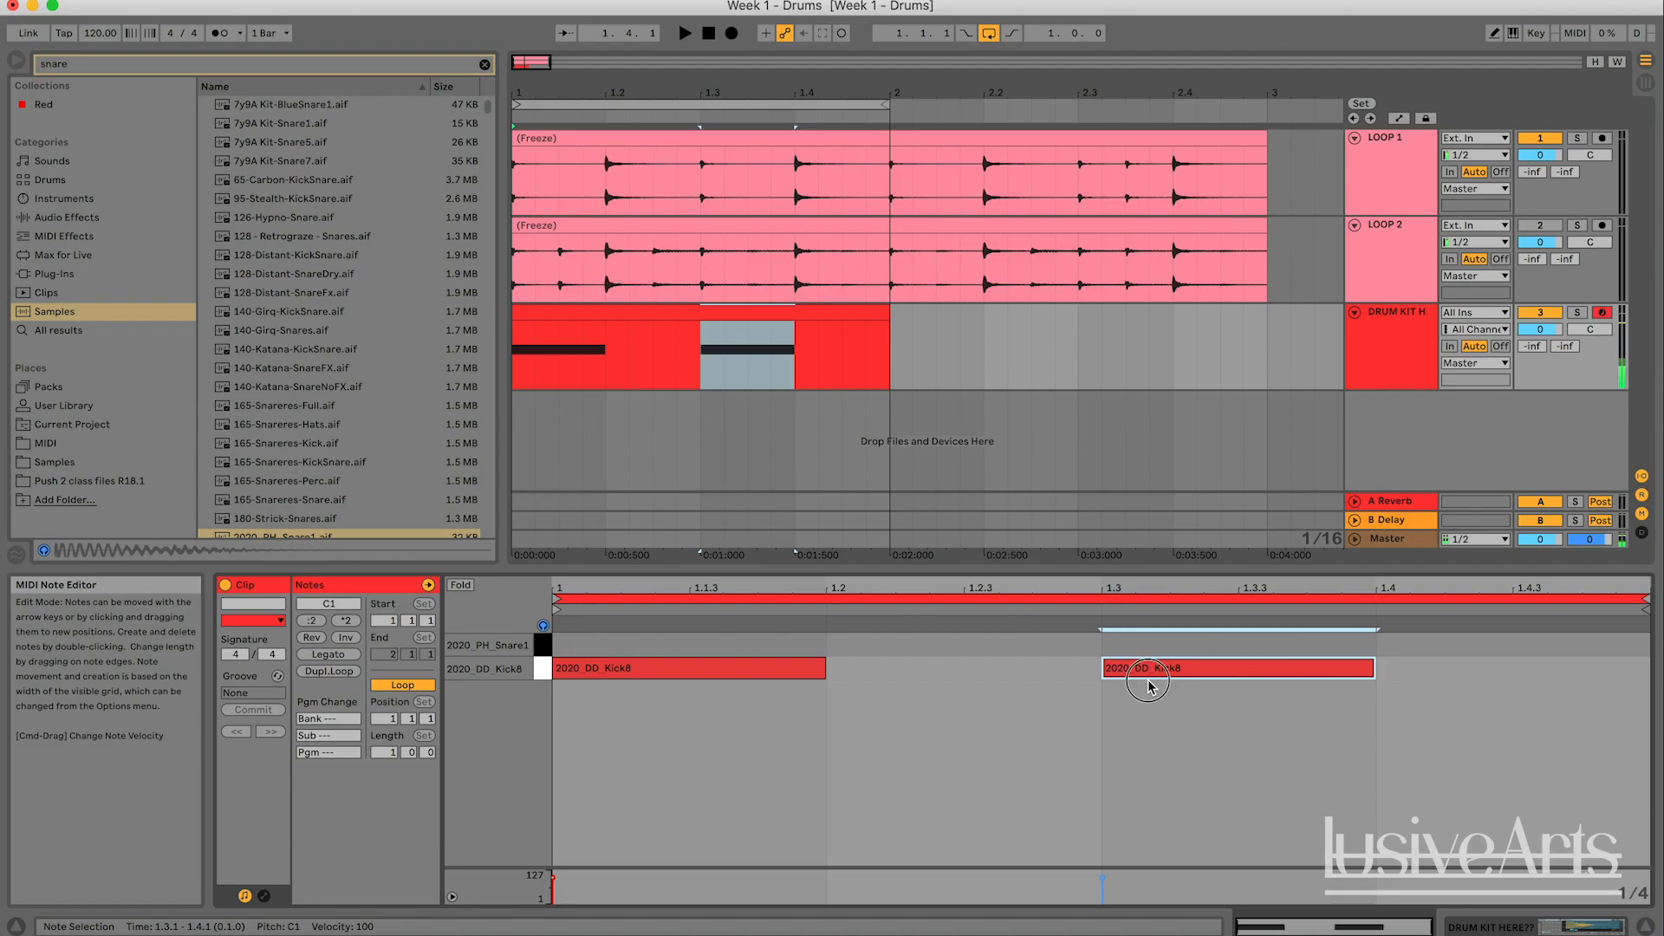
pyautogui.click(836, 690)
pyautogui.moveTo(1229, 815); pyautogui.dragTo(1230, 667)
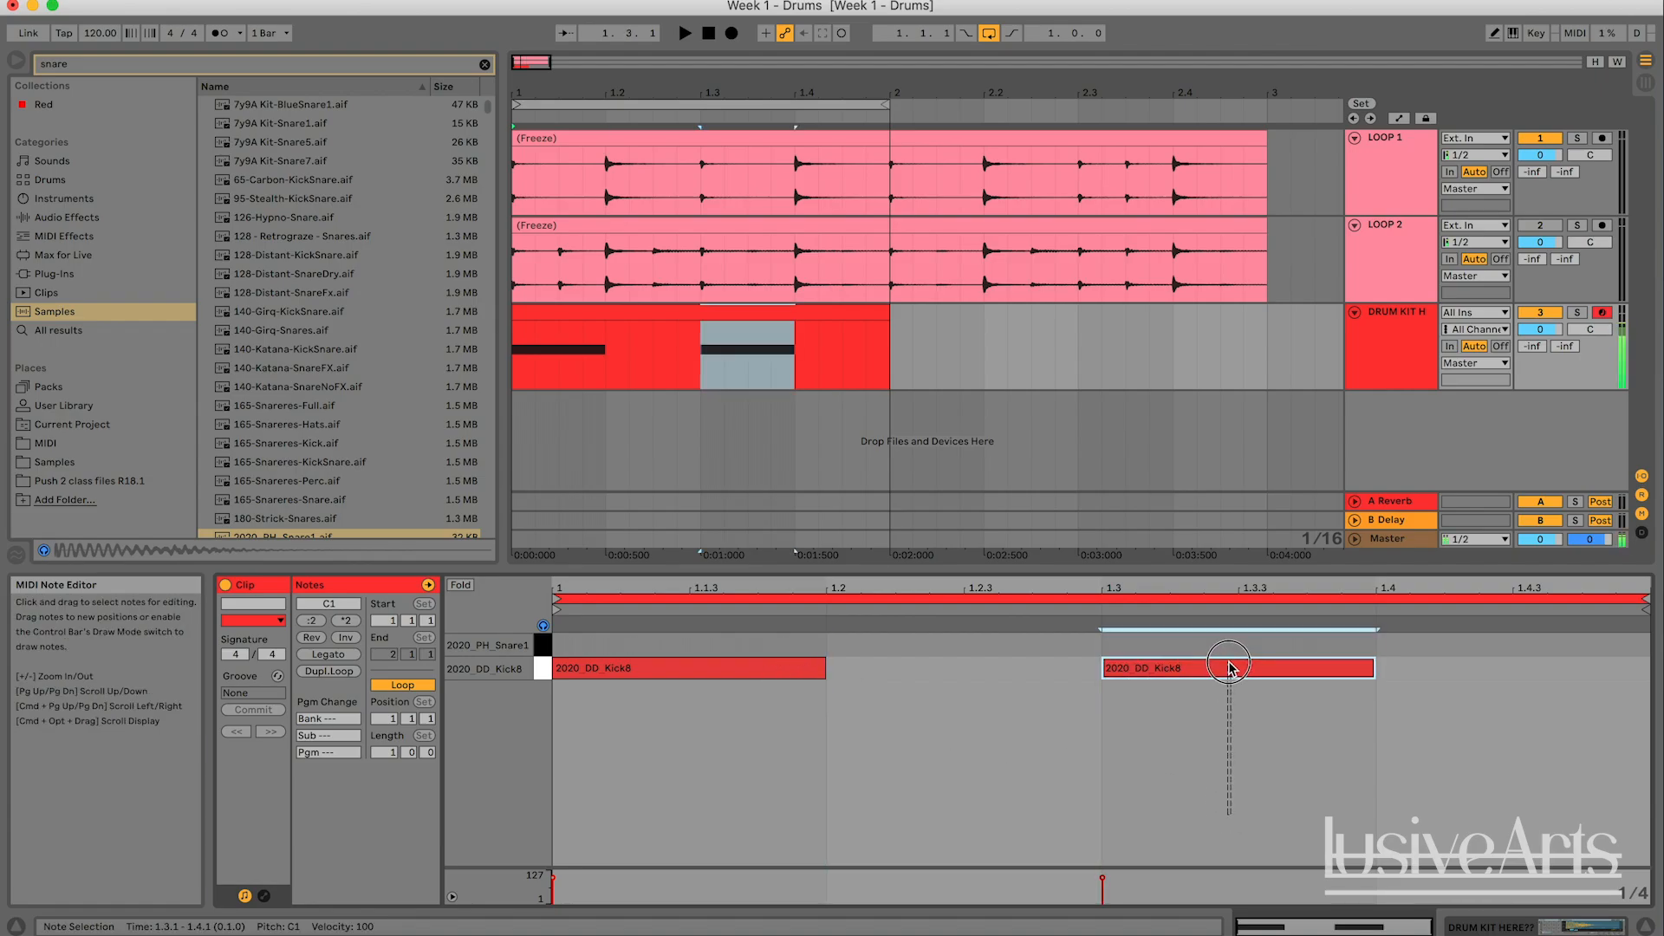
pyautogui.click(1198, 734)
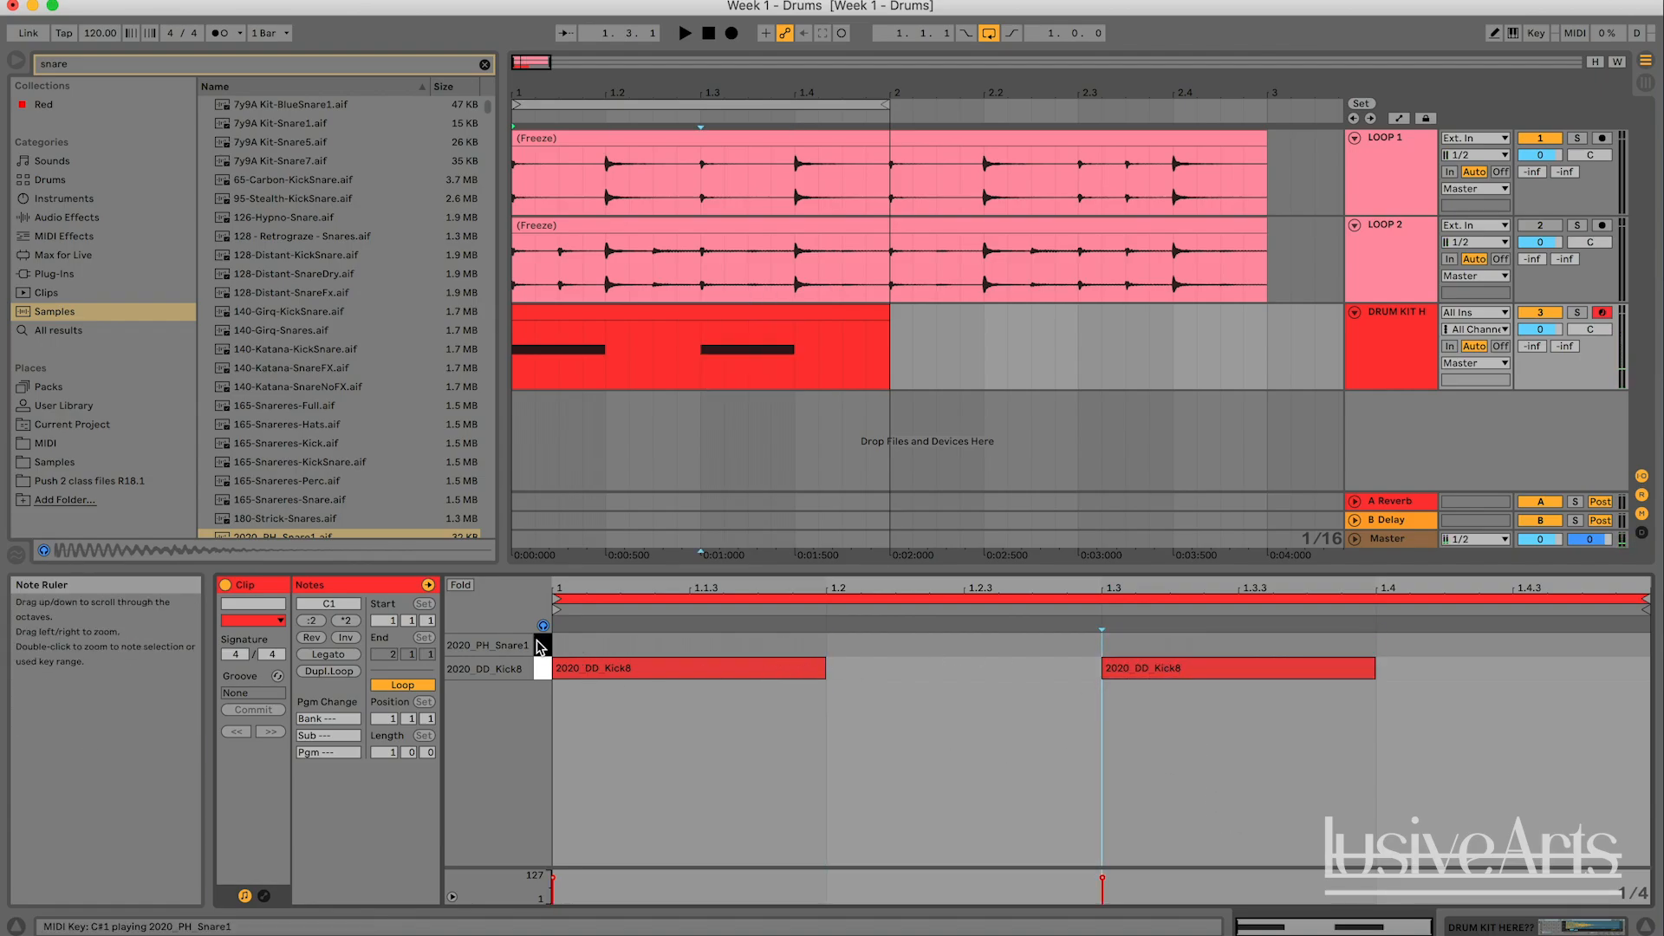
pyautogui.doubleClick(858, 643)
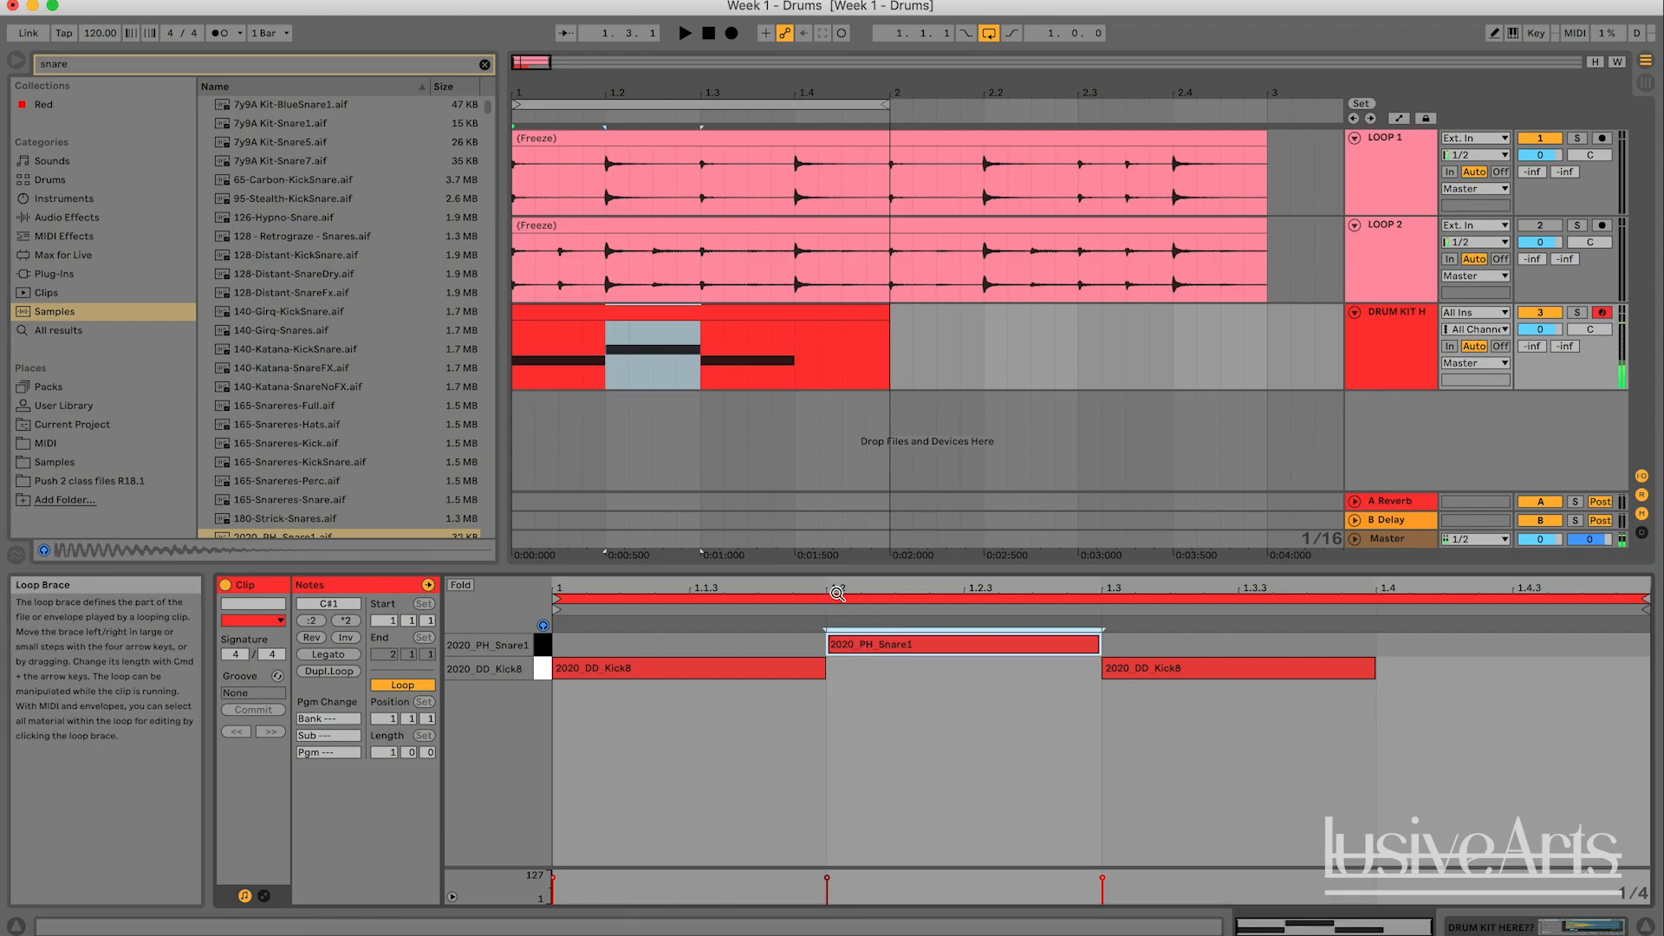
# - Add a quarter-note snare at 1.4, deactivate the LOOP 1 track and play the drum kit clip on its own
pyautogui.doubleClick(1423, 645)
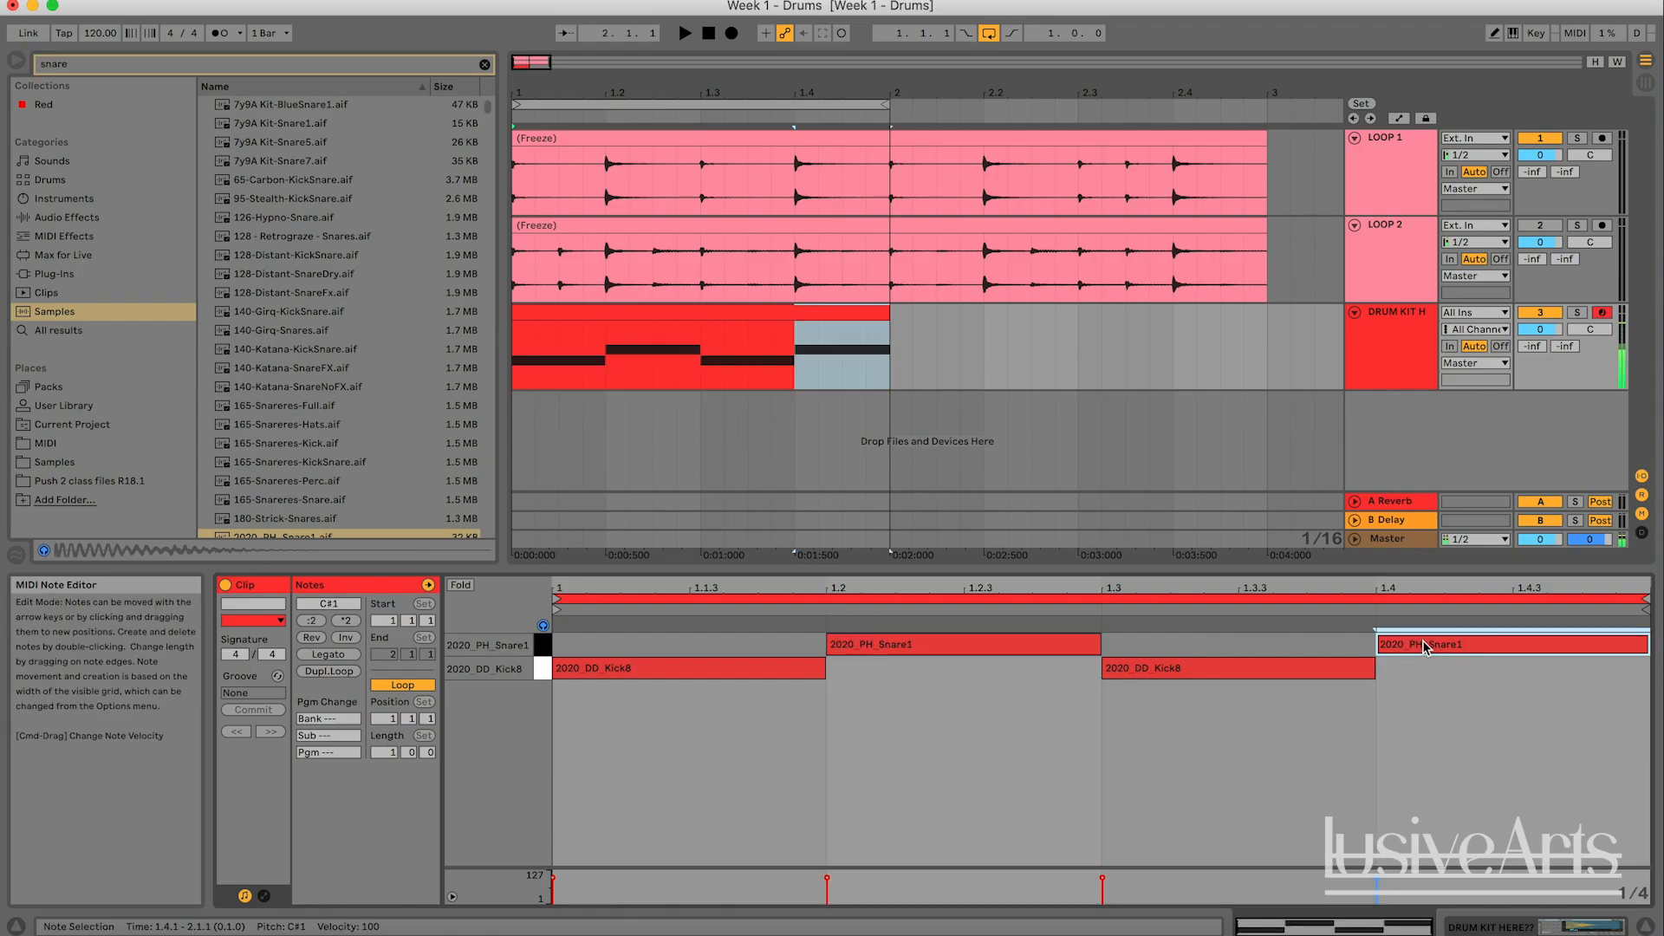
pyautogui.click(1540, 138)
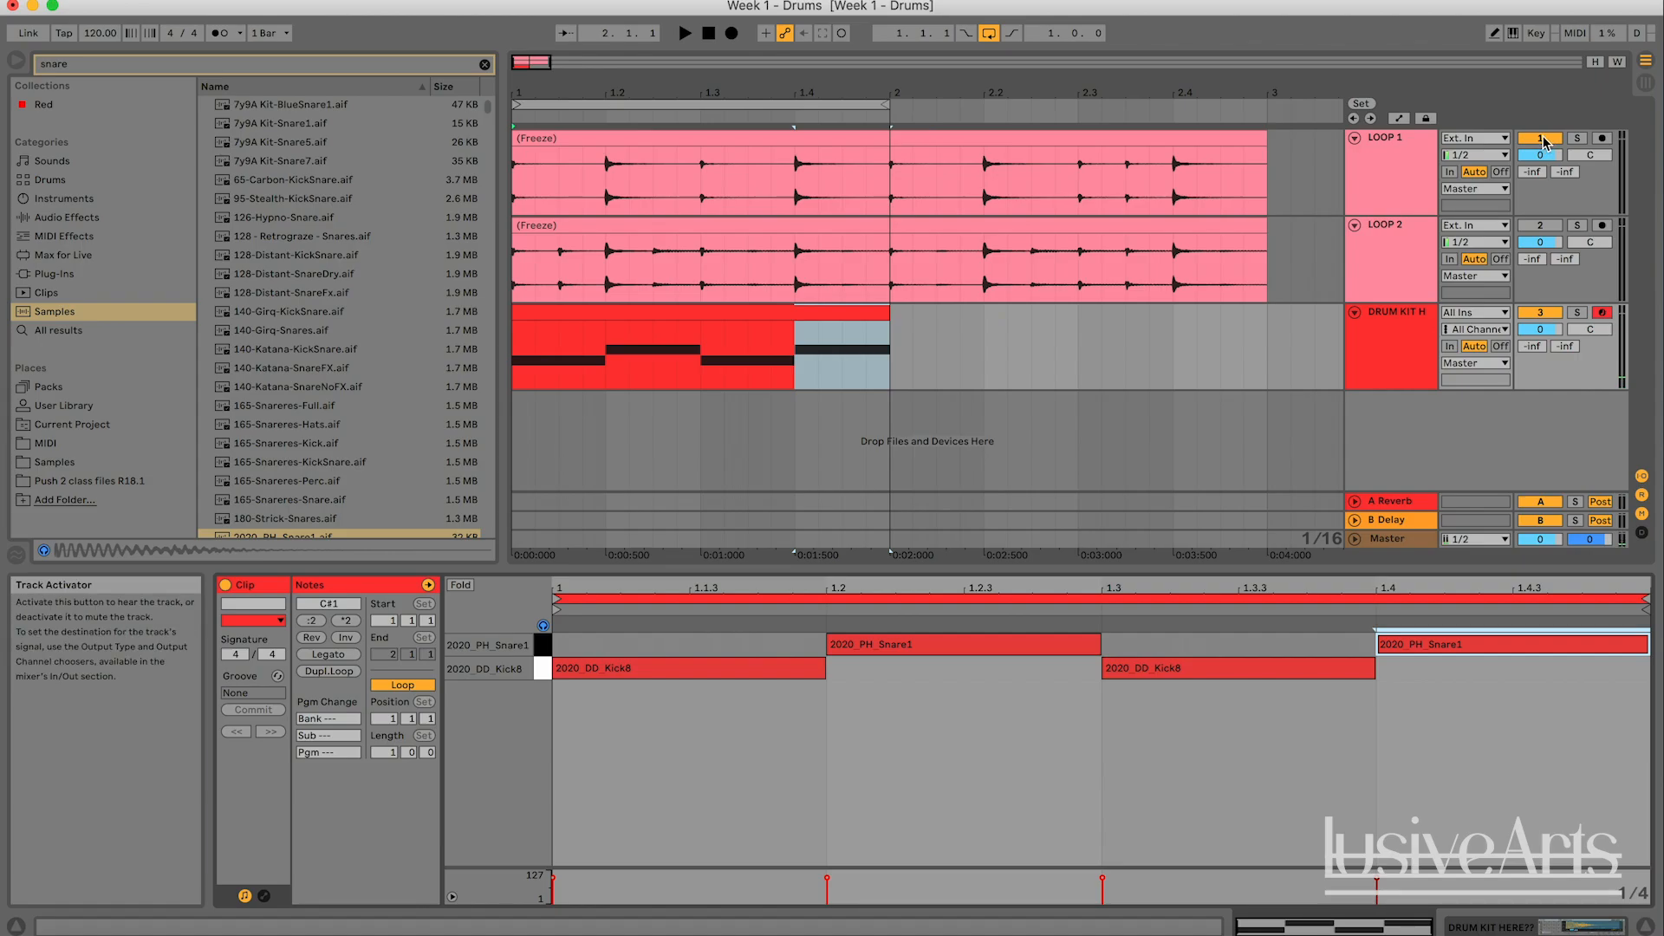
pyautogui.press('space')
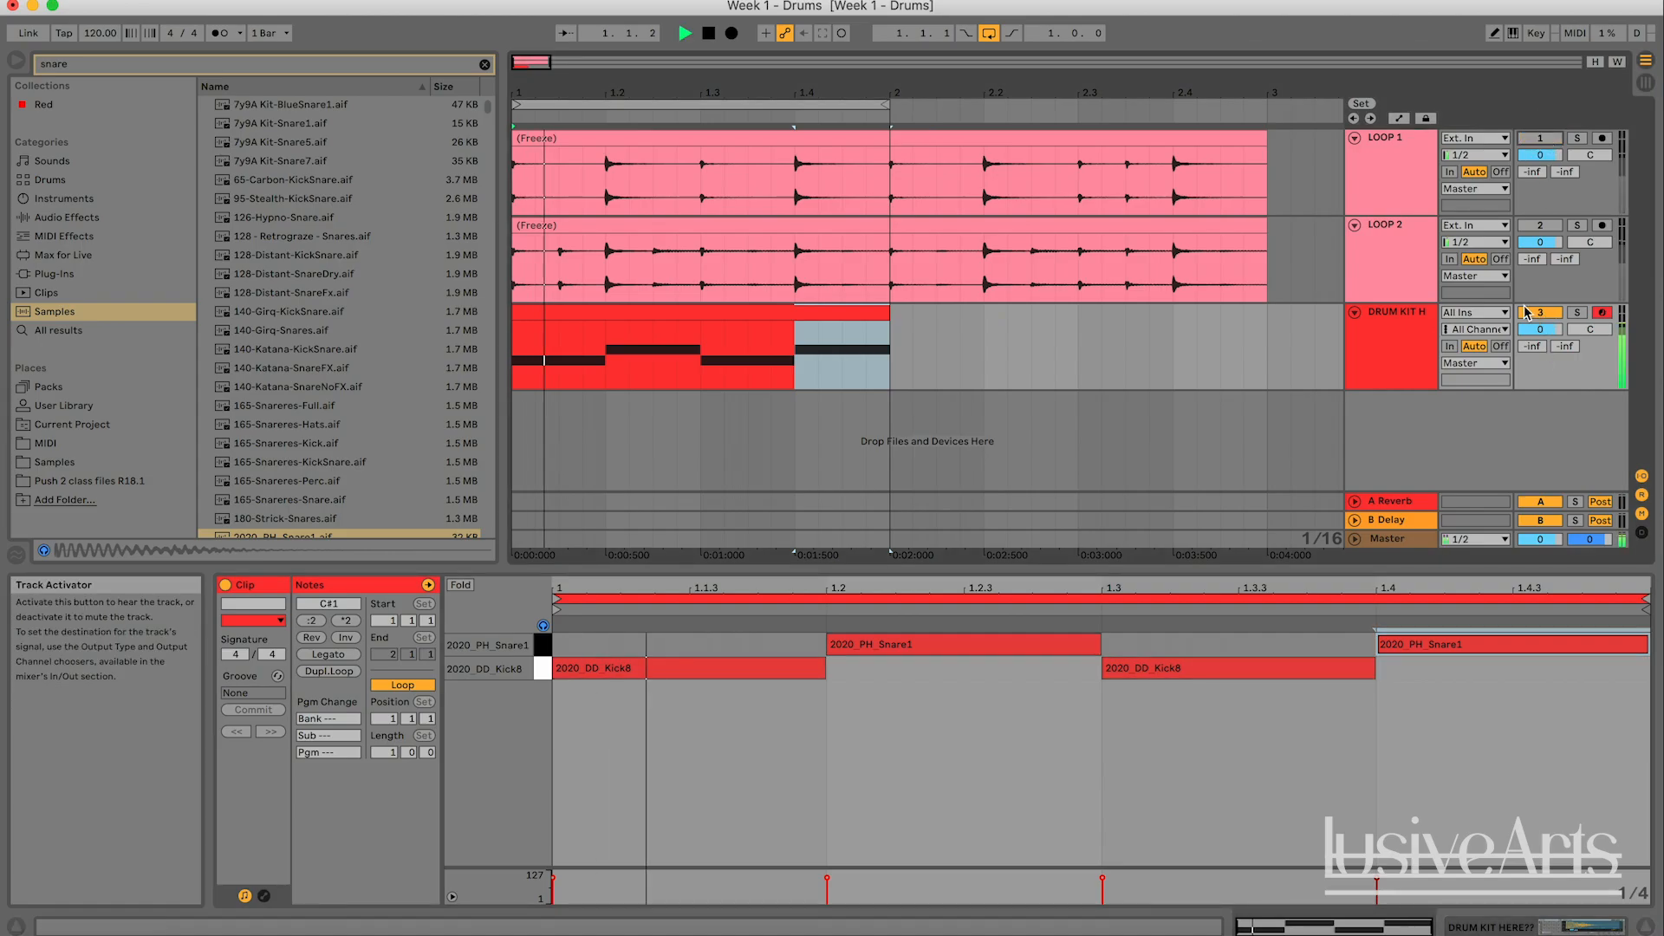
# - Reactivate the LOOP 1 track and compare it with the drum kit by switching the kit track off and on during playback
pyautogui.click(1550, 141)
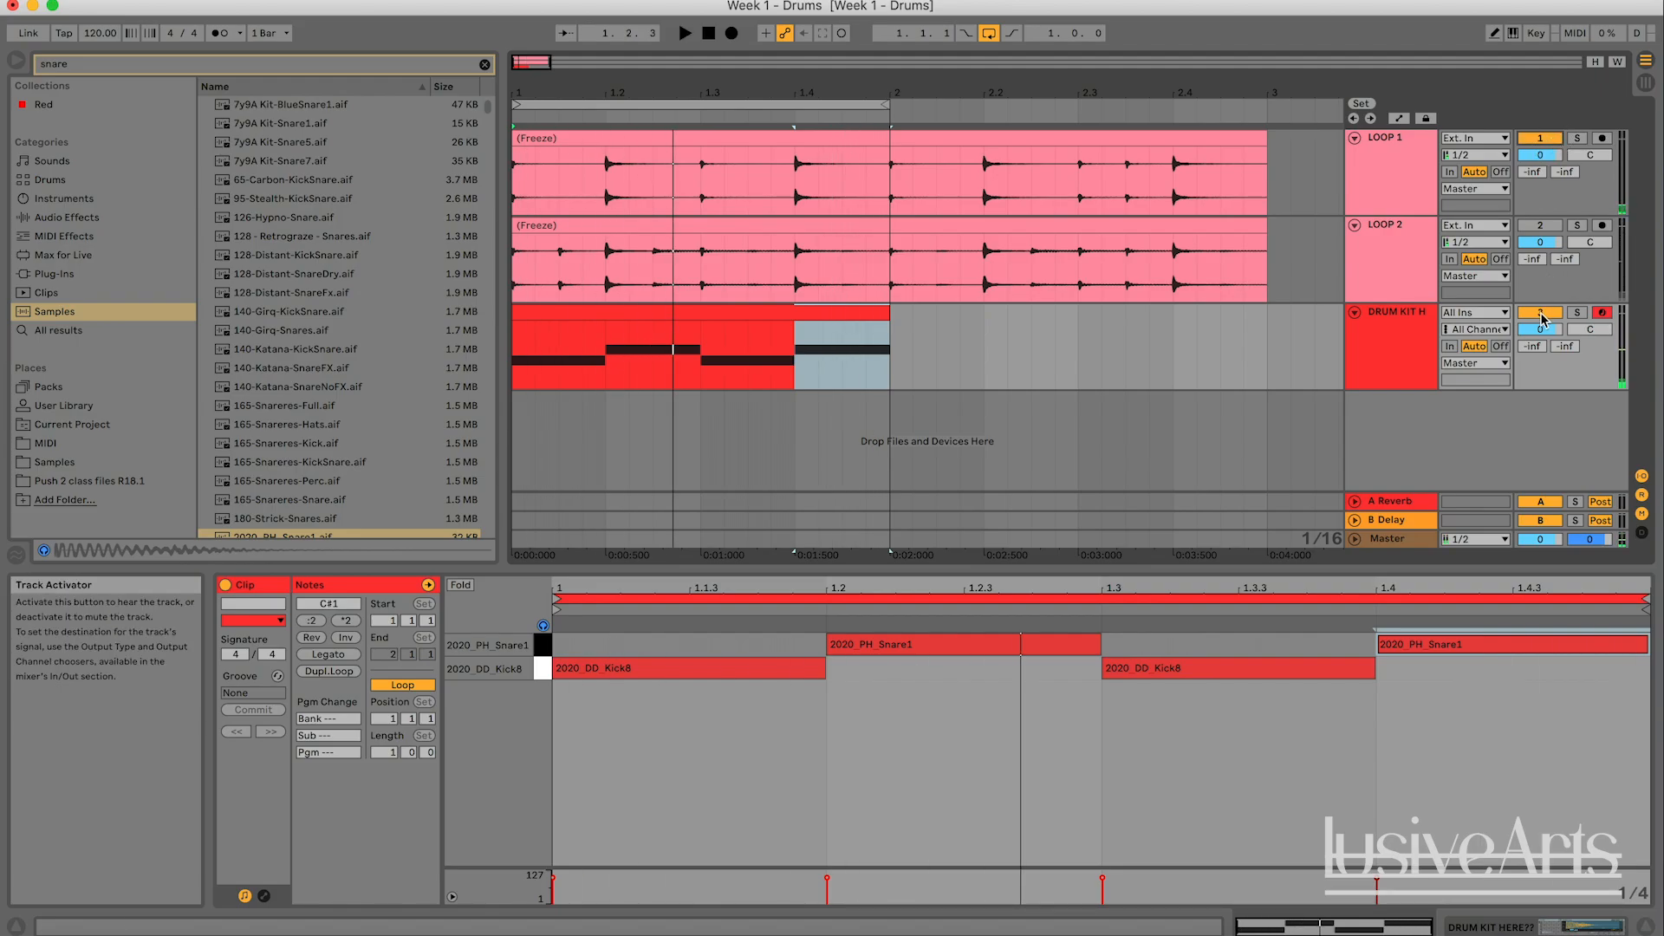
pyautogui.click(1539, 312)
pyautogui.click(1523, 281)
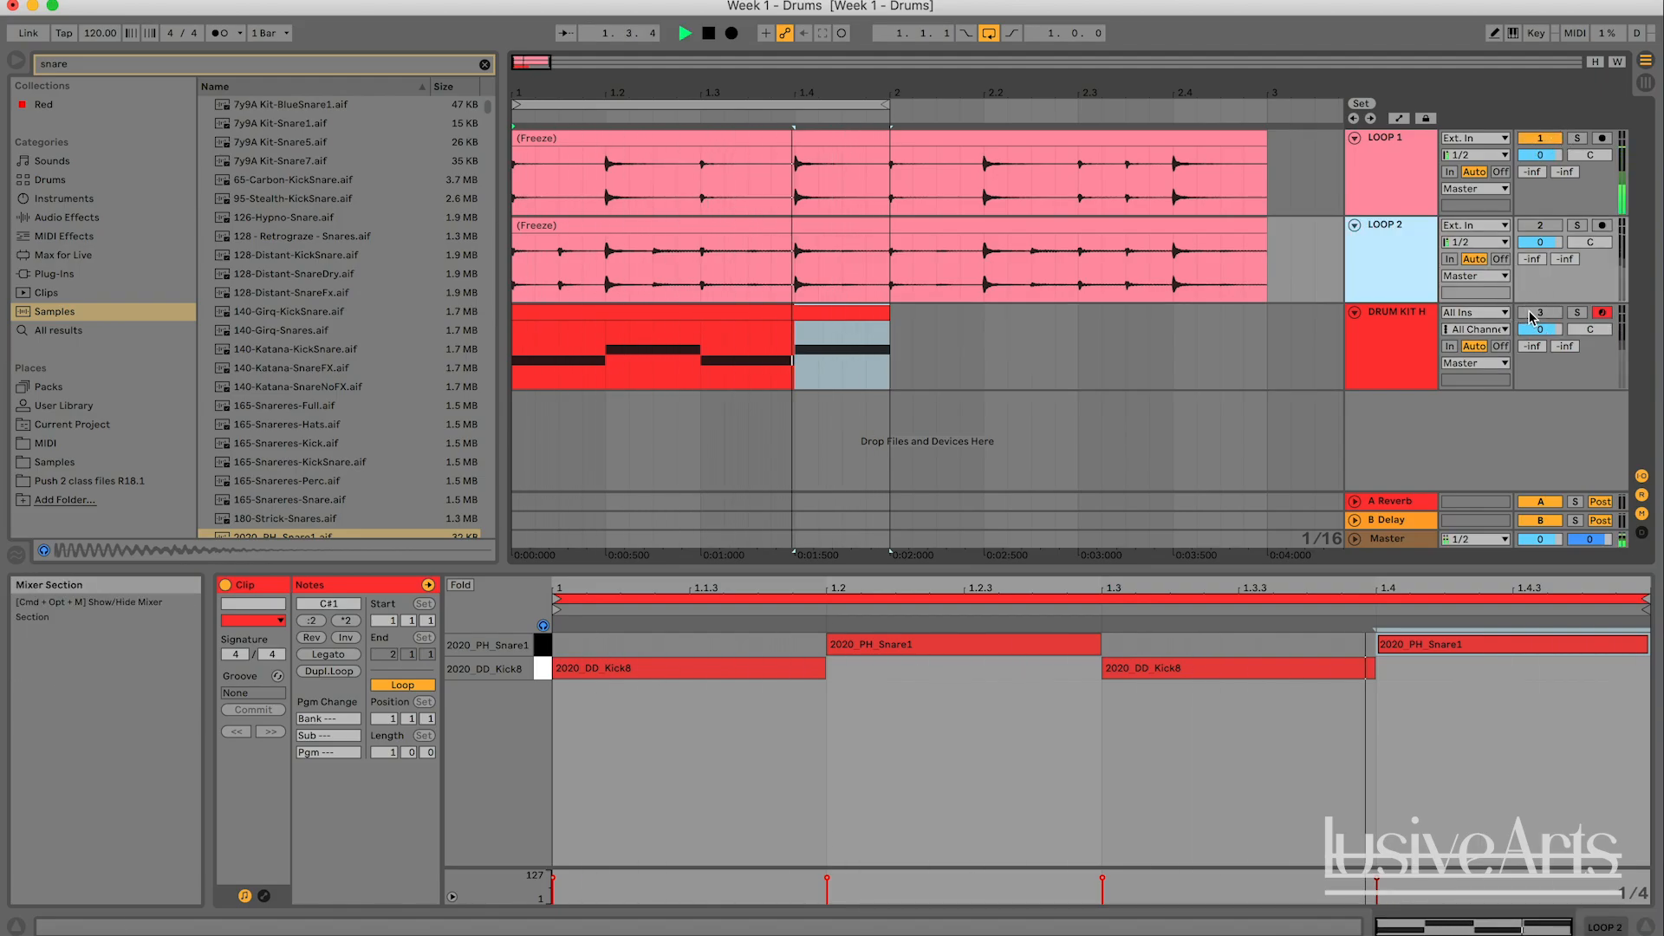
pyautogui.click(1533, 314)
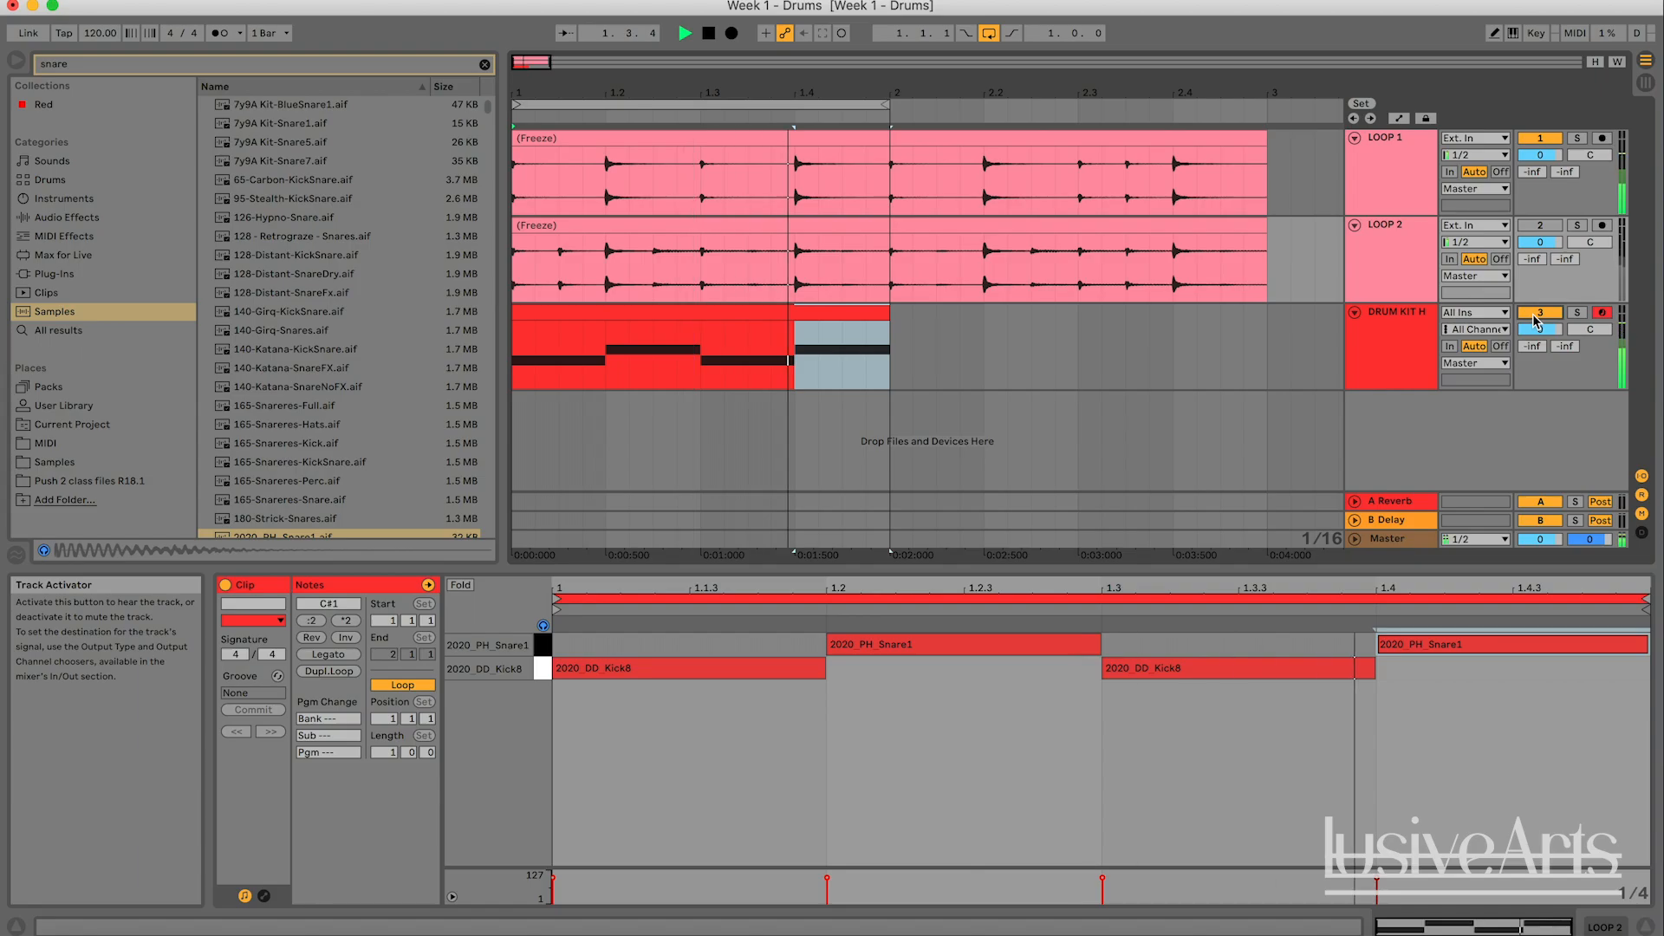
pyautogui.press('space')
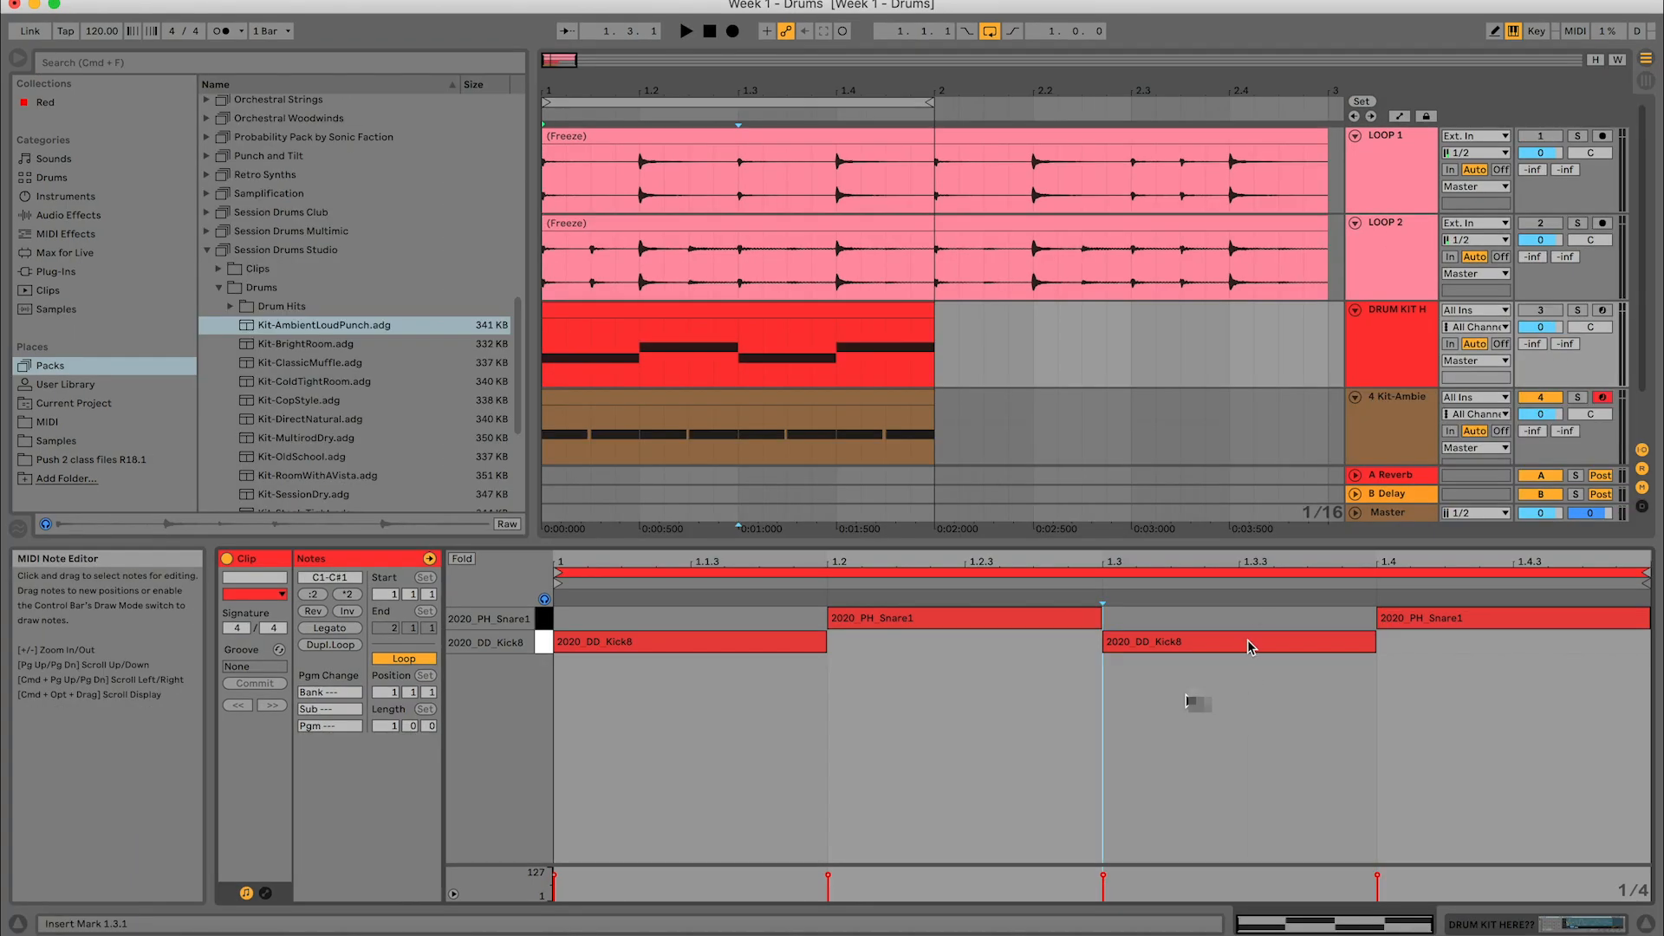
# - Select all kick and snare notes in the drum kit clip and enlarge the velocity editor
pyautogui.click(1217, 641)
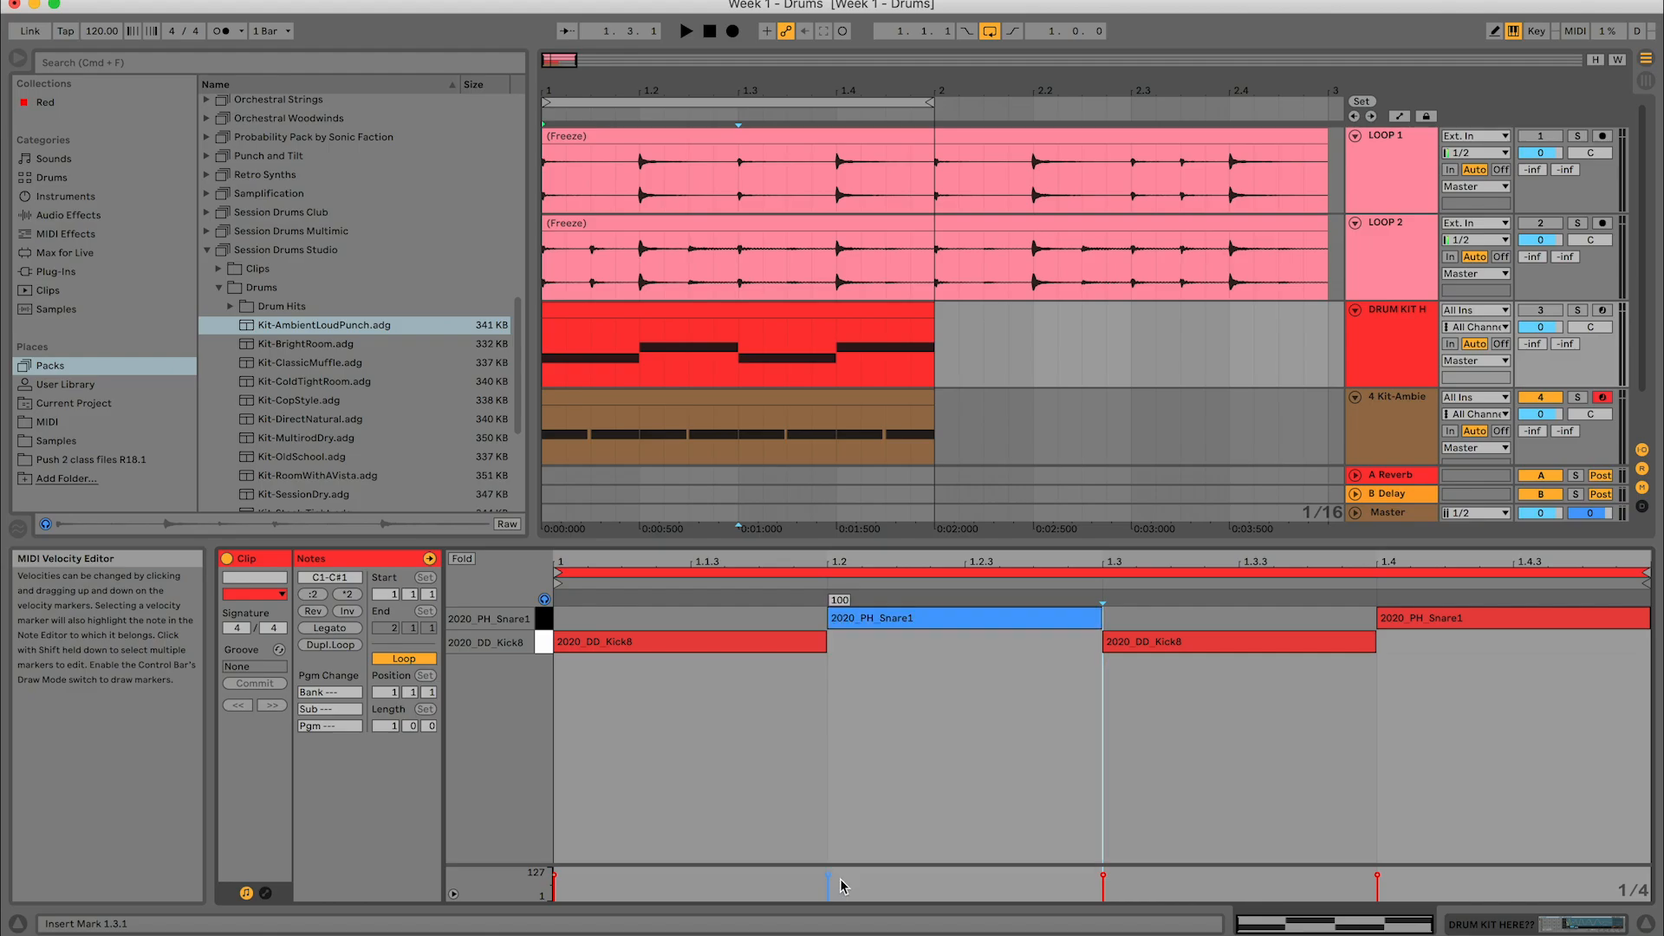
pyautogui.click(907, 842)
pyautogui.click(830, 882)
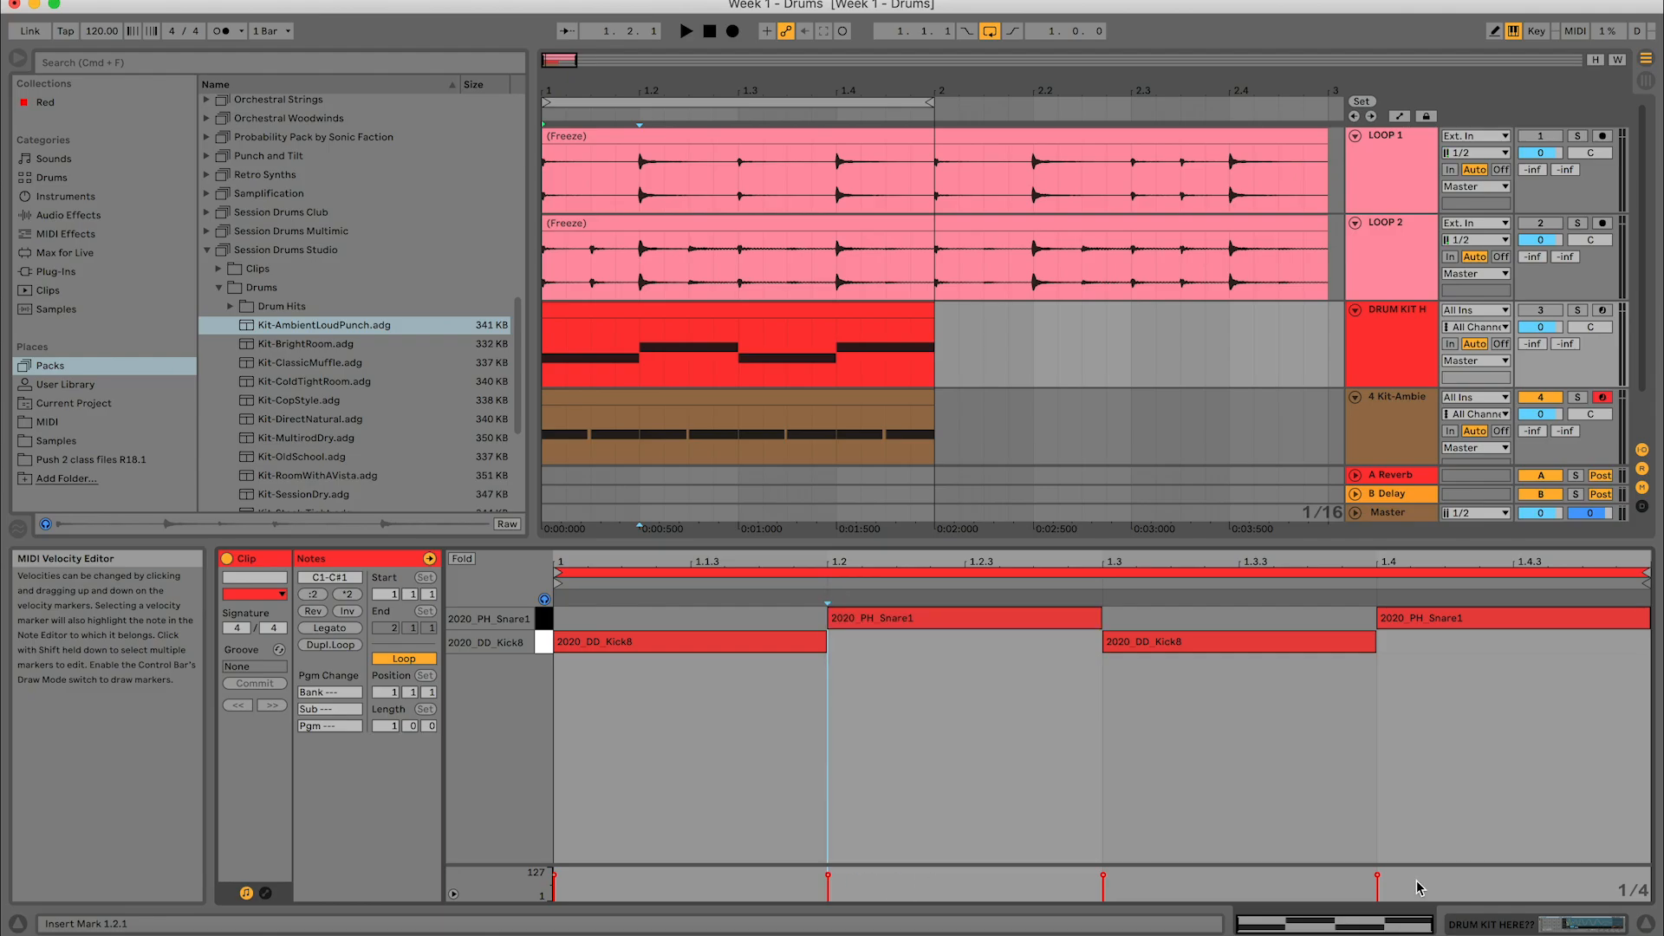
pyautogui.moveTo(1429, 889); pyautogui.dragTo(442, 770)
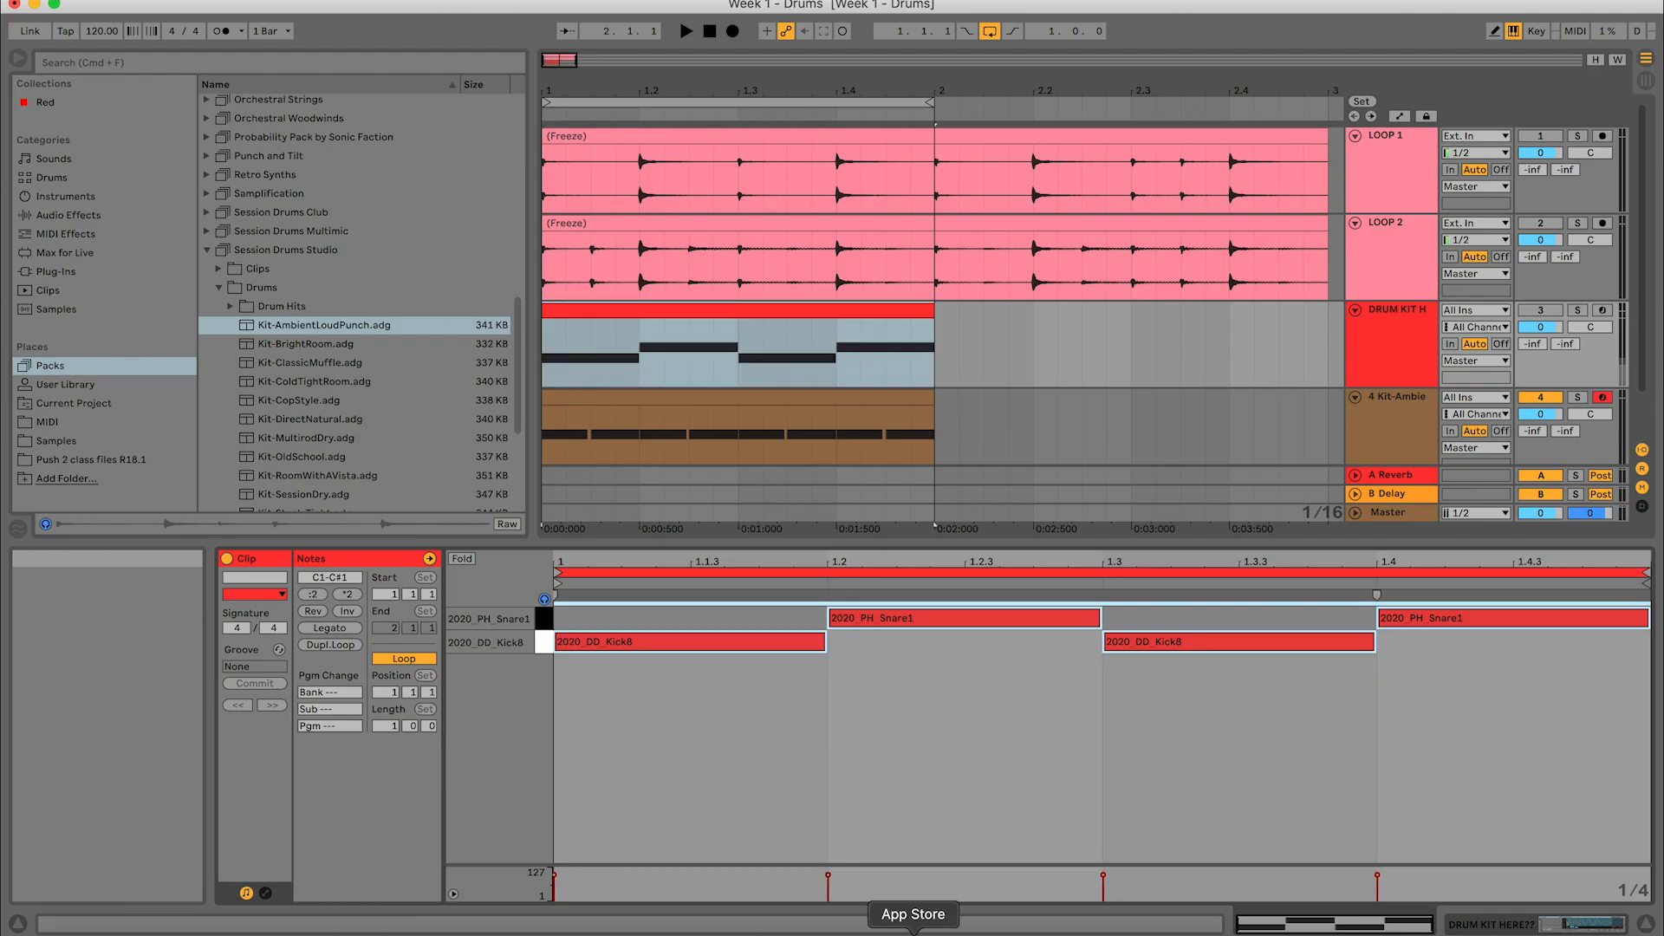
pyautogui.moveTo(893, 865); pyautogui.dragTo(929, 747)
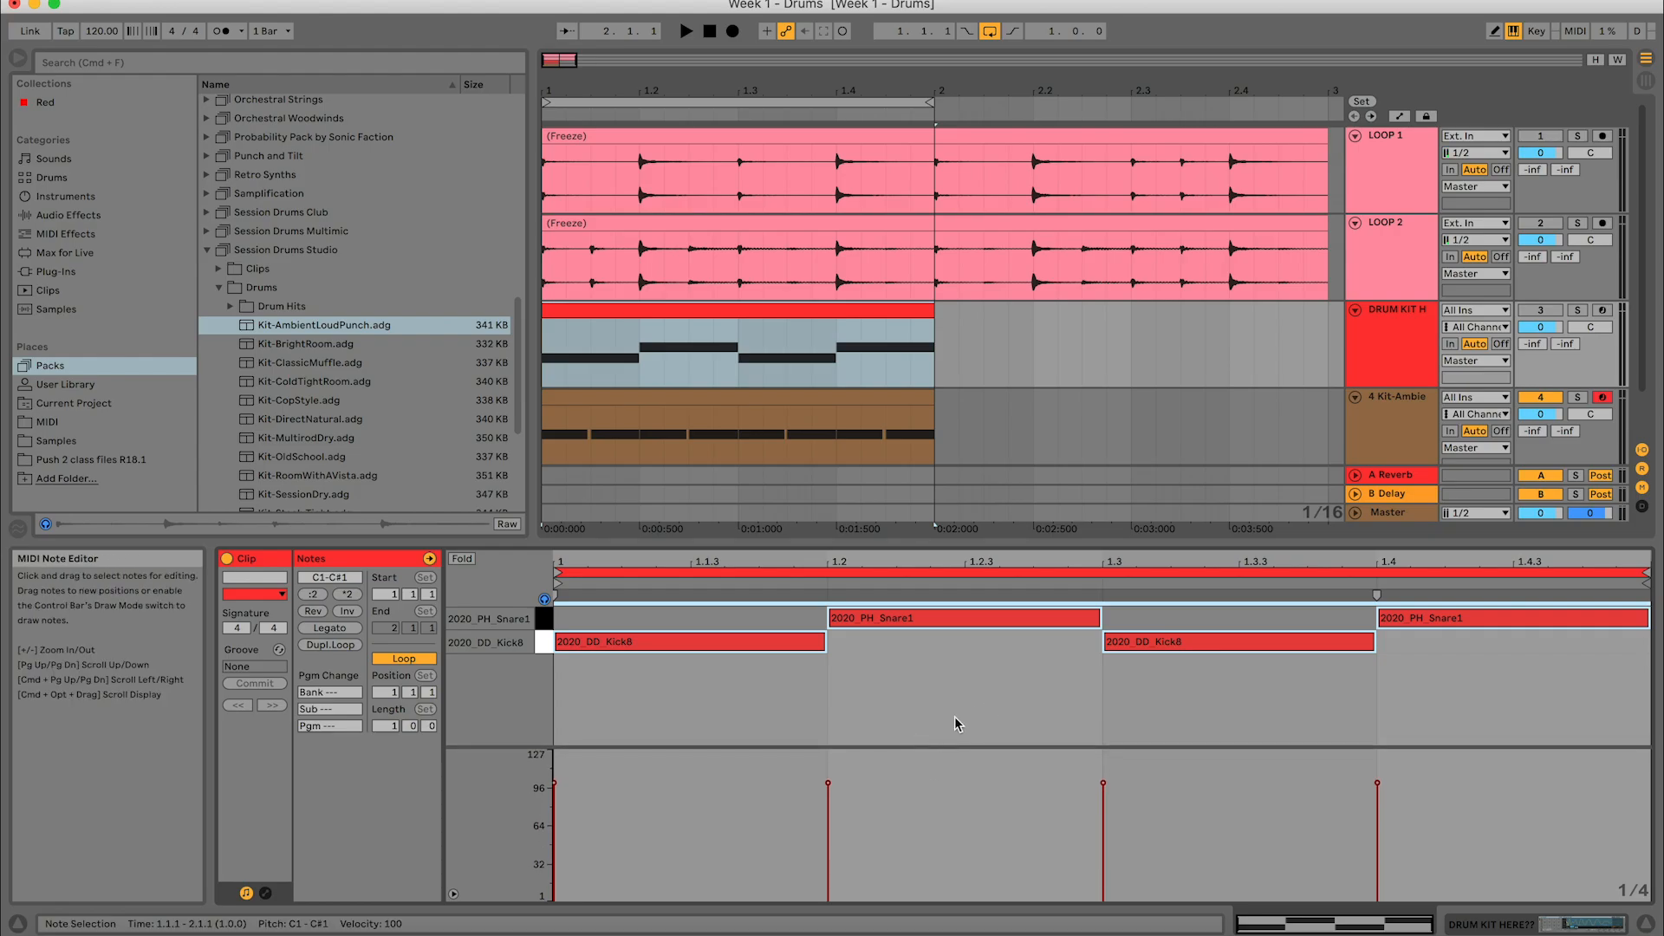
# - Play the drum kit loop while trying the snare at 1.2 with a velocity of 1, and undo the velocity change
pyautogui.click(947, 786)
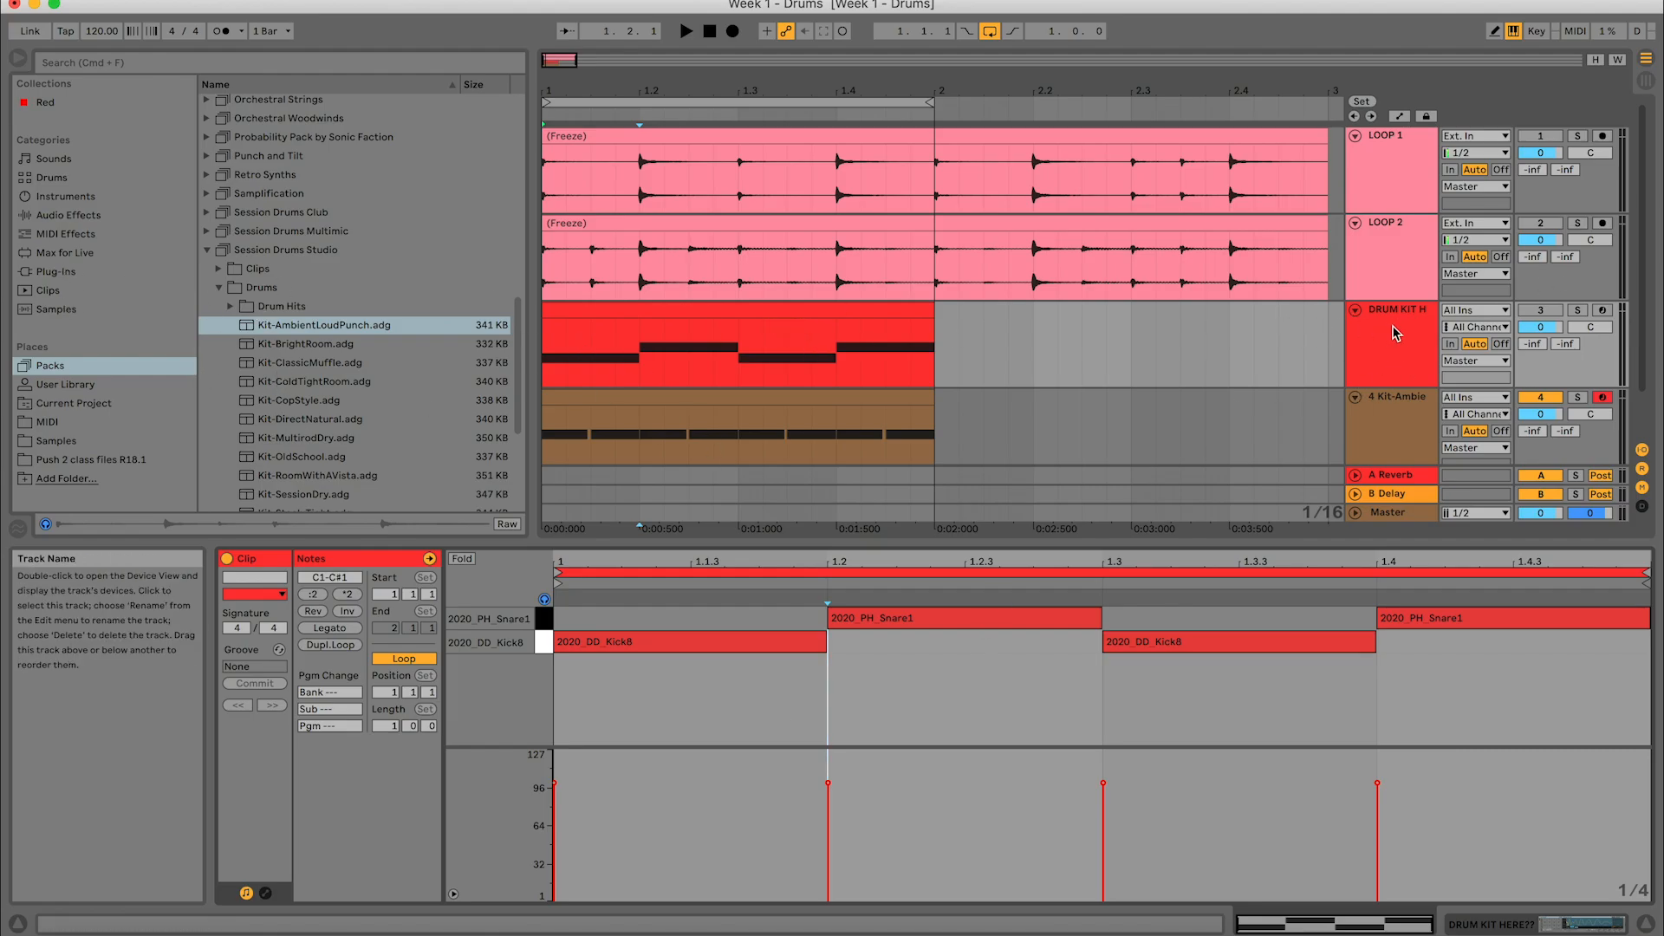
pyautogui.click(829, 785)
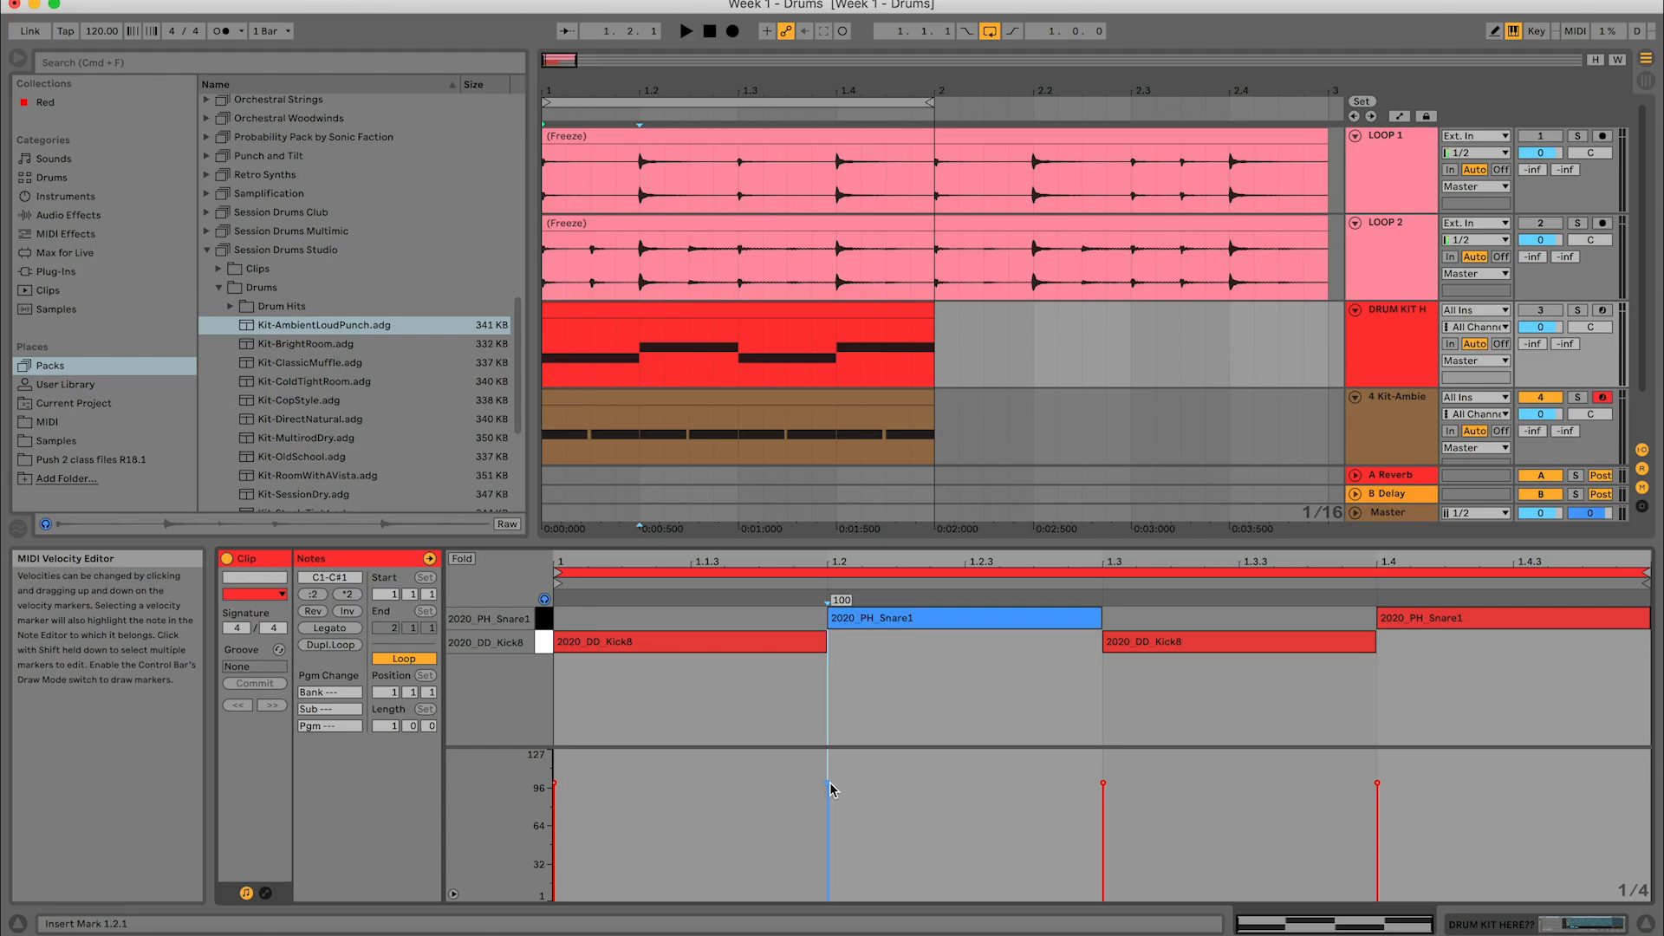
pyautogui.click(830, 789)
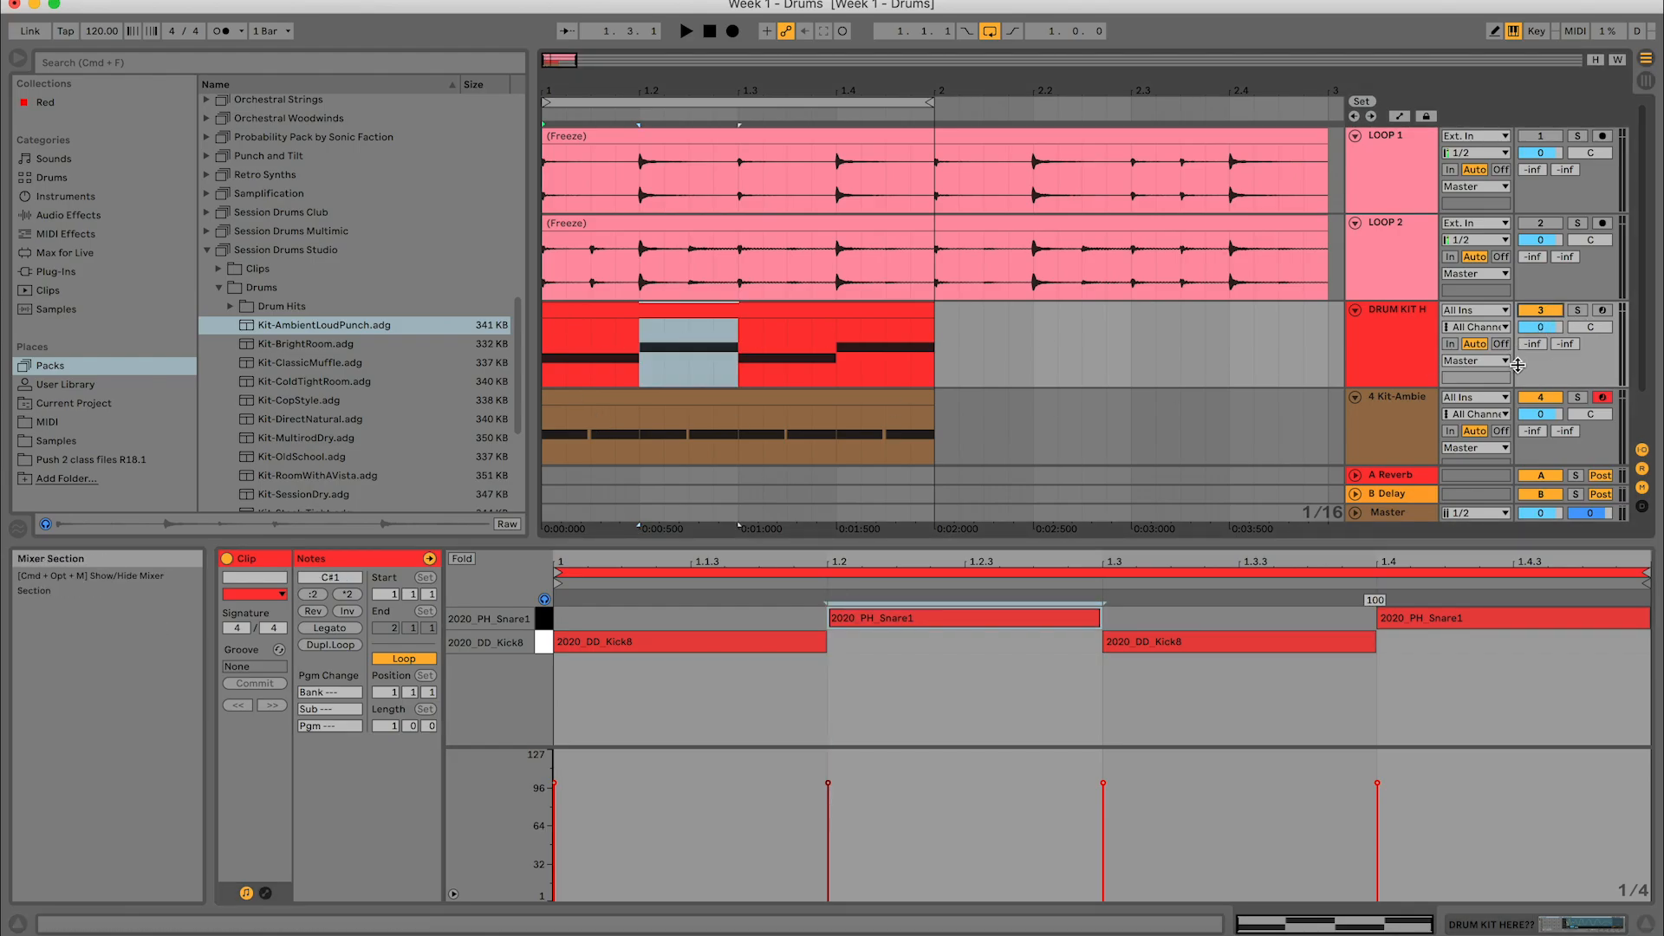
pyautogui.press('space')
pyautogui.click(828, 785)
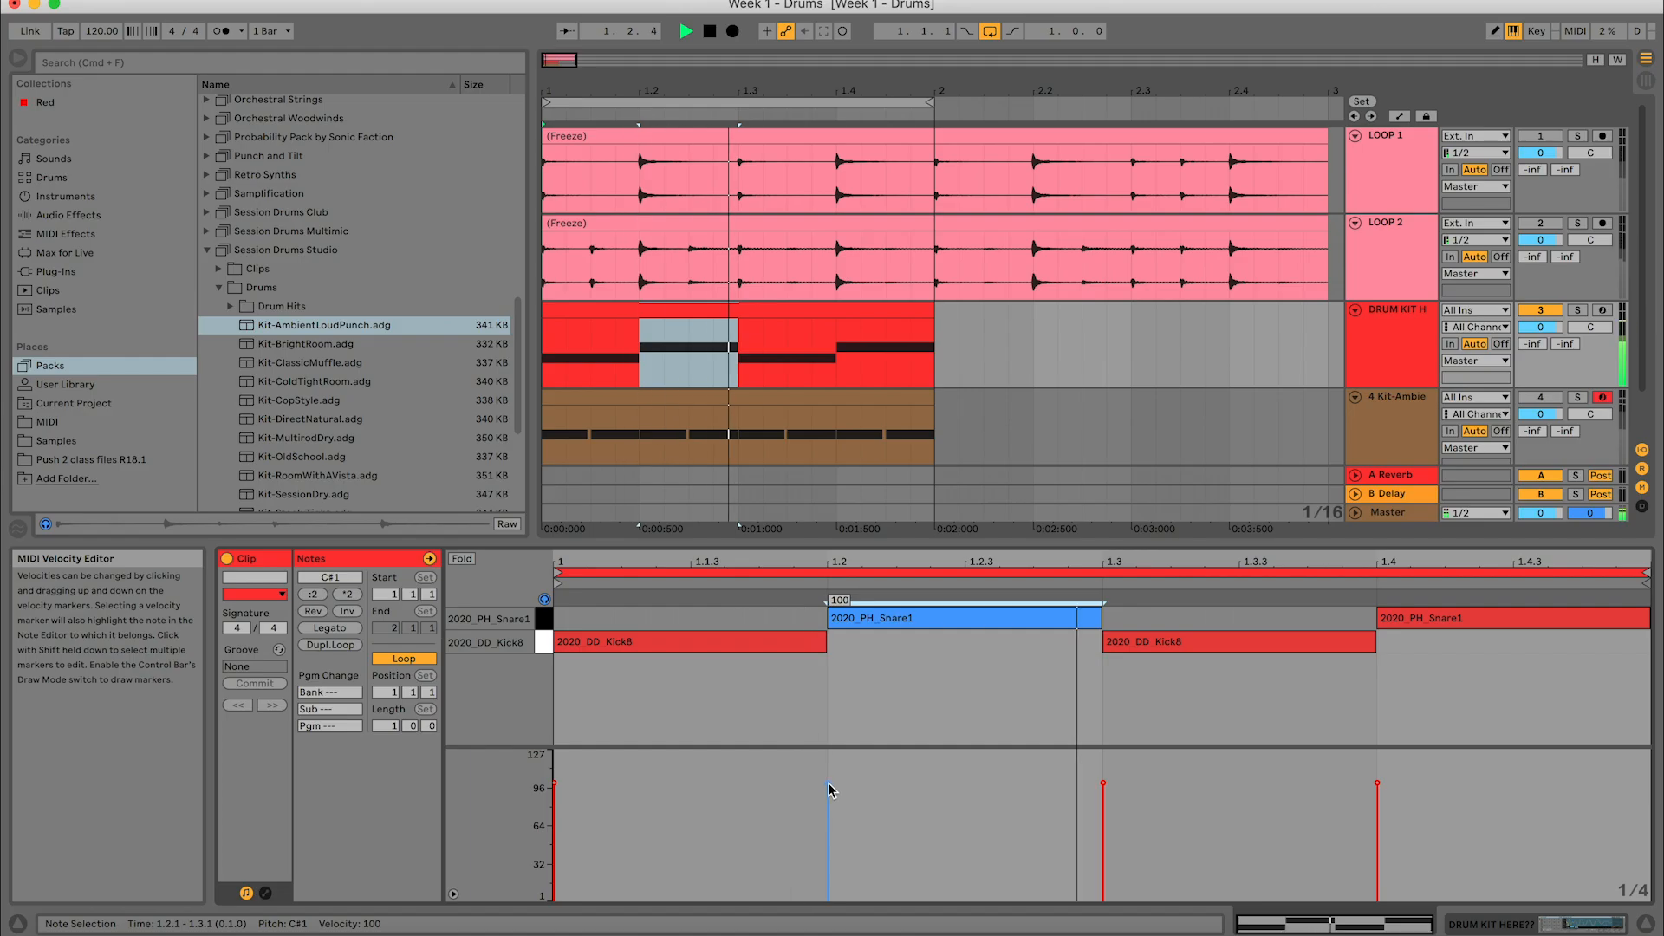
pyautogui.press('space')
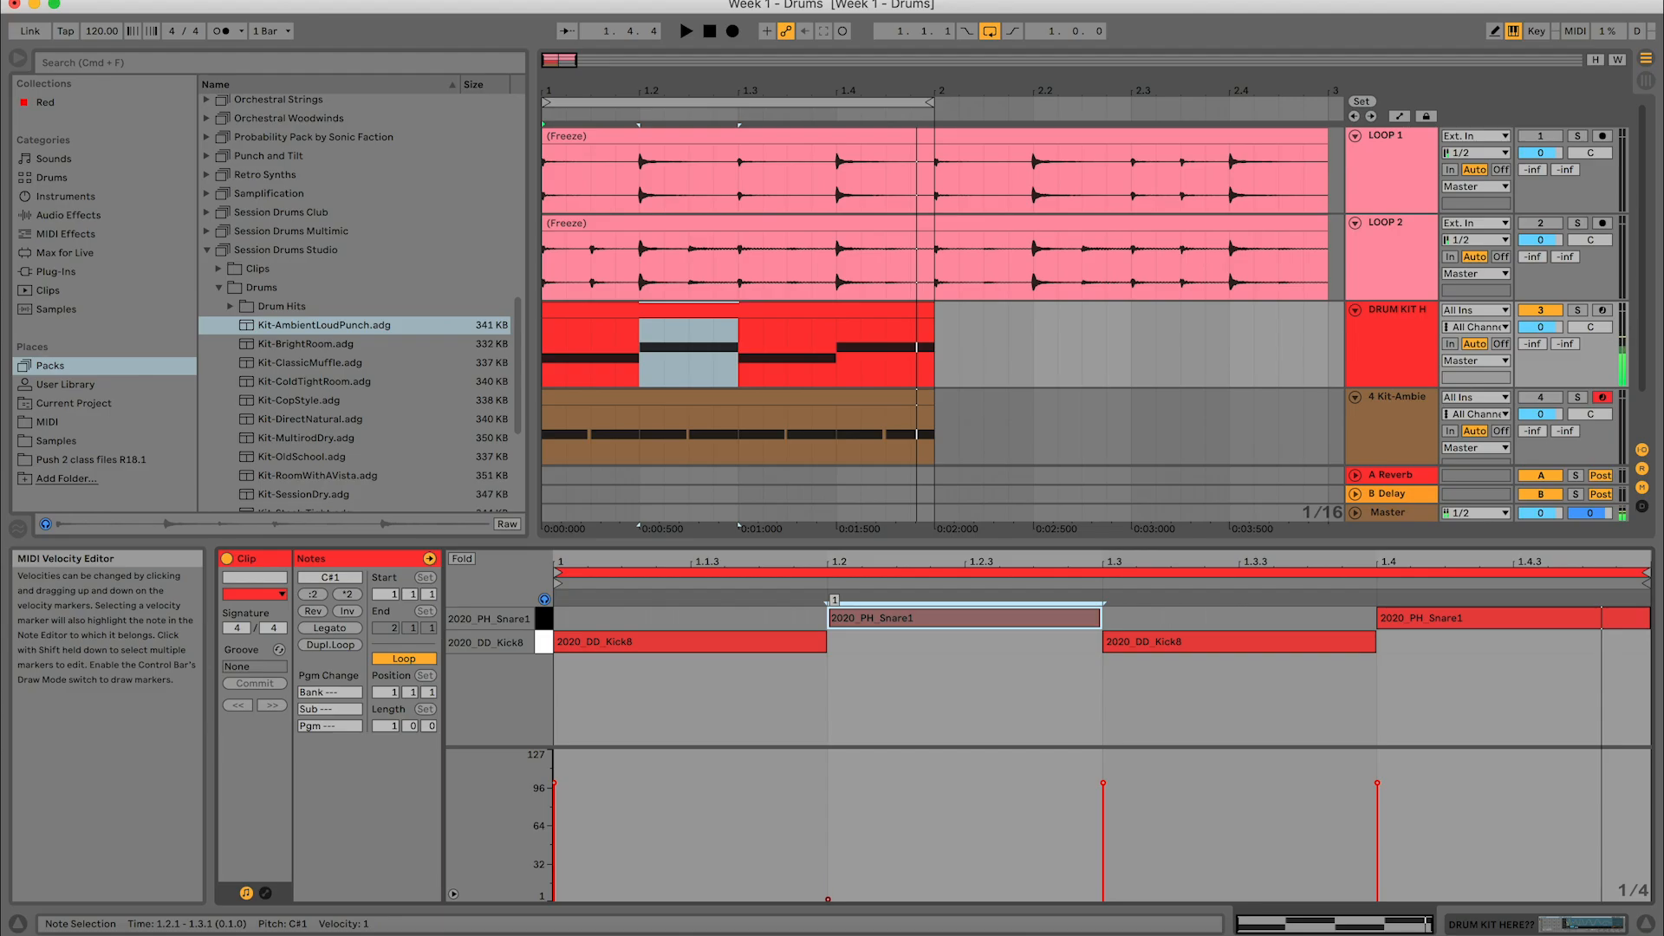
pyautogui.moveTo(828, 817); pyautogui.dragTo(828, 800)
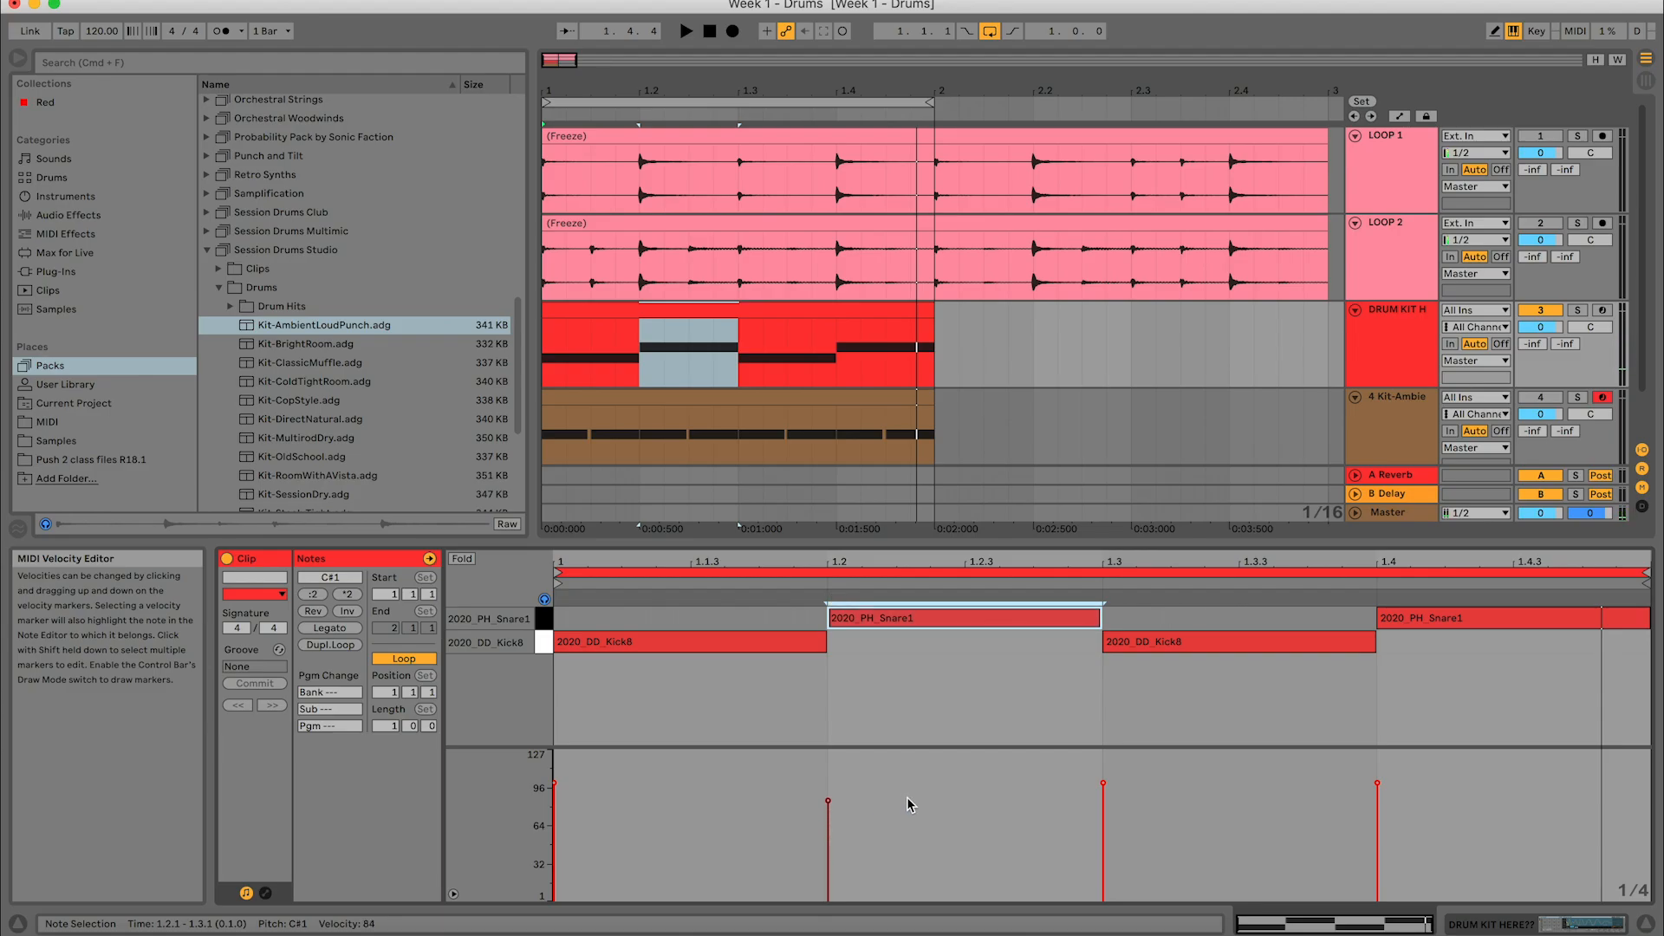
pyautogui.press('super+z')
pyautogui.click(1019, 685)
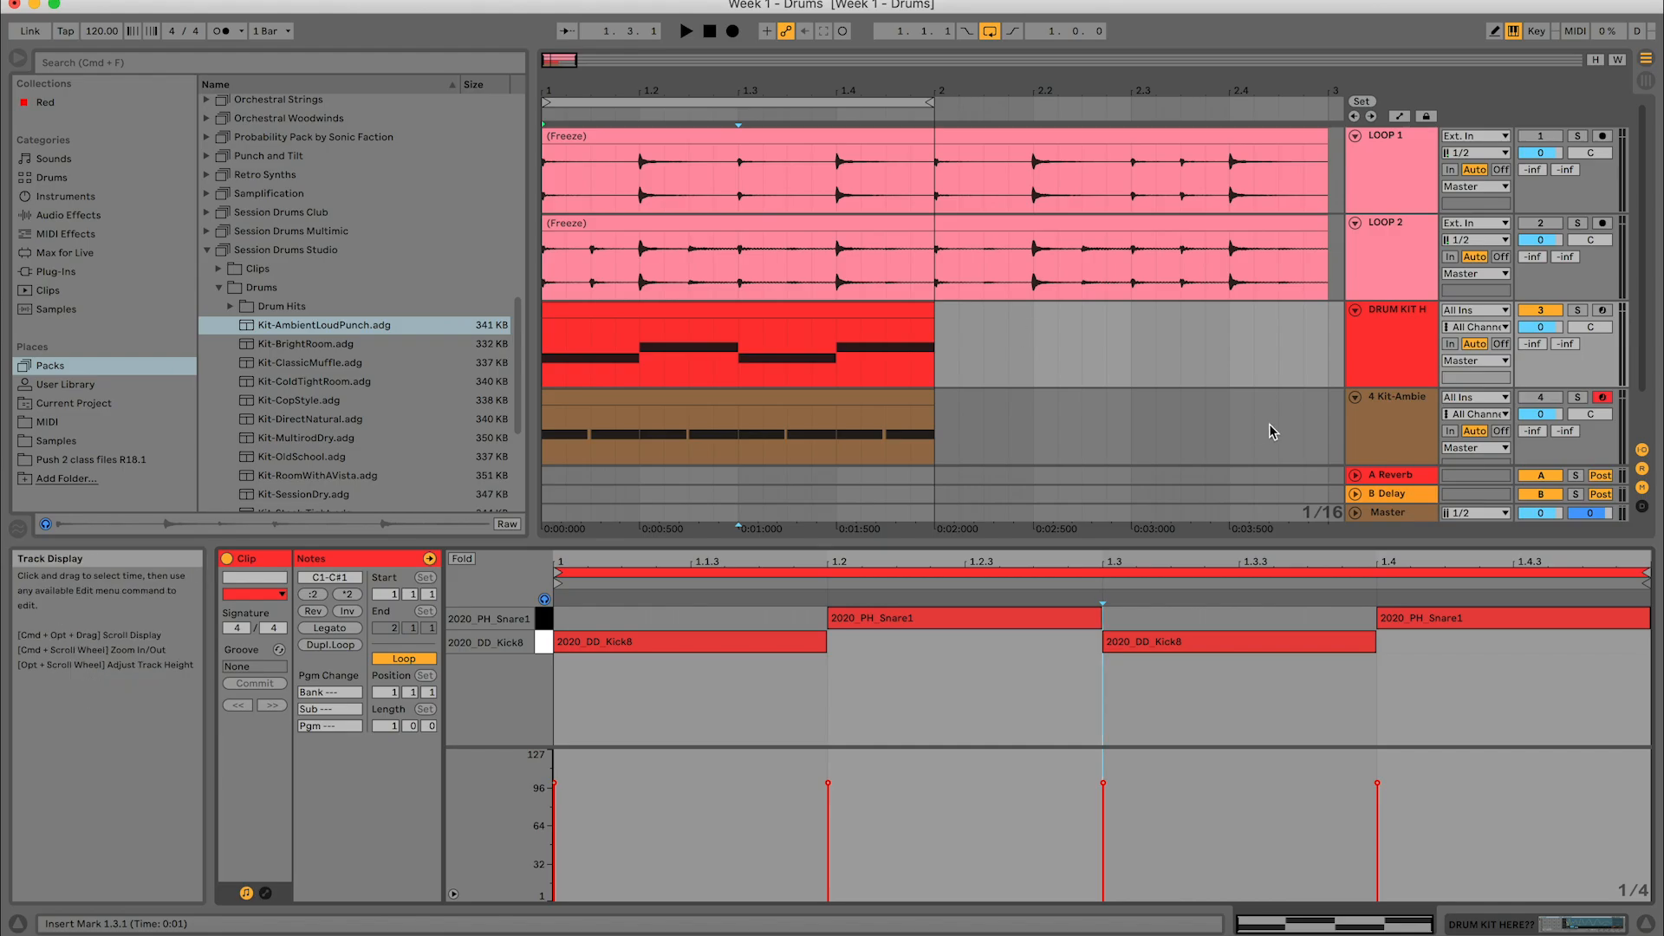
# - Collapse the Session Drums Studio pack in the browser and open the Kit-AmbientLoudPunch track's MIDI clip for note editing
pyautogui.doubleClick(1396, 414)
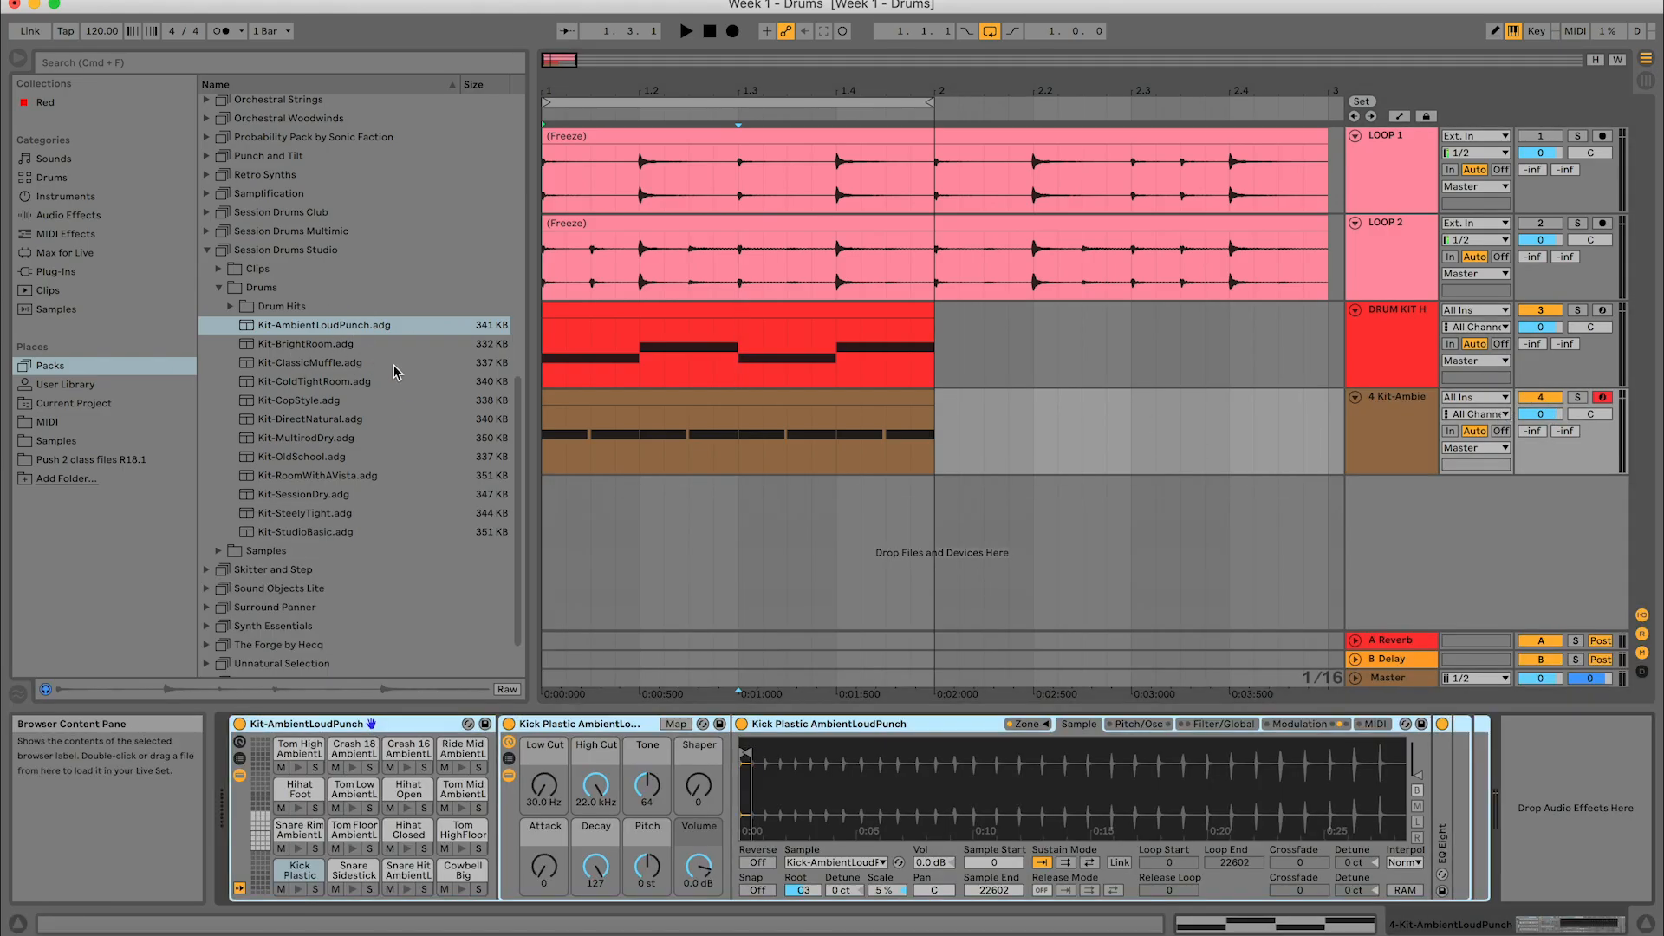
pyautogui.click(1394, 413)
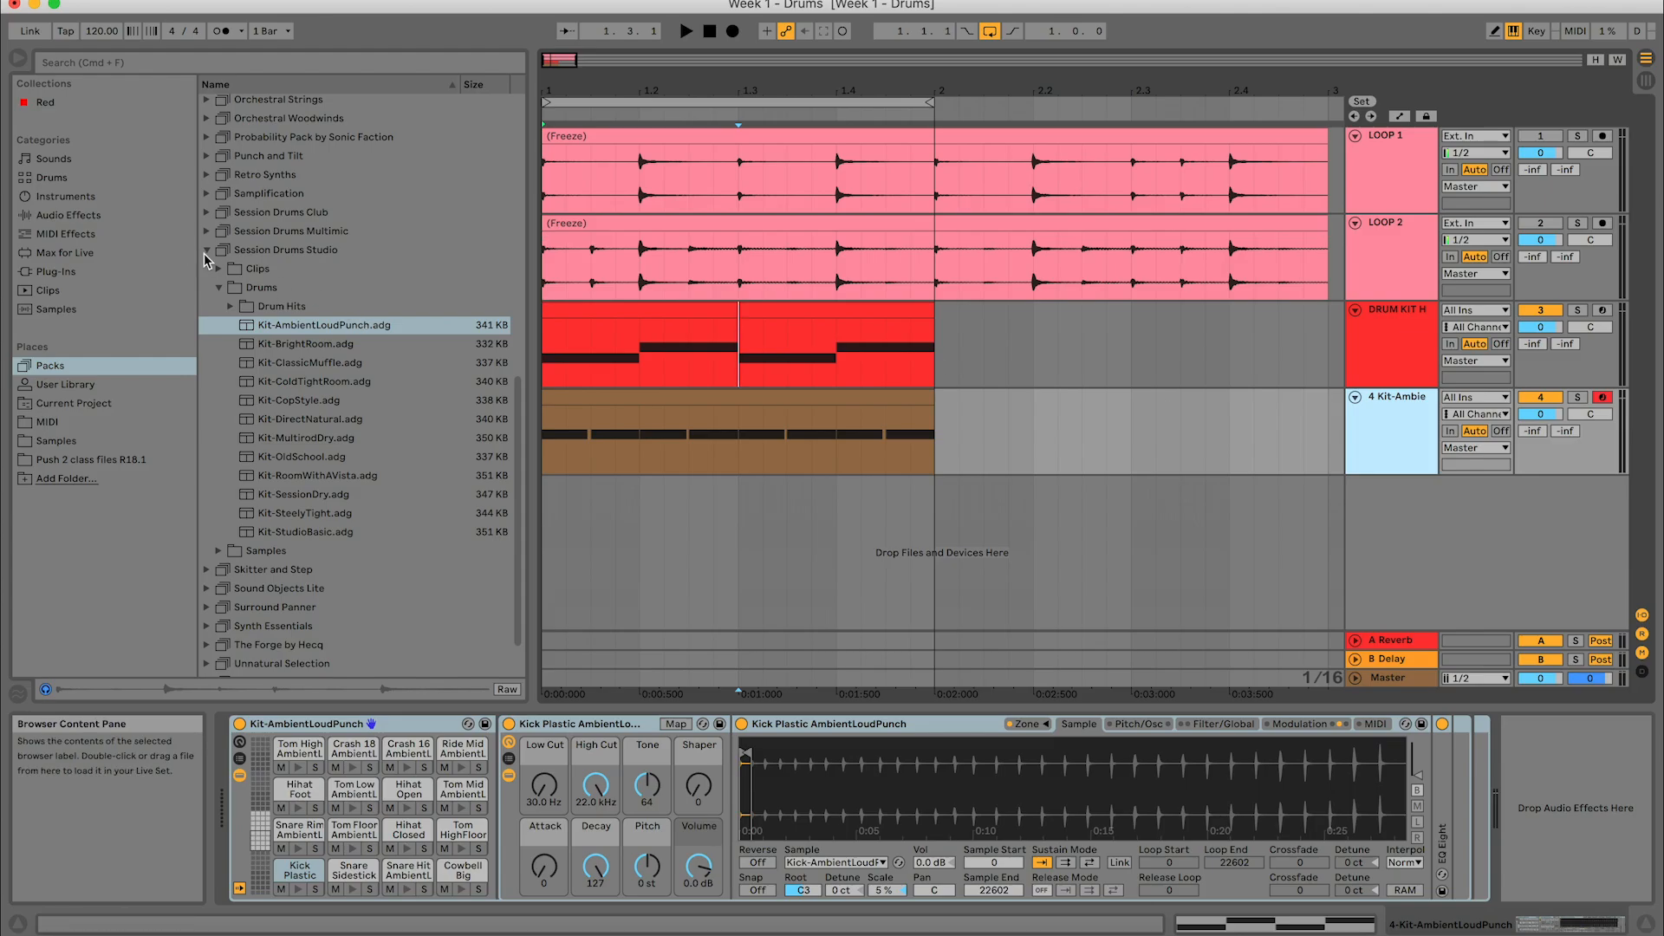
pyautogui.click(275, 252)
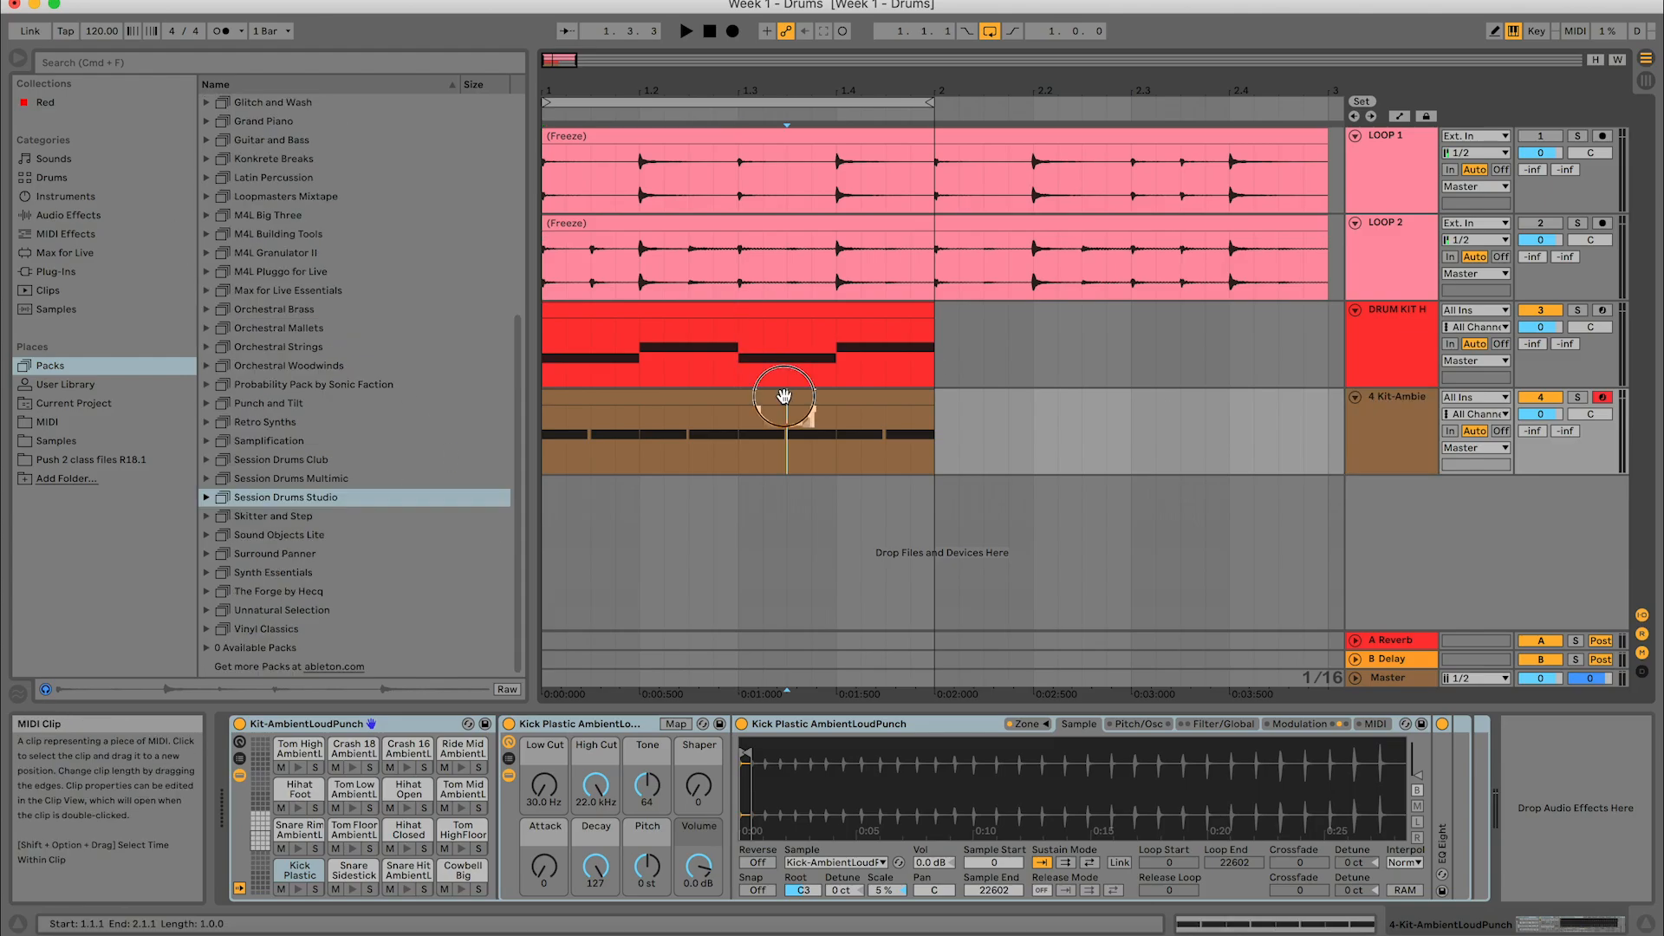
pyautogui.click(787, 421)
pyautogui.click(992, 681)
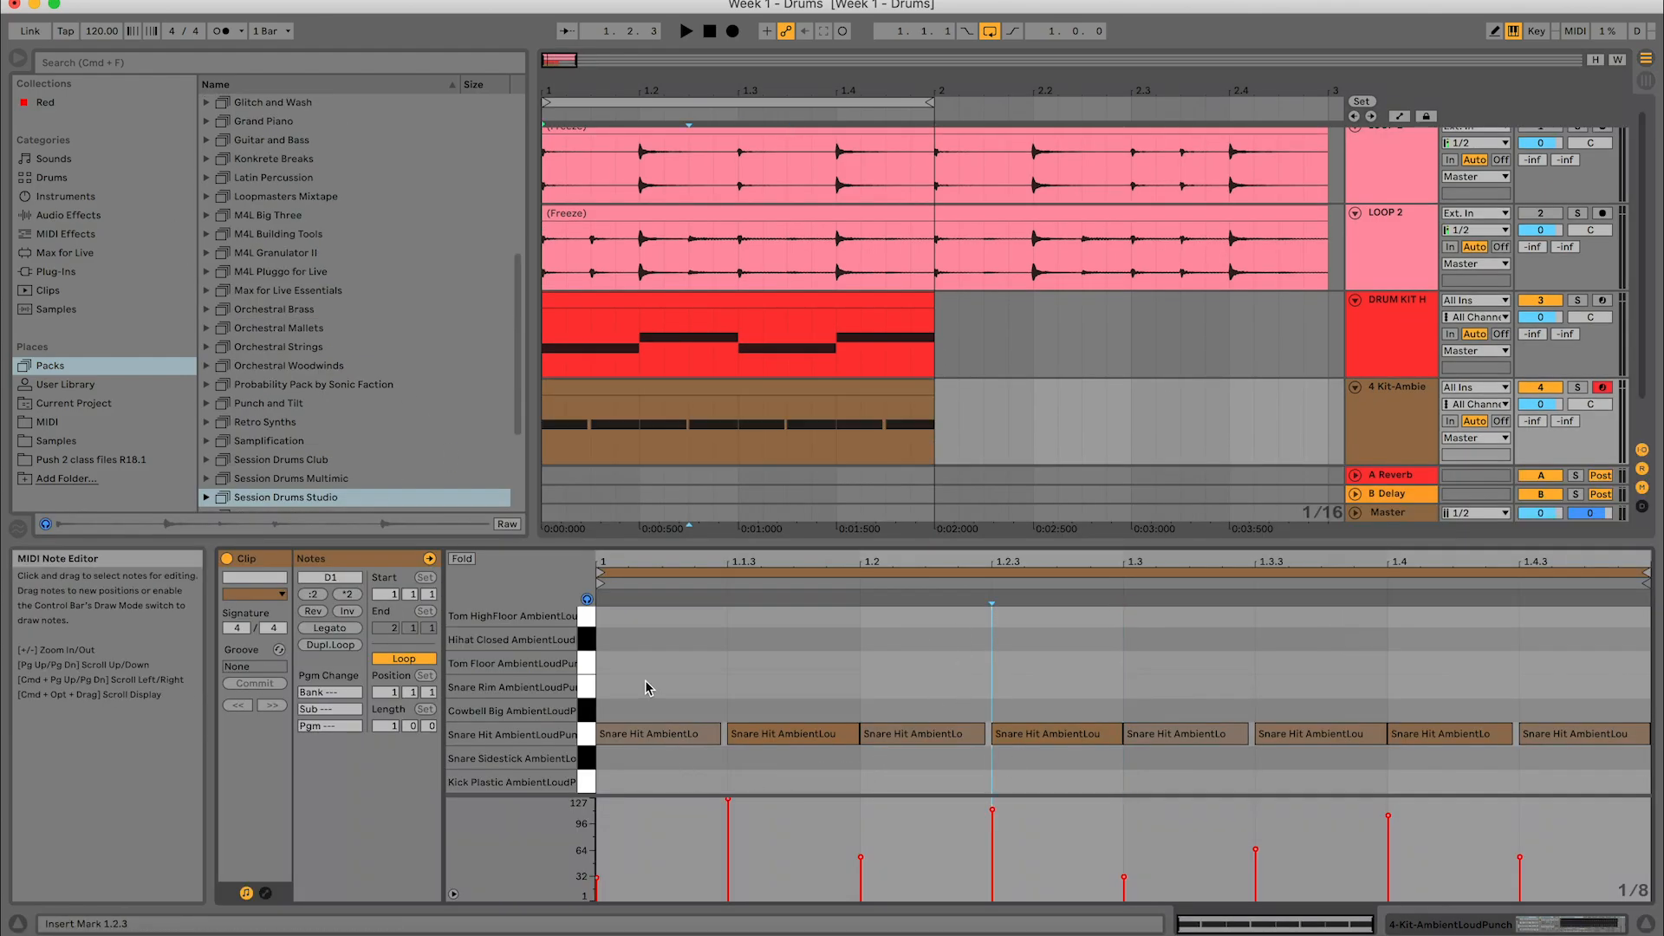
# - Examine the velocities of the eighth-note snare hits, selecting all of them and the single hit at 1.1.3
pyautogui.moveTo(650, 684)
pyautogui.mouseDown()
pyautogui.moveTo(1467, 798)
pyautogui.moveTo(1595, 788)
pyautogui.mouseUp()
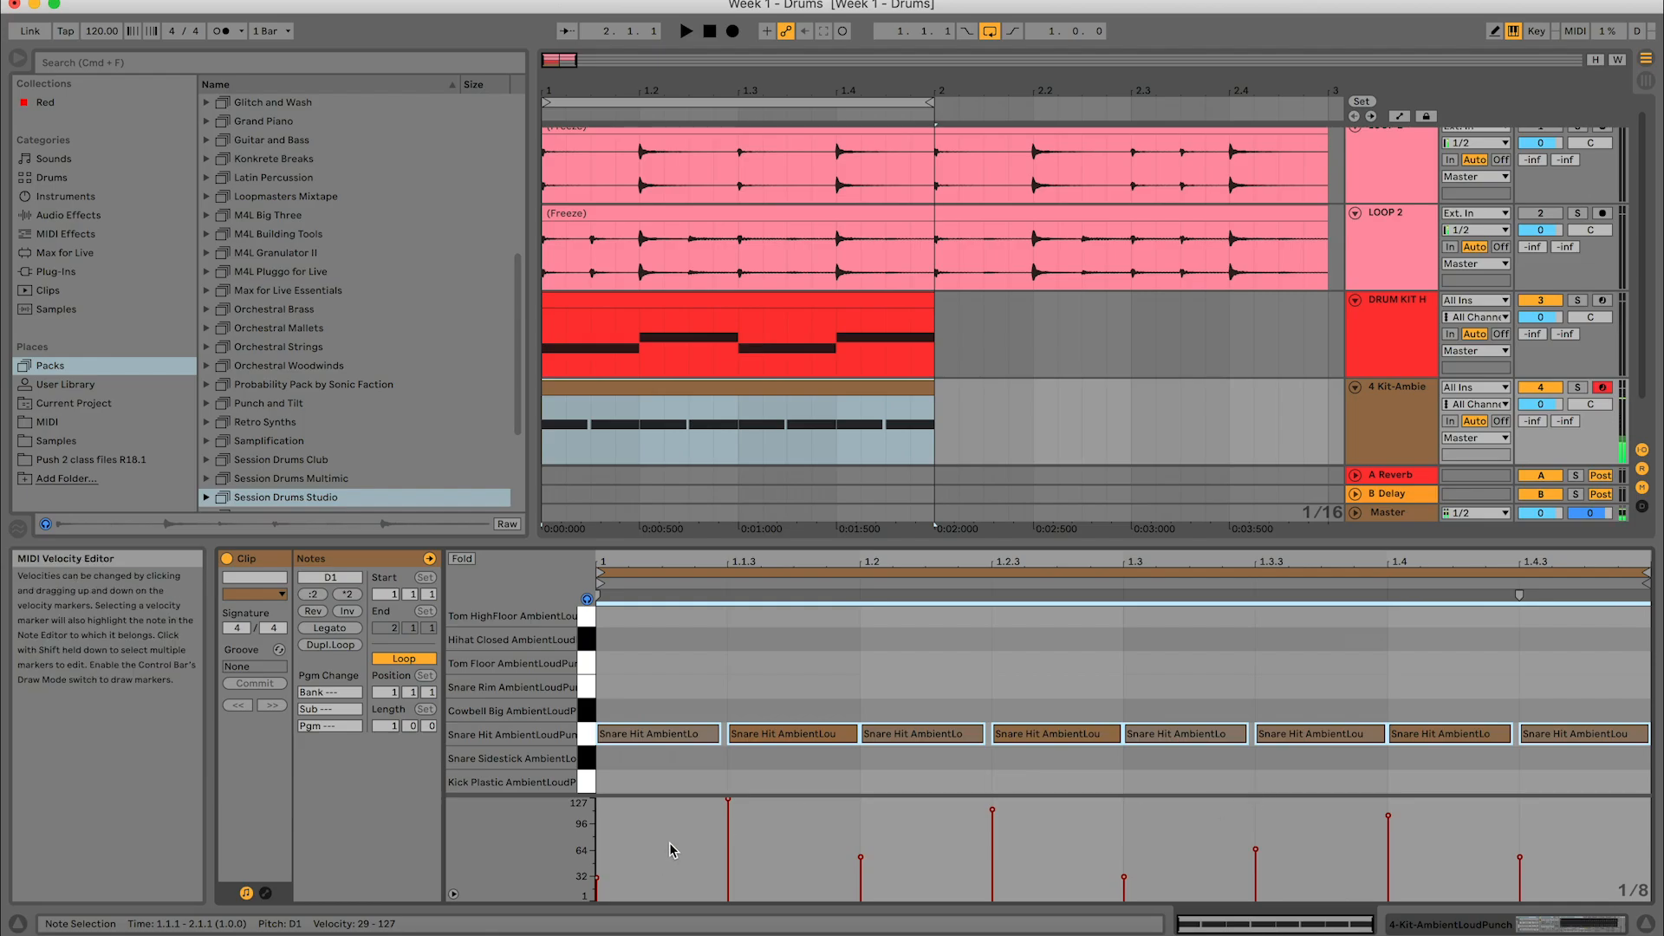
pyautogui.click(735, 668)
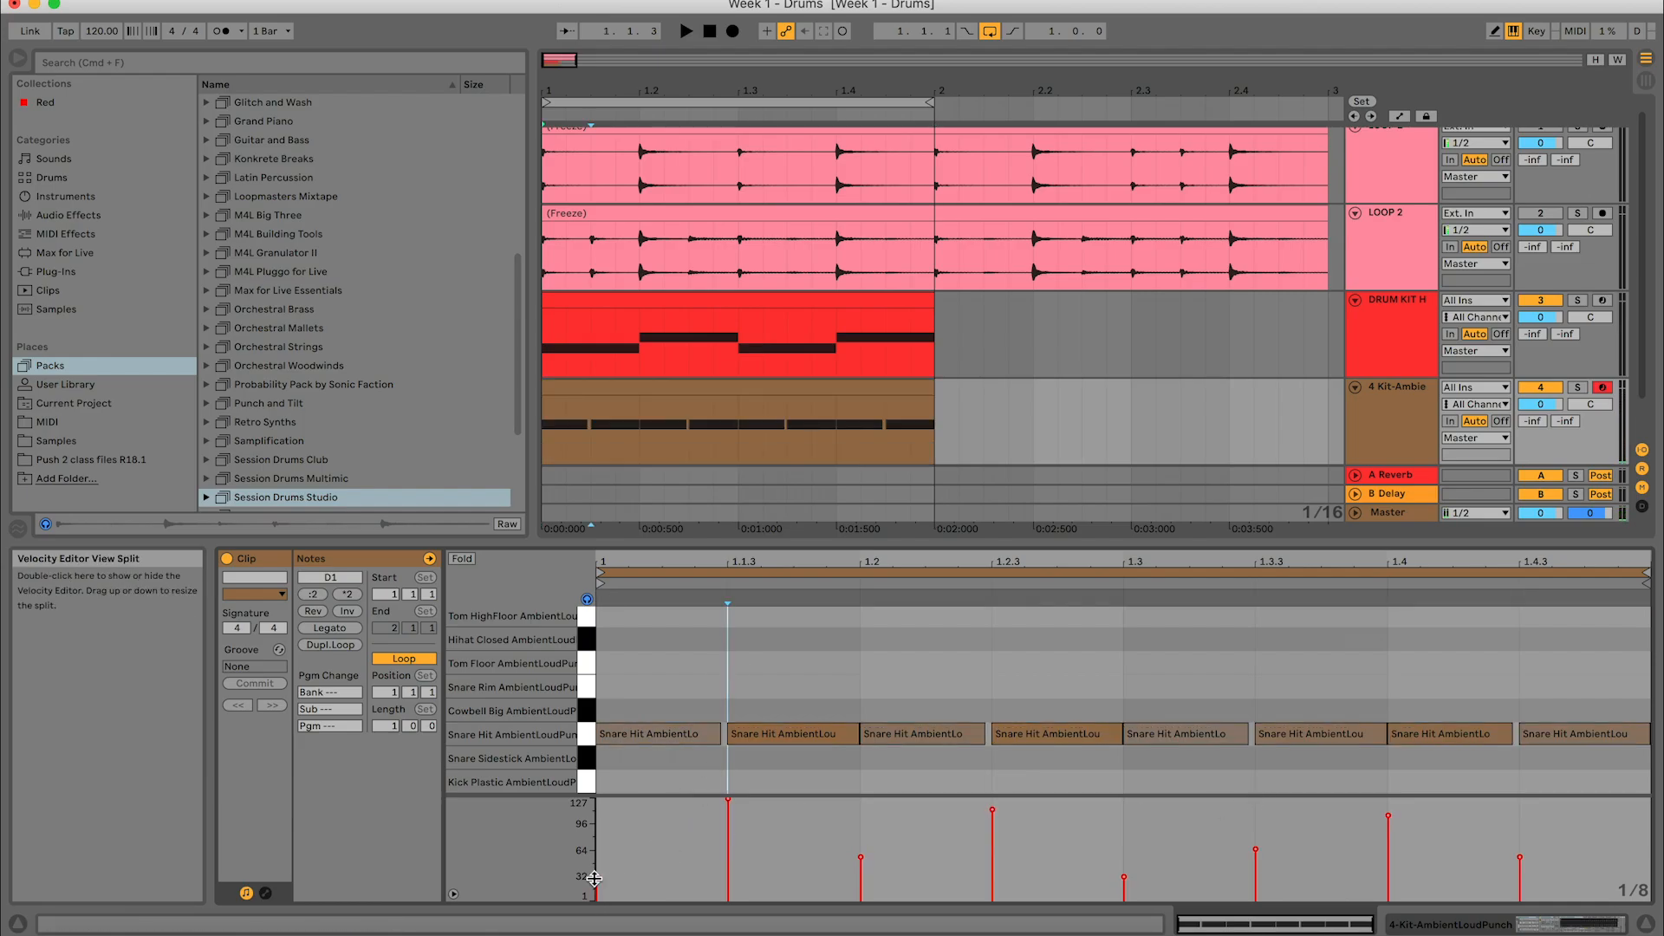
pyautogui.click(597, 878)
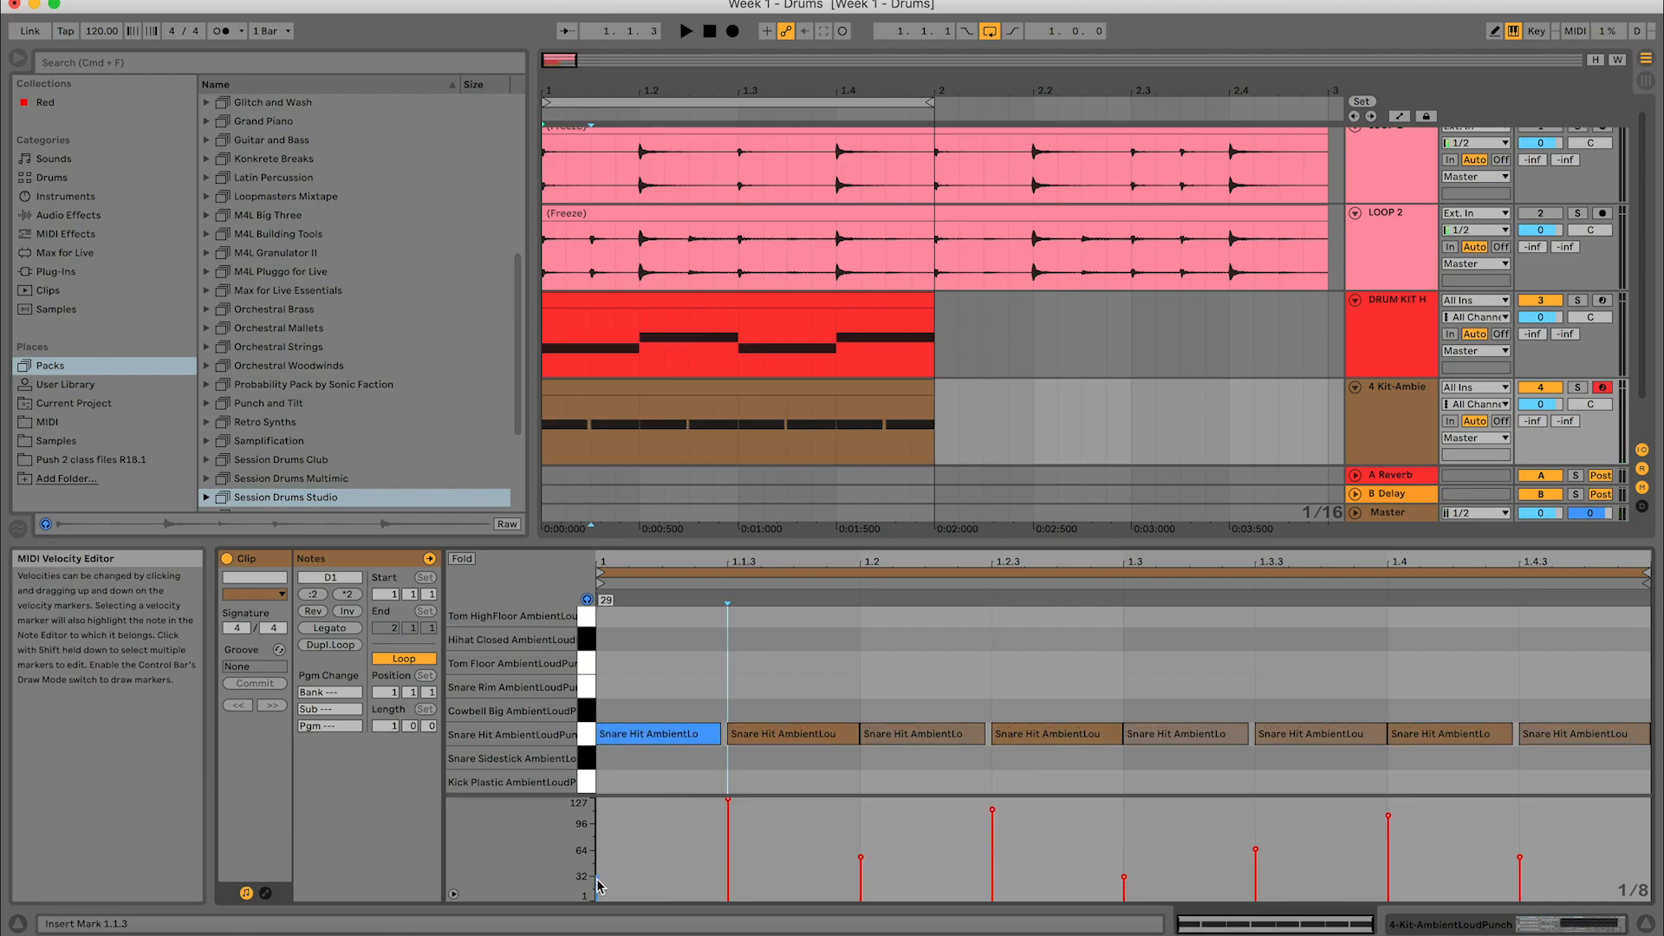
pyautogui.click(727, 805)
pyautogui.click(727, 800)
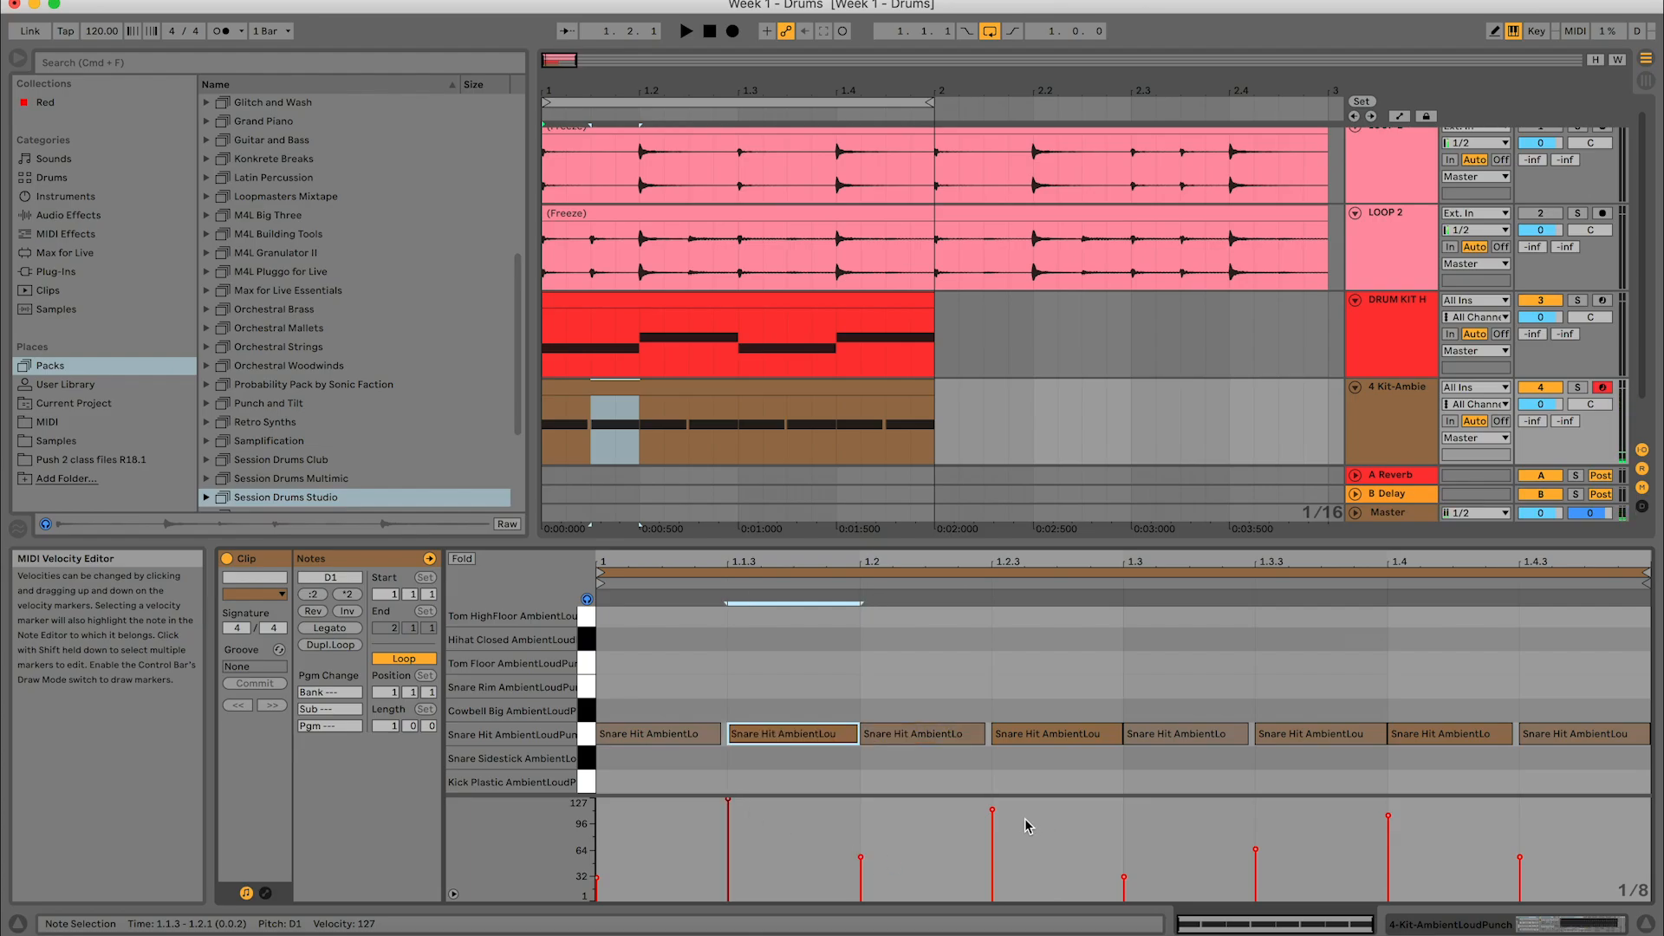
pyautogui.click(1499, 672)
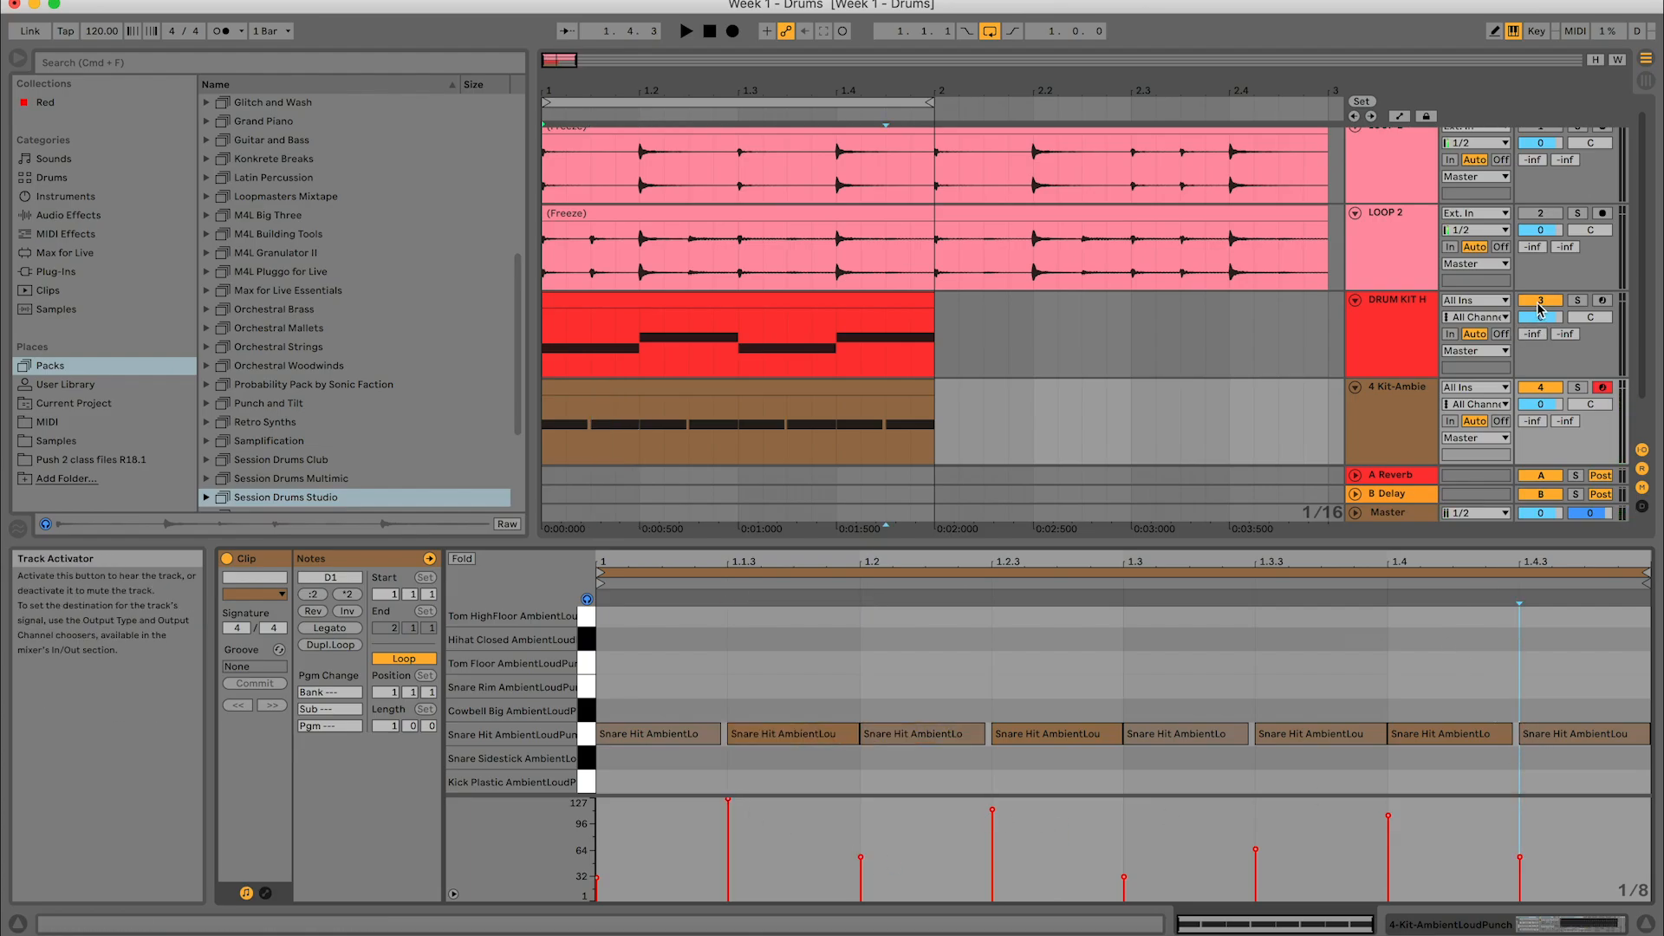
# - Deactivate the drum kit track and play the Kit-AmbientLoudPunch snare pattern on its own to hear its velocity differences
pyautogui.press('space')
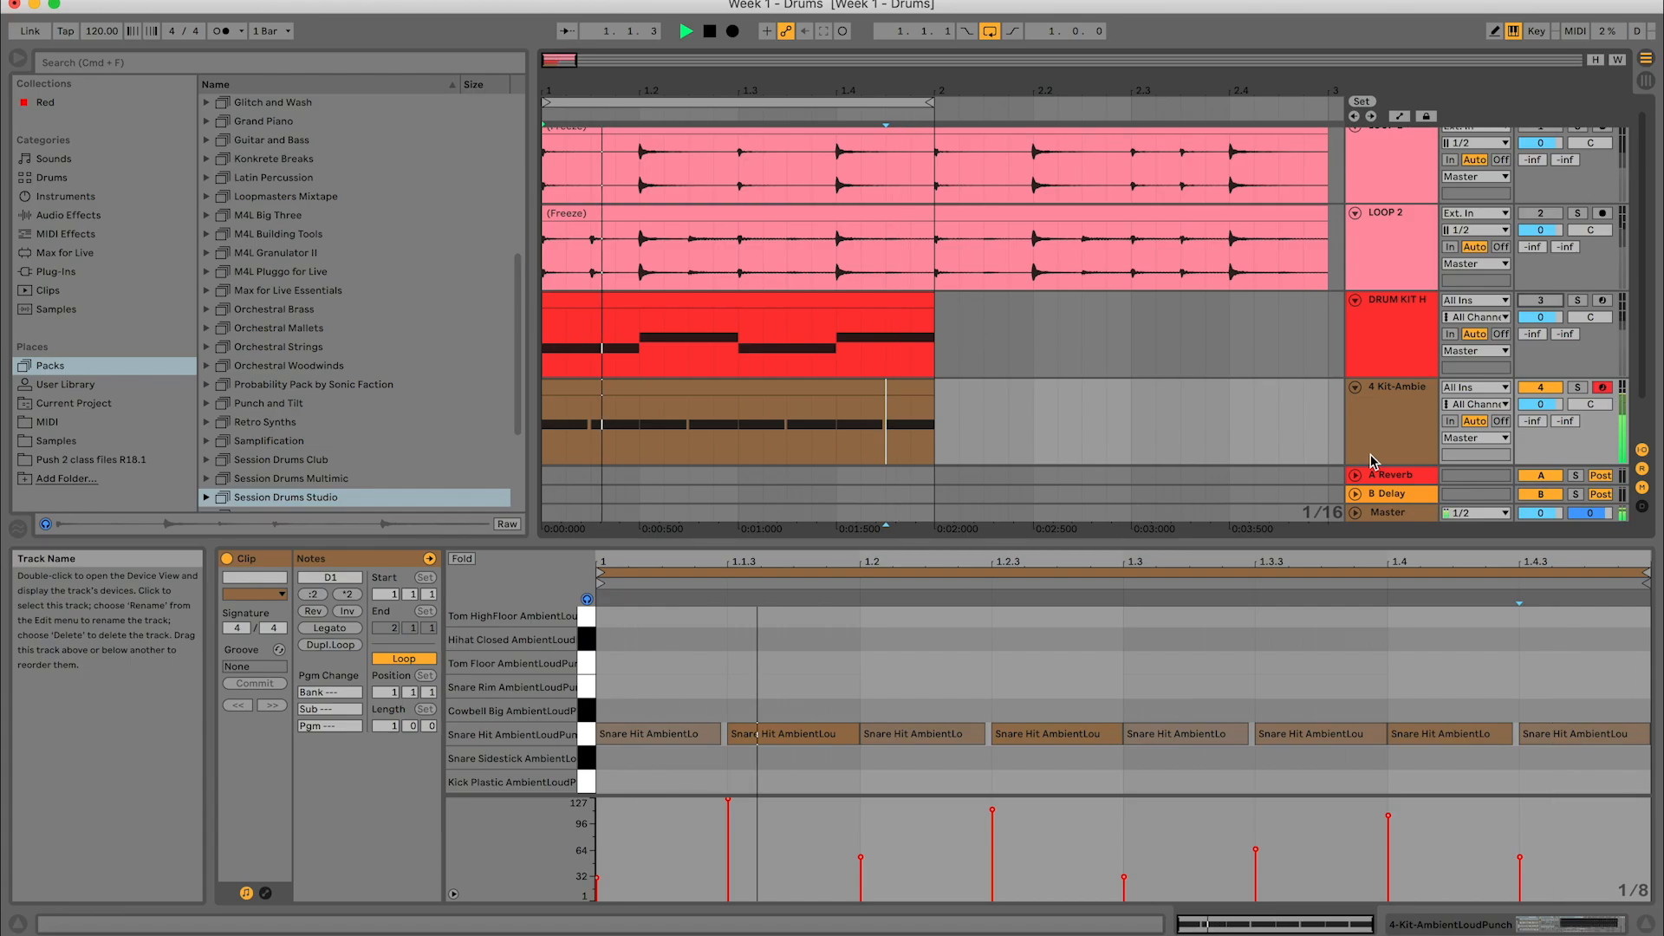
pyautogui.press('space')
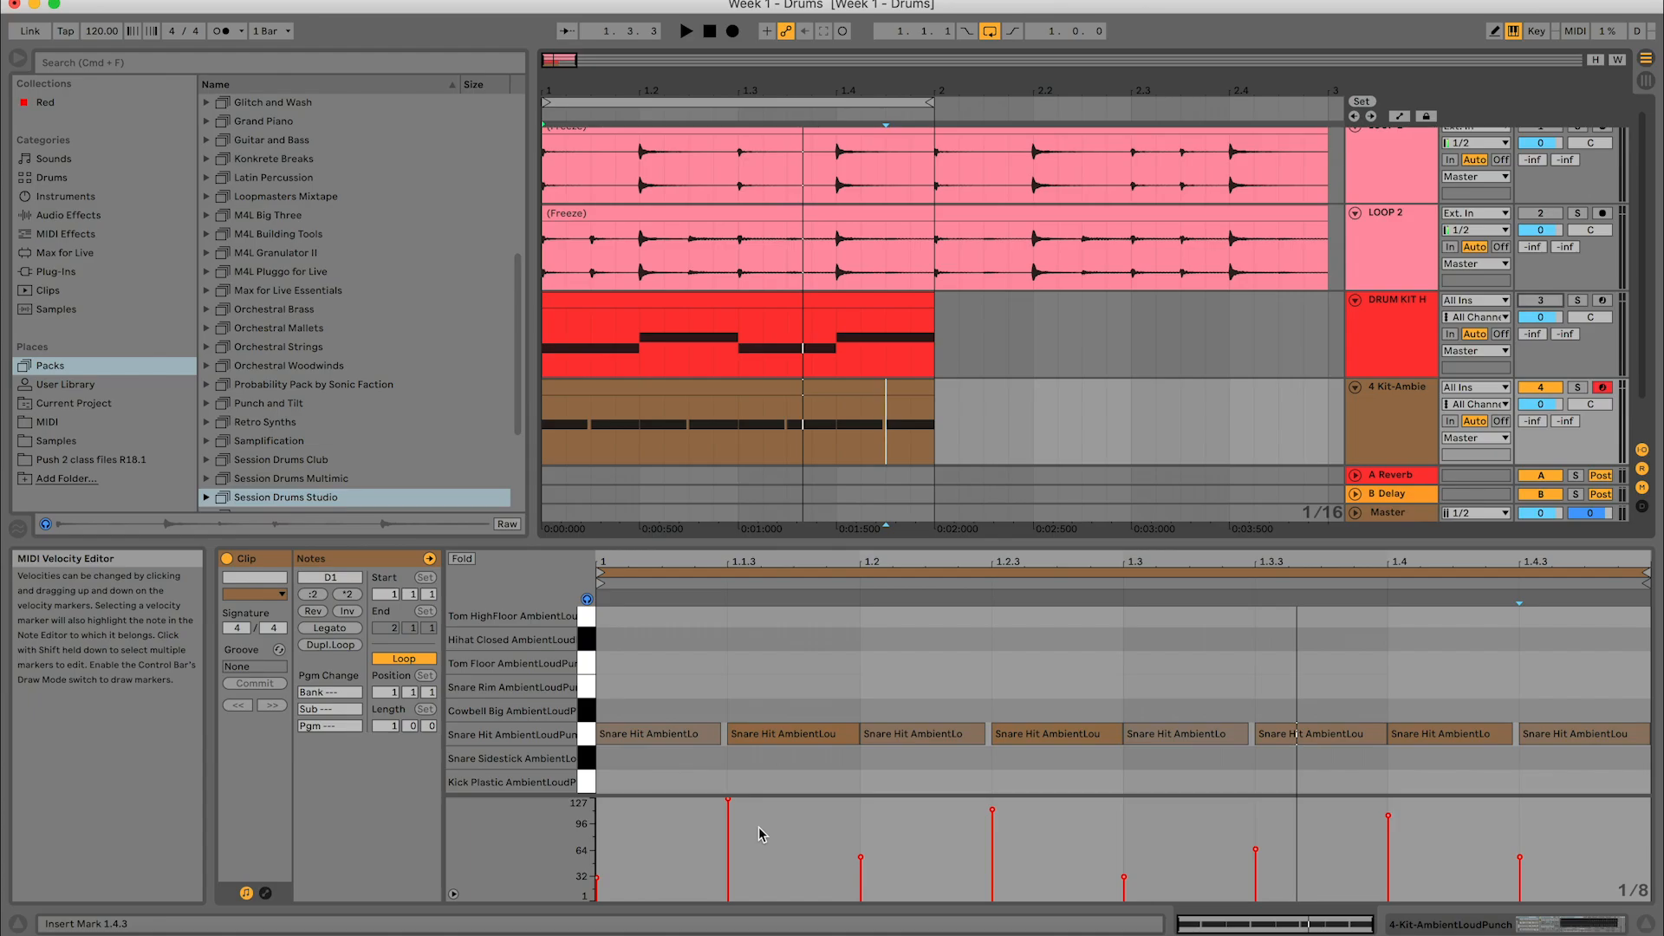
pyautogui.press('space')
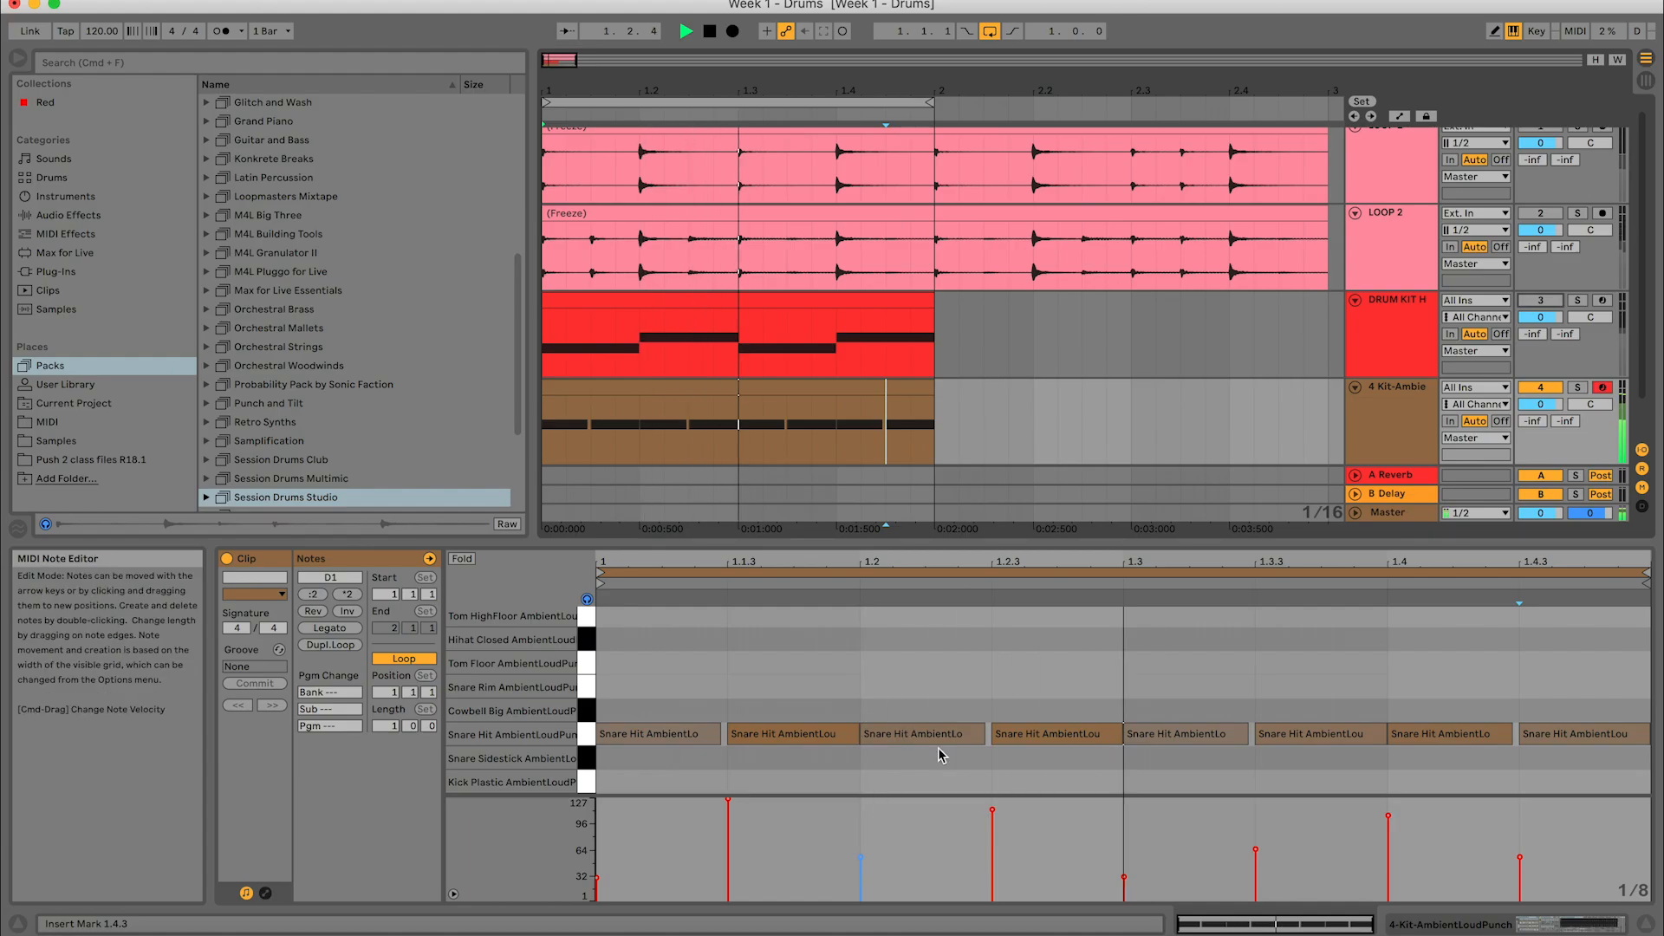
pyautogui.press('space')
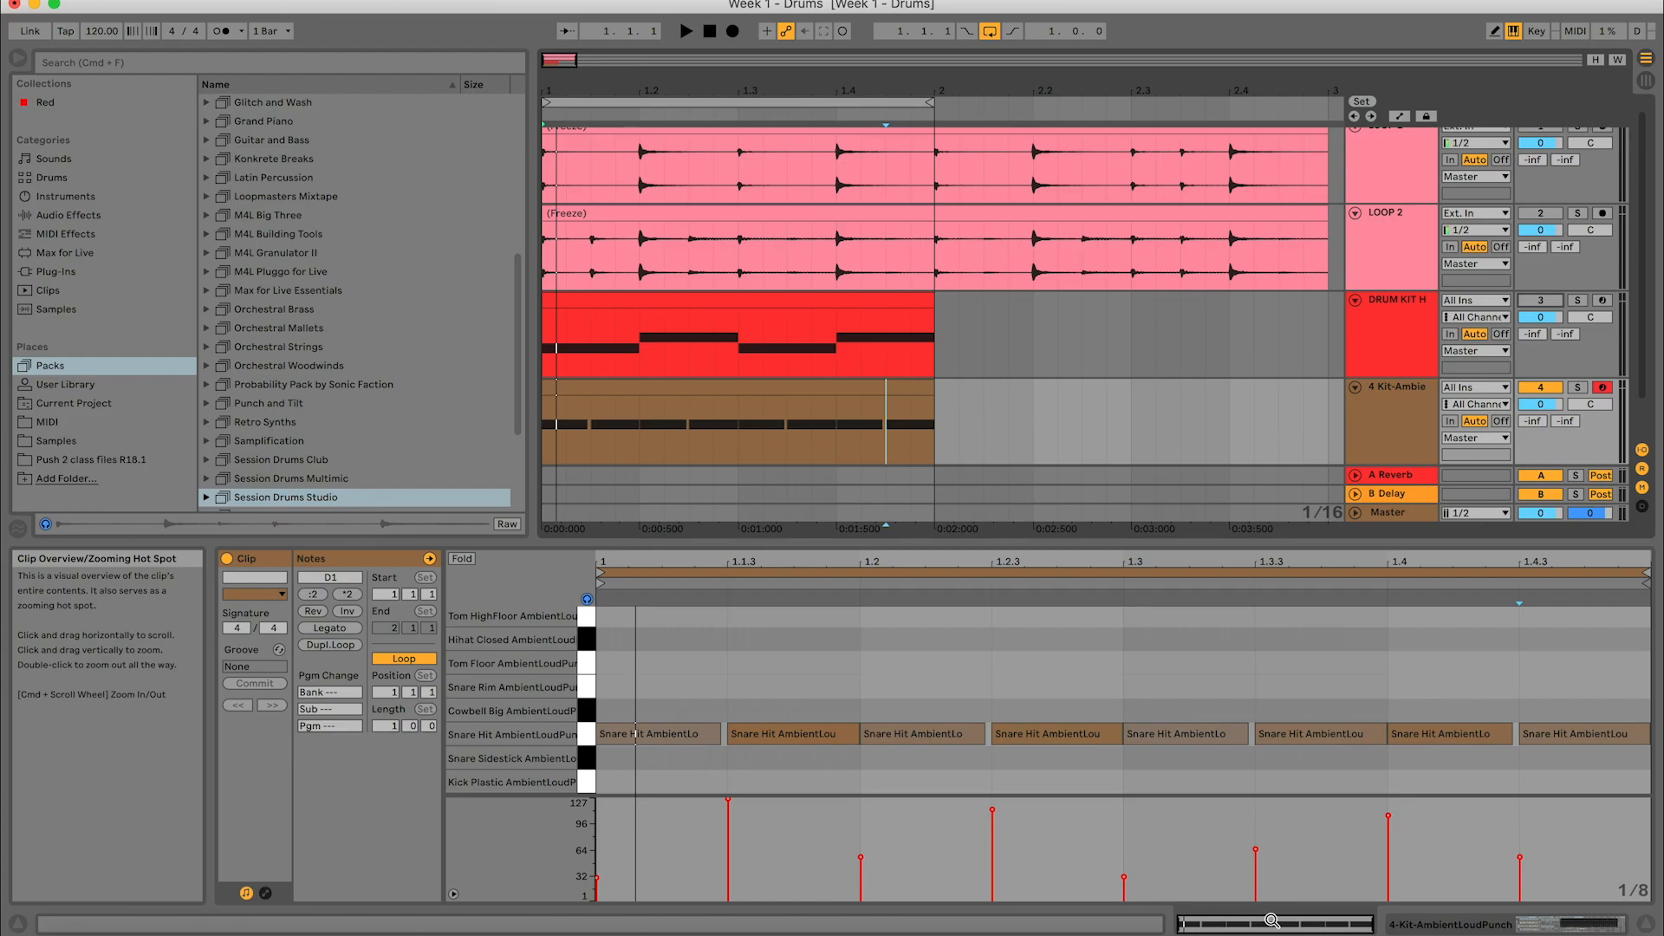
pyautogui.press('space')
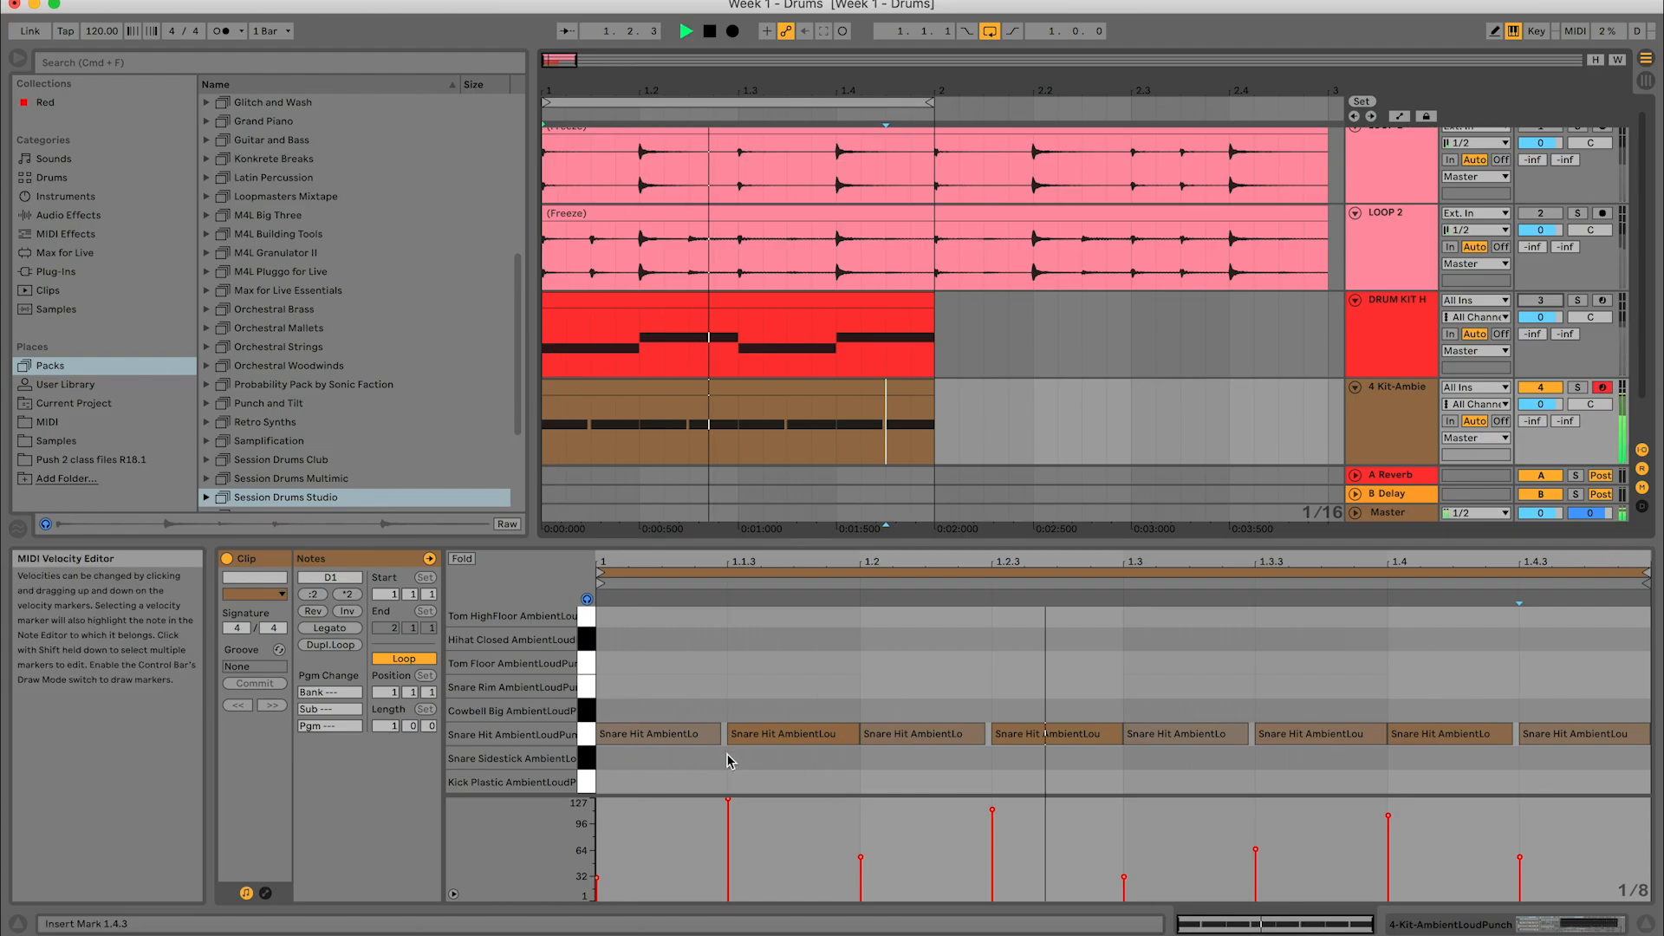
# - Select the snare hit at 1.1.3, stop playback and lower the hit's velocity to 12
pyautogui.click(755, 732)
pyautogui.press('space')
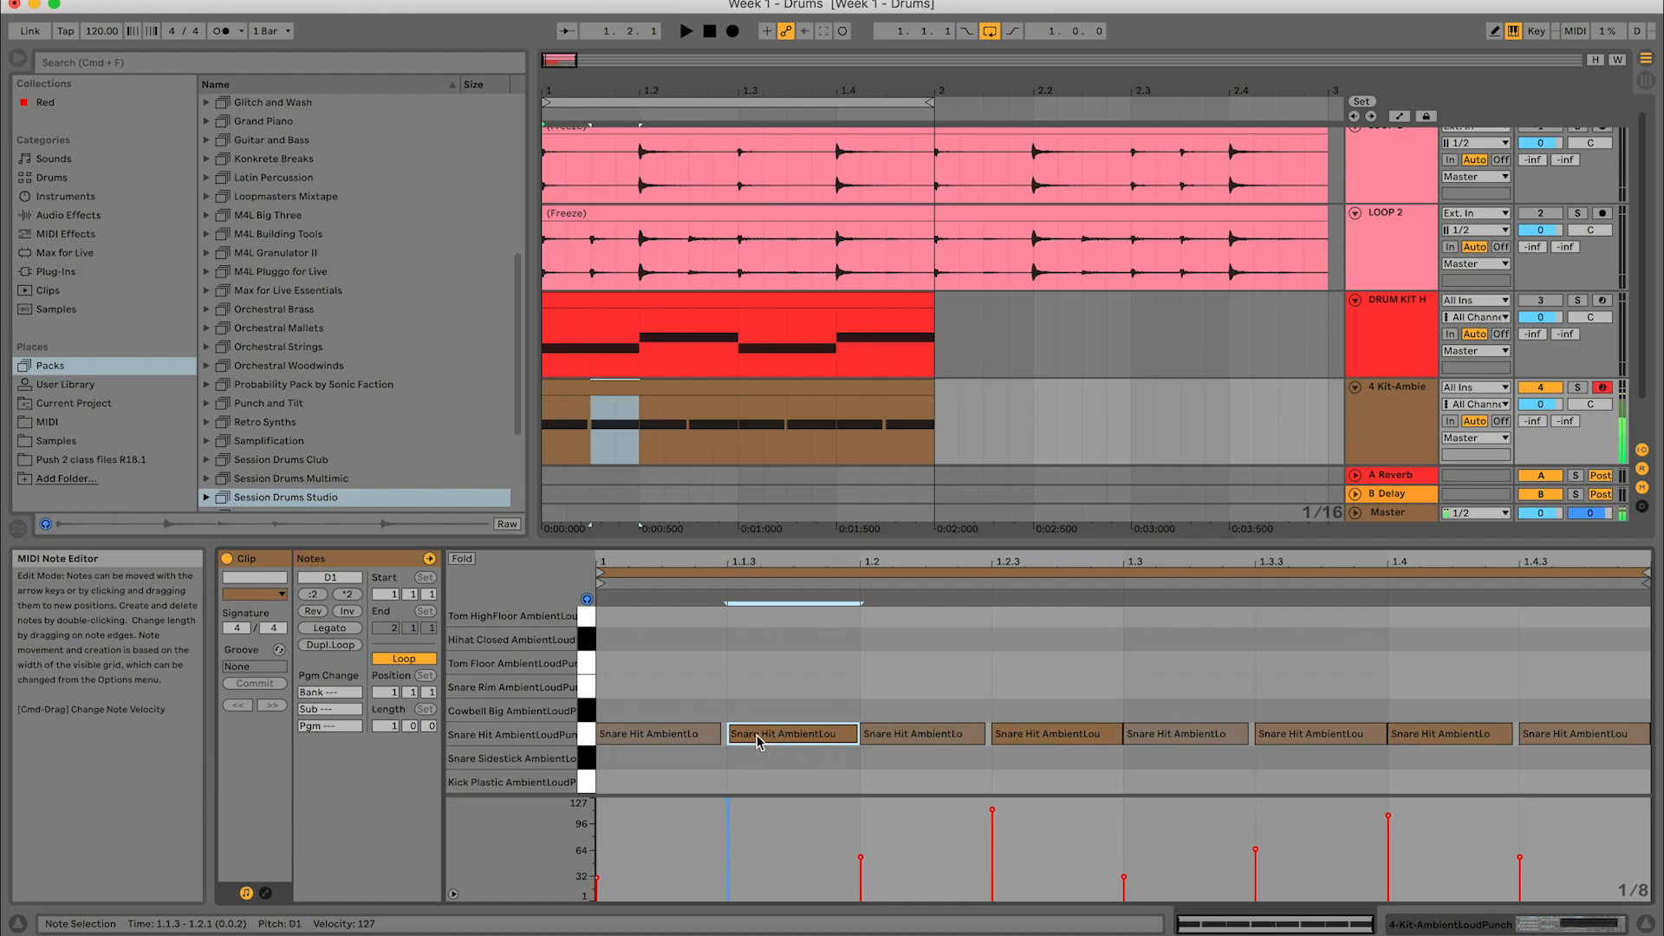
pyautogui.moveTo(756, 735); pyautogui.dragTo(757, 830)
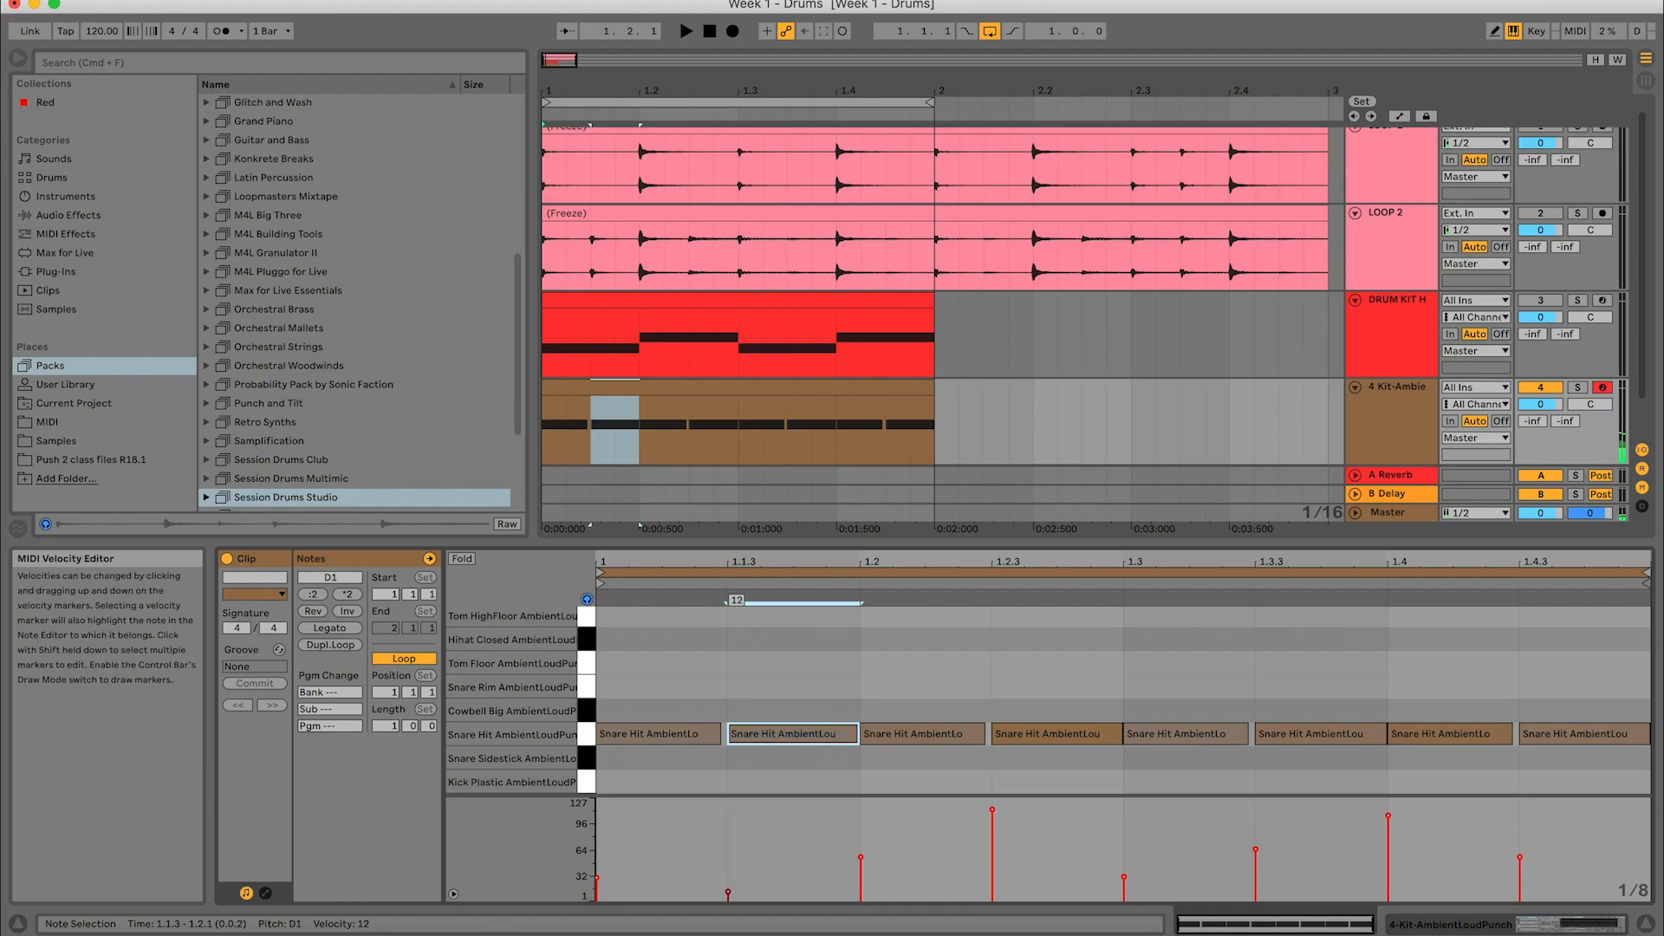
pyautogui.moveTo(728, 829)
pyautogui.mouseDown()
pyautogui.moveTo(728, 801)
pyautogui.moveTo(728, 891)
pyautogui.mouseUp()
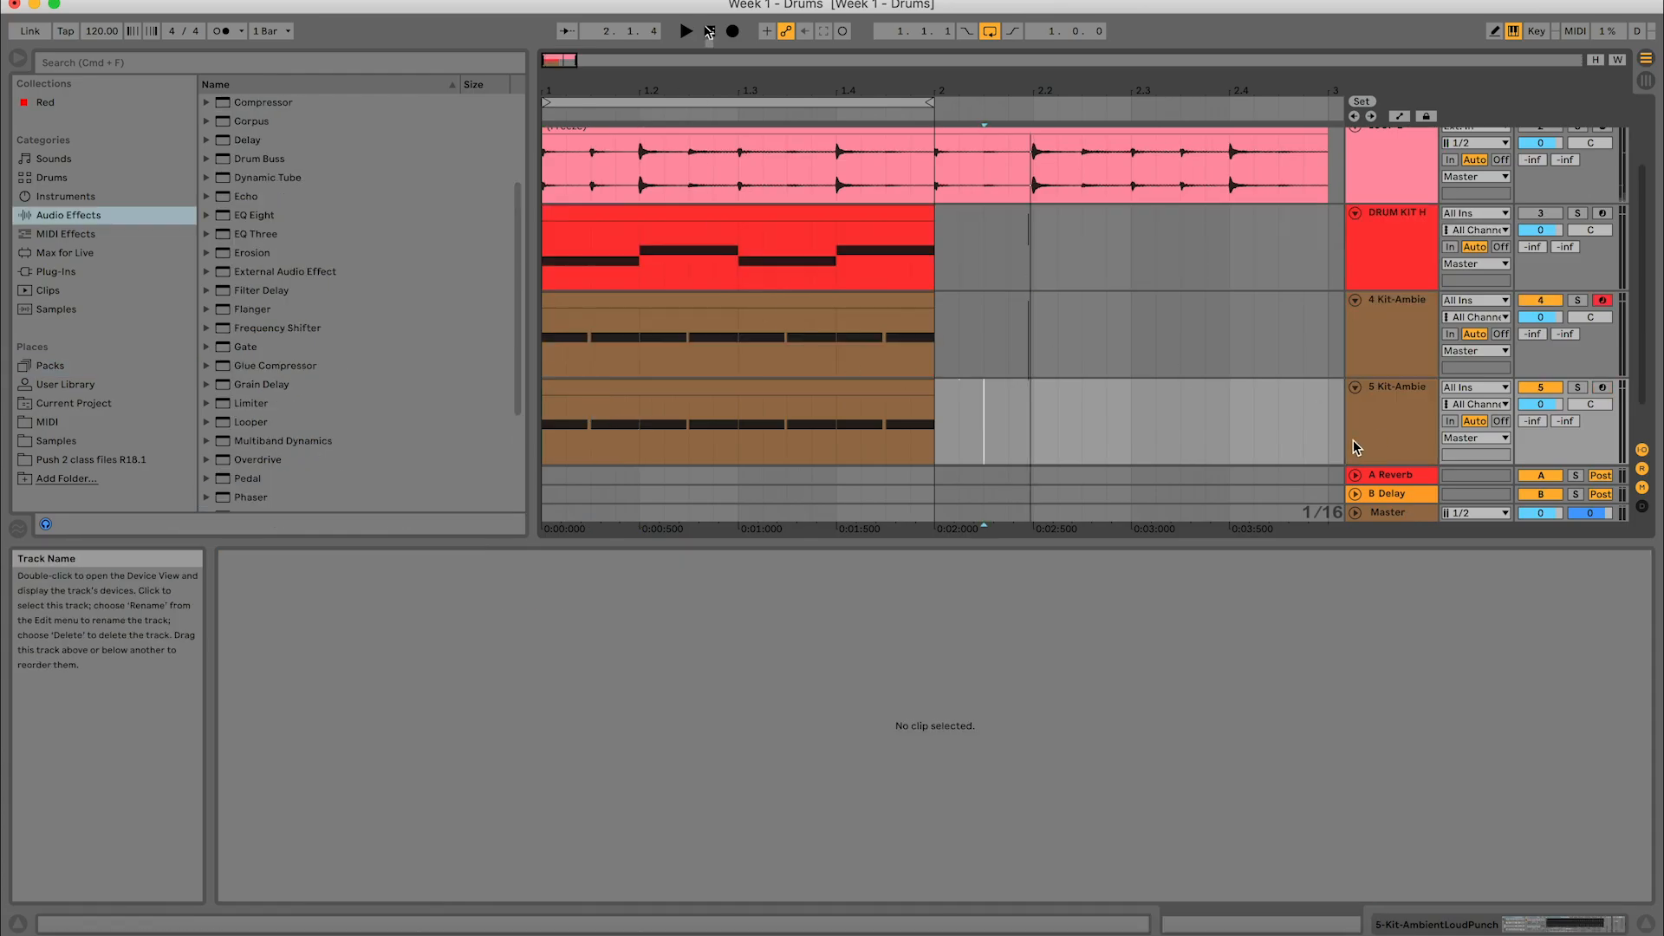
# - Open the device chain of the 4 Kit-AmbientLoudPunch track
pyautogui.click(1427, 313)
pyautogui.doubleClick(1387, 313)
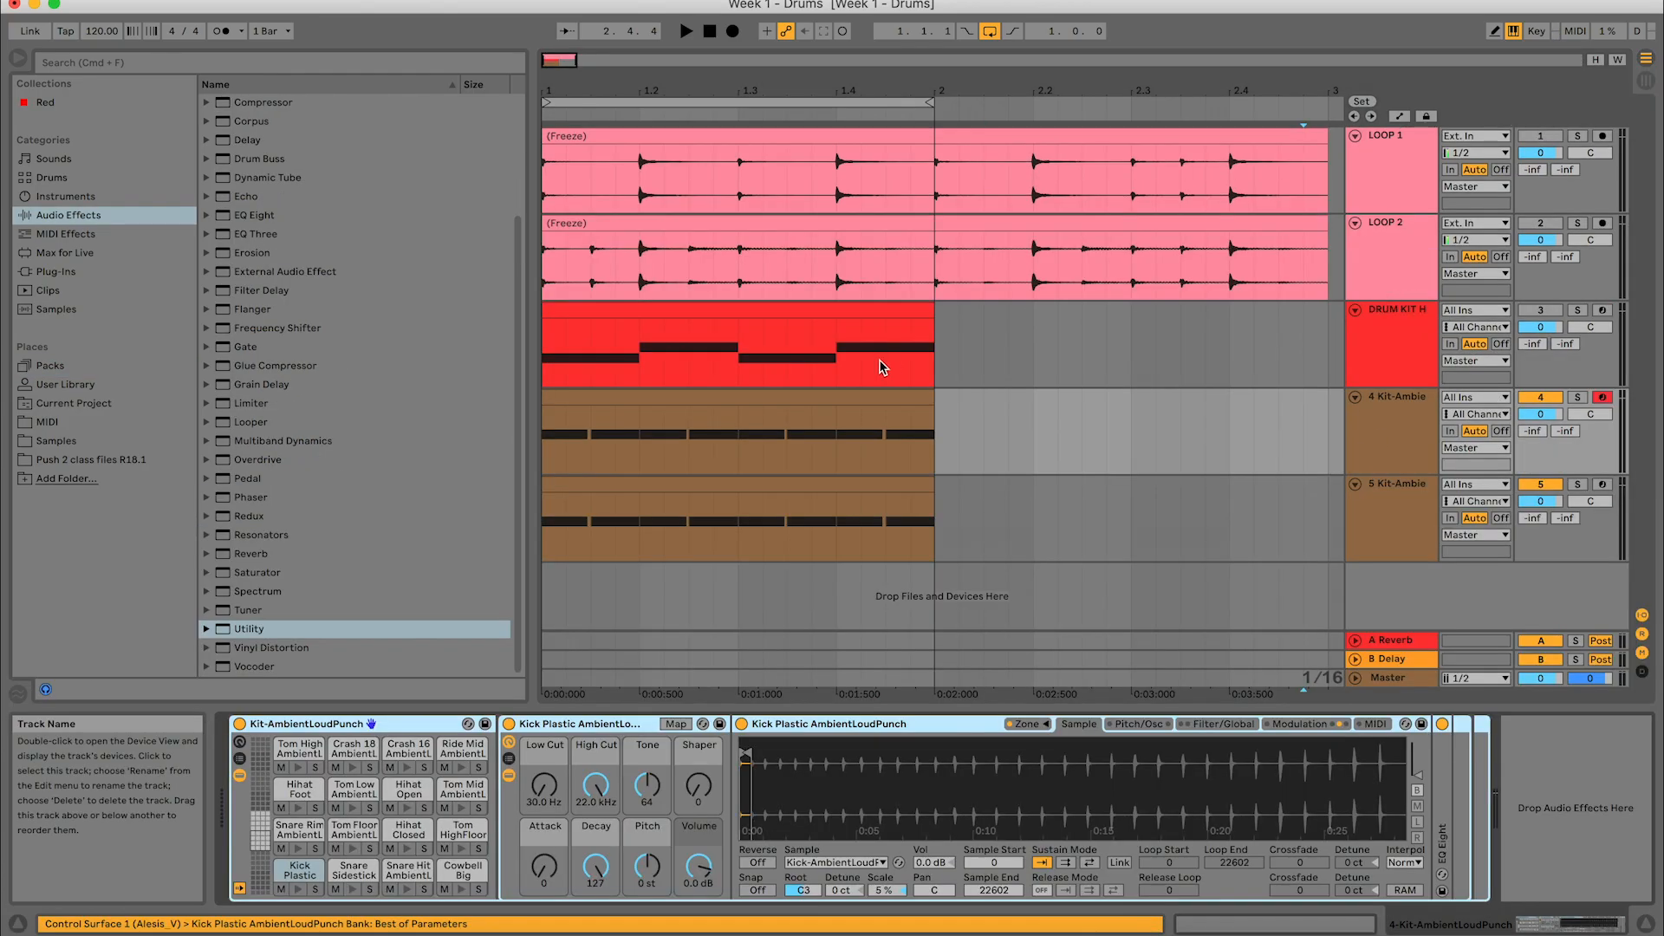
# - Examine the snare hit velocities in the clip on the 4 Kit-AmbientLoudPunch track
pyautogui.doubleClick(866, 408)
pyautogui.click(863, 691)
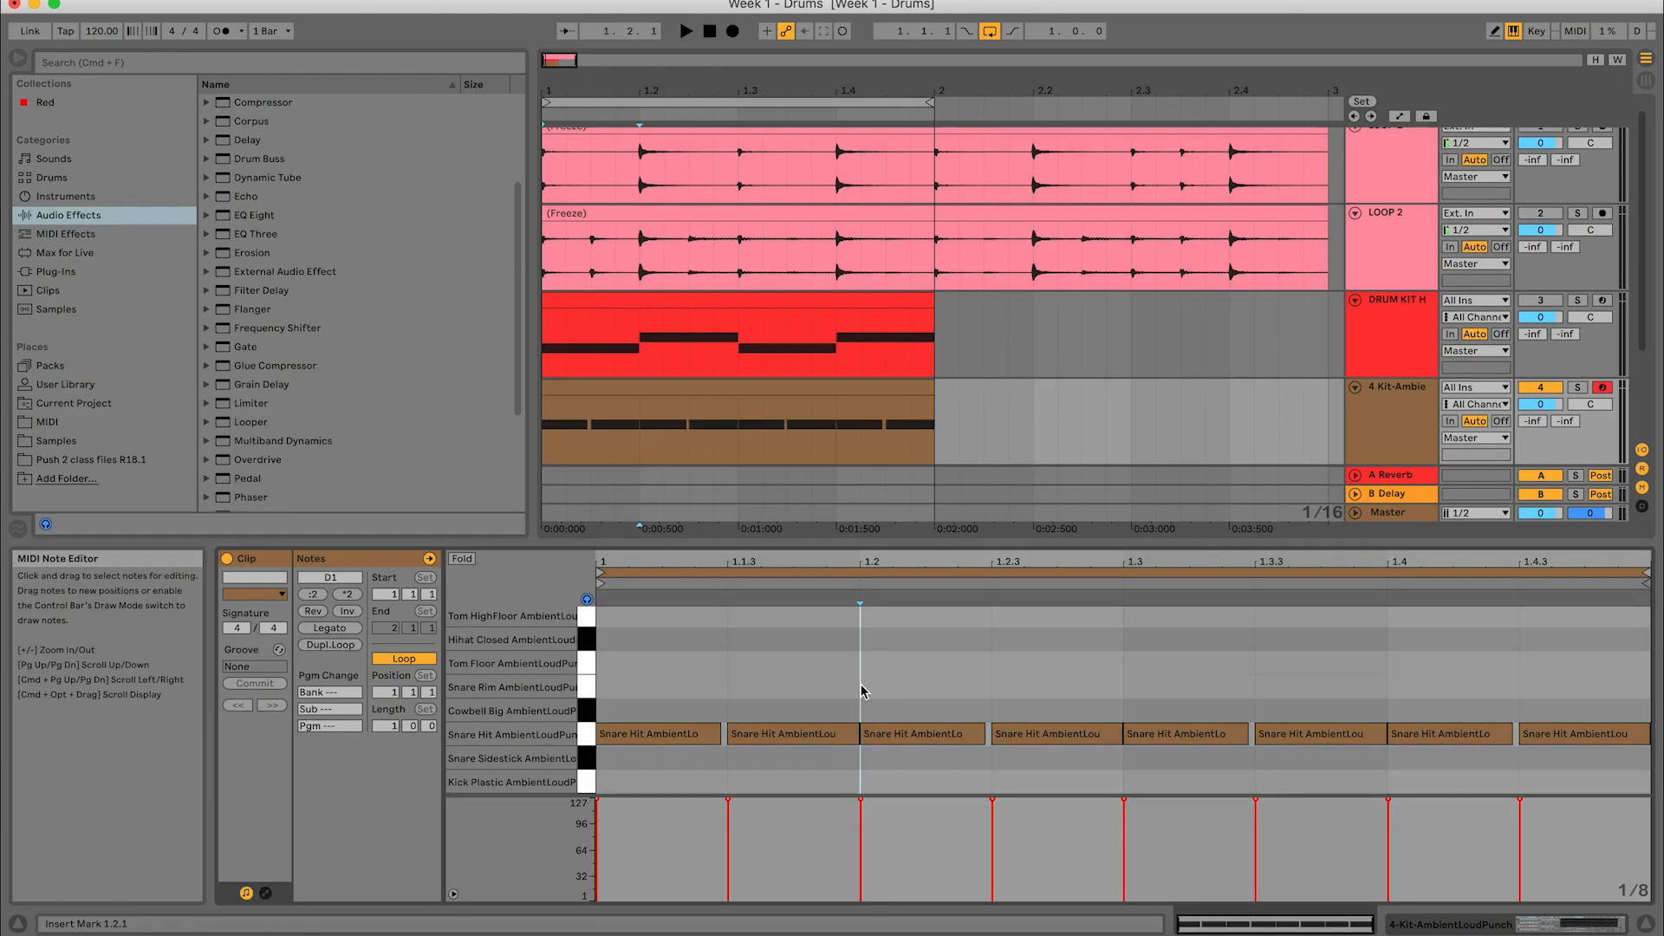
pyautogui.click(1389, 799)
pyautogui.click(1218, 380)
pyautogui.scroll(-3, 1218, 378)
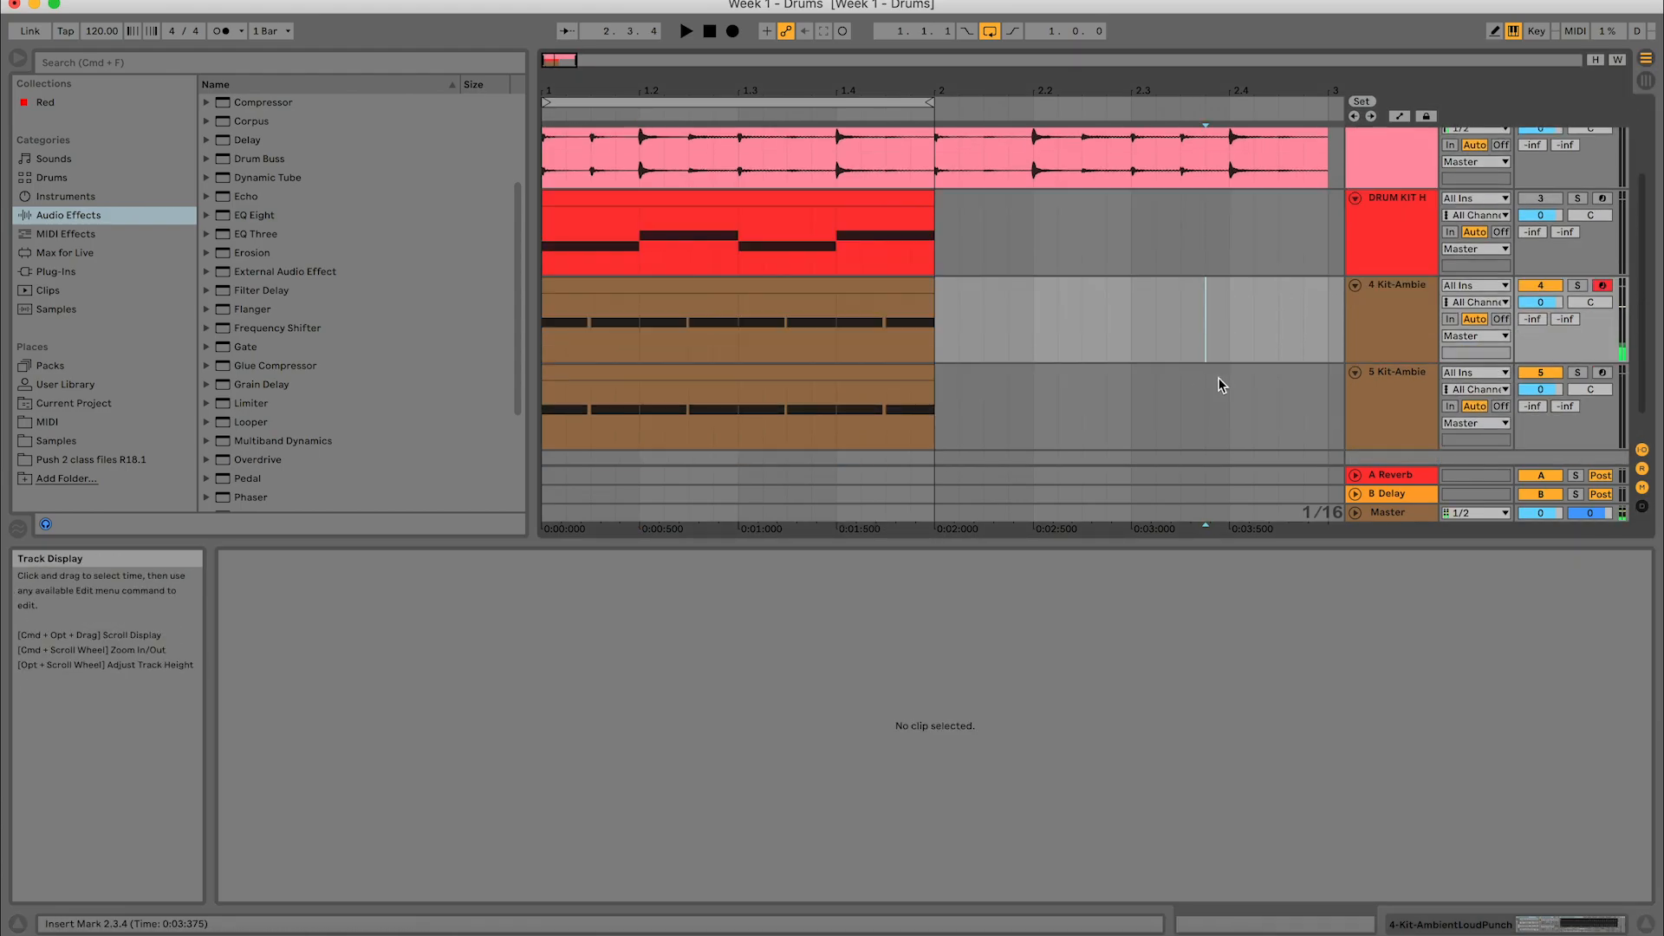
# - Examine the snare velocities in the 5 Kit-AmbientLoudPunch clip, checking the hit at 1.1.3
pyautogui.click(1218, 382)
pyautogui.click(760, 344)
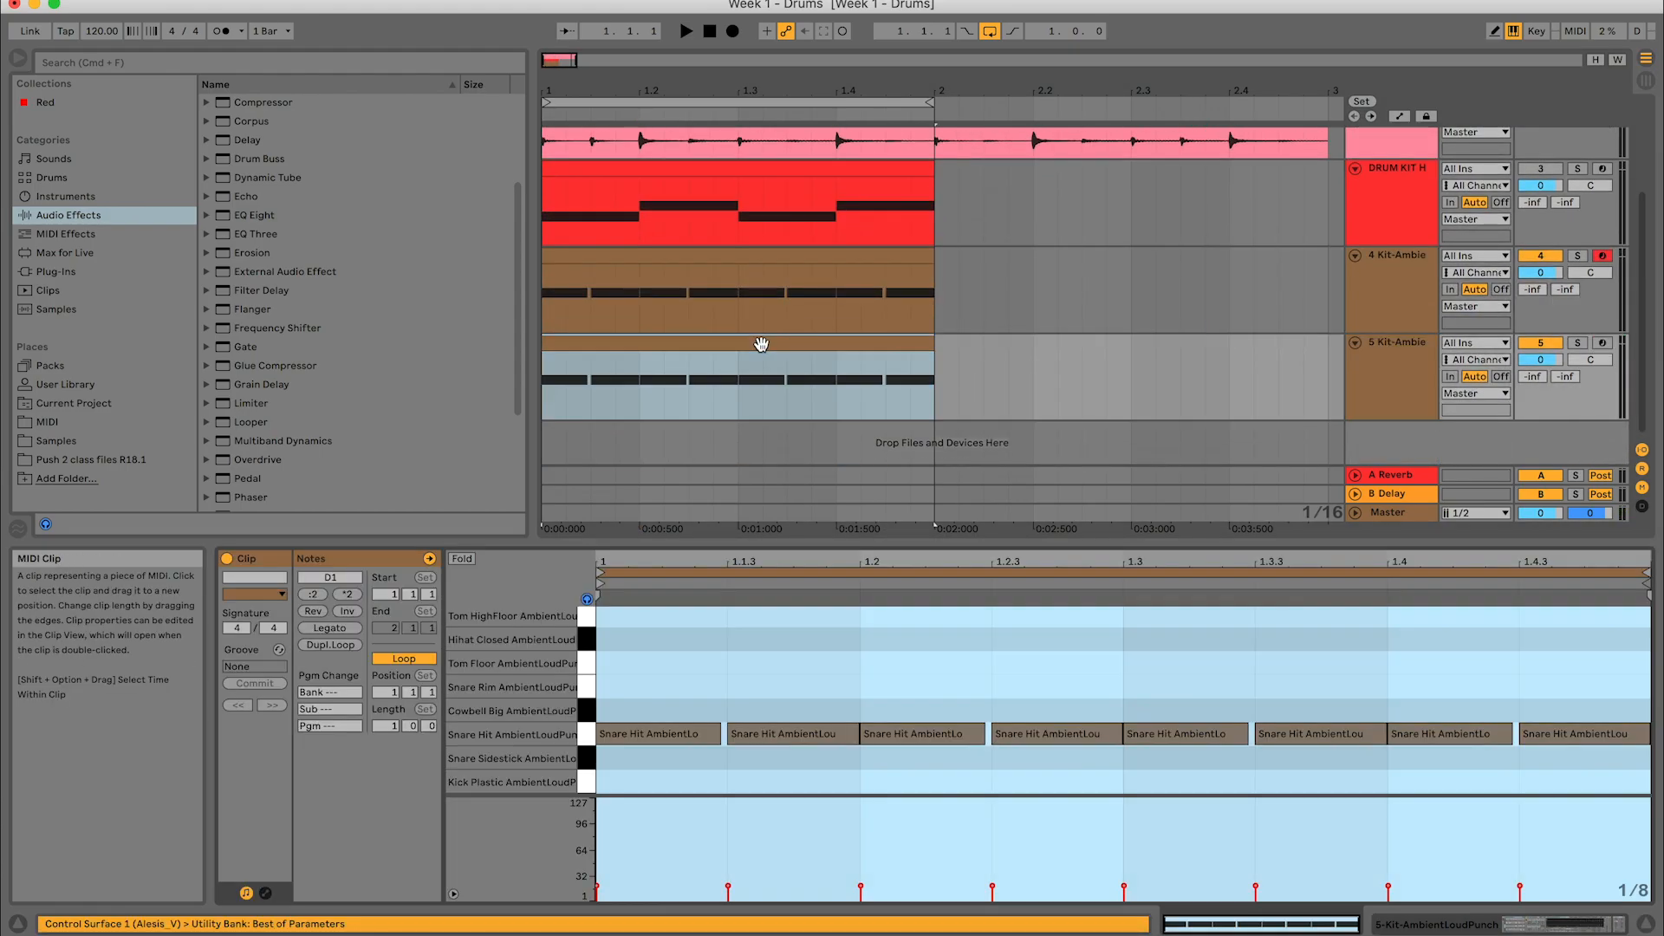
pyautogui.click(719, 693)
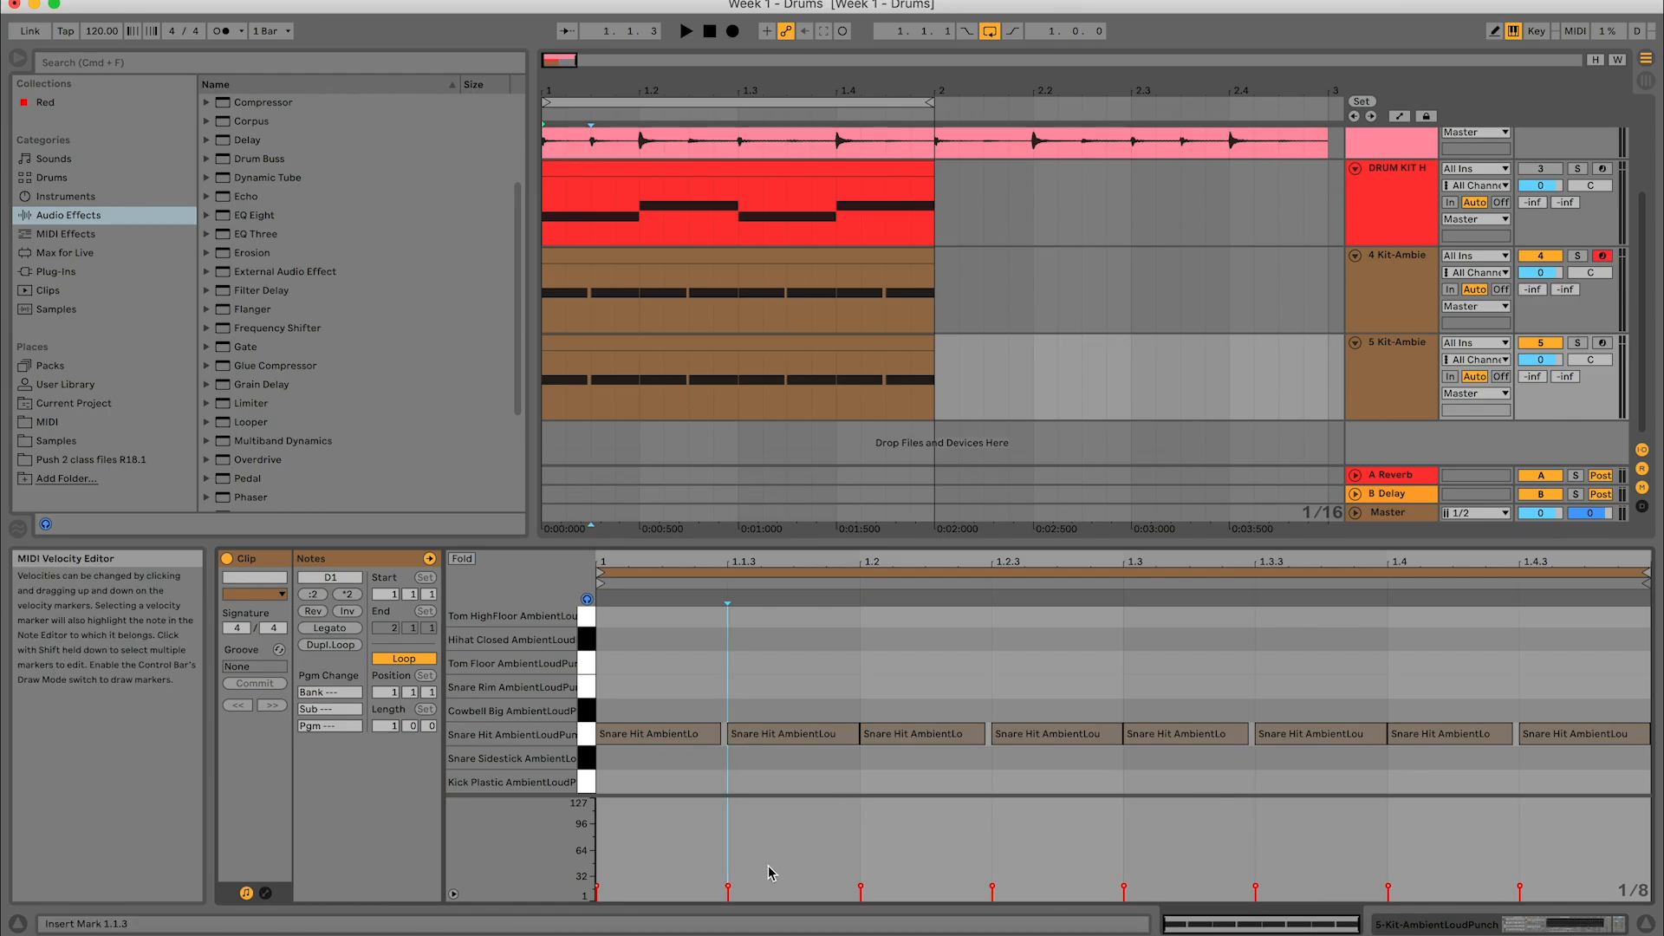
pyautogui.click(728, 887)
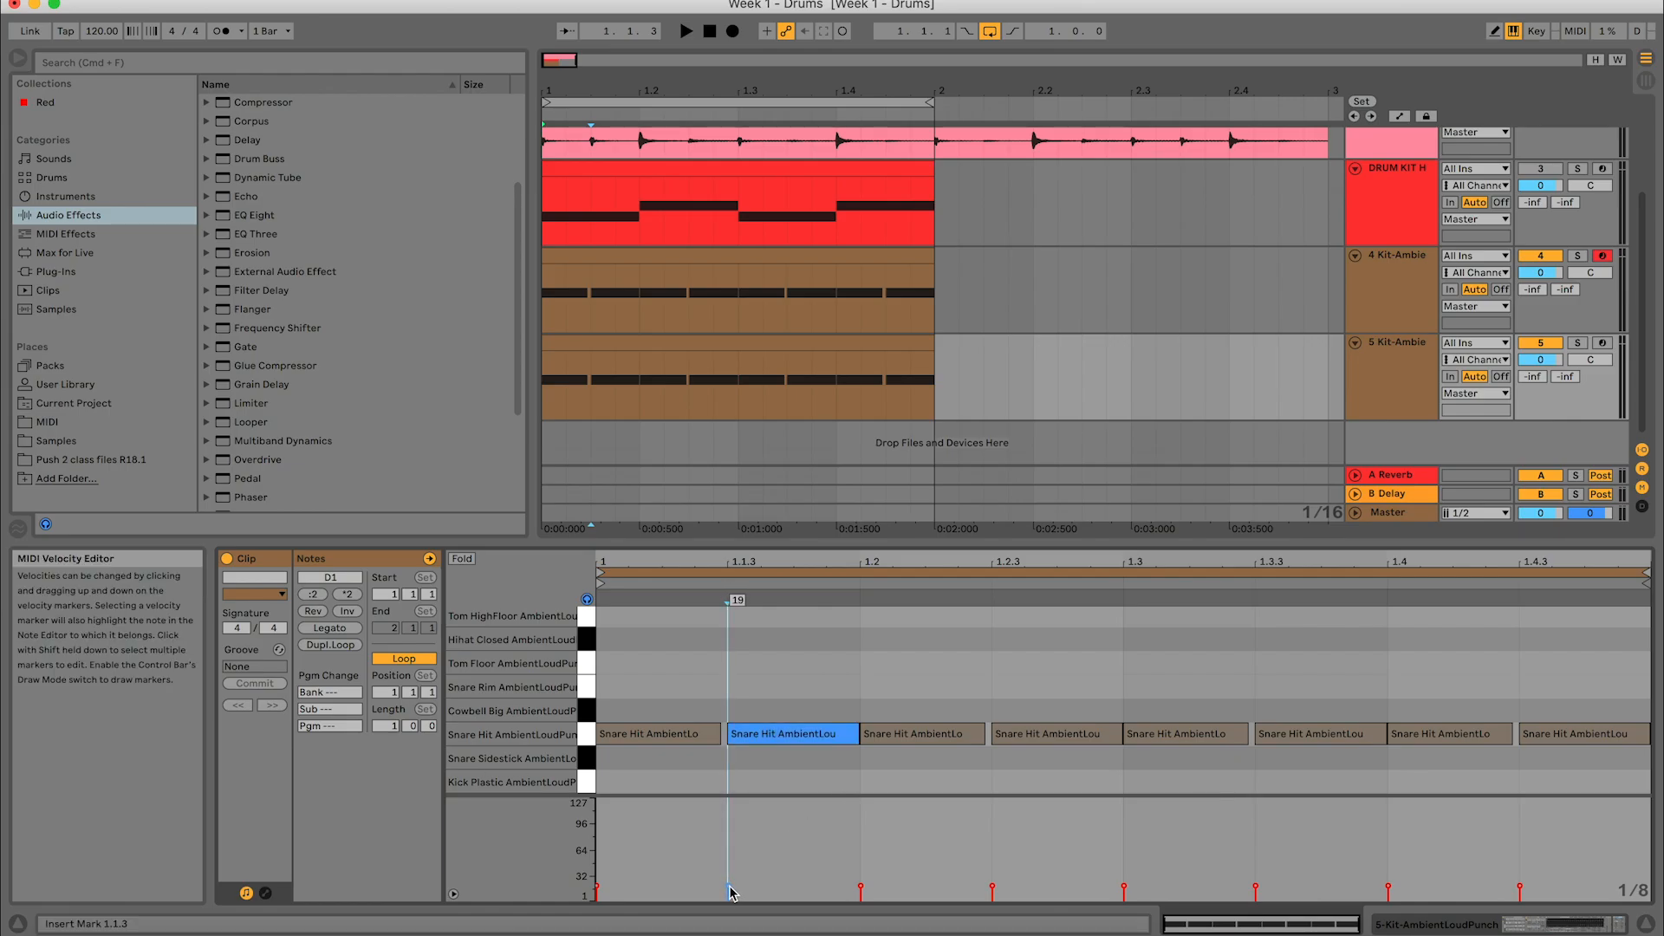
pyautogui.click(1039, 692)
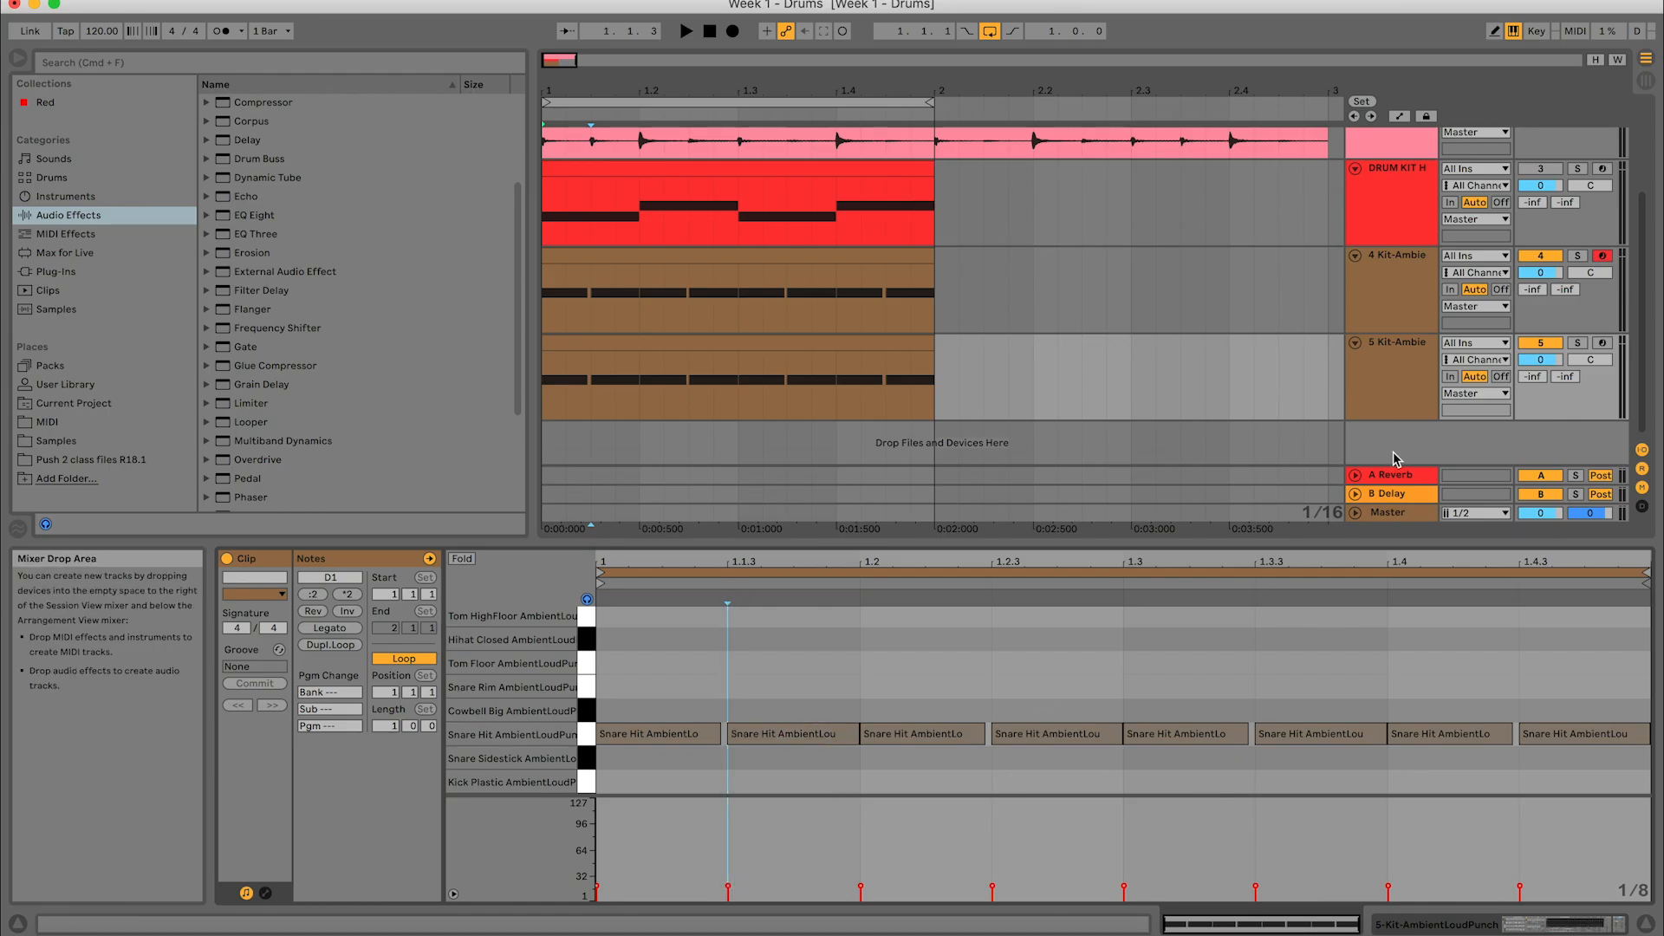
# - Inspect the device chain of the 5 Kit-AmbientLoudPunch track through to the gain of its Utility effect
pyautogui.click(1389, 371)
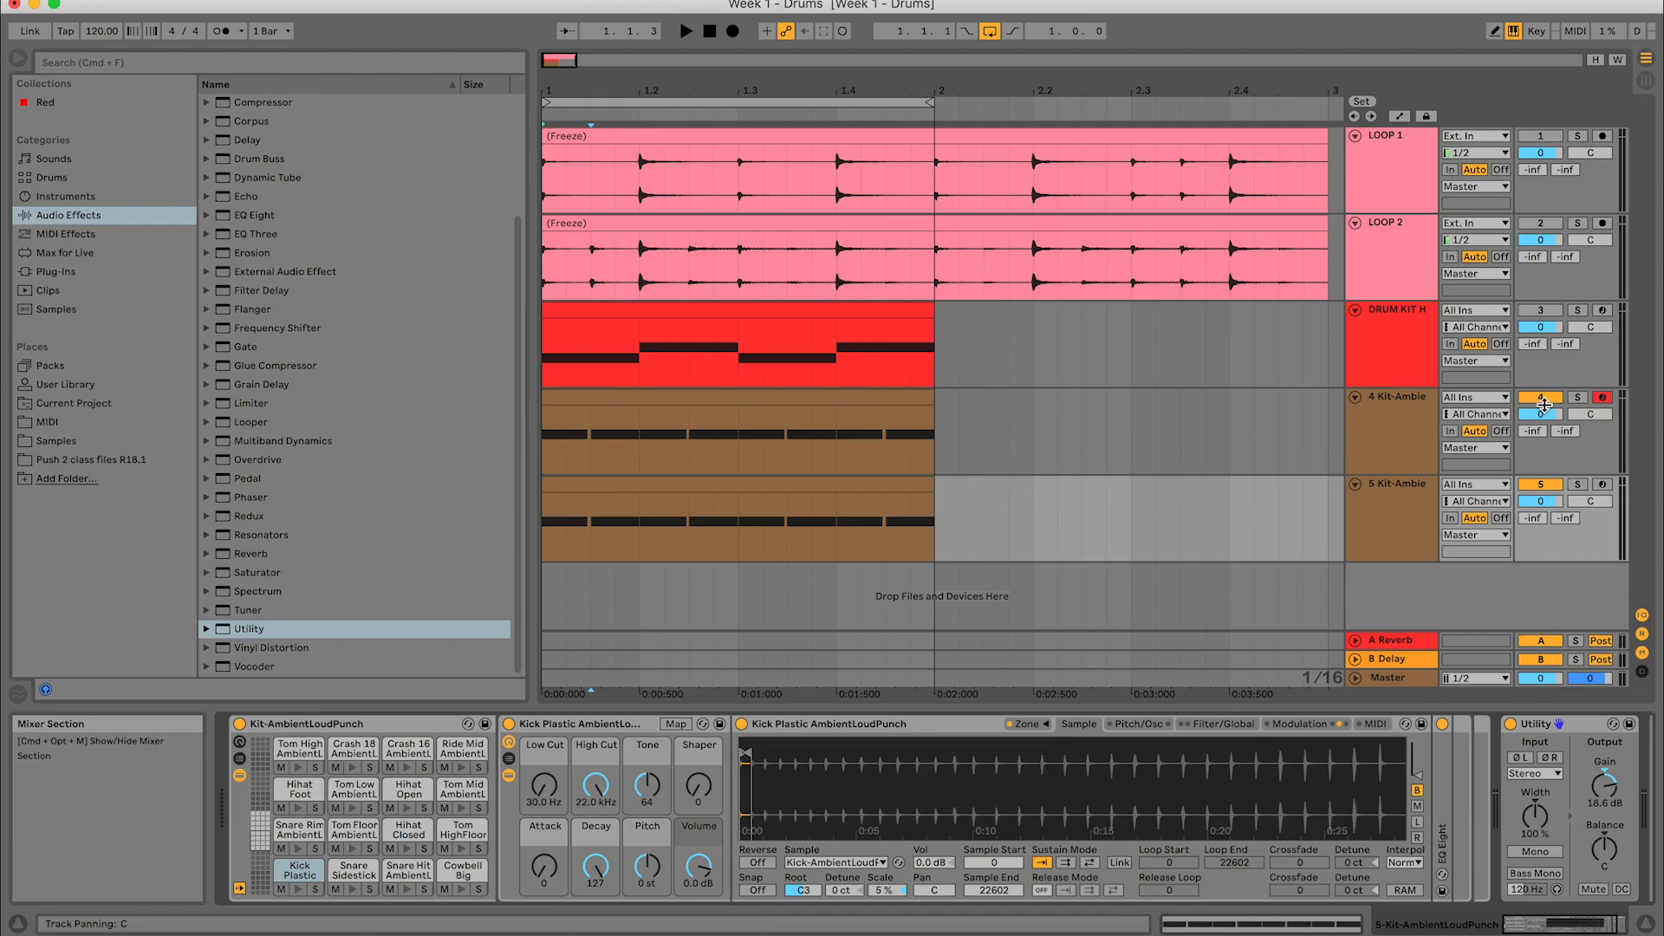
pyautogui.click(1425, 524)
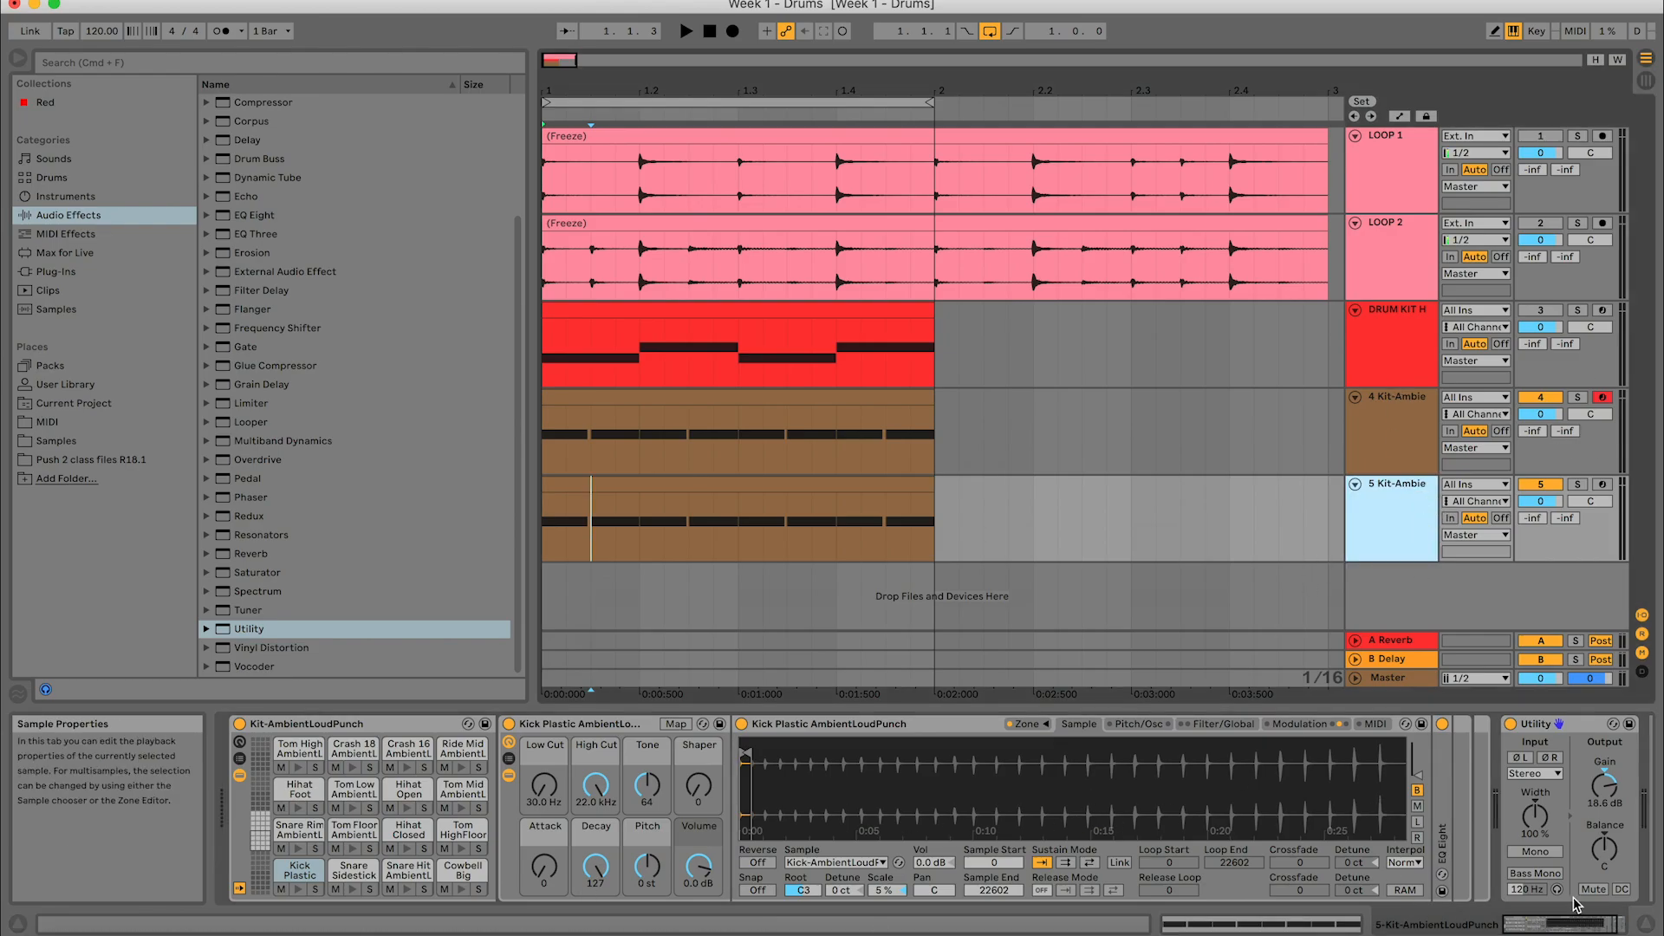
pyautogui.moveTo(1546, 924); pyautogui.dragTo(1557, 924)
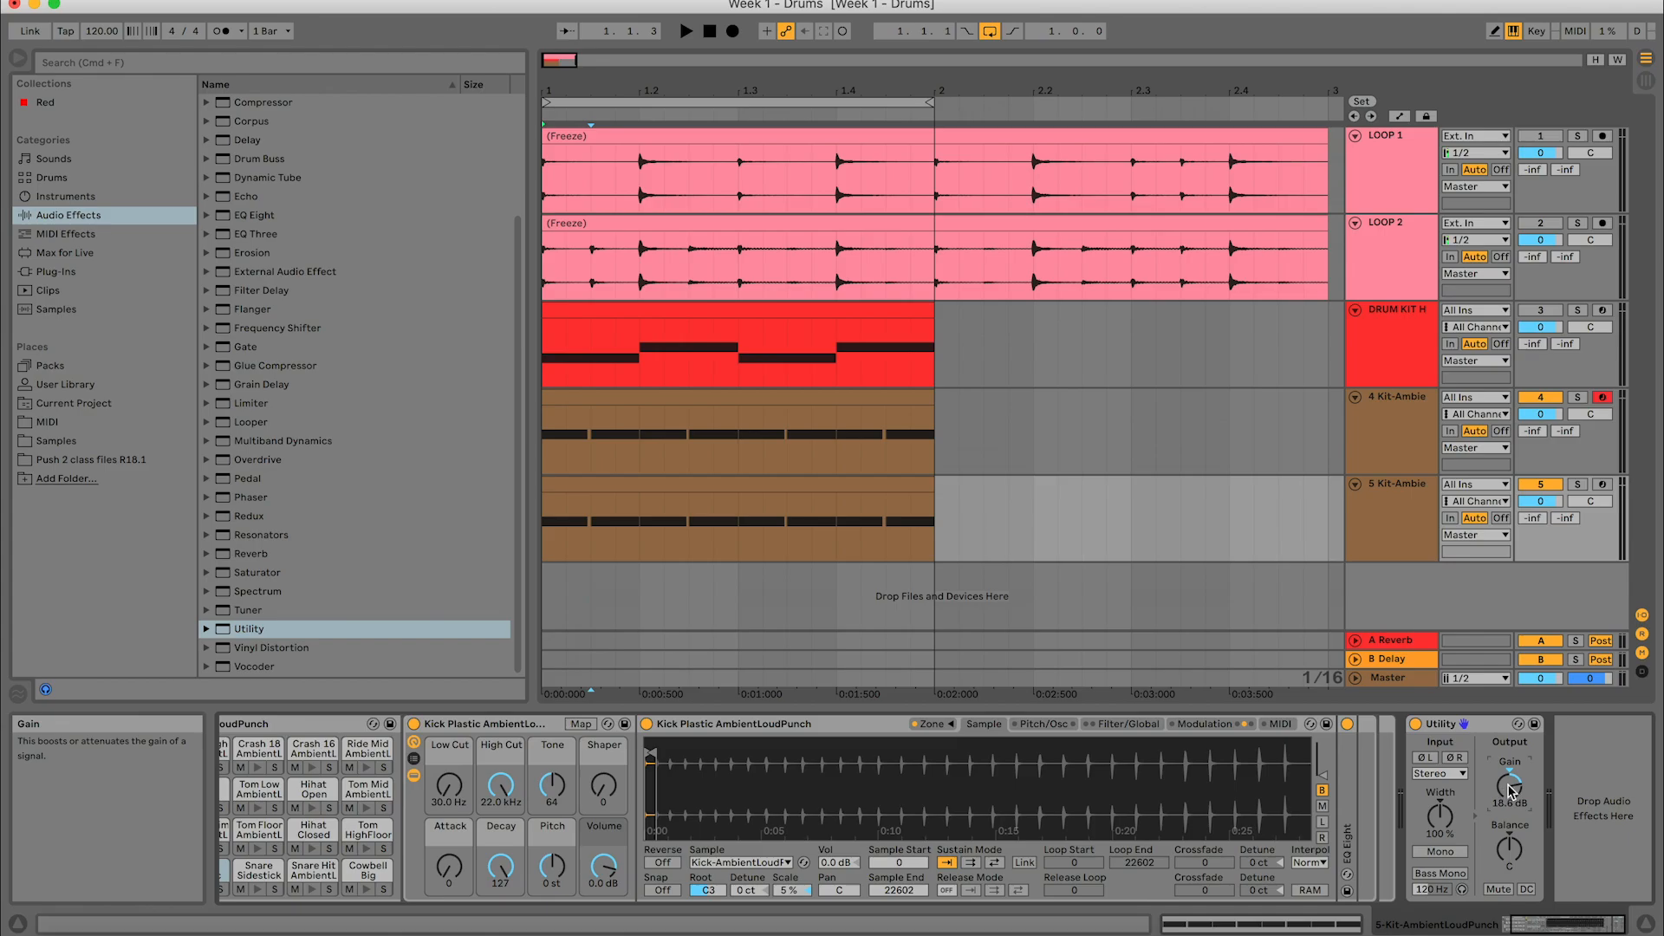
pyautogui.click(1430, 511)
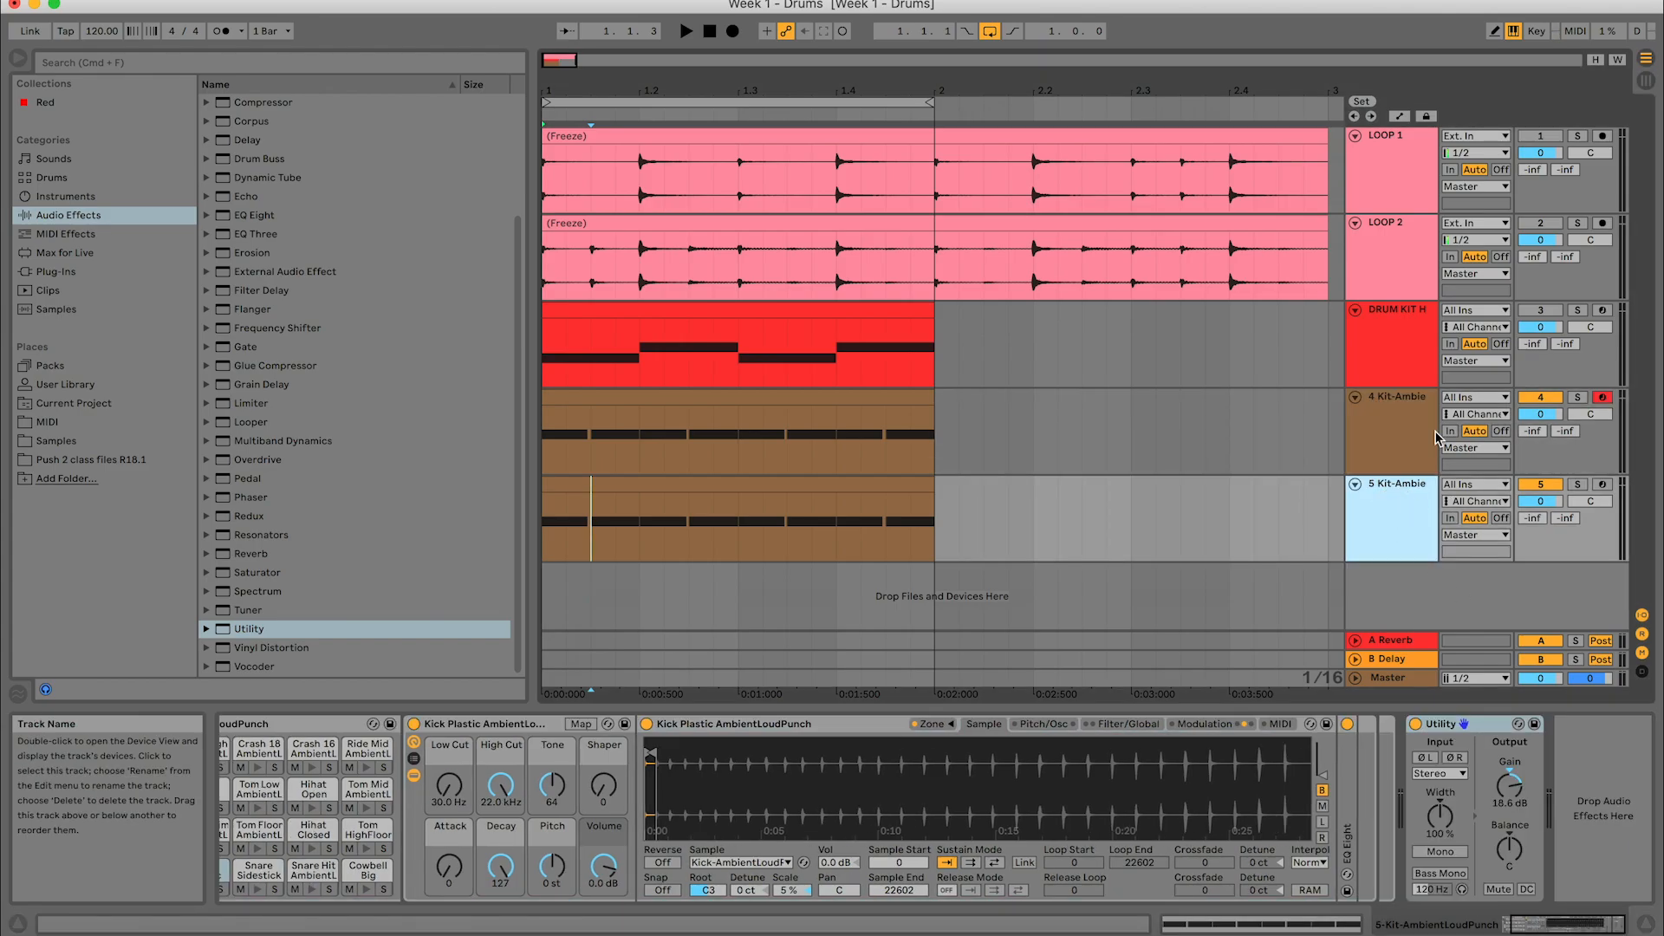
# - Deactivate the 5 Kit-AmbientLoudPunch track and play the track 4 snare pattern on its own
pyautogui.click(1541, 483)
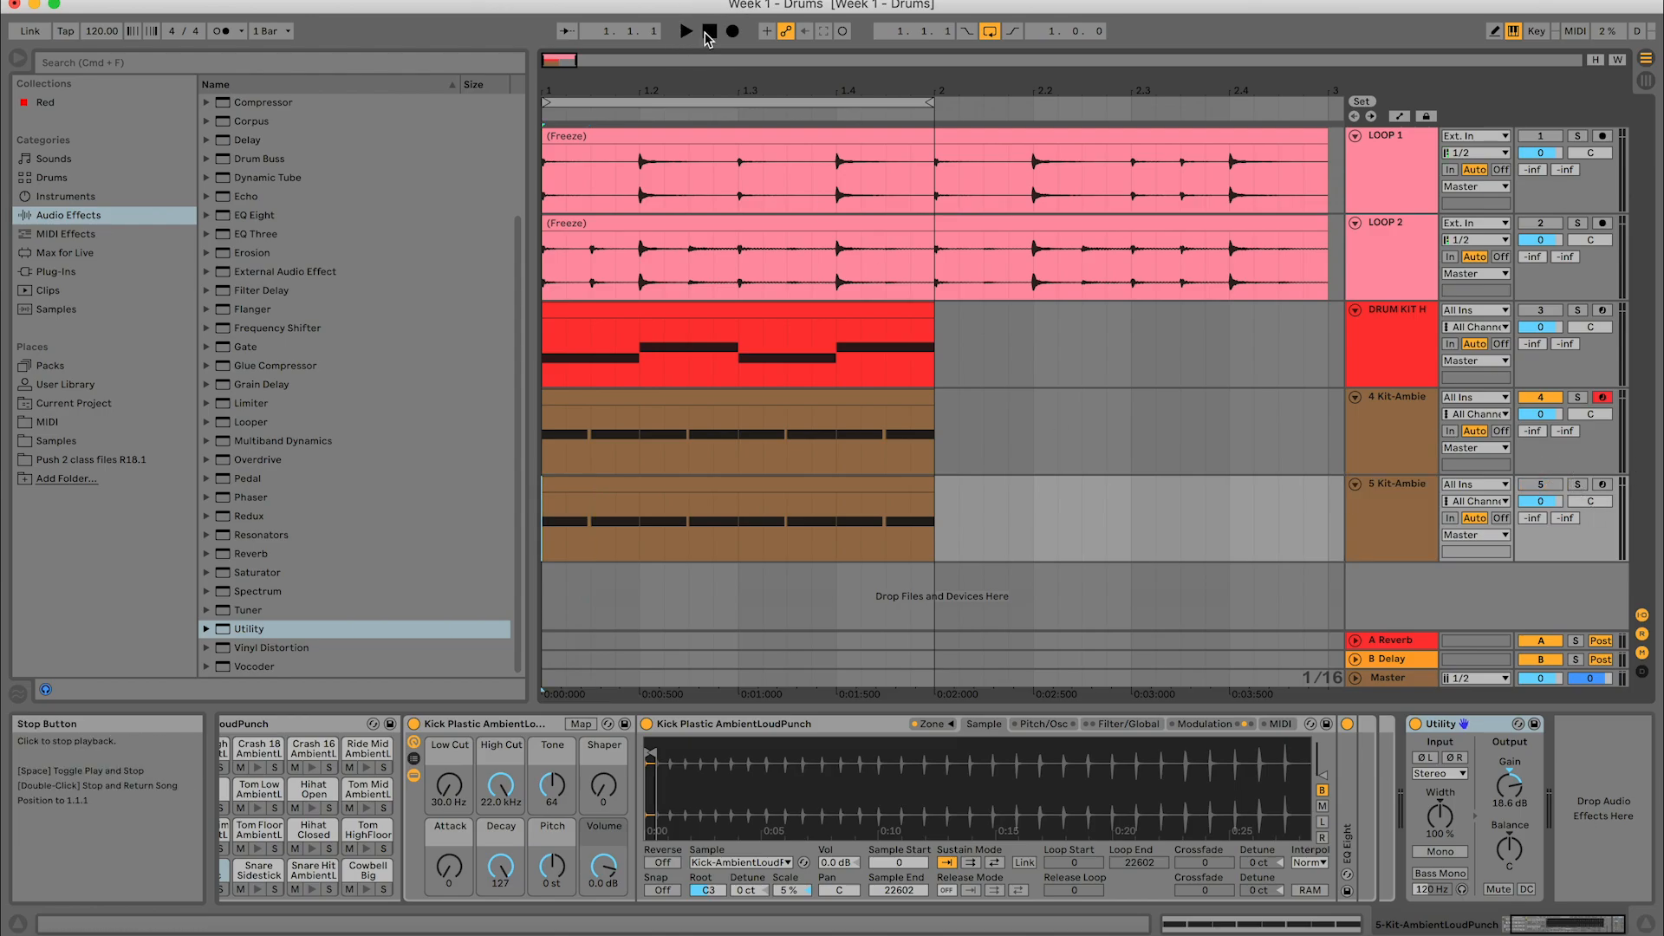
pyautogui.click(685, 31)
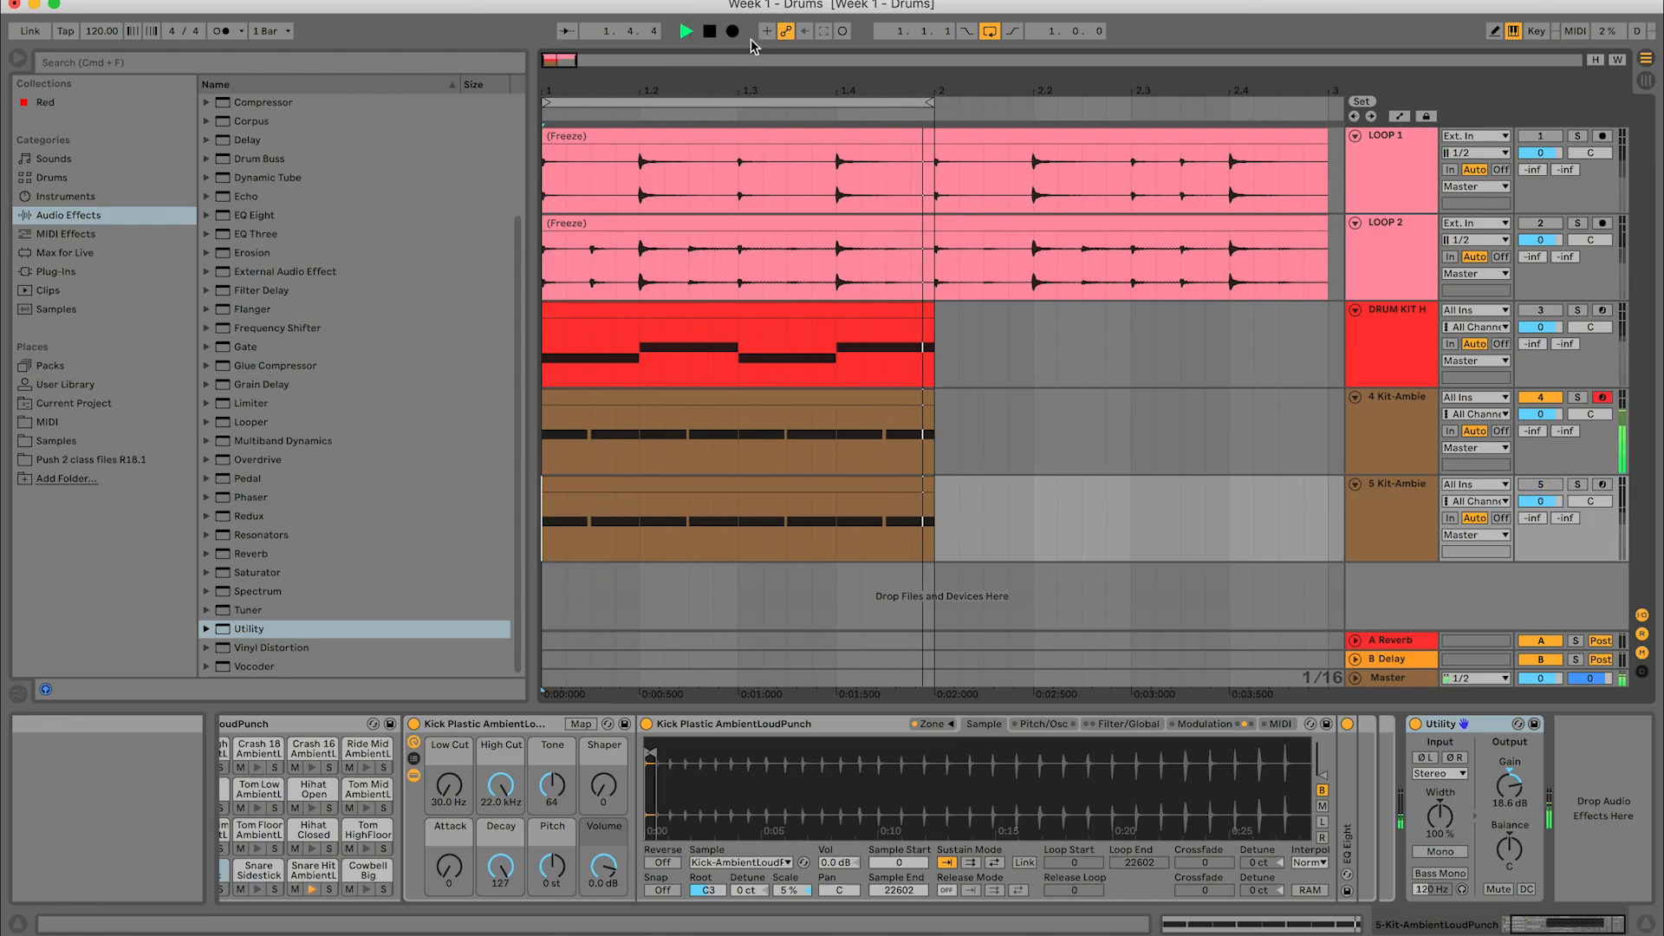
pyautogui.press('space')
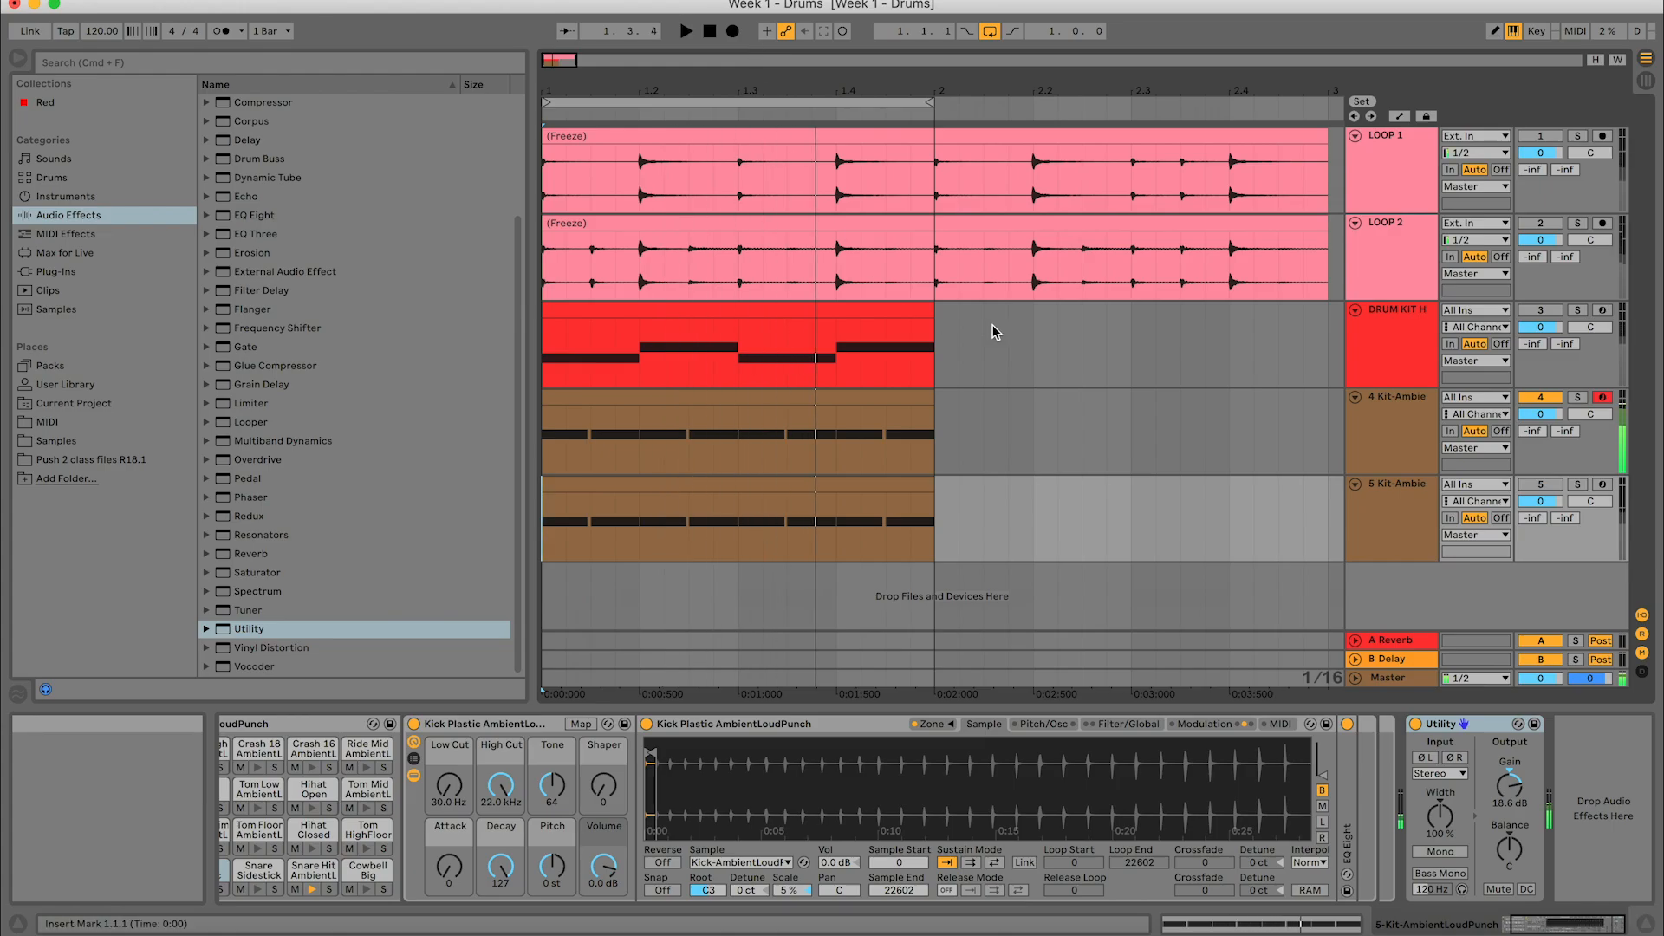
# - Deactivate track 4, reactivate the 5 Kit-AmbientLoudPunch track and play its snare pattern for comparison
pyautogui.click(1557, 399)
pyautogui.click(1540, 485)
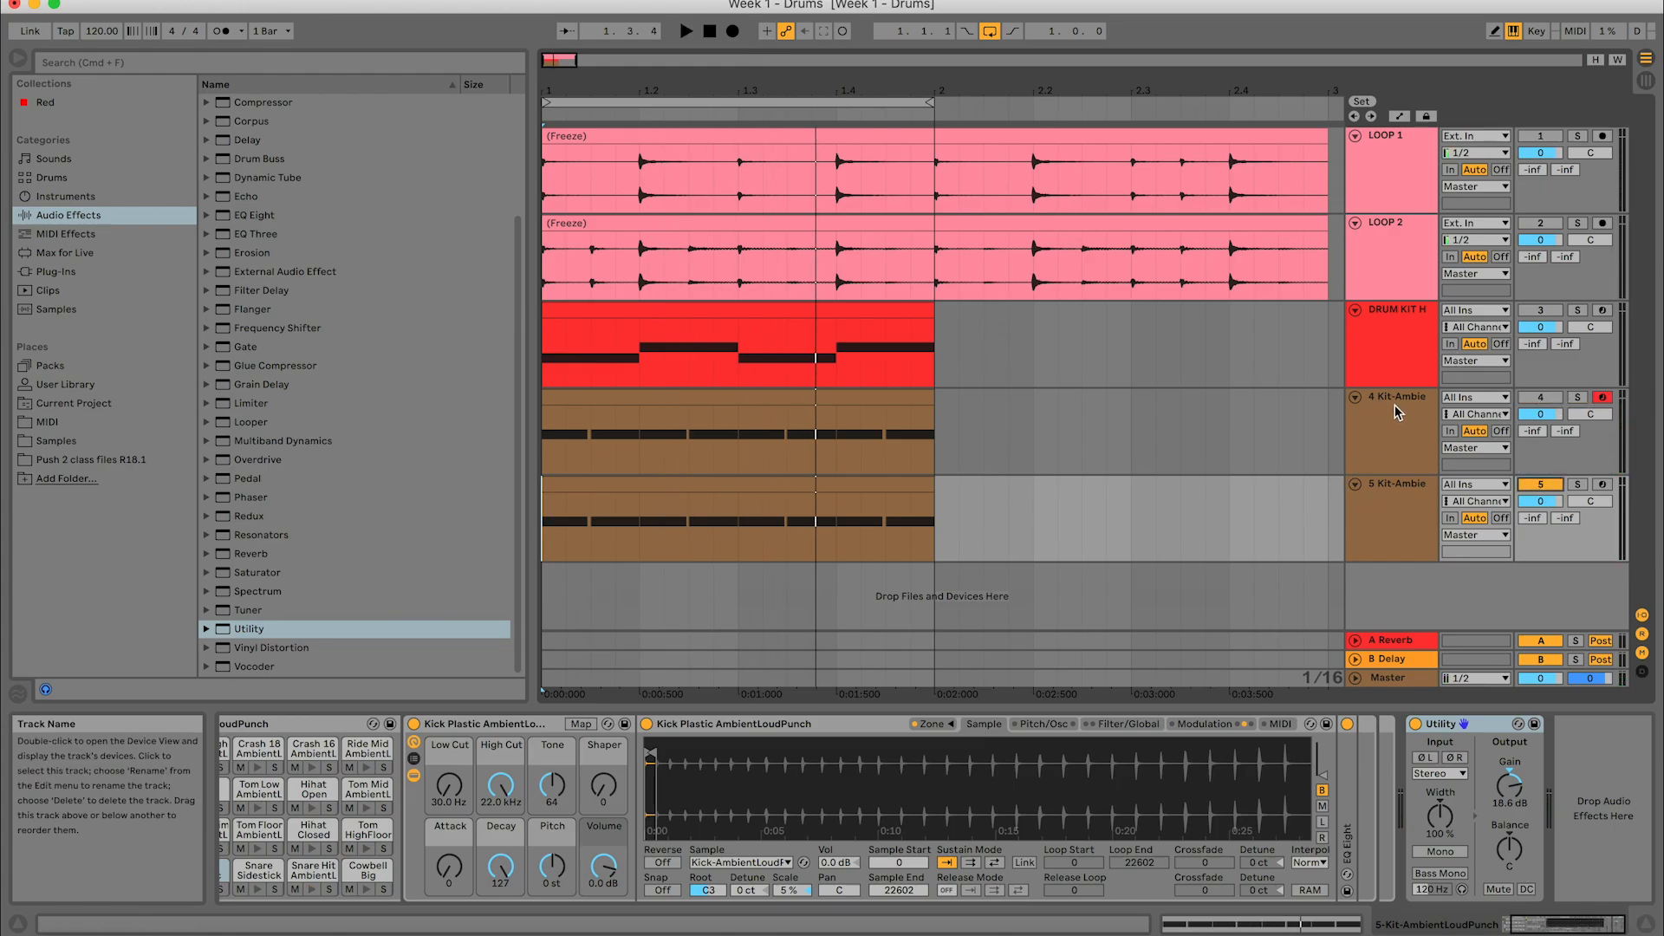
pyautogui.press('space')
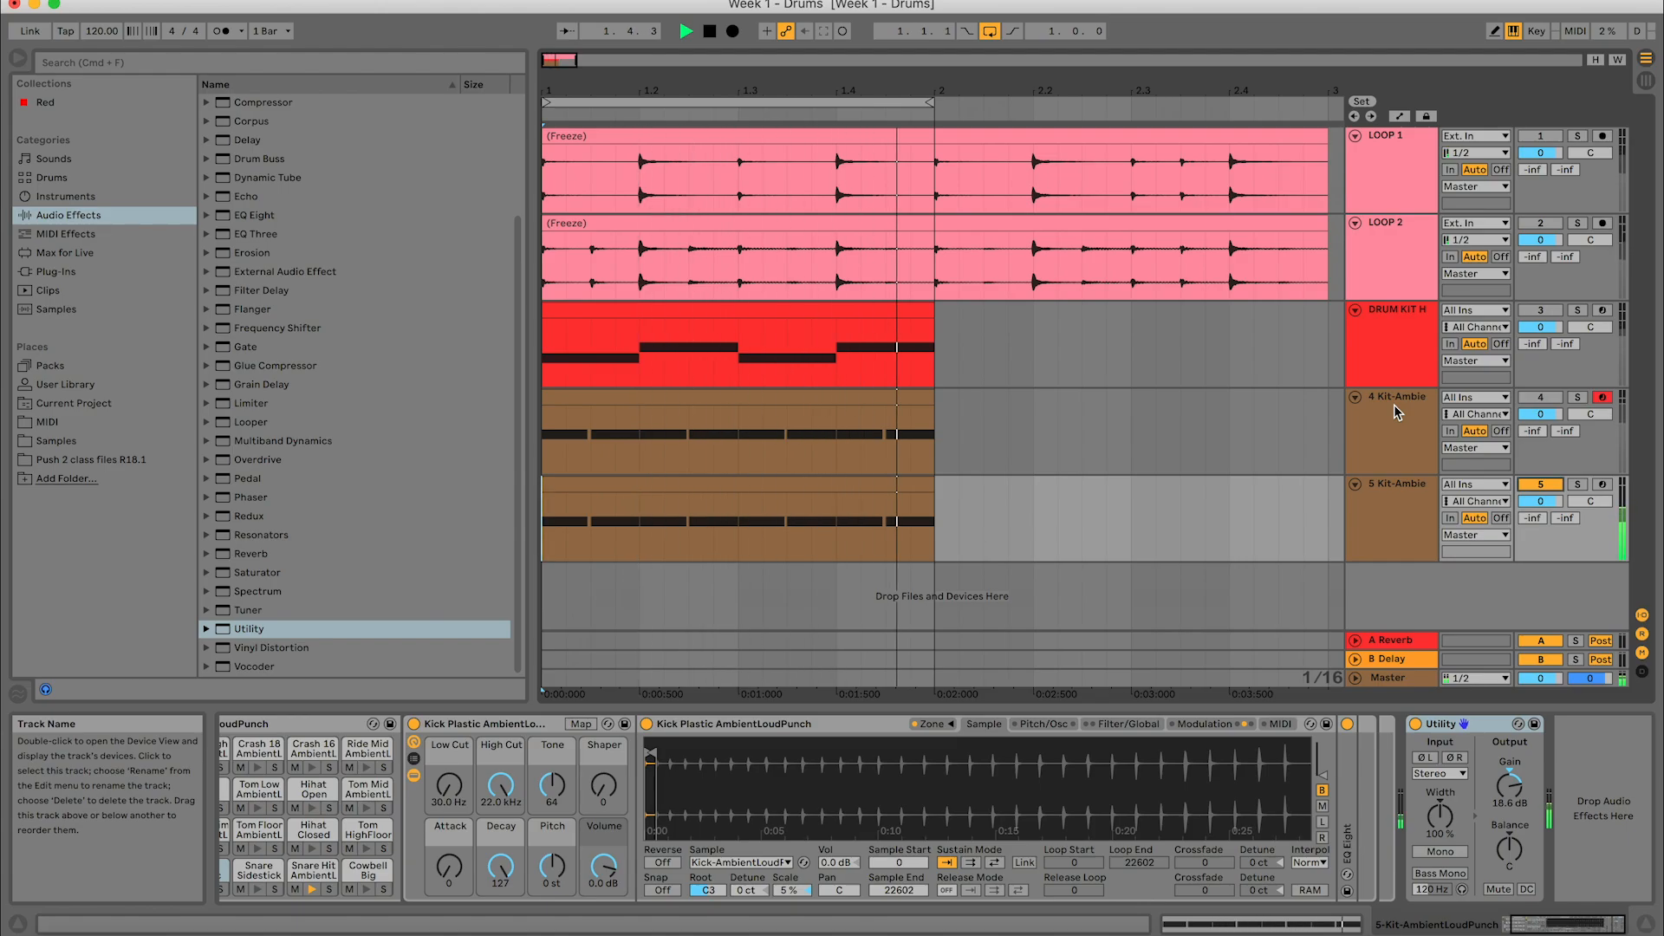
# - Compare both snare tracks during playback by reactivating track 4, deactivating track 5 and soloing them in turn
pyautogui.click(1539, 401)
pyautogui.click(1539, 485)
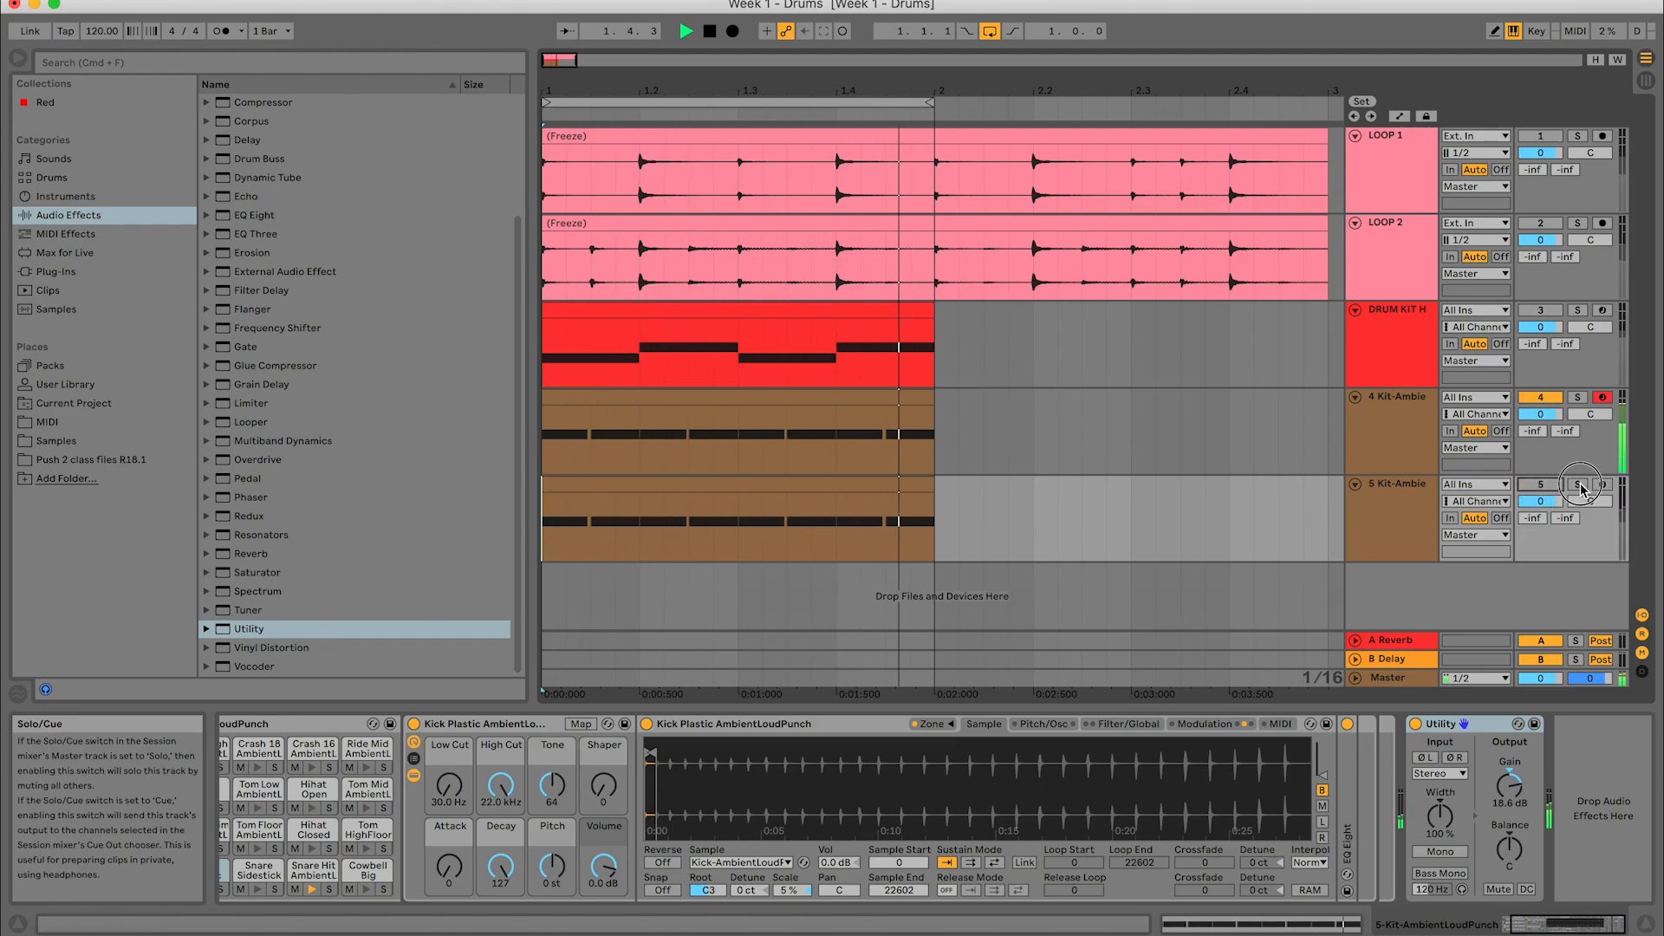
pyautogui.click(1579, 484)
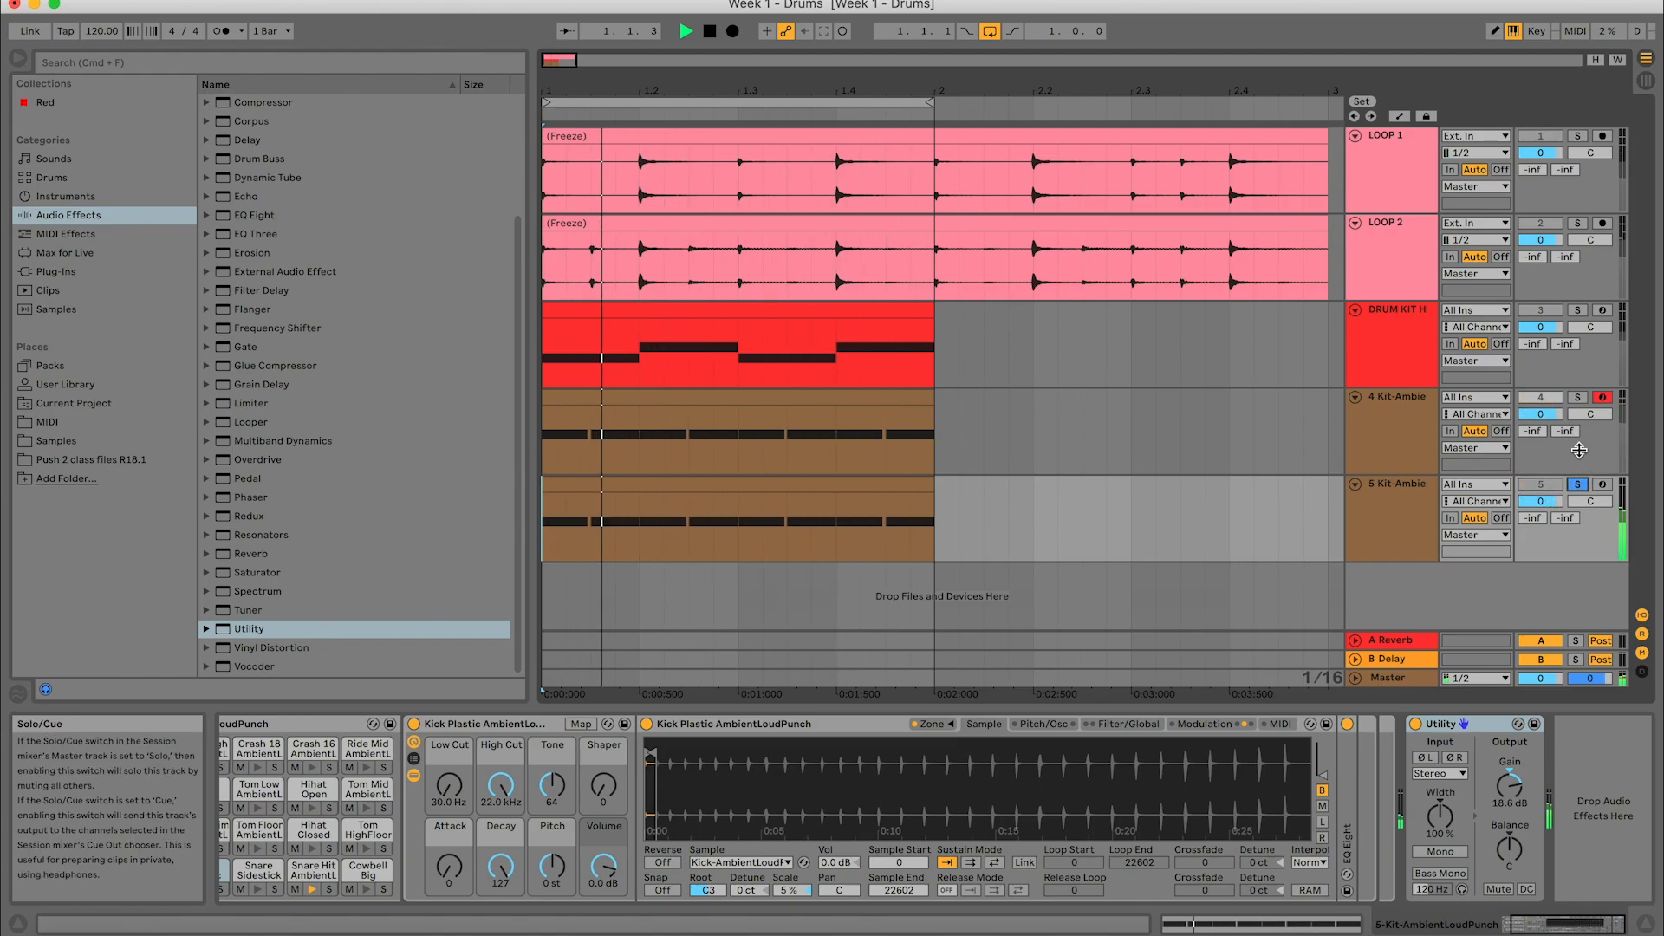
pyautogui.click(1578, 400)
pyautogui.click(1578, 400)
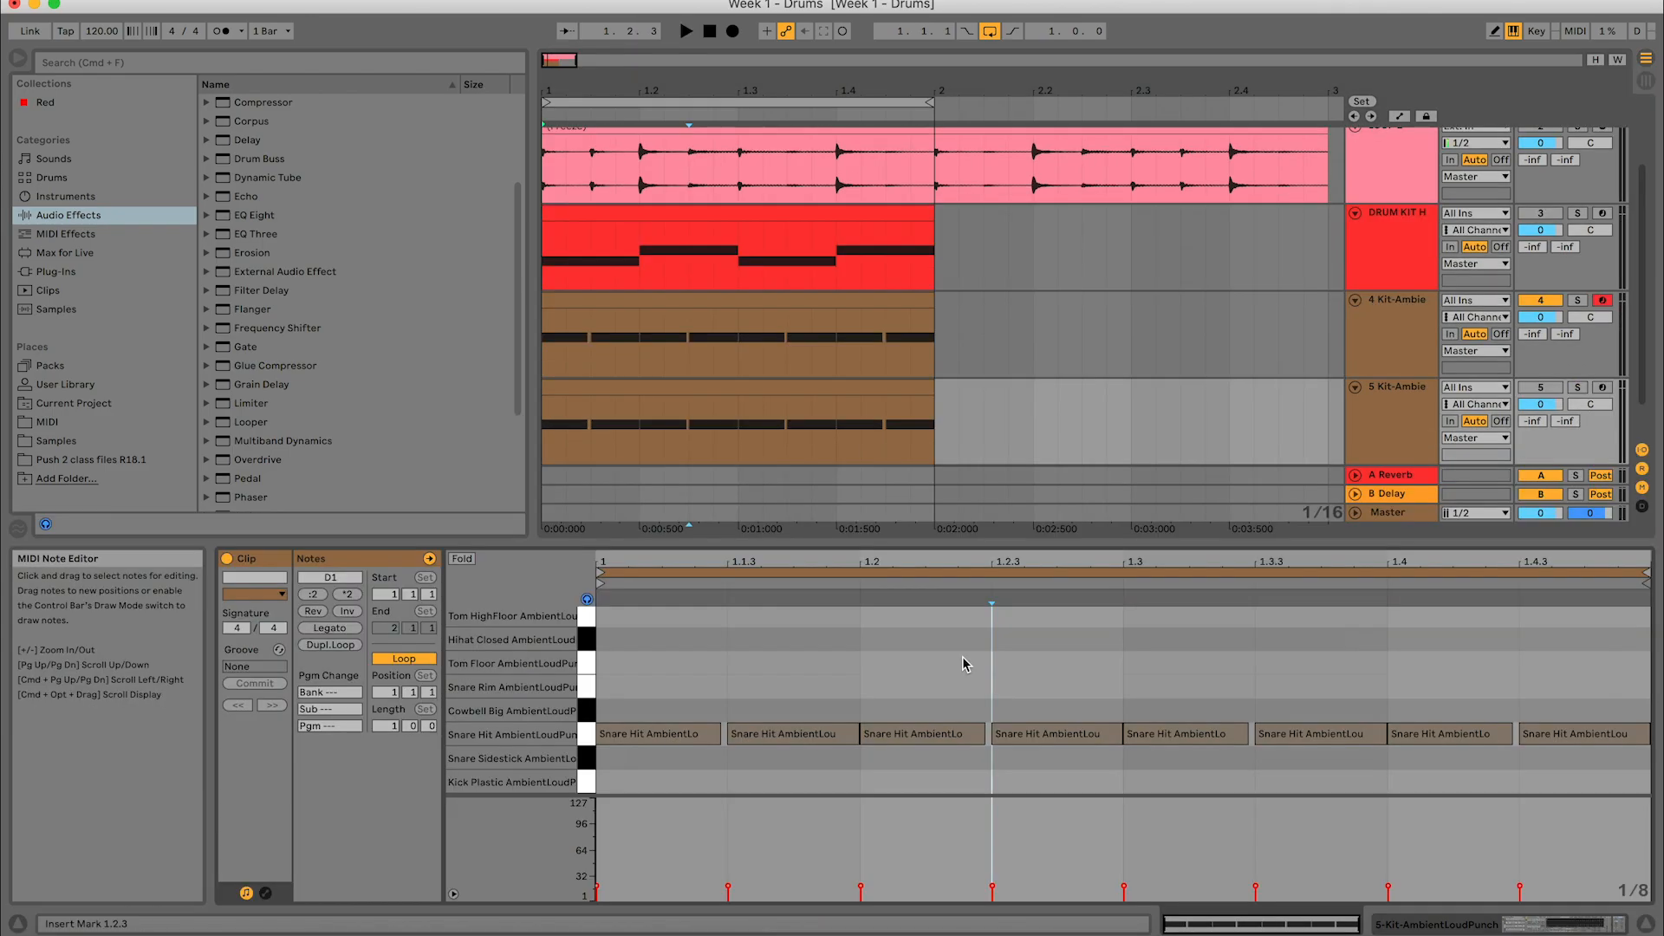
# - Select the two Kit-AmbientLoudPunch tracks in turn and compare their device chains
pyautogui.click(1404, 397)
pyautogui.click(1404, 312)
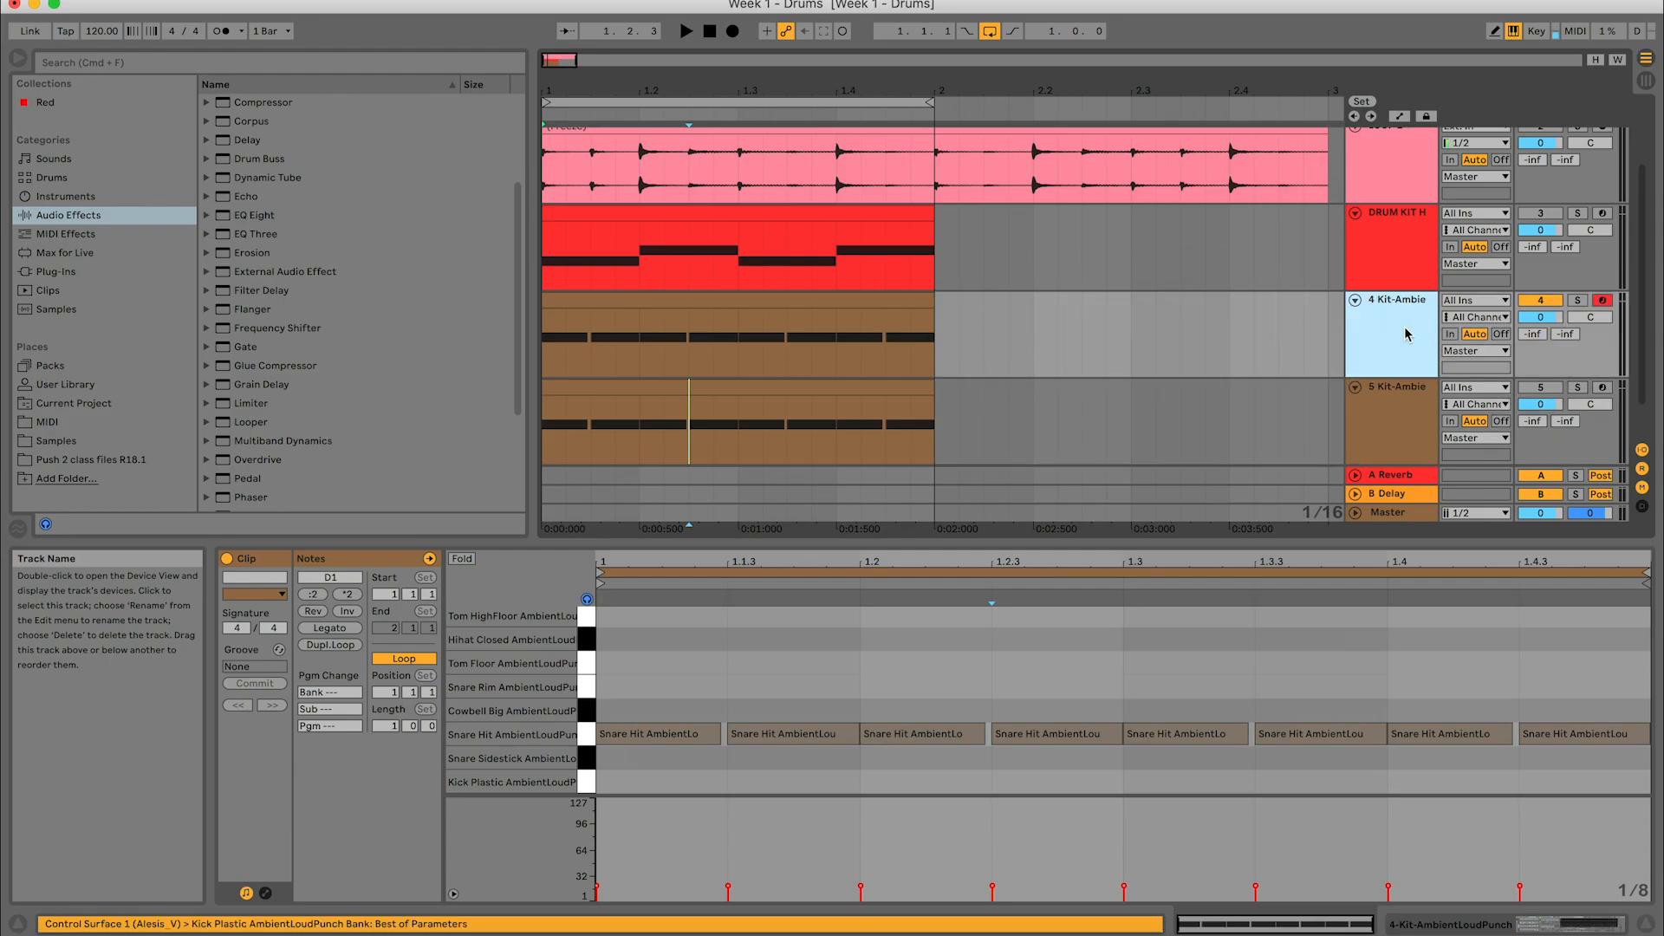
pyautogui.click(1399, 341)
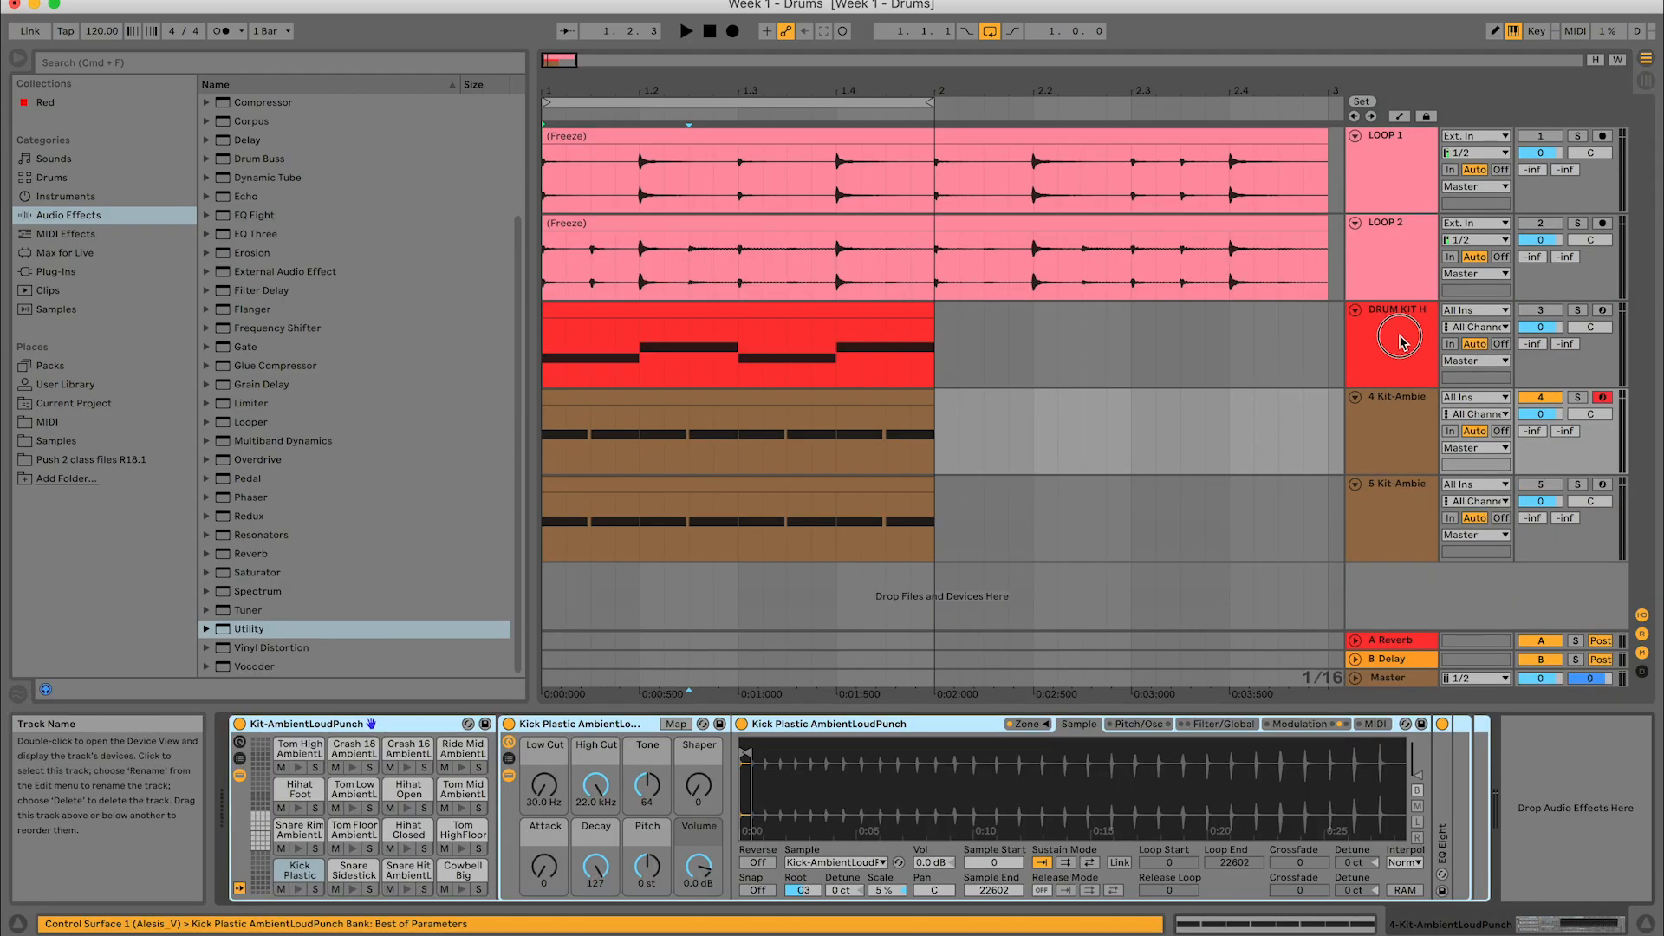
pyautogui.click(1412, 442)
pyautogui.click(1400, 491)
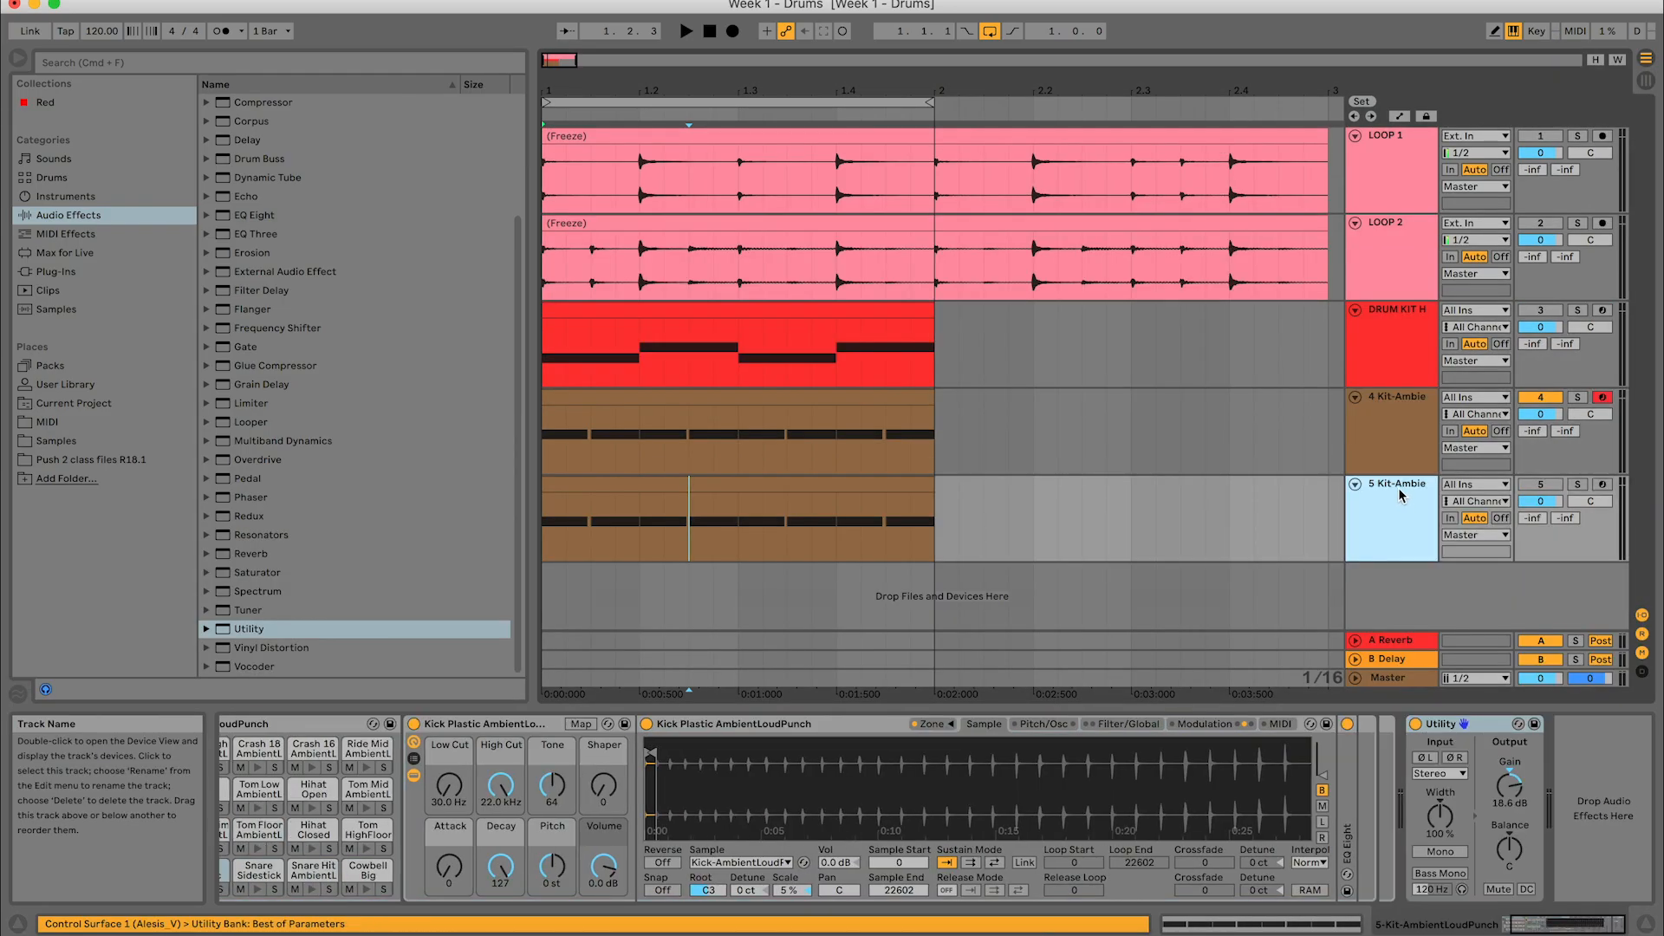
# - Open the snare clip on the 4 Kit-AmbientLoudPunch track and delete the 5 Kit-AmbientLoudPunch track
pyautogui.doubleClick(737, 401)
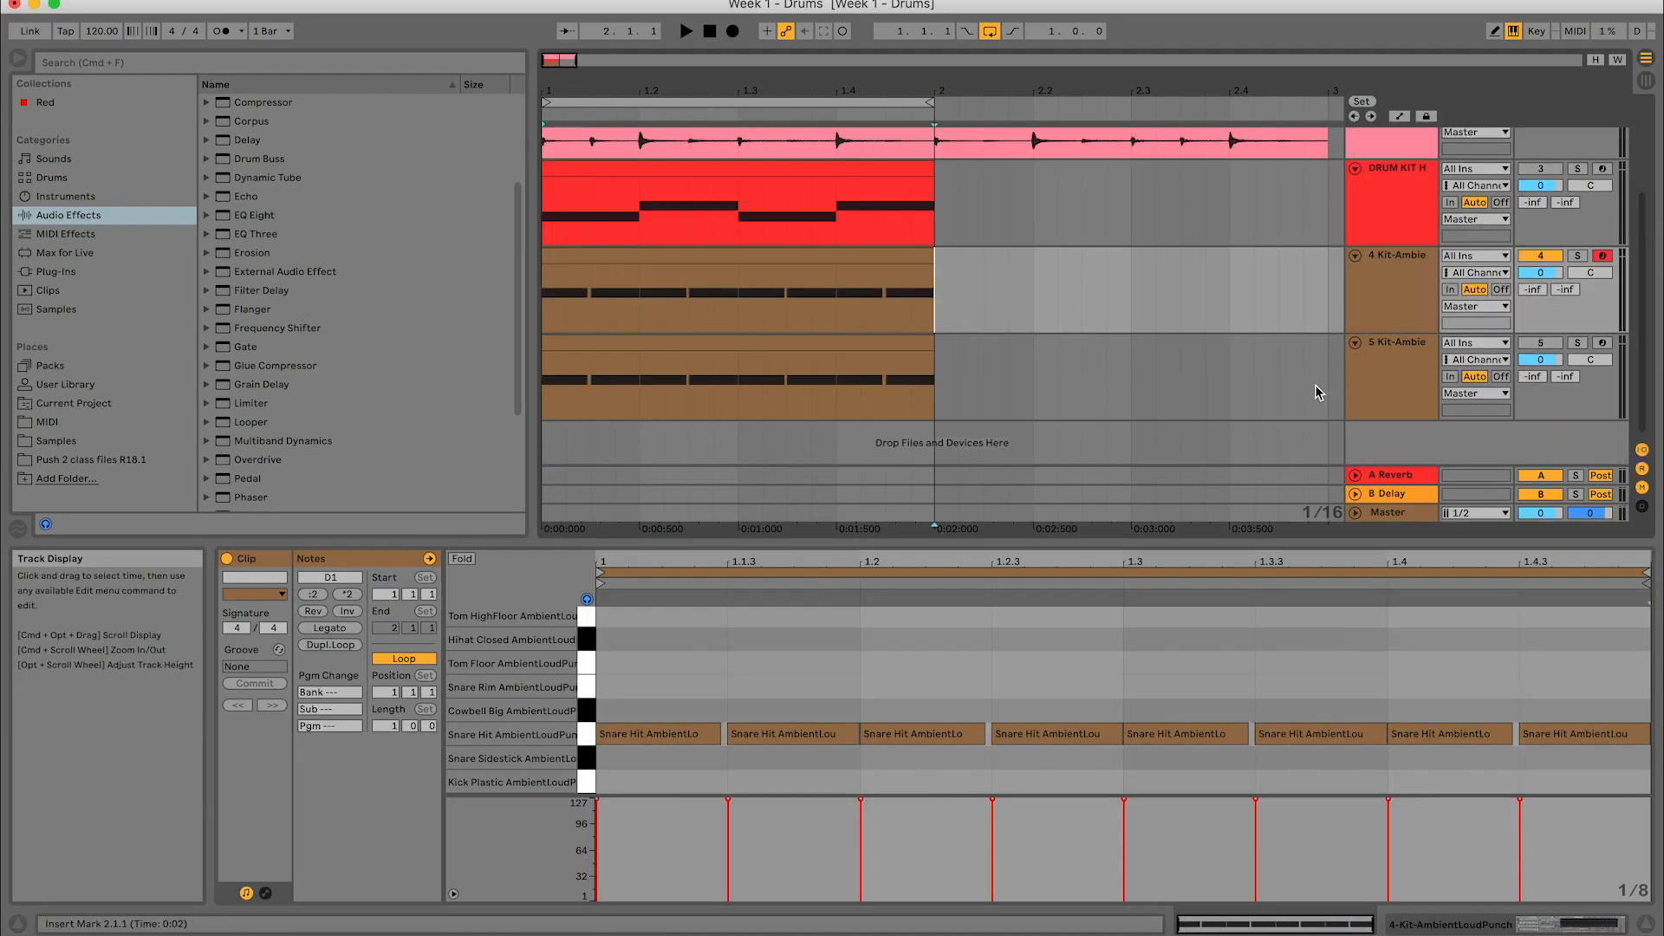
pyautogui.click(1380, 368)
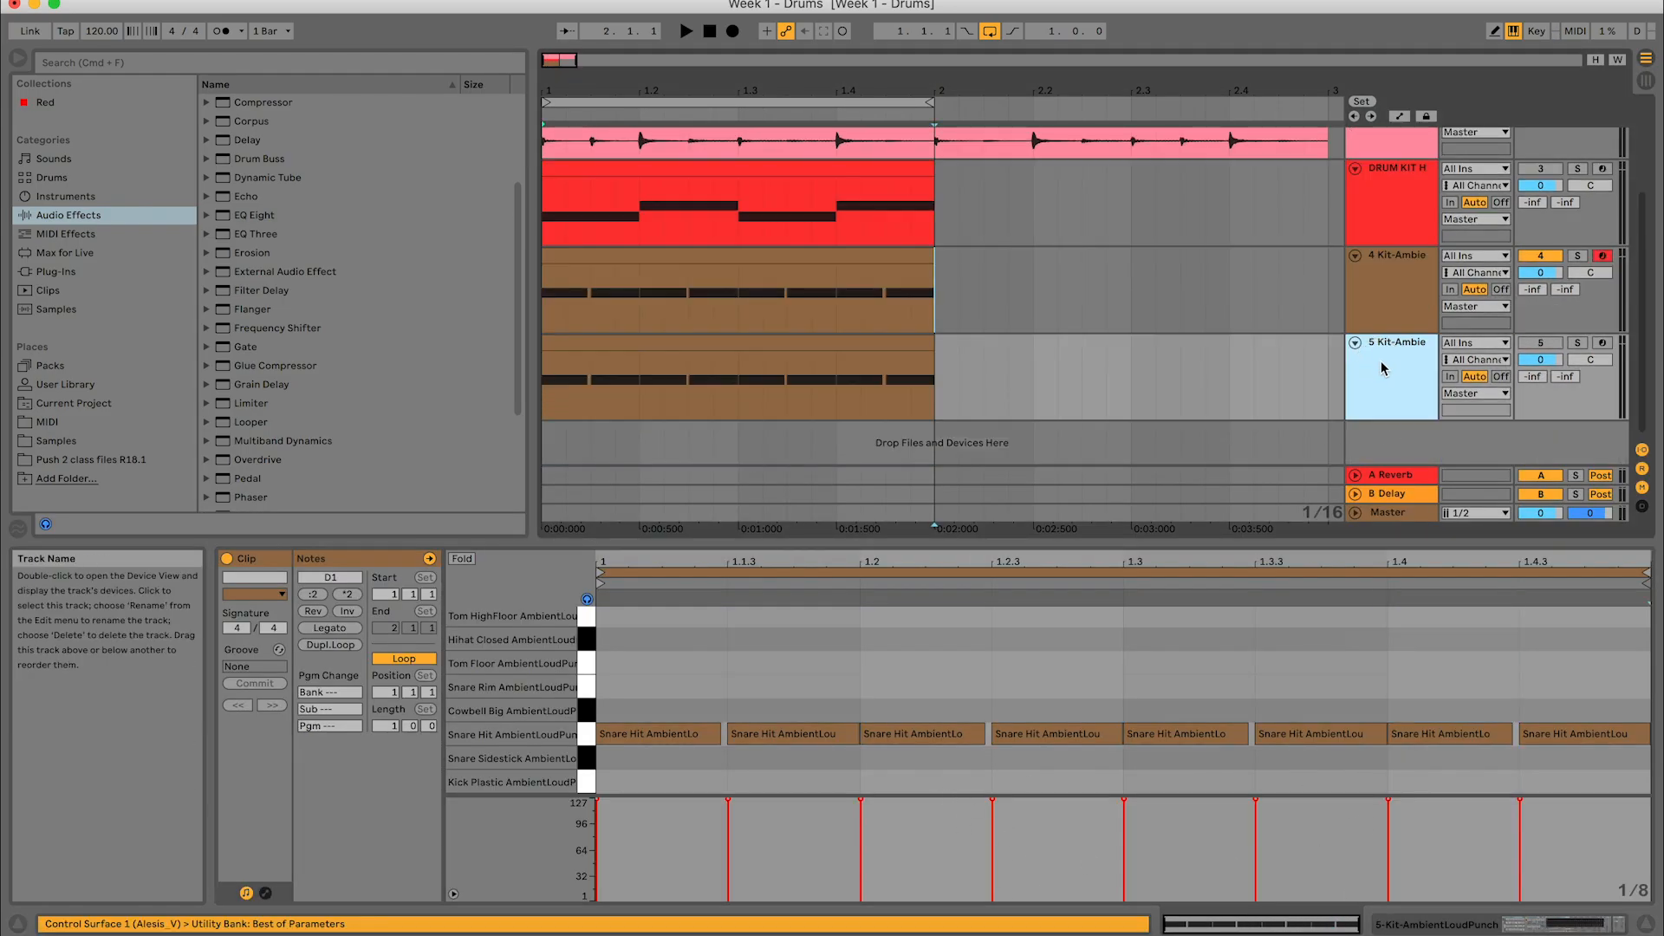
pyautogui.press('Delete')
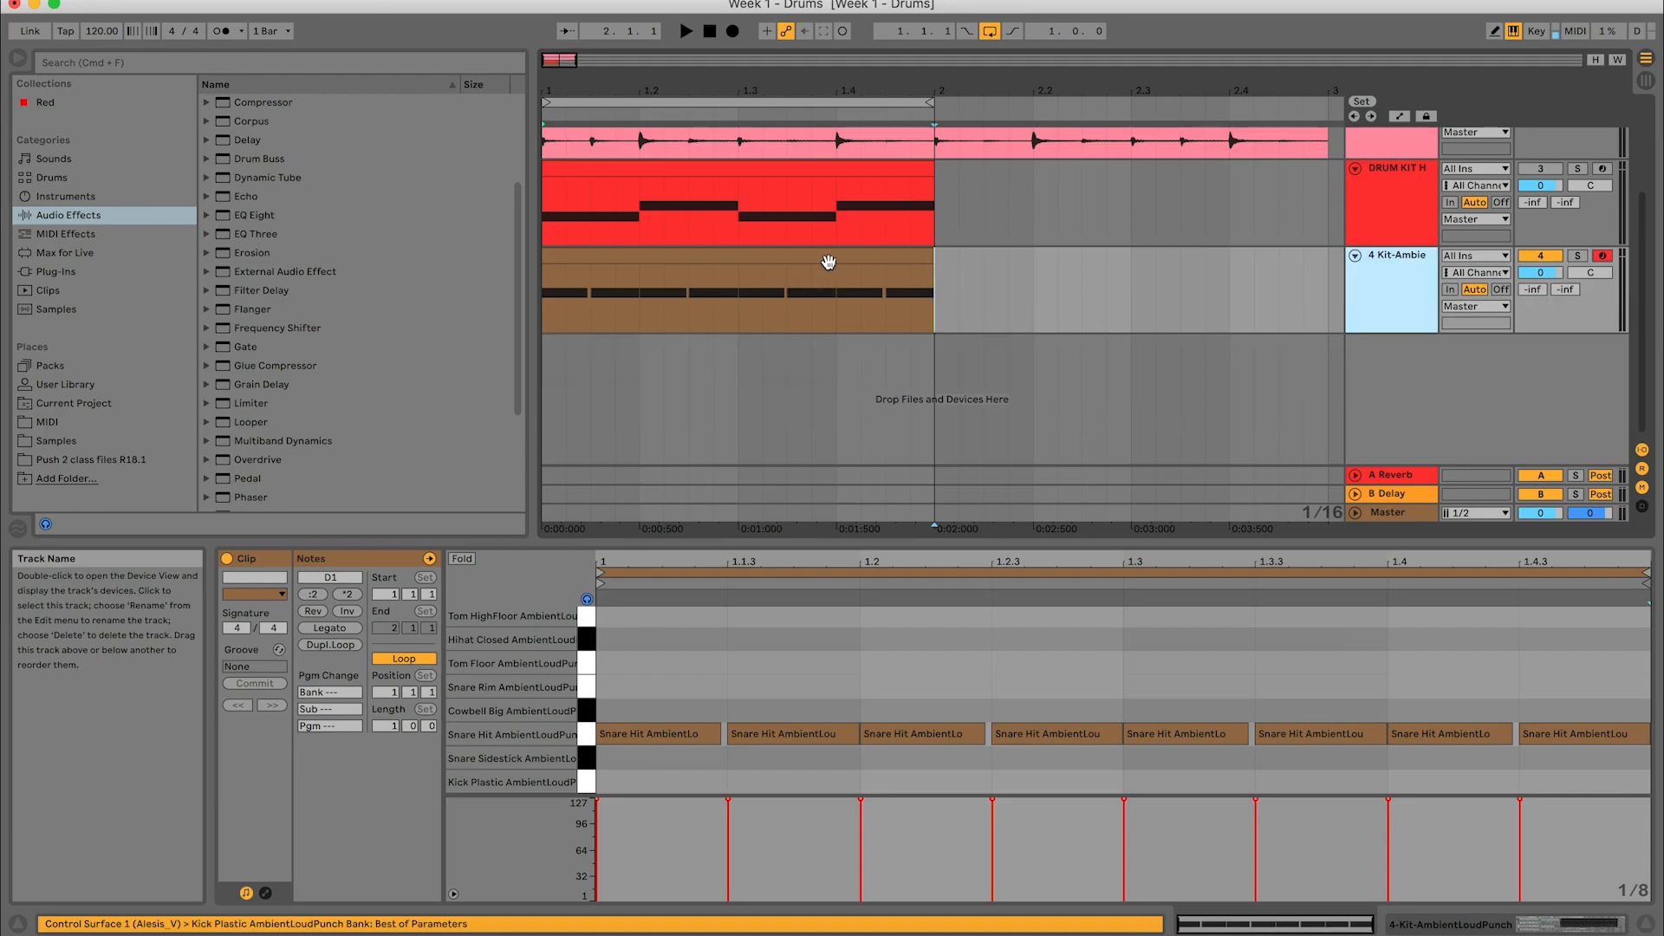
# - Set all eight snare hits in the 4 Kit-AmbientLoudPunch clip to velocity 41 and shrink the velocity editor
pyautogui.click(829, 257)
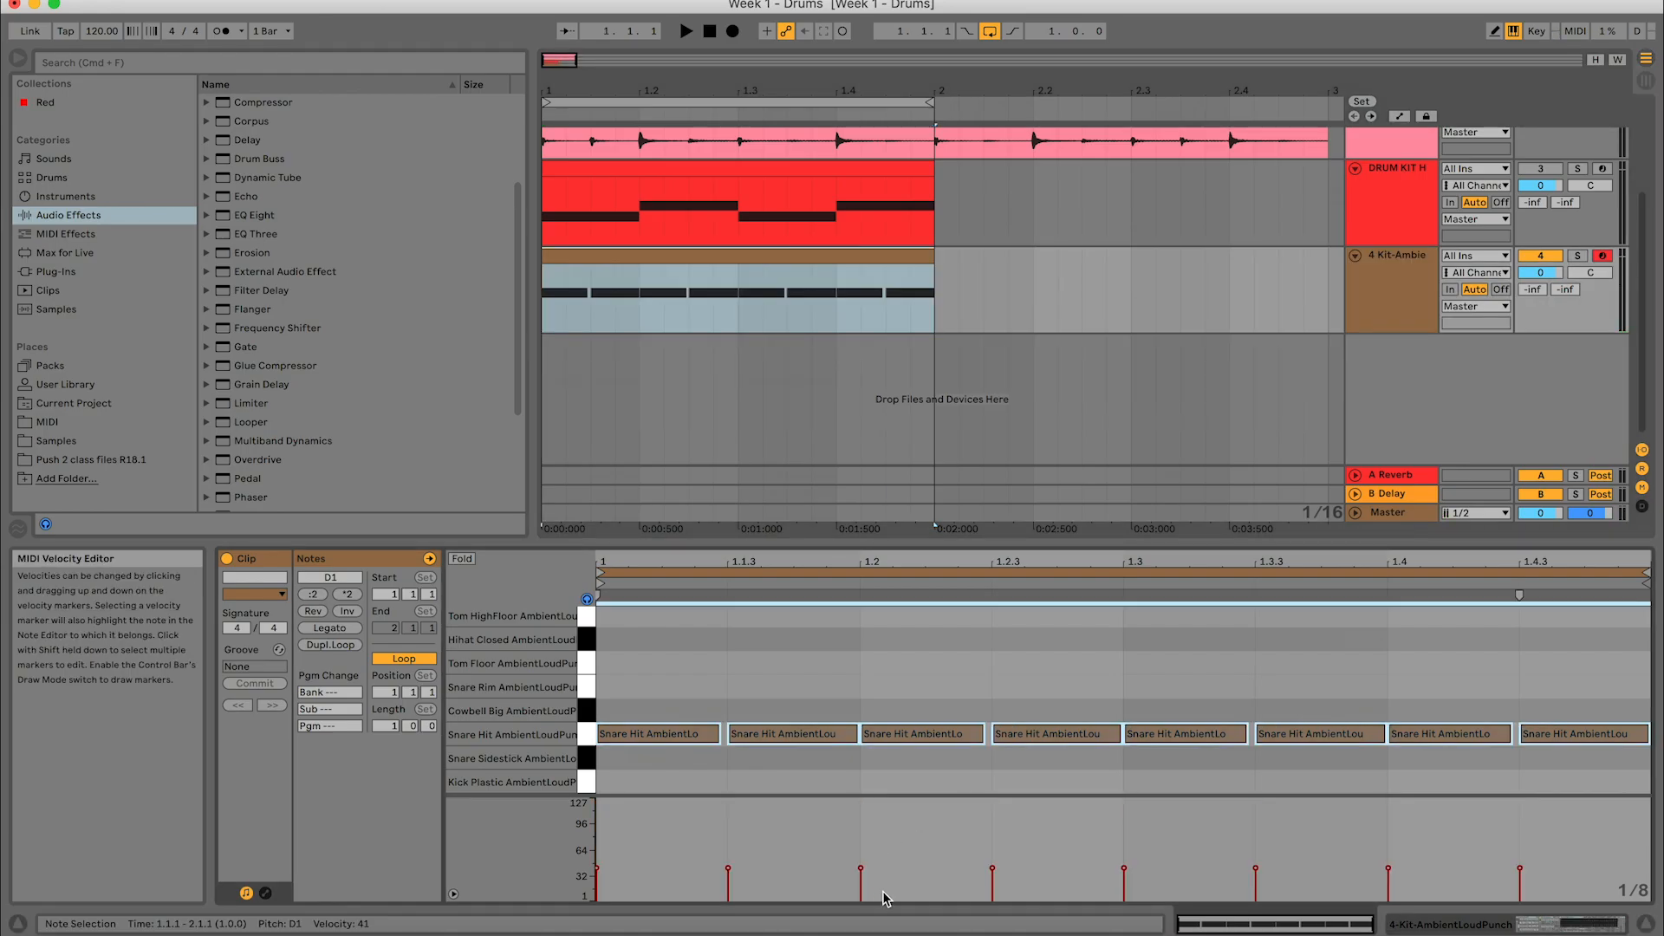
pyautogui.moveTo(1136, 792); pyautogui.dragTo(1125, 870)
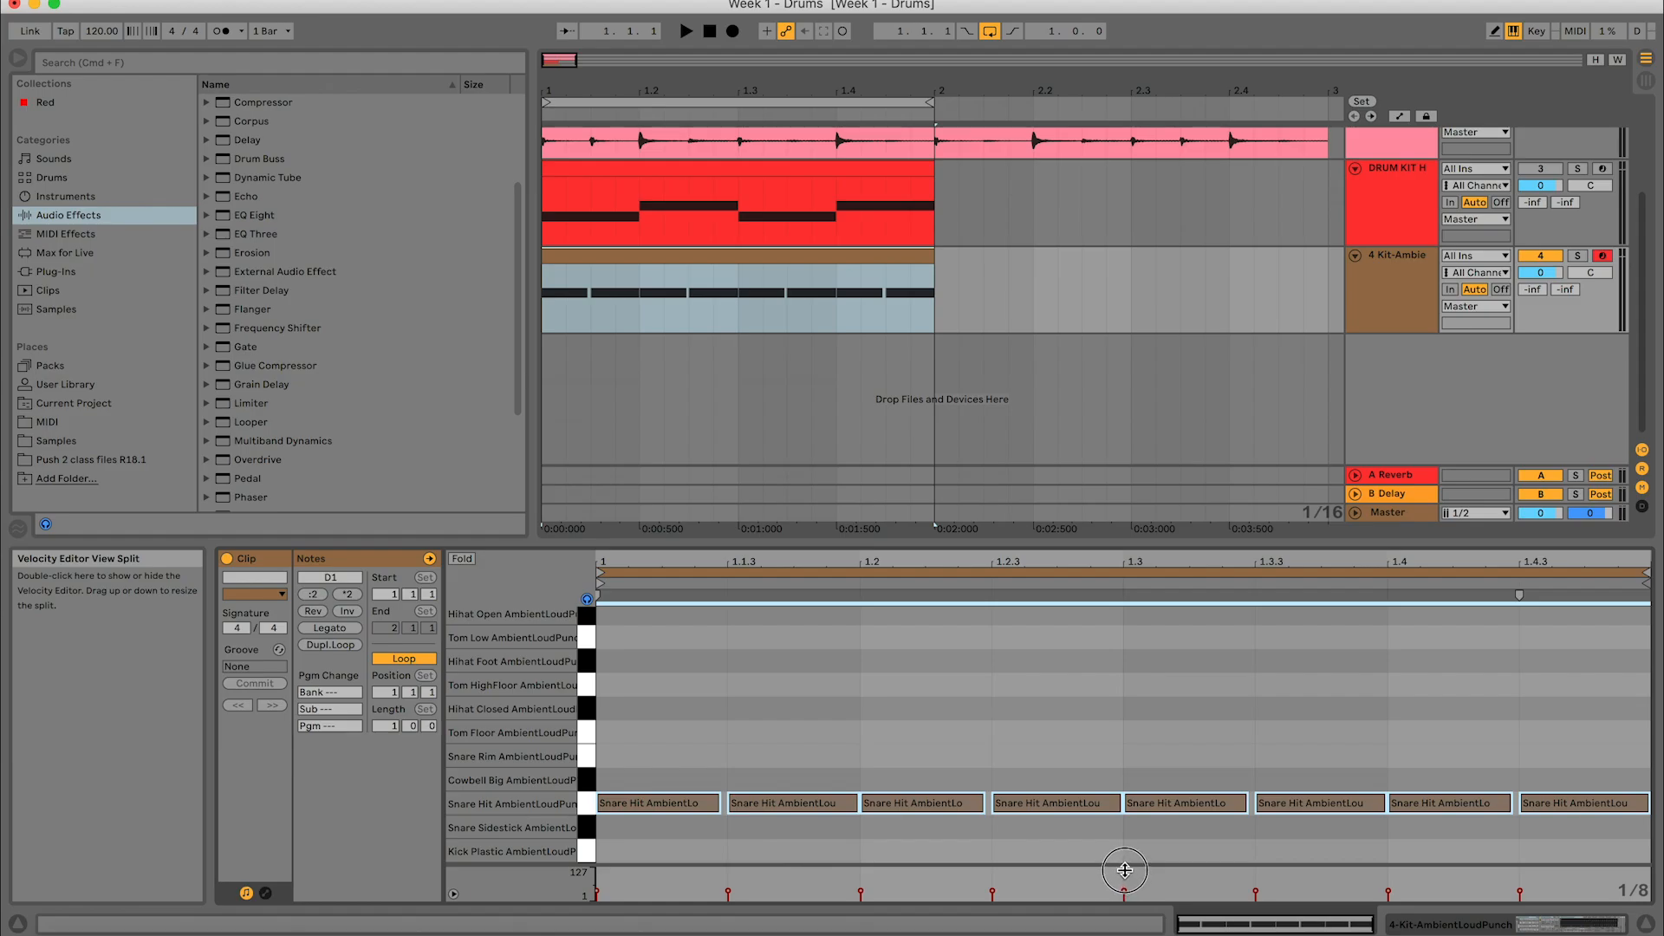
pyautogui.click(1165, 749)
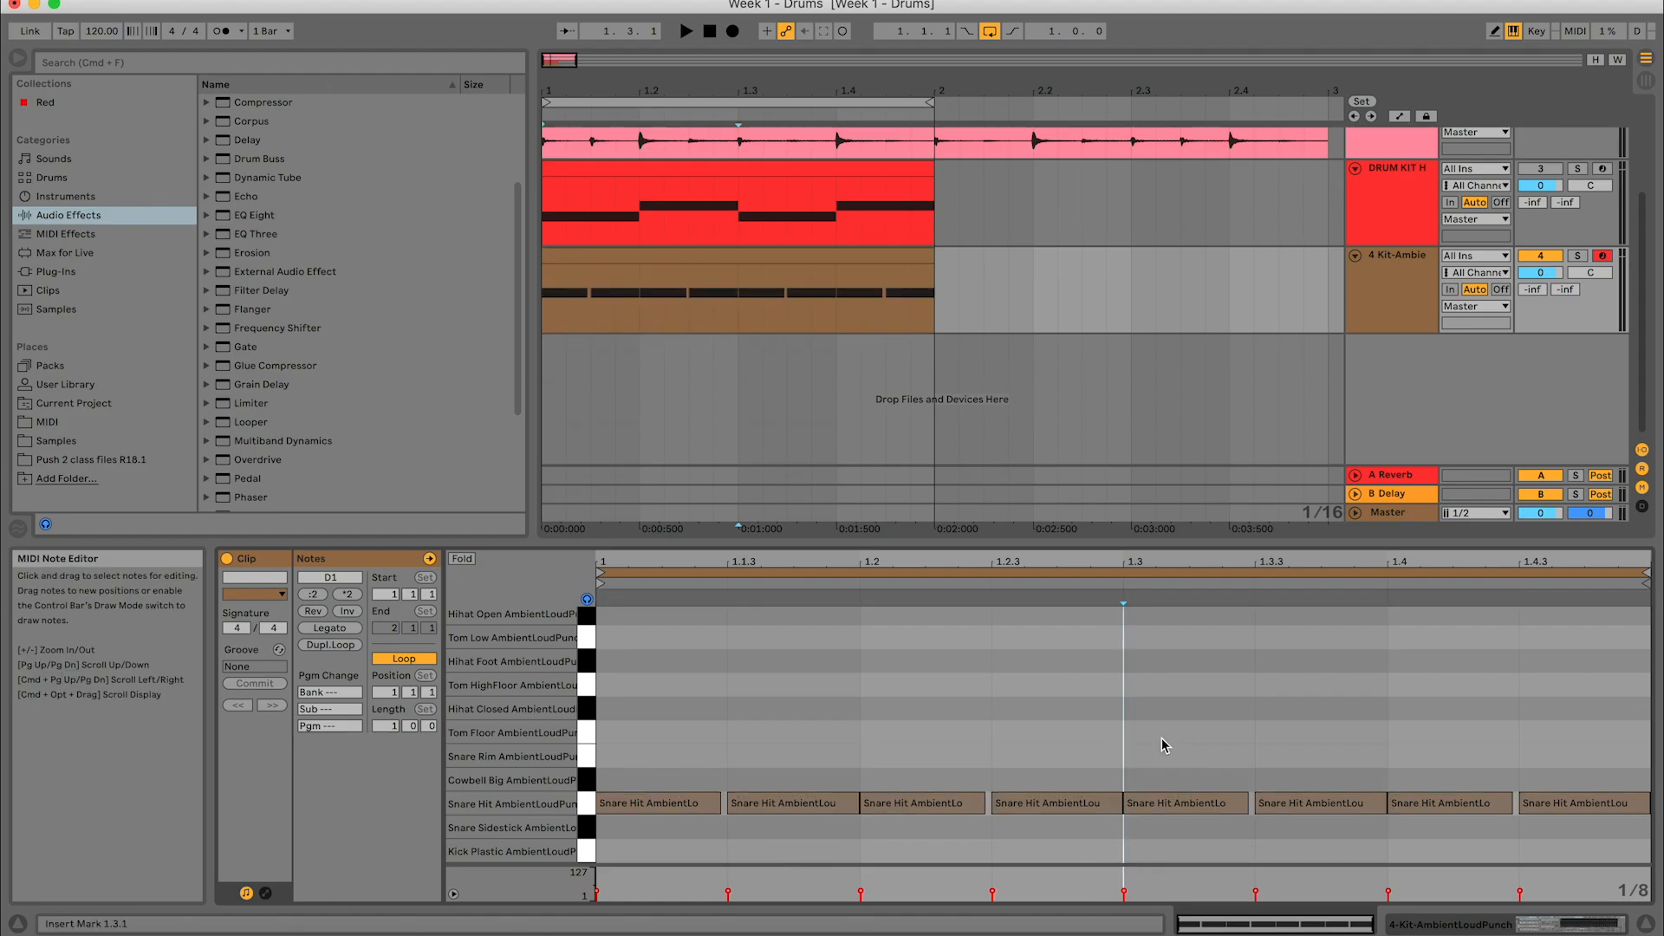
# - Raise the velocity of the snare hit at 1.1.3 to 78
pyautogui.moveTo(1539, 897); pyautogui.dragTo(500, 878)
pyautogui.click(793, 741)
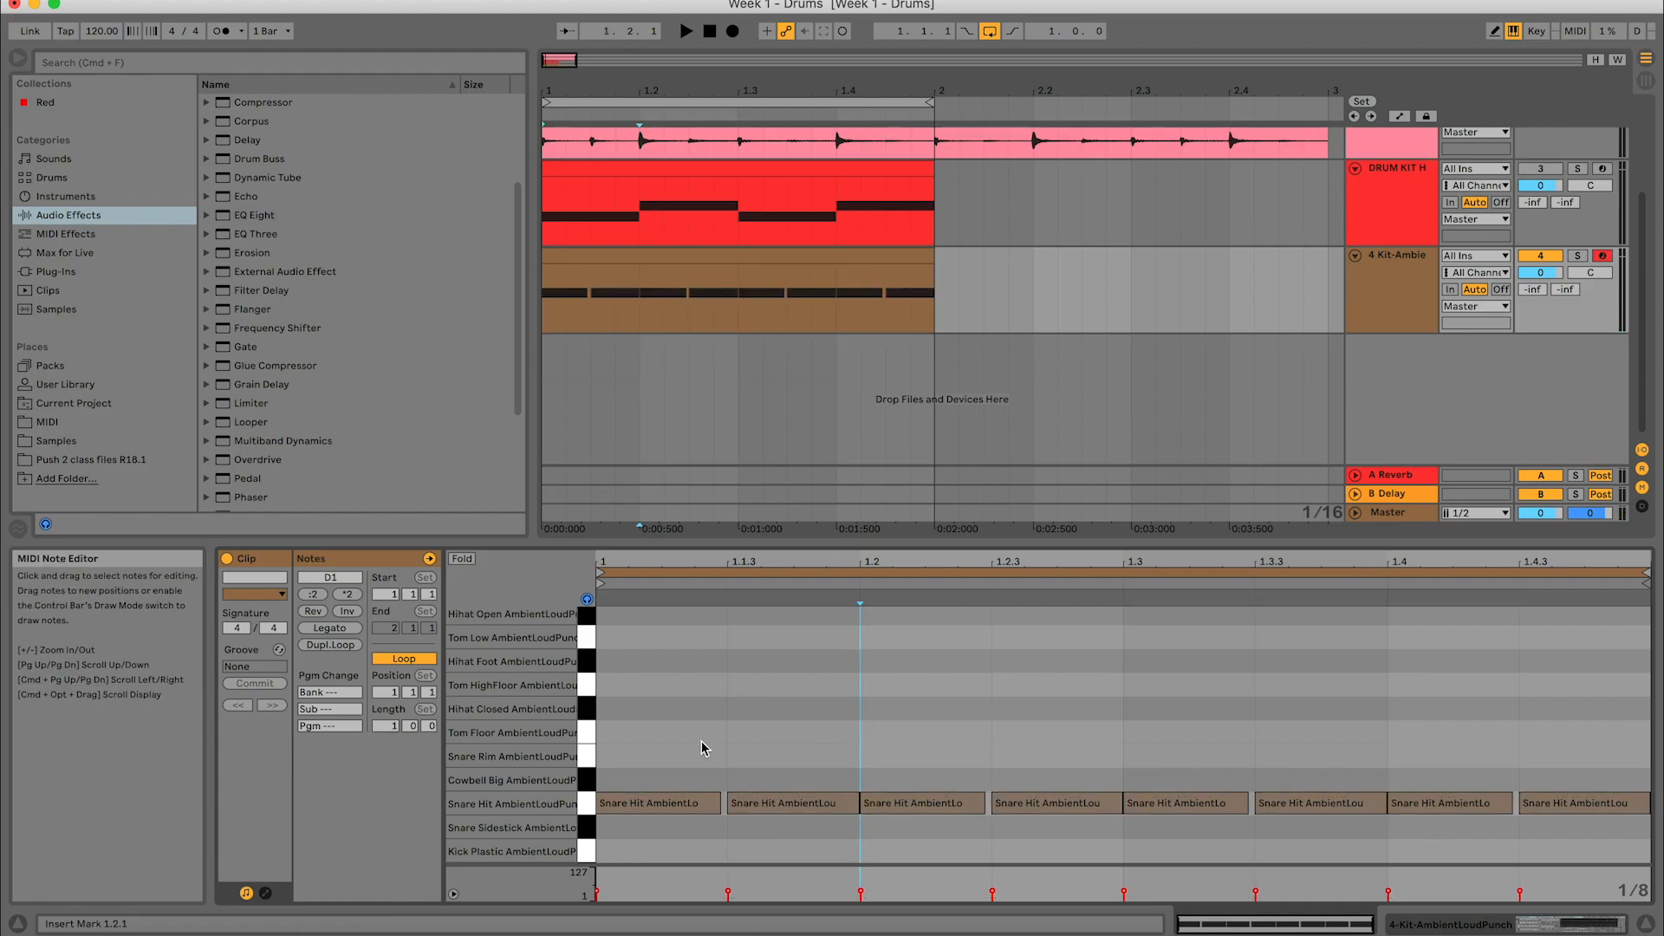
pyautogui.click(728, 892)
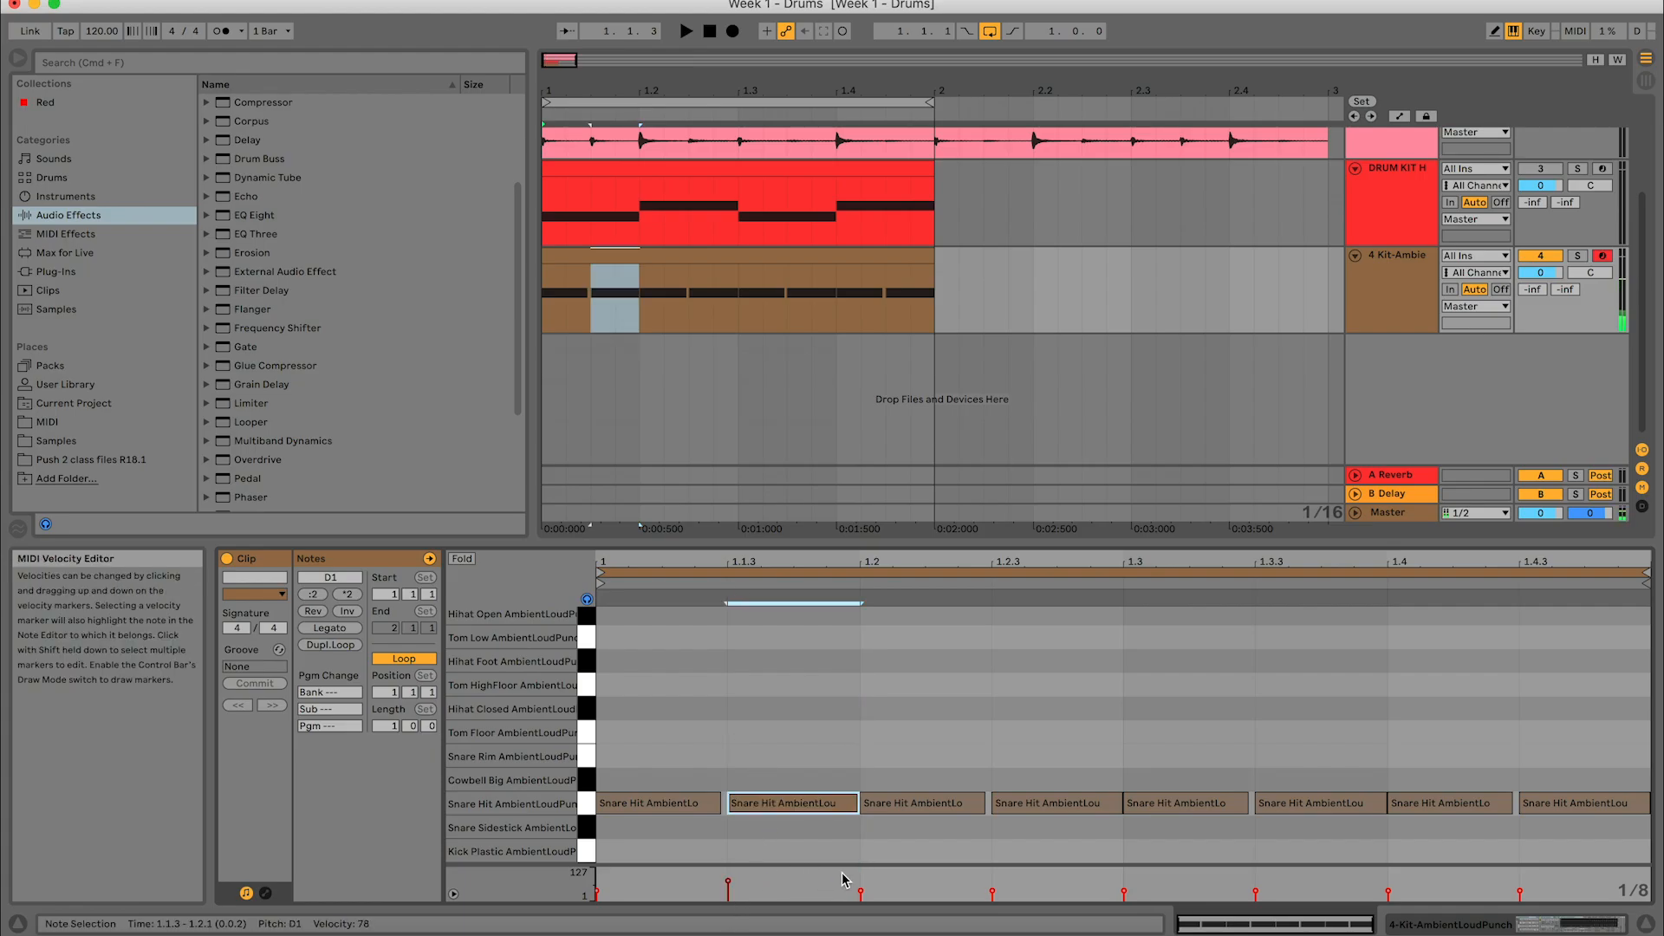
# - Deactivate the 4 Kit-AmbientLoudPunch track and open the kick and snare clip on the drum kit track to view its velocities
pyautogui.click(1003, 638)
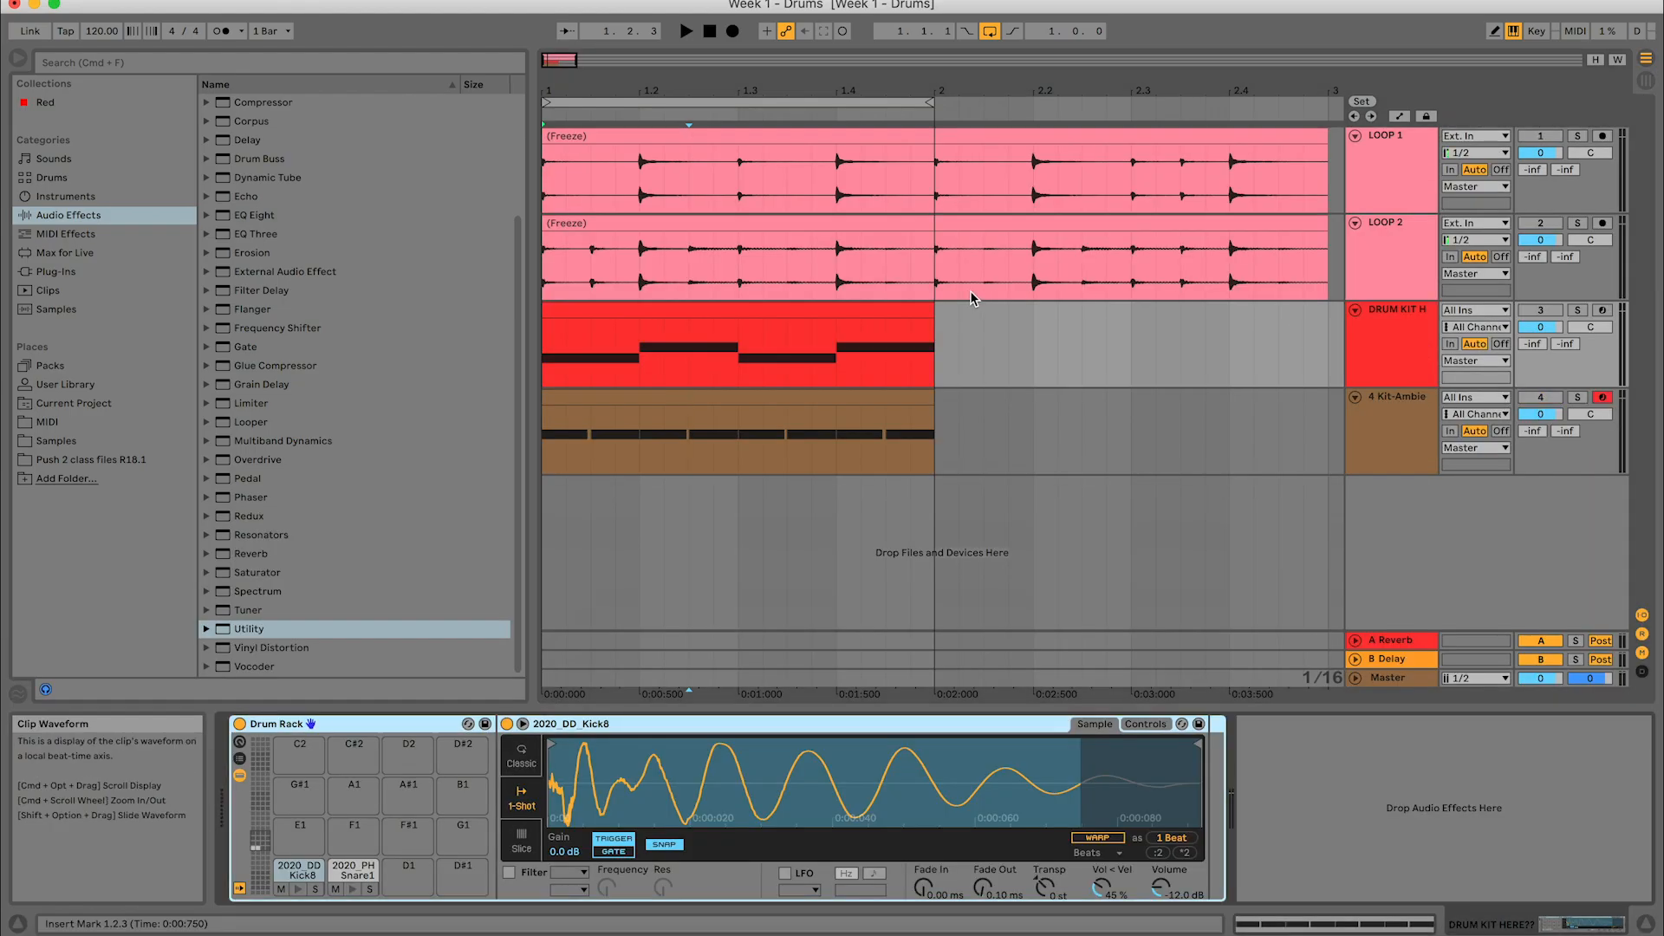
pyautogui.doubleClick(860, 305)
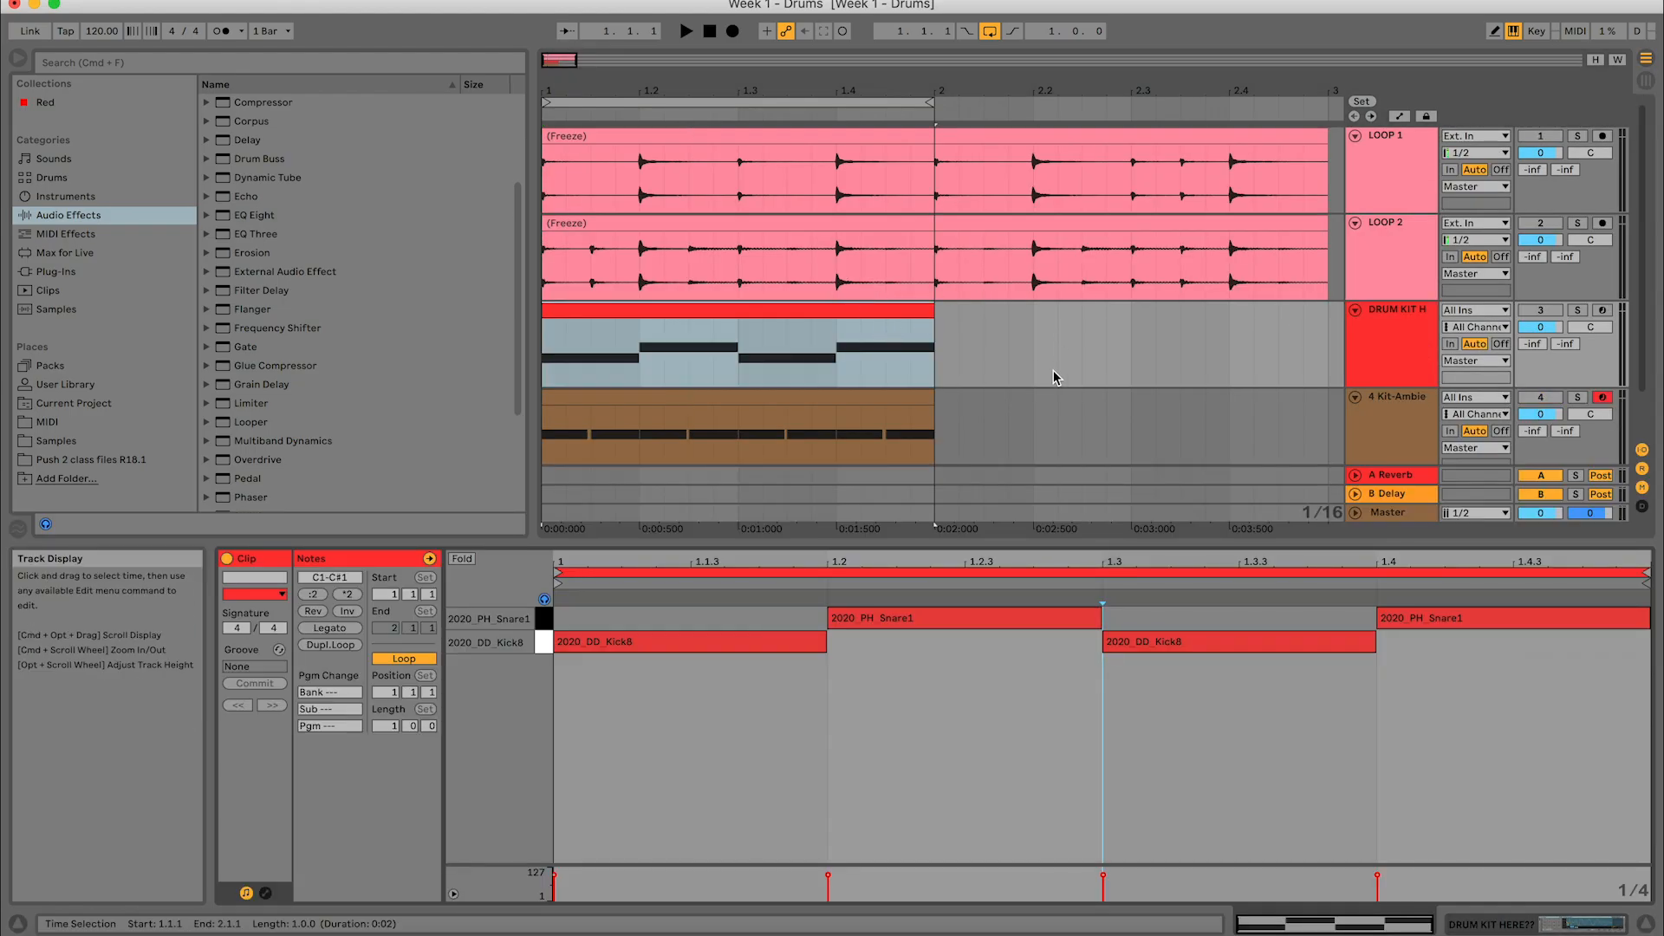
pyautogui.click(932, 771)
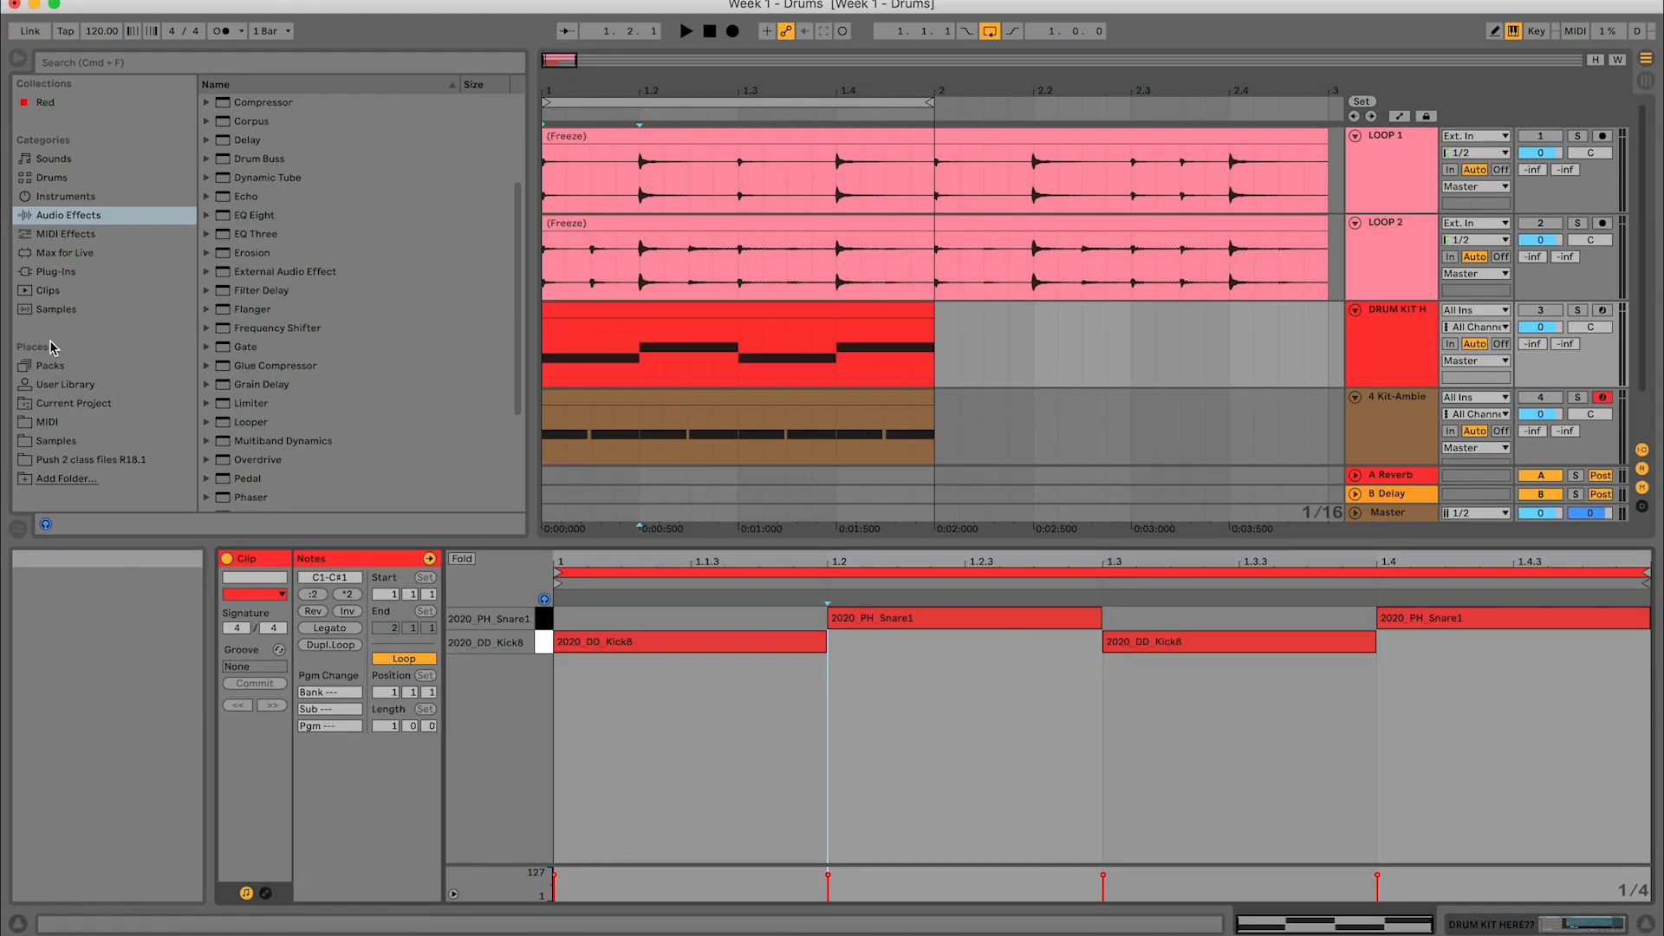
# - Browse all samples in the library and preview several one-shots, including 00DB_Kick_Nice_clonk.aif
pyautogui.click(101, 315)
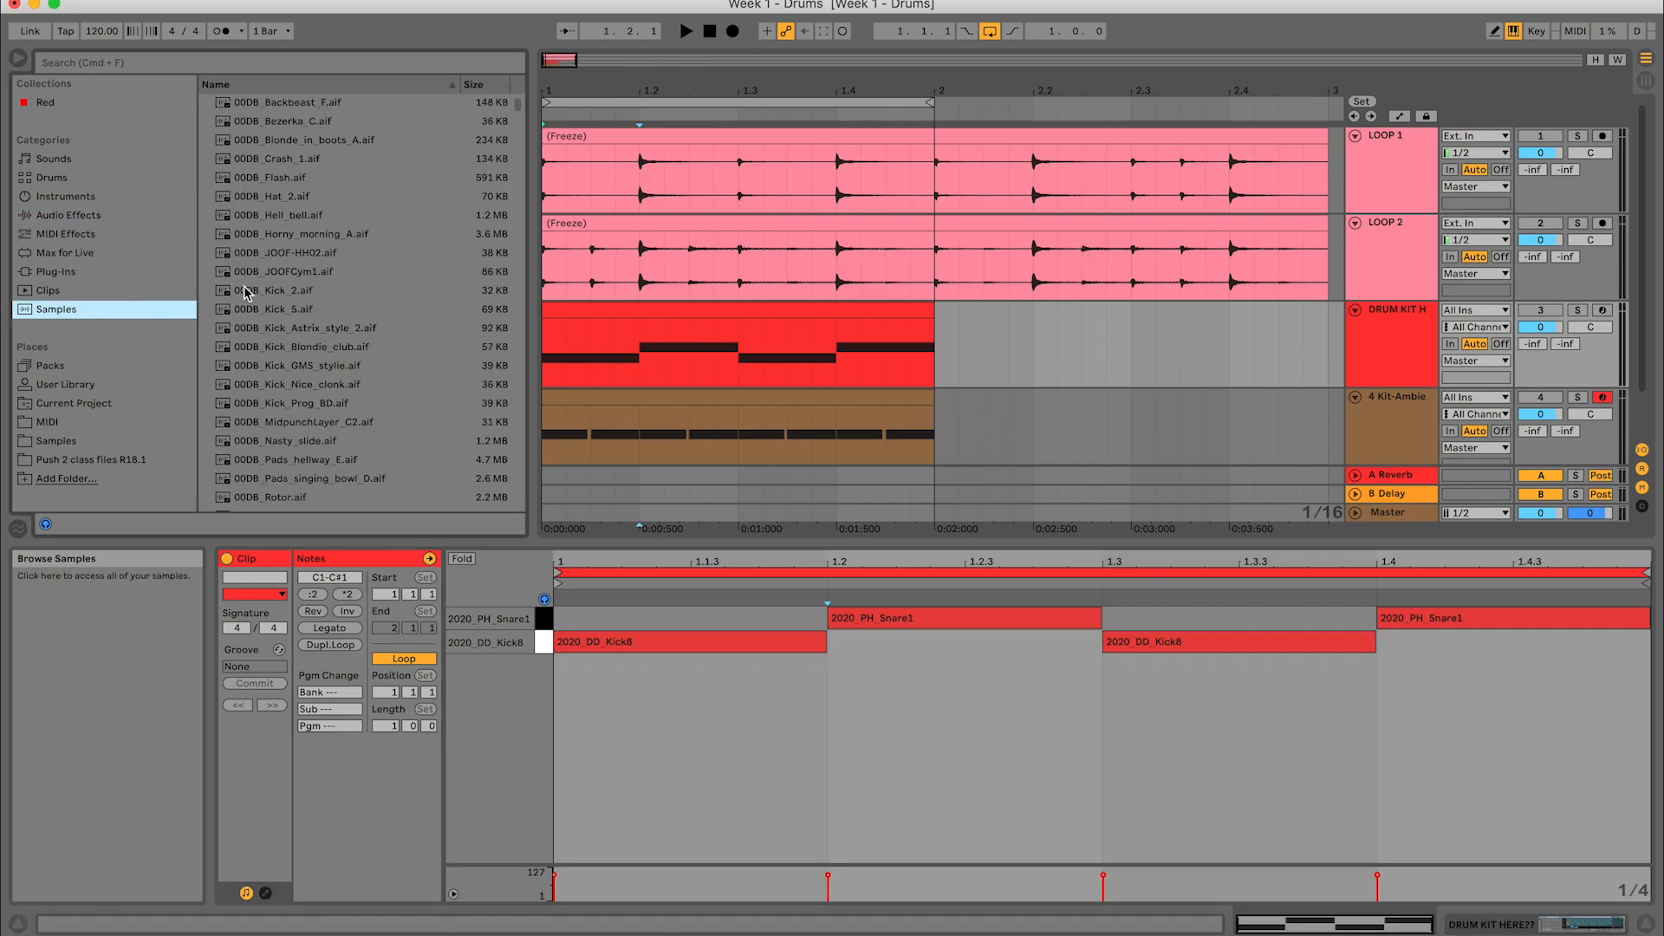
pyautogui.click(278, 271)
pyautogui.click(303, 212)
pyautogui.scroll(3, 303, 217)
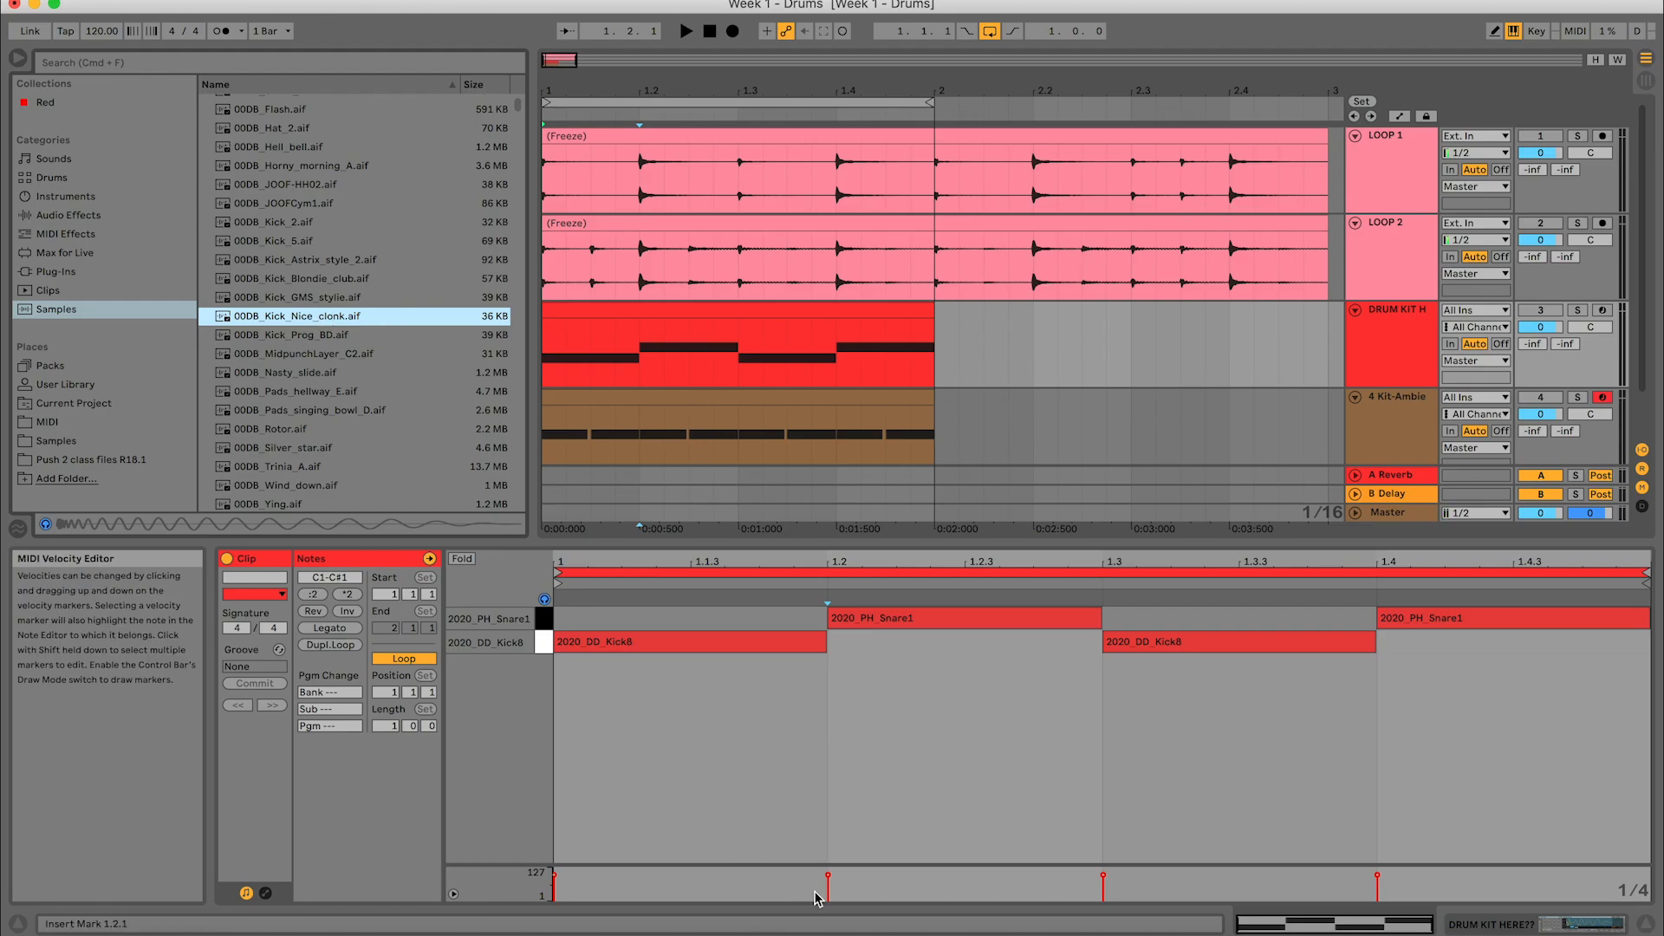
# - Show the Kit-AmbientLoudPunch rack on track 4 again to look at its multisampled drum pads
pyautogui.click(1398, 409)
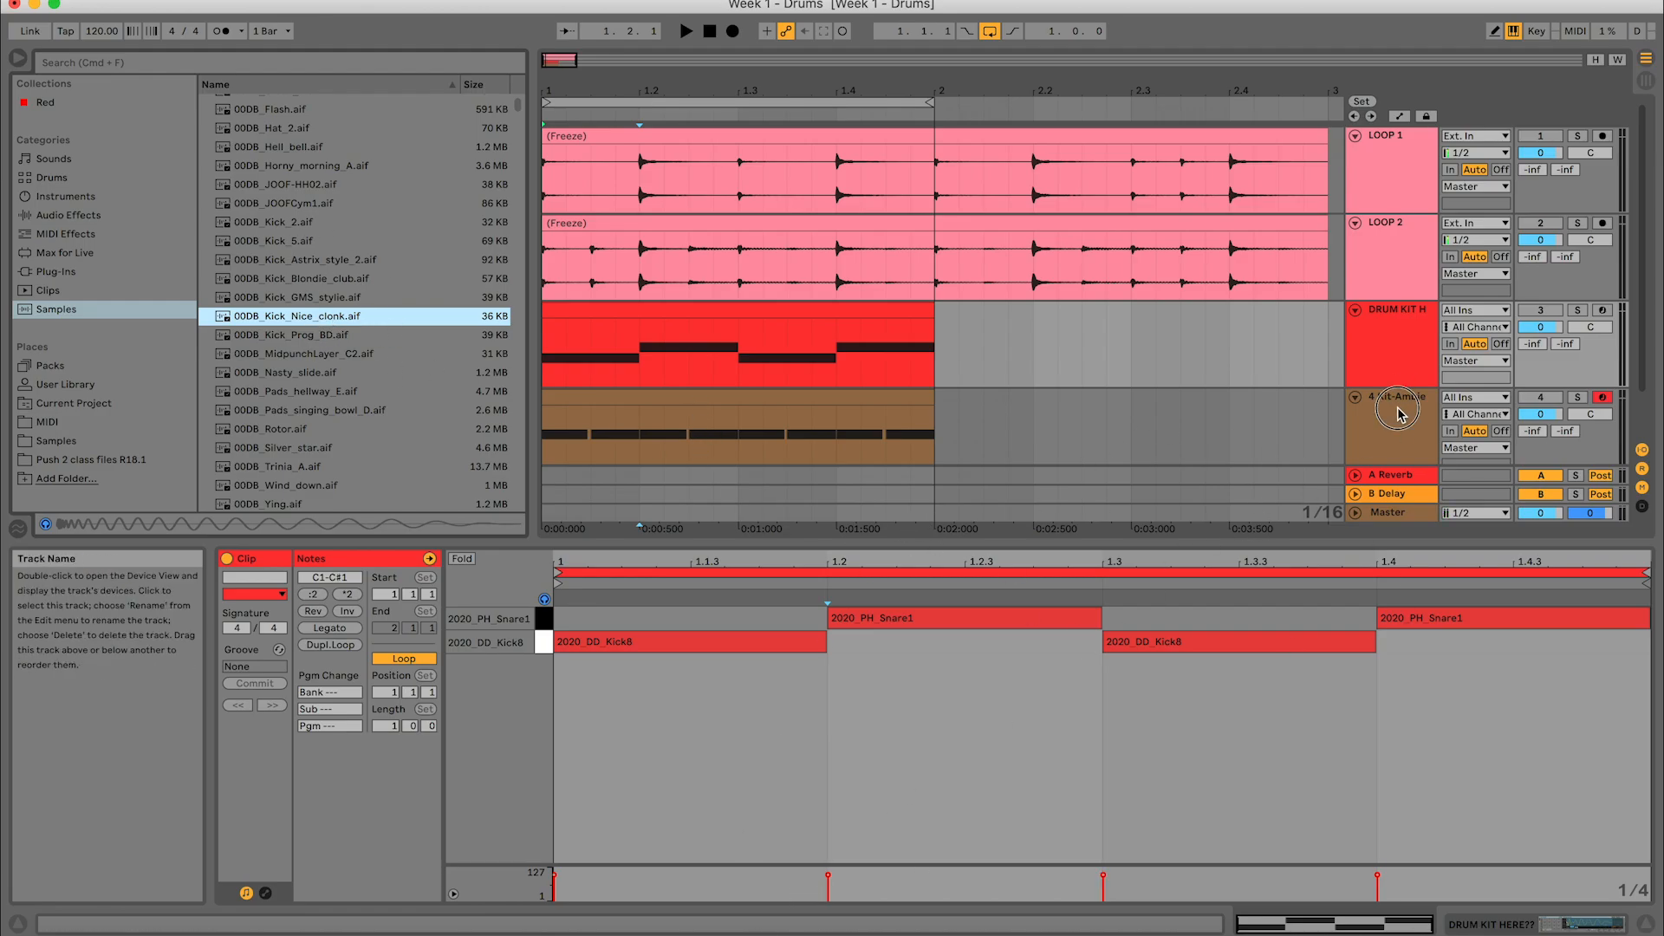
pyautogui.doubleClick(1398, 408)
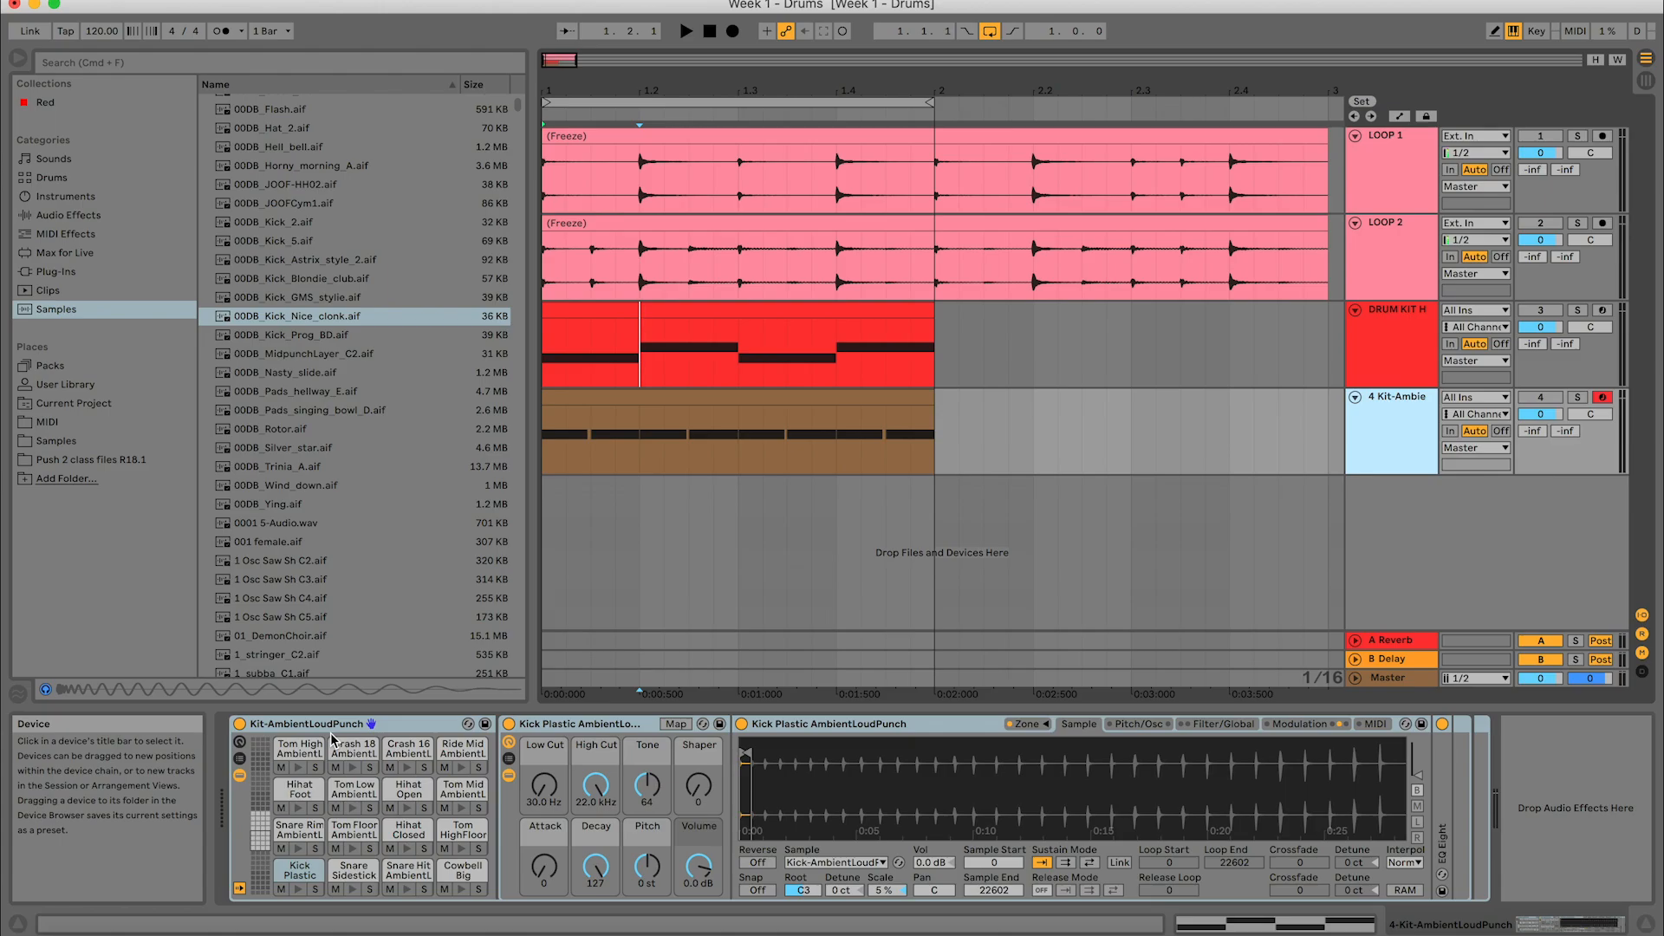
# - Switch from the rack back to the kick and snare clip of the drum kit track to examine its notes and velocities
pyautogui.click(1215, 920)
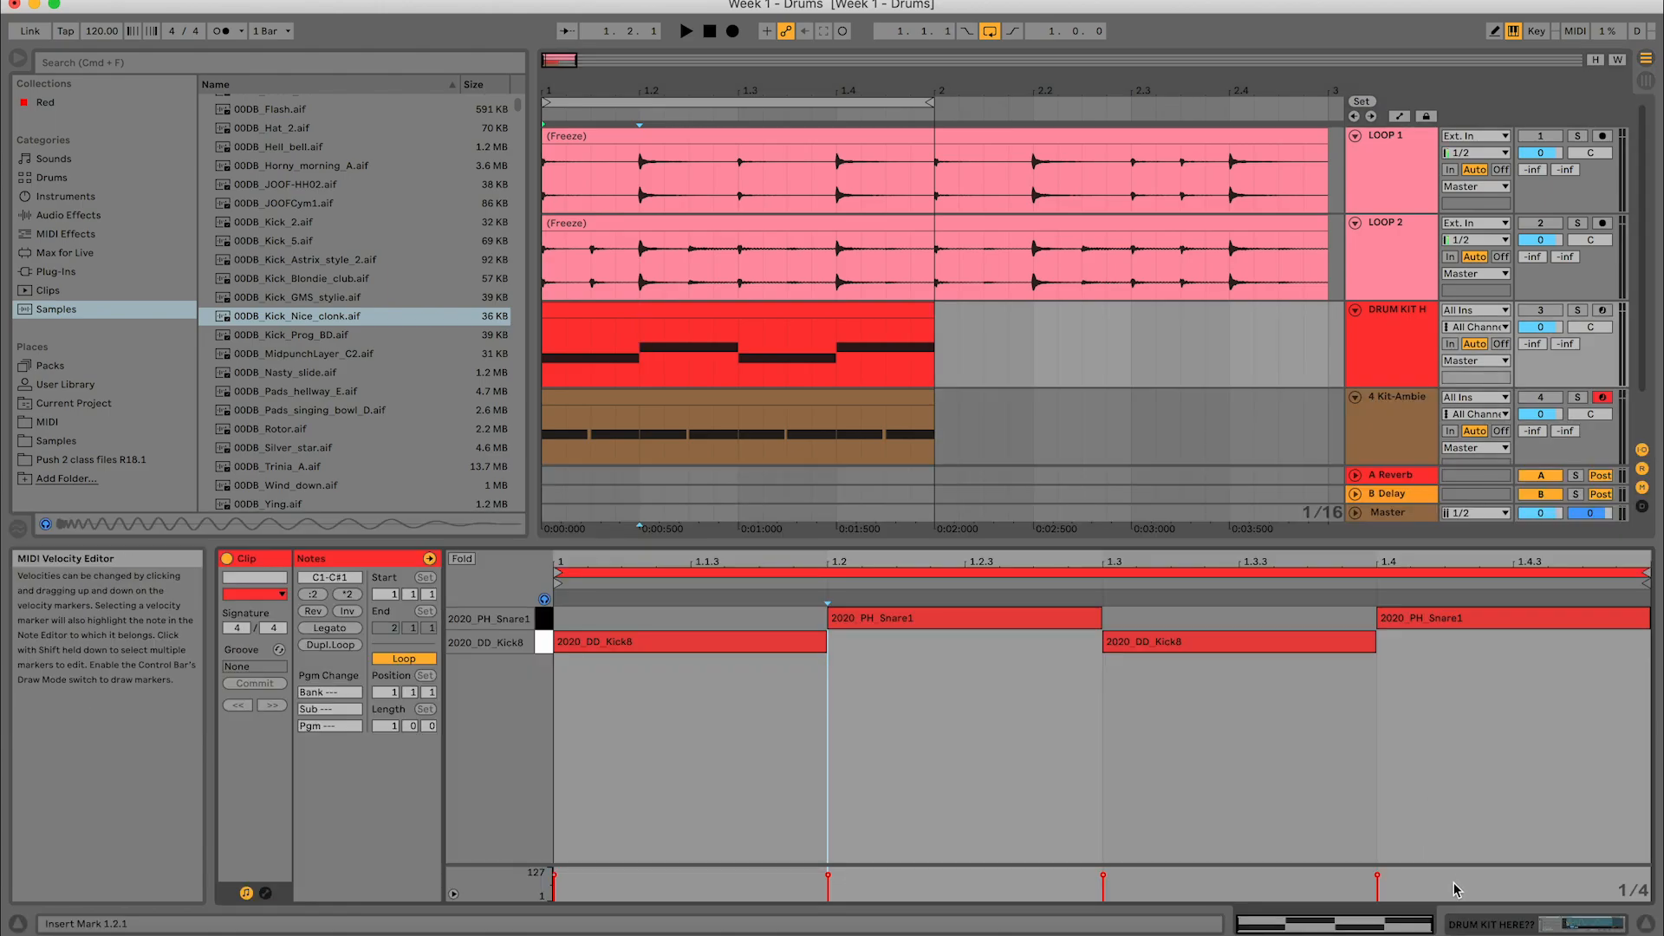
pyautogui.moveTo(1469, 889); pyautogui.dragTo(1250, 843)
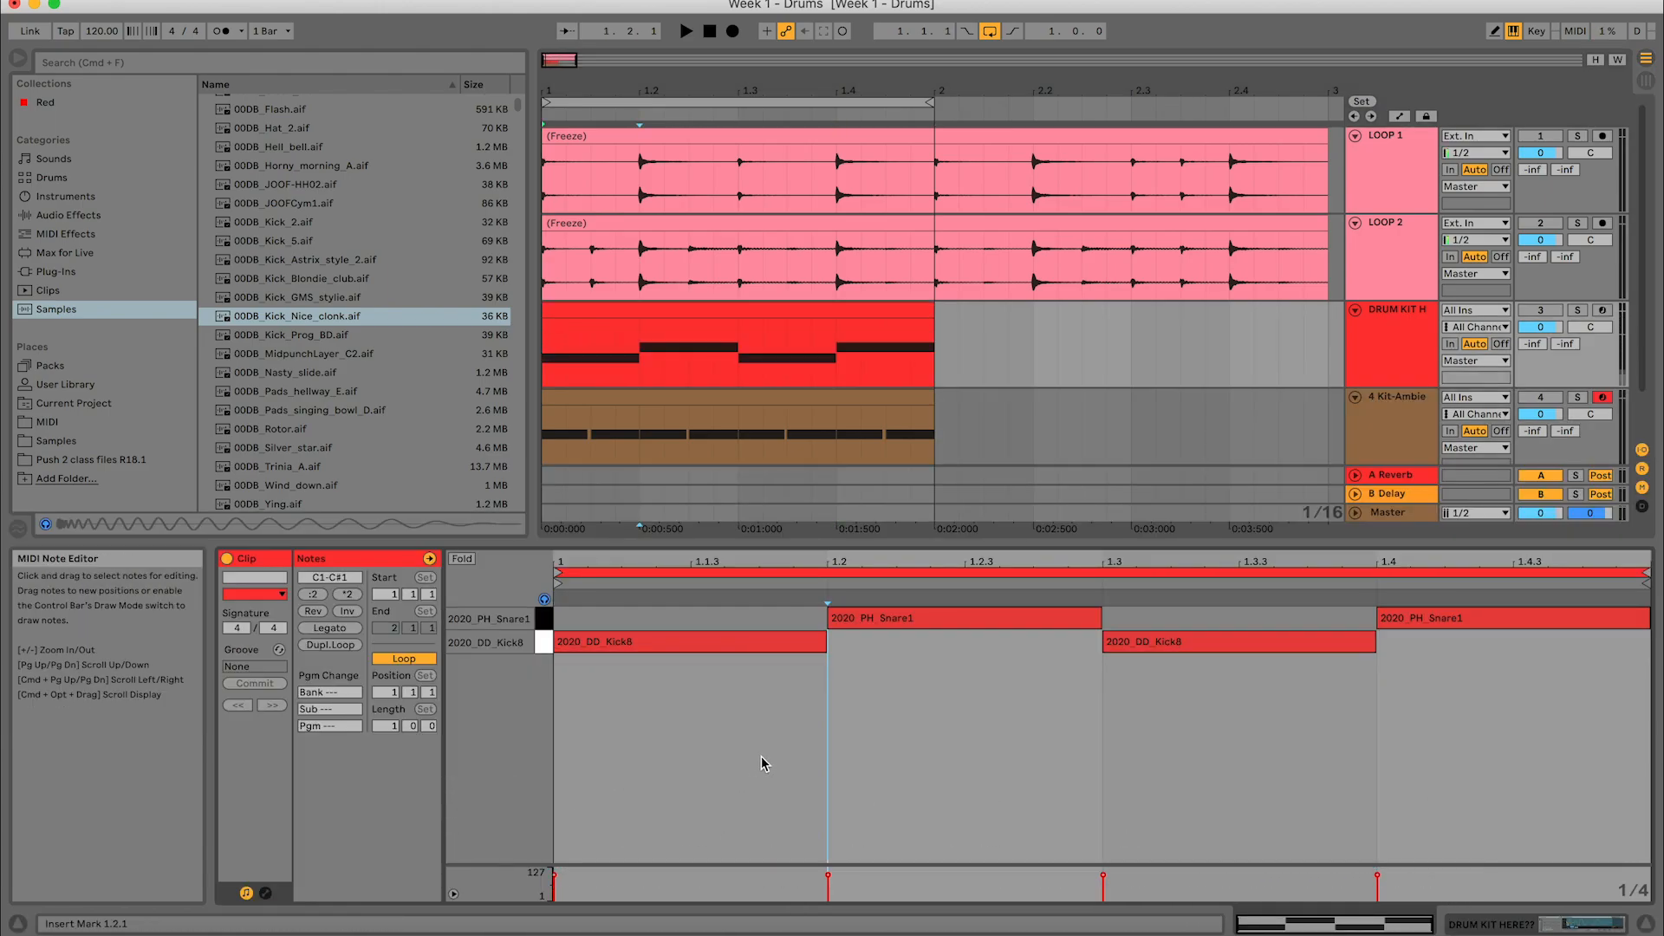
pyautogui.click(844, 762)
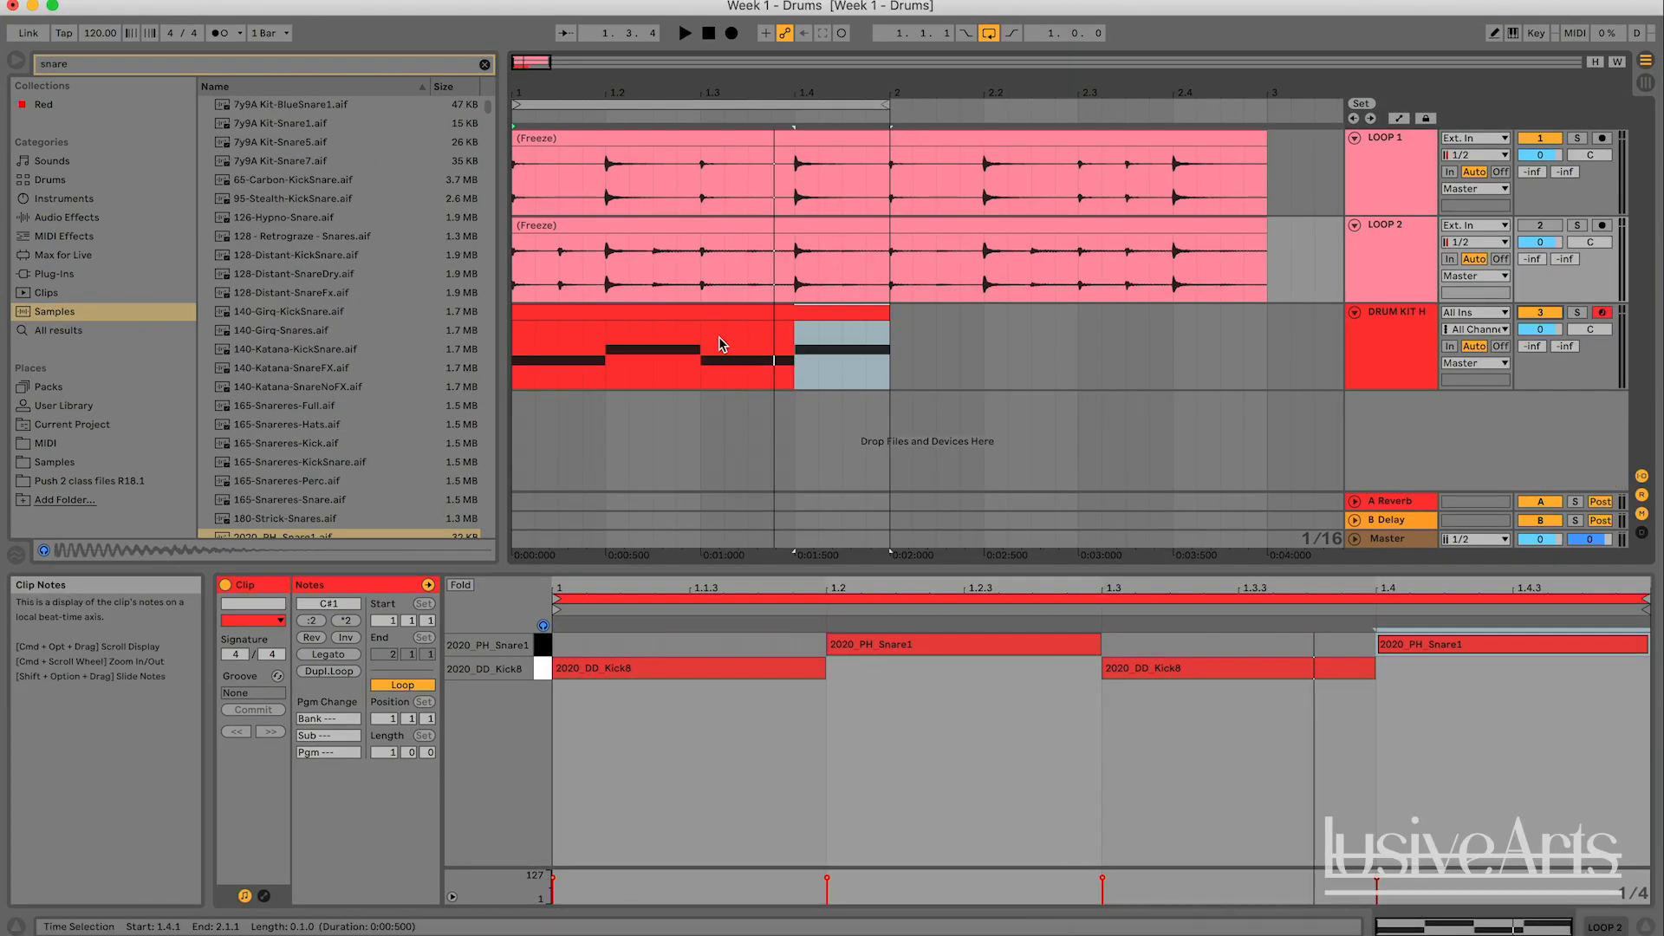
# - Loop the second bar of the LOOP 1 clip, from 2.1.1 to 3.1.1, and play it back
pyautogui.click(893, 104)
pyautogui.moveTo(893, 104); pyautogui.dragTo(1267, 104)
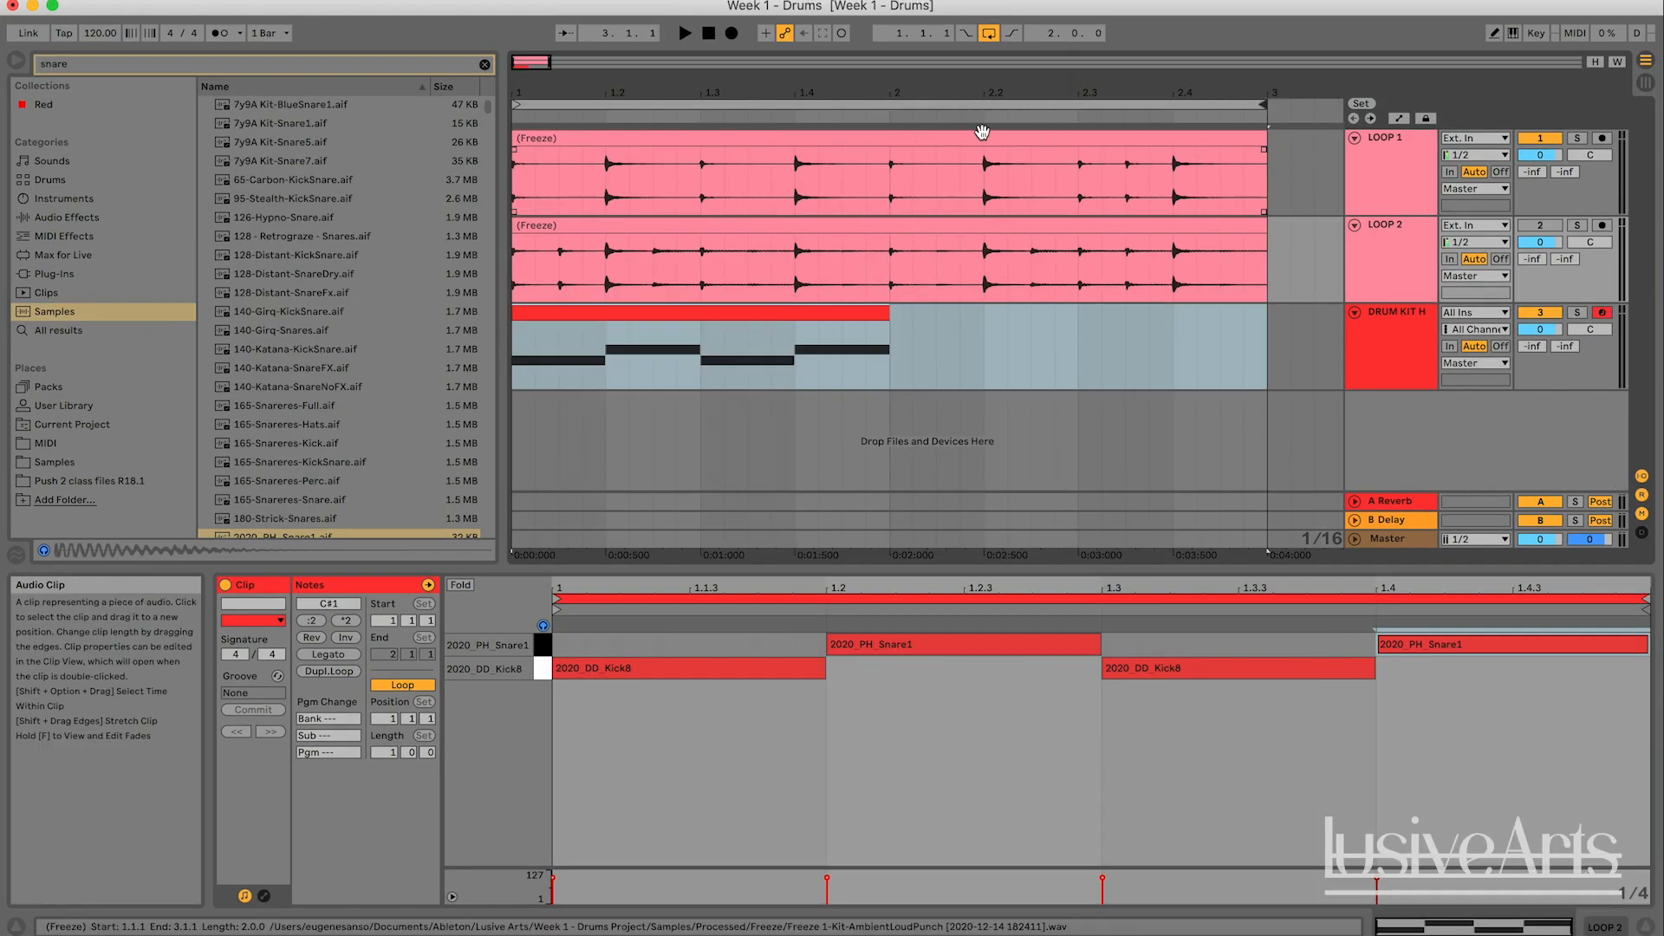
pyautogui.click(891, 165)
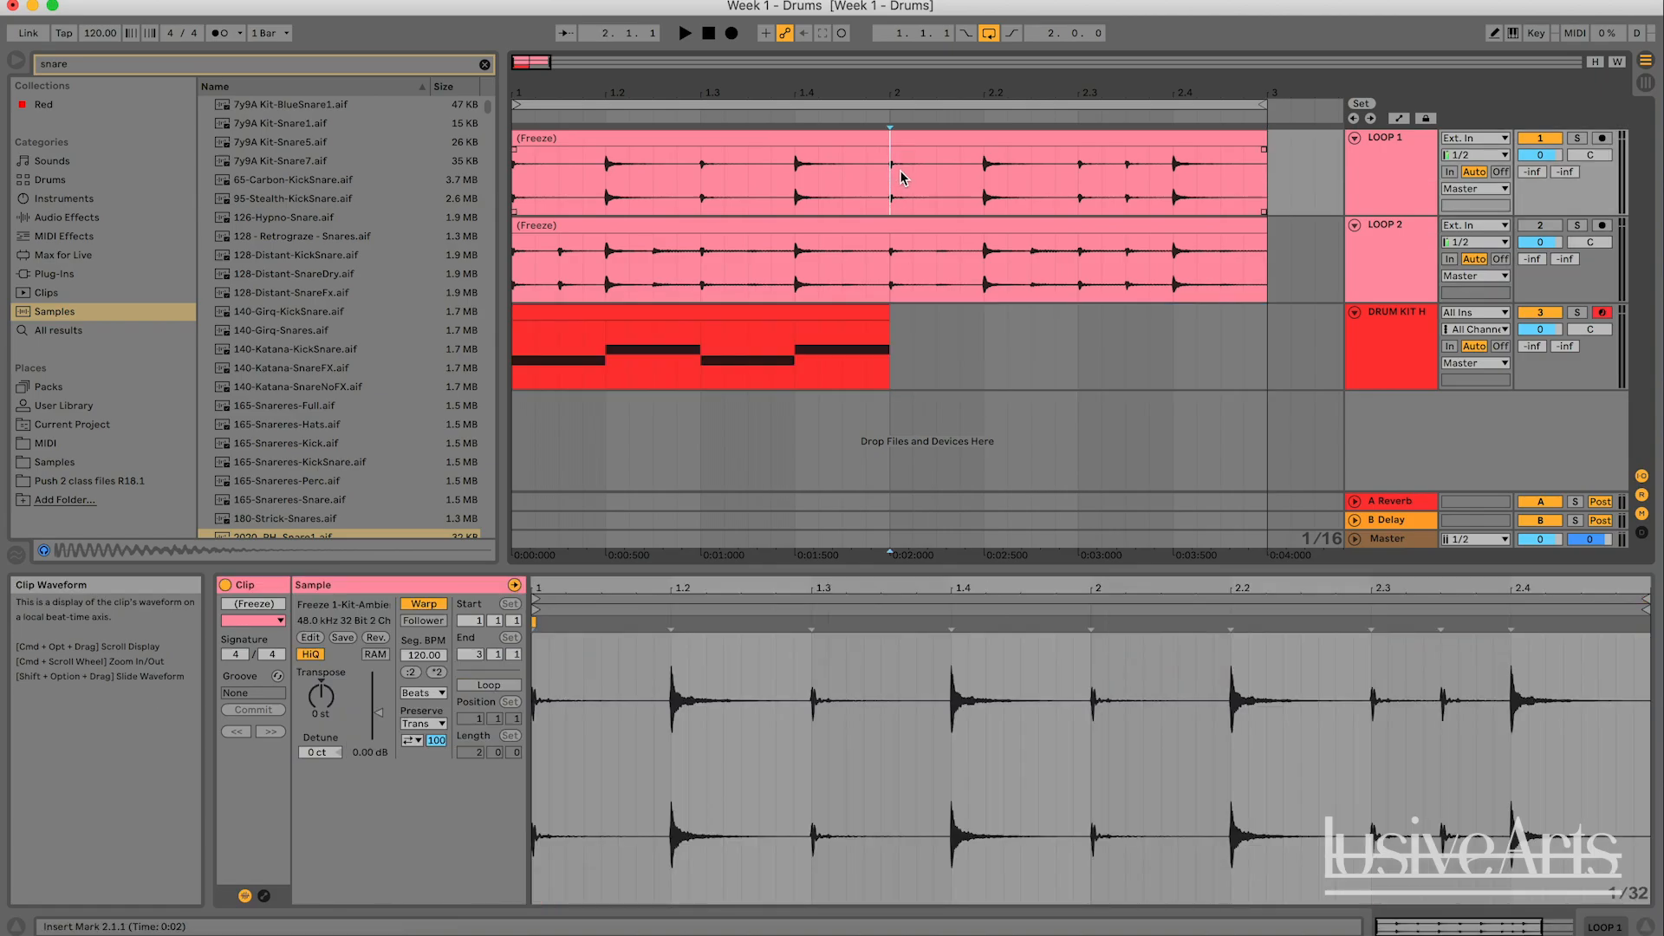
pyautogui.moveTo(891, 168); pyautogui.dragTo(1264, 167)
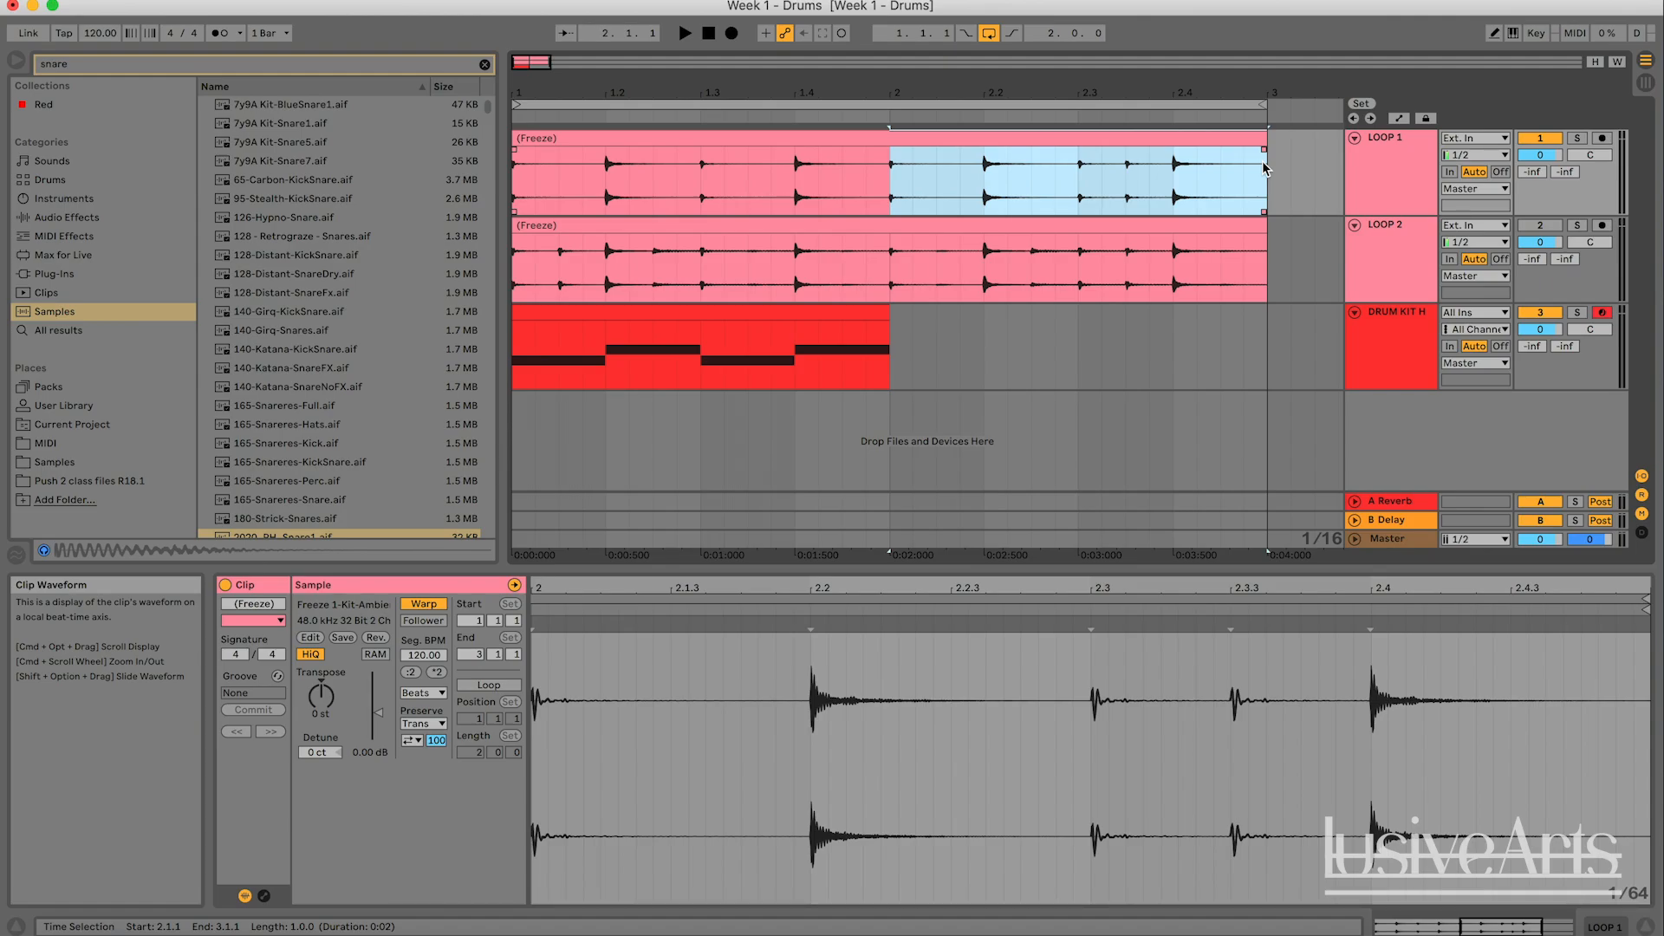
pyautogui.press('super+l')
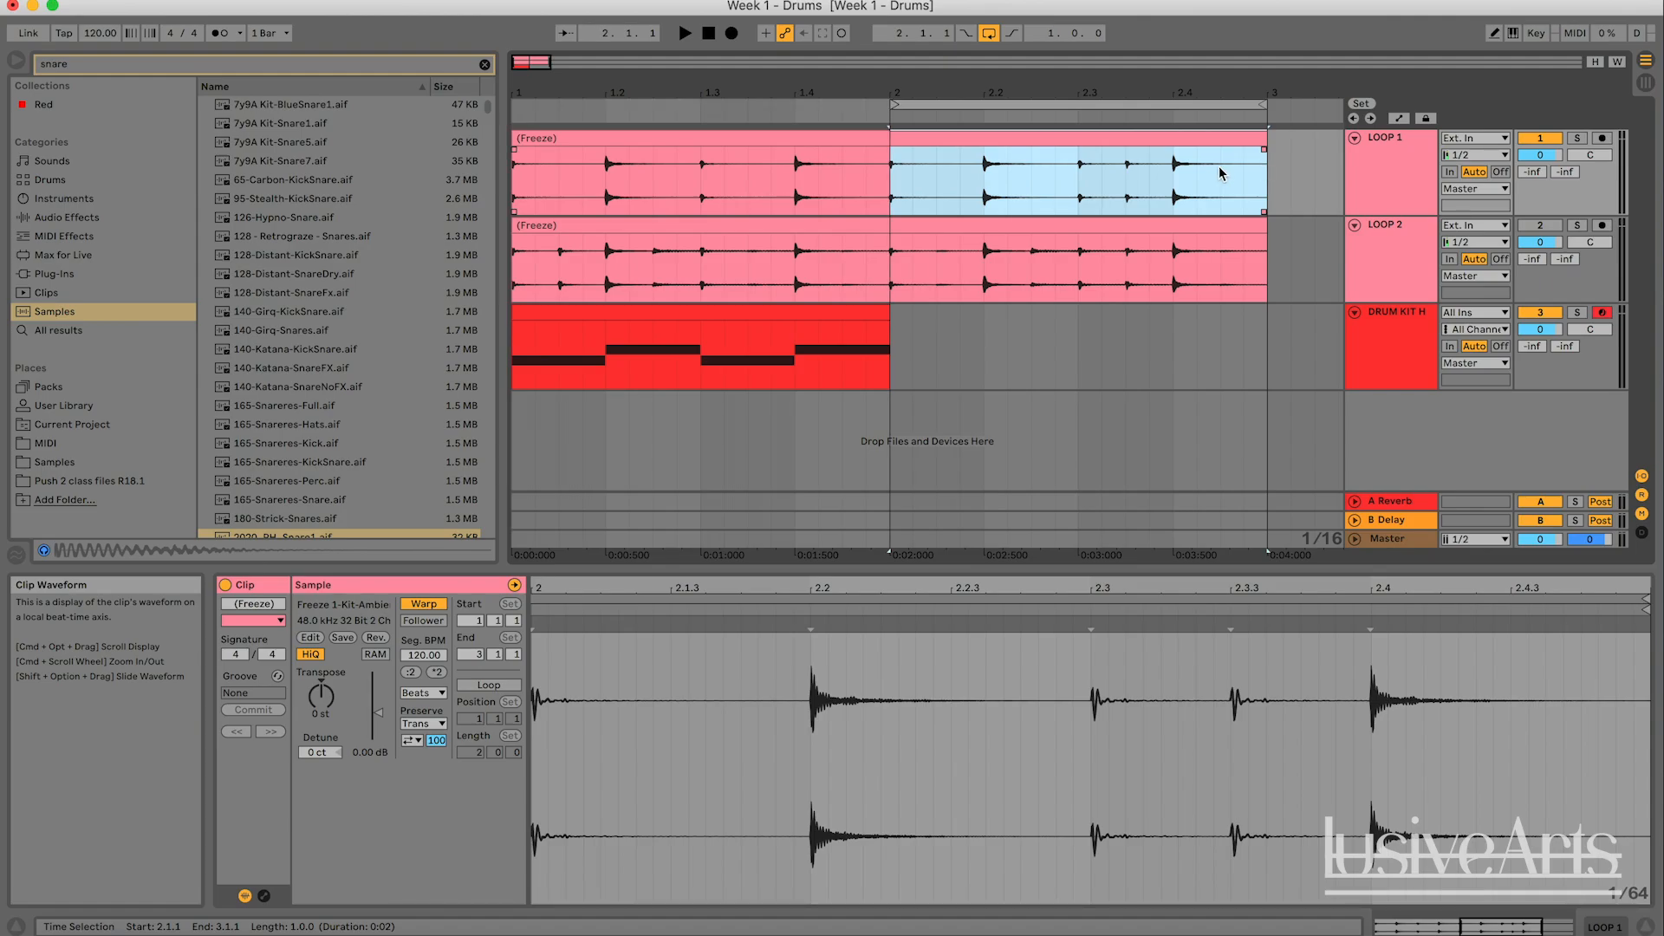
pyautogui.moveTo(1222, 173); pyautogui.dragTo(1074, 171)
pyautogui.press('super+l')
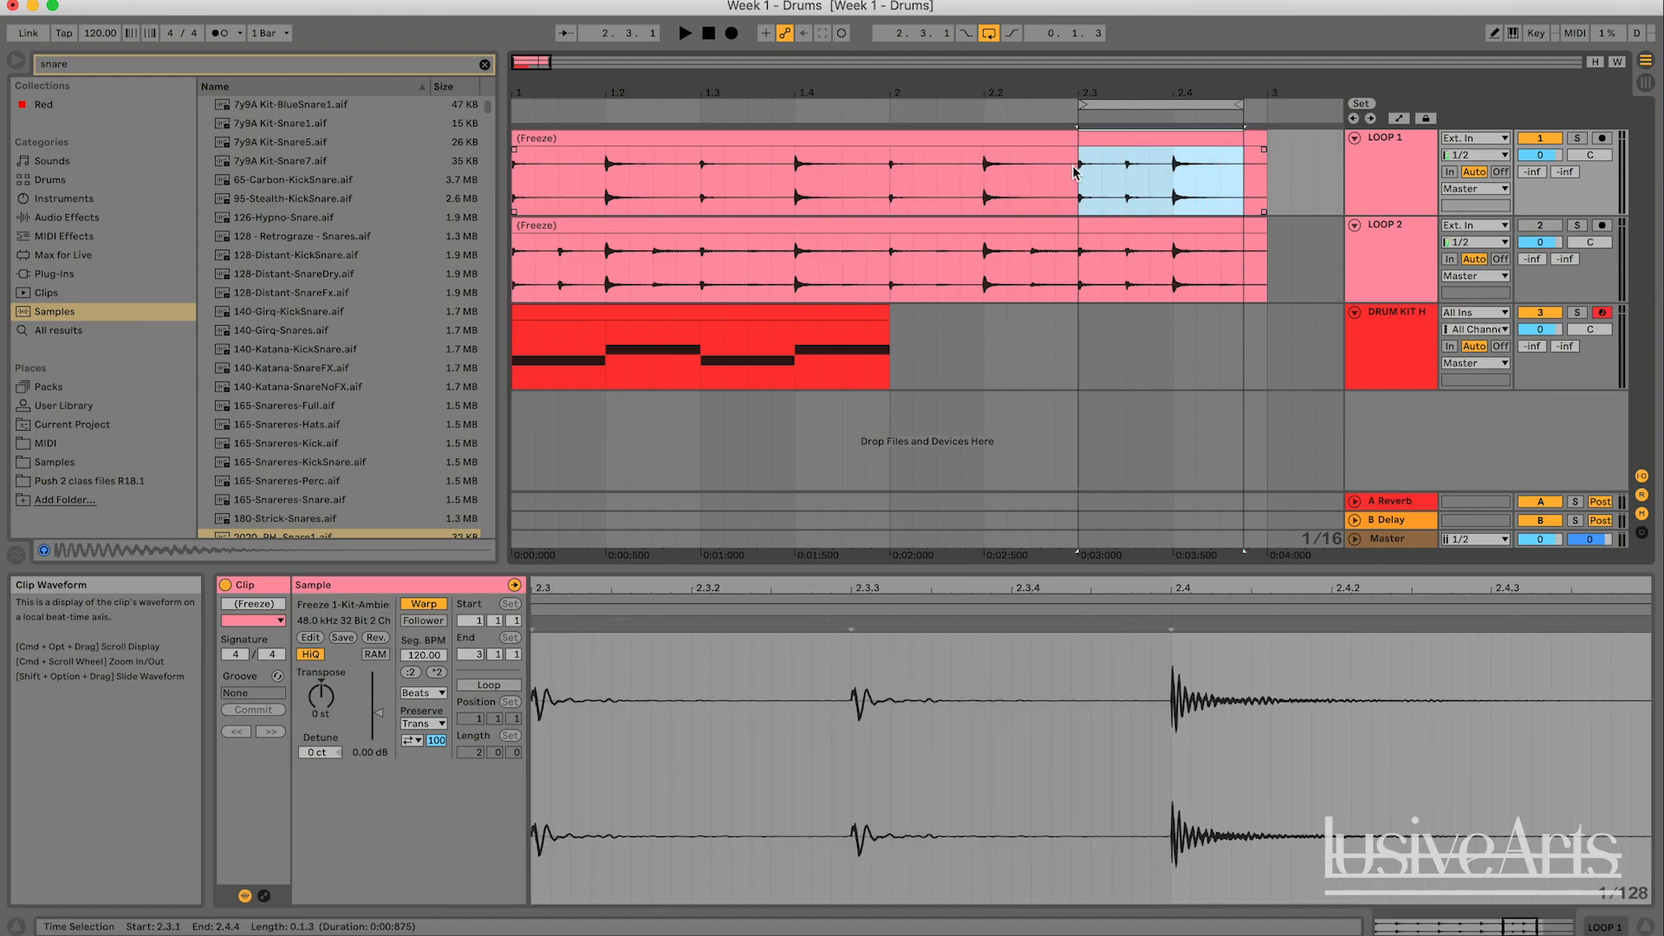
pyautogui.moveTo(893, 173); pyautogui.dragTo(1263, 185)
pyautogui.press('super+l')
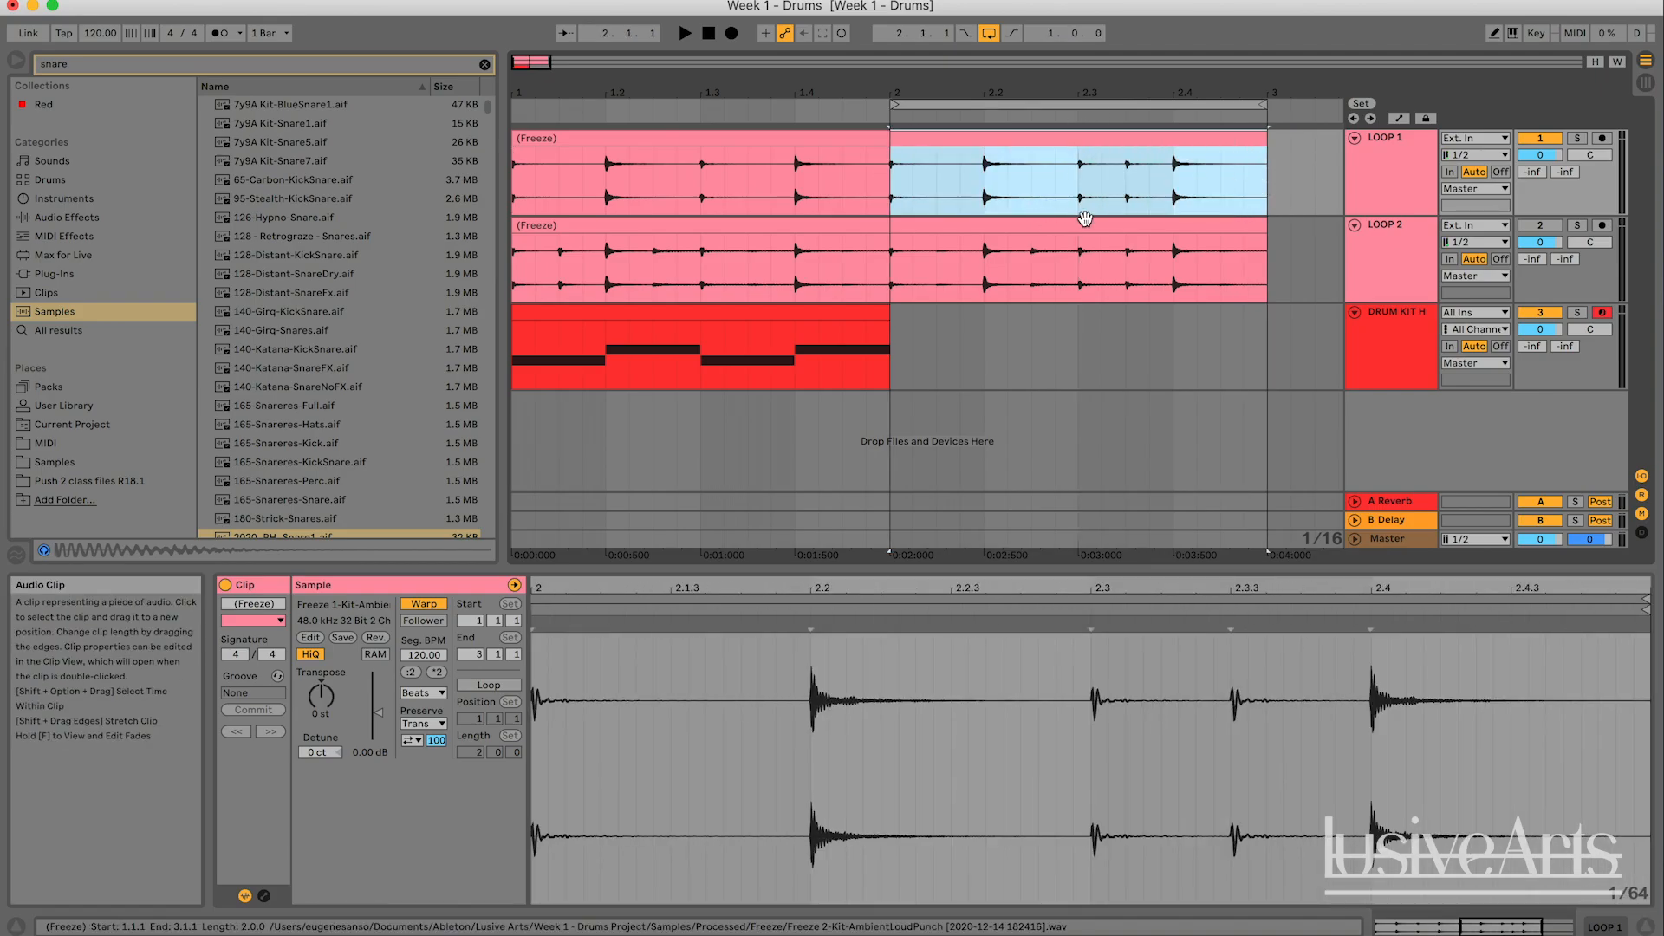
pyautogui.press('space')
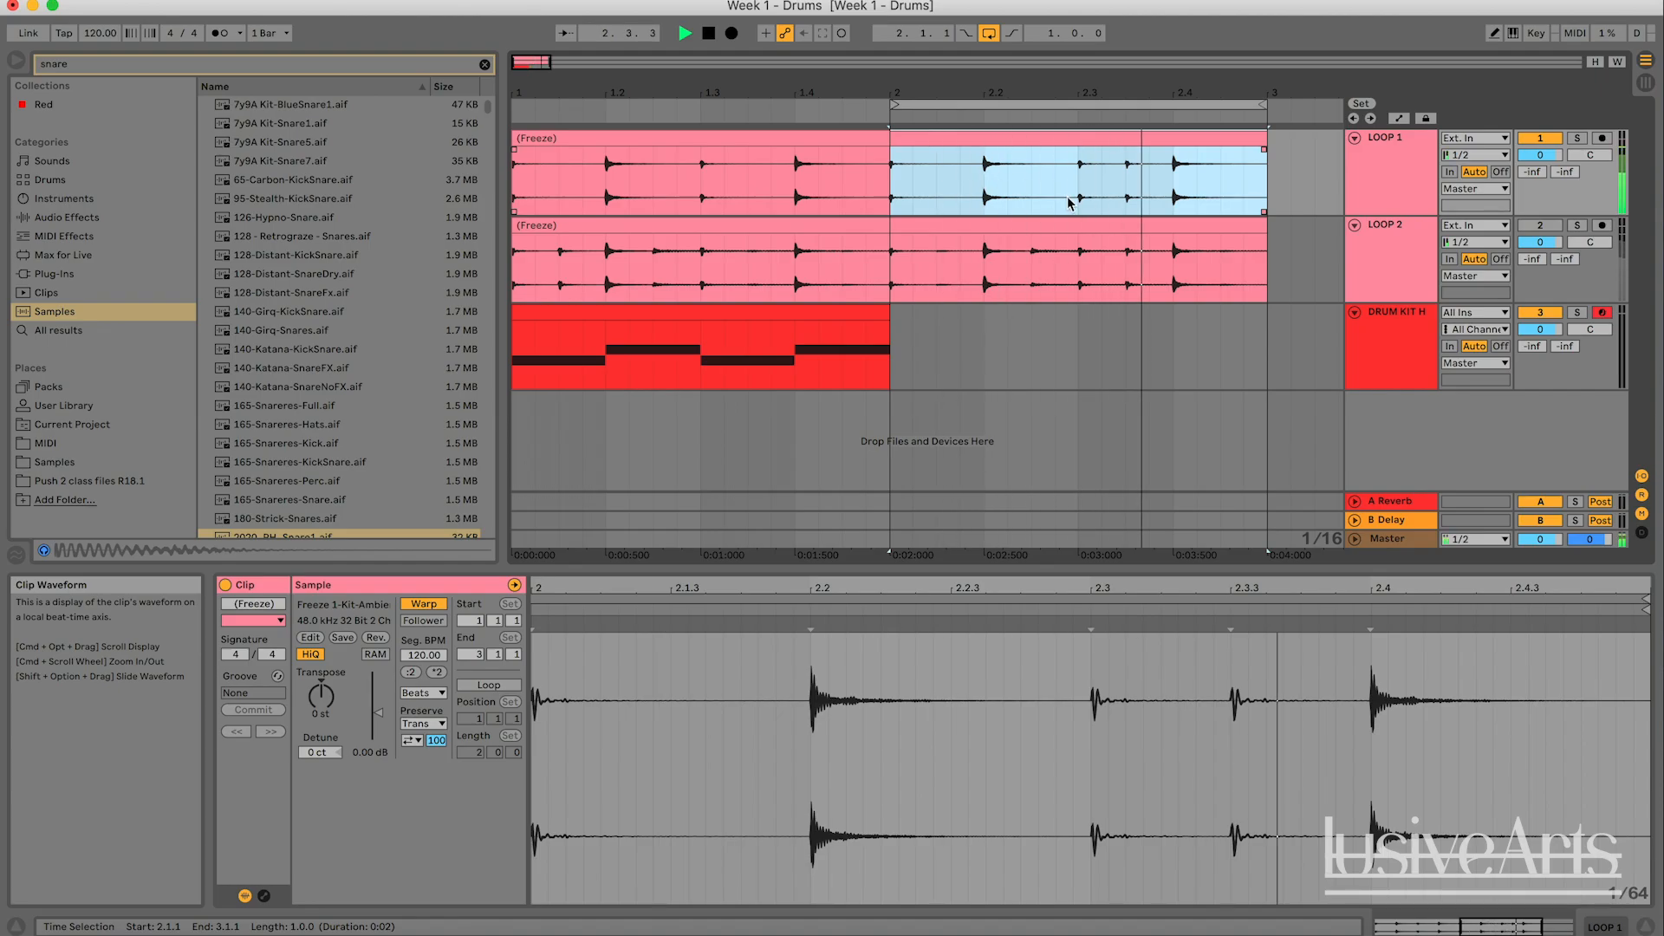
pyautogui.press('space')
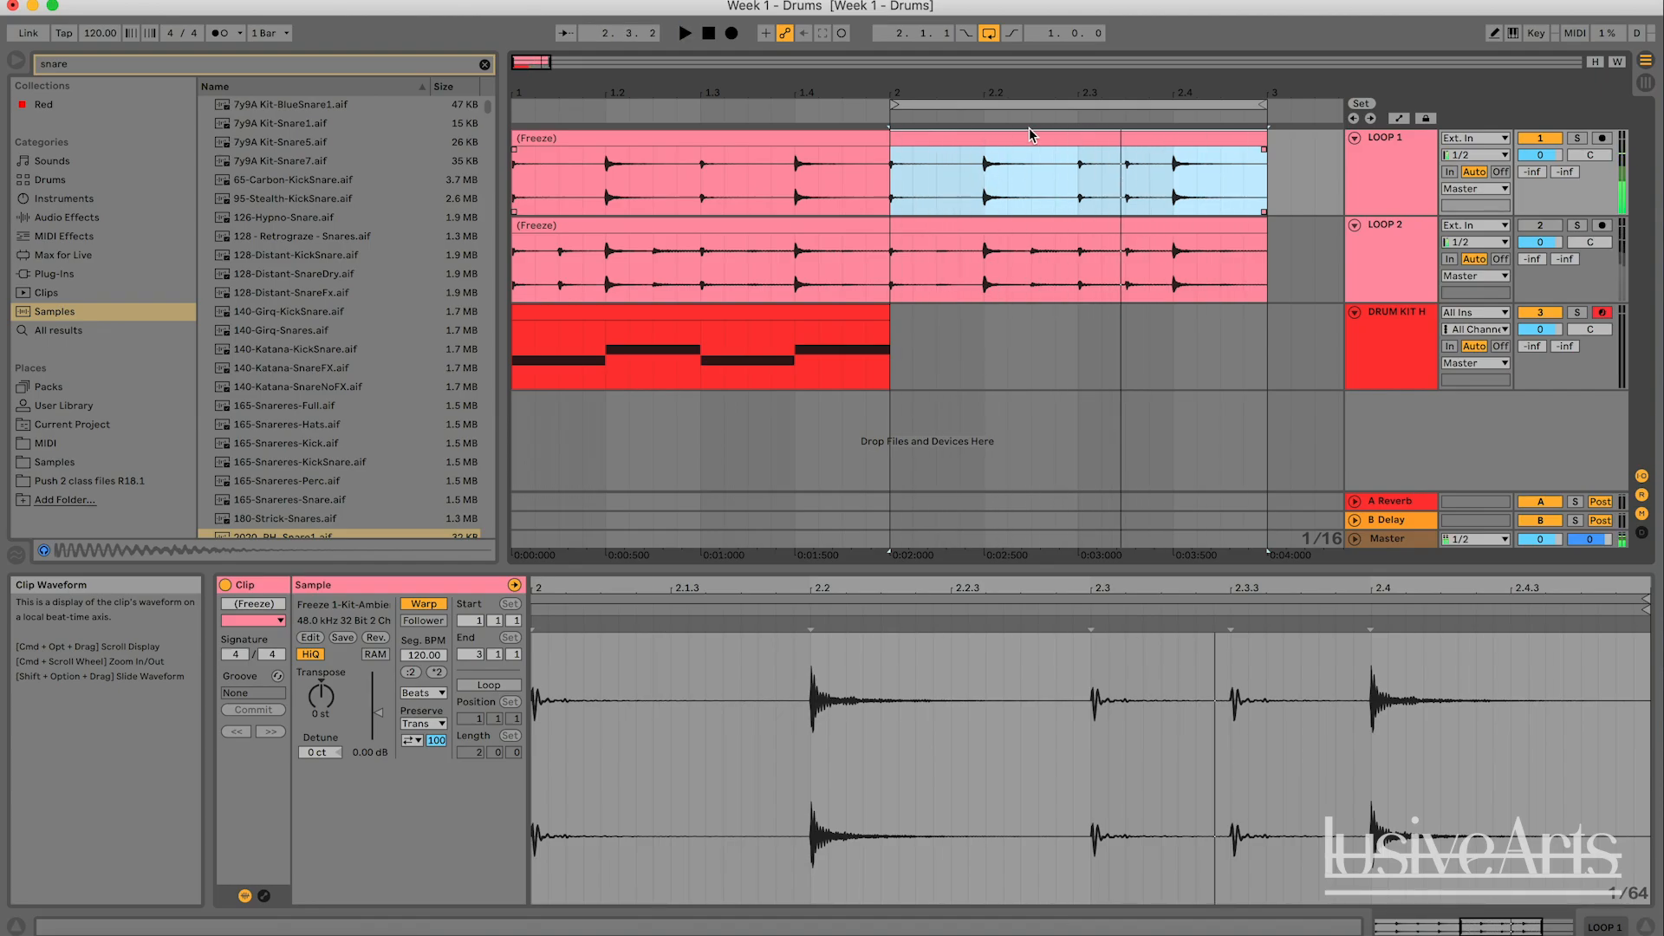
# - Duplicate the one-bar drum kit clip into bar 2
pyautogui.click(1078, 359)
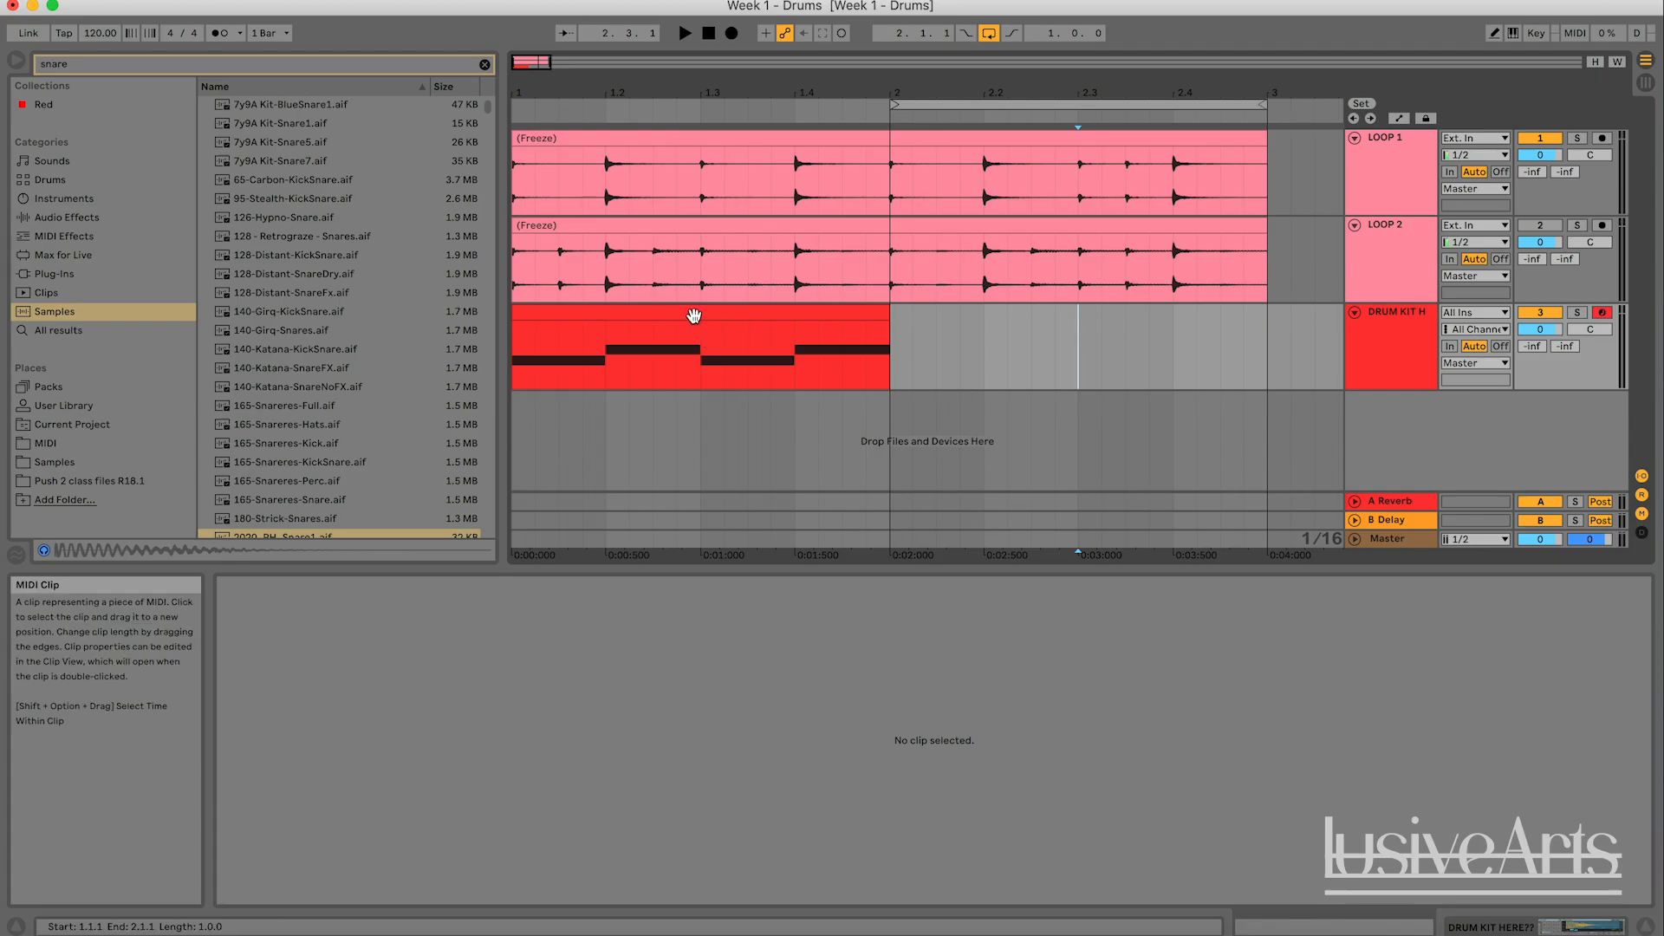
pyautogui.click(794, 307)
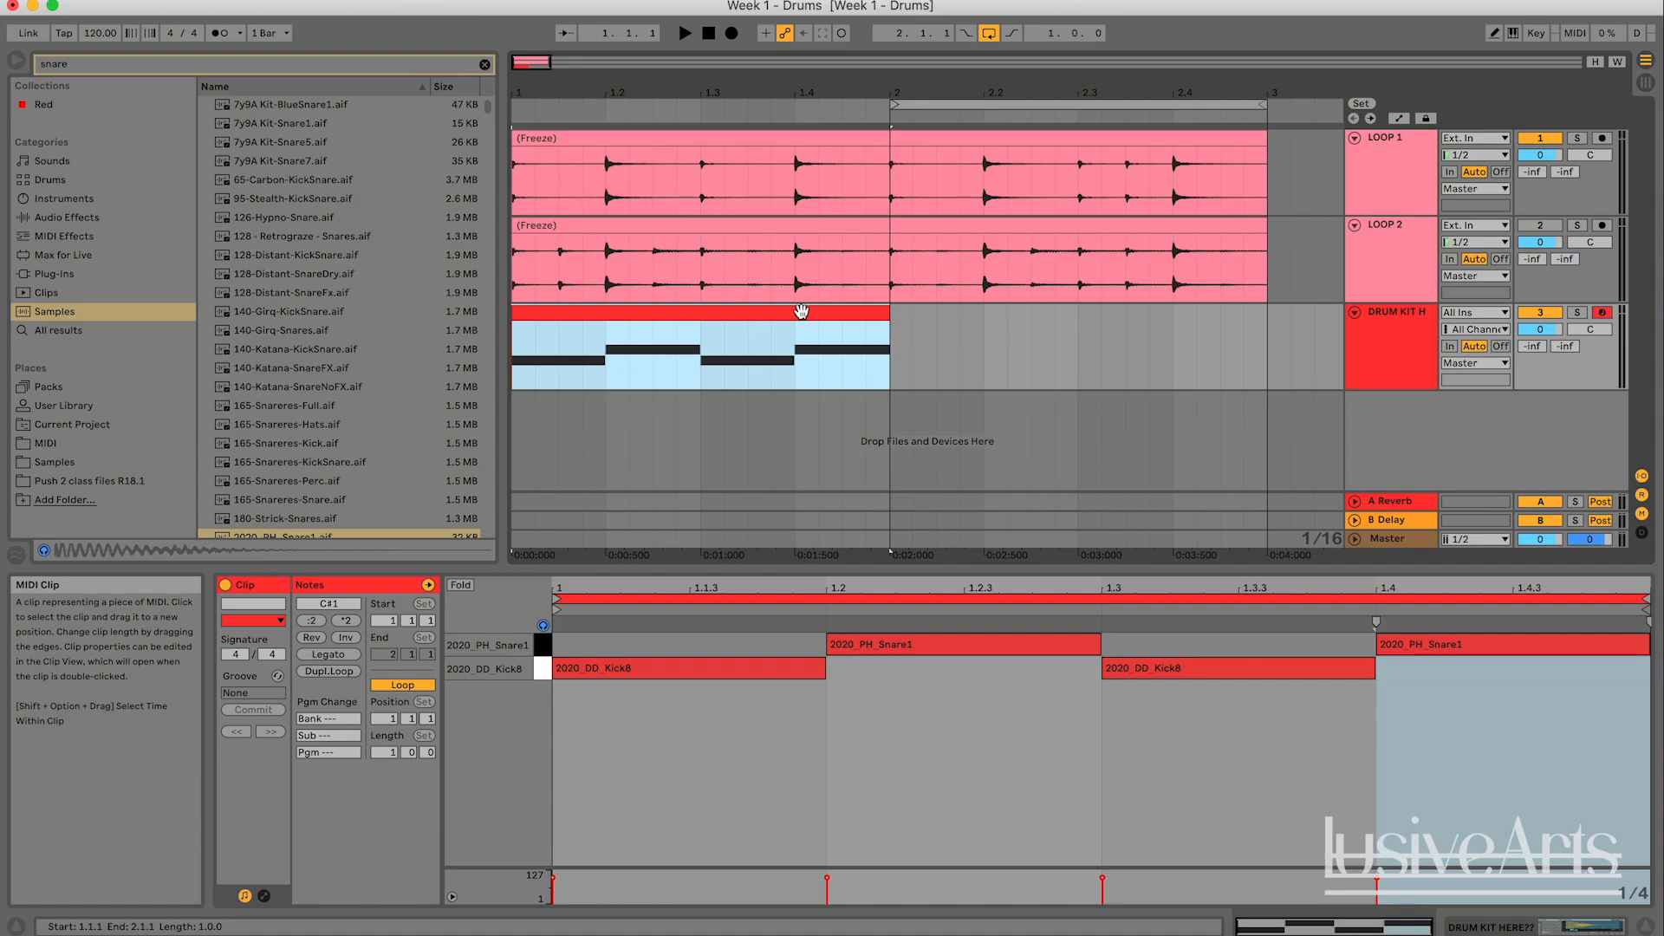
pyautogui.press('super+d')
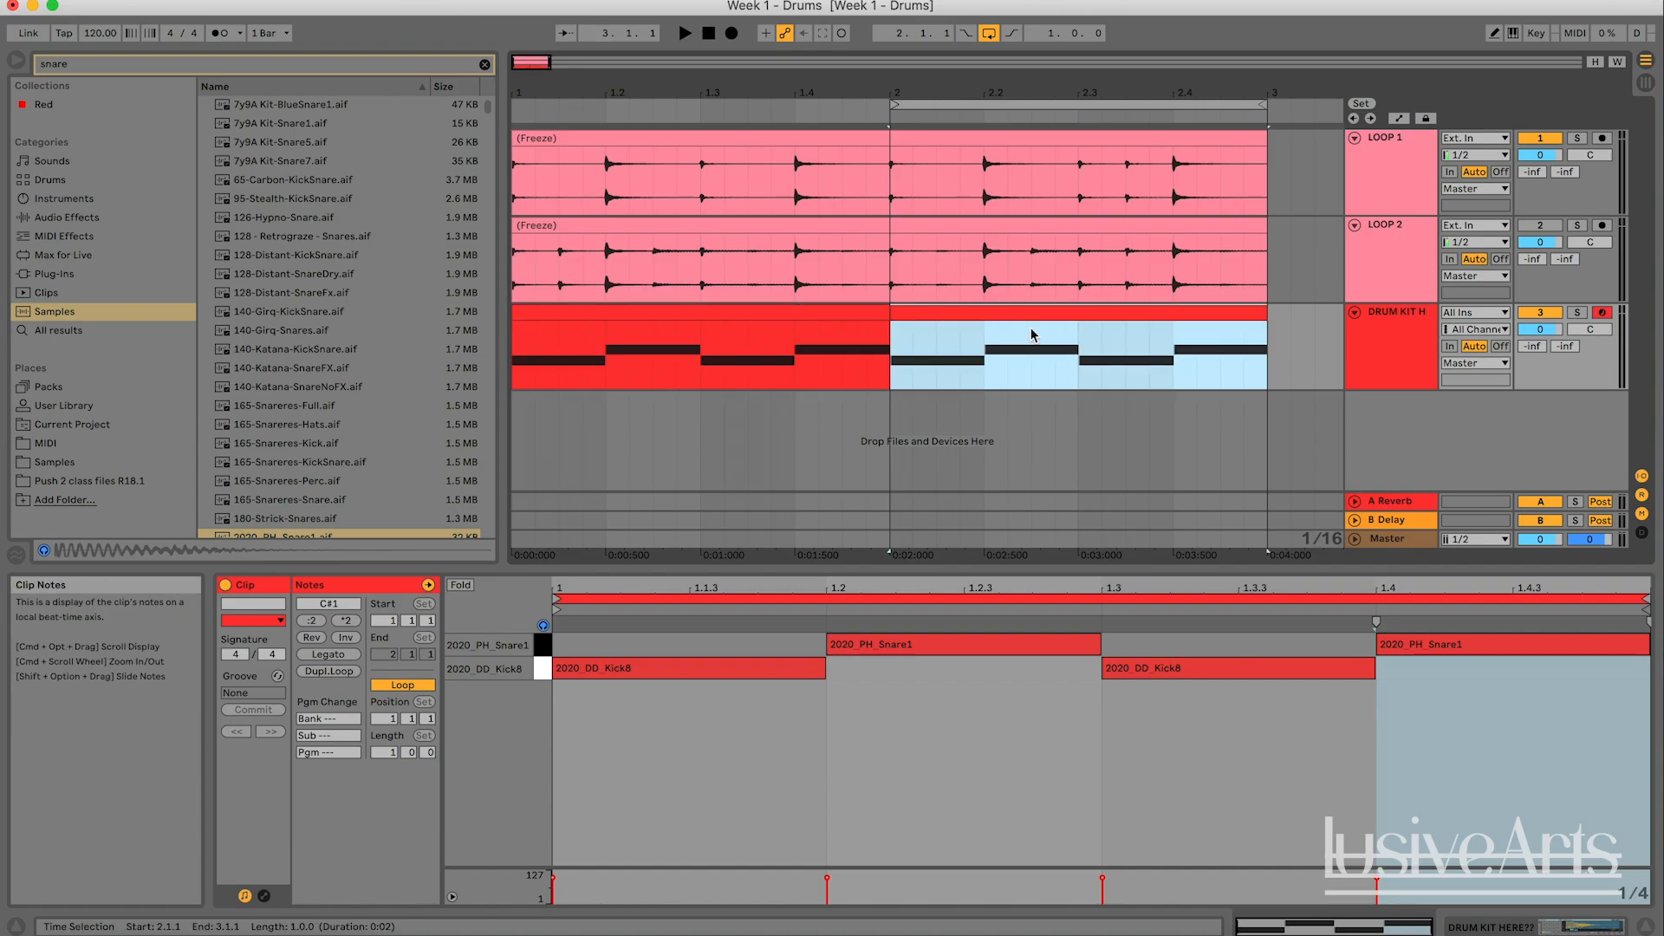
# - Delete the duplicated drum kit clip in bar 2
pyautogui.click(858, 308)
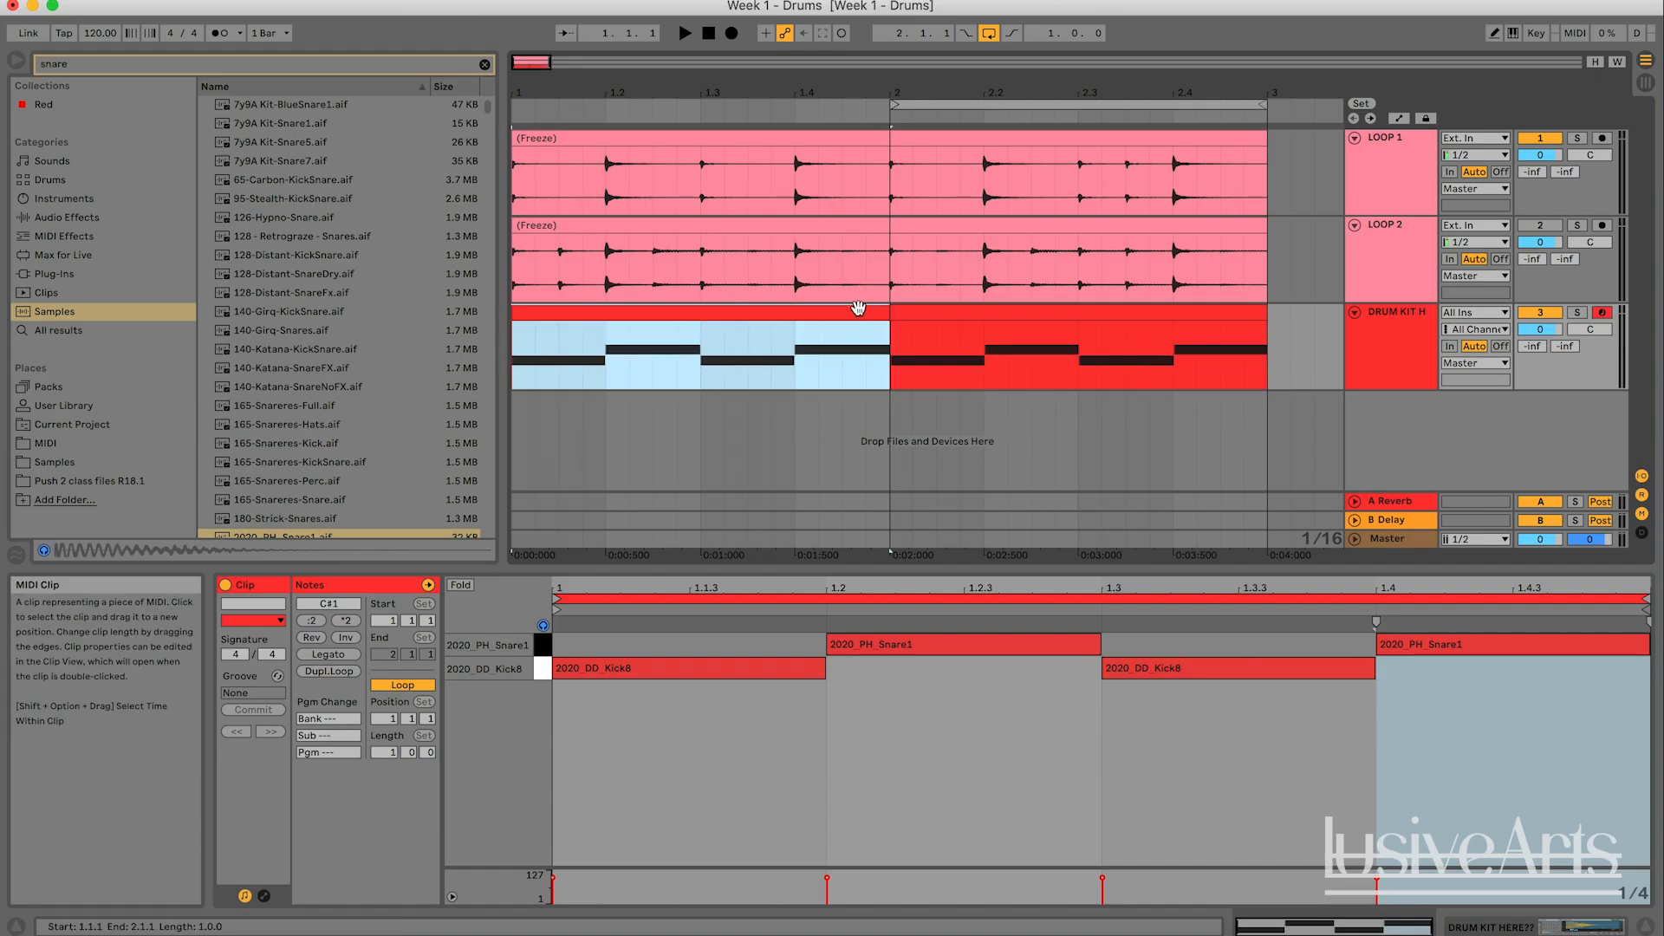
pyautogui.click(1021, 286)
pyautogui.click(1020, 304)
pyautogui.press('Delete')
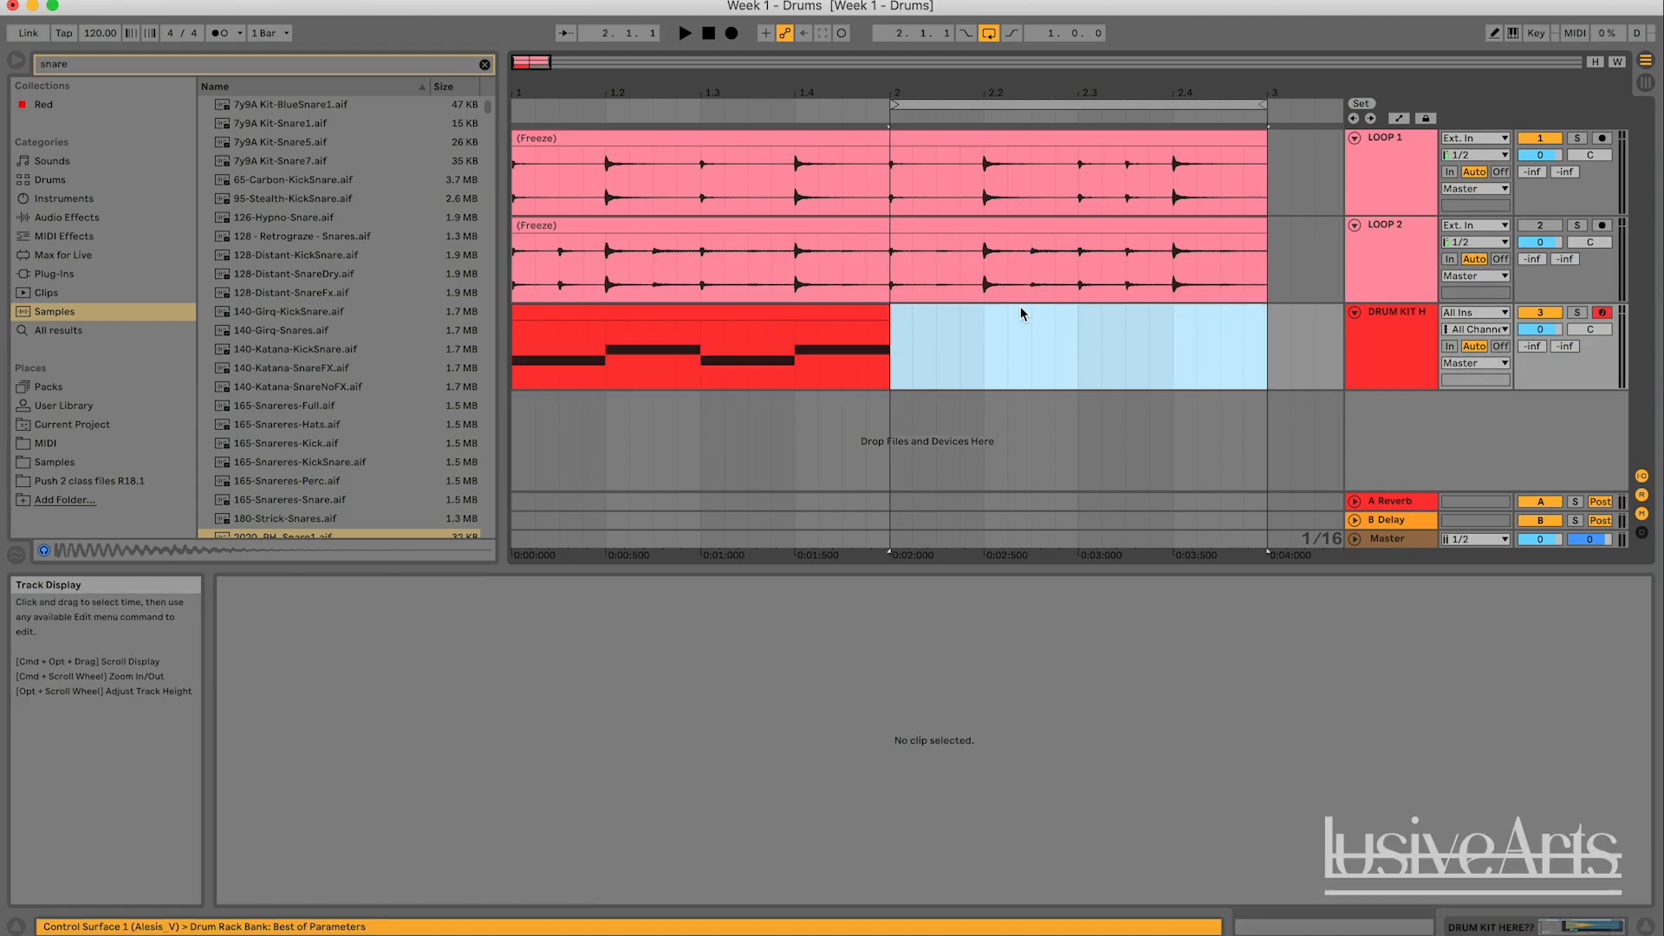
# - Select the drum kit clip in bar 1 up to 2.1.1 and duplicate it to fill bar 2
pyautogui.click(828, 312)
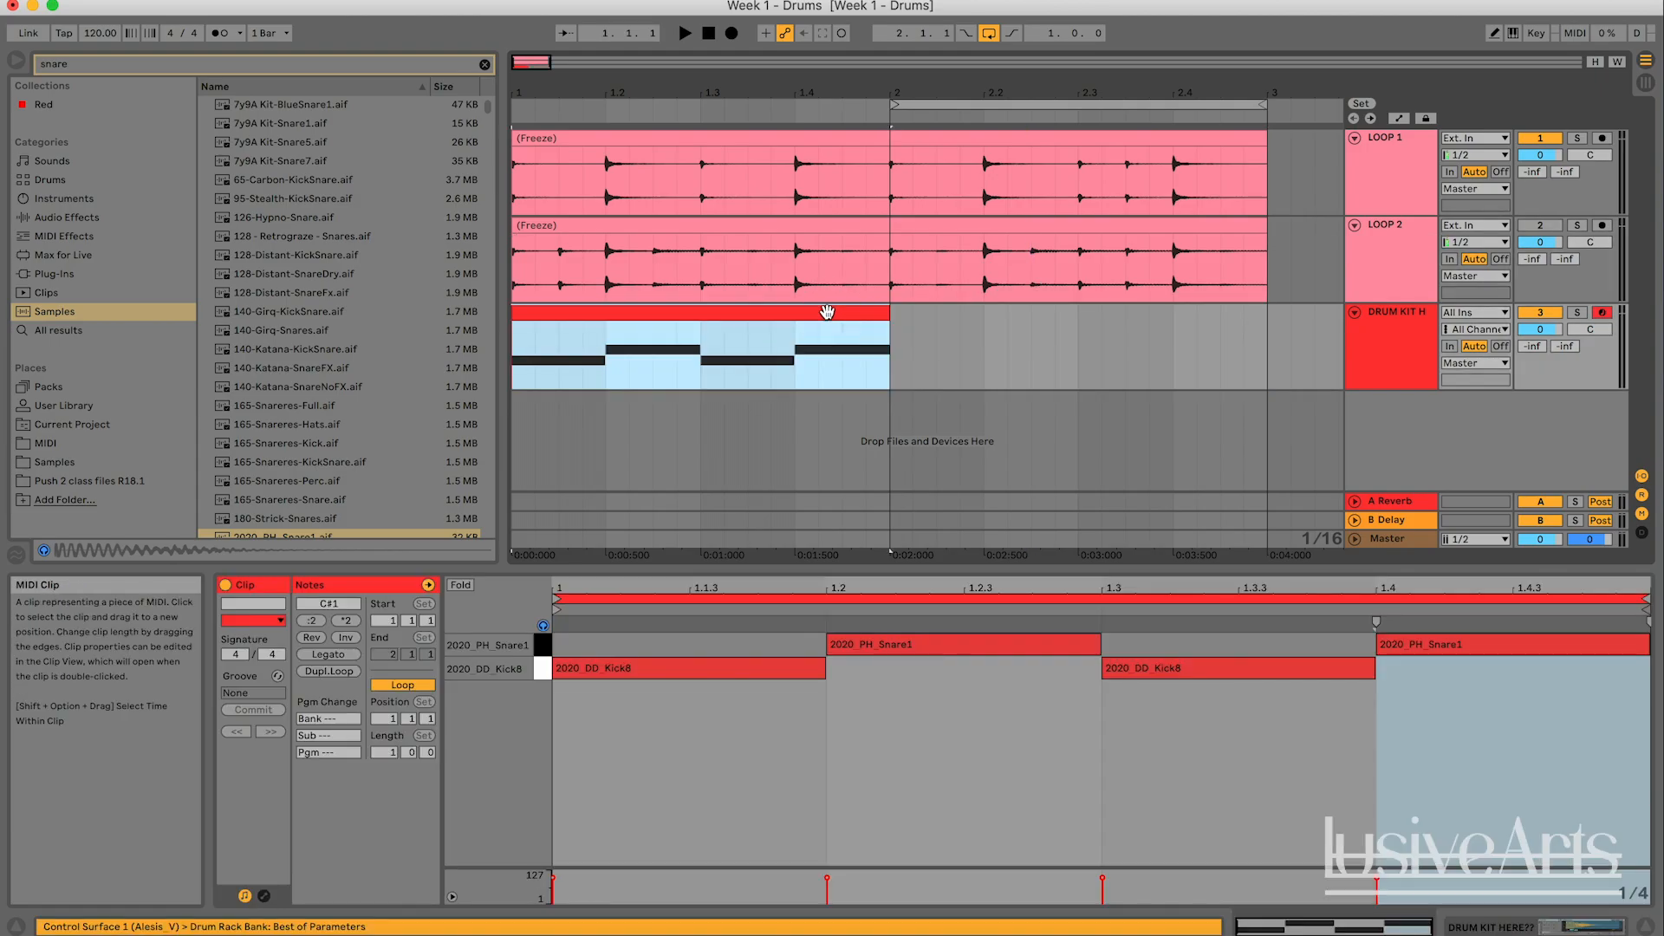
pyautogui.click(884, 363)
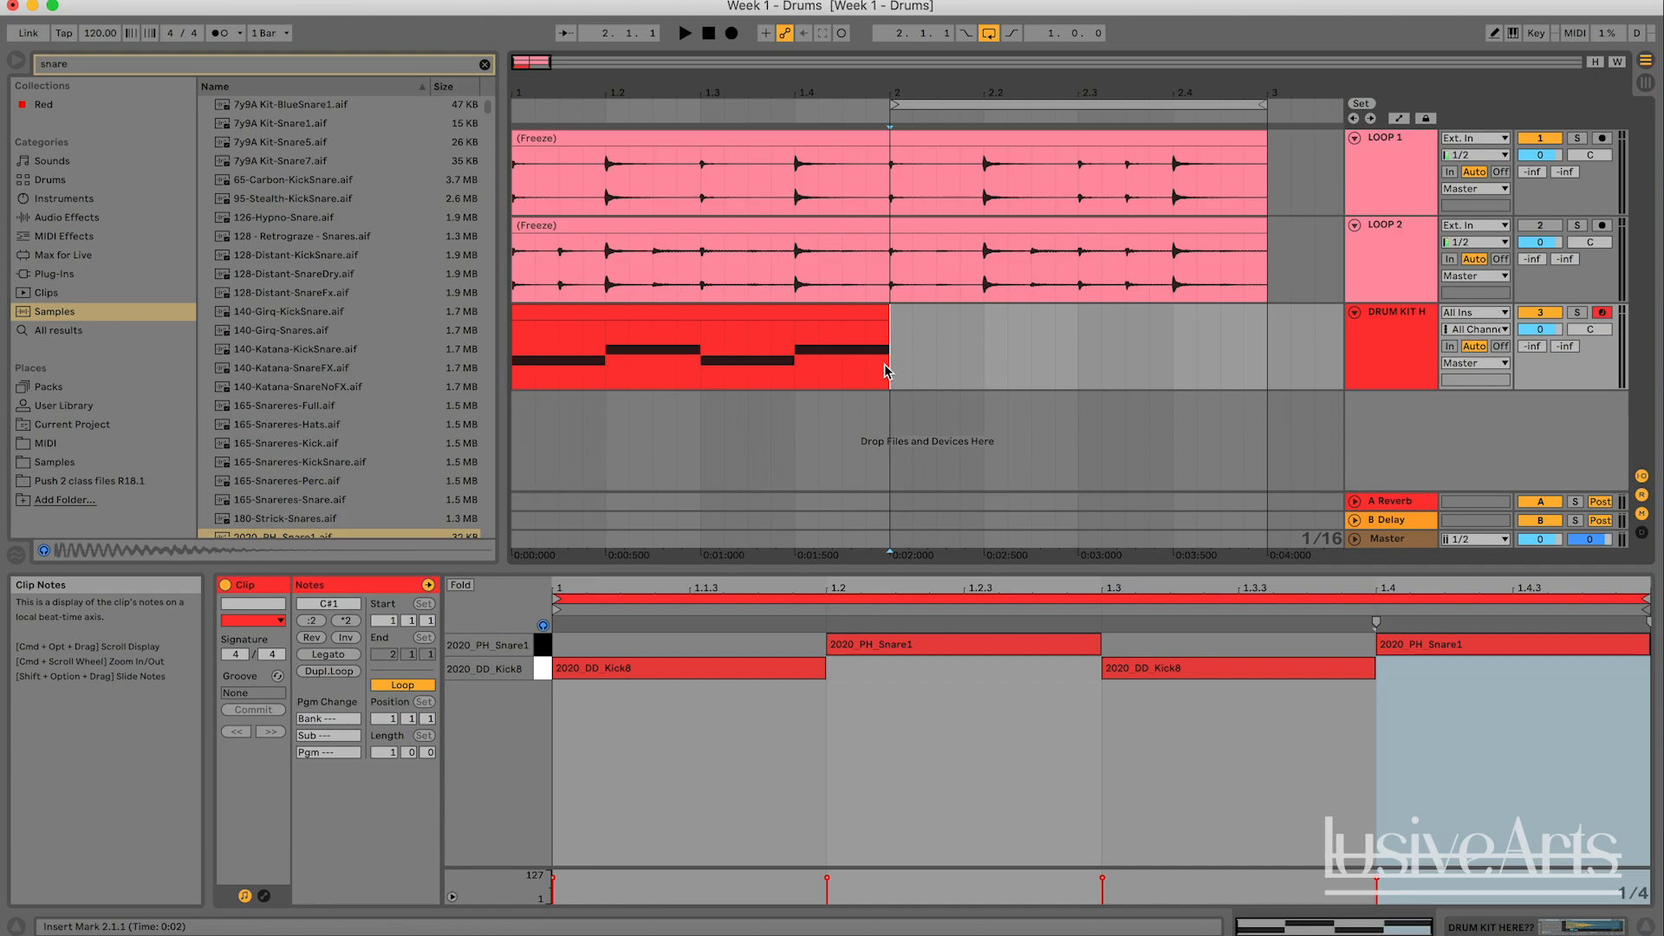
pyautogui.press('super+d')
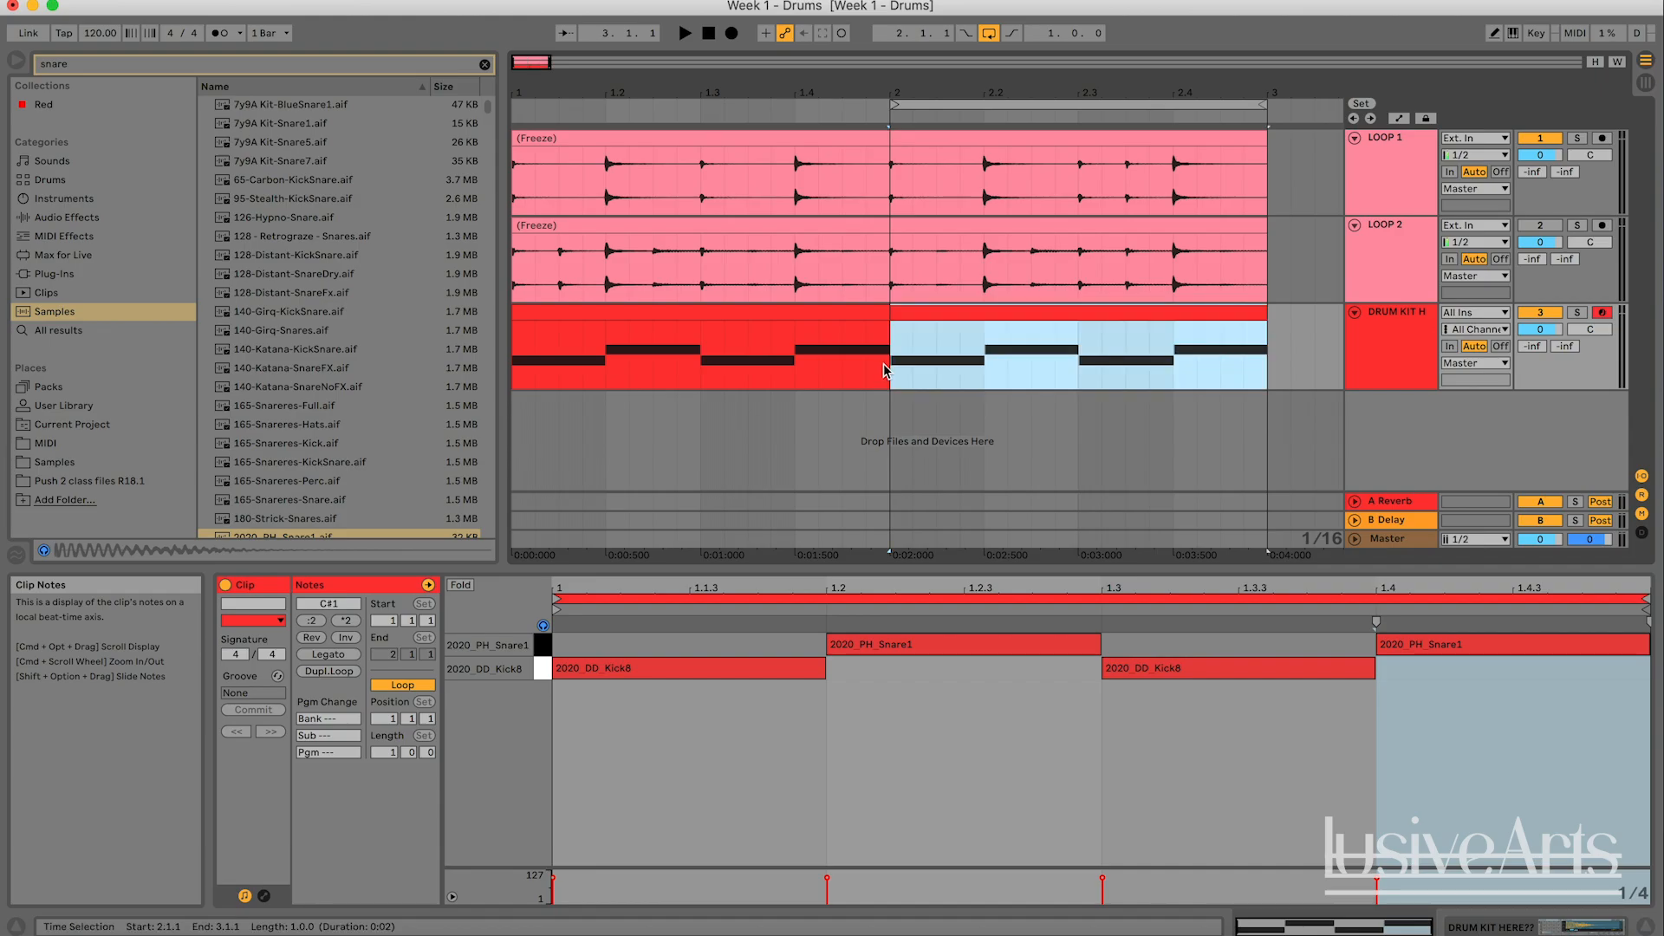
# - Place another copy of the drum kit clip at 3.1.3 and delete that copy
pyautogui.hscroll(3, 959, 360)
pyautogui.press('super+d')
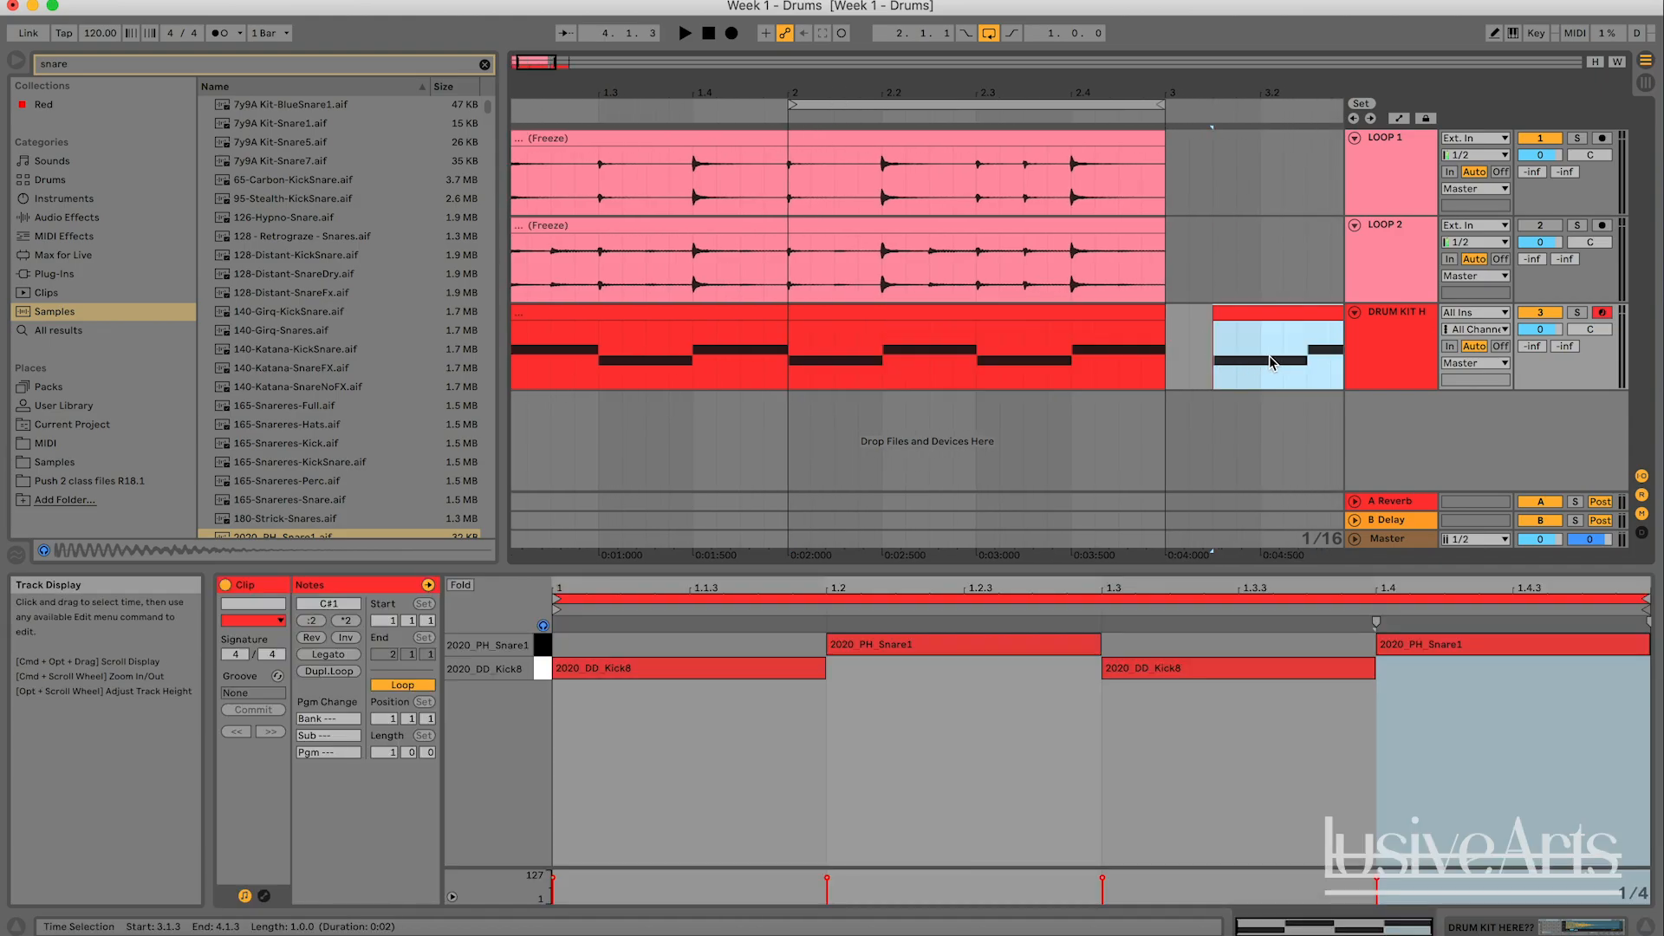
pyautogui.hscroll(2, 980, 368)
pyautogui.hscroll(4, 1040, 355)
pyautogui.press('Delete')
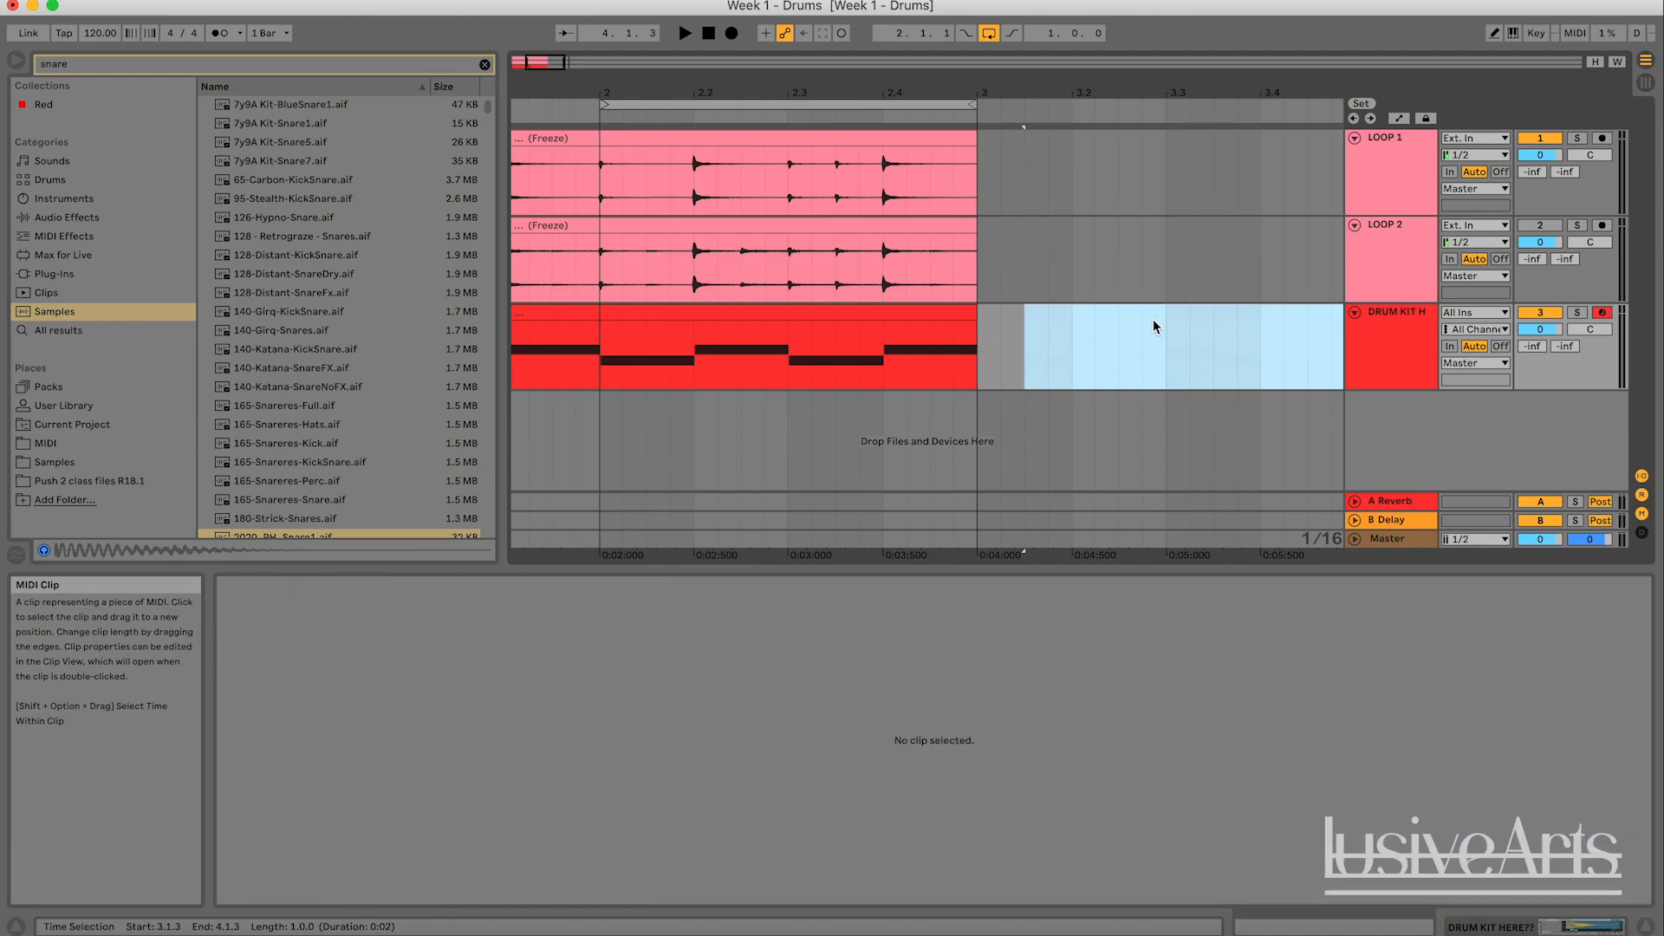
pyautogui.hscroll(-2, 1153, 327)
pyautogui.hscroll(-3, 1153, 326)
# - Select the copied drum kit clip in bar 2 as the one to edit
pyautogui.click(788, 312)
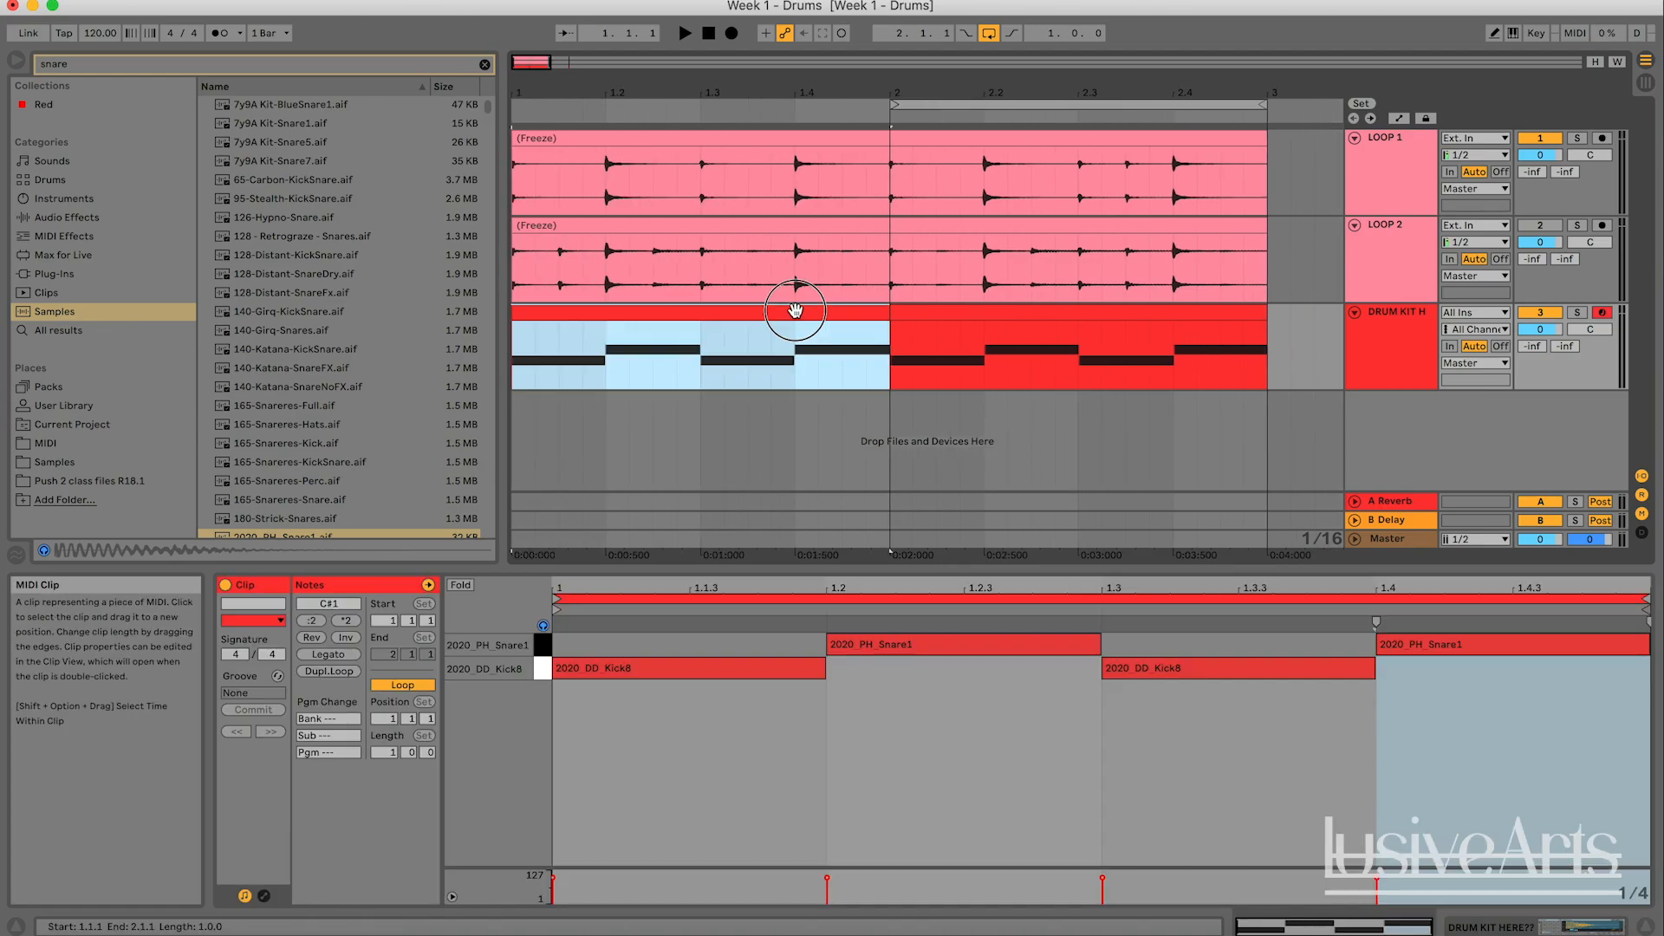
pyautogui.click(1281, 334)
pyautogui.click(1207, 315)
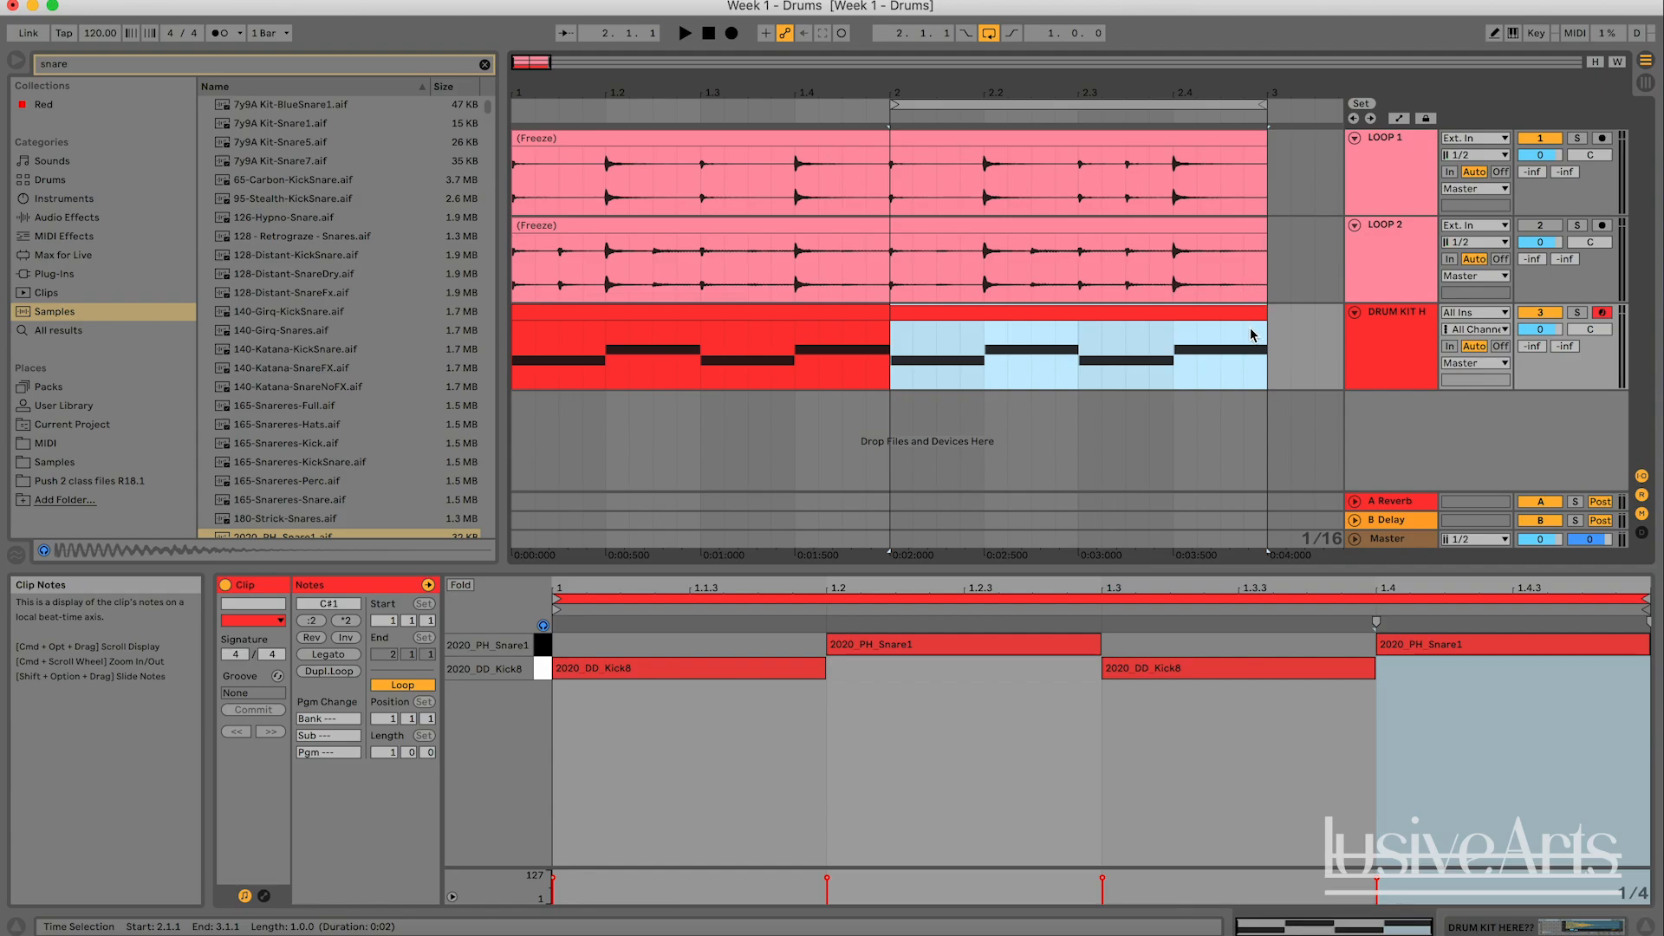
pyautogui.click(1191, 314)
pyautogui.click(1152, 314)
# - Deactivate the LOOP 1 and drum kit tracks, solo LOOP 1, and play back its looped second bar
pyautogui.click(1550, 312)
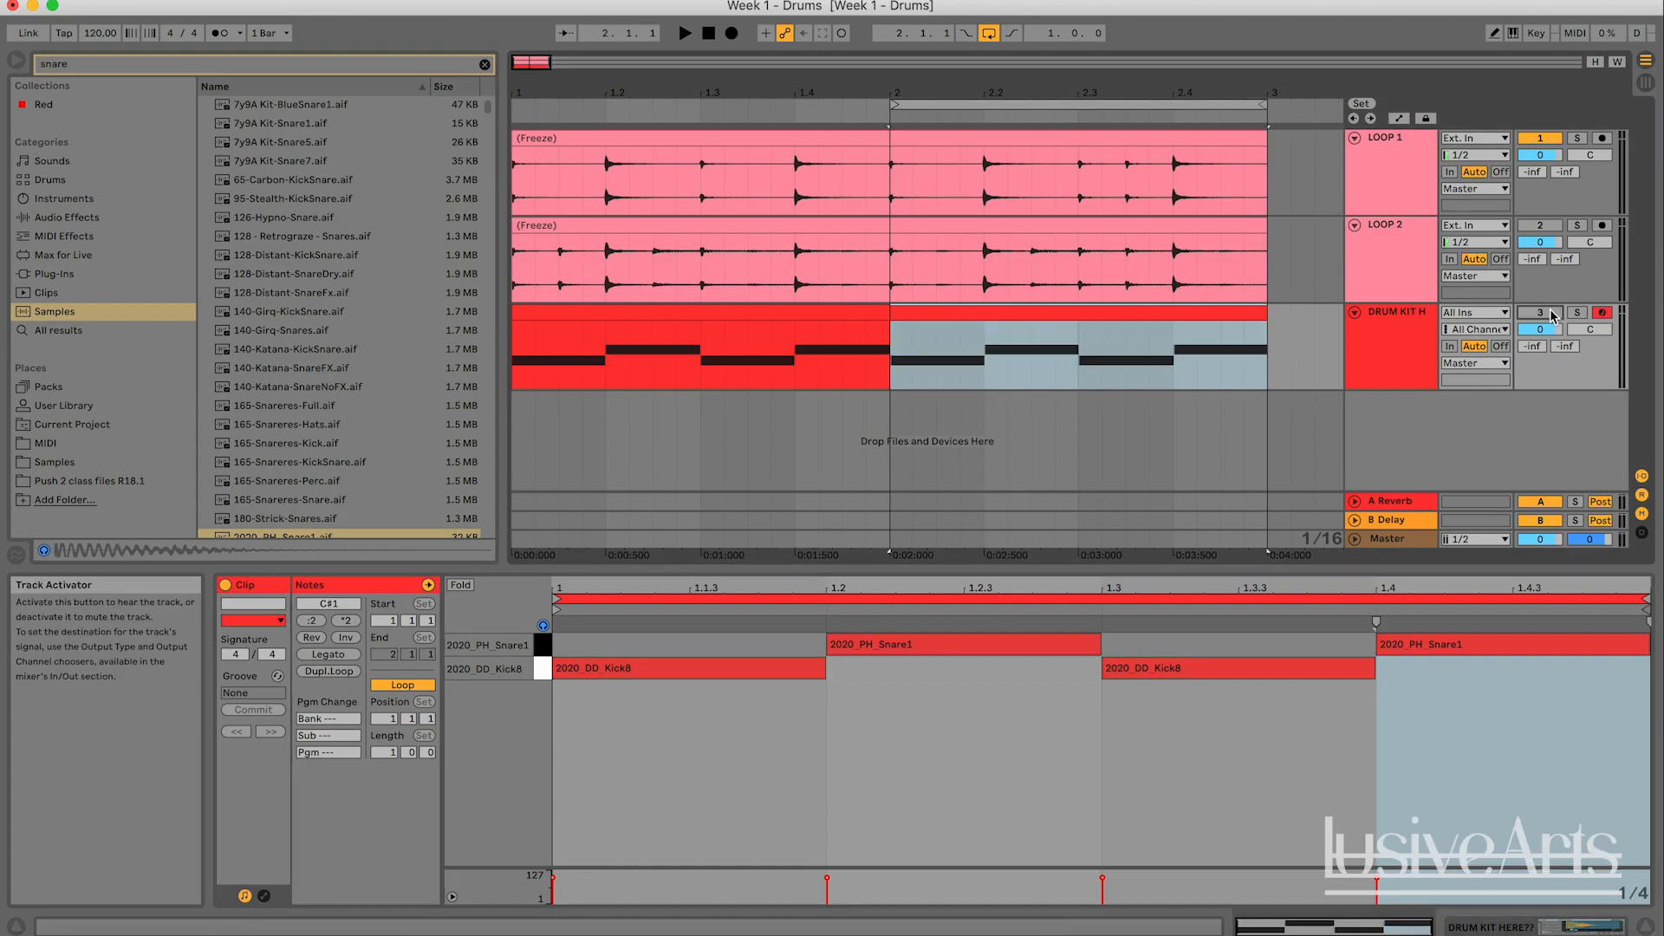
pyautogui.click(1578, 141)
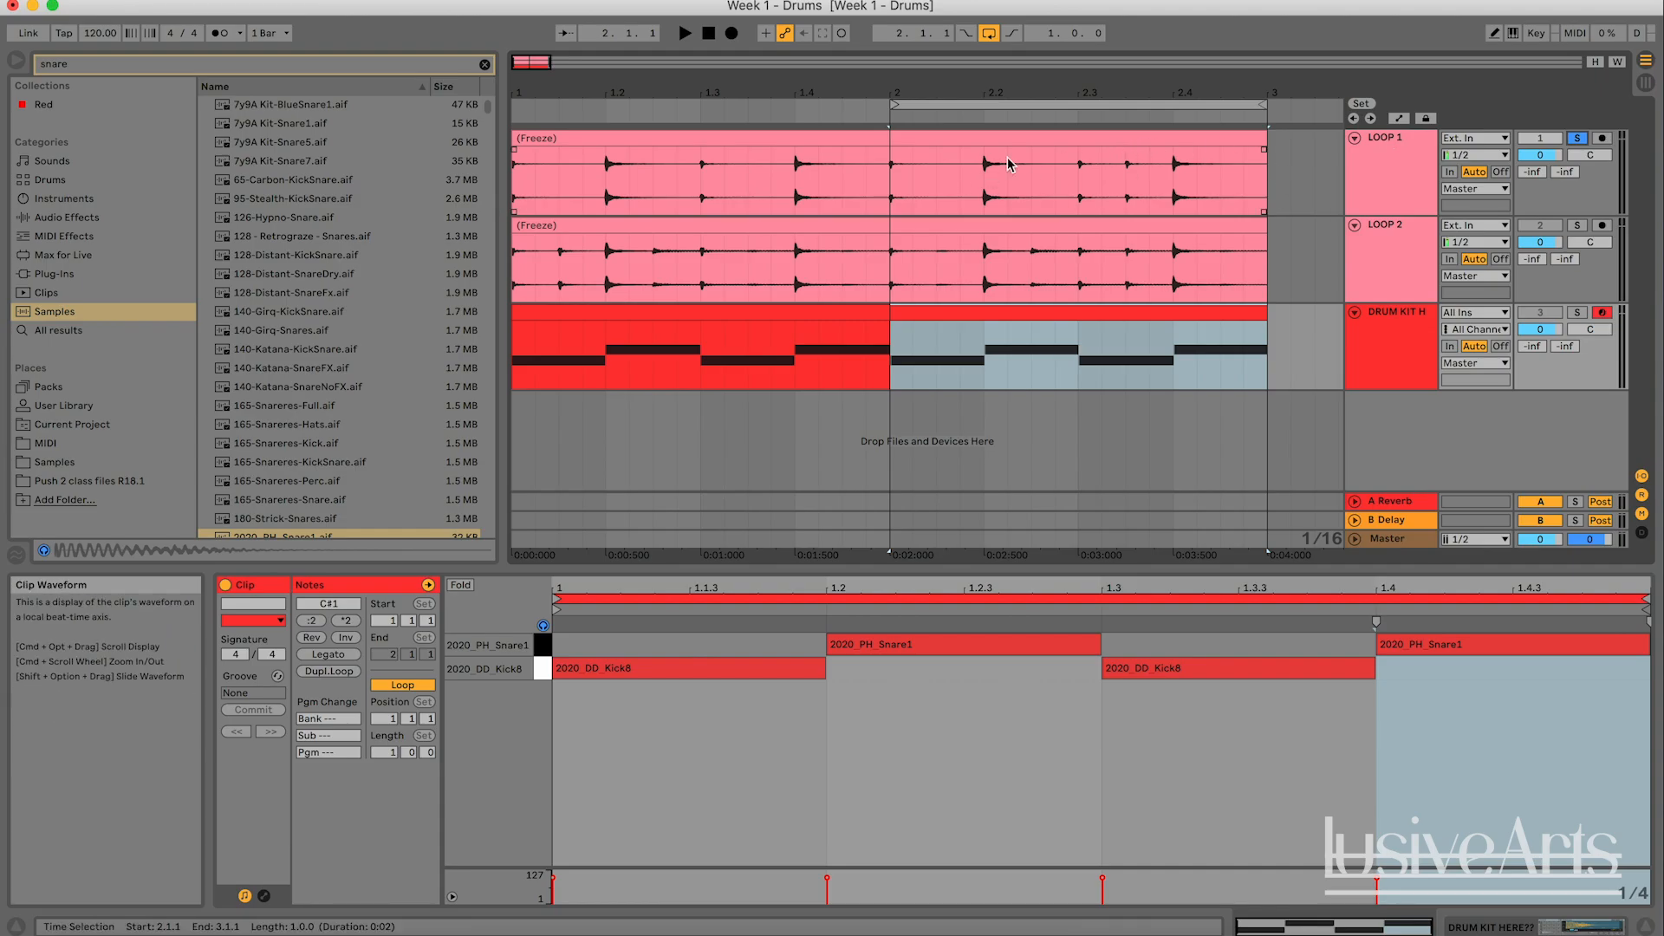
pyautogui.press('space')
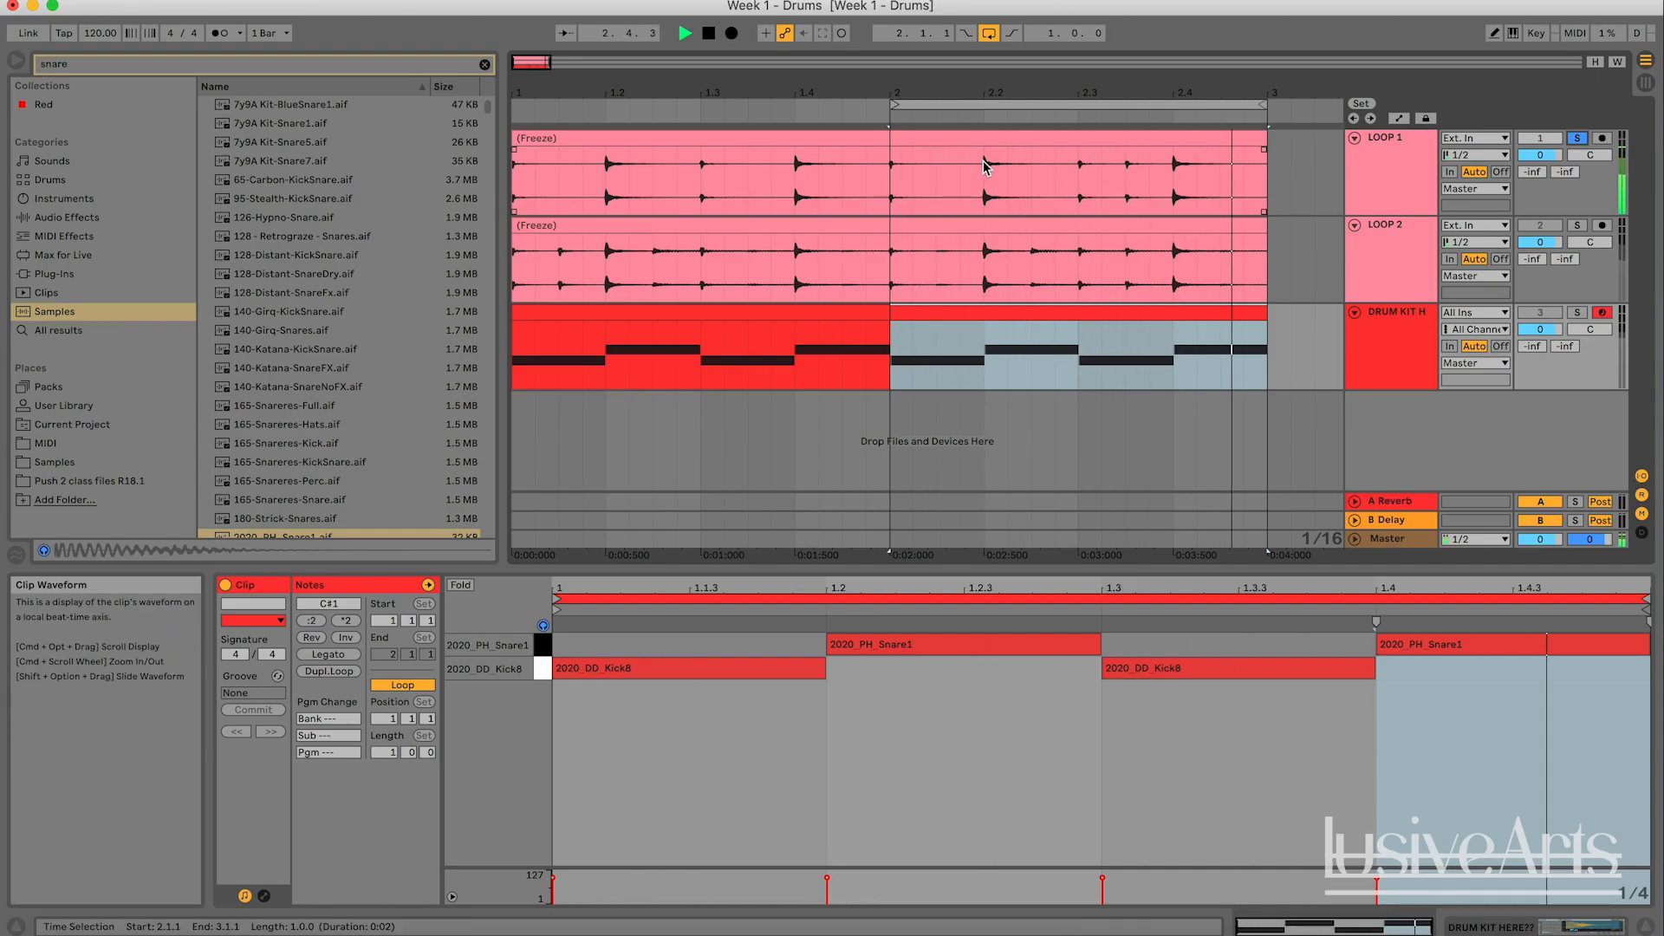
pyautogui.press('space')
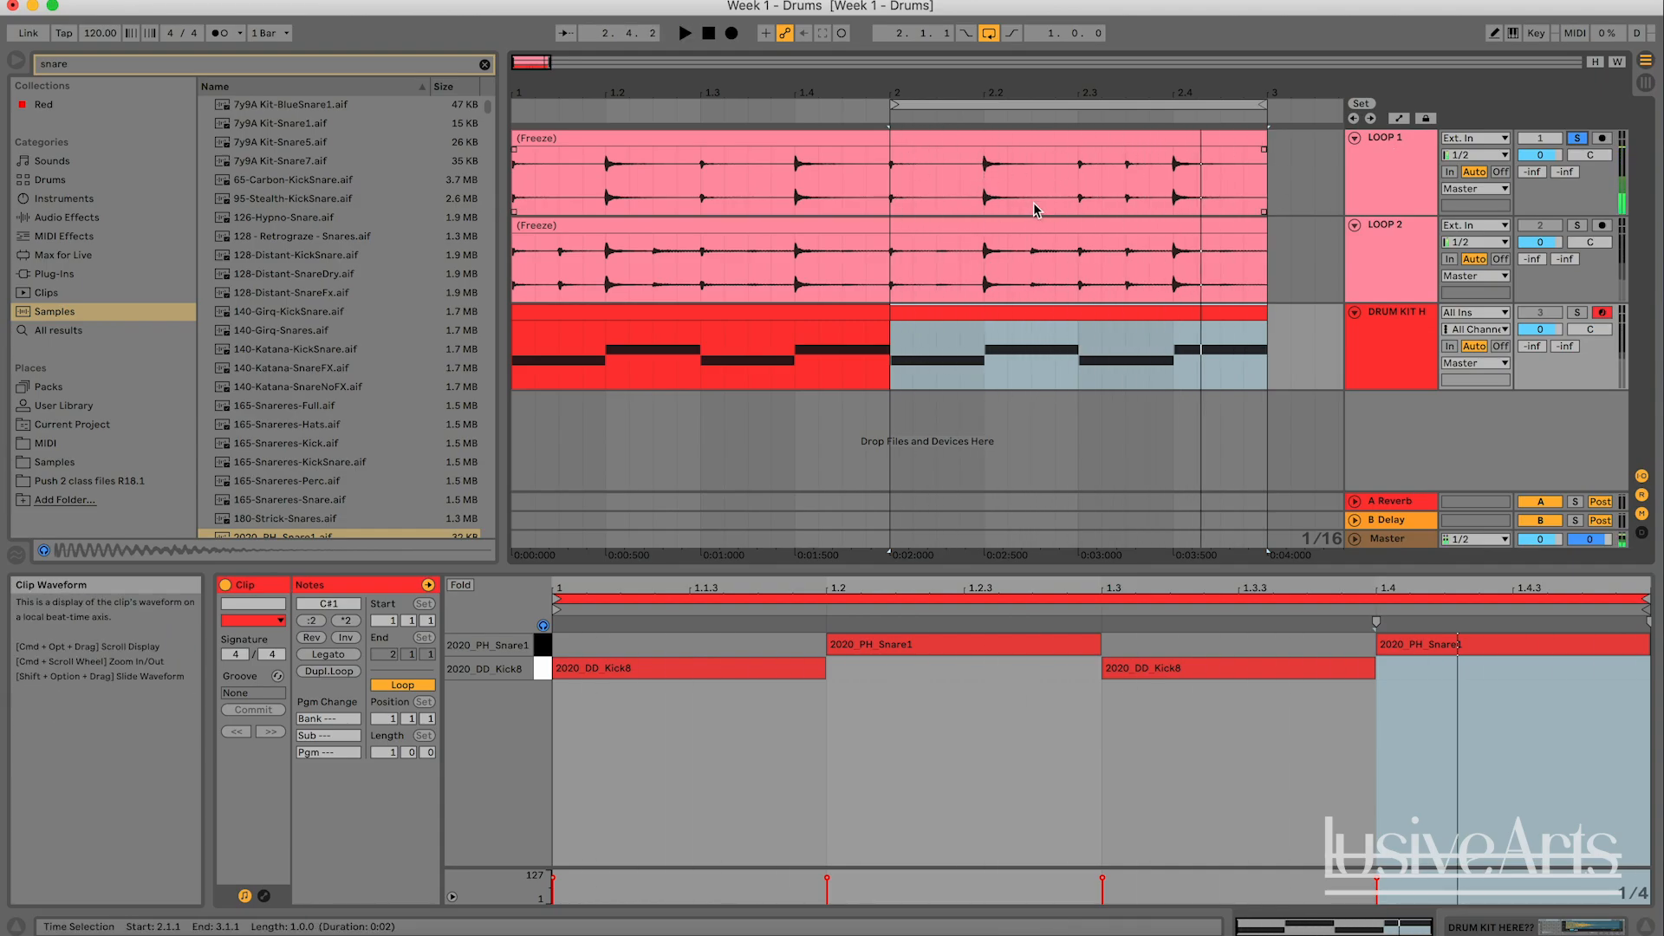
# - Solo the drum kit track instead of LOOP 1 and play its second bar for comparison
pyautogui.click(1577, 312)
pyautogui.press('space')
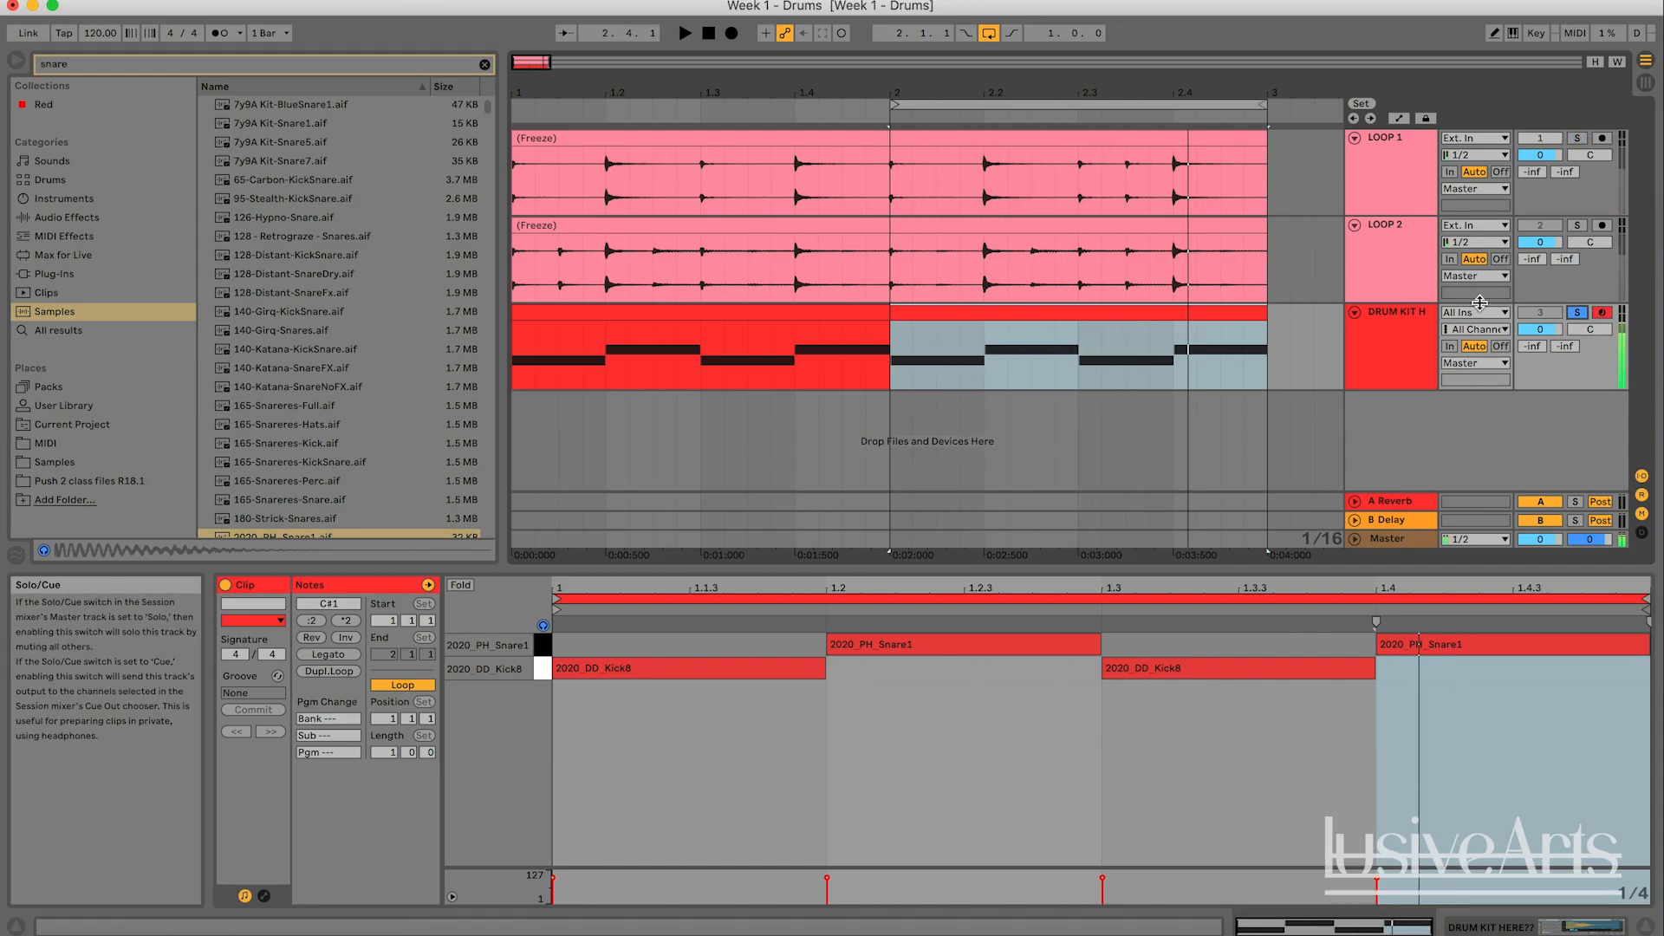
pyautogui.press('space')
# - Set the note editor's fixed grid to 1/8 for the bar 2 drum kit clip
pyautogui.click(1230, 797)
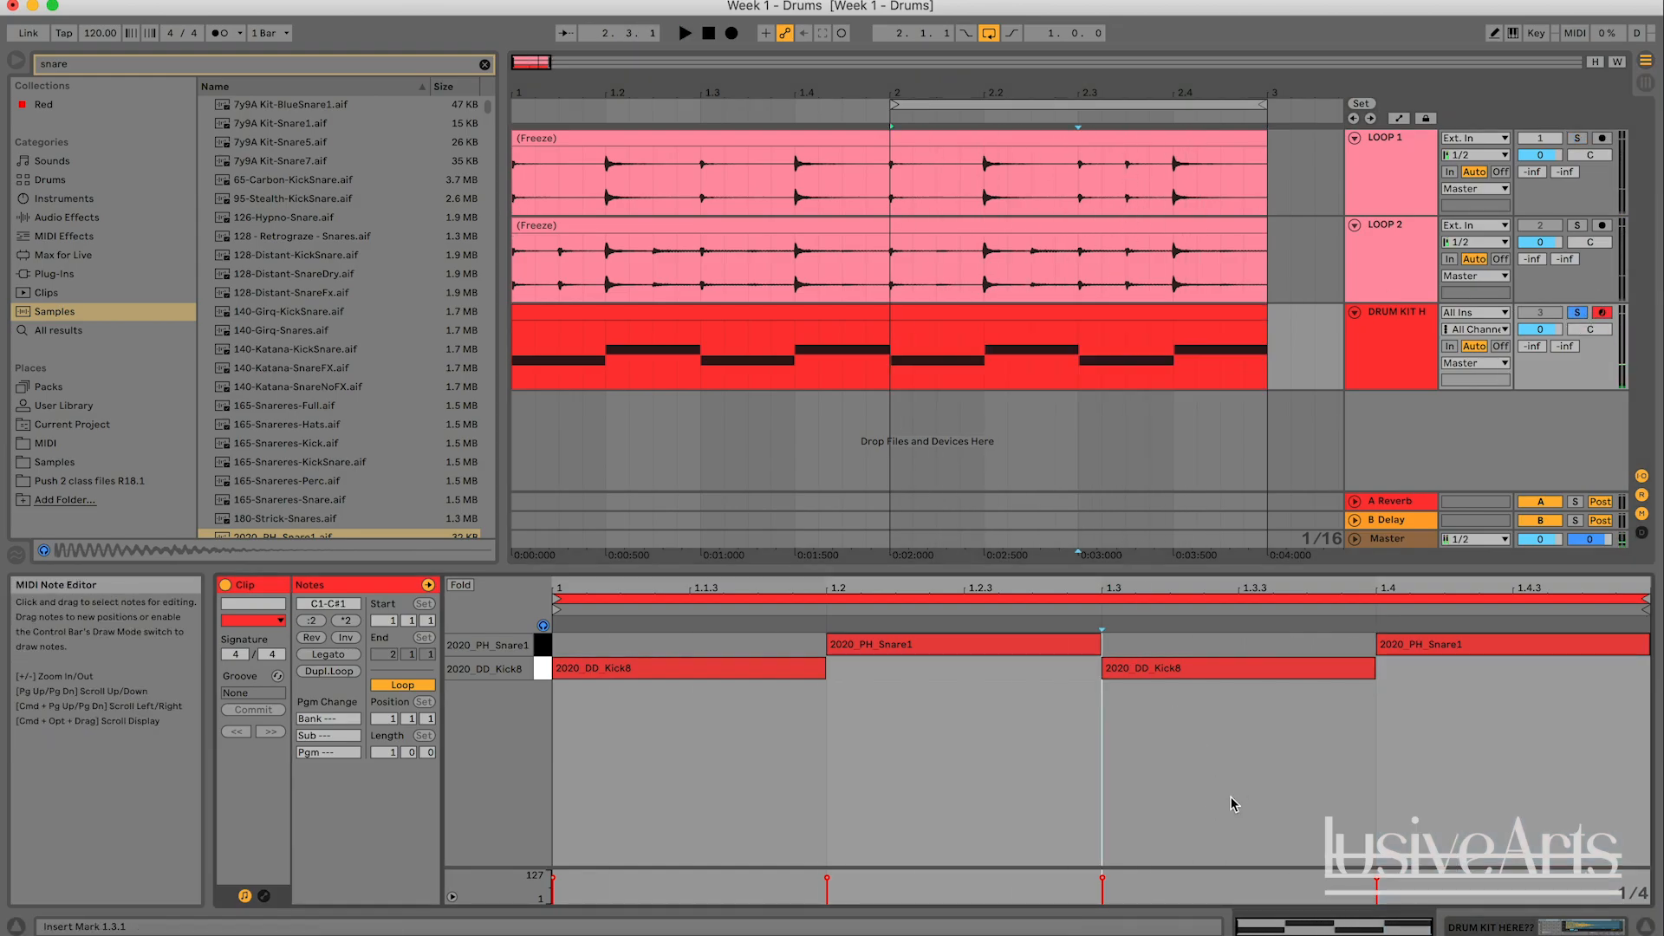
pyautogui.rightClick(1199, 753)
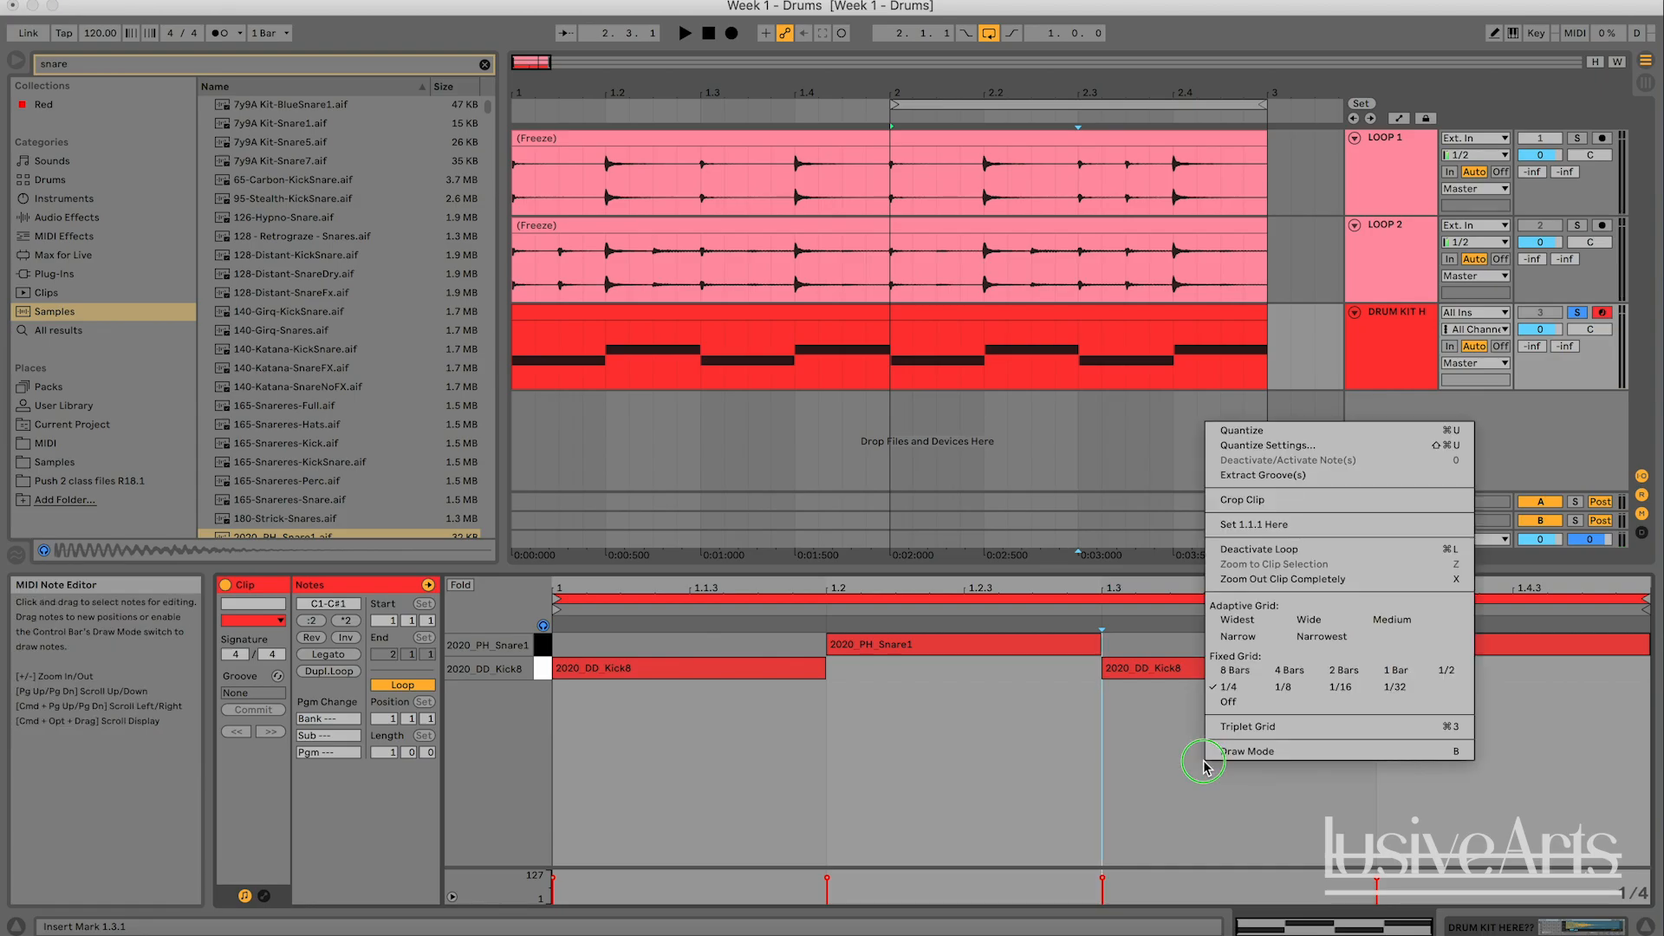
pyautogui.click(1229, 690)
pyautogui.rightClick(1251, 715)
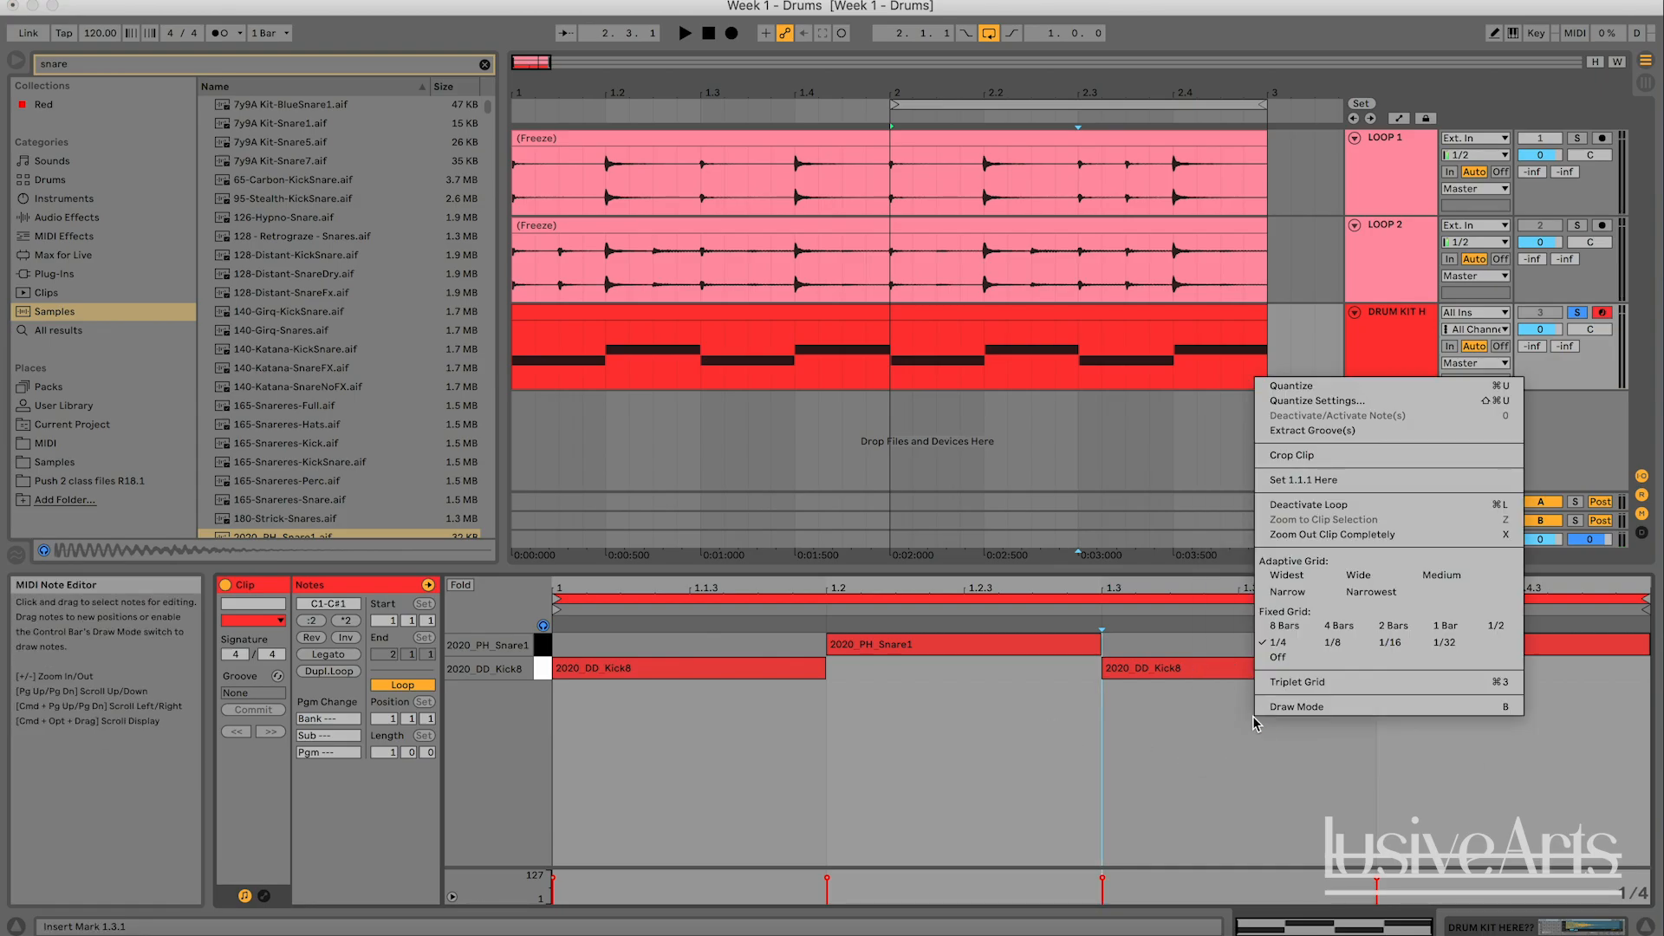
pyautogui.click(1346, 641)
pyautogui.click(1230, 771)
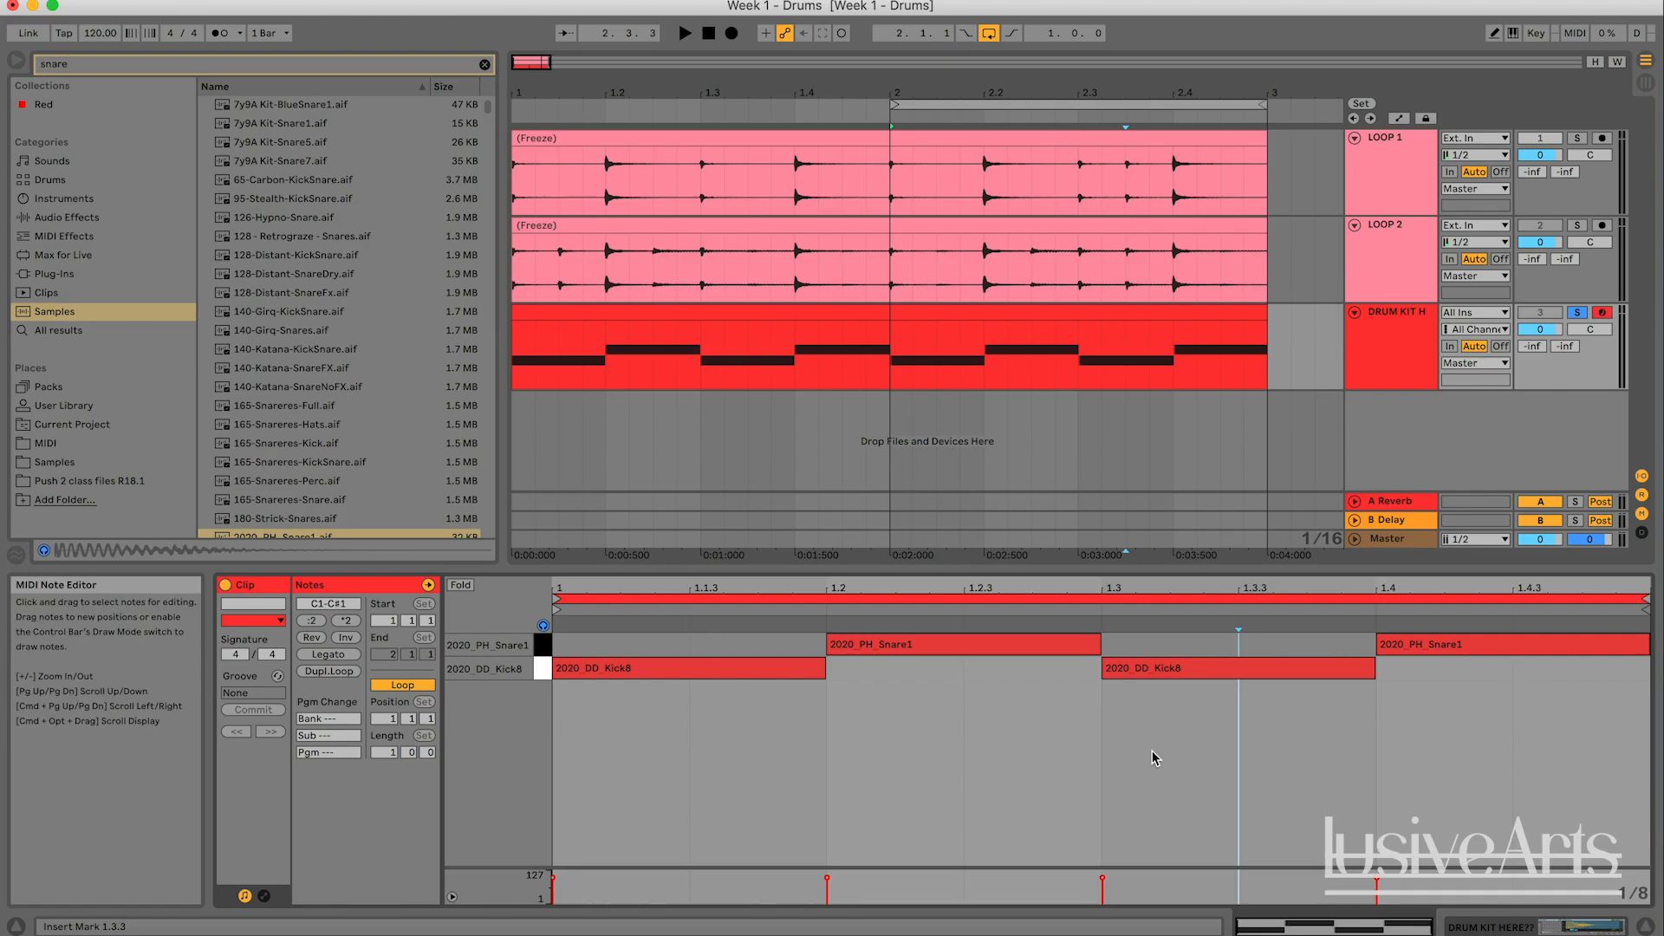
# - Shorten the kick at 1.3 to an eighth note, add another eighth-note kick at 1.3.3, and play the bar
pyautogui.click(1129, 673)
pyautogui.moveTo(1374, 668); pyautogui.dragTo(1242, 676)
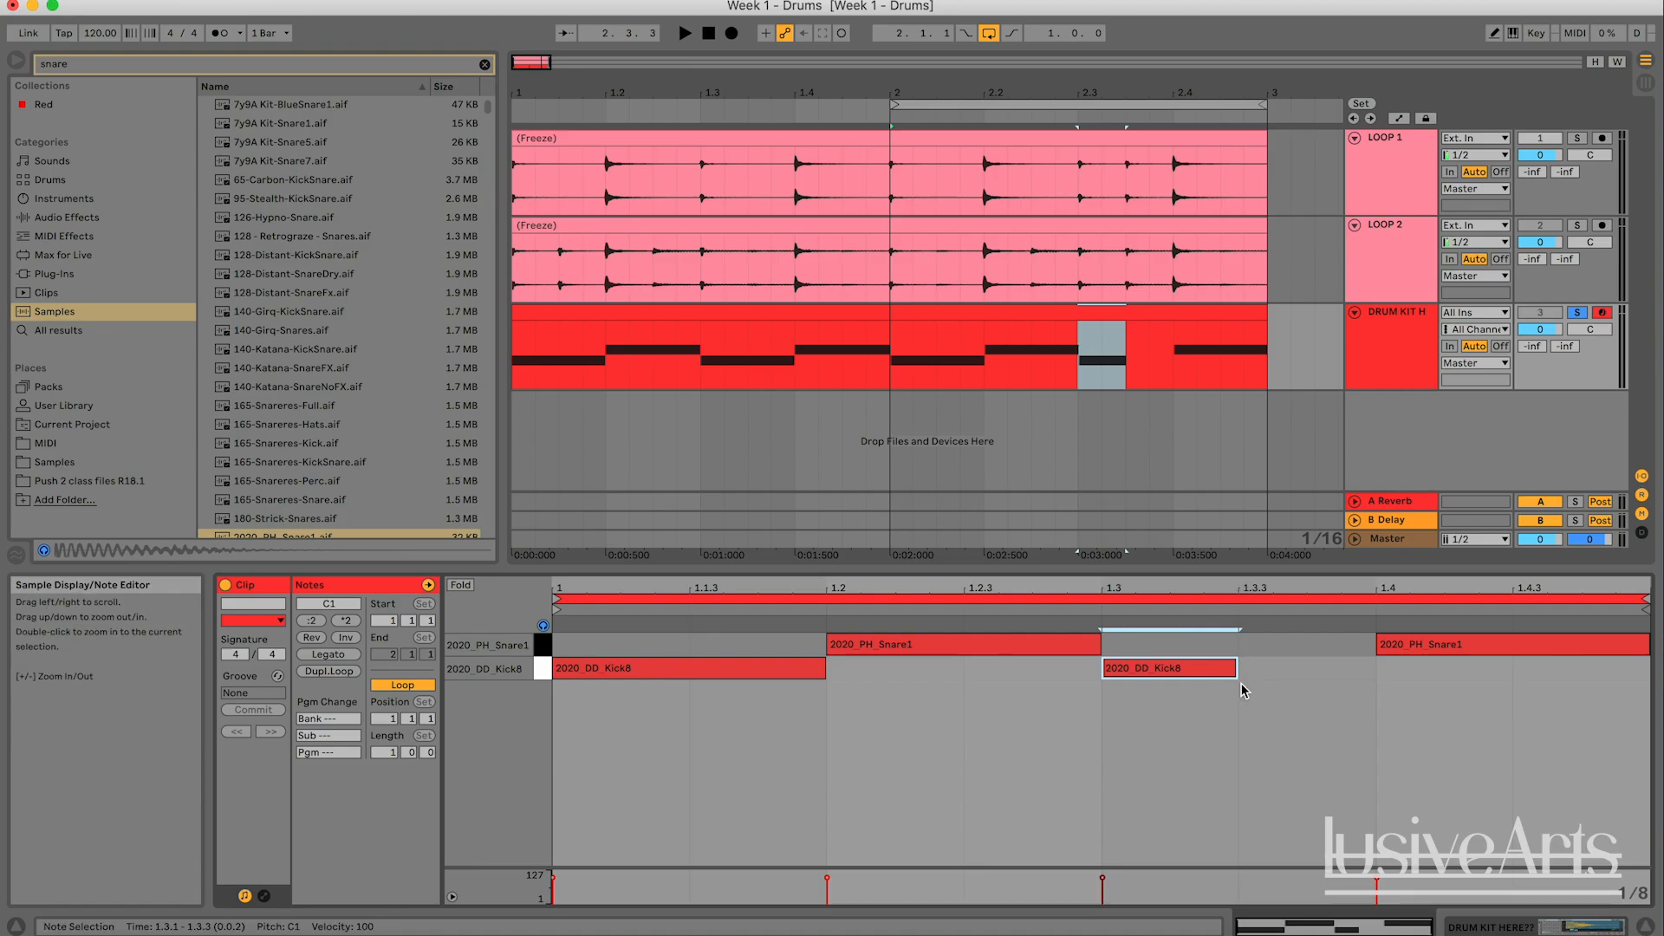
pyautogui.doubleClick(1277, 668)
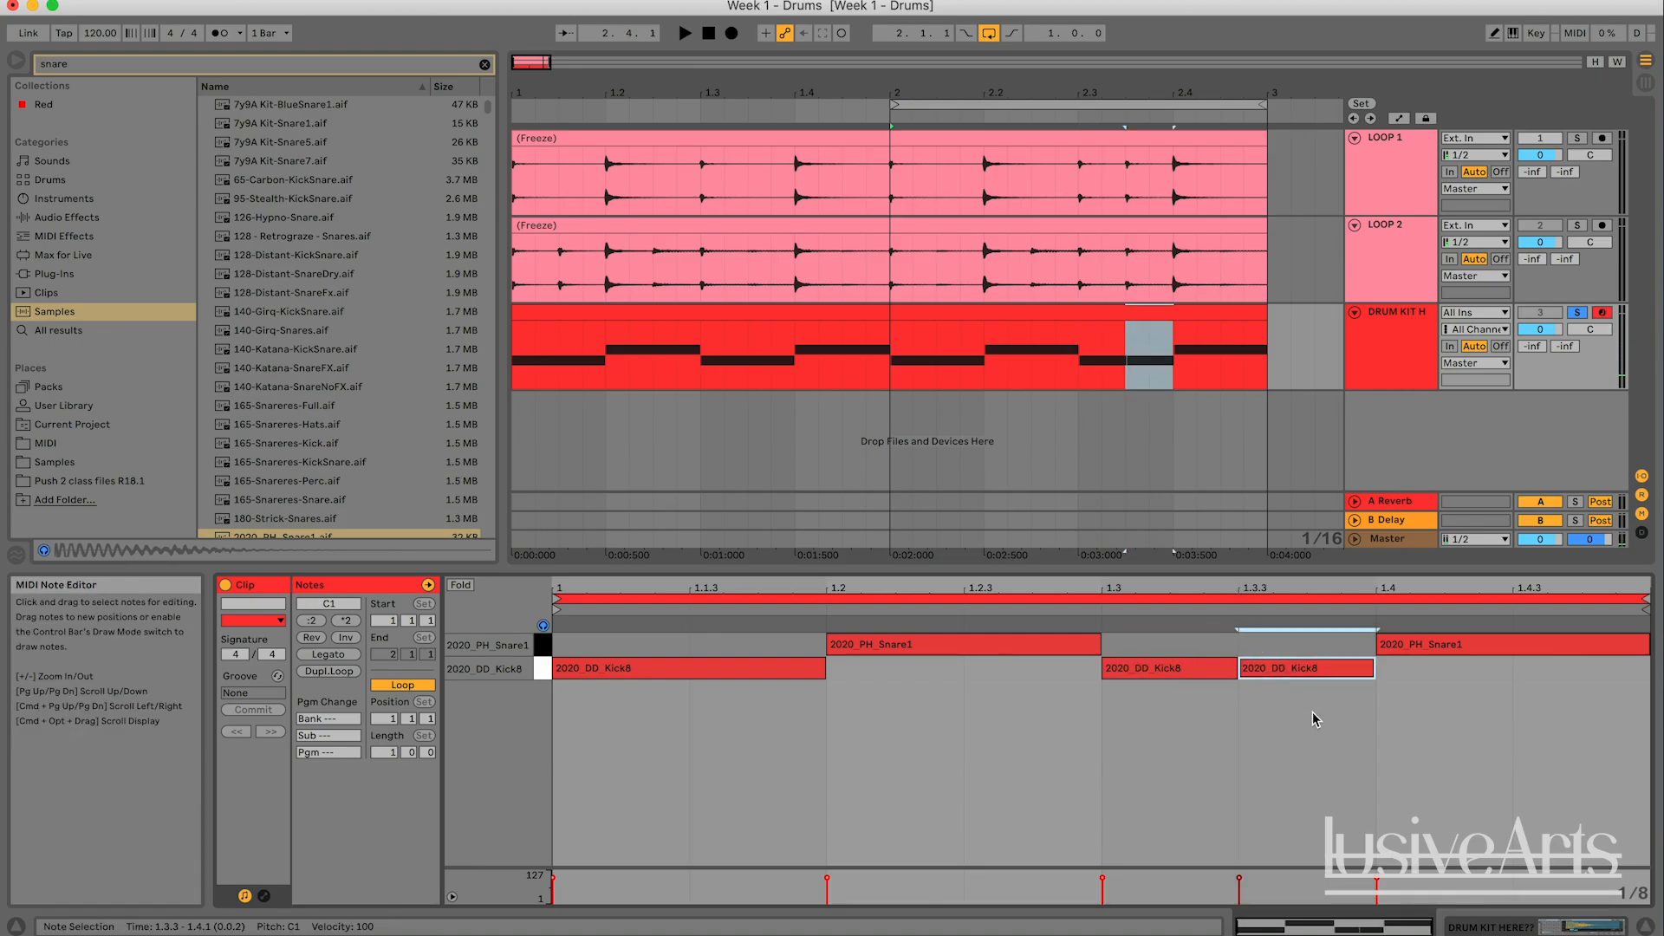
pyautogui.press('space')
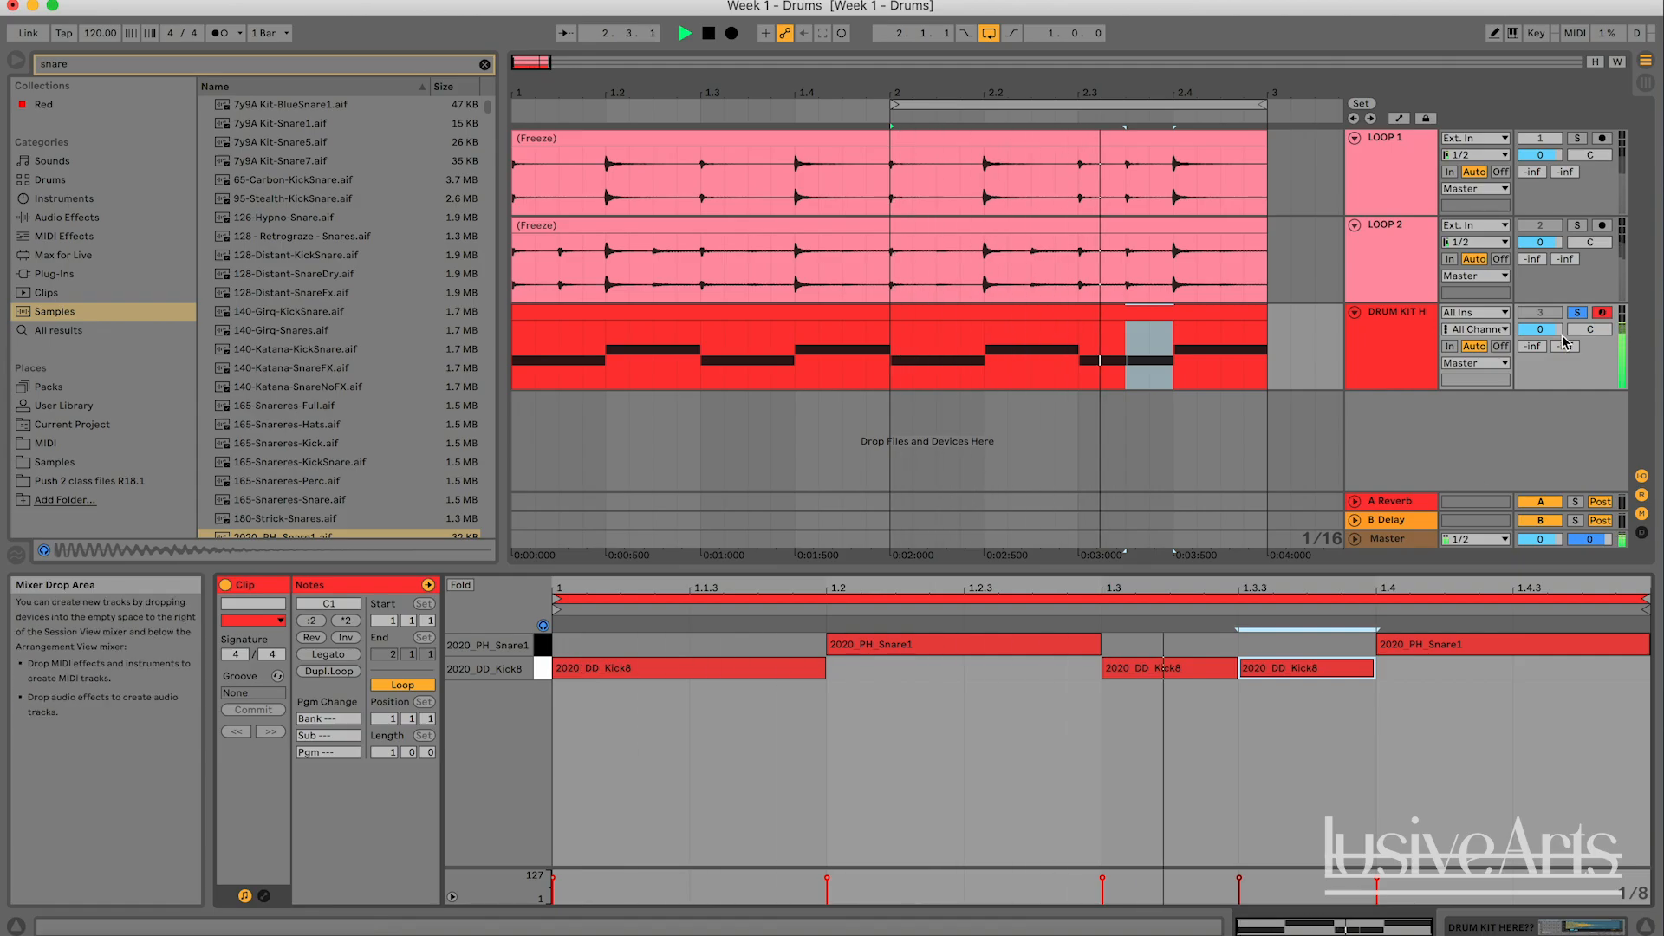
# - Solo LOOP 1 in place of the drum kit, play its second bar for comparison, and clear the solo
pyautogui.click(1579, 140)
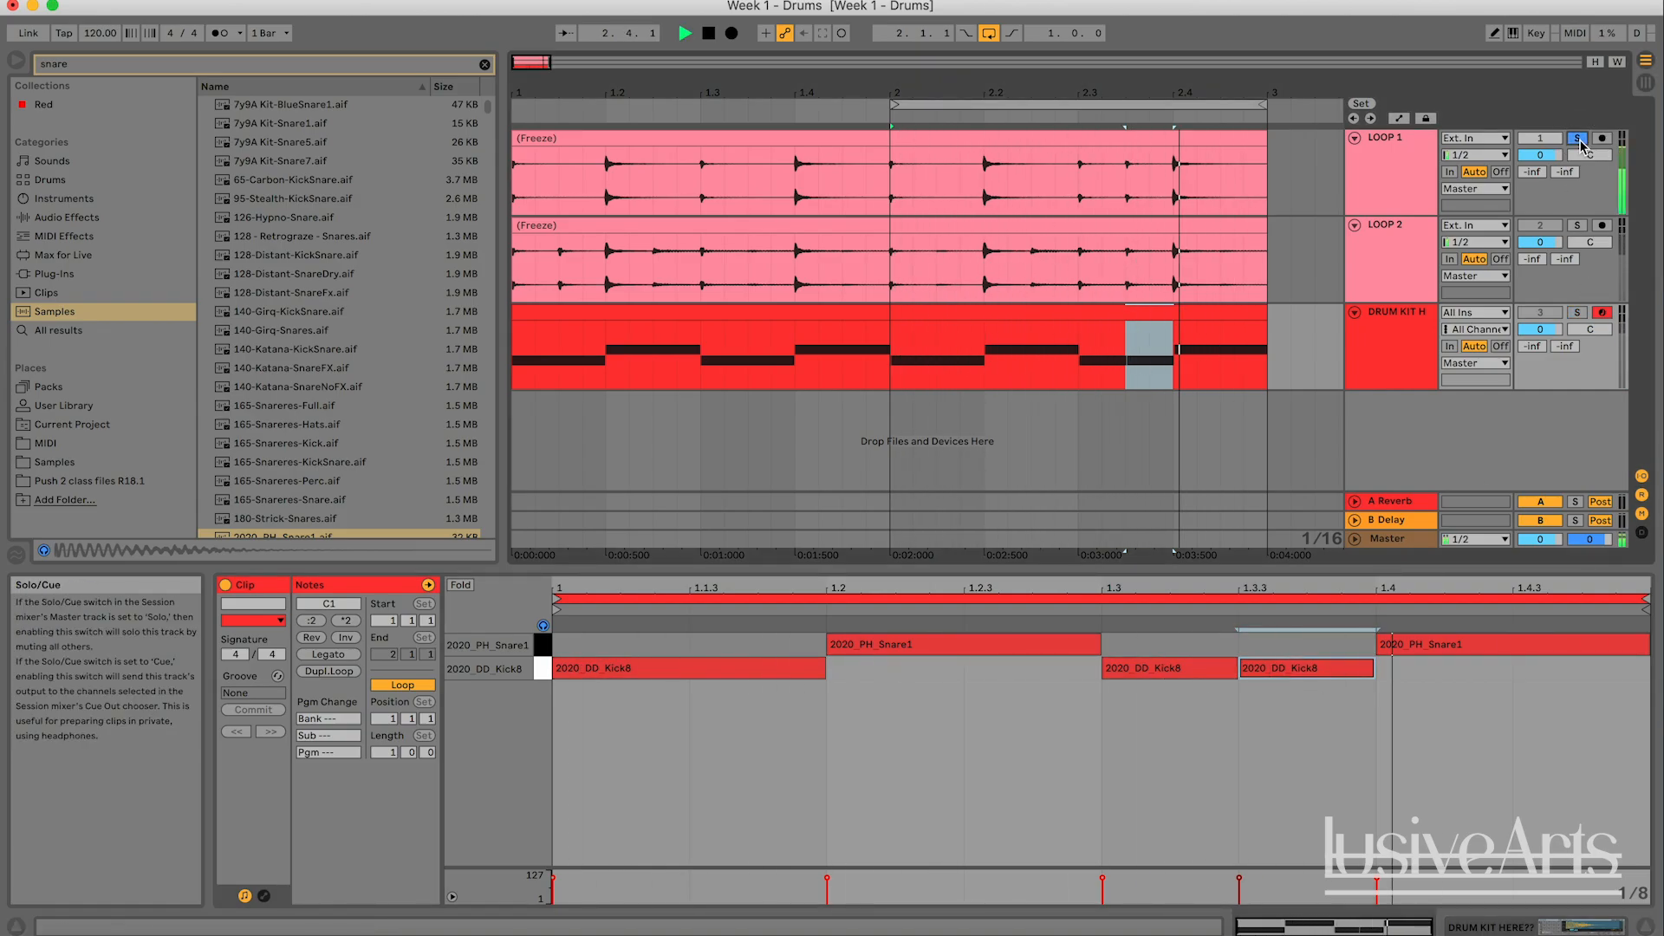
pyautogui.press('space')
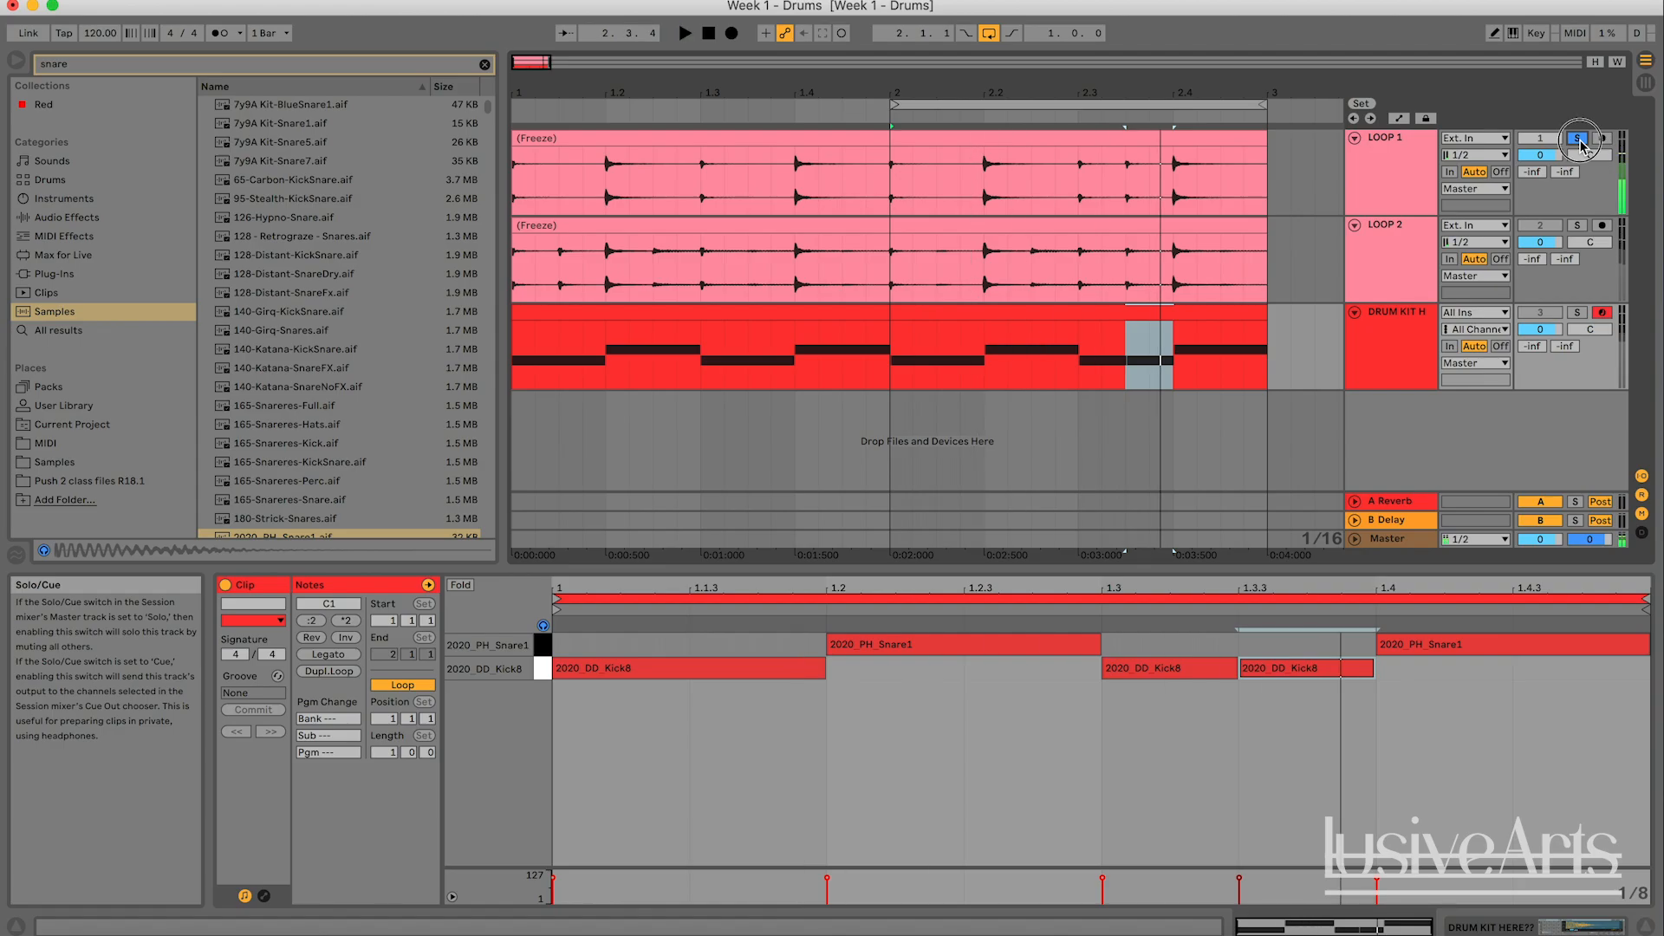
pyautogui.click(1578, 140)
# - Open the bar 2 drum kit clip and try an extra eighth-note kick at 1.2.3 under the snare
pyautogui.click(1409, 328)
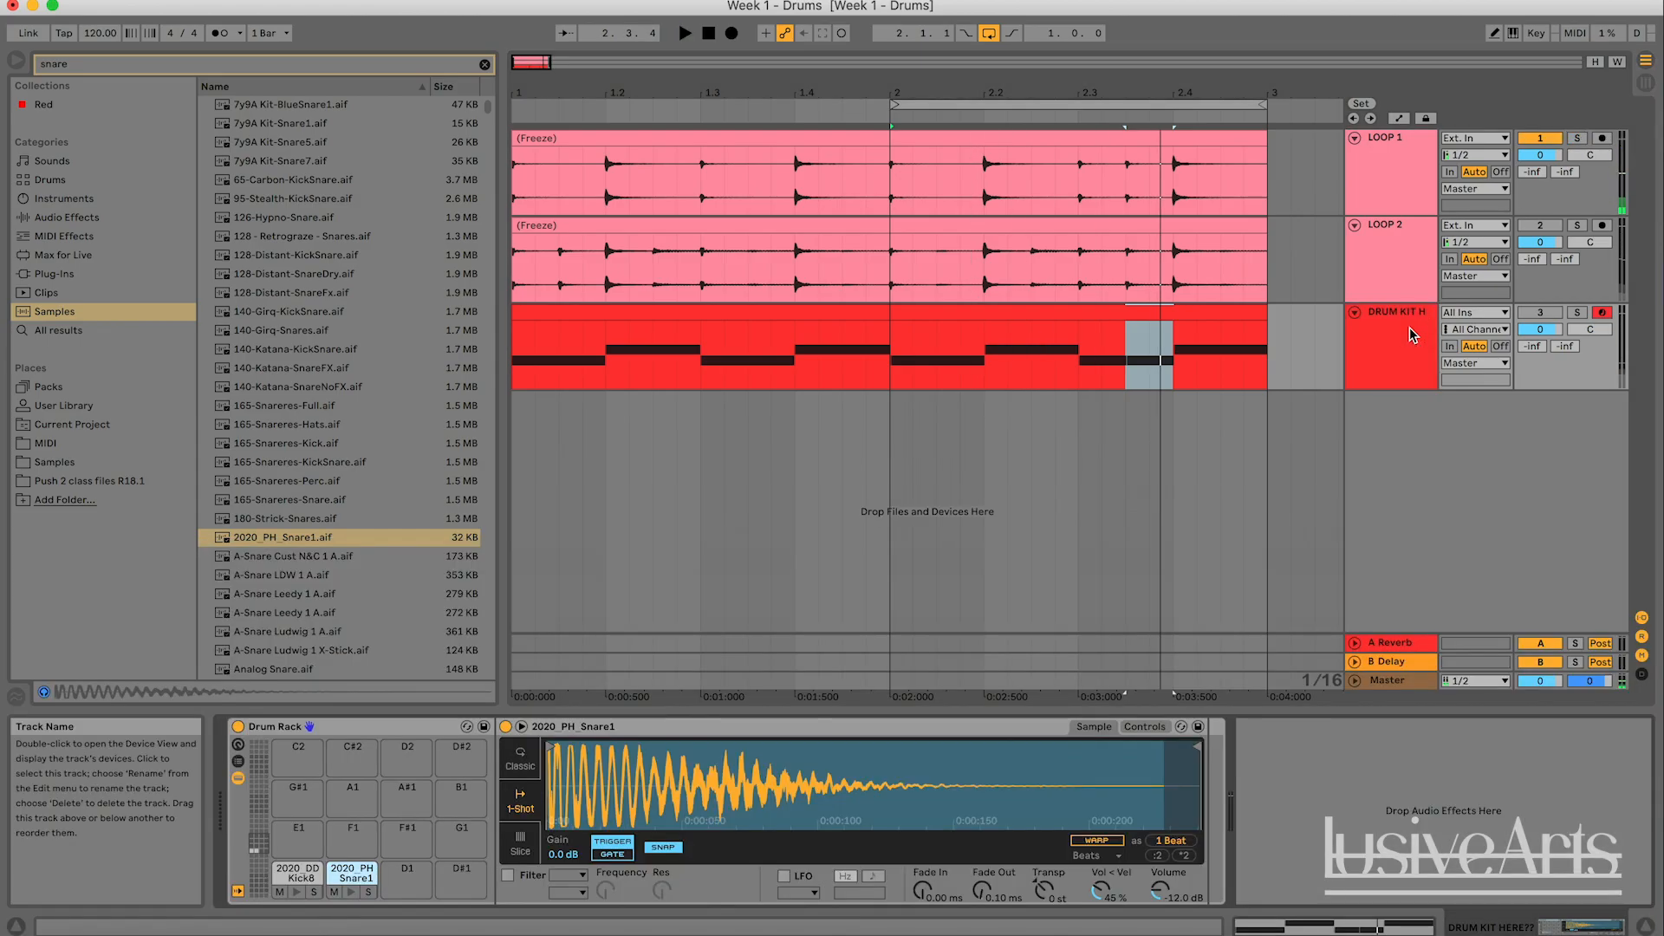
pyautogui.click(1187, 312)
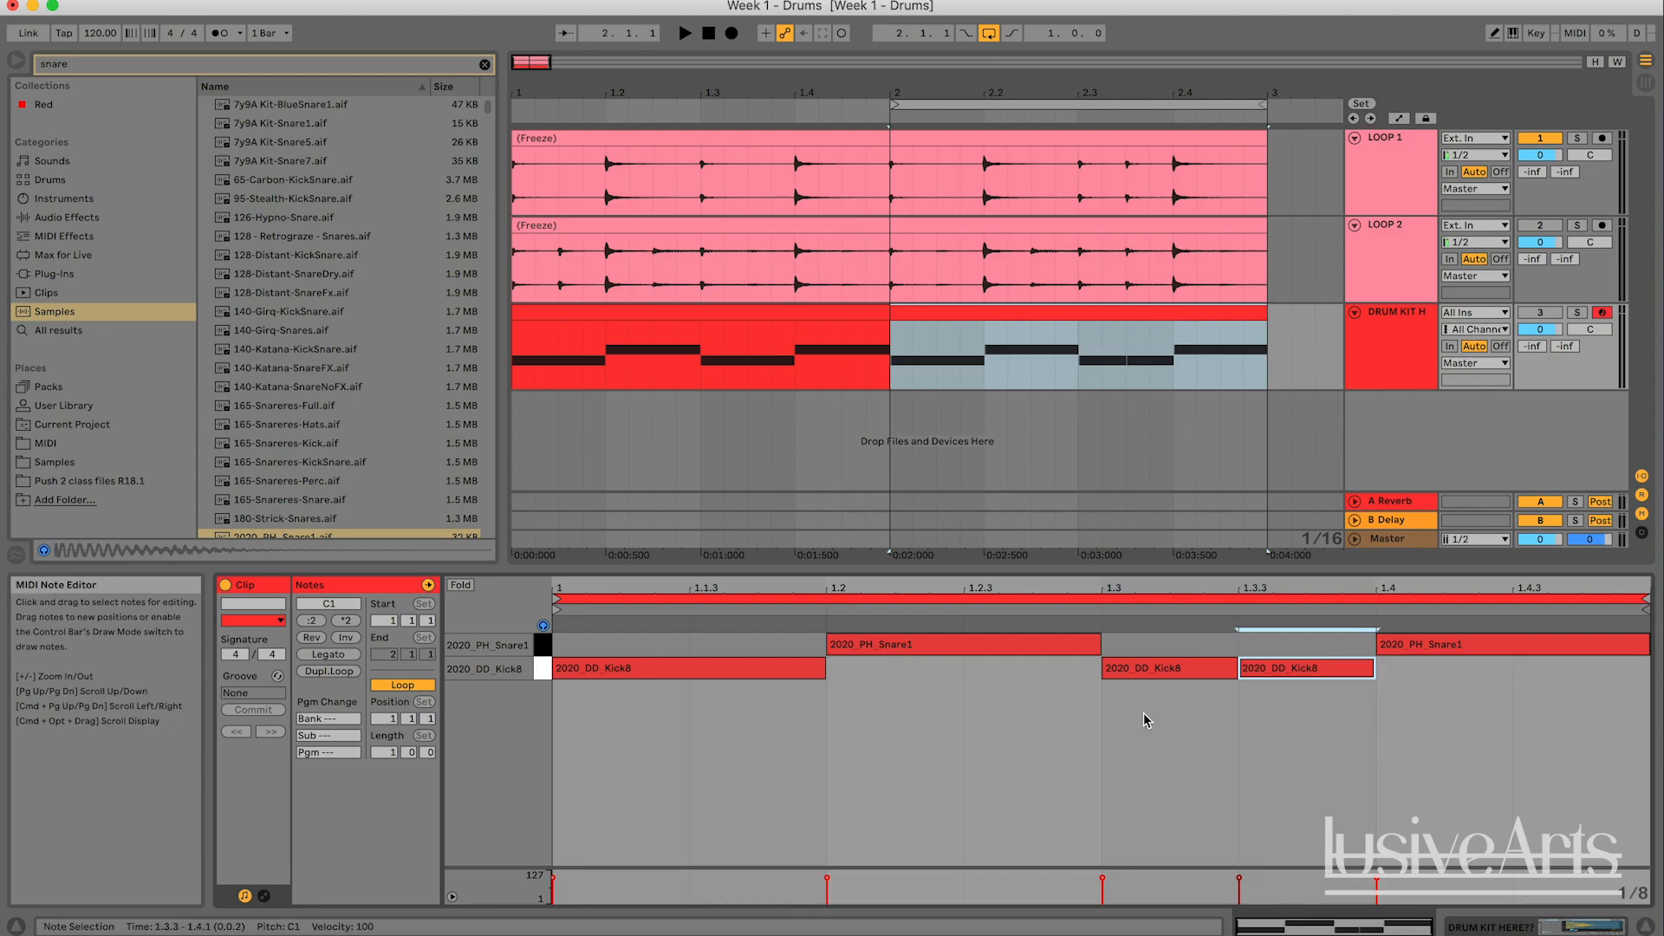
pyautogui.click(1153, 667)
pyautogui.click(1050, 651)
pyautogui.doubleClick(1040, 669)
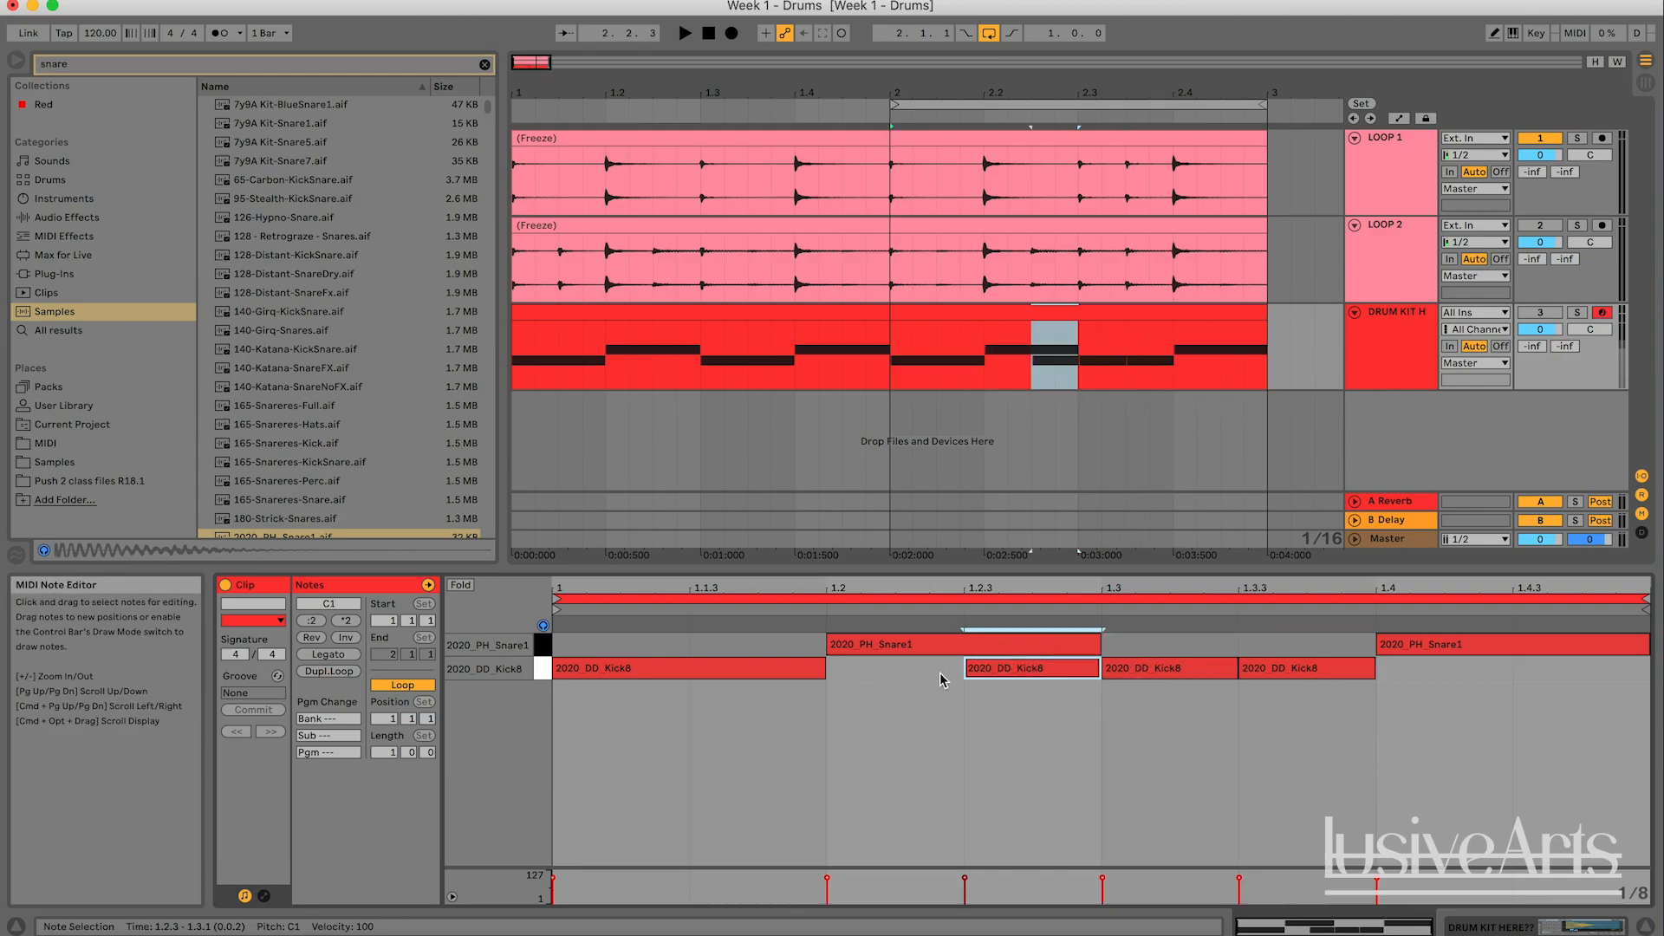
# - Reactivate the drum kit track and delete the extra kick at 1.2.3 in the bar 2 clip
pyautogui.click(1539, 312)
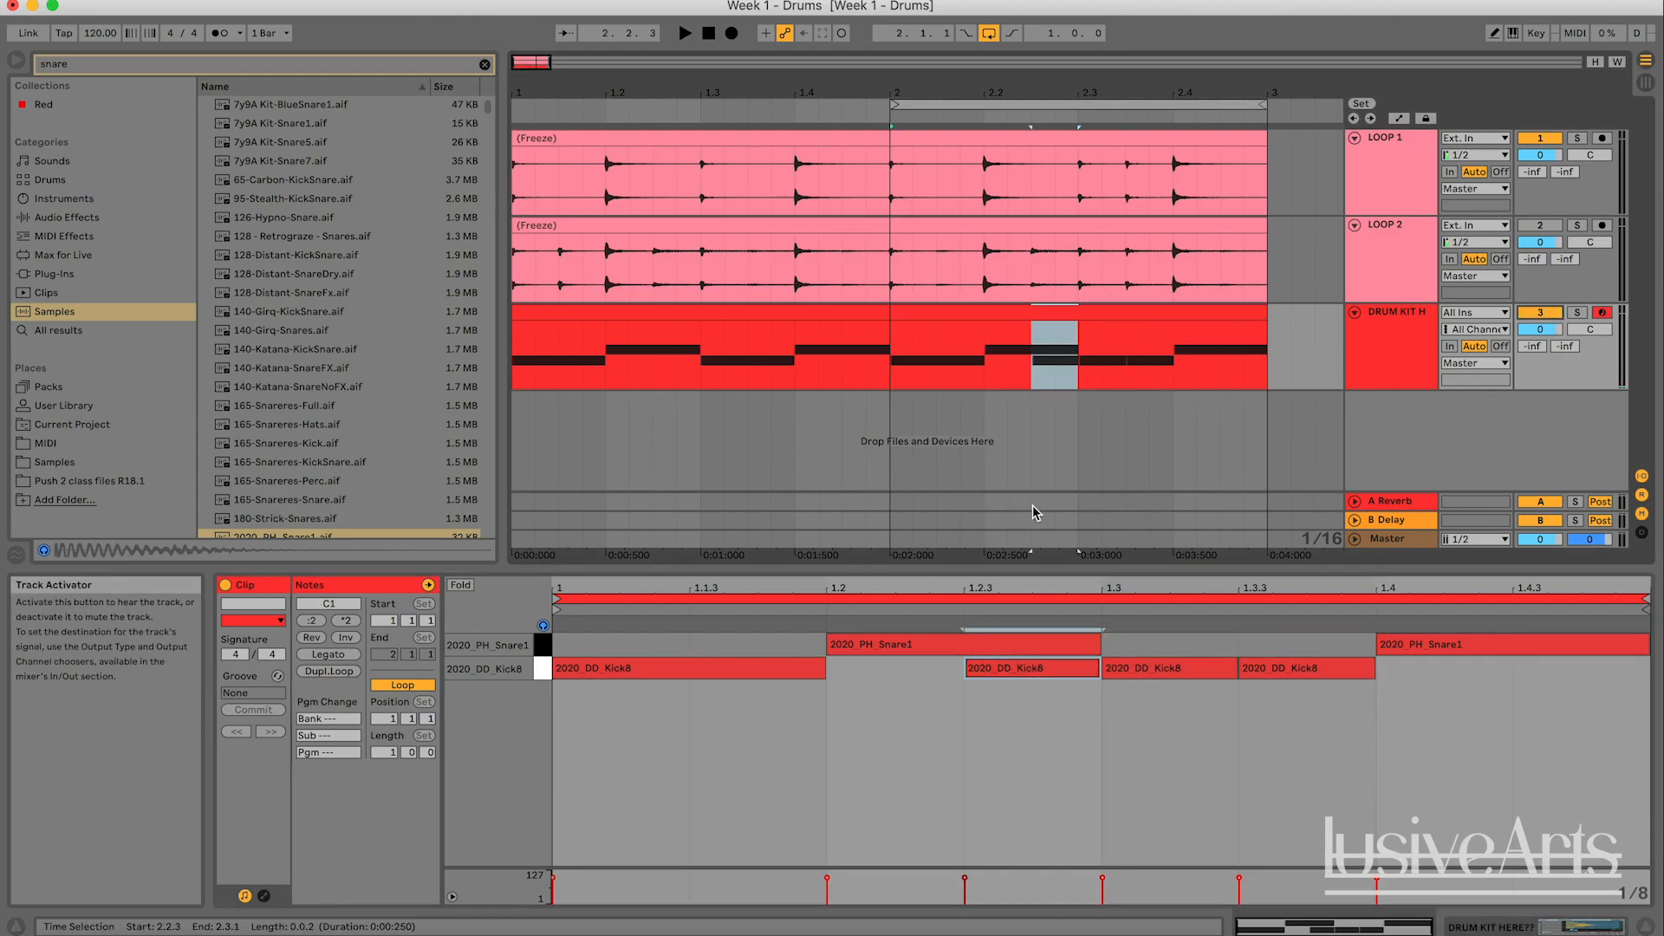
pyautogui.doubleClick(996, 674)
pyautogui.doubleClick(994, 671)
pyautogui.doubleClick(906, 671)
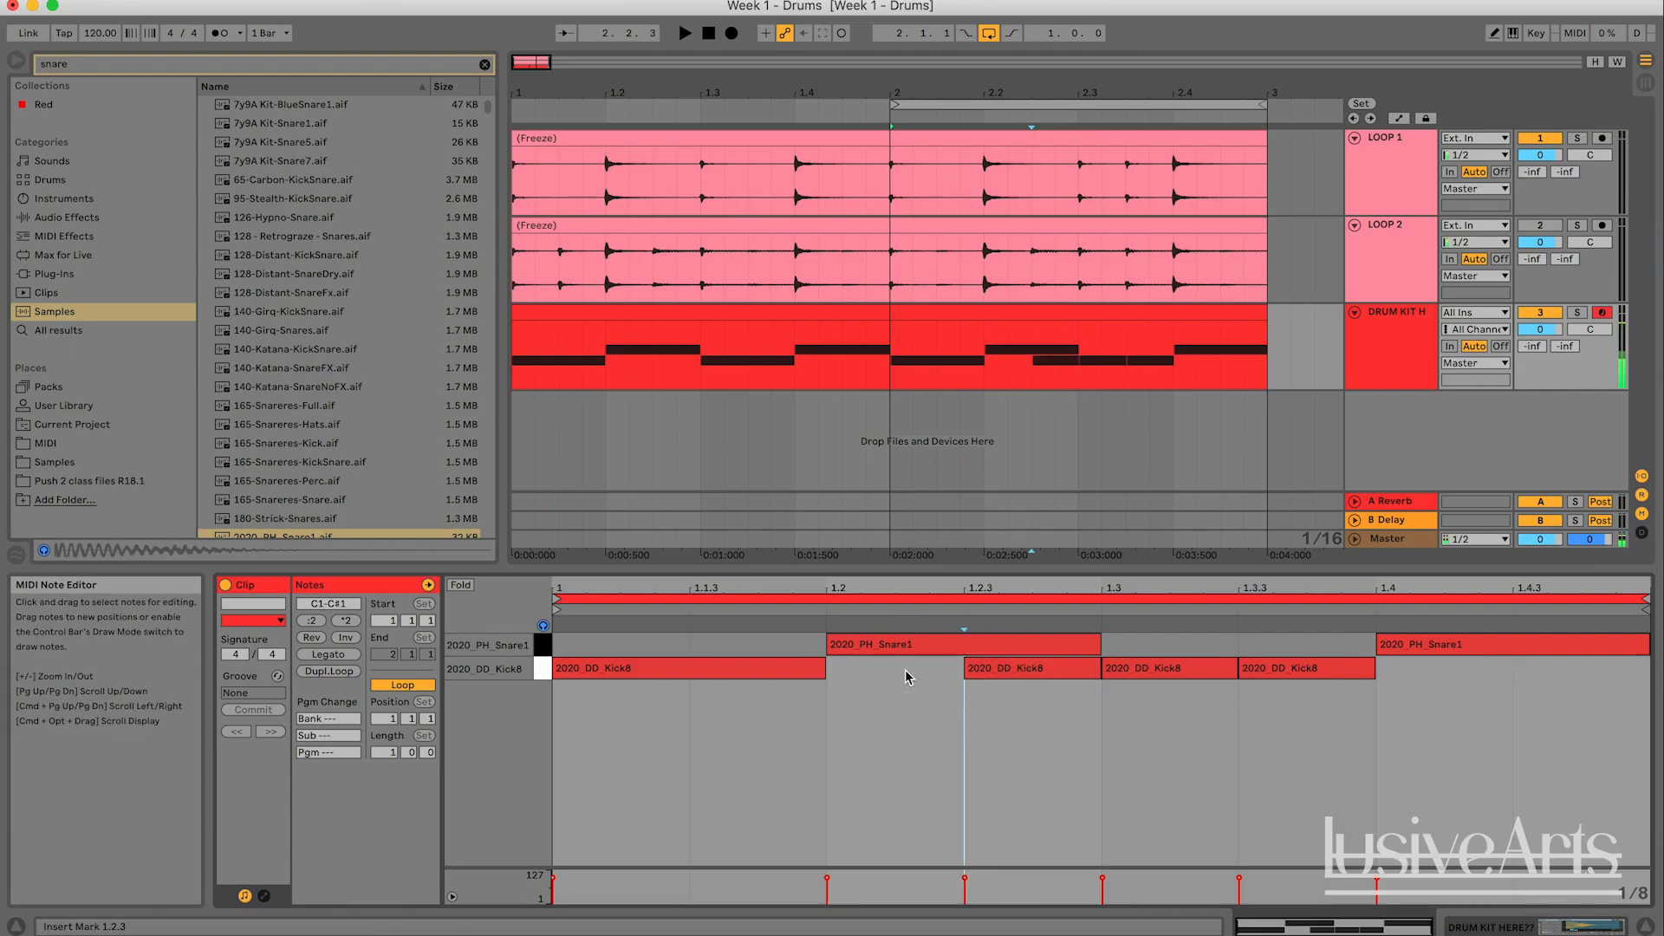
pyautogui.doubleClick(953, 672)
pyautogui.doubleClick(996, 681)
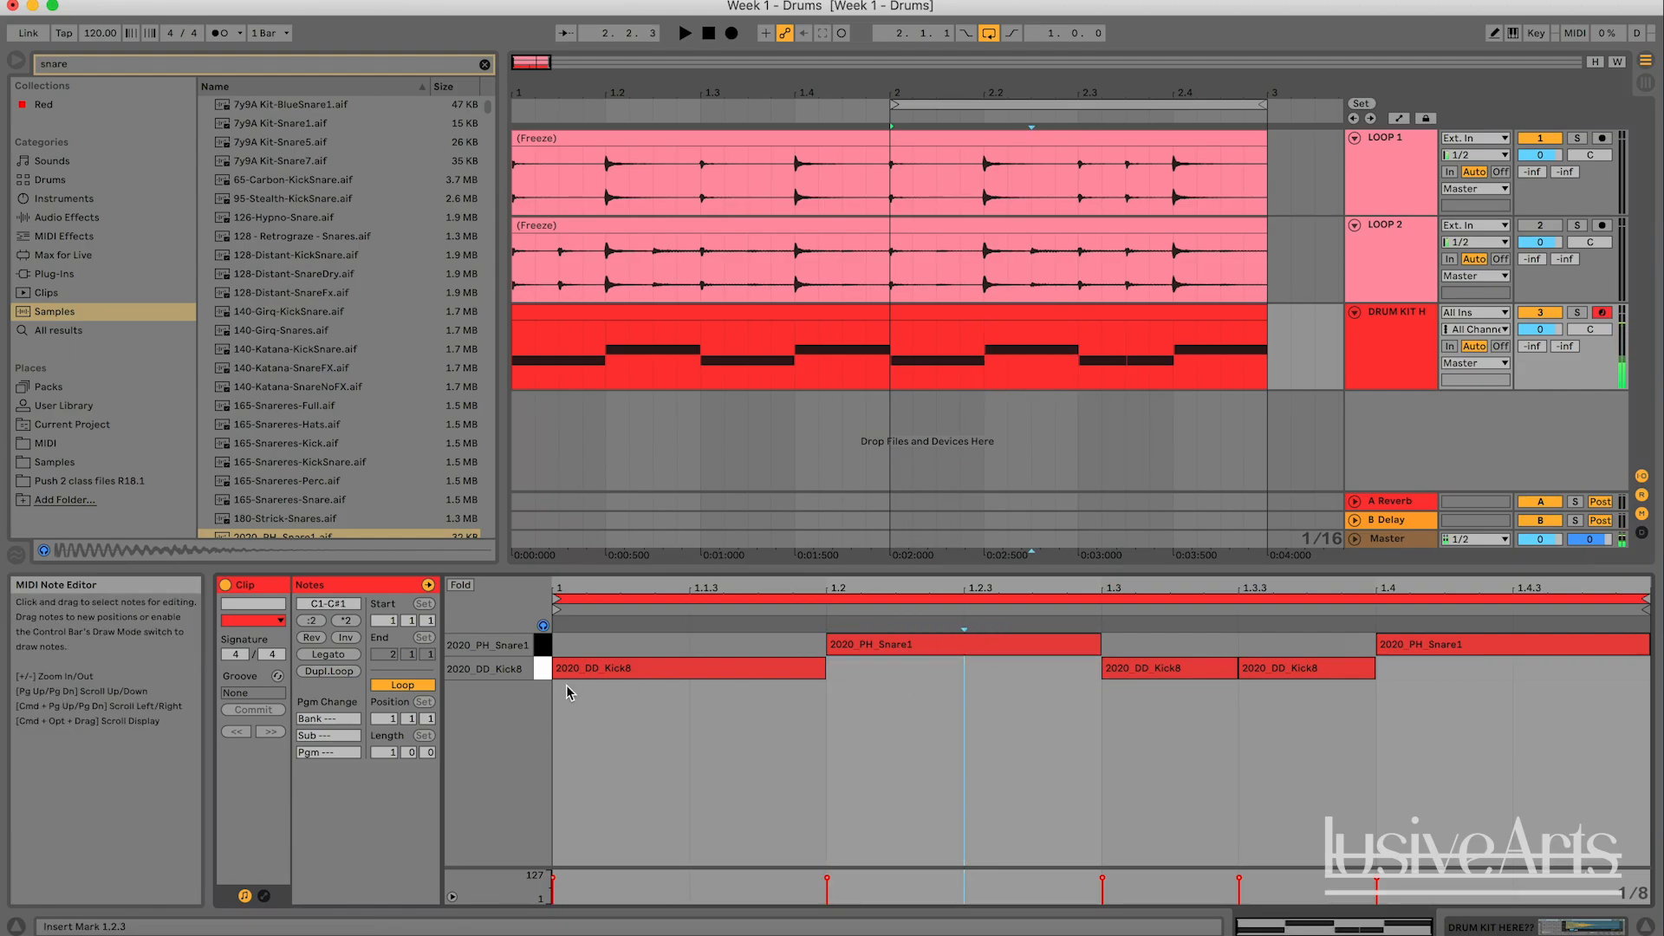
# - Audition the kick and snare samples from their piano roll keys
pyautogui.click(542, 669)
pyautogui.click(541, 646)
pyautogui.click(541, 667)
pyautogui.click(541, 646)
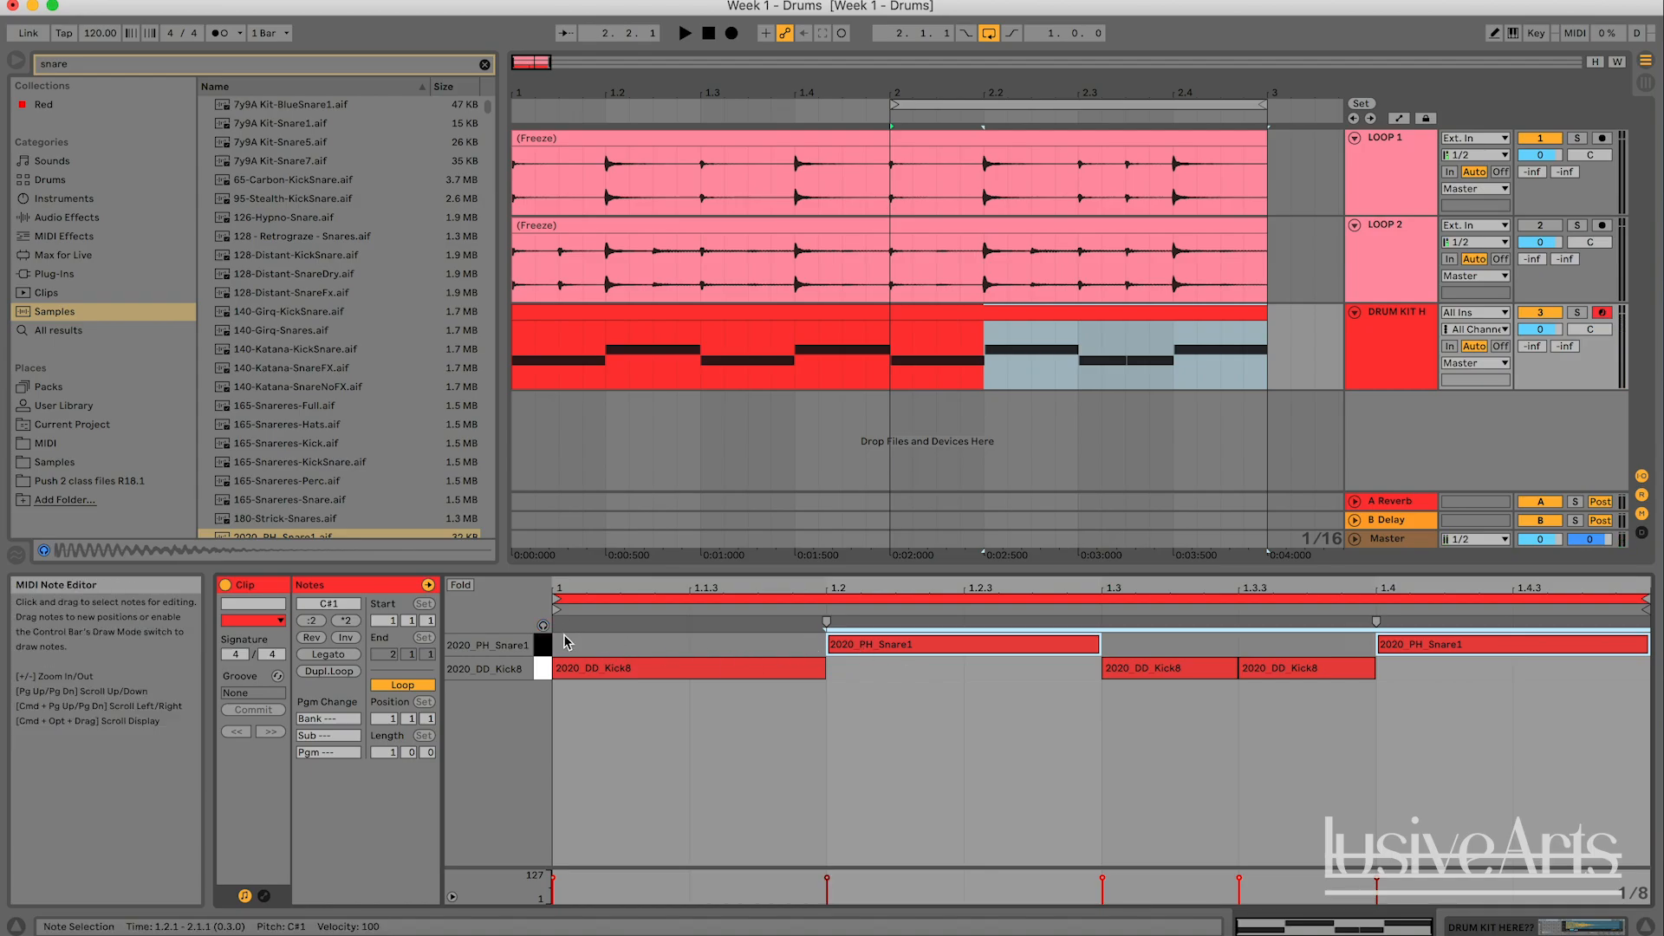
# - Toggle the MIDI Editor Preview and compare how the kick and snare keys respond, leaving the preview on with no notes selected
pyautogui.click(542, 627)
pyautogui.click(541, 646)
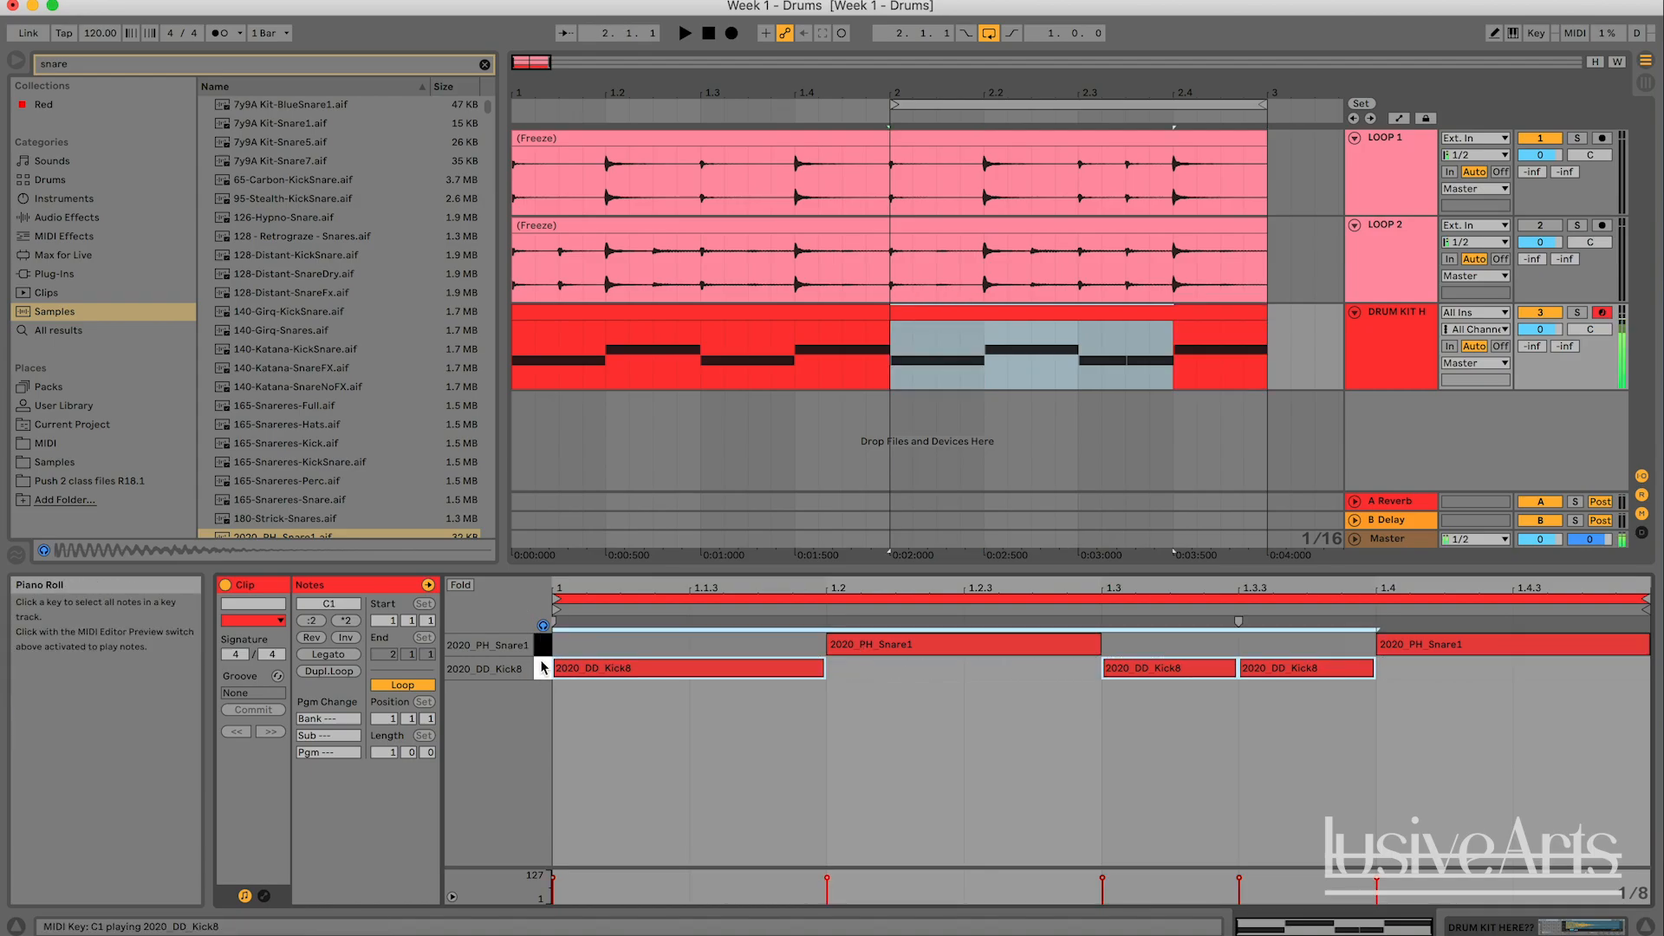
pyautogui.click(544, 666)
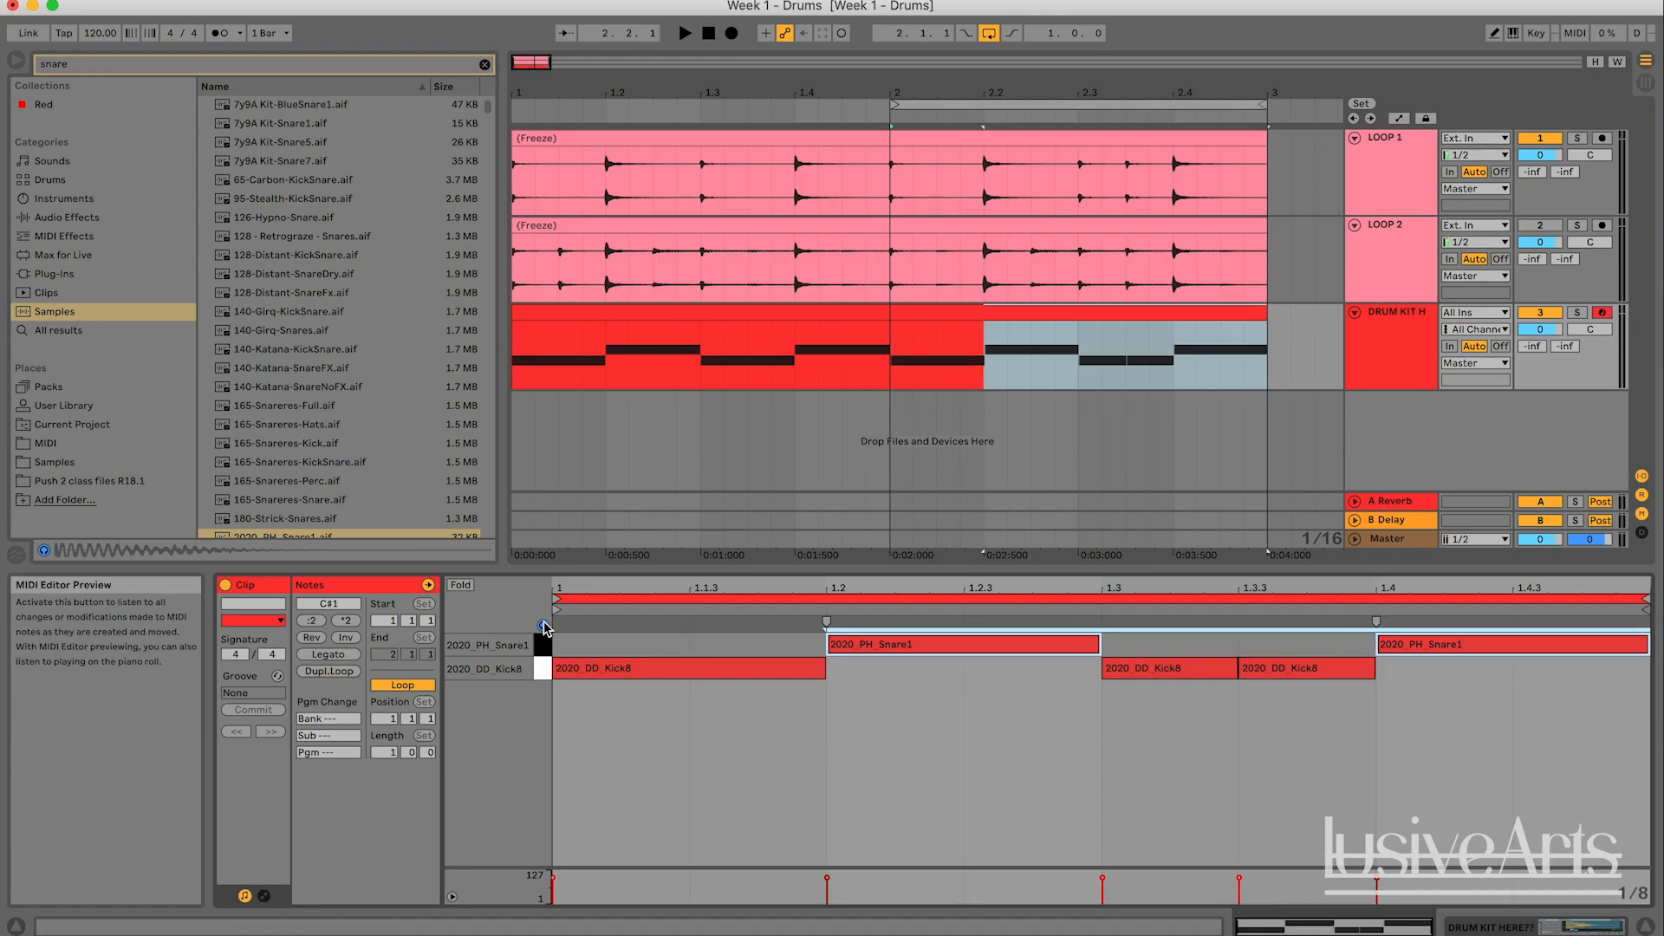
pyautogui.click(543, 626)
pyautogui.click(542, 667)
pyautogui.click(542, 648)
pyautogui.click(542, 665)
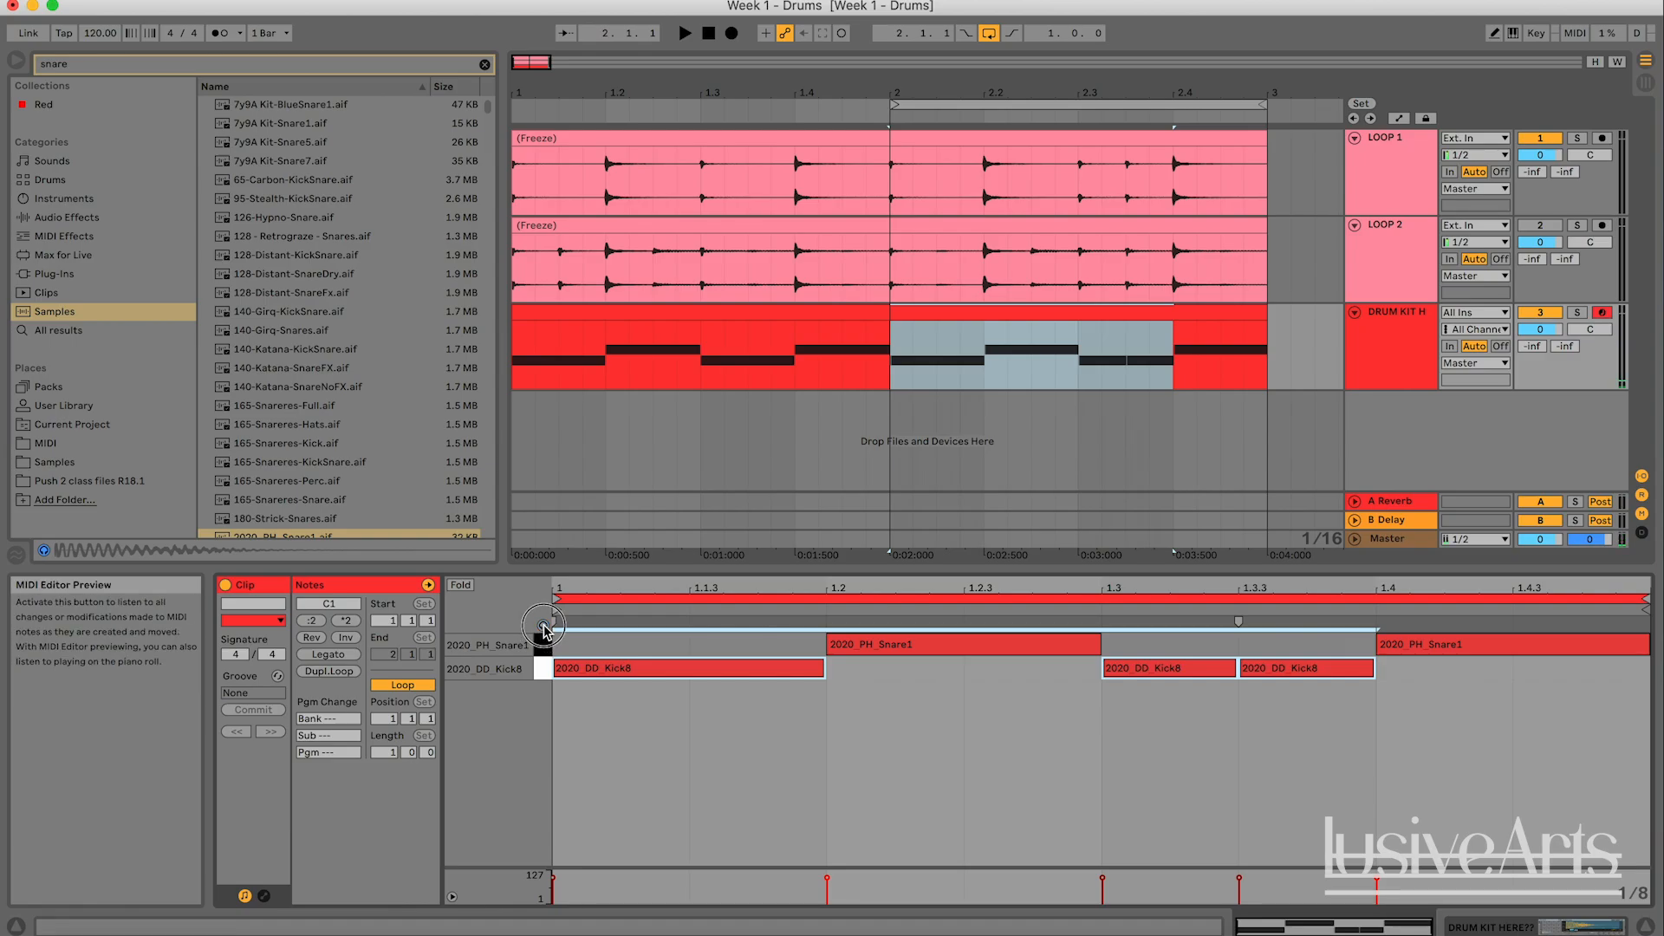
pyautogui.click(542, 644)
pyautogui.click(542, 667)
pyautogui.click(543, 644)
pyautogui.click(955, 715)
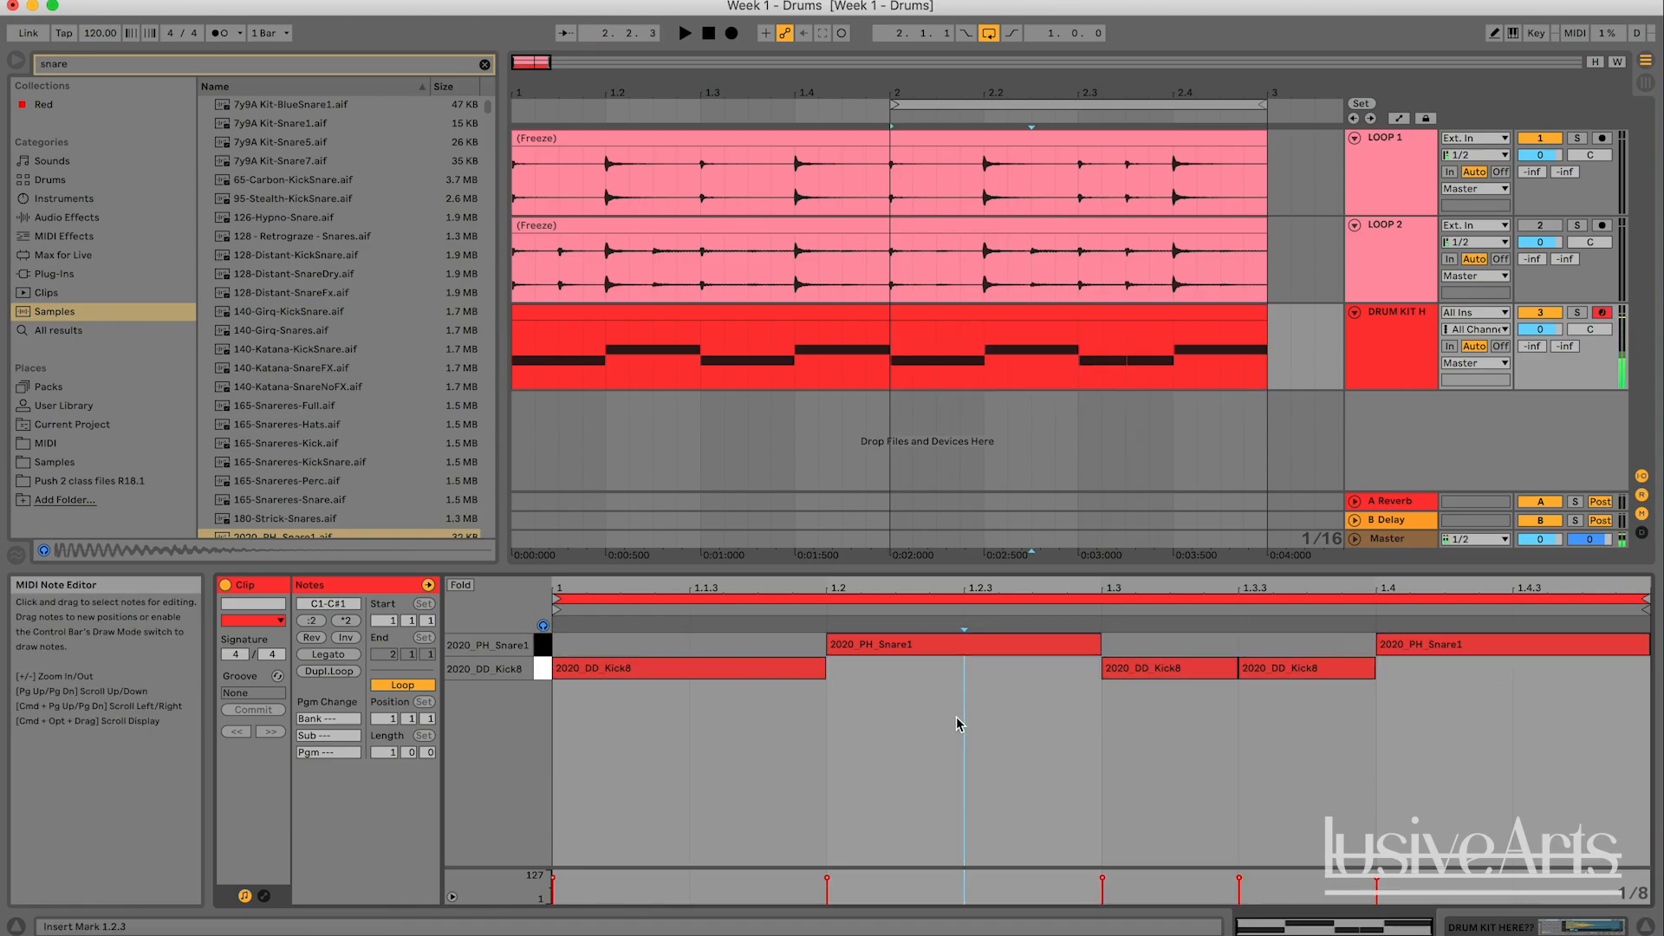
# - Extend the arrangement loop back to the start of bar 1 so it spans both bars
pyautogui.click(1122, 312)
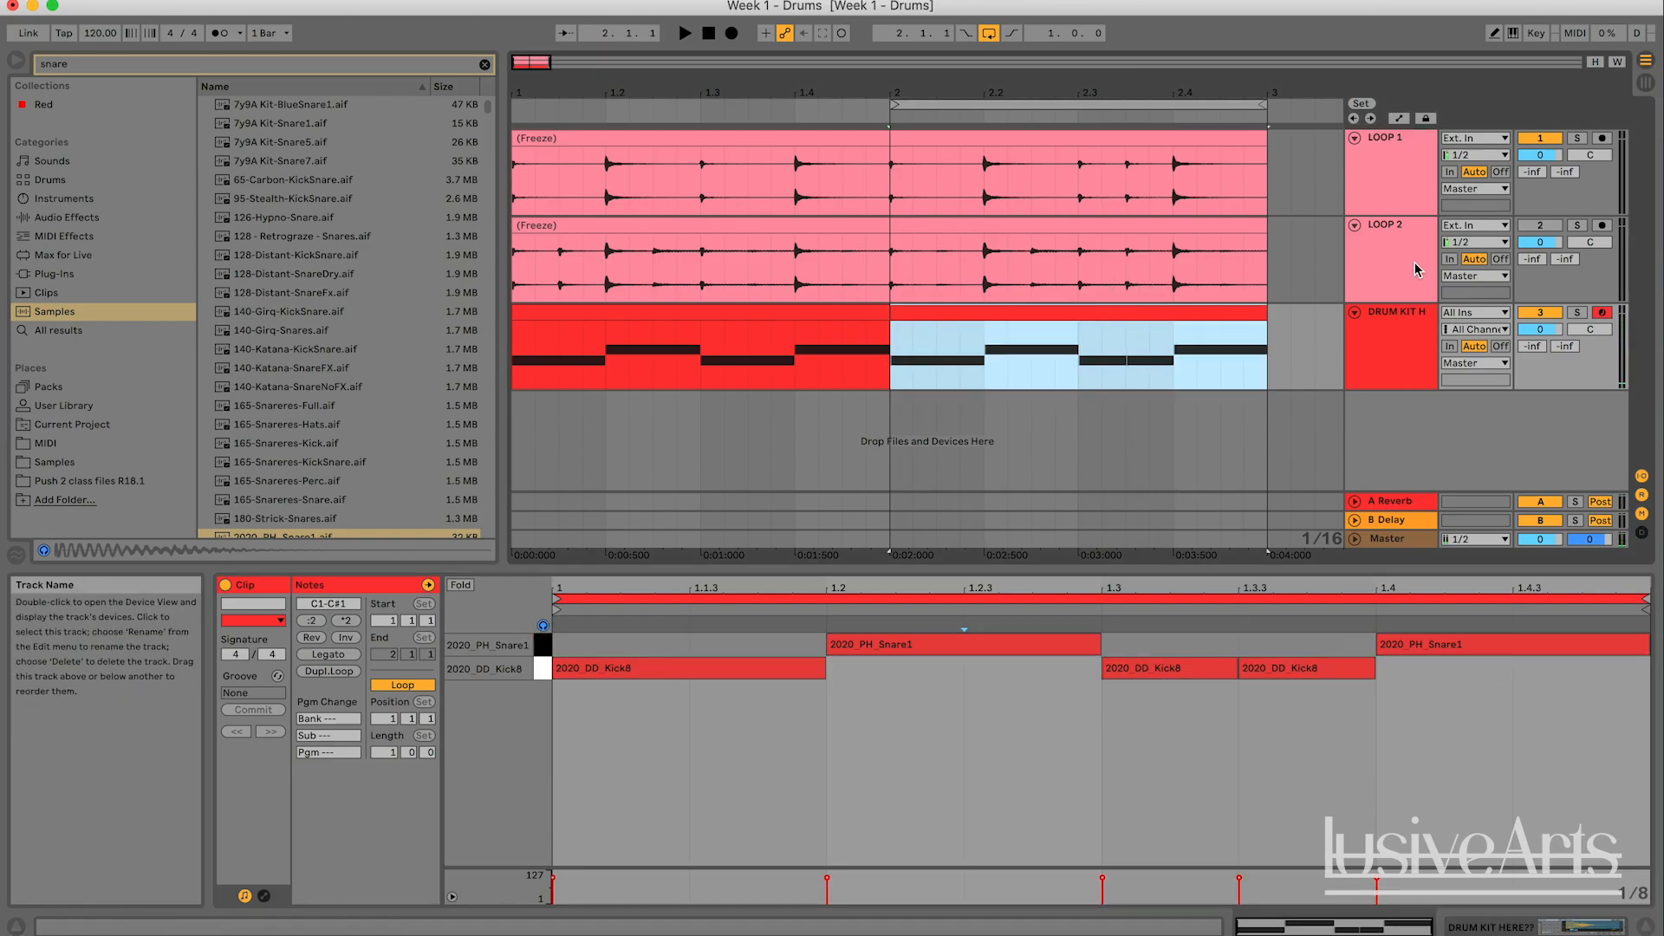
pyautogui.click(1386, 154)
pyautogui.click(817, 336)
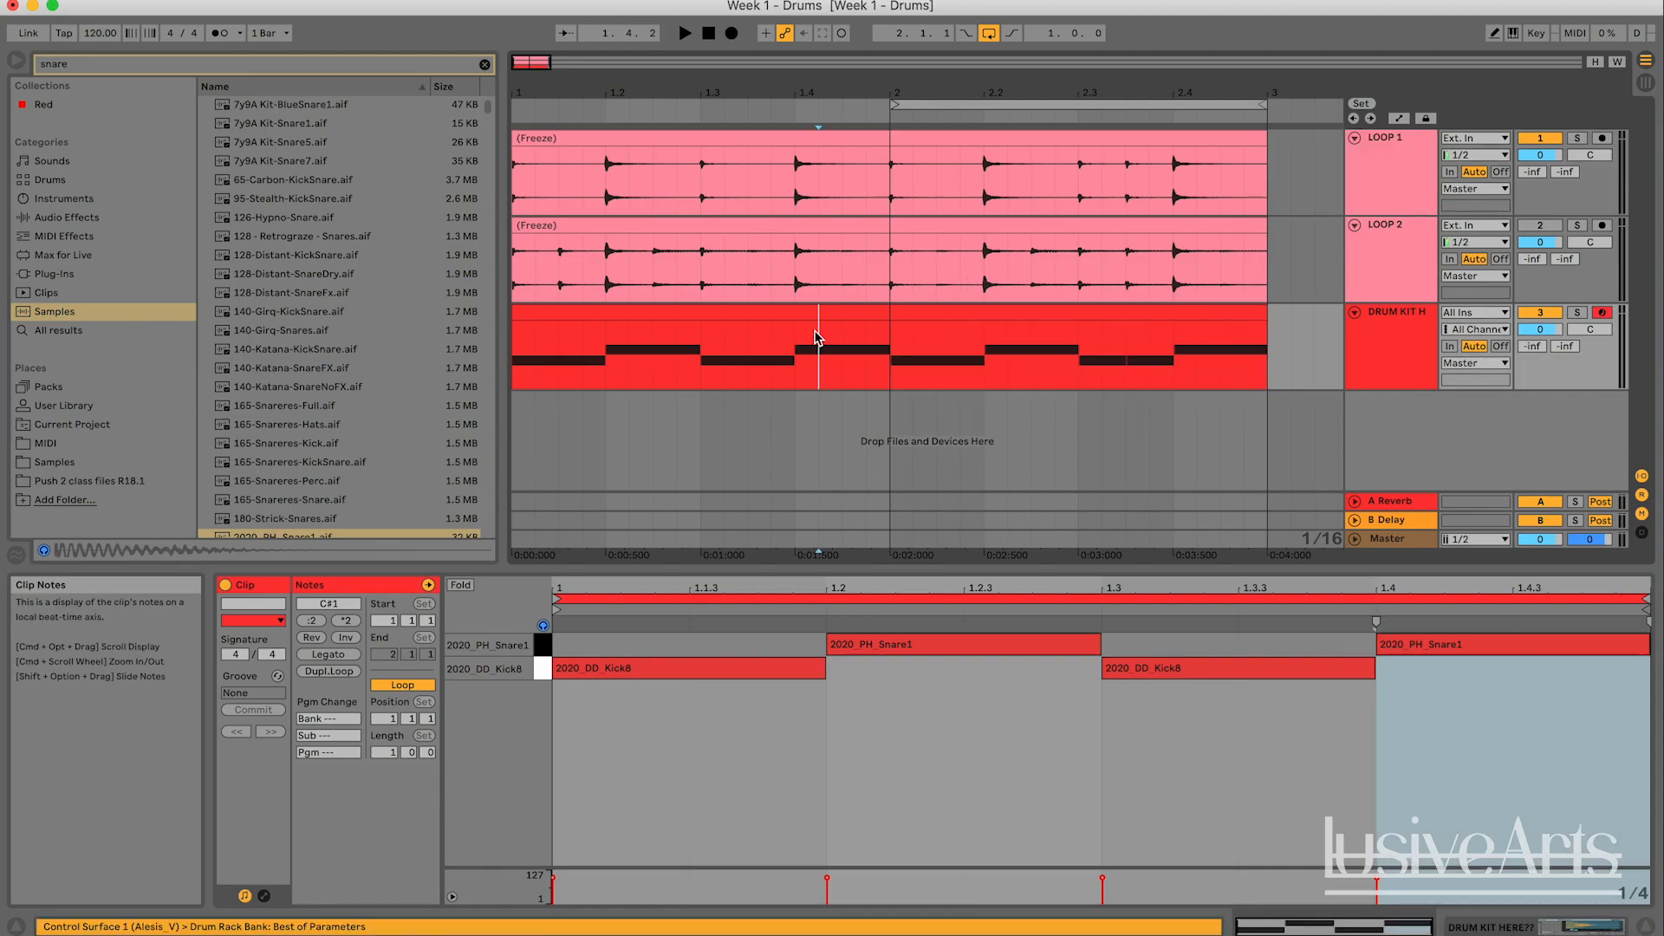
pyautogui.moveTo(894, 105); pyautogui.dragTo(510, 103)
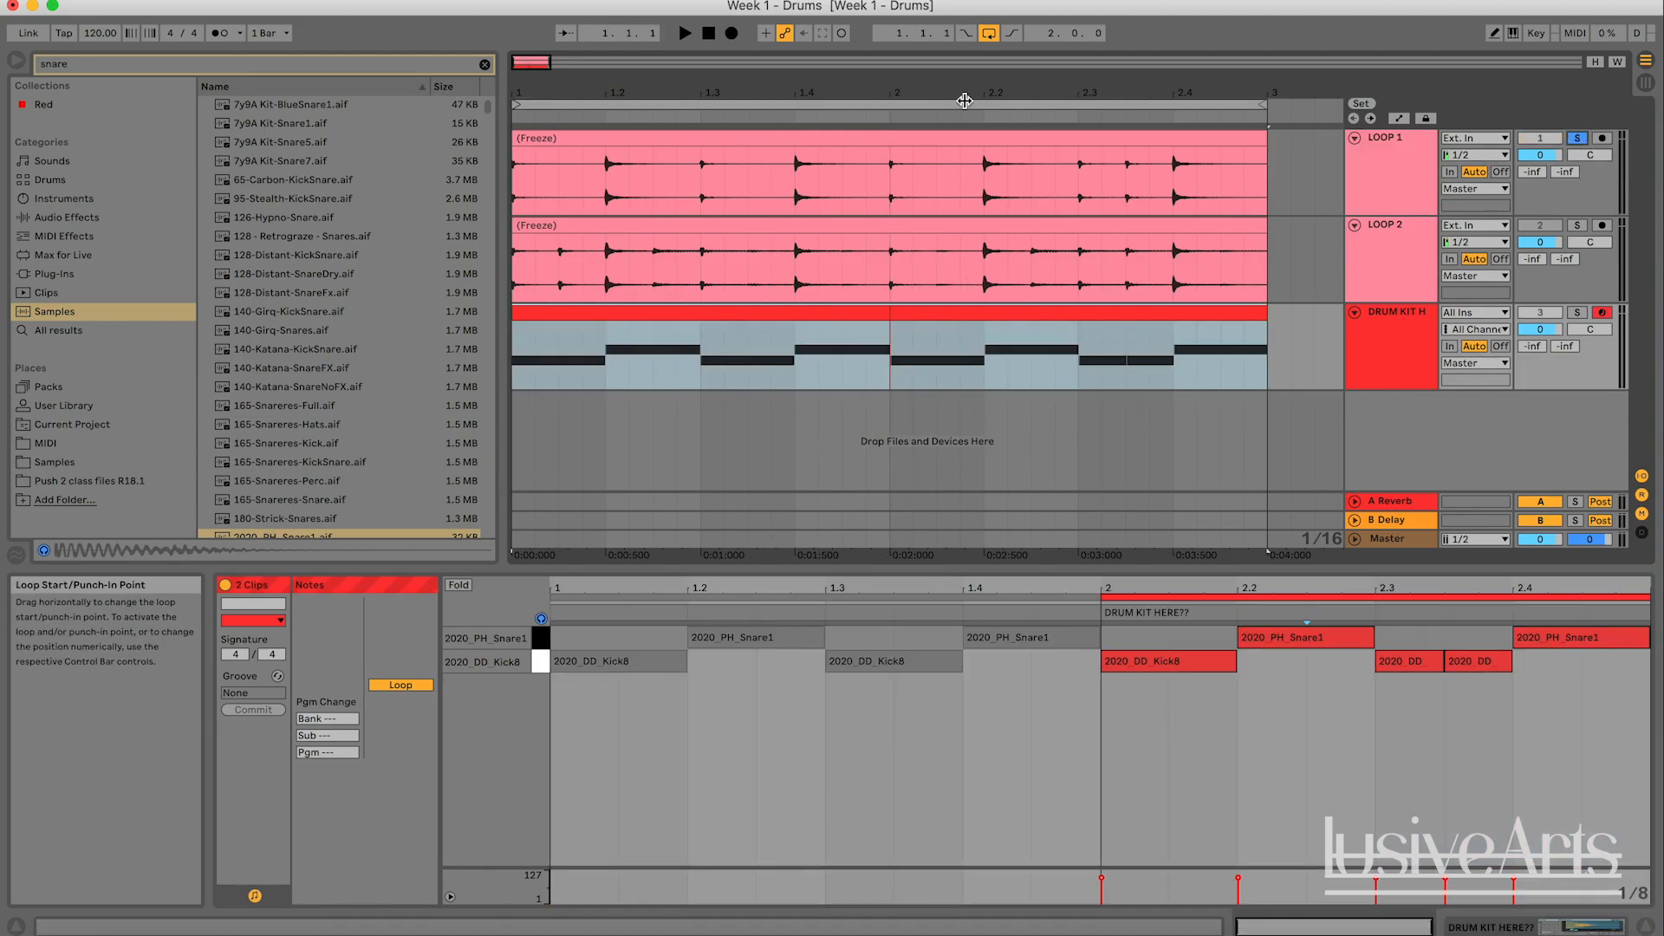
# - Play the two-bar loop from the start with only LOOP 1 soloed
pyautogui.click(818, 103)
pyautogui.press('space')
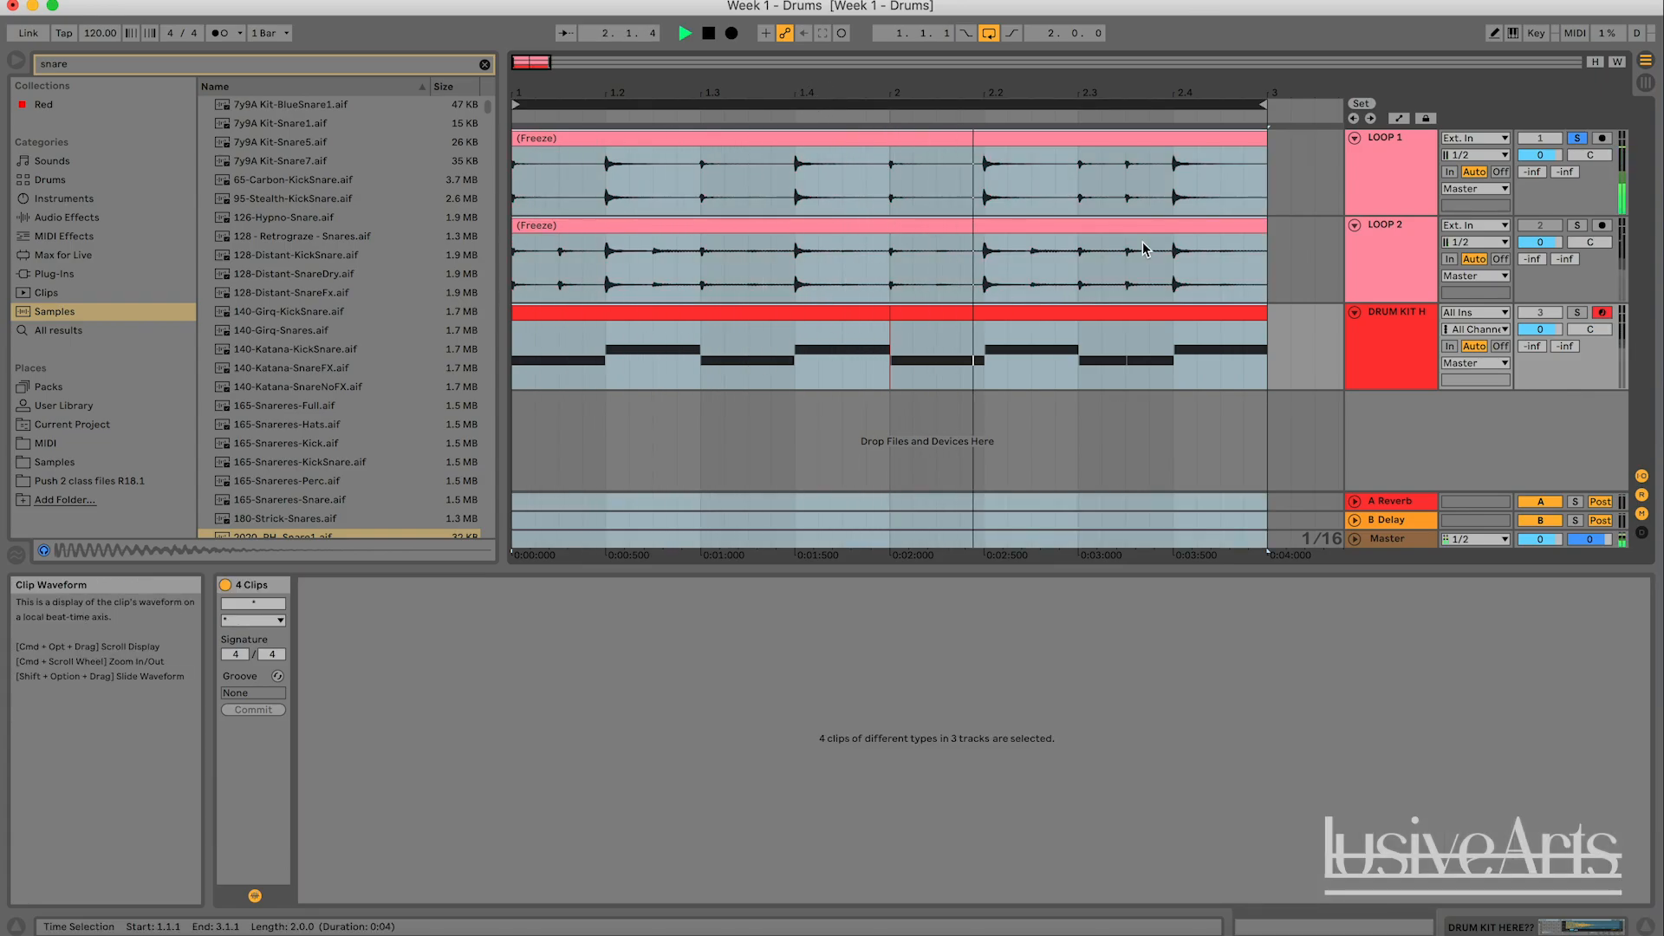
pyautogui.press('space')
# - Solo the drum kit track instead of LOOP 1 and play its two-bar pattern for comparison
pyautogui.click(1575, 312)
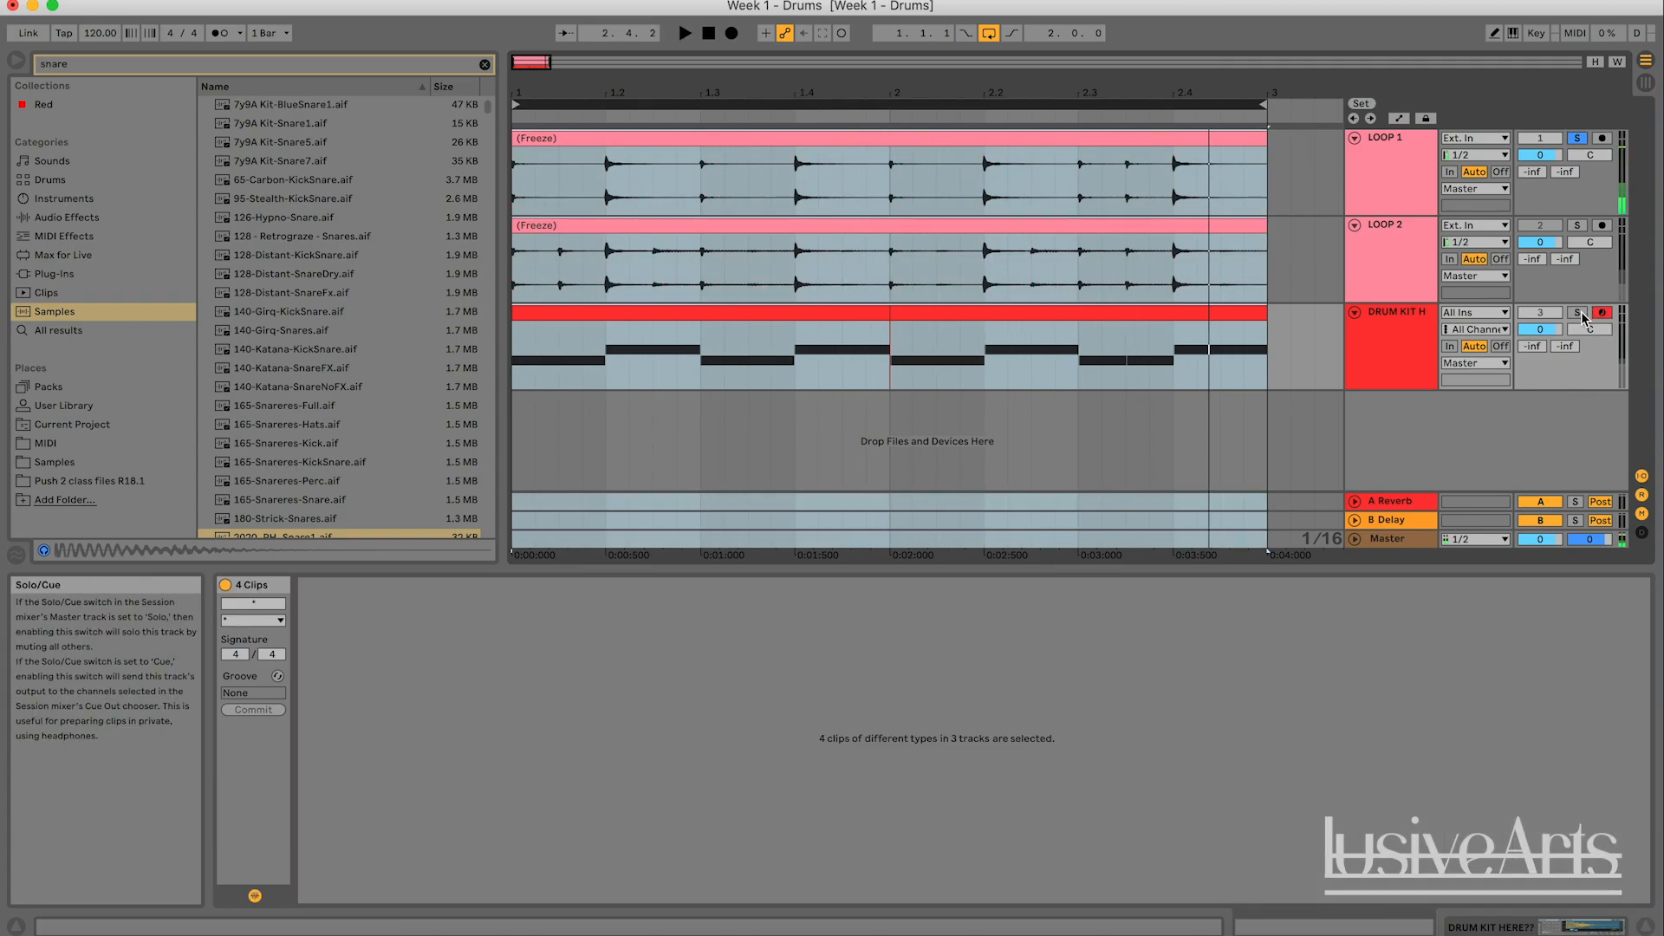
pyautogui.press('space')
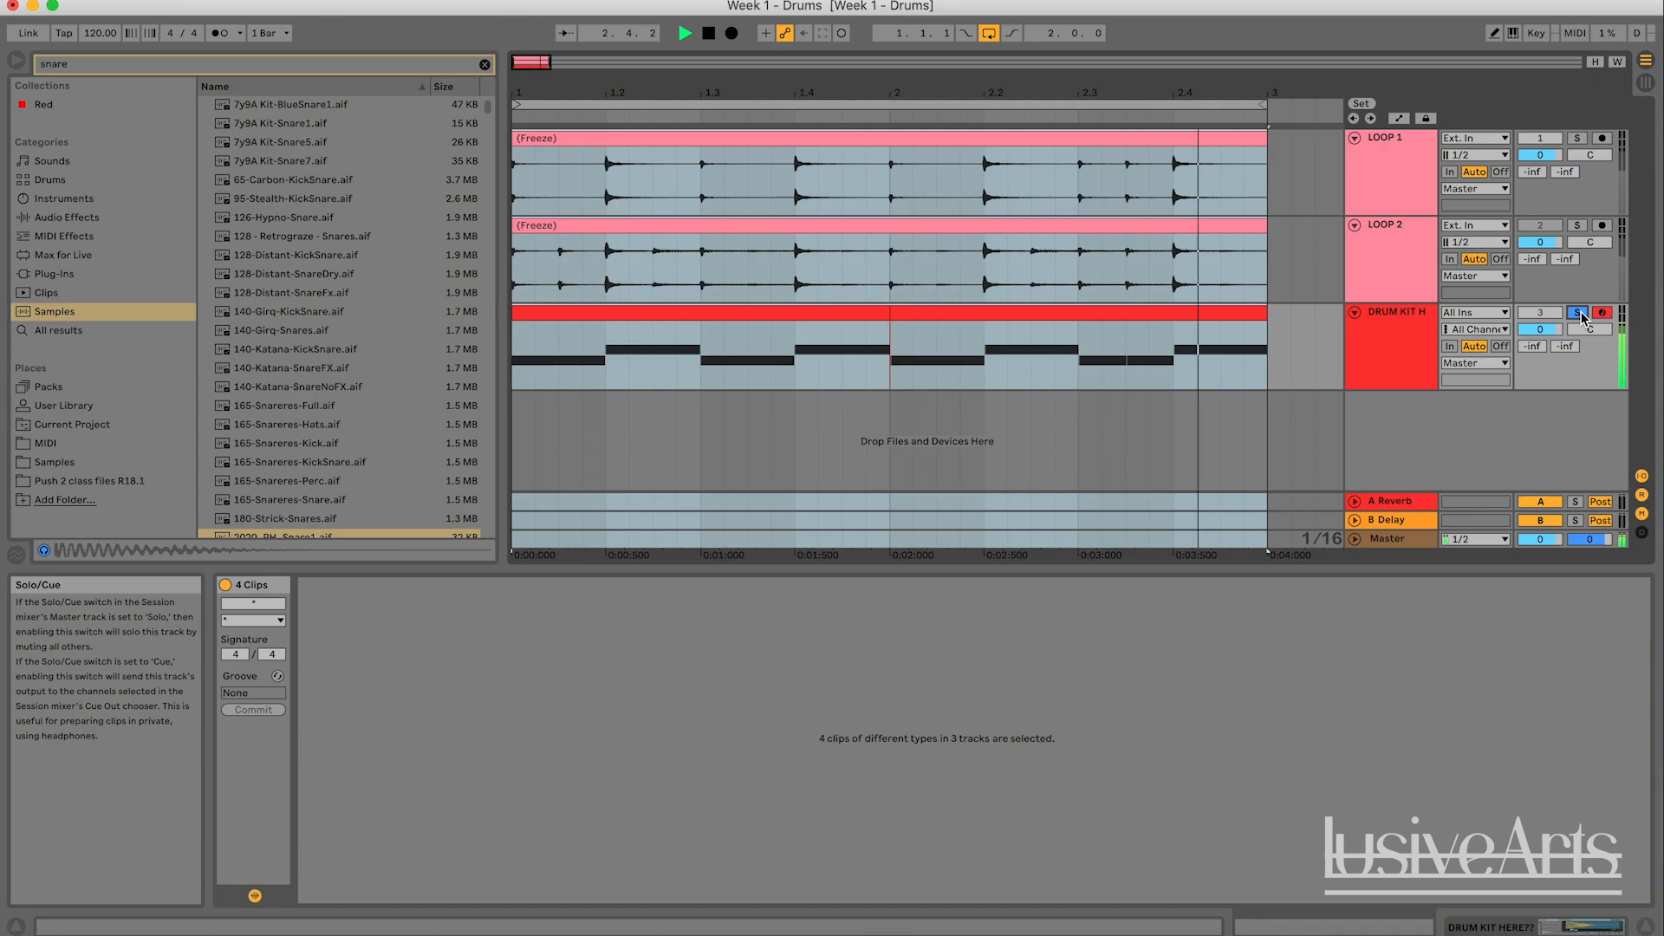
pyautogui.press('space')
pyautogui.click(1272, 370)
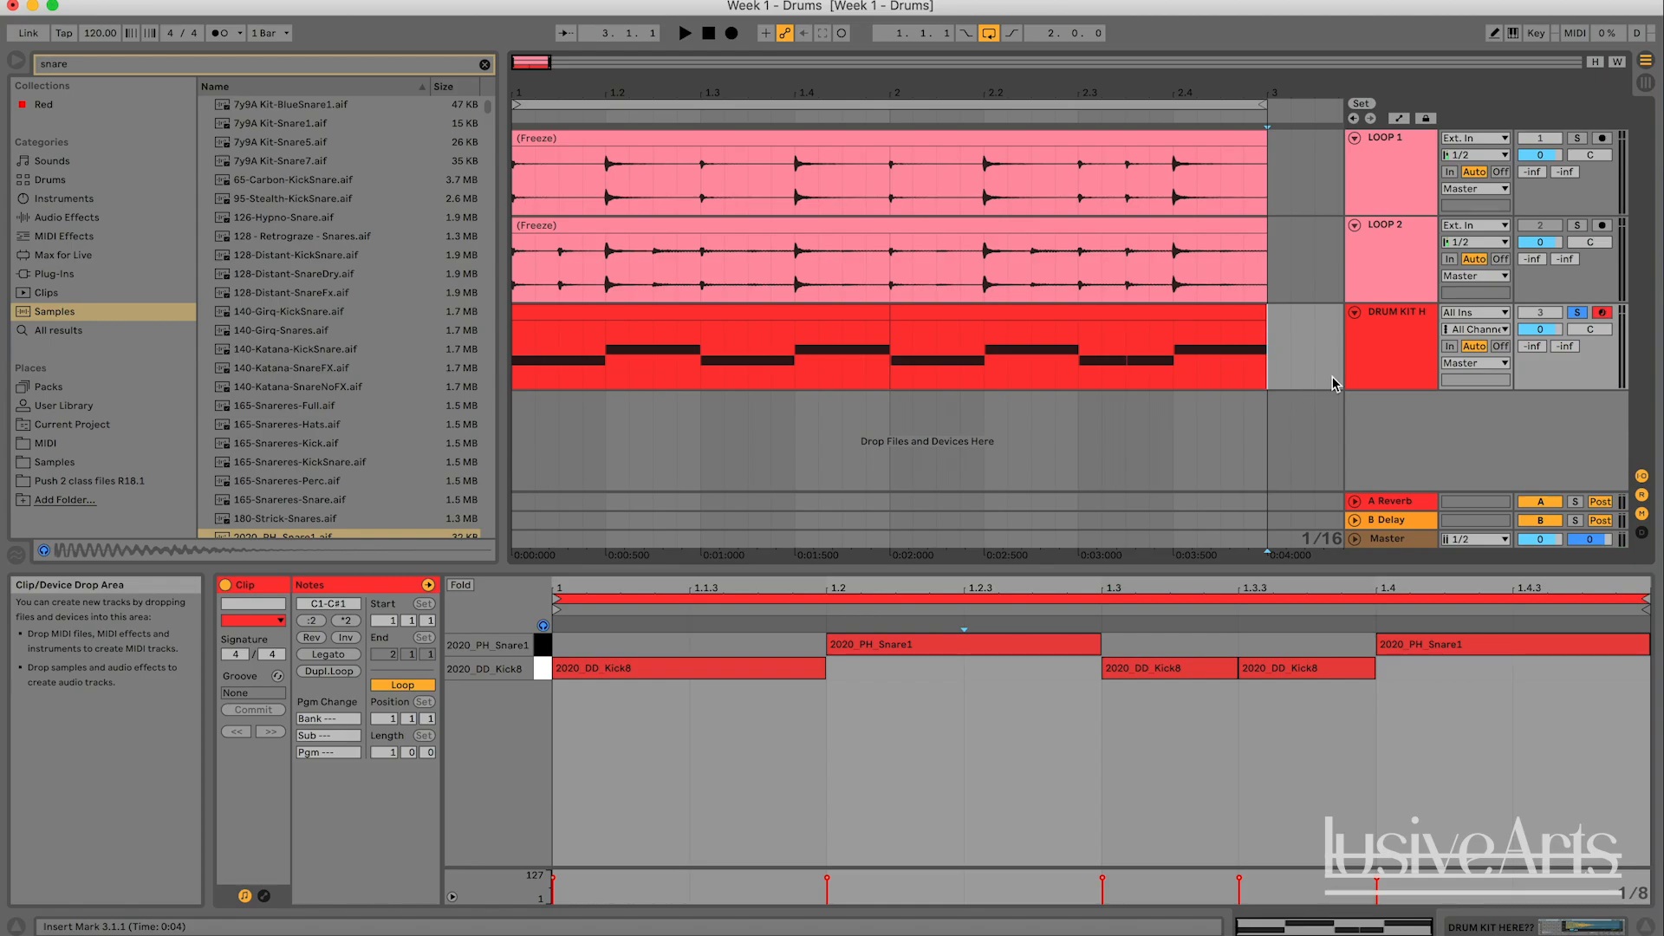
pyautogui.click(1391, 356)
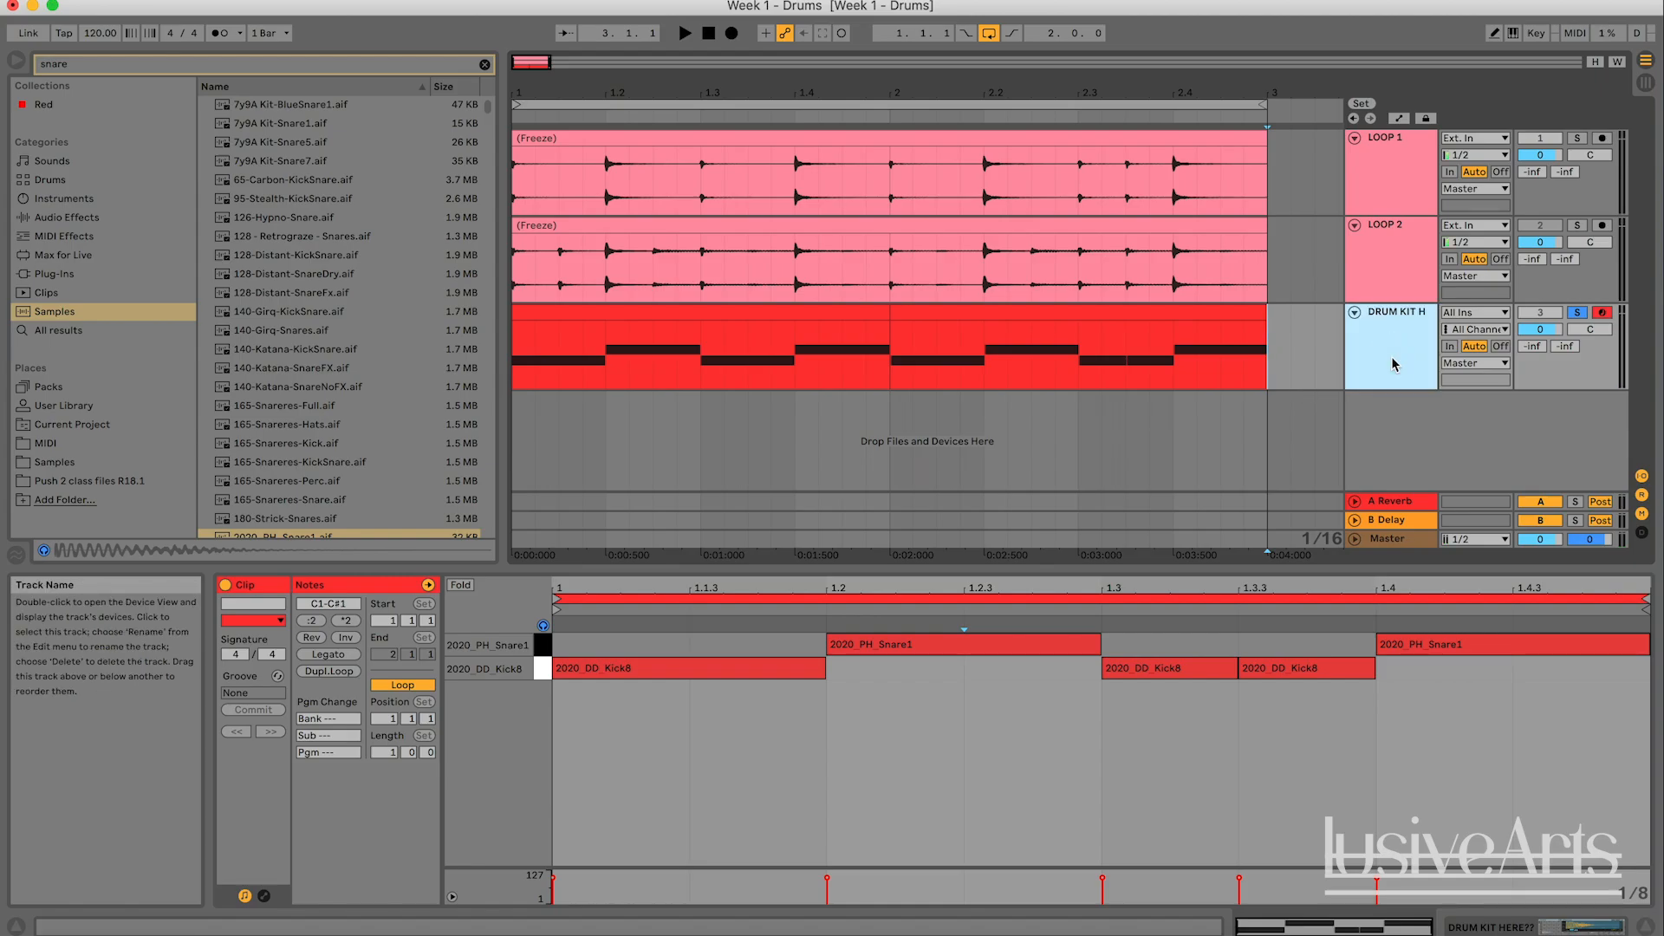
# - Solo LOOP 2 instead of the drum kit, play it from 2.2.1, and reset playback to the start
pyautogui.click(1577, 225)
pyautogui.click(518, 105)
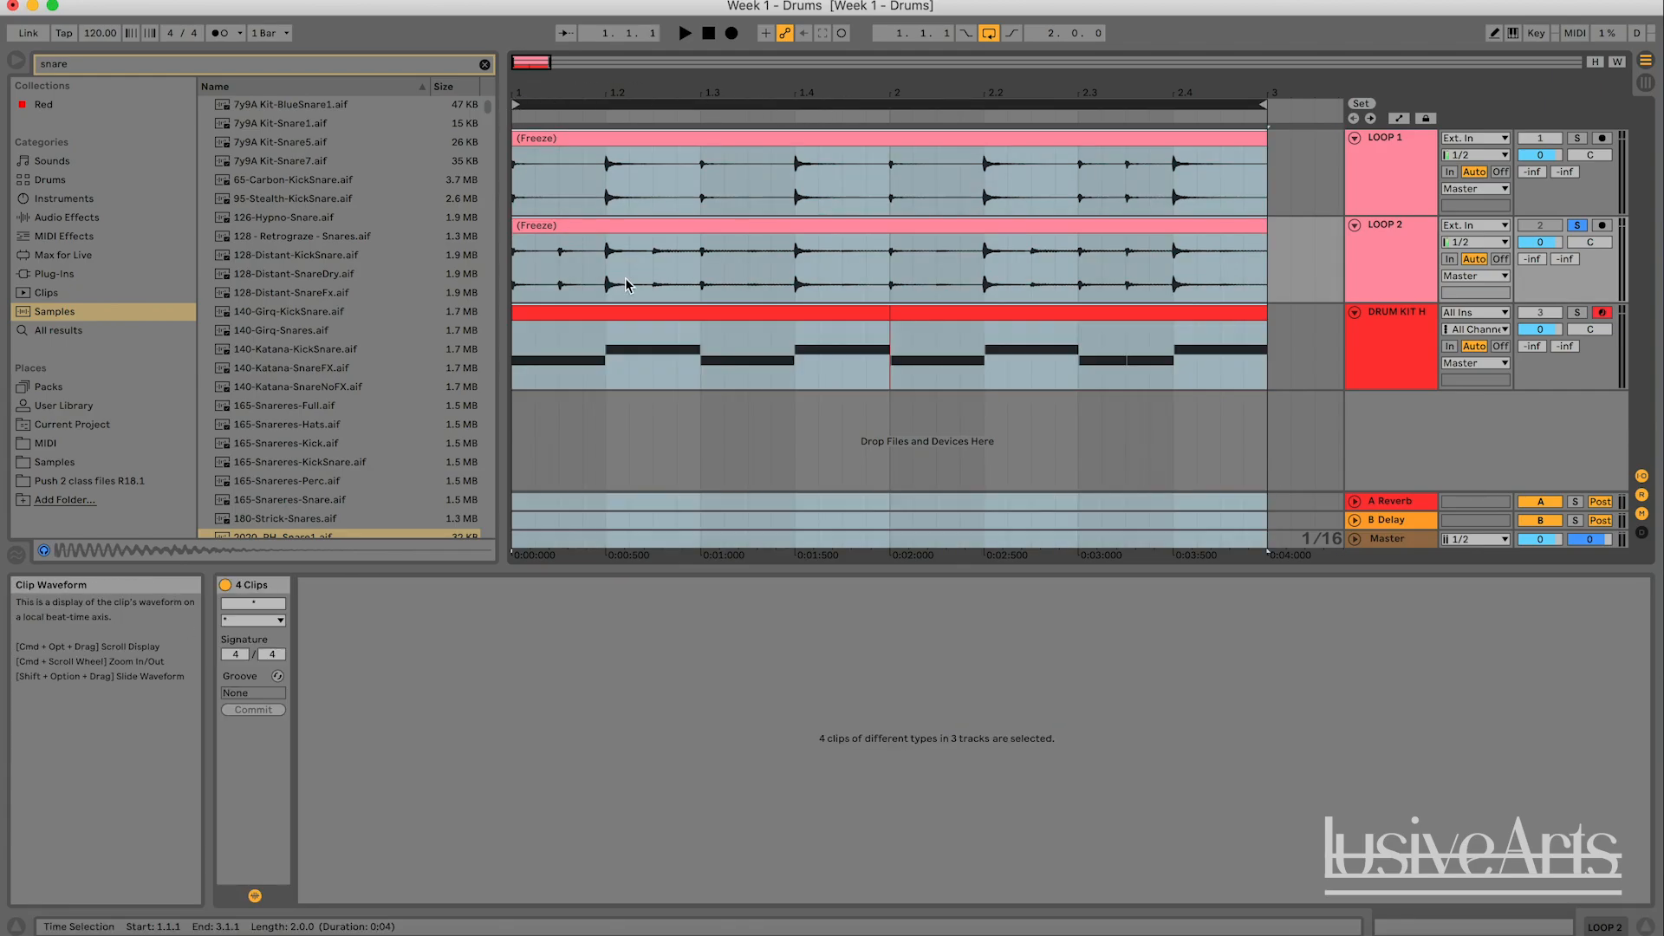
pyautogui.click(523, 269)
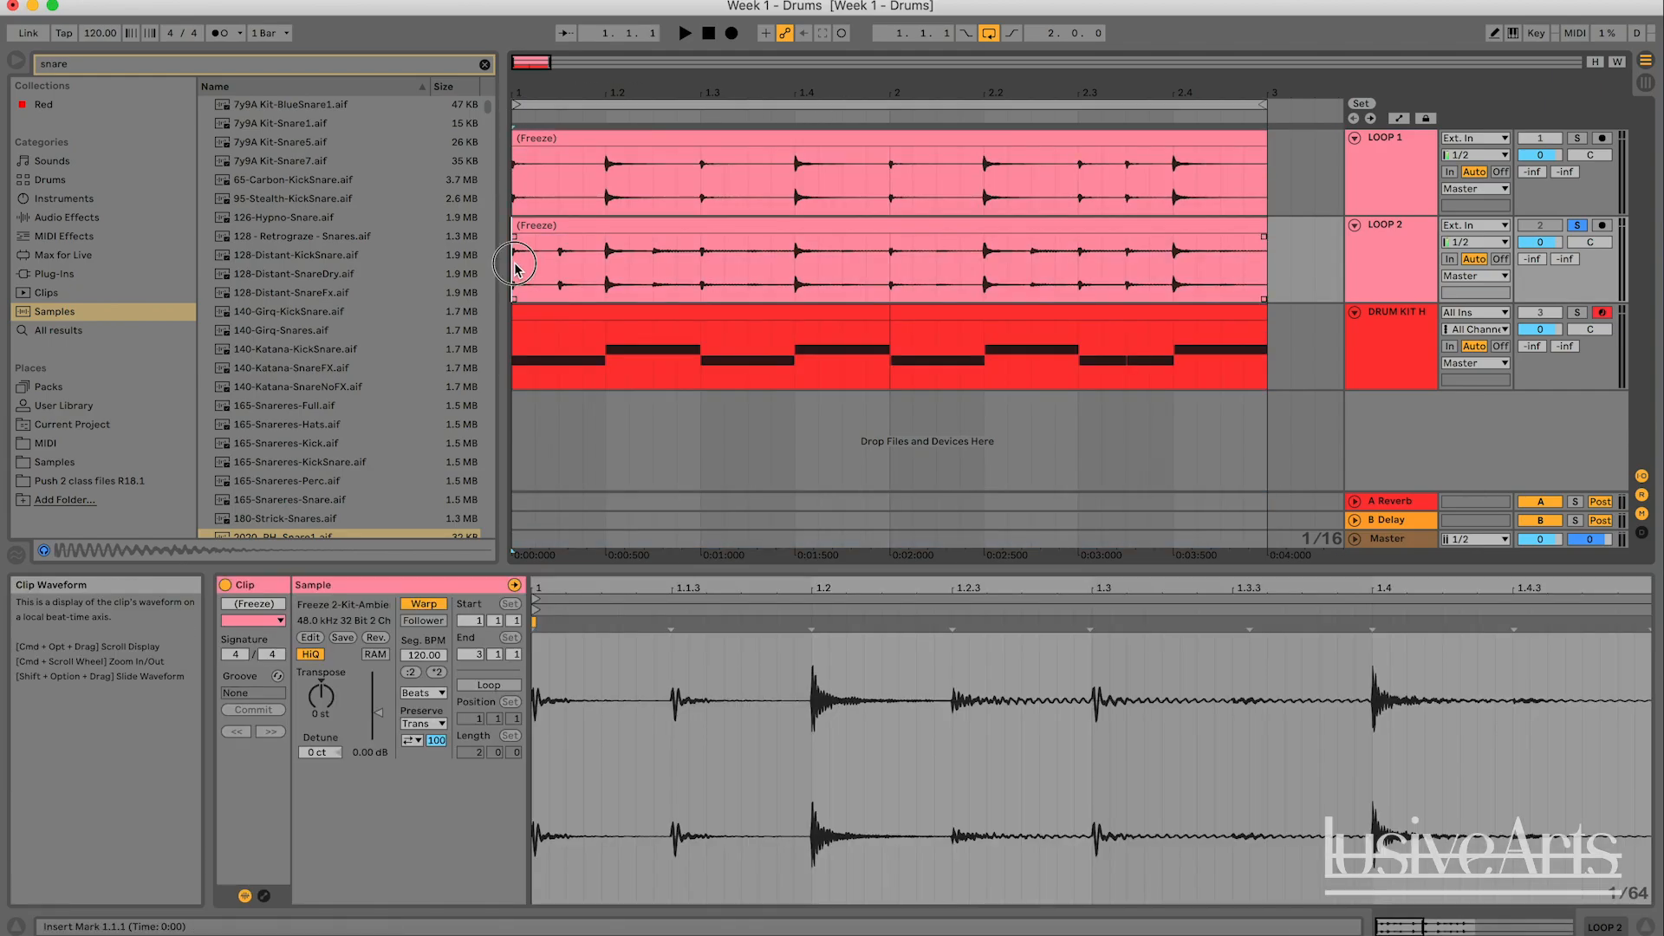
pyautogui.click(984, 251)
pyautogui.press('space')
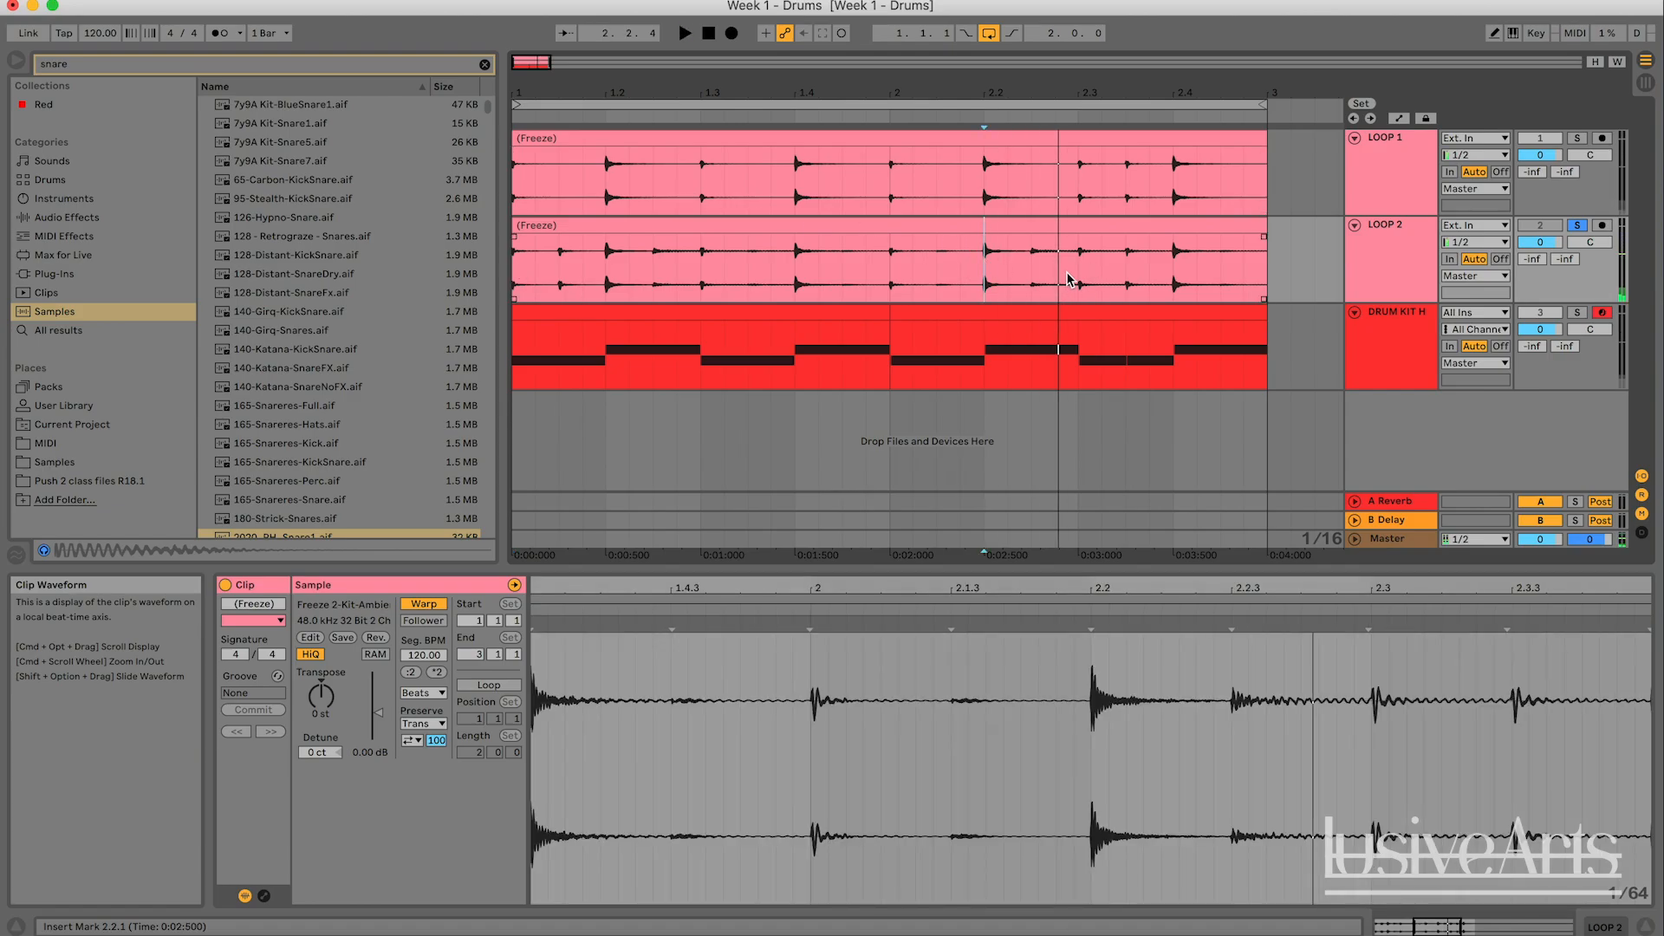
pyautogui.doubleClick(708, 35)
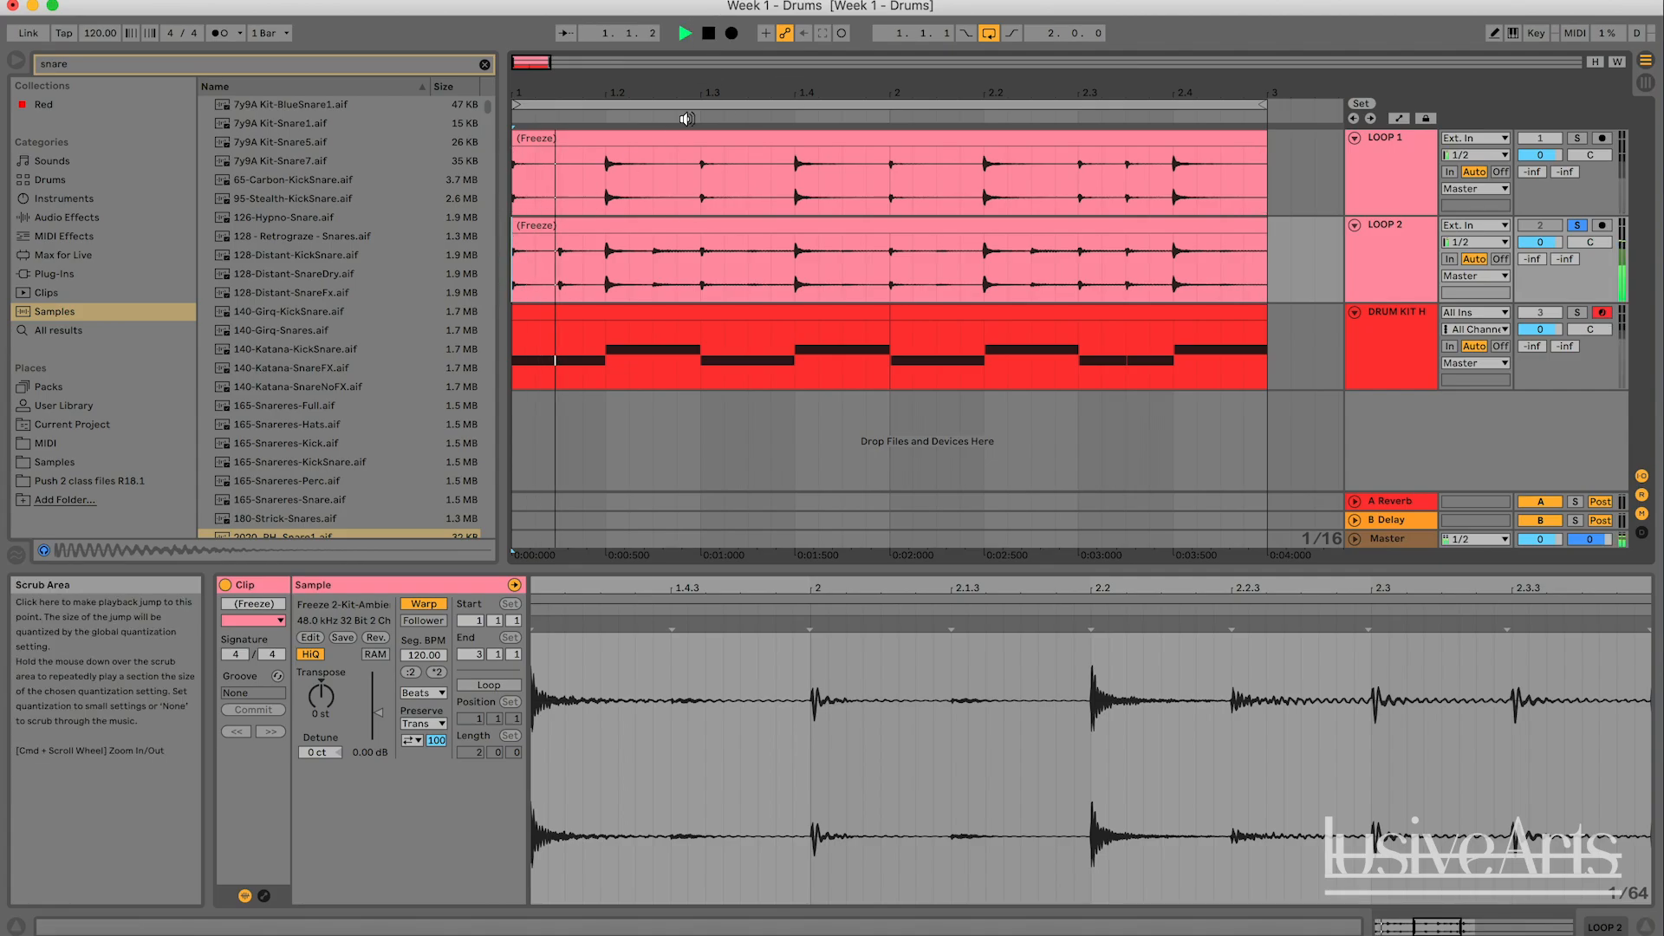
# - Audition LOOP 2 from 1.4.4 into the start of bar 2
pyautogui.click(1270, 276)
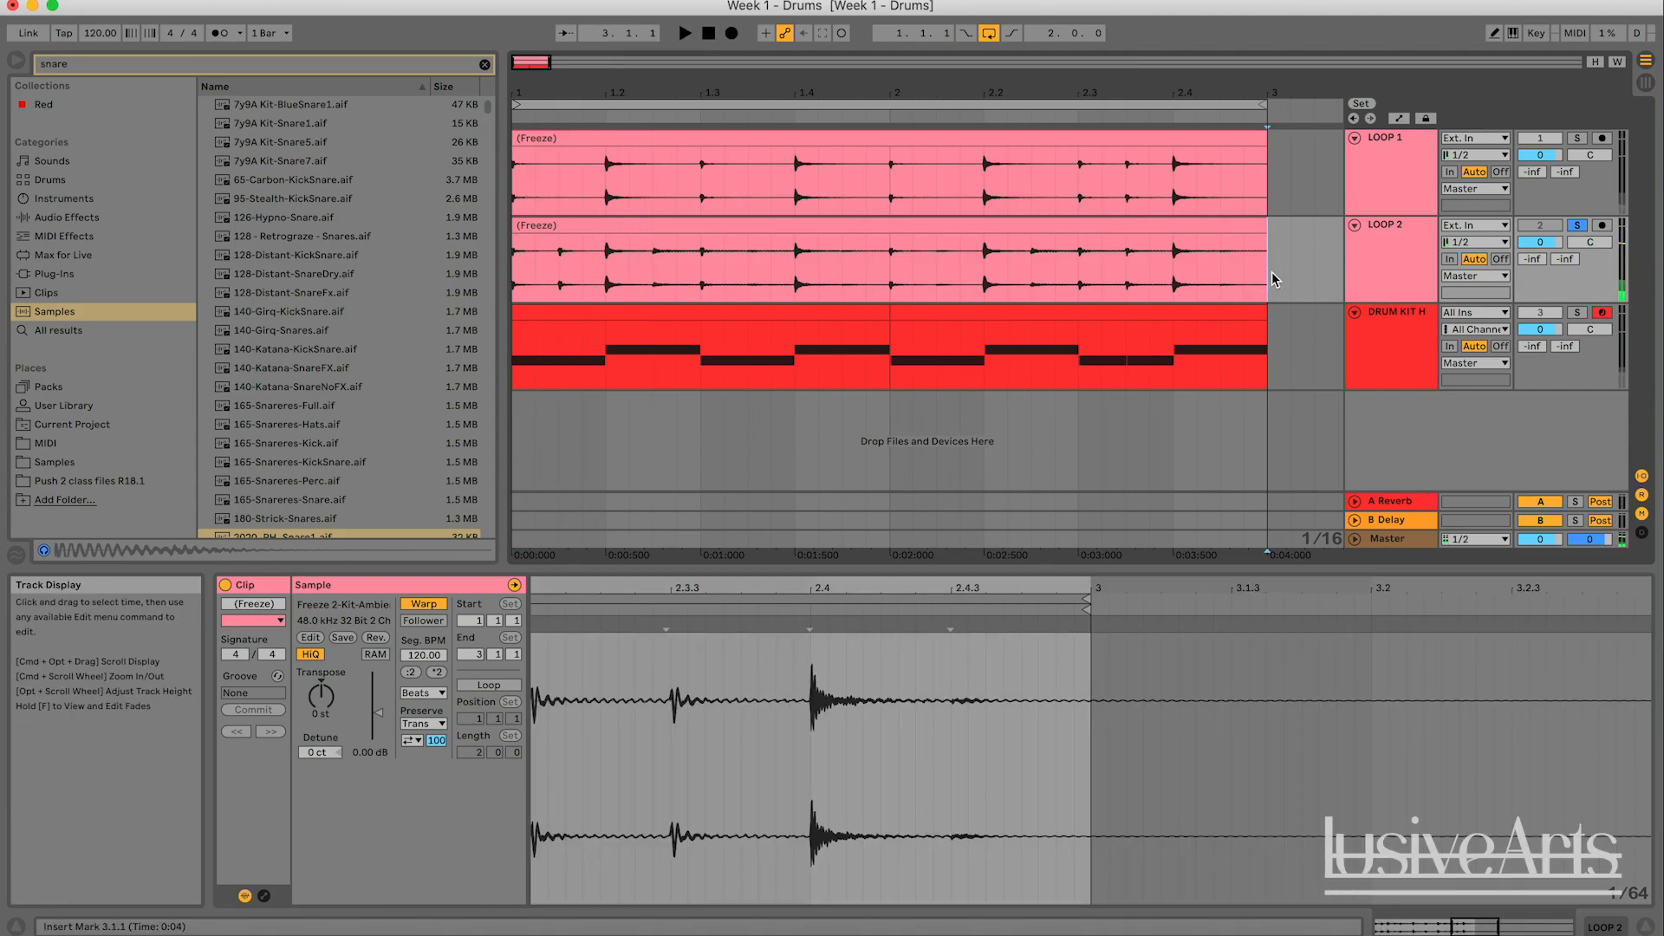
pyautogui.click(877, 277)
pyautogui.press('space')
pyautogui.press('space')
pyautogui.press('space')
pyautogui.press('space')
pyautogui.press('space')
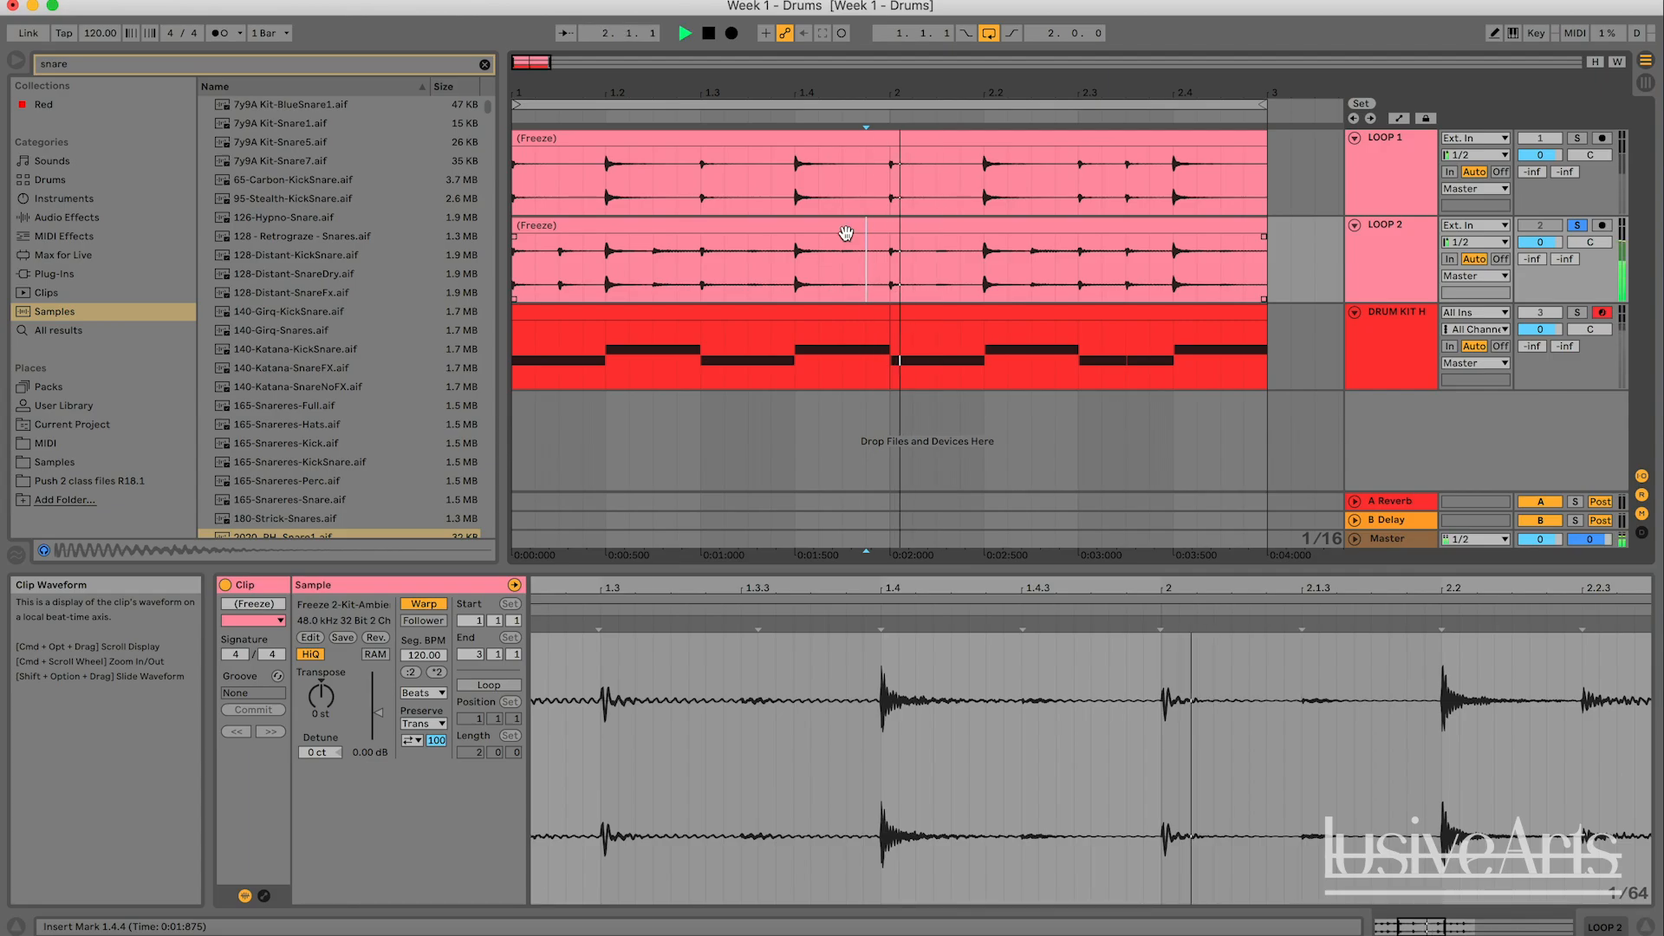
pyautogui.press('space')
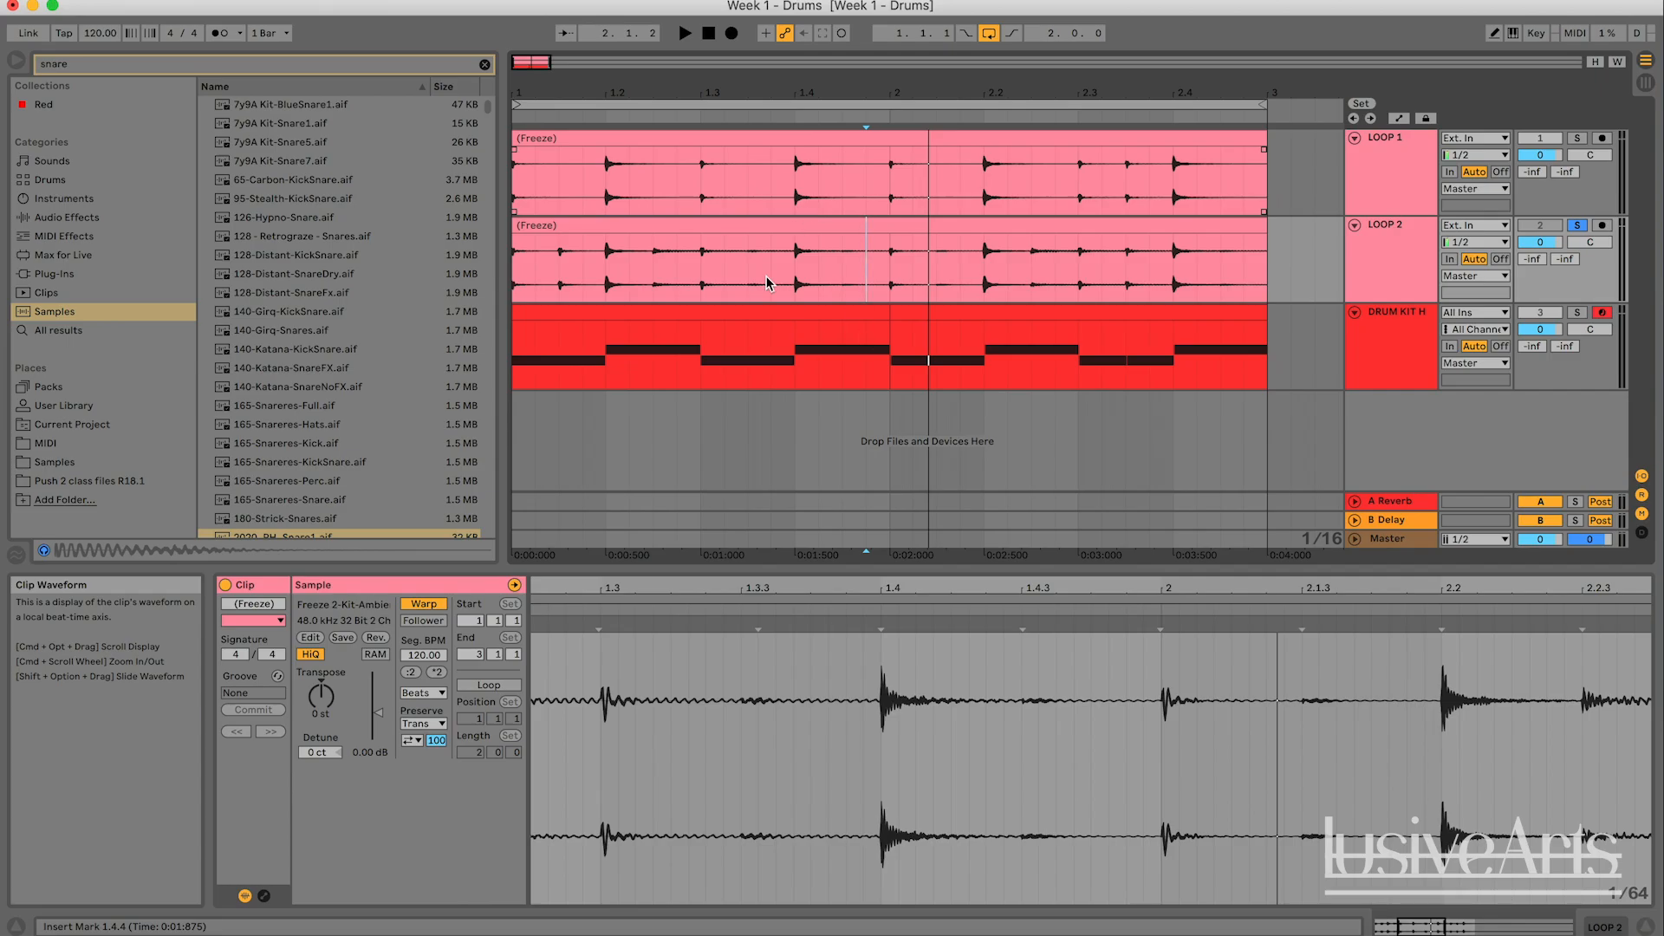
# - Play LOOP 2 from 1.2.1 to hear the hits following the first snare
pyautogui.click(612, 272)
pyautogui.press('space')
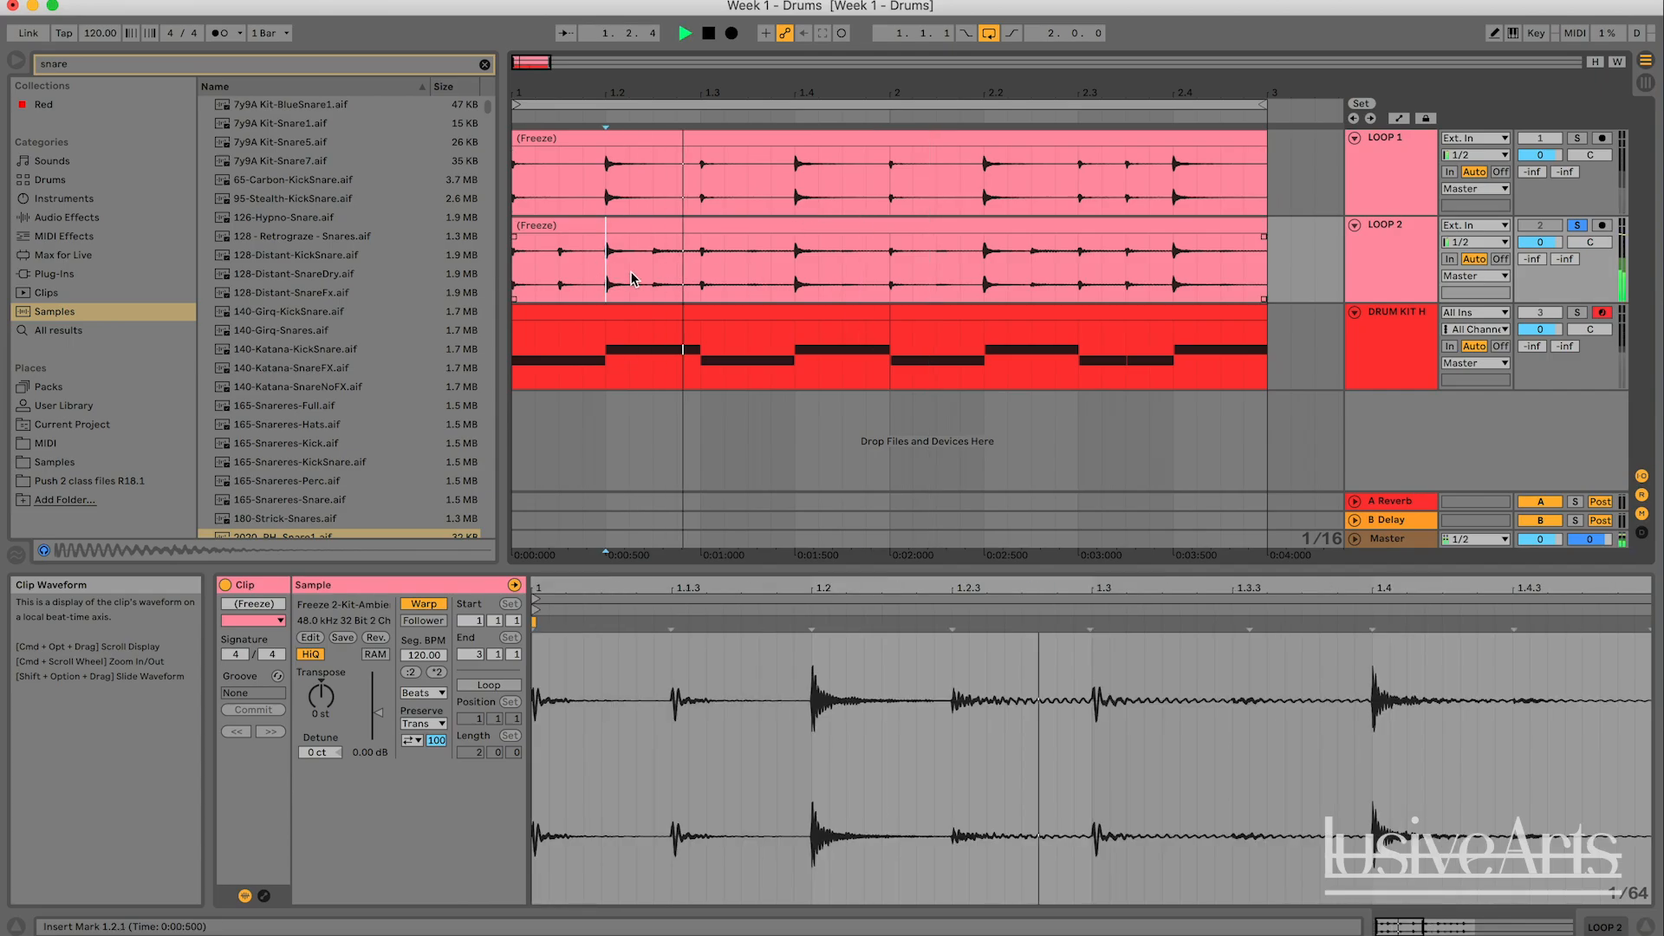
pyautogui.press('space')
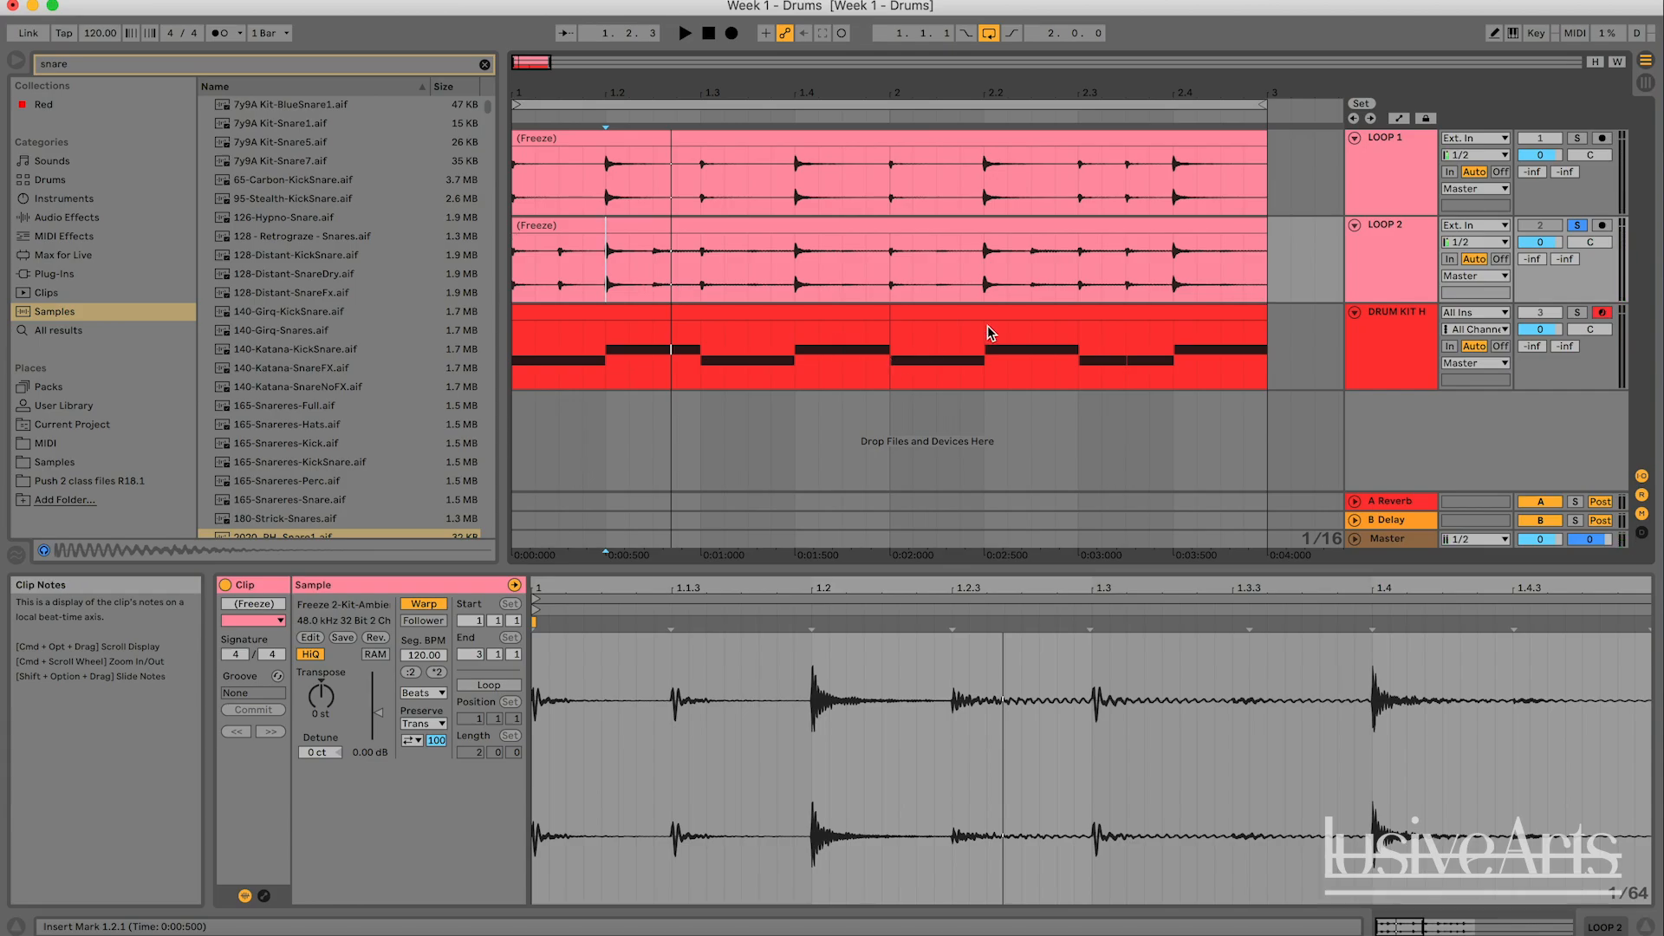
# - Select the full two-bar loop range and play the soloed LOOP 2 through it
pyautogui.click(1391, 349)
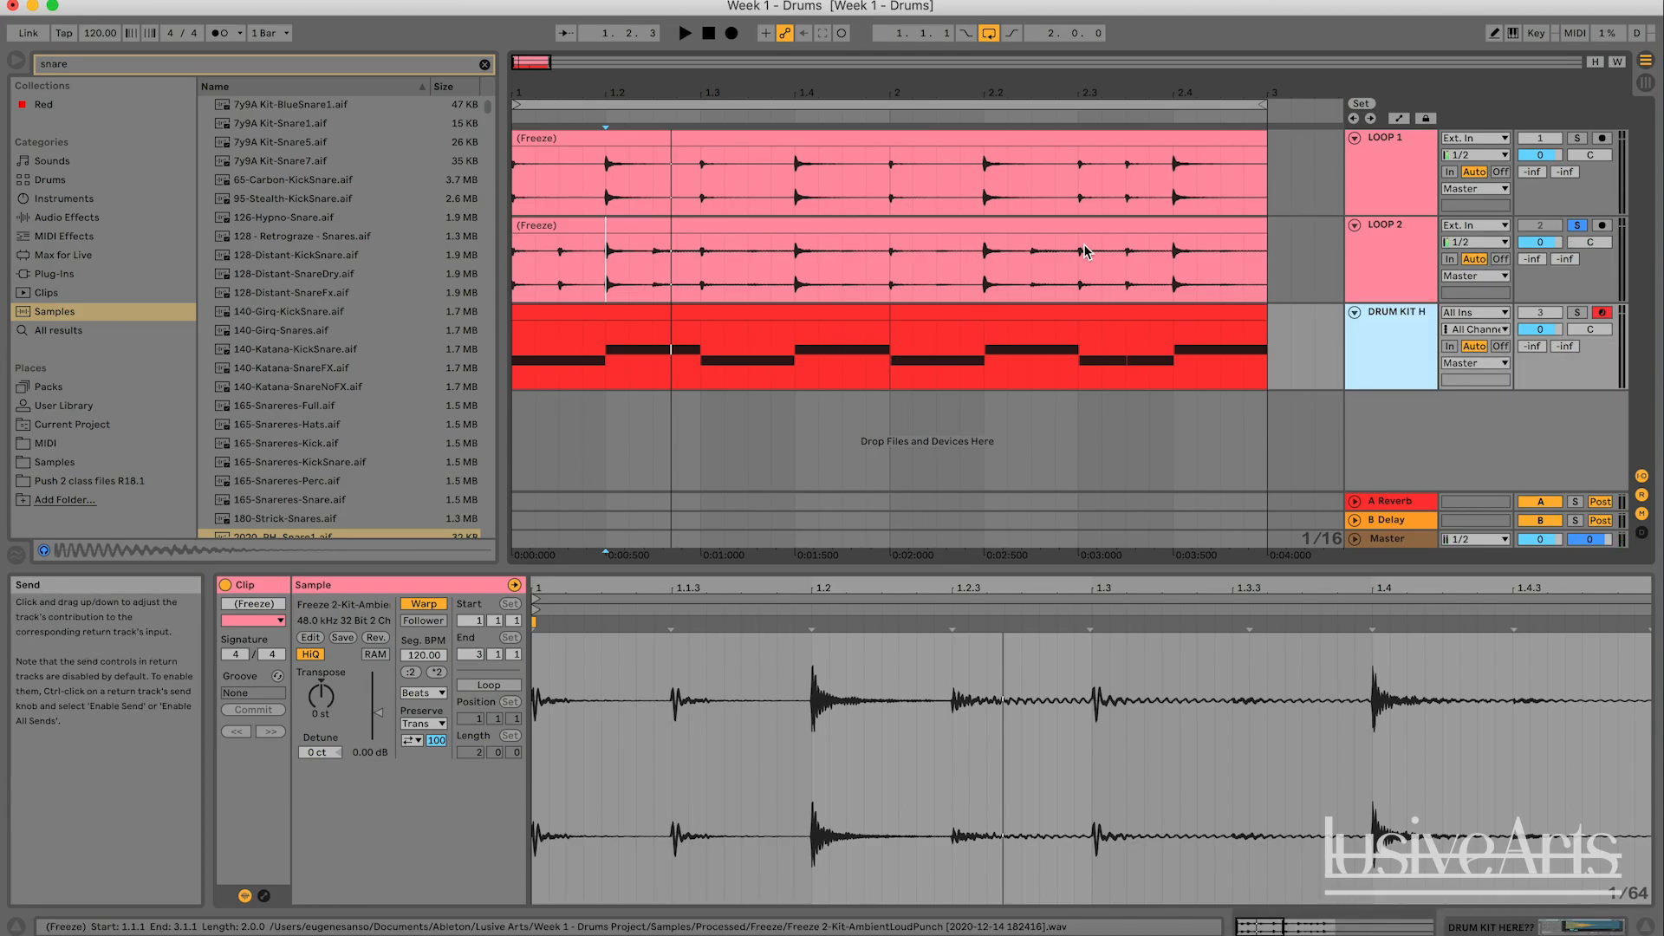
pyautogui.click(784, 101)
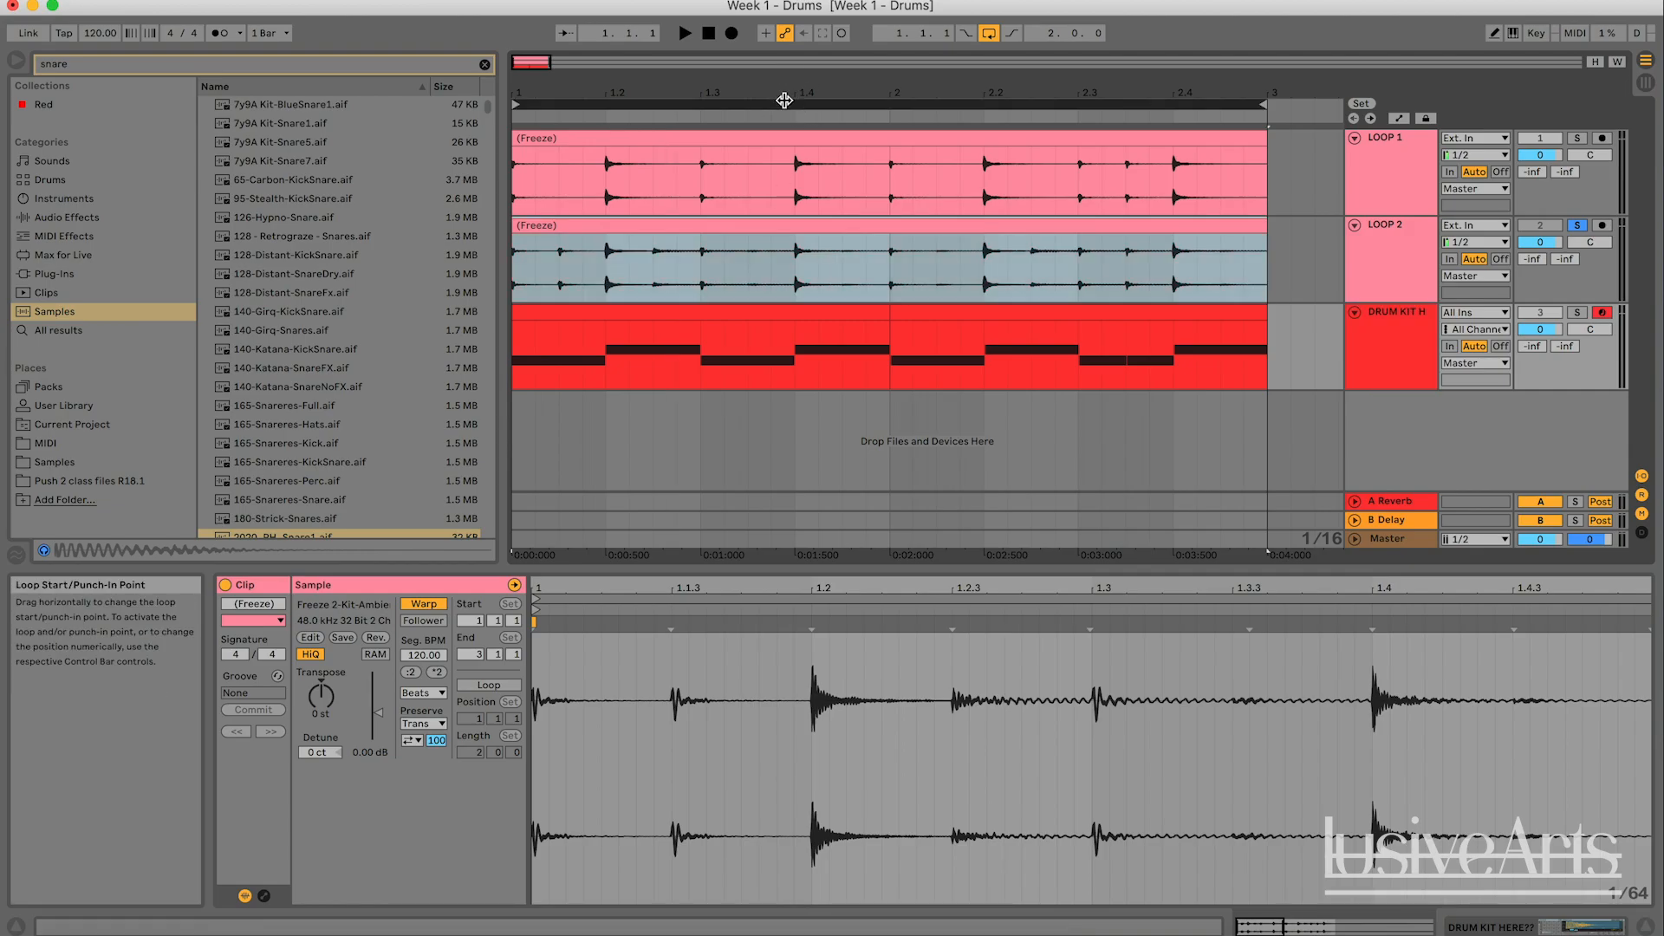
pyautogui.press('space')
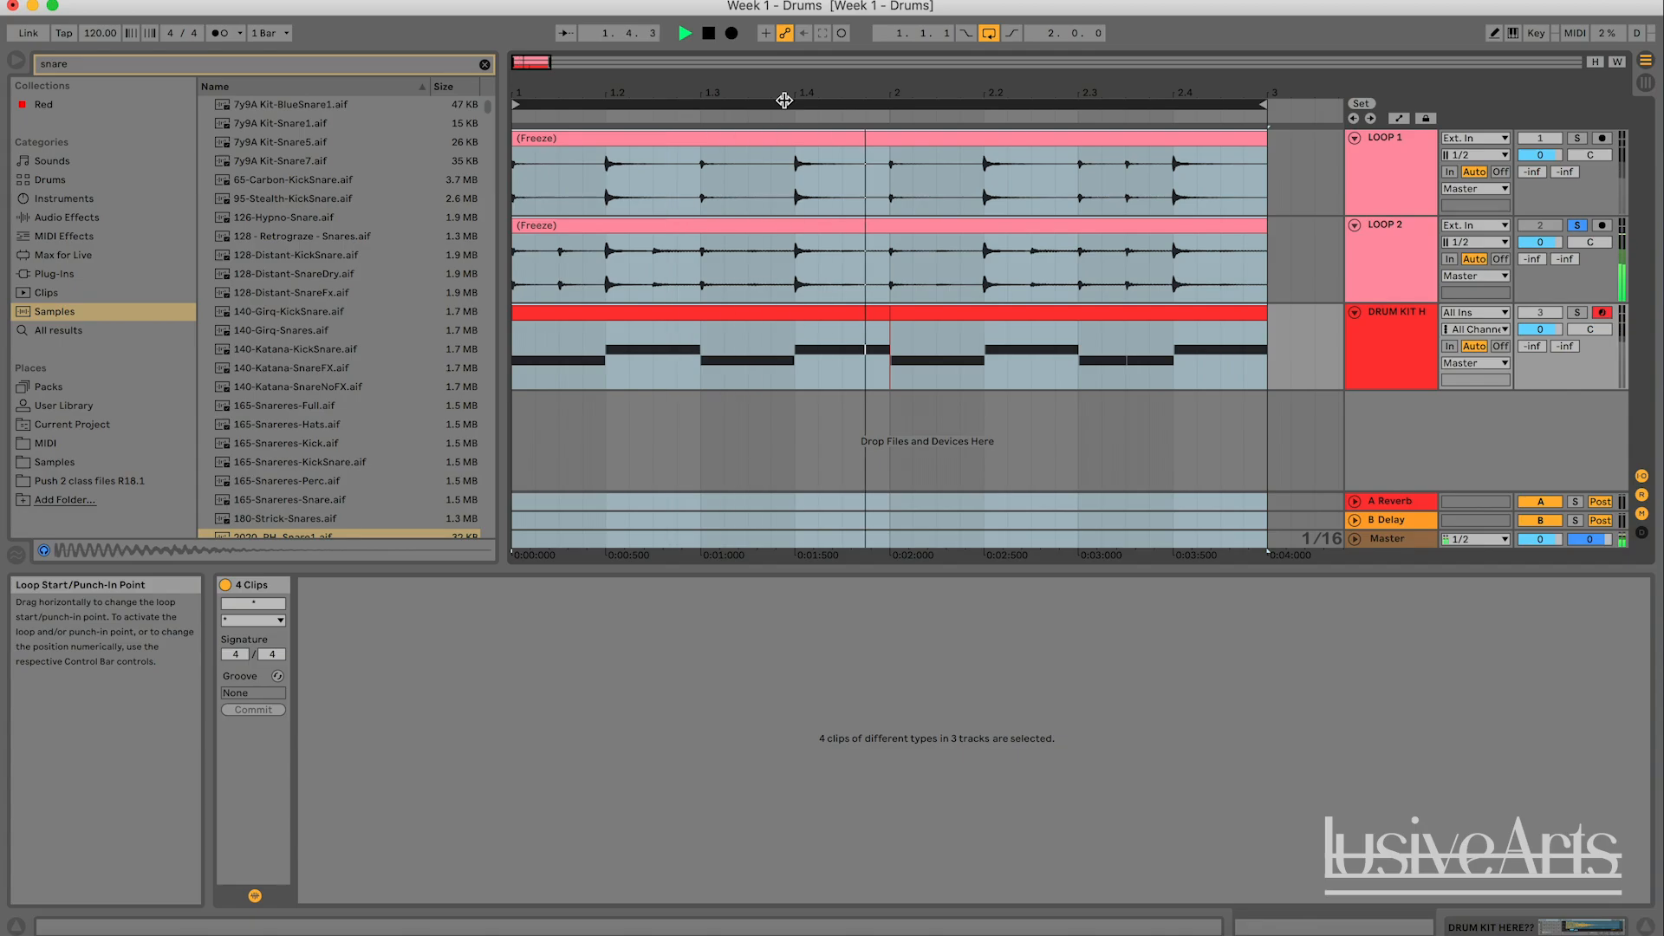
pyautogui.press('space')
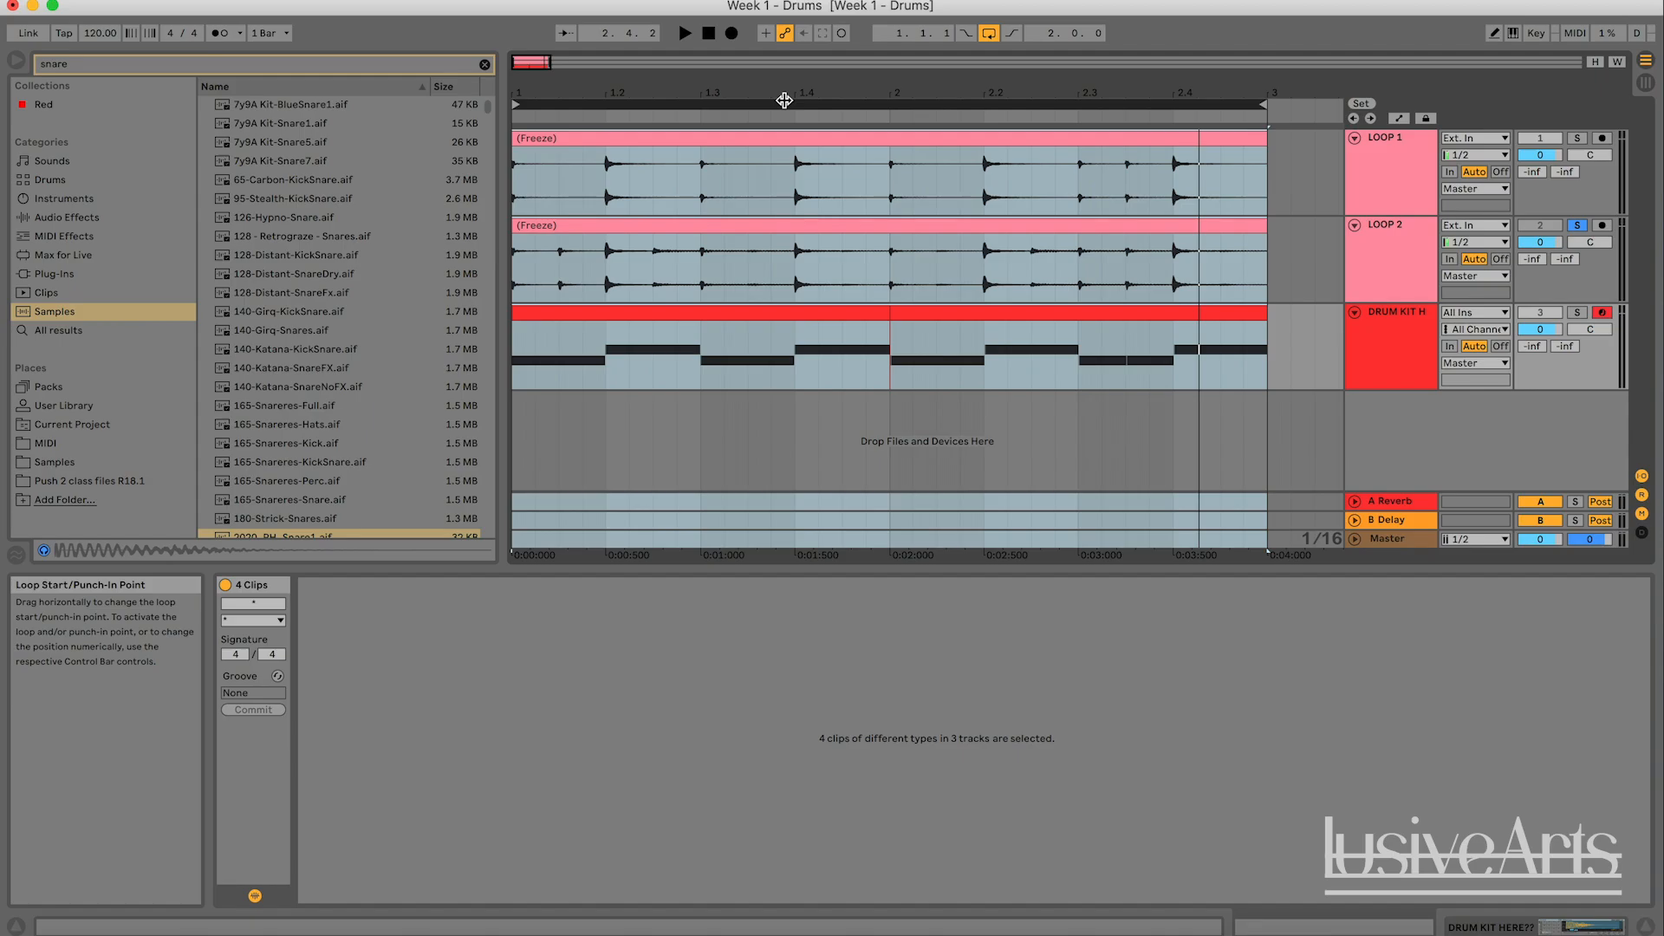
pyautogui.press('space')
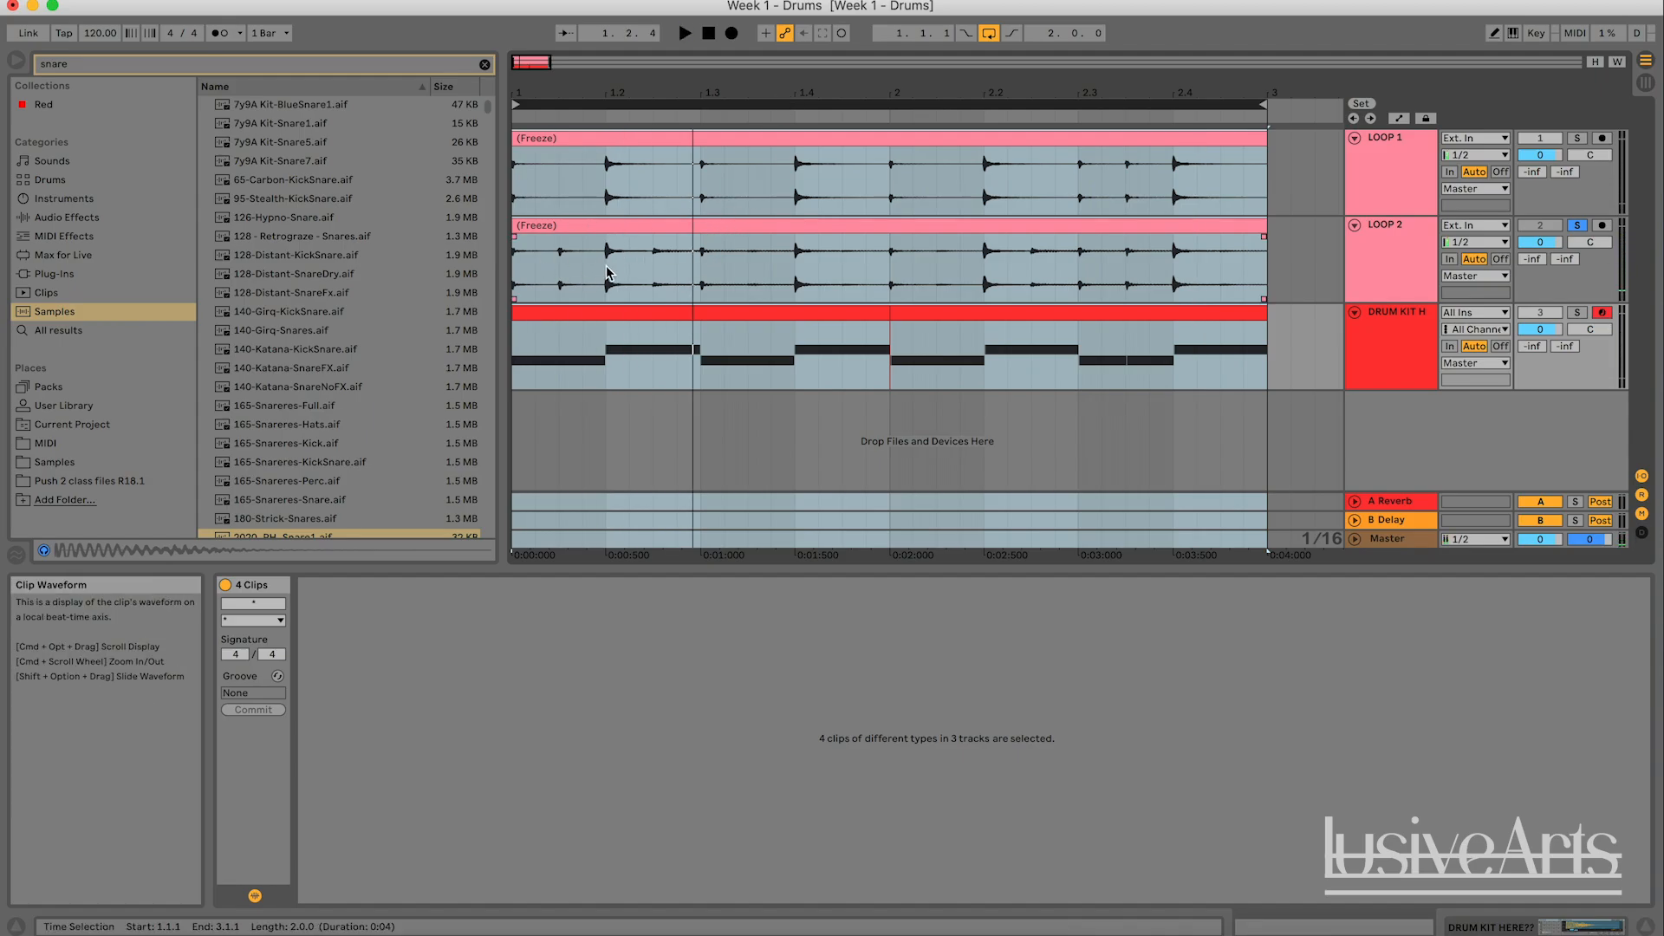
# - Stop playback, duplicate the drum kit track with its pattern, and turn off the solo on LOOP 2
pyautogui.press('space')
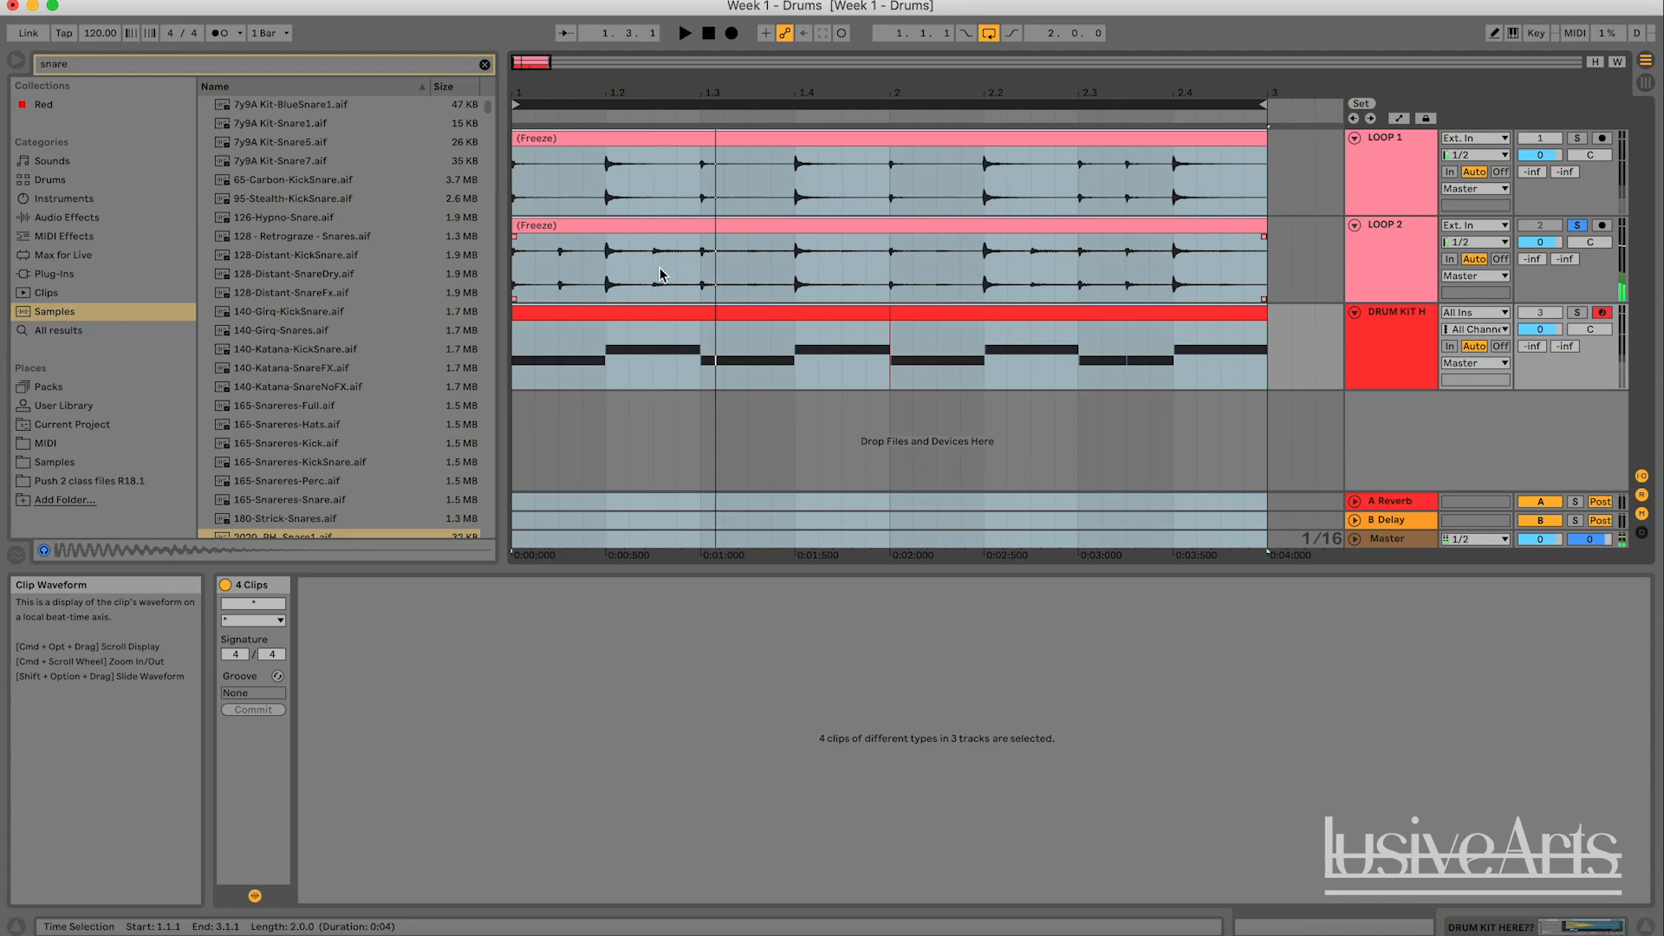
pyautogui.click(1314, 346)
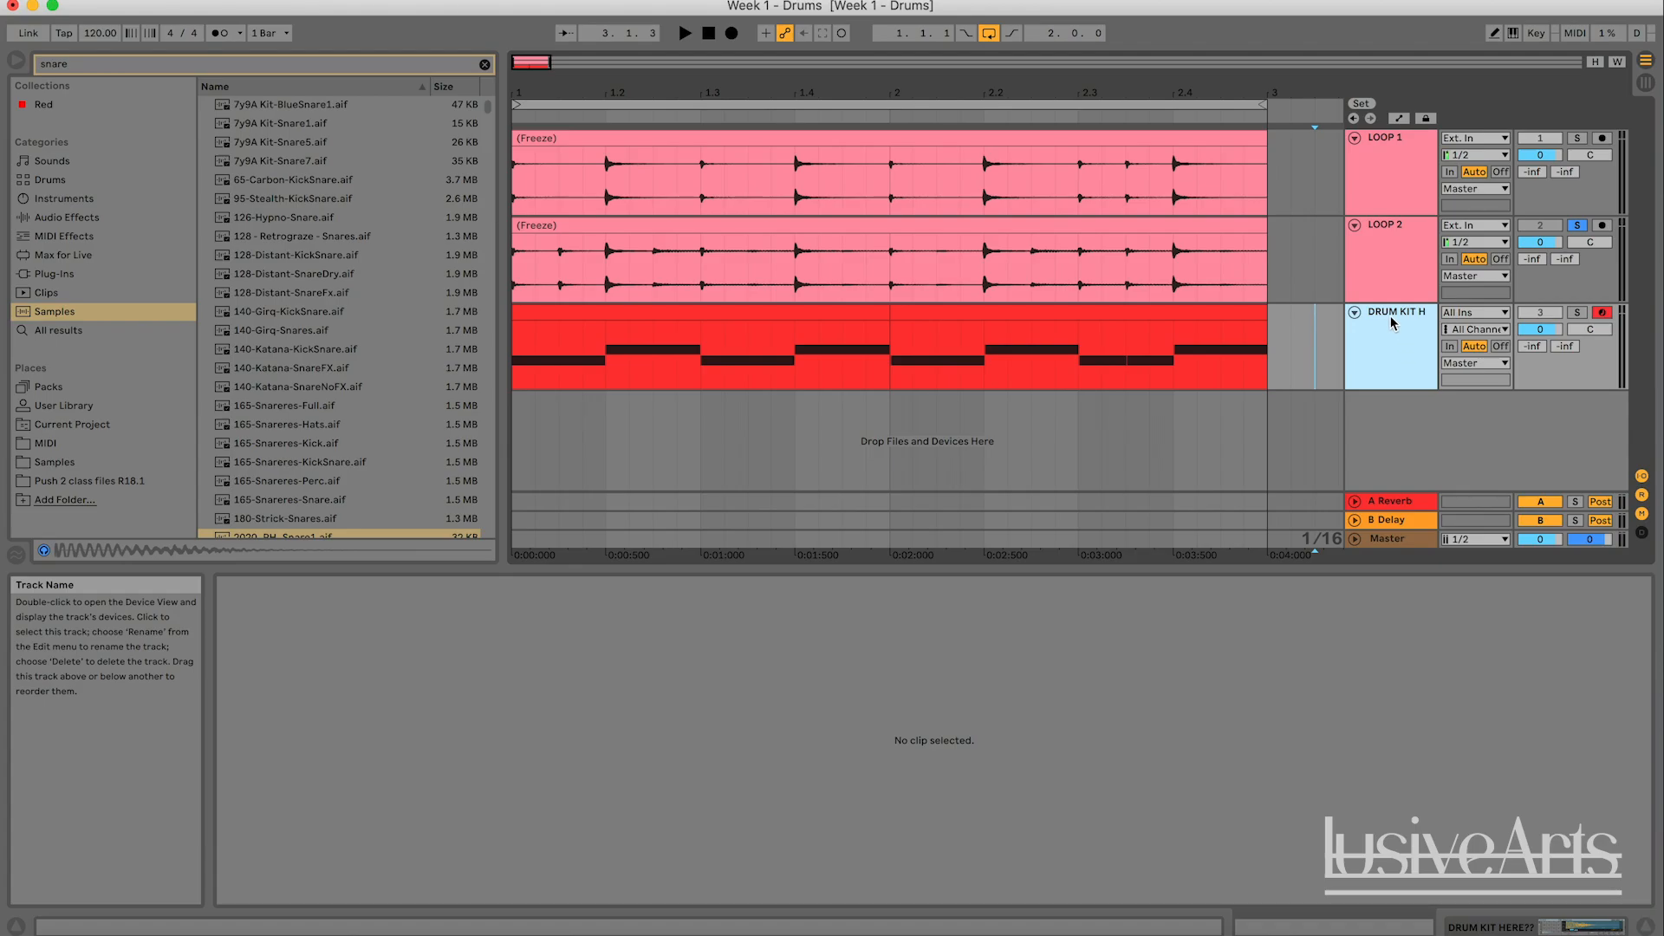
pyautogui.press('super+d')
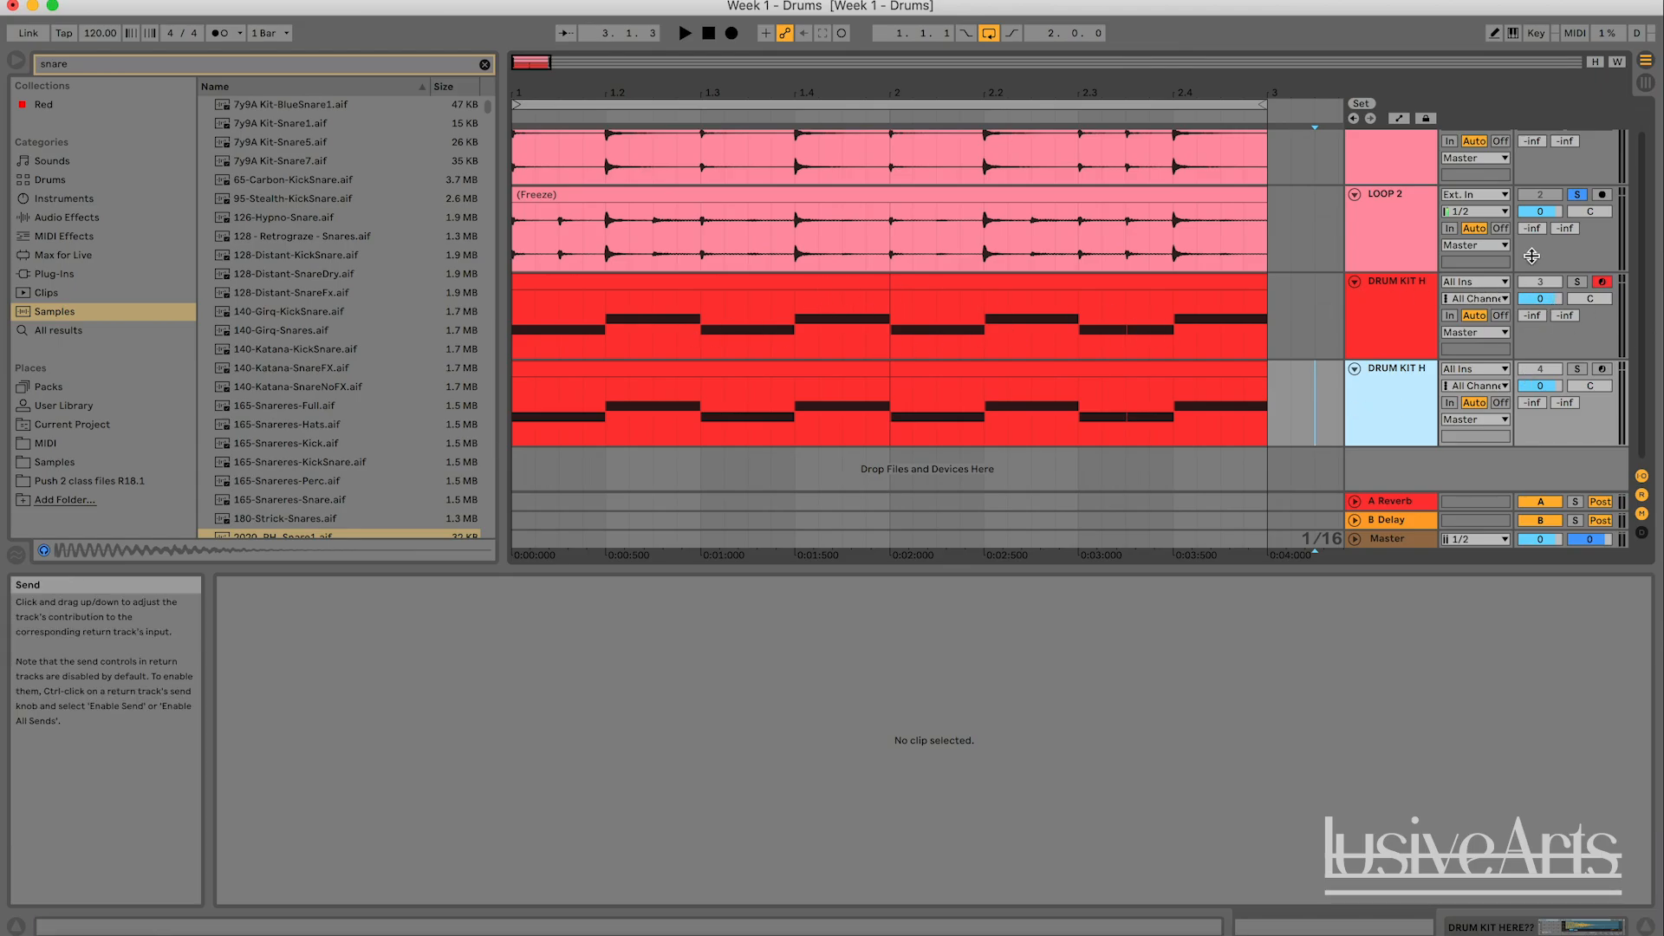
pyautogui.click(1576, 194)
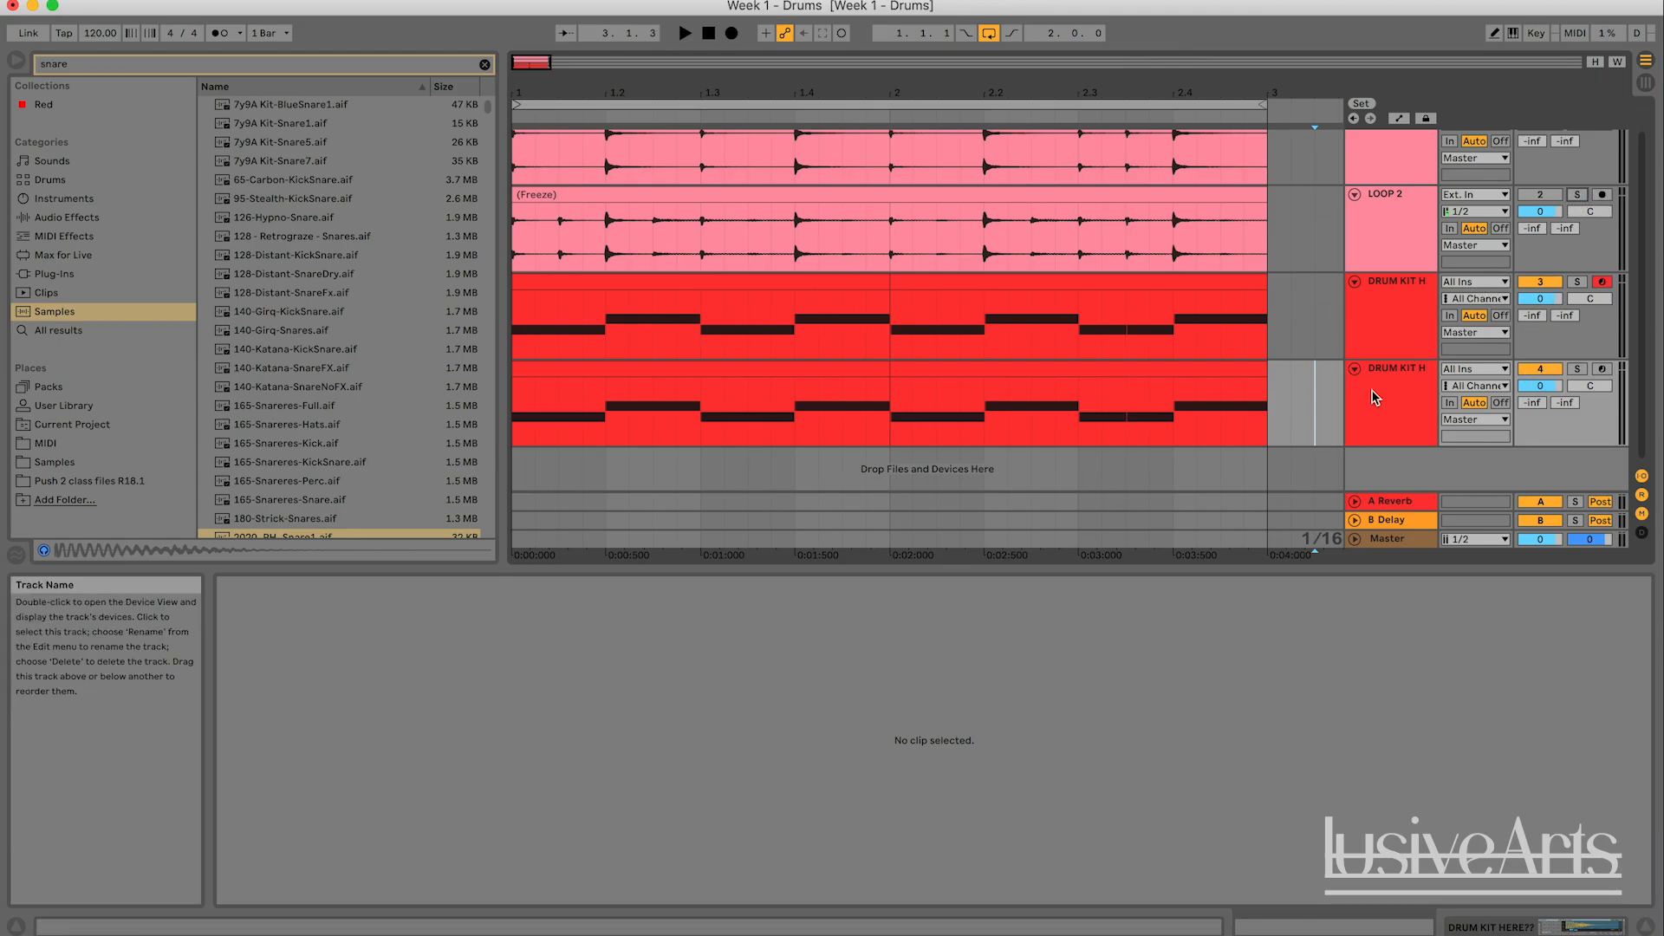
pyautogui.scroll(1, 724, 373)
pyautogui.scroll(-1, 725, 373)
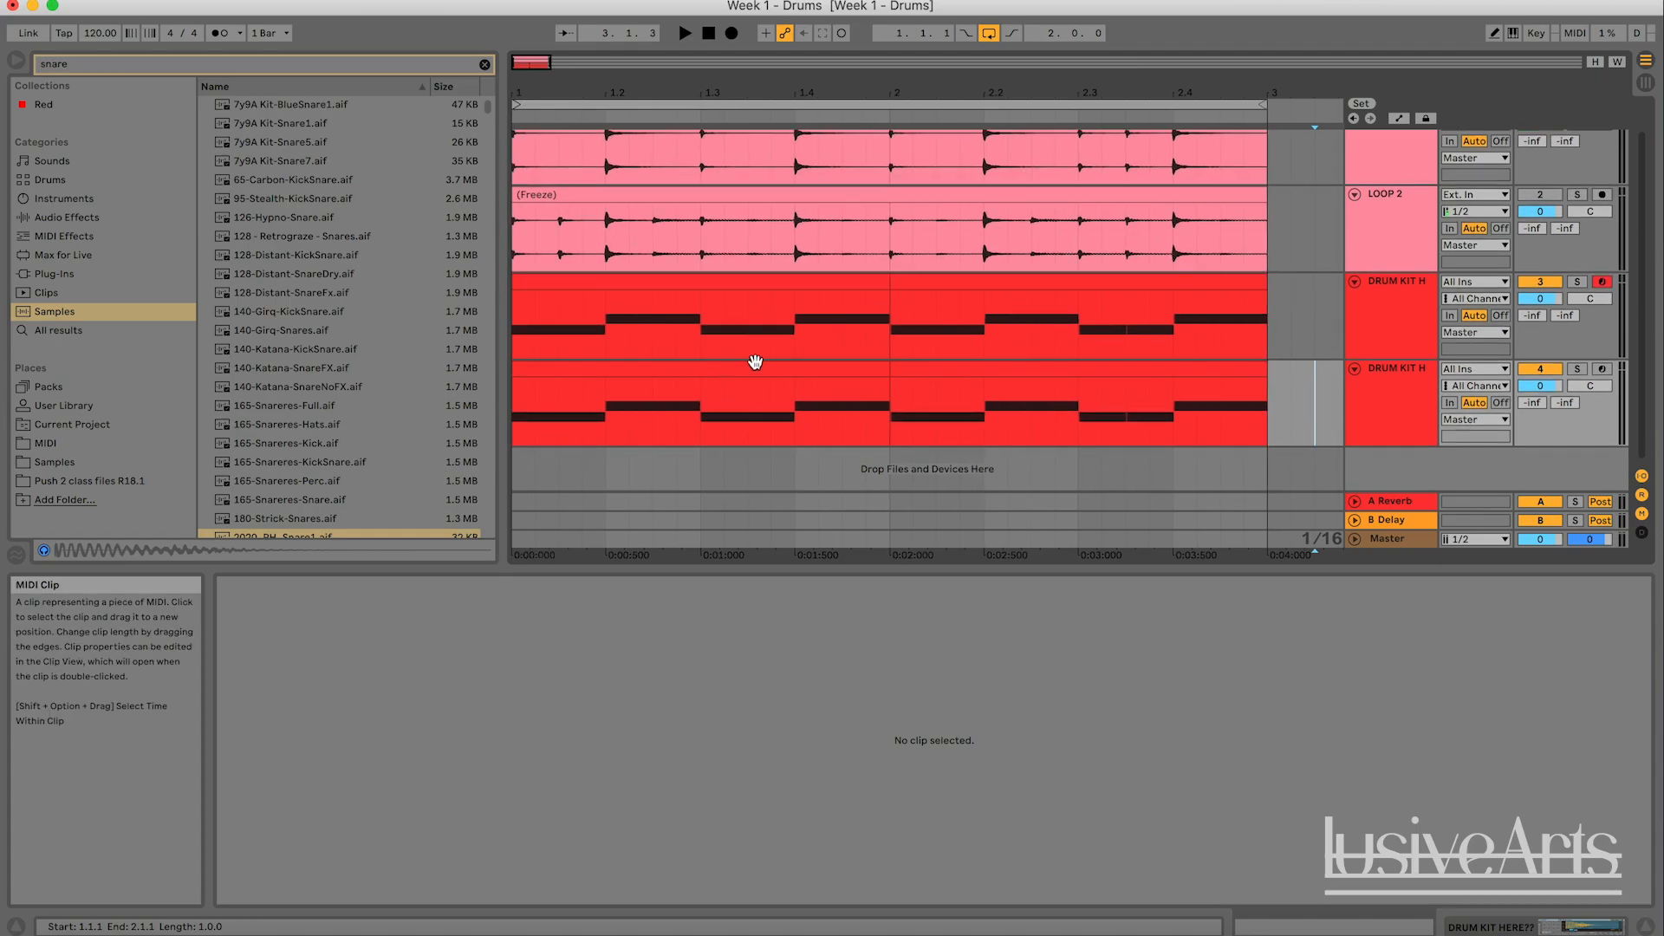
# - Activate the LOOP 2 track, mute the duplicated drum kit track, and briefly play the arrangement from the LOOP 2 clip's start
pyautogui.click(620, 196)
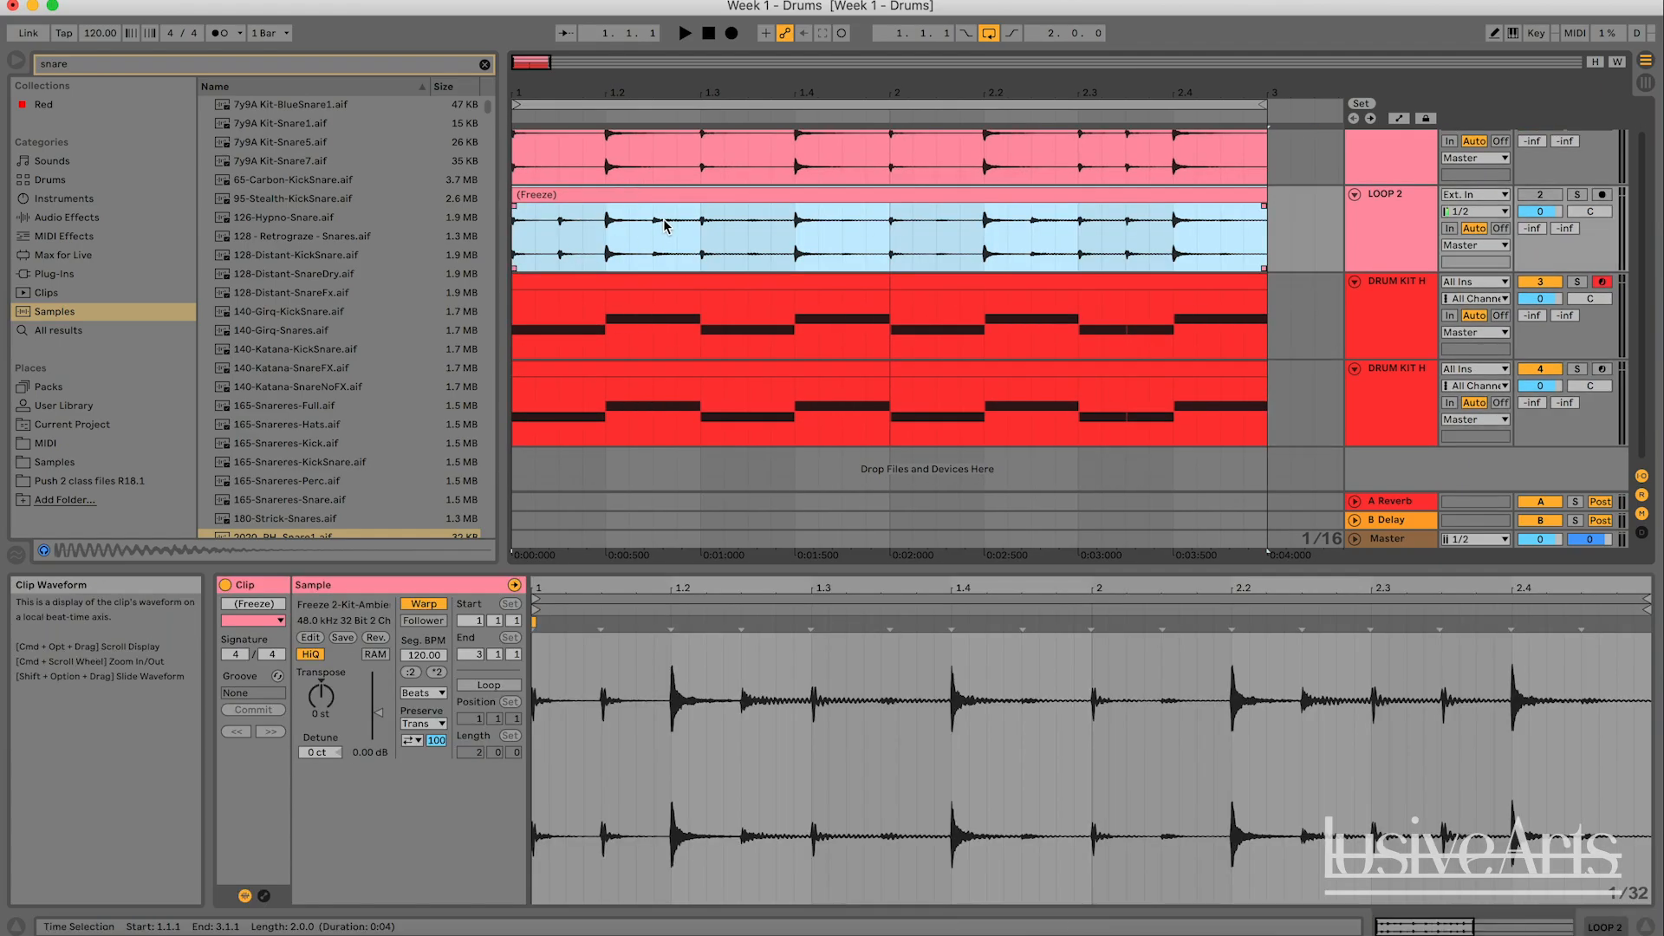
pyautogui.click(1540, 194)
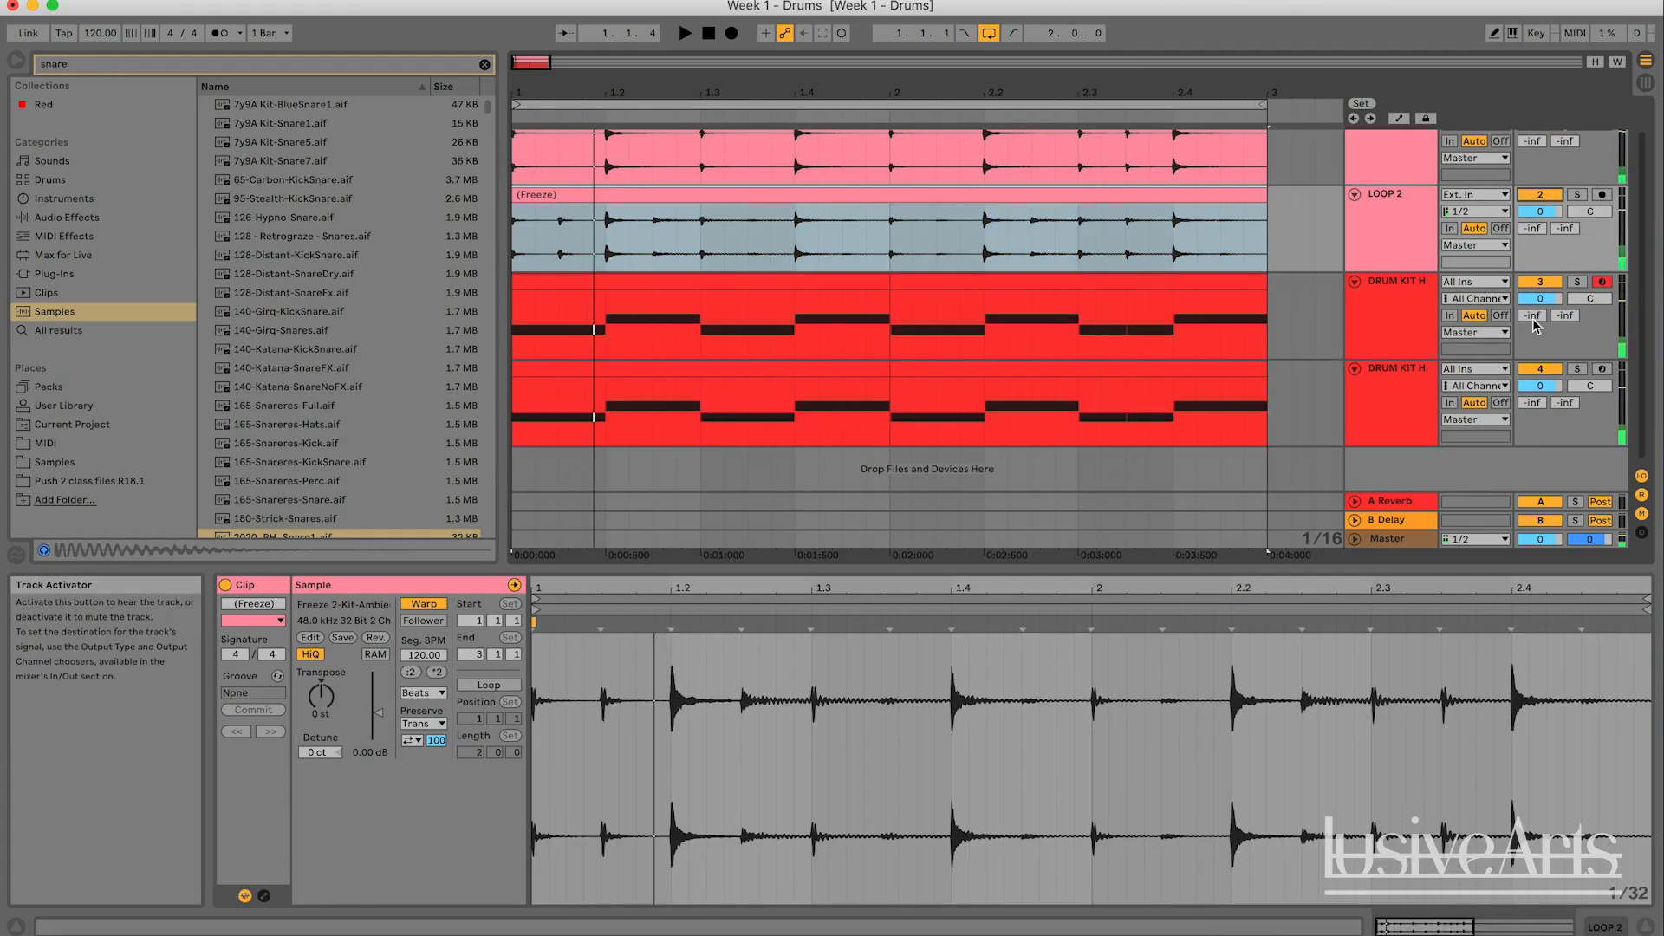
pyautogui.click(1540, 370)
pyautogui.press('space')
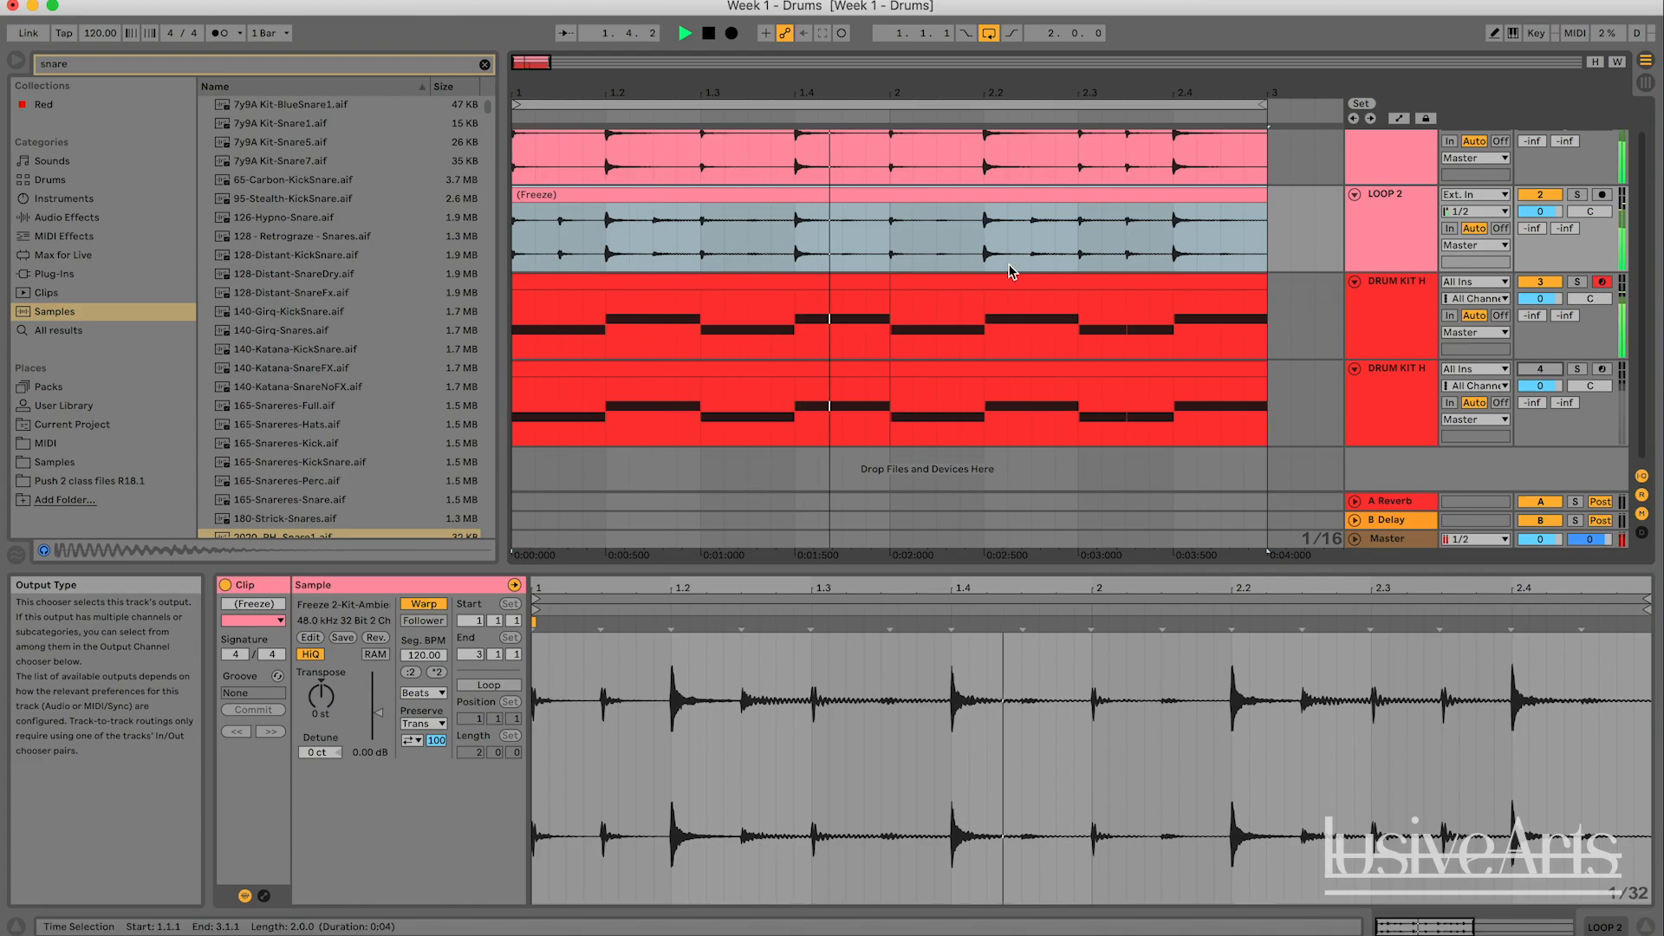
pyautogui.press('space')
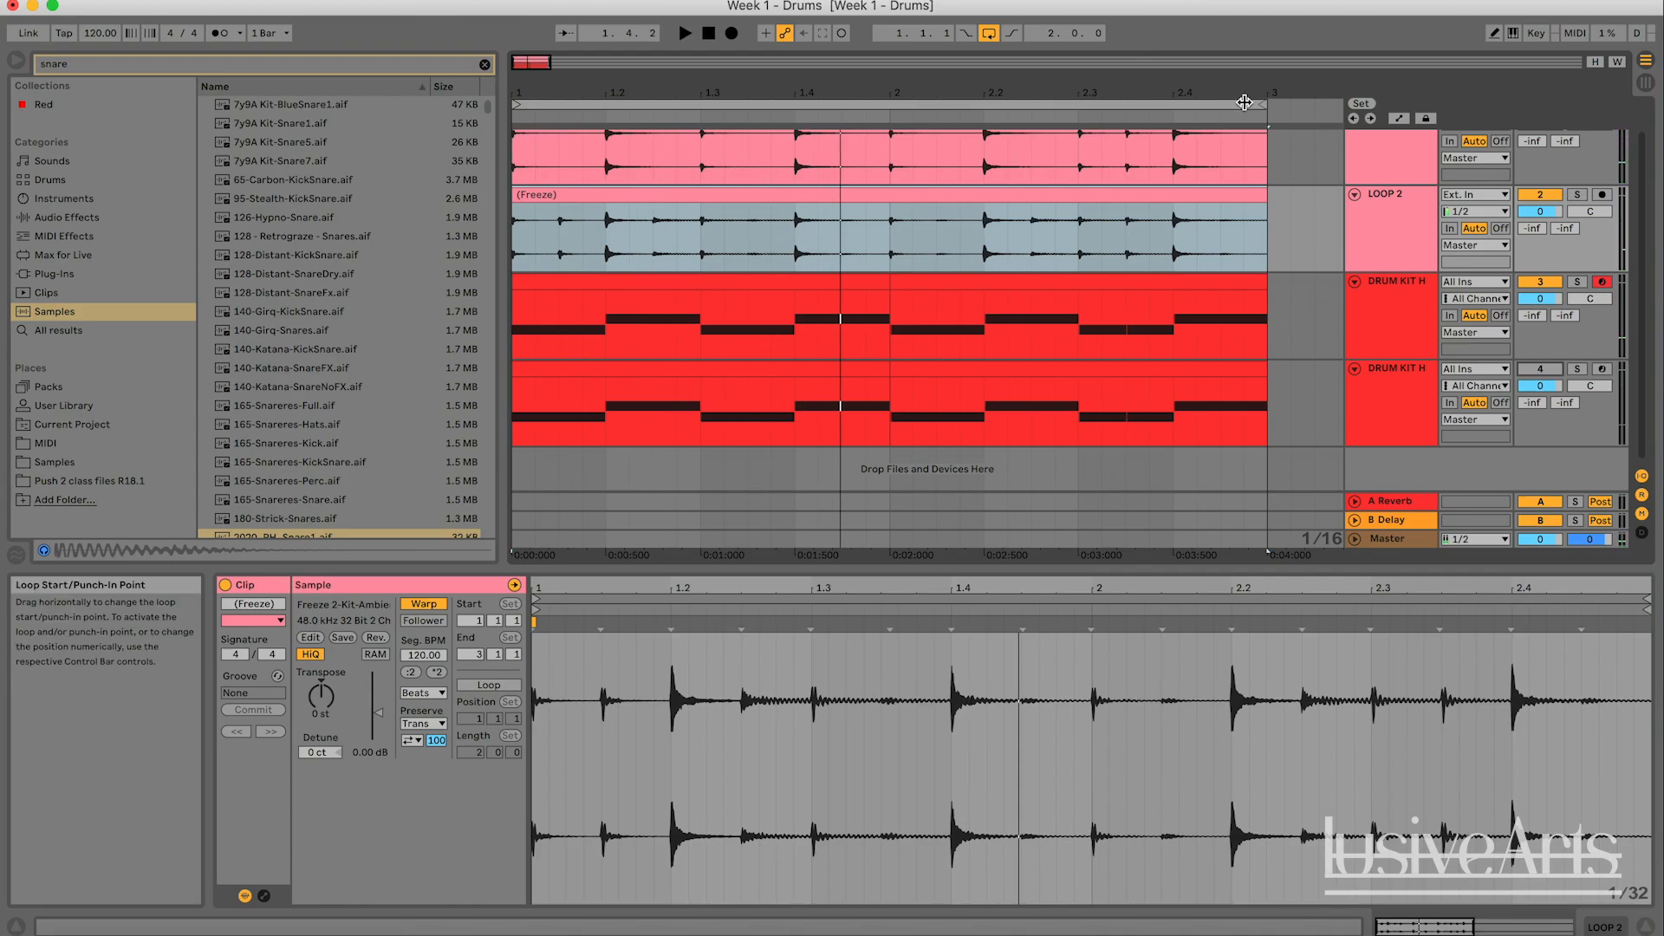
# - Shorten the arrangement loop to the first bar only and briefly play that range
pyautogui.moveTo(1258, 105); pyautogui.dragTo(895, 97)
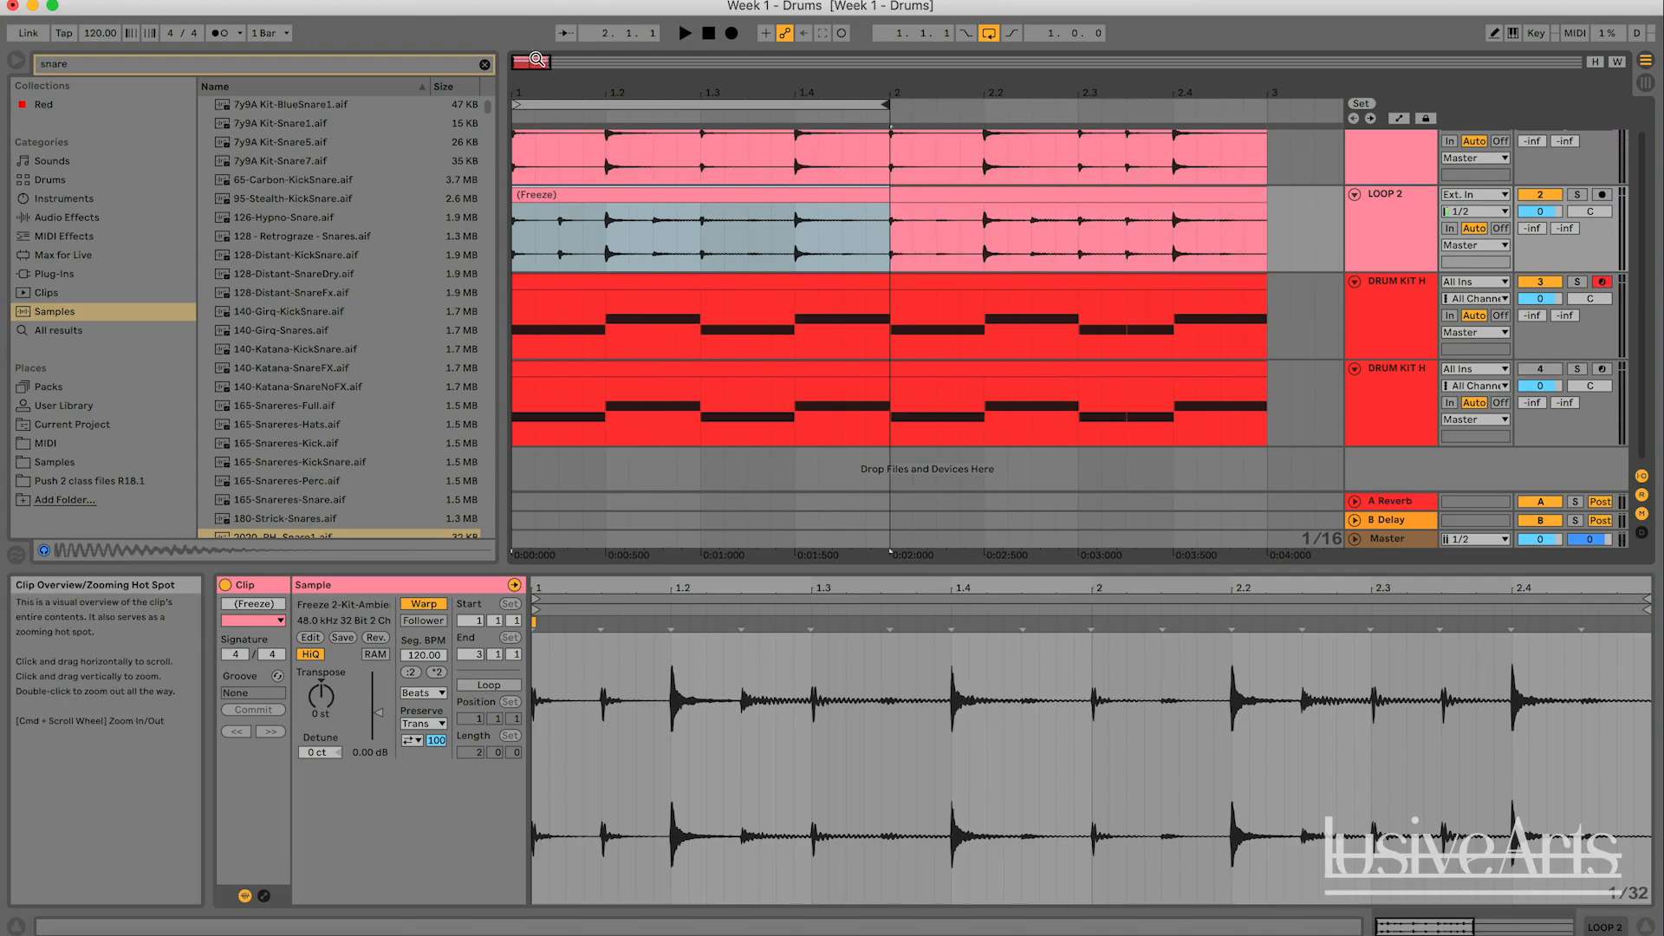
pyautogui.moveTo(534, 62)
pyautogui.mouseDown()
pyautogui.moveTo(534, 80)
pyautogui.moveTo(553, 62)
pyautogui.mouseUp()
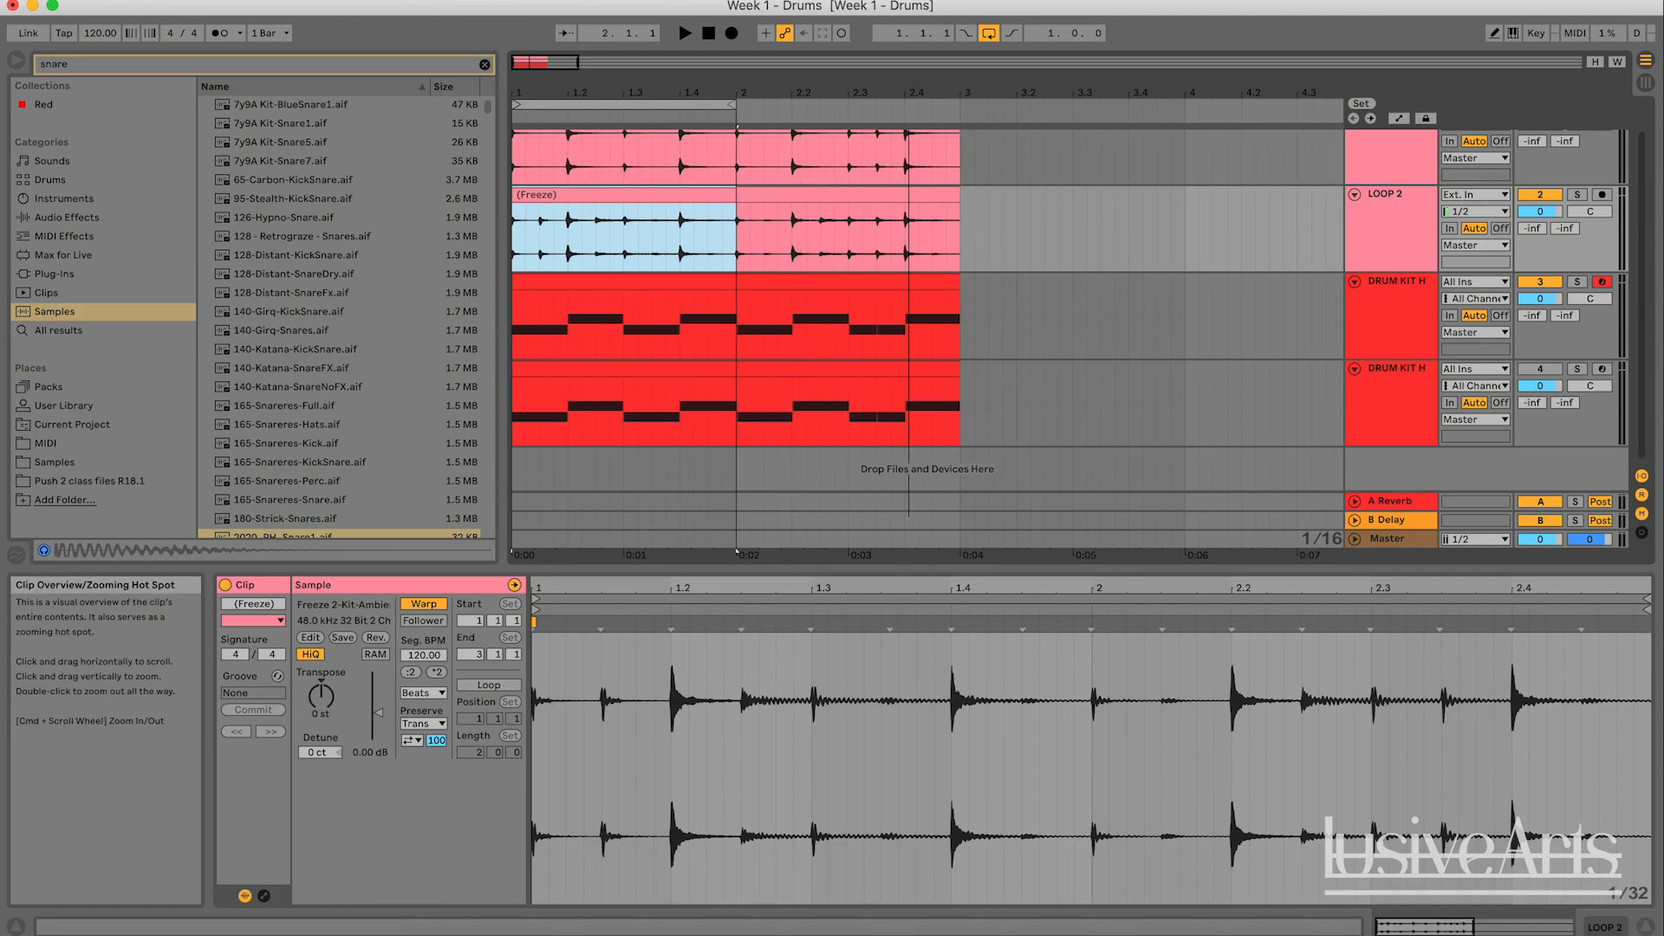
pyautogui.moveTo(545, 64)
pyautogui.mouseDown()
pyautogui.moveTo(543, 86)
pyautogui.moveTo(544, 53)
pyautogui.moveTo(548, 70)
pyautogui.moveTo(522, 63)
pyautogui.mouseUp()
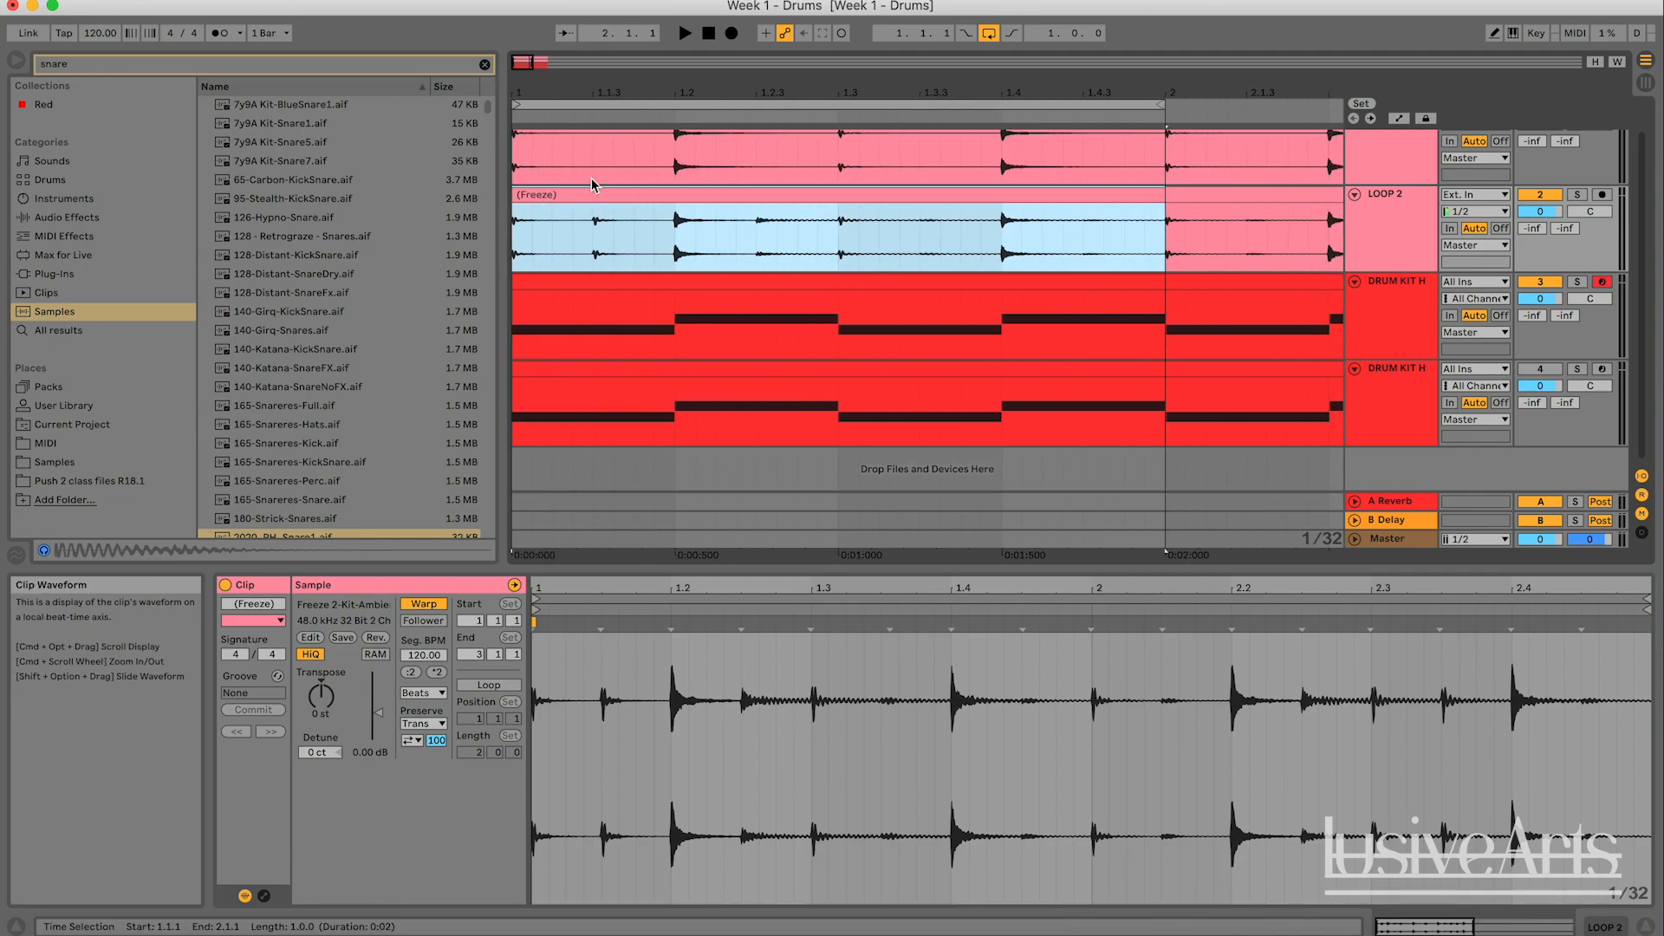
pyautogui.click(741, 111)
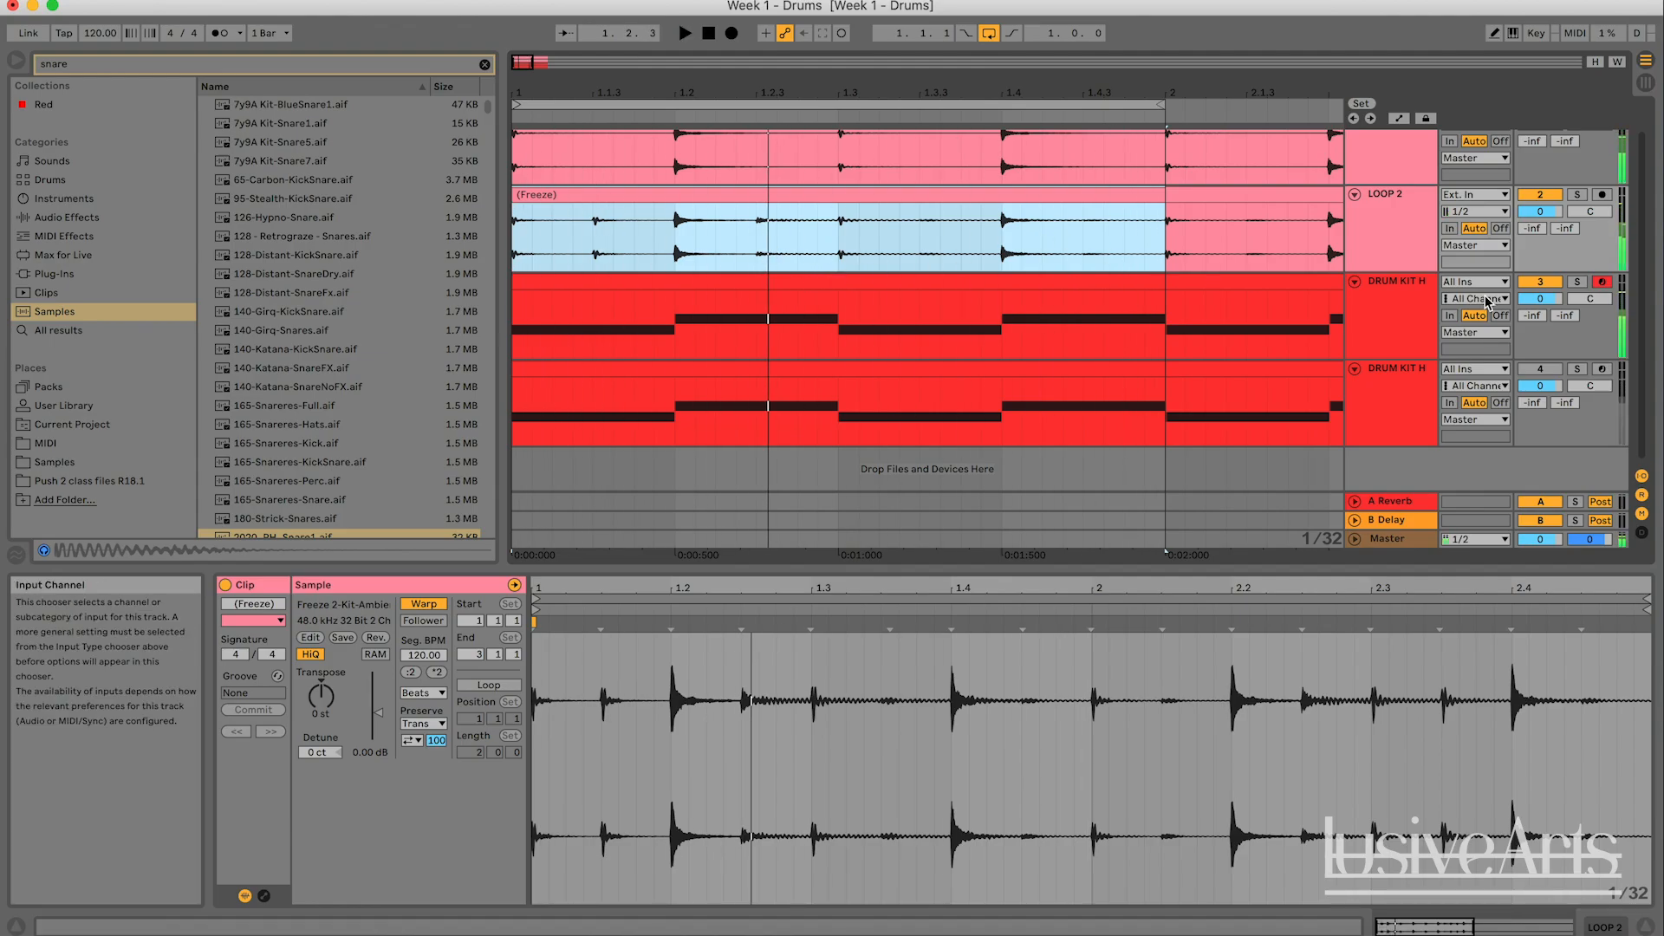
pyautogui.press('space')
# - Mute LOOP 1 and the original drum kit track, and play LOOP 2 alone through the one-bar loop
pyautogui.scroll(1, 1510, 308)
pyautogui.scroll(1, 1510, 308)
pyautogui.click(1540, 312)
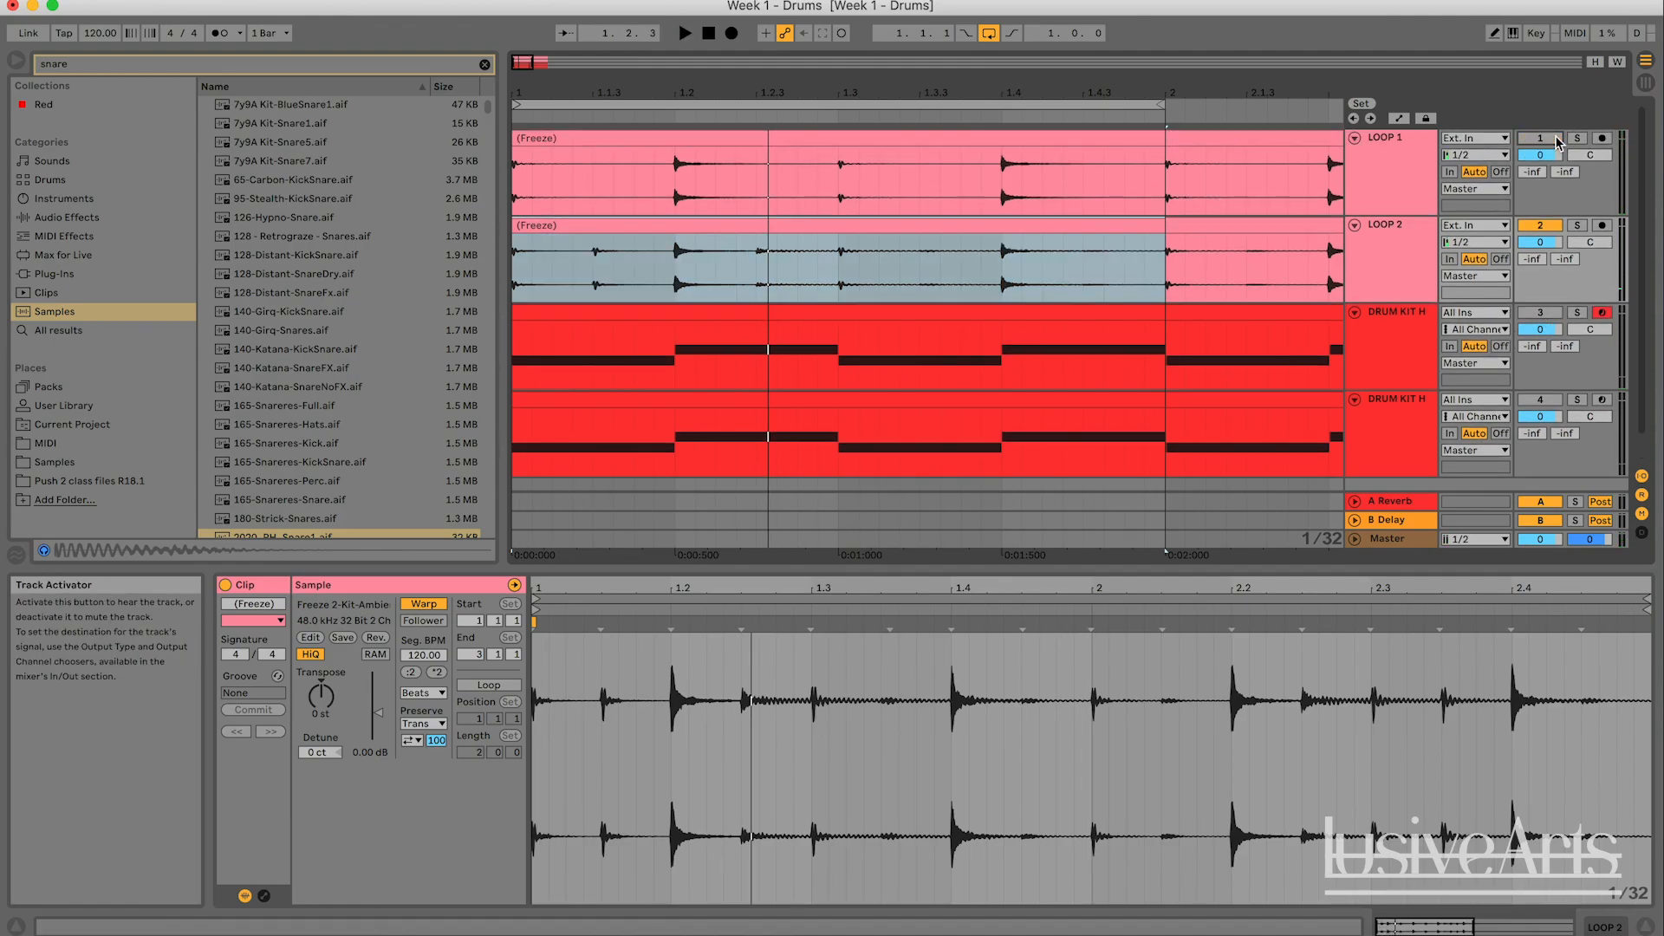
pyautogui.scroll(-2, 866, 260)
pyautogui.press('space')
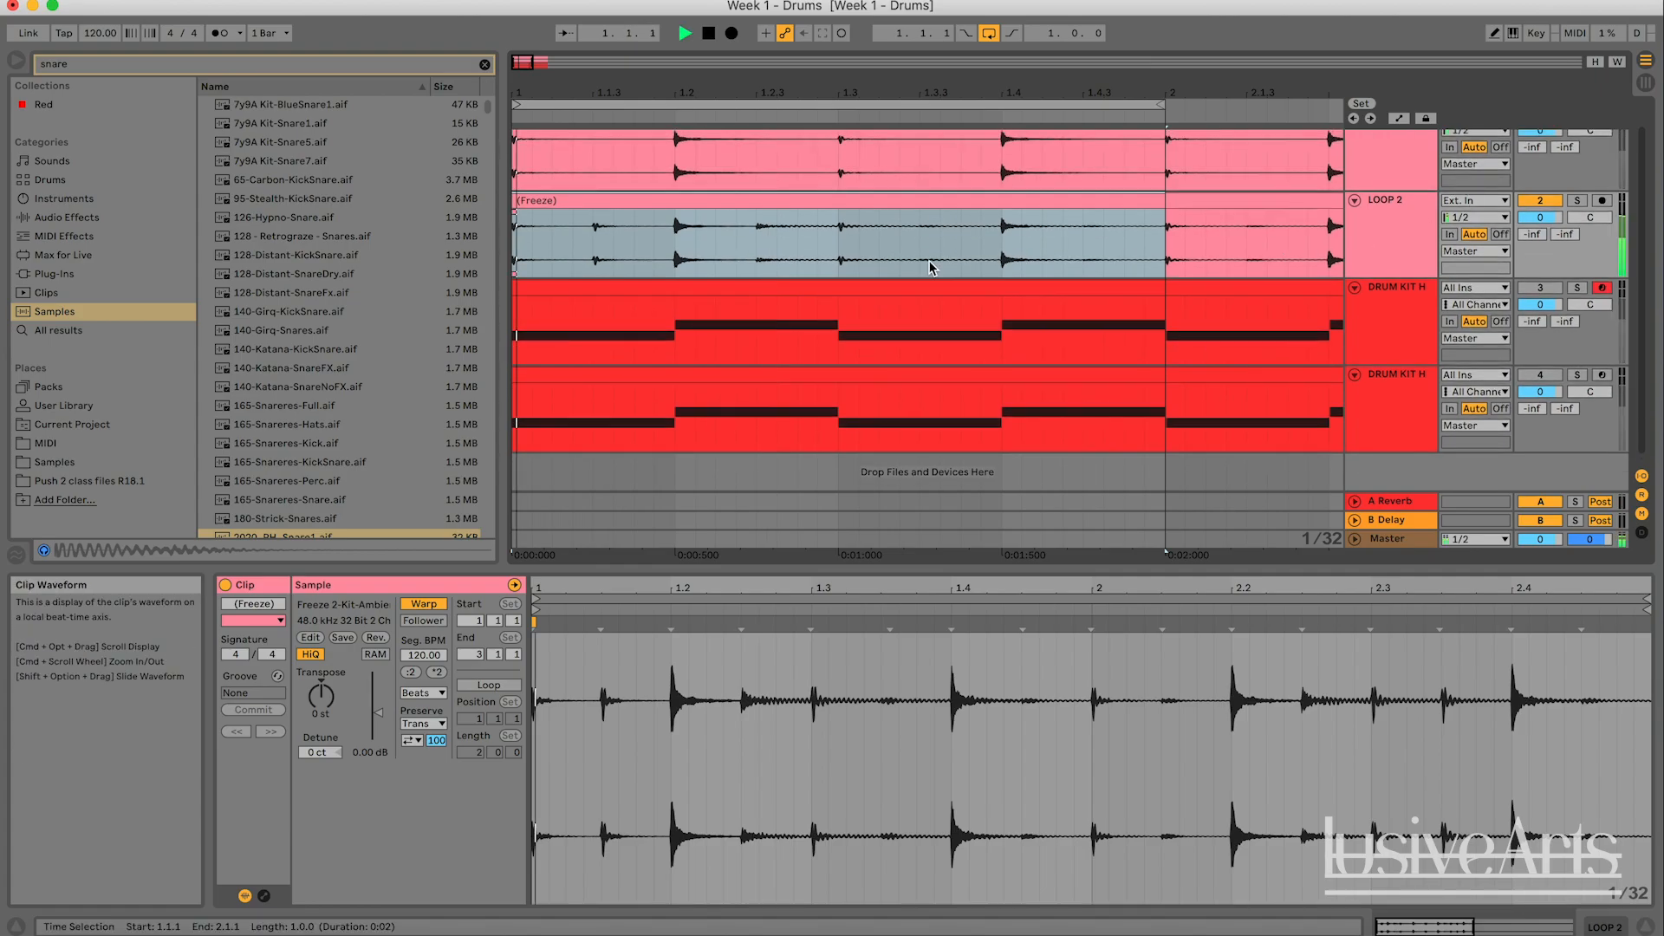
pyautogui.scroll(2, 929, 269)
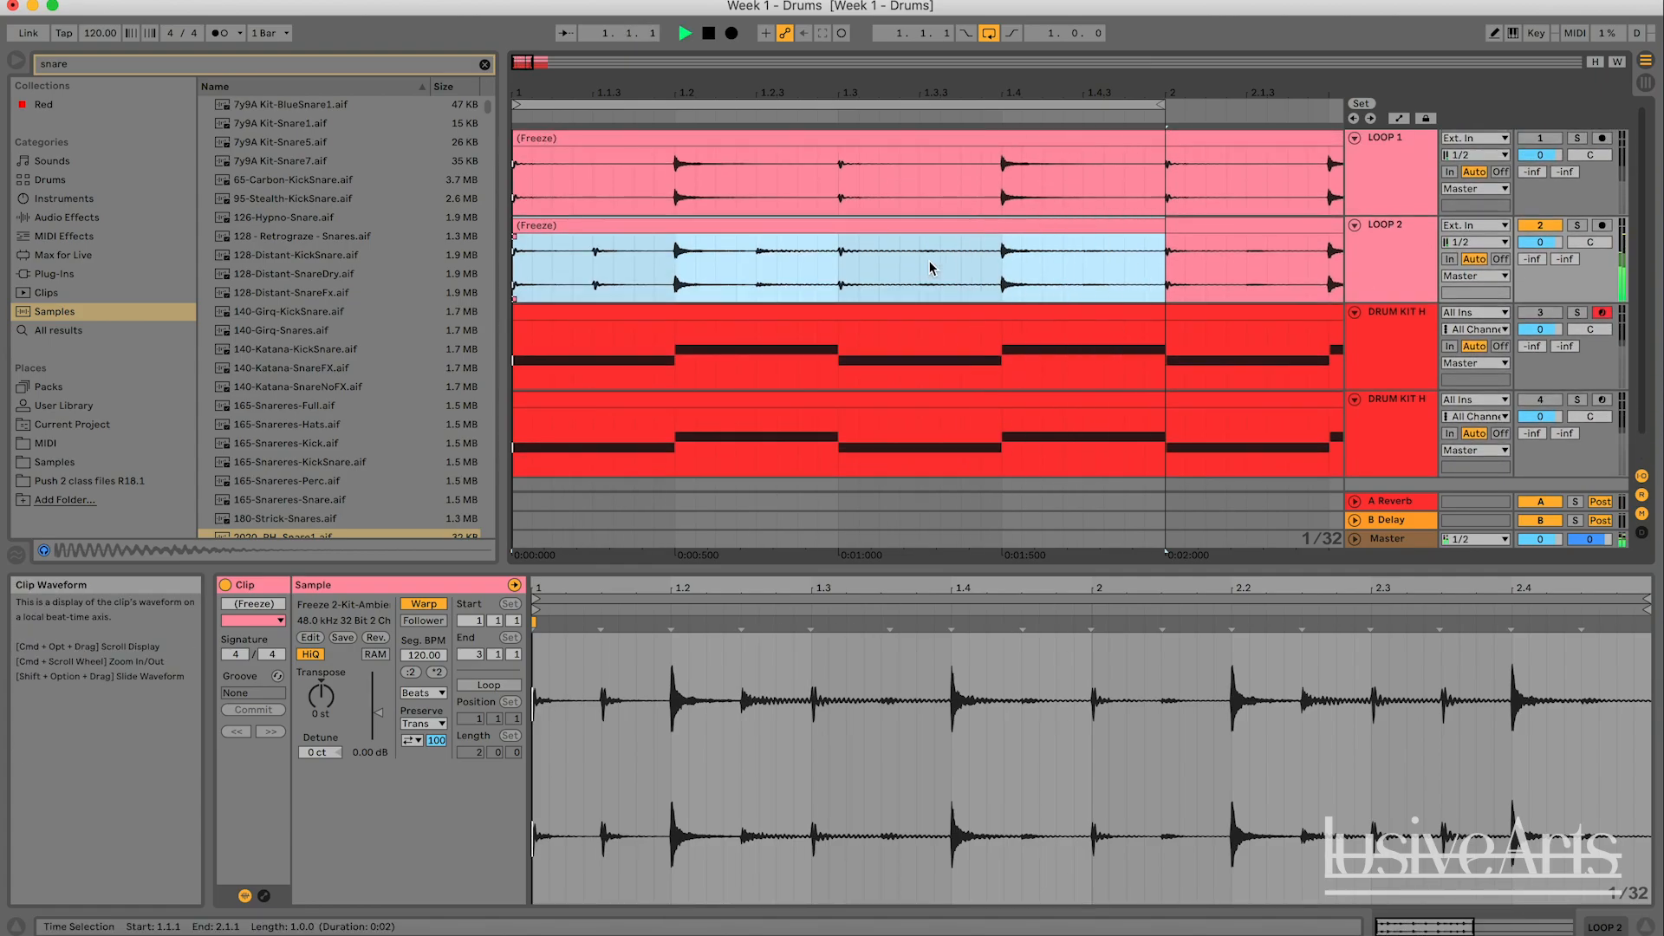
pyautogui.scroll(-2, 929, 269)
pyautogui.hscroll(1, 929, 268)
pyautogui.hscroll(-1, 930, 268)
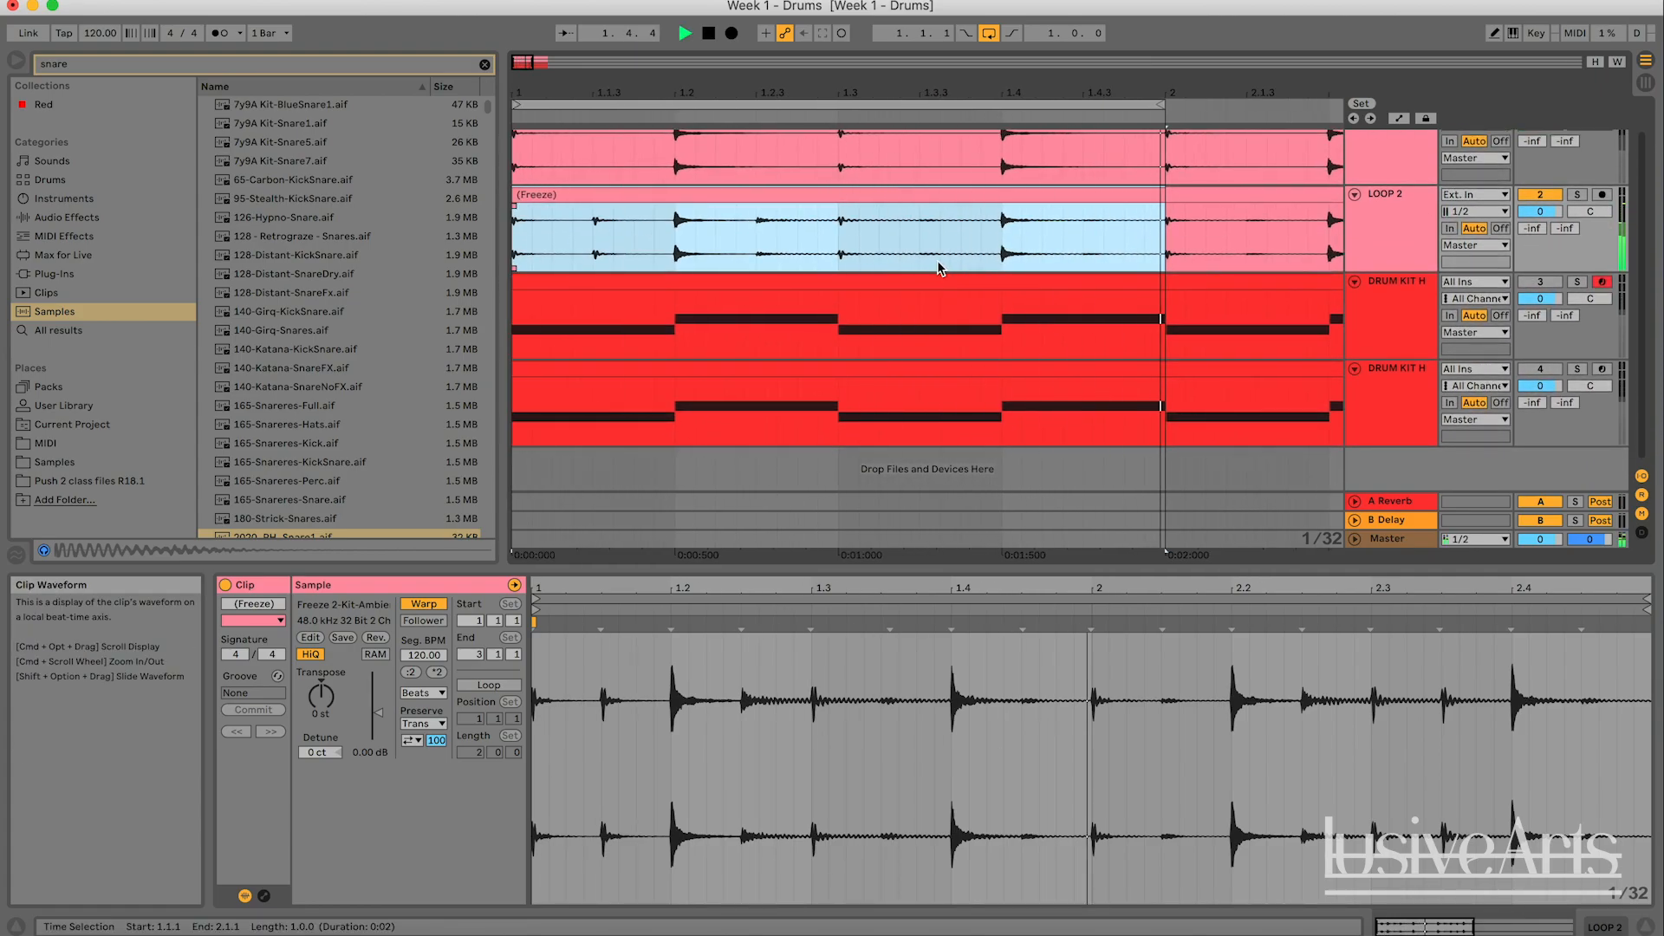
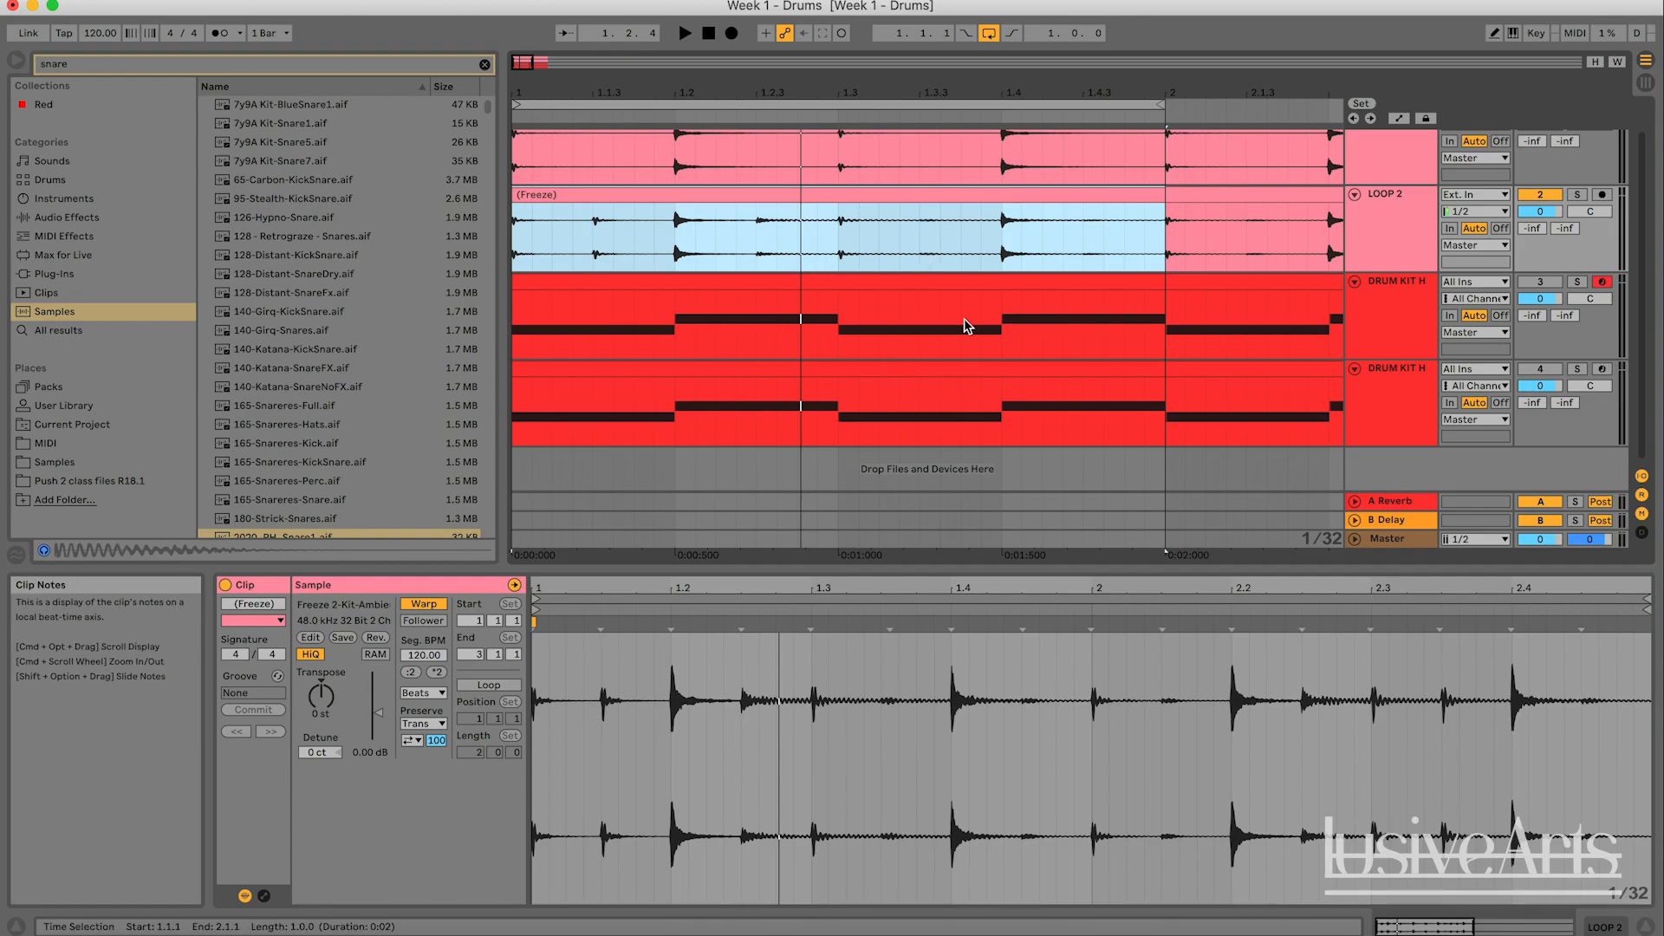
# - Replay LOOP 2 alone through the one-bar loop
pyautogui.press('space')
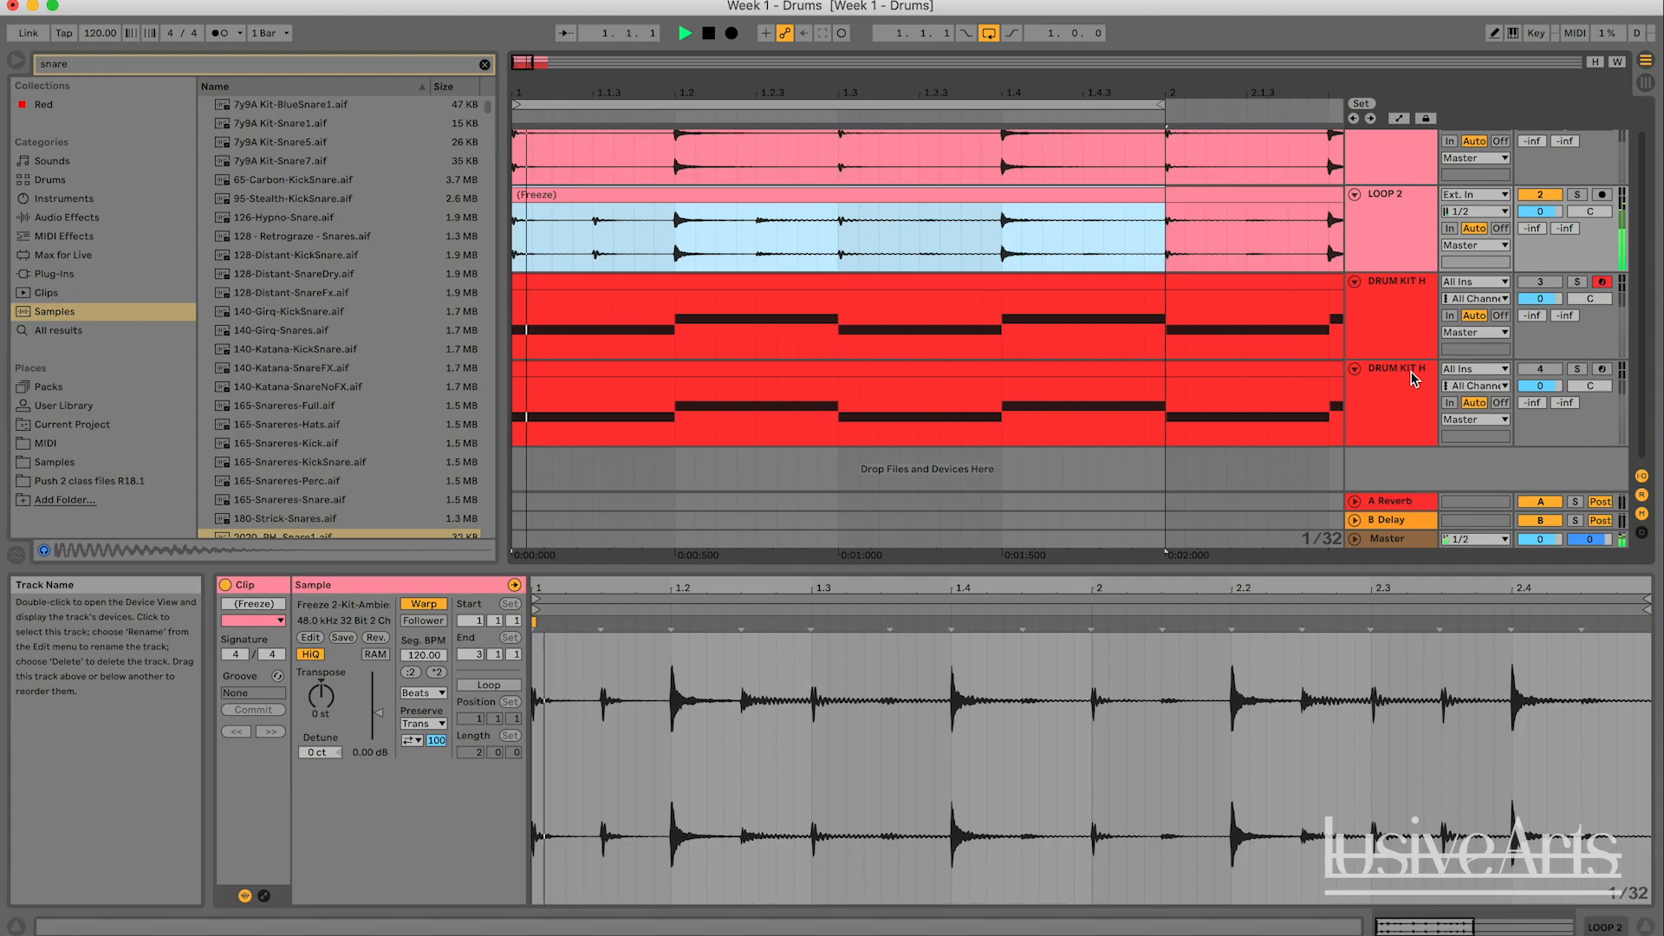
pyautogui.press('space')
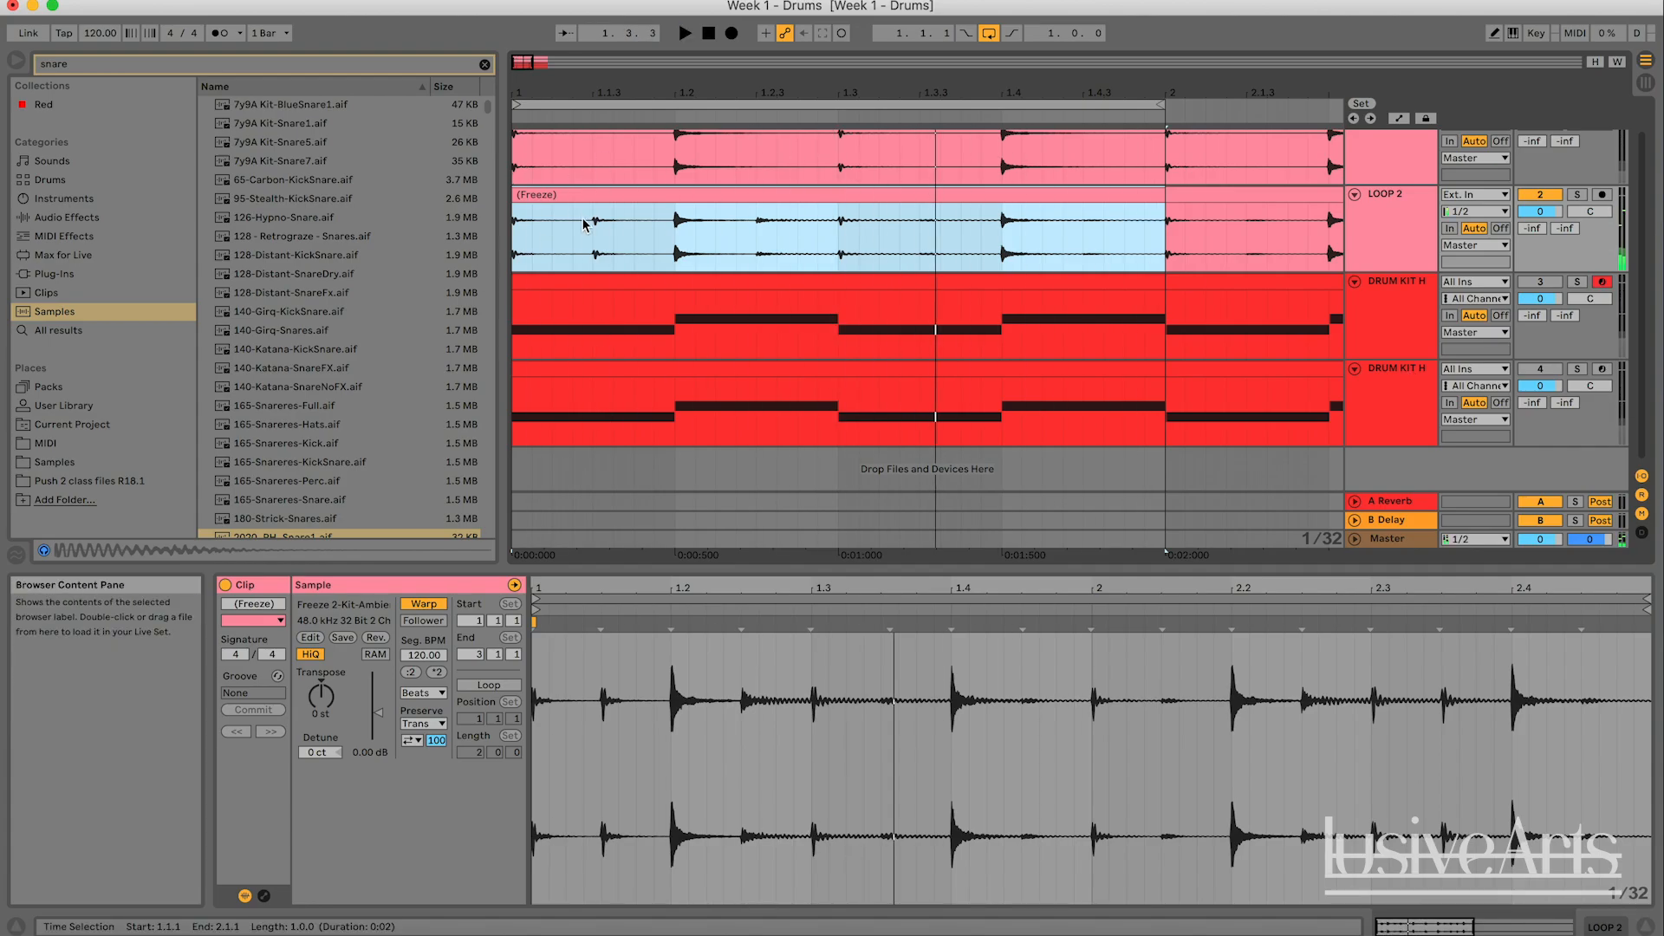
pyautogui.press('space')
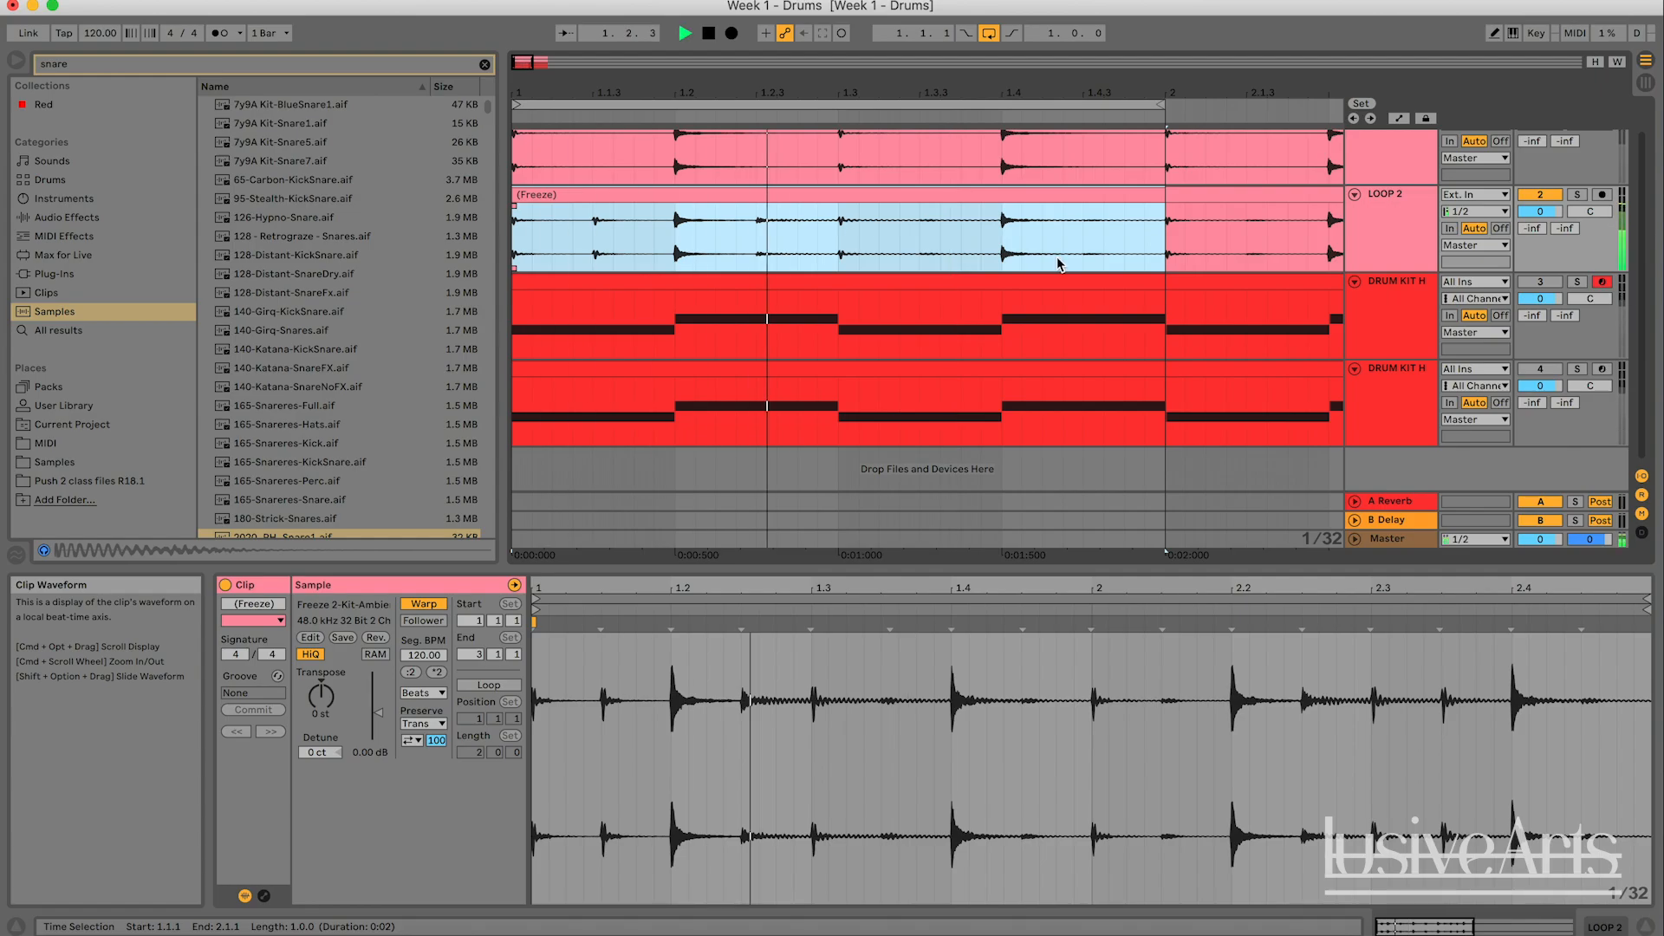
# - In the duplicated kit's clip, set the note grid to 1/8, shorten the first kick to an eighth note, and add another at 1.1.3
pyautogui.click(850, 375)
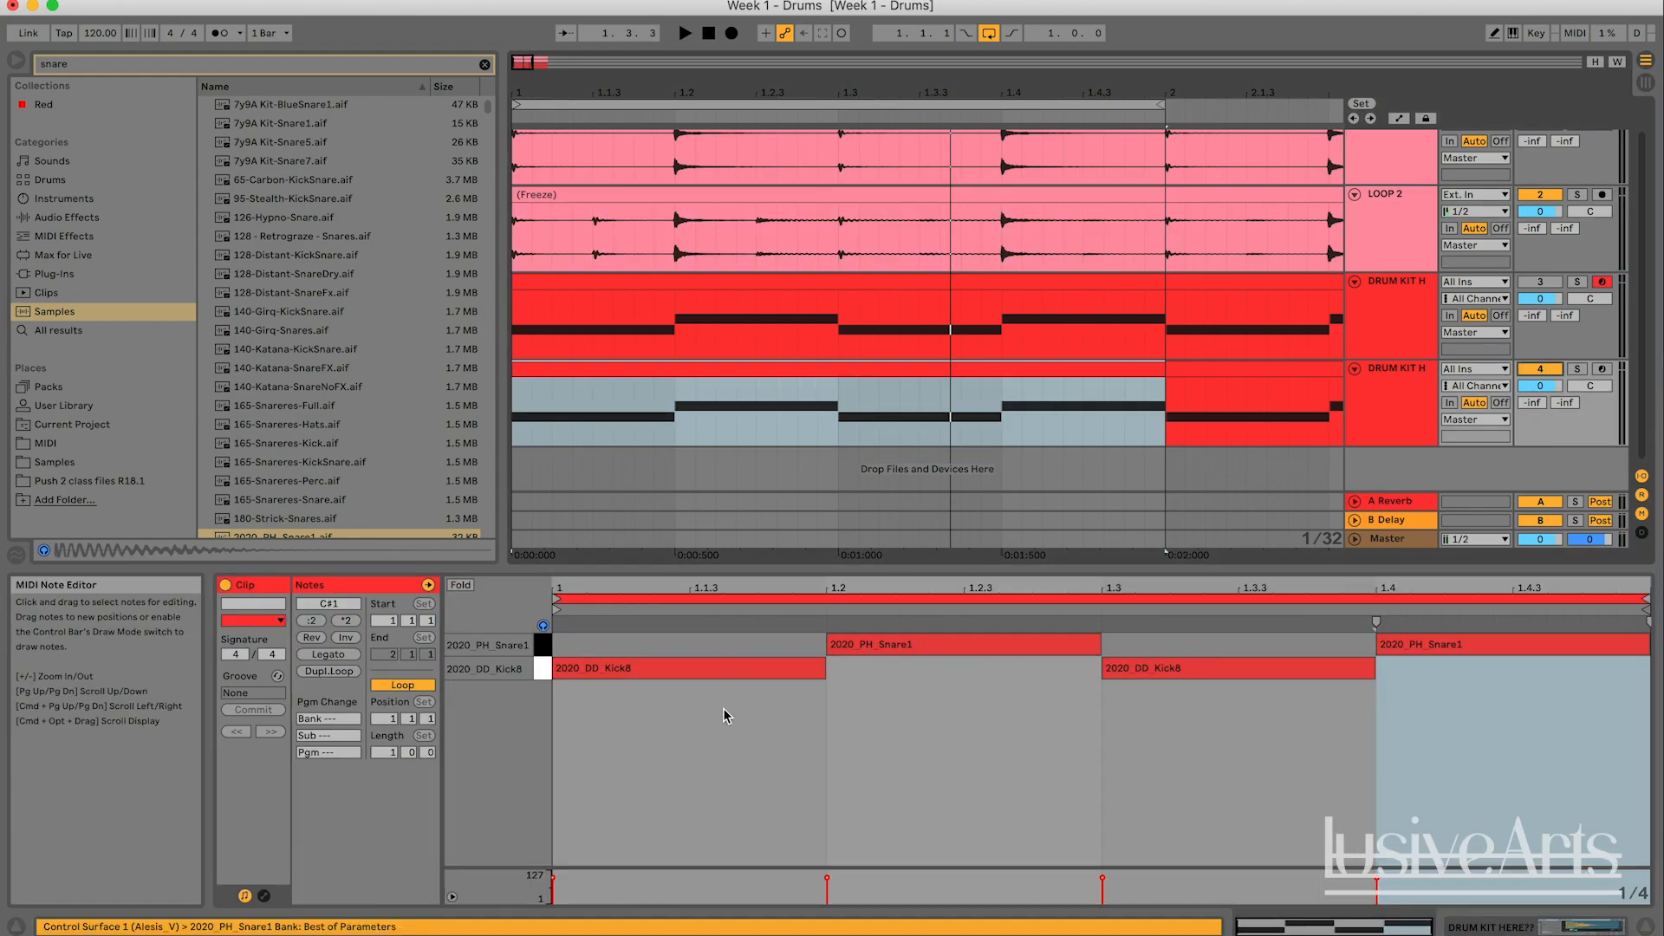
pyautogui.rightClick(755, 719)
pyautogui.click(836, 644)
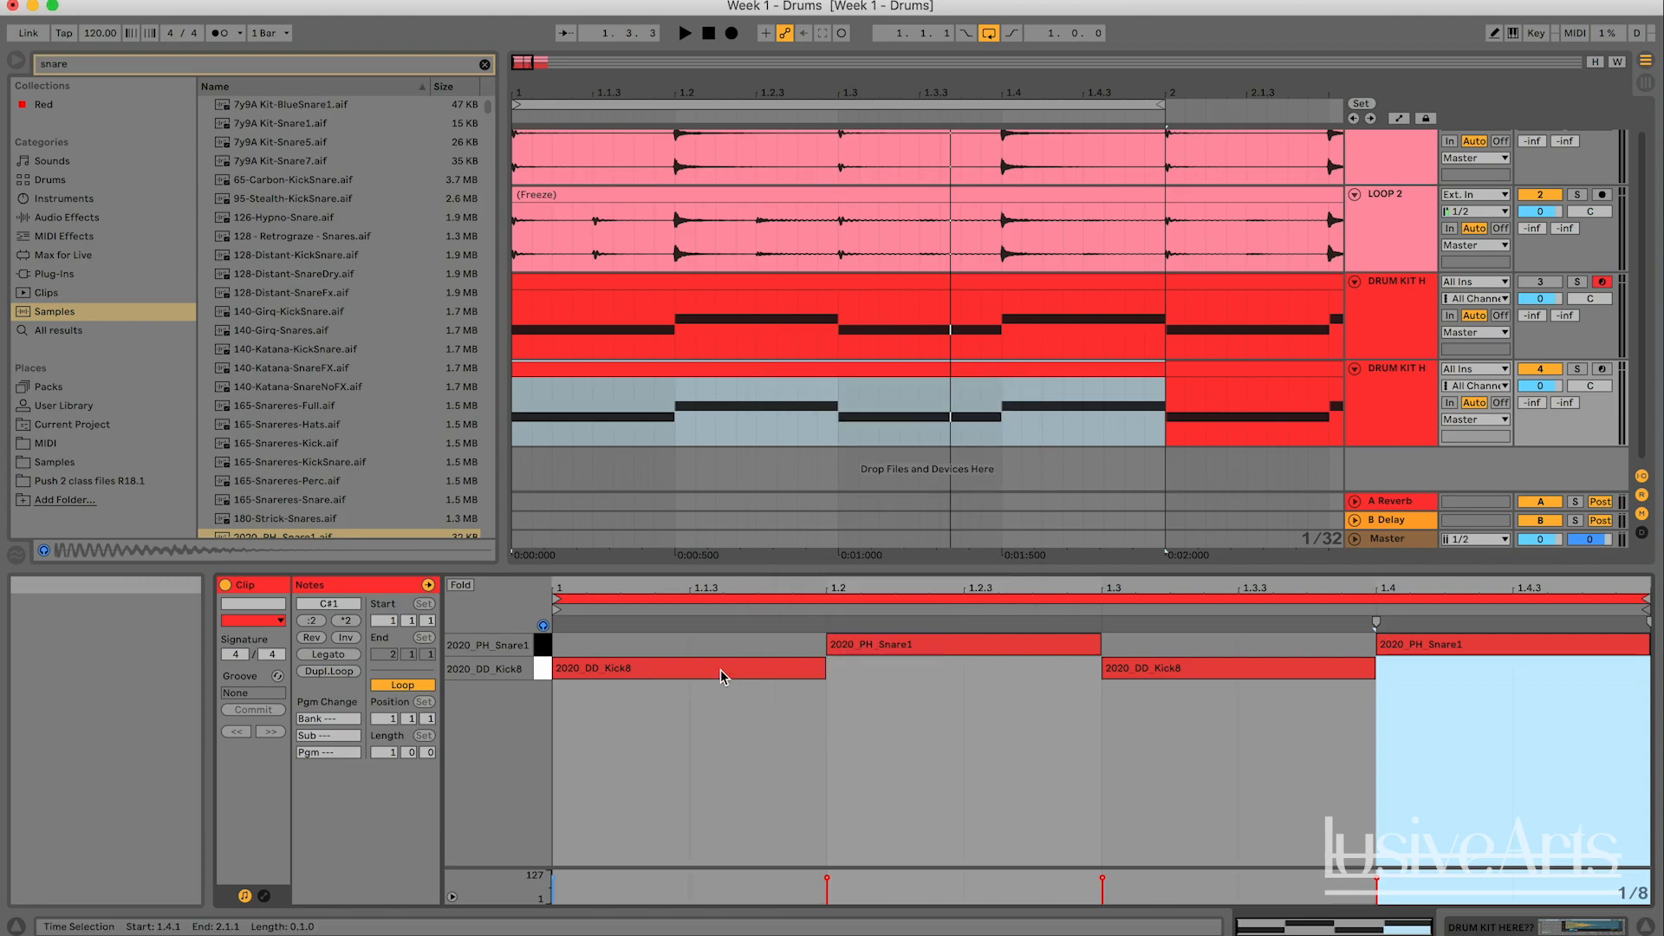
pyautogui.moveTo(825, 673); pyautogui.dragTo(689, 672)
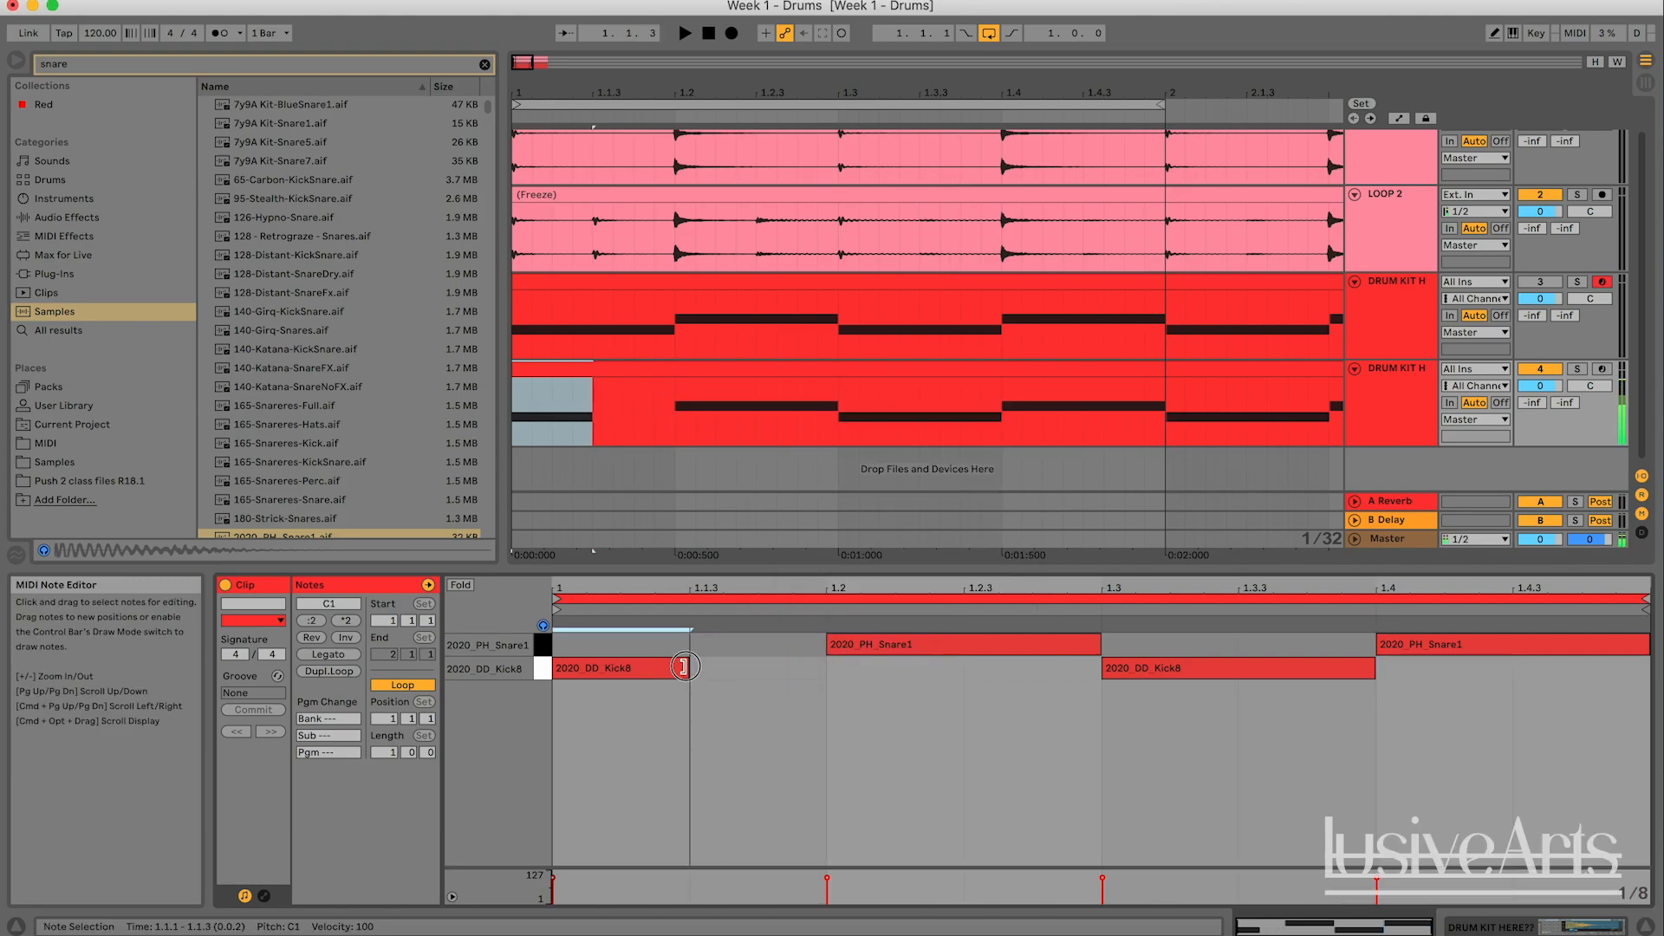
pyautogui.doubleClick(743, 675)
# - Play the edited kit pattern together with LOOP 2 twice to compare them
pyautogui.press('space')
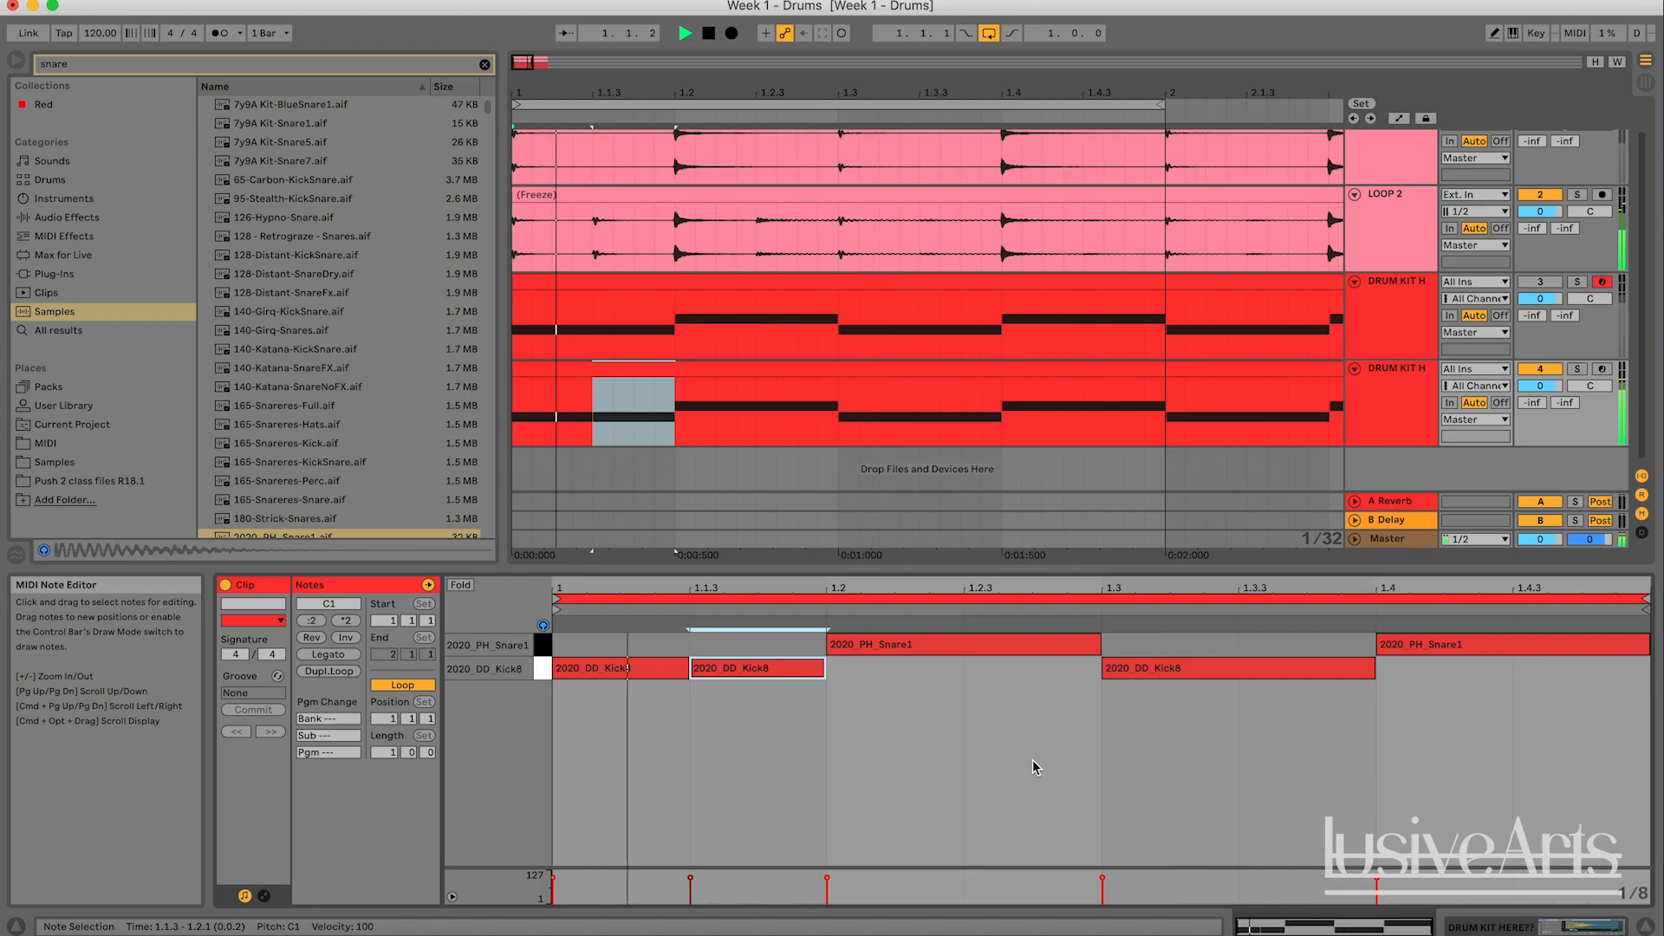
pyautogui.press('space')
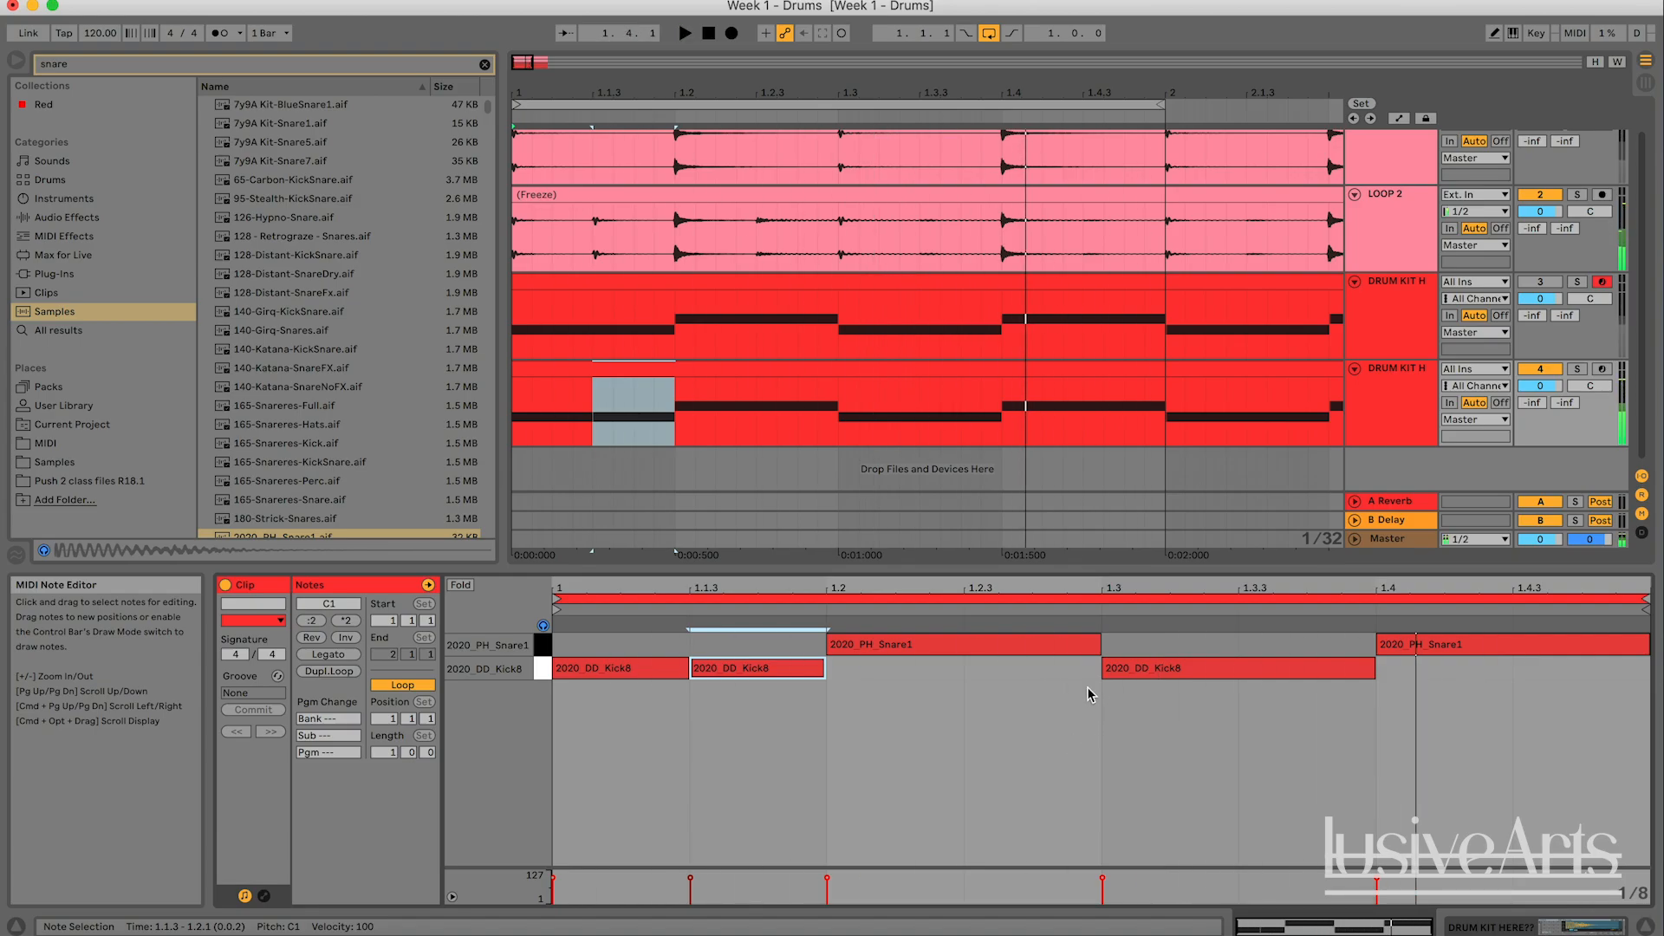
pyautogui.press('space')
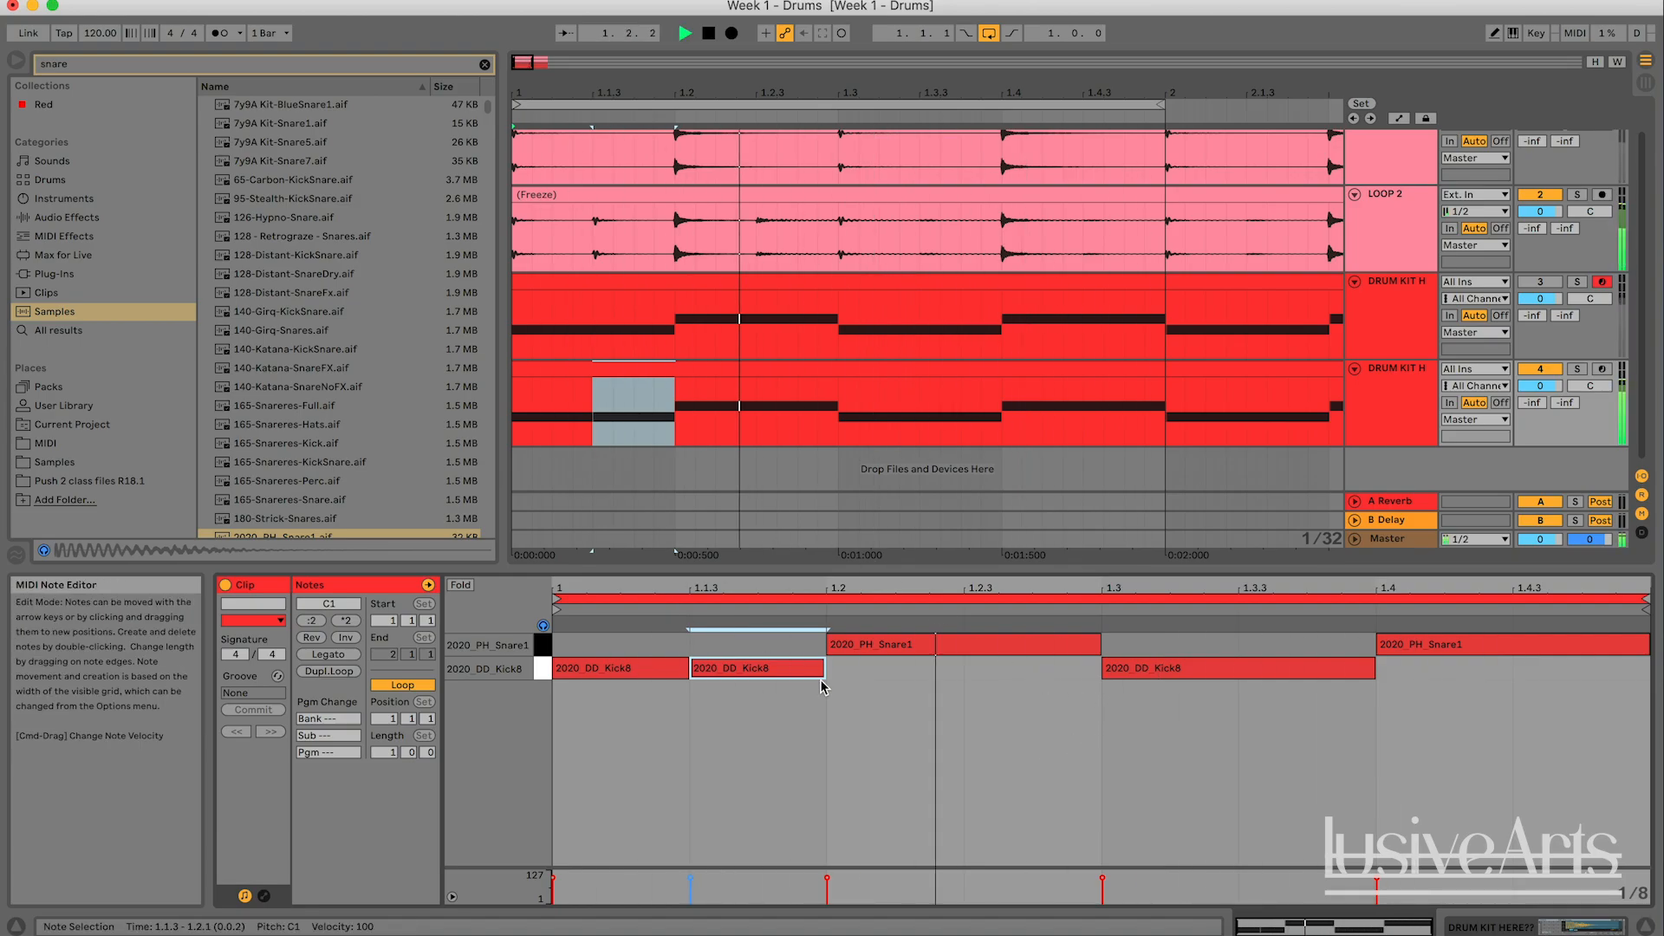
pyautogui.press('space')
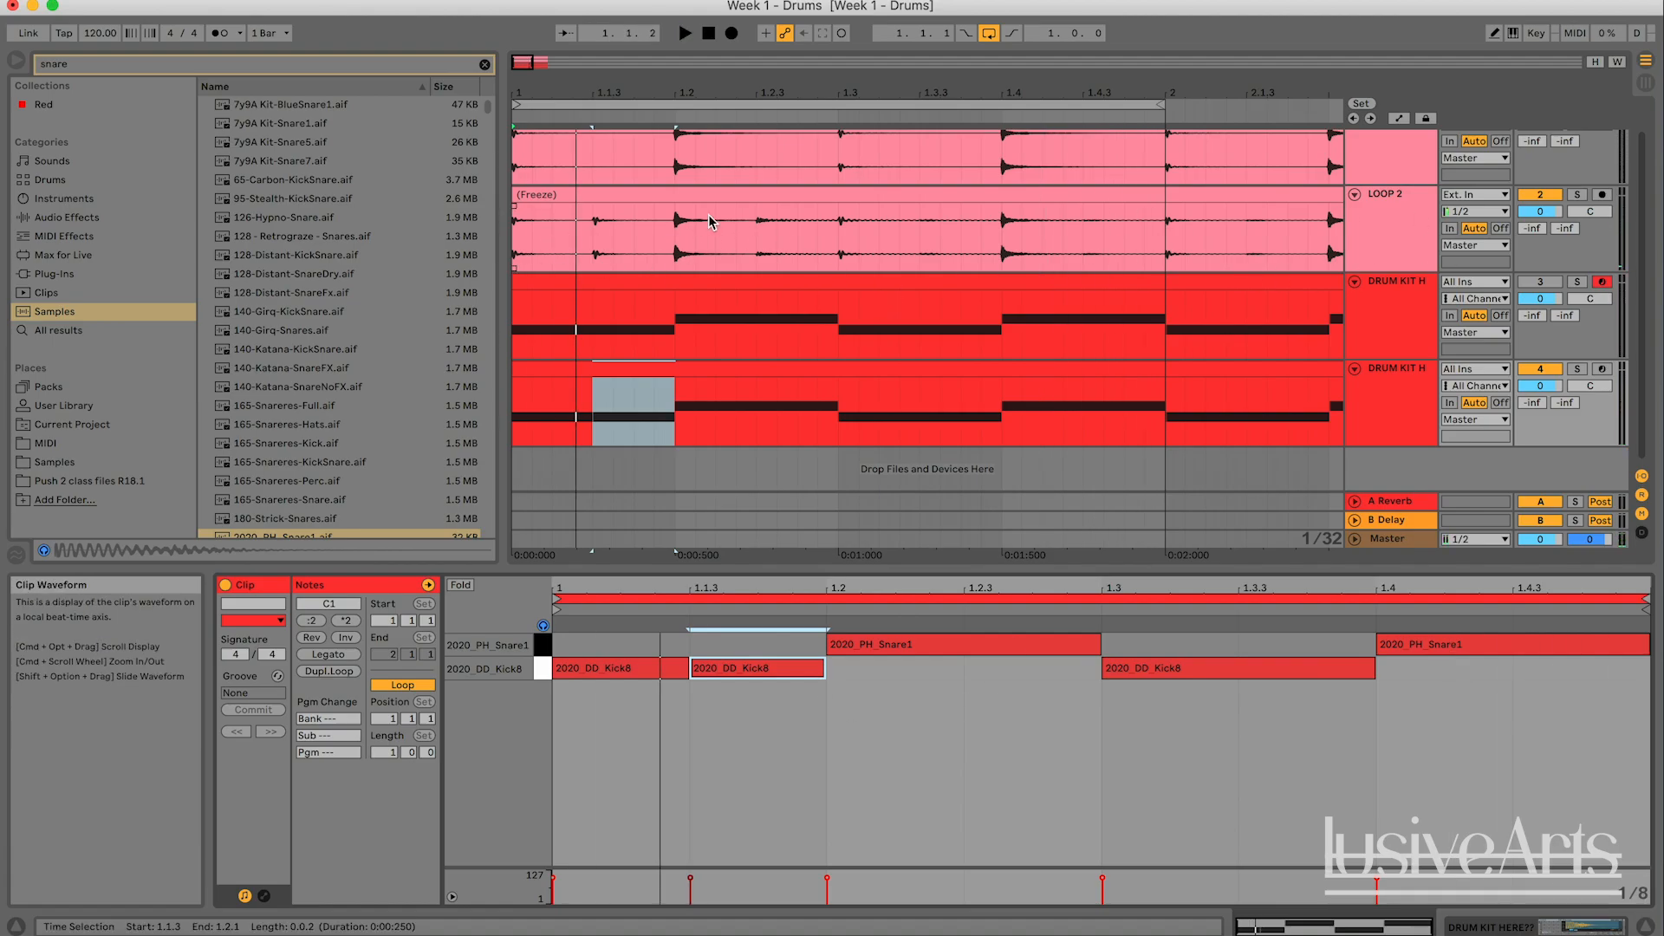
# - Solo LOOP 2 and play it by itself through the one-bar loop
pyautogui.click(1577, 195)
pyautogui.press('space')
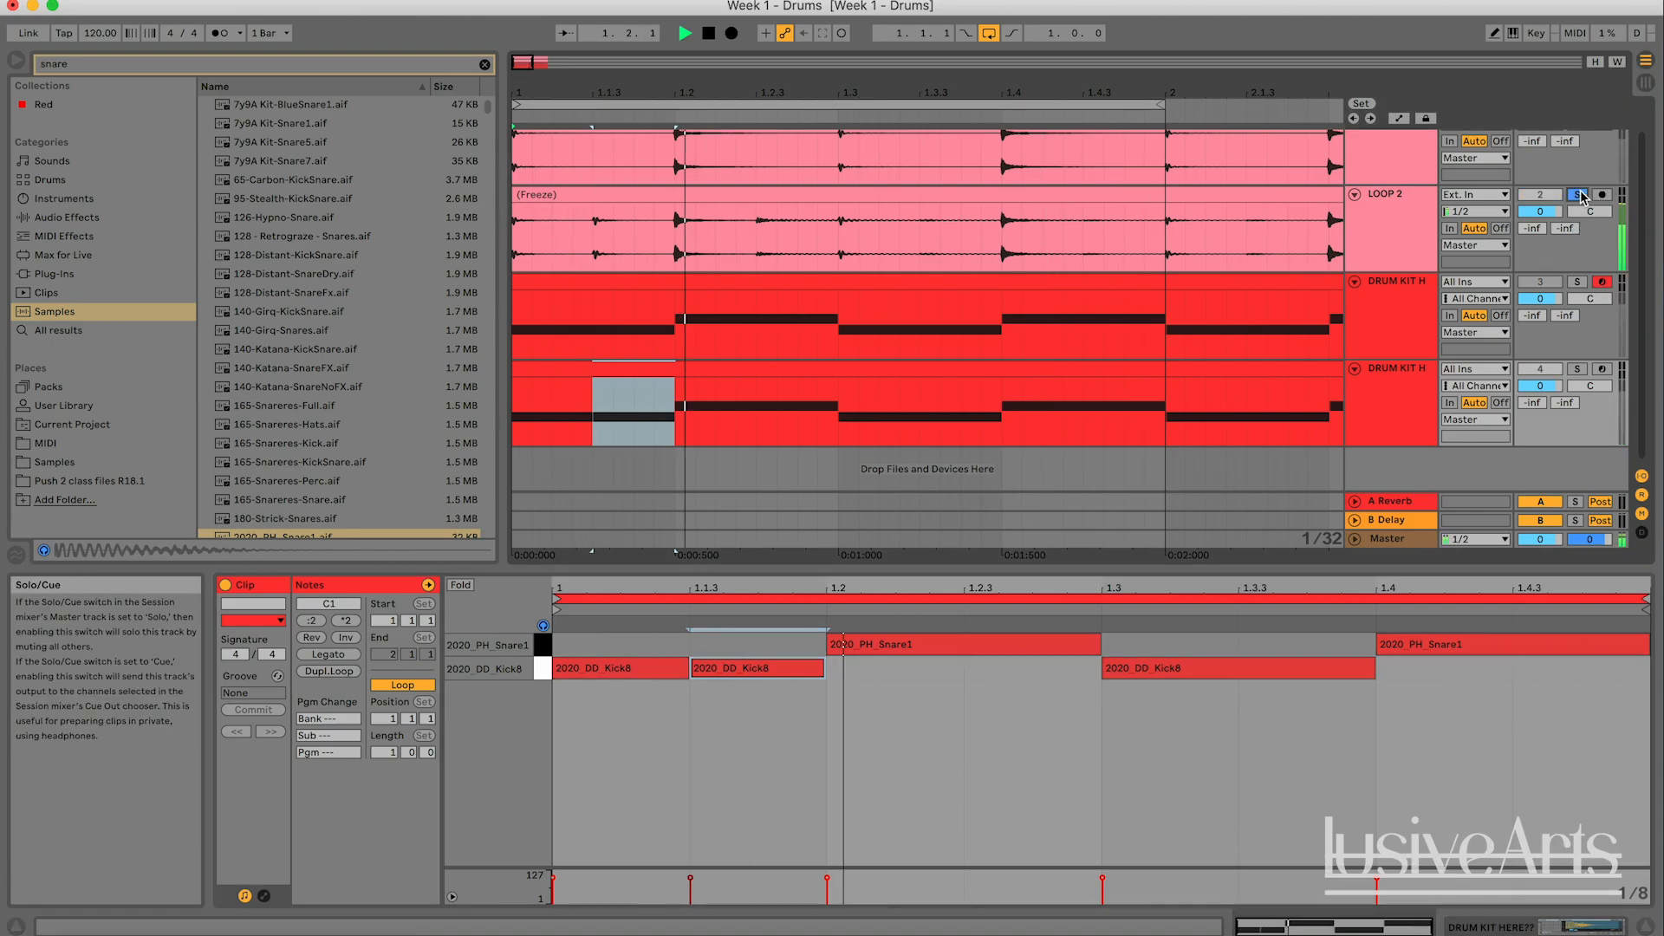
pyautogui.press('space')
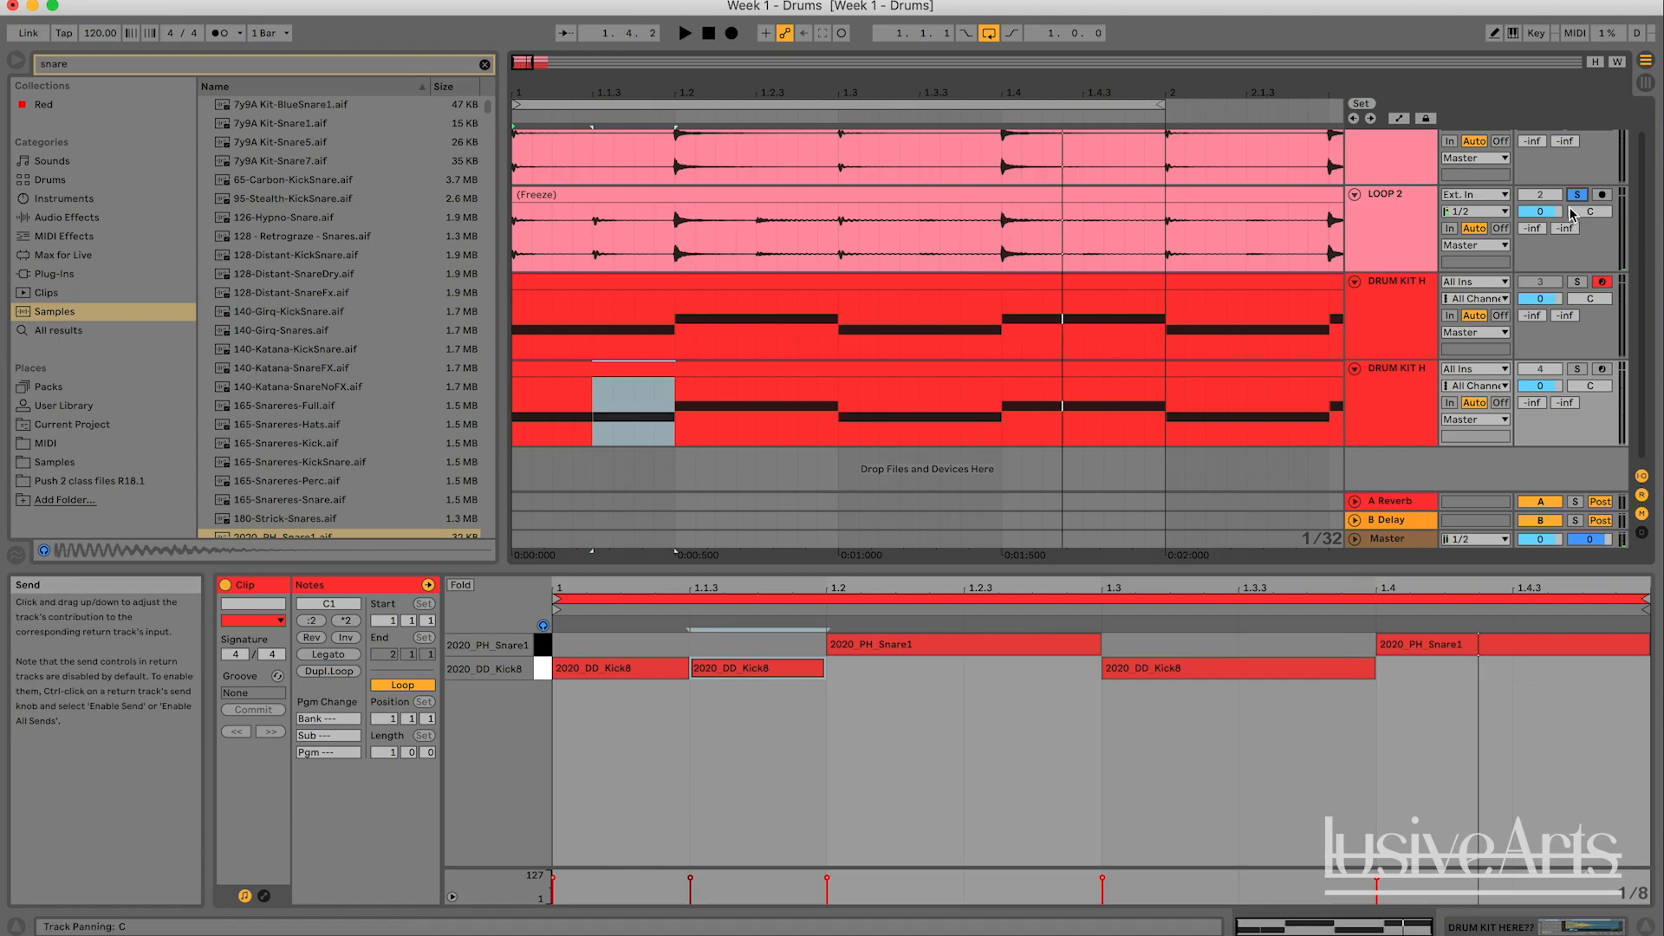
# - Turn off LOOP 2's solo to check the duplicated kit's snare and kick notes, then solo LOOP 2 again and play it
pyautogui.click(754, 389)
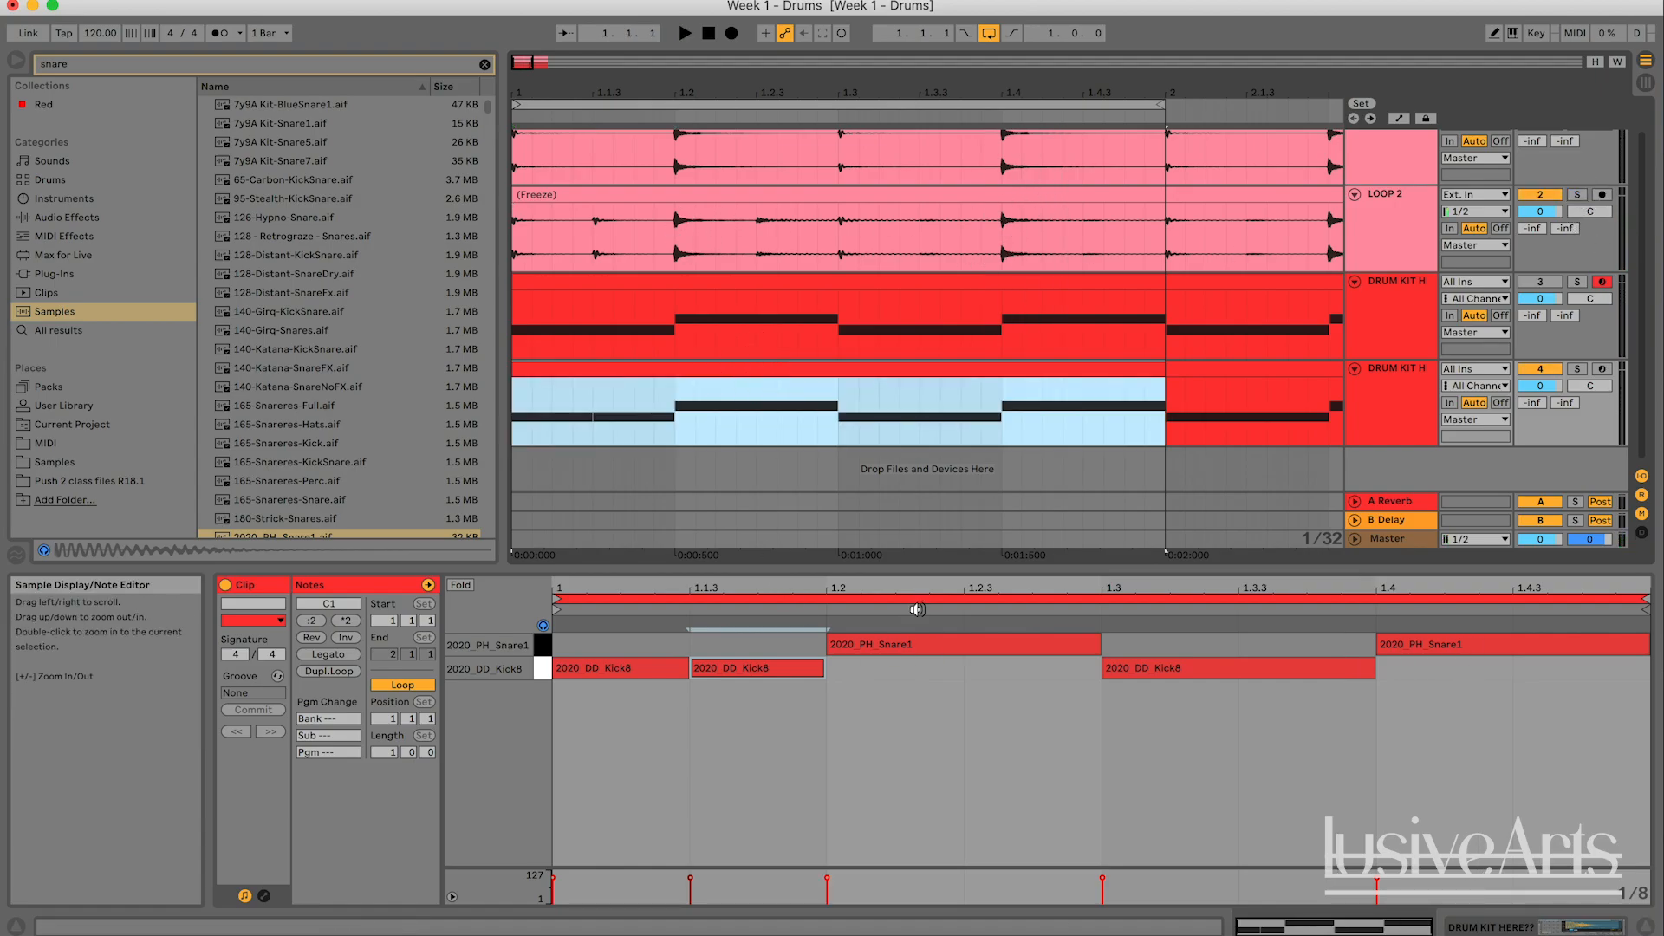
pyautogui.click(1459, 648)
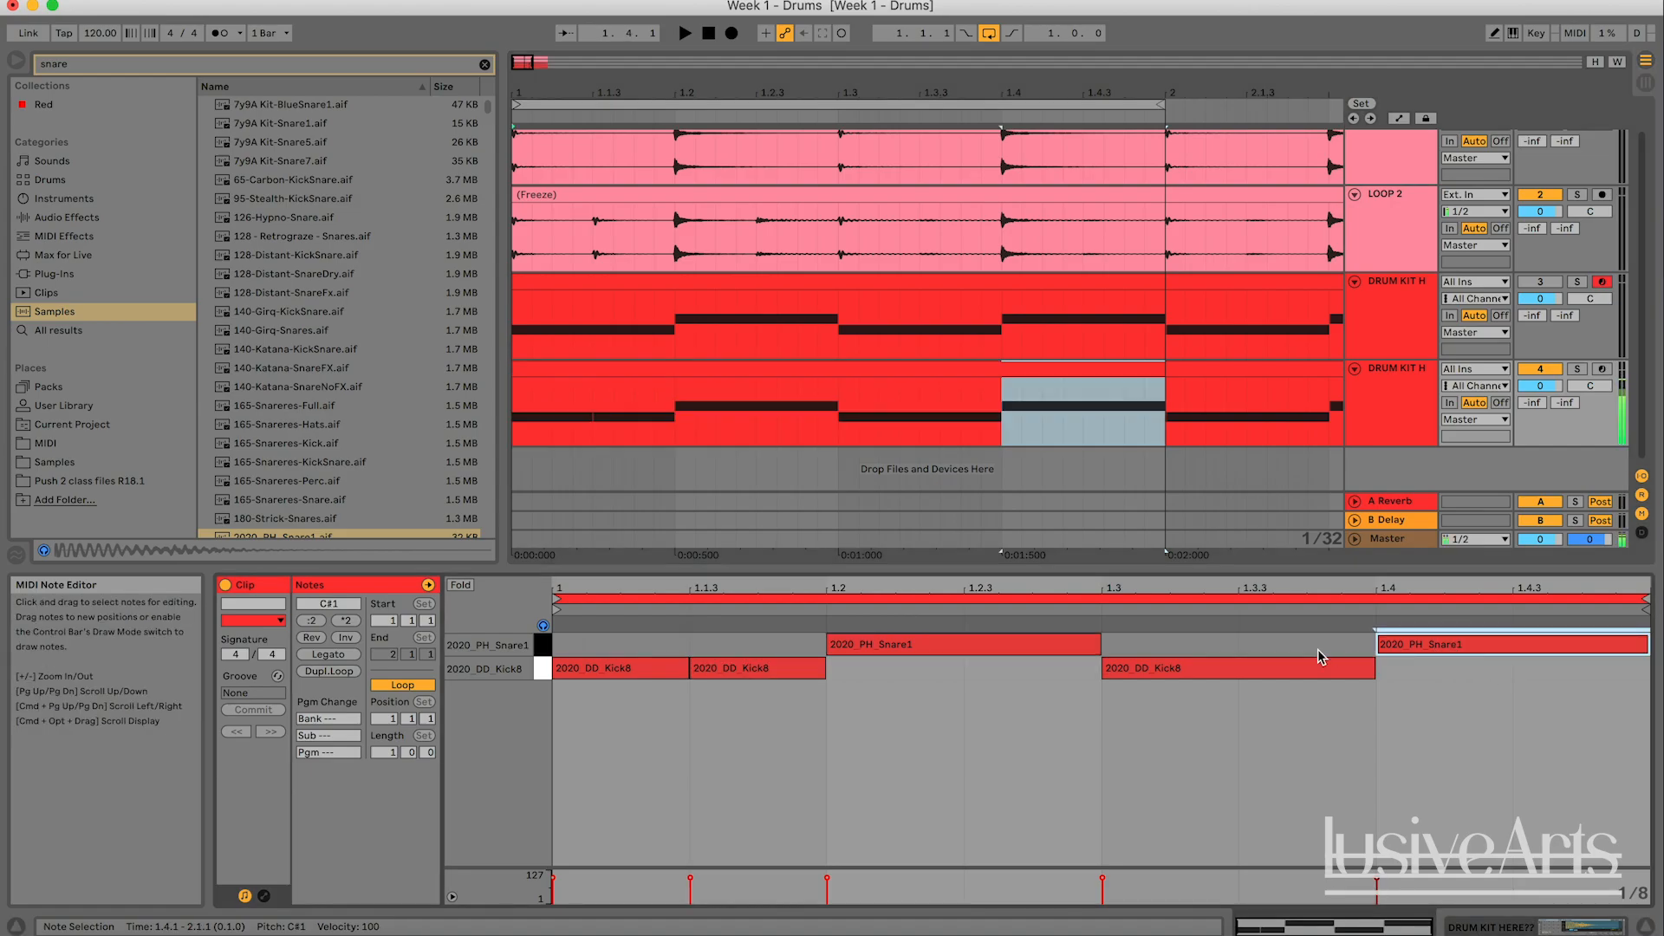
pyautogui.click(1062, 653)
pyautogui.click(1065, 710)
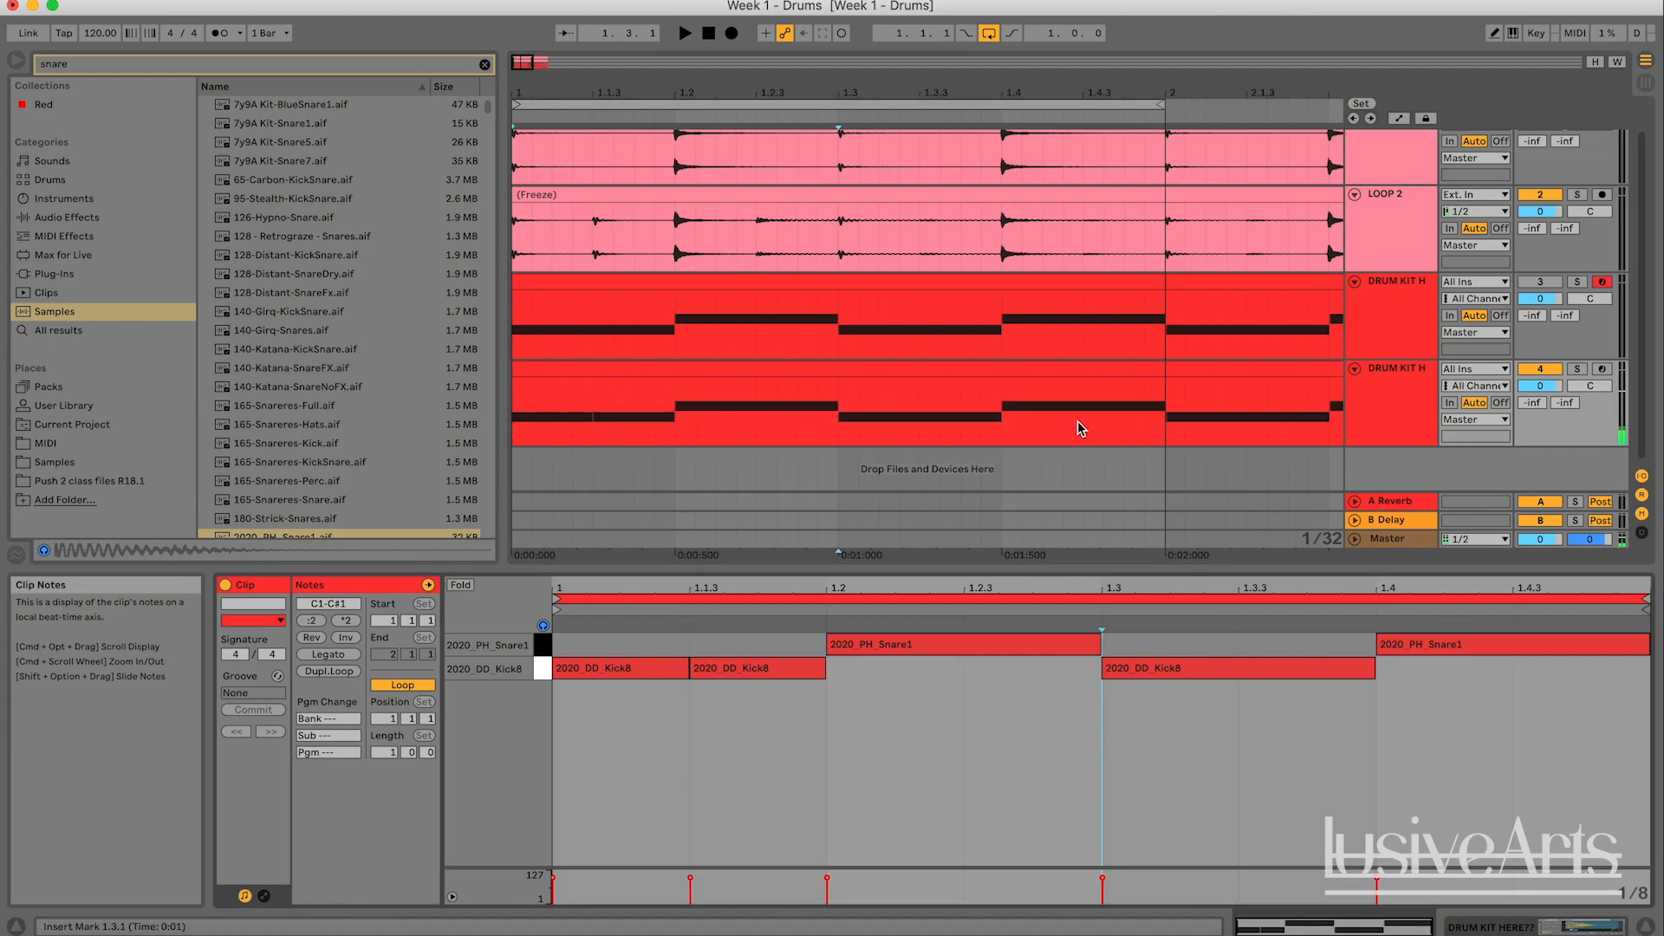
pyautogui.press('space')
pyautogui.click(1577, 195)
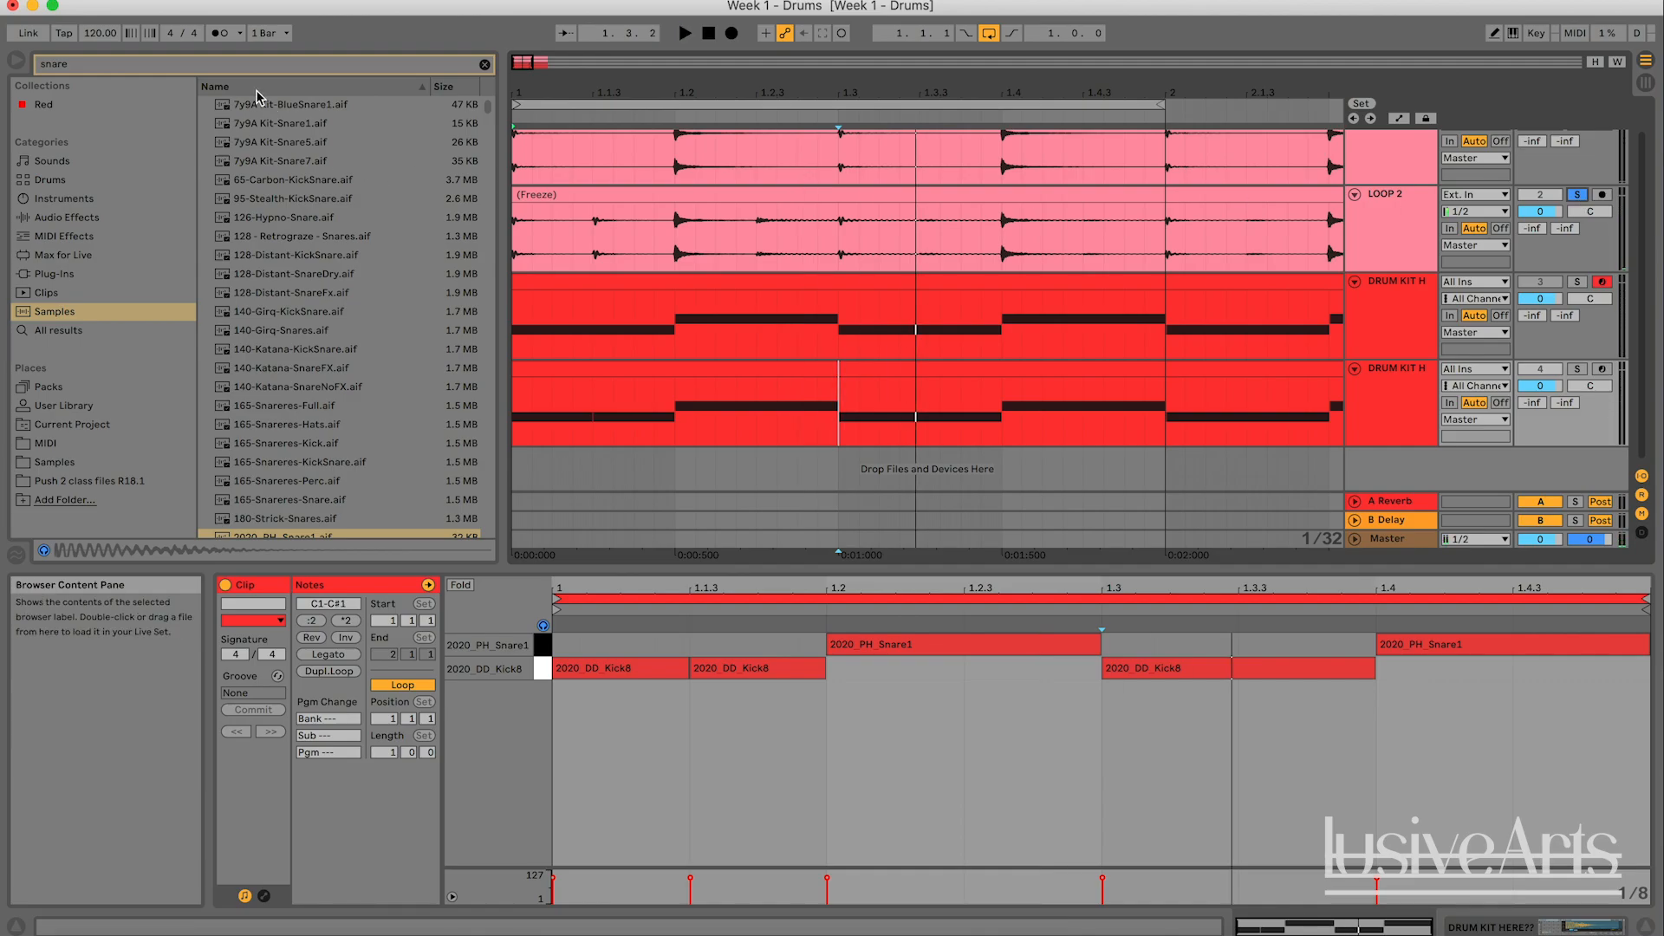
# - Search the samples for "hat" and preview a few results, including 140-Katana-Hats.aif
pyautogui.moveTo(229, 71); pyautogui.dragTo(4, 65)
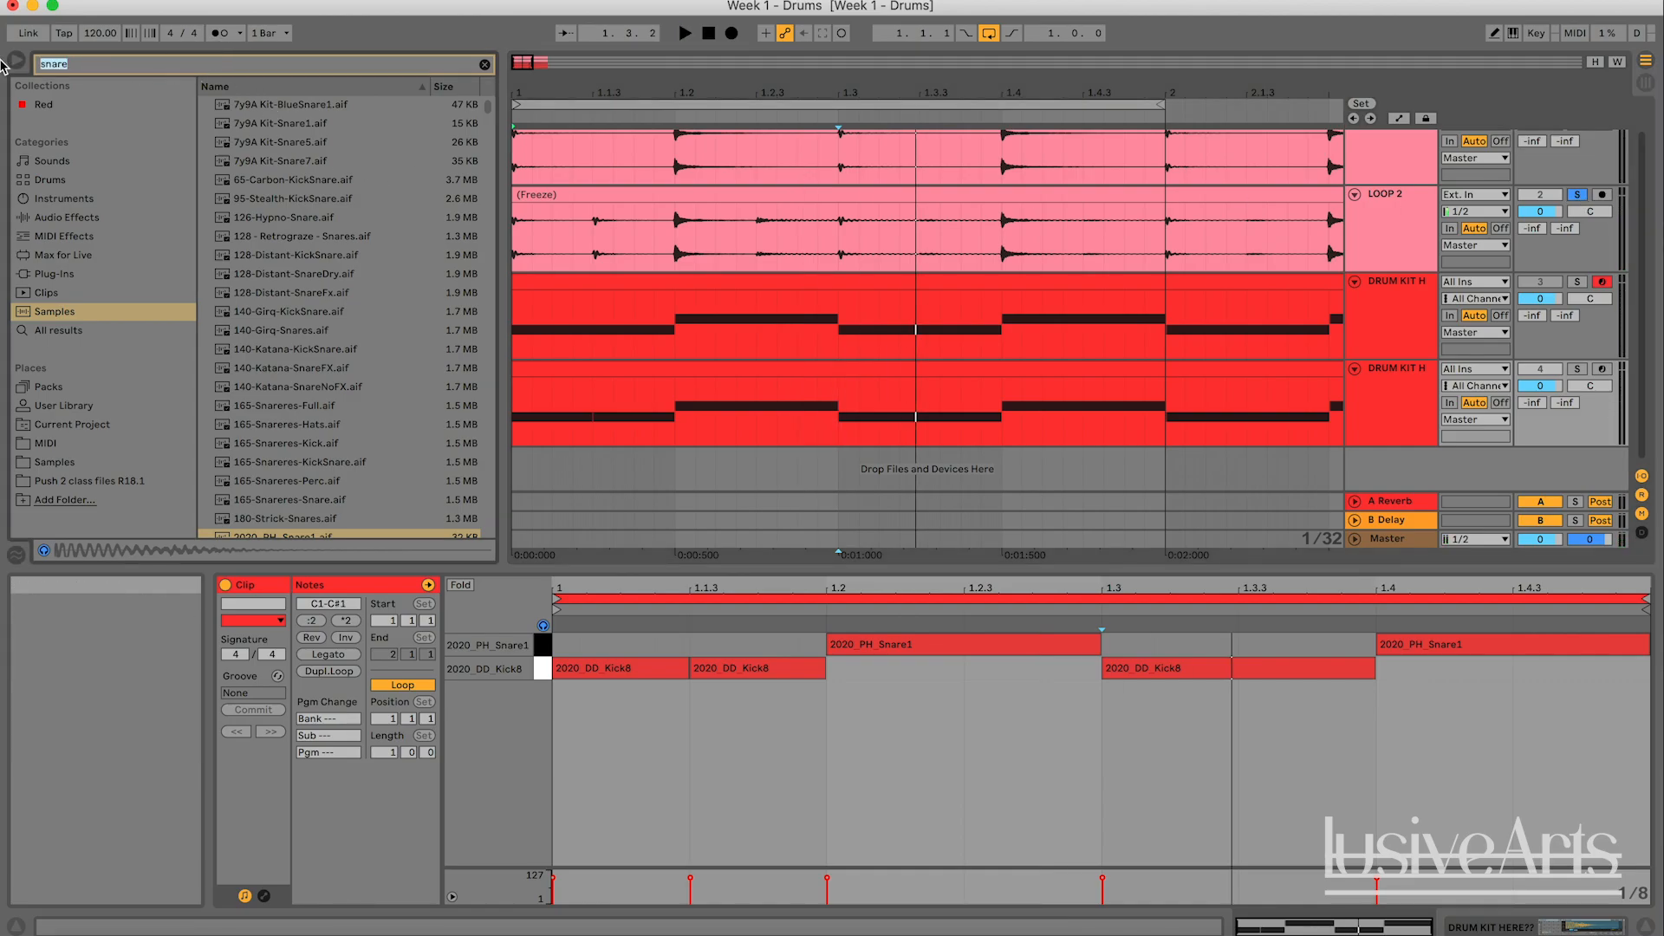
pyautogui.write('h')
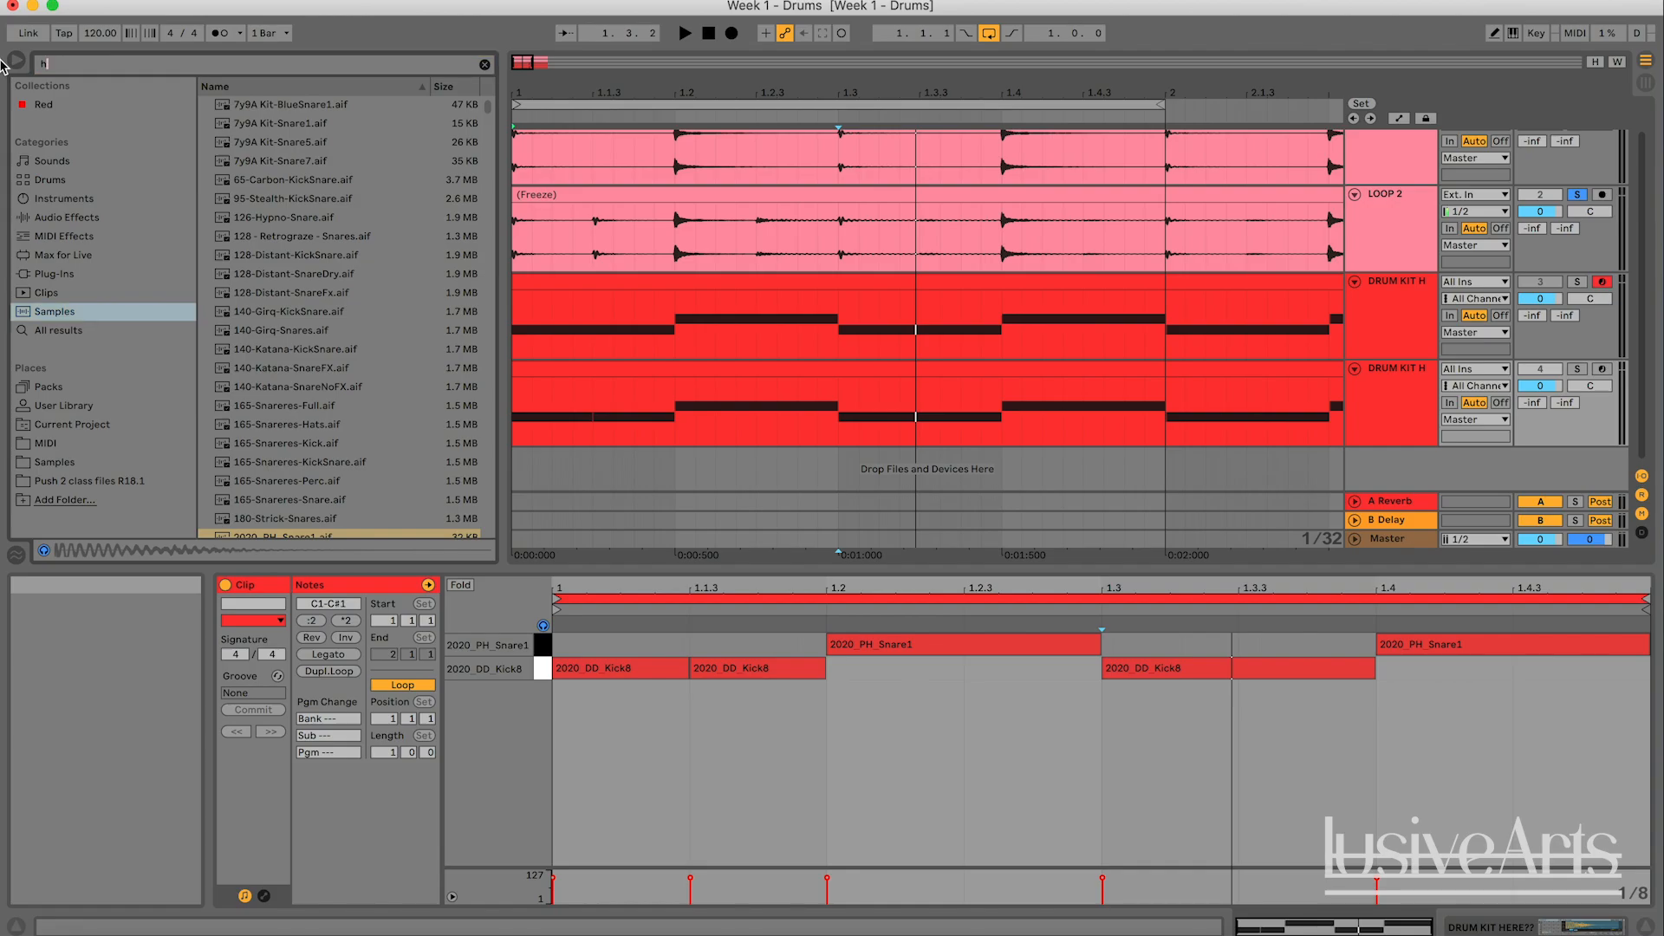
pyautogui.write('at')
pyautogui.click(276, 107)
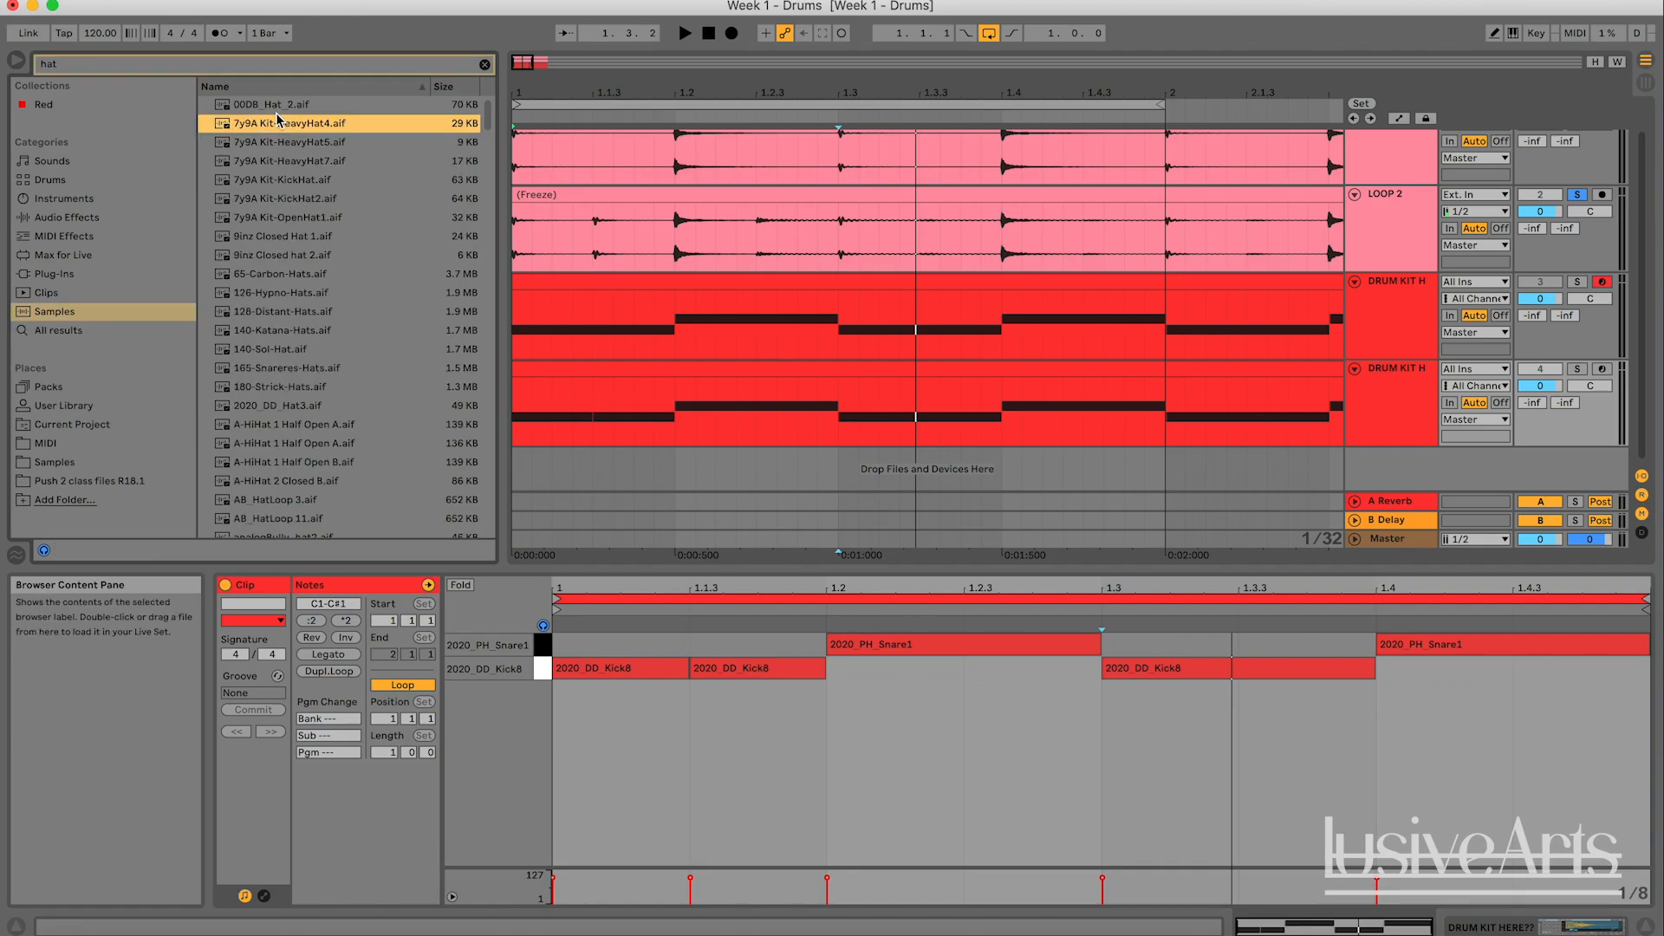
pyautogui.click(277, 333)
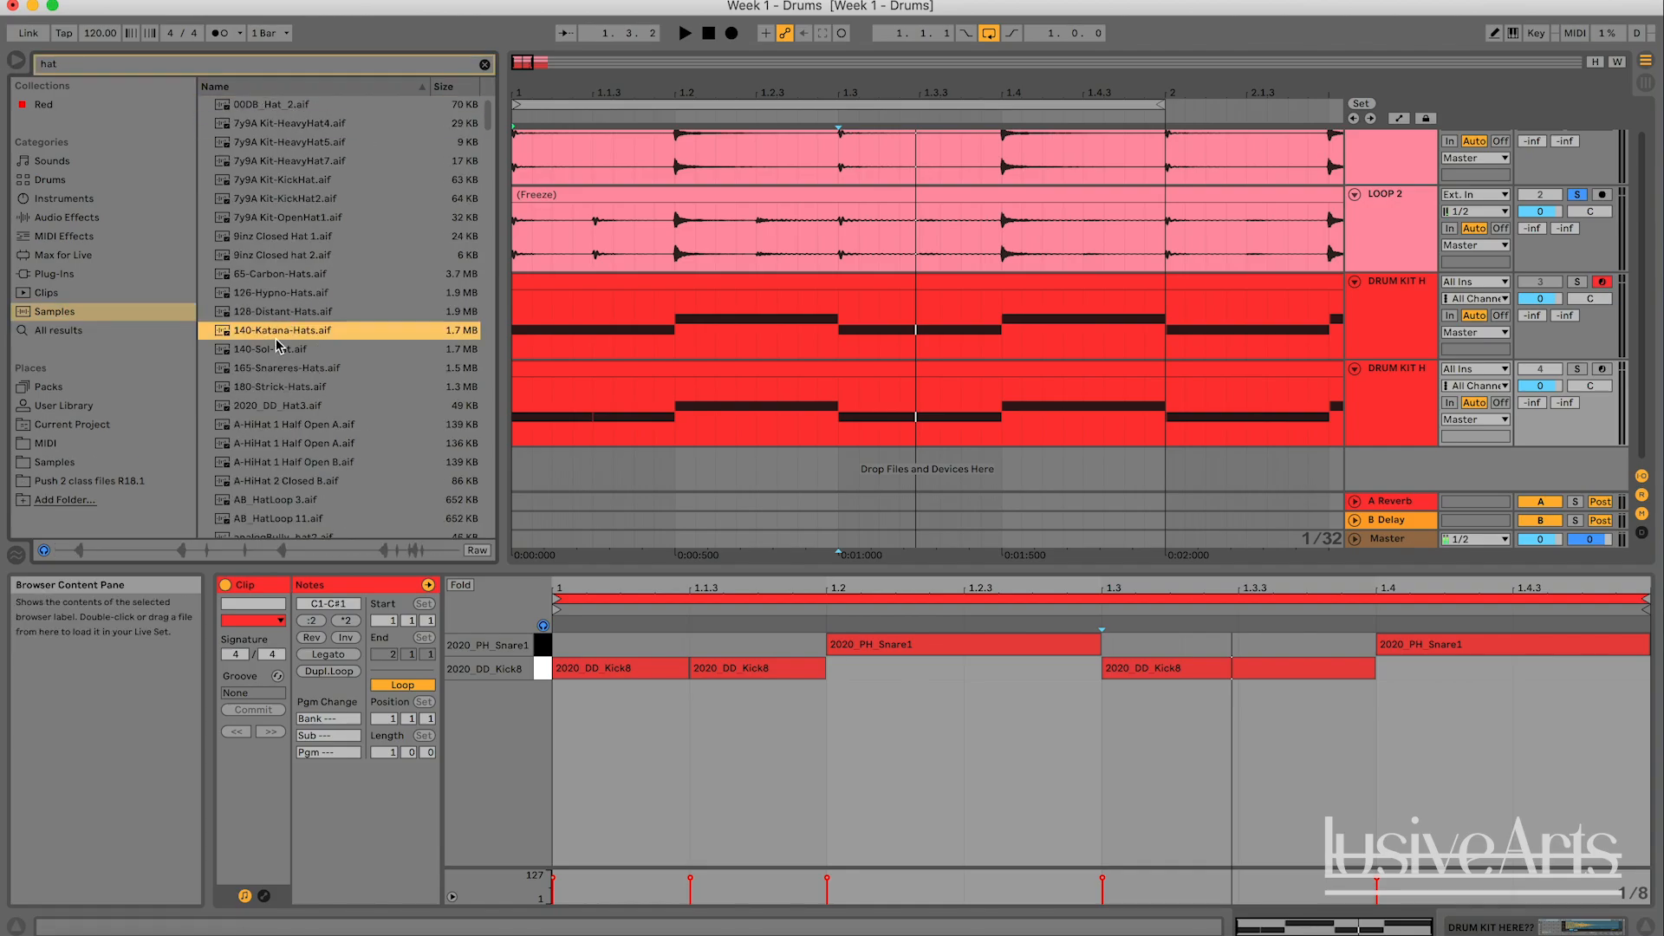
# - Compare 9inz Closed Hat 1.aif and 9inz Closed hat 2.aif by previewing them alternately
pyautogui.click(279, 254)
pyautogui.click(286, 237)
pyautogui.click(282, 259)
pyautogui.click(288, 242)
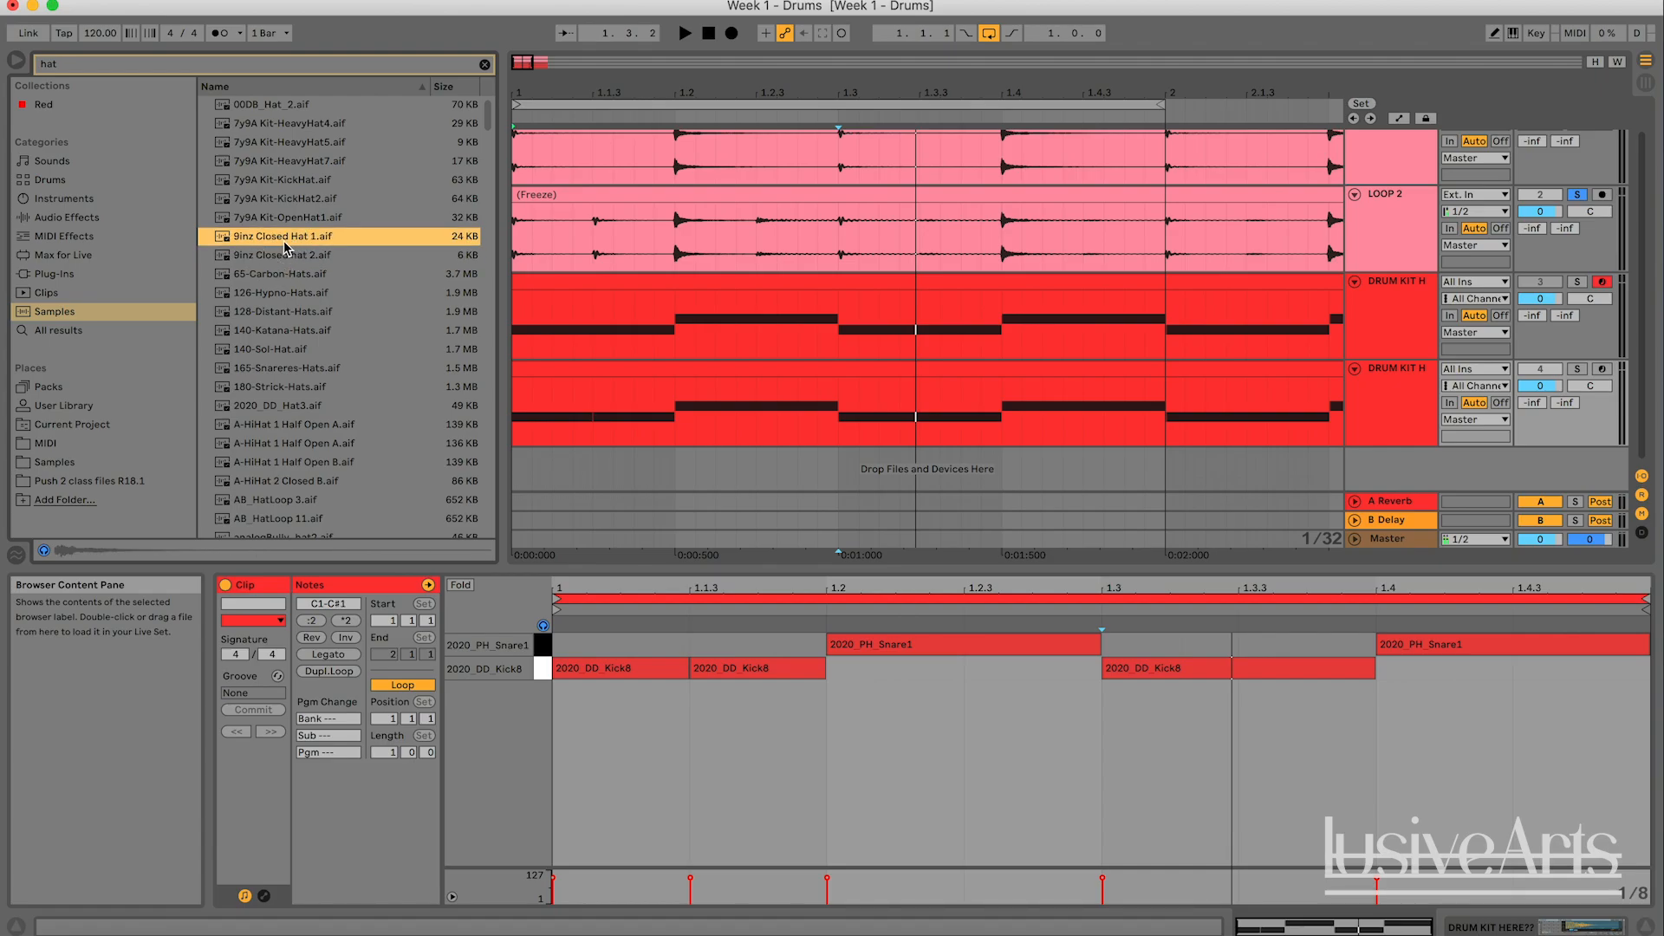
pyautogui.click(295, 258)
pyautogui.click(295, 239)
pyautogui.click(275, 255)
pyautogui.click(253, 242)
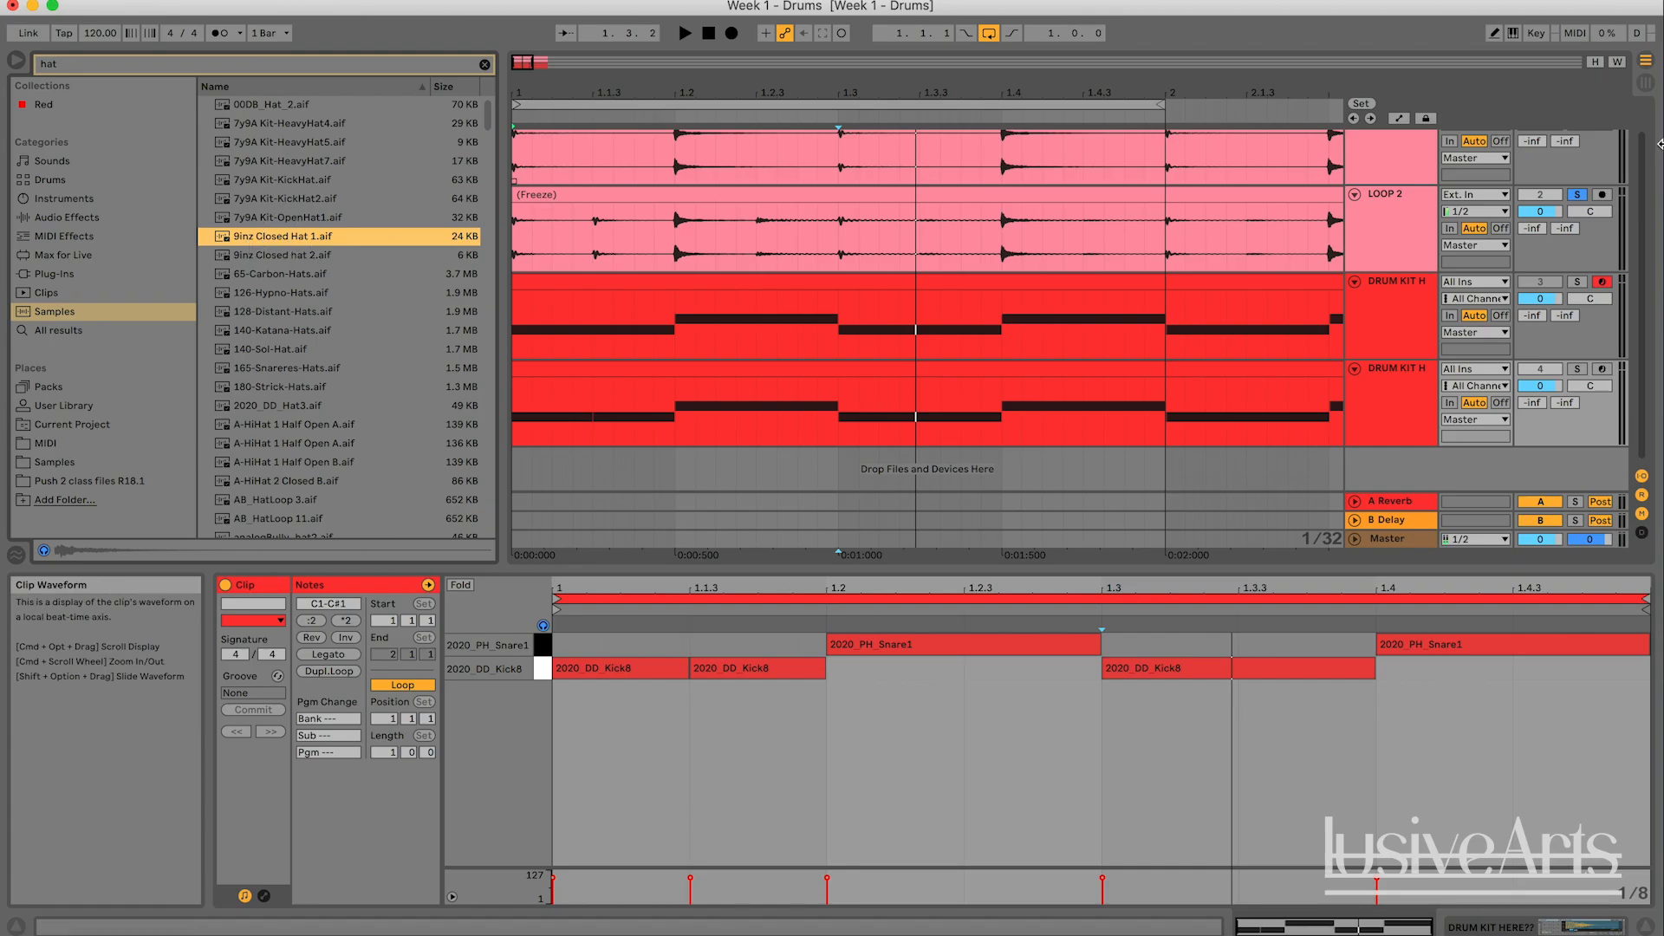
# - Load 9inz Closed Hat 1.aif onto the D1 pad of the duplicated kit's Drum Rack
pyautogui.click(1401, 372)
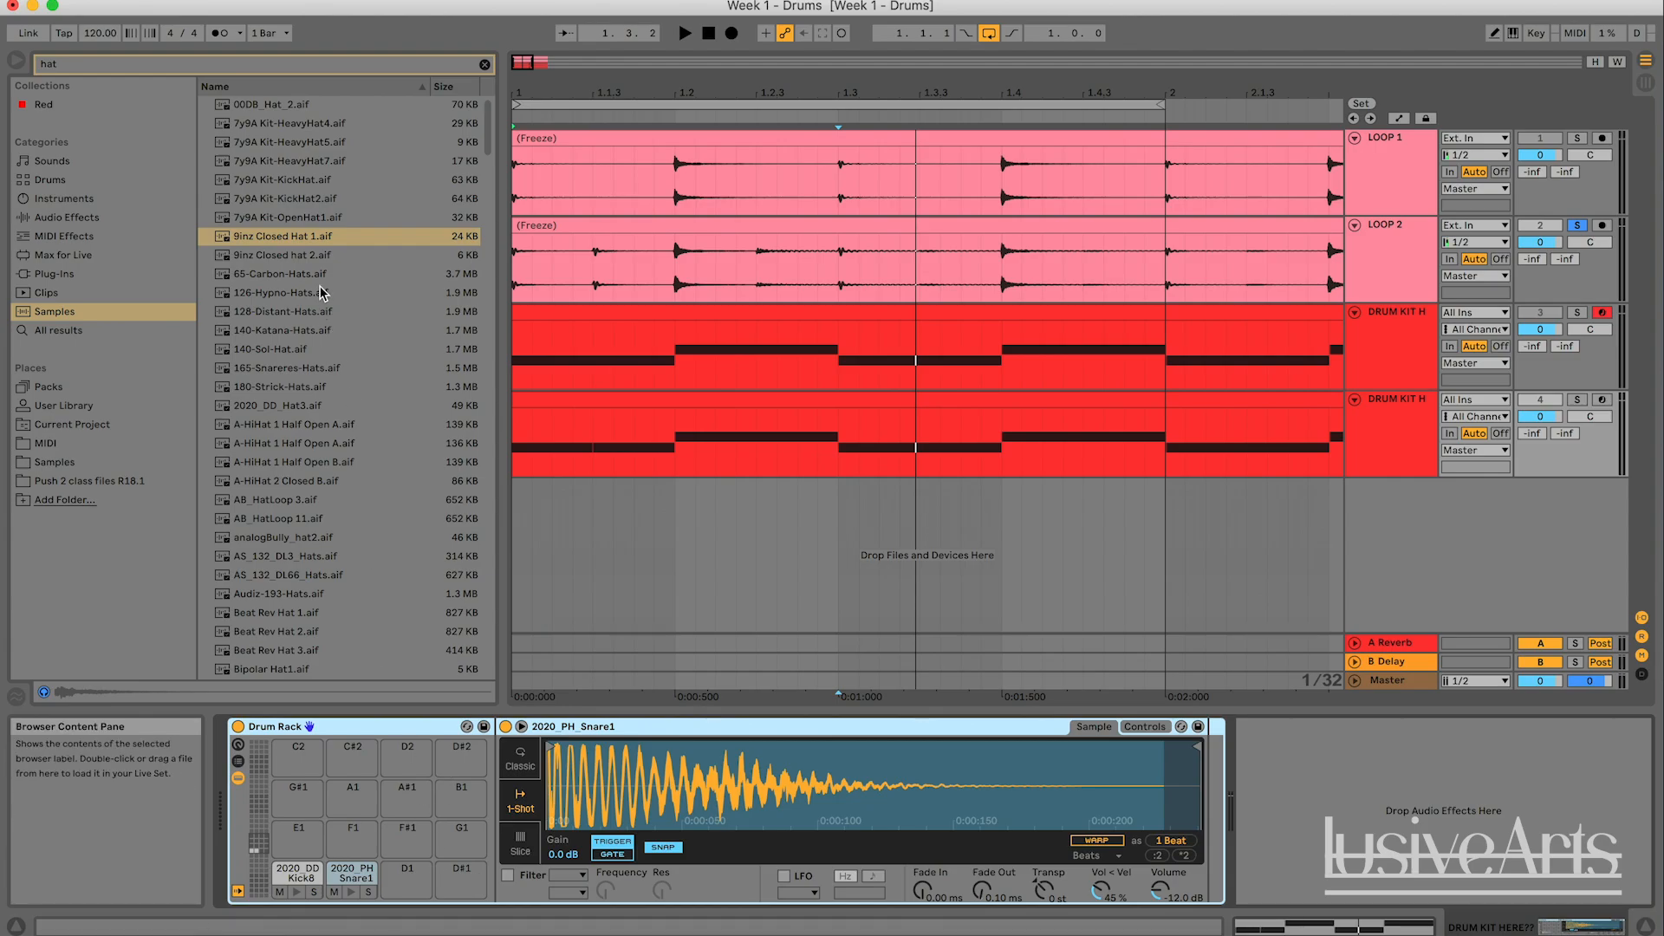
pyautogui.click(297, 242)
pyautogui.moveTo(272, 243); pyautogui.dragTo(394, 719)
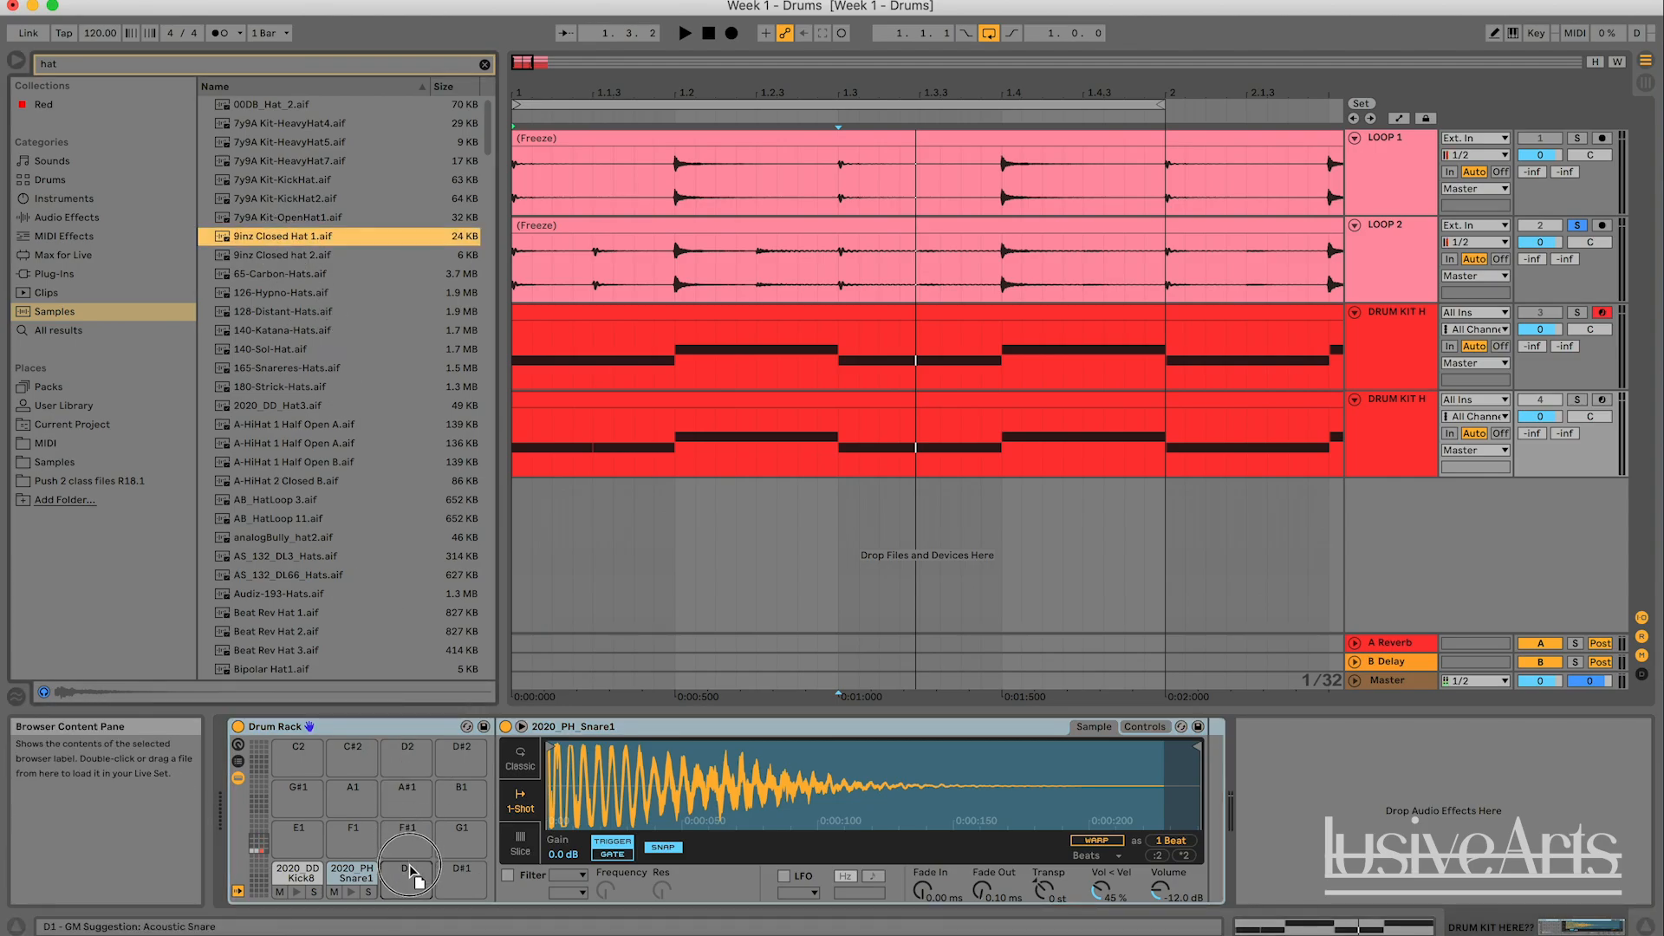
pyautogui.moveTo(410, 871); pyautogui.dragTo(425, 879)
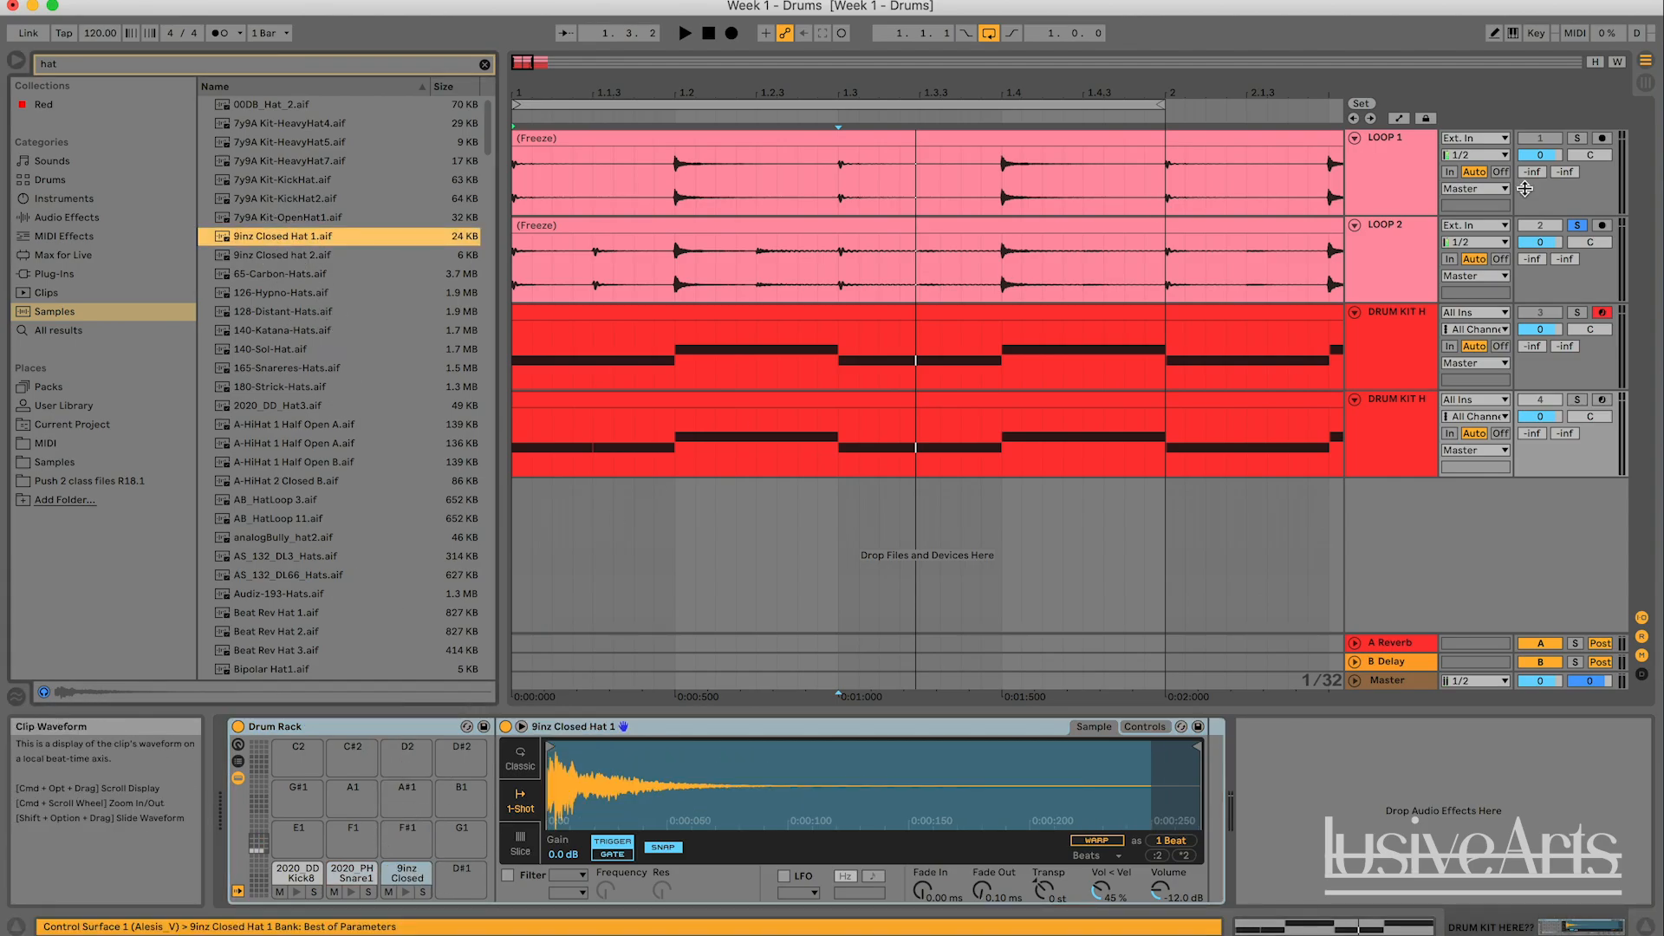
# - Play the soloed LOOP 2 briefly from position 1.2.3 to hear the hit there
pyautogui.click(757, 250)
pyautogui.press('space')
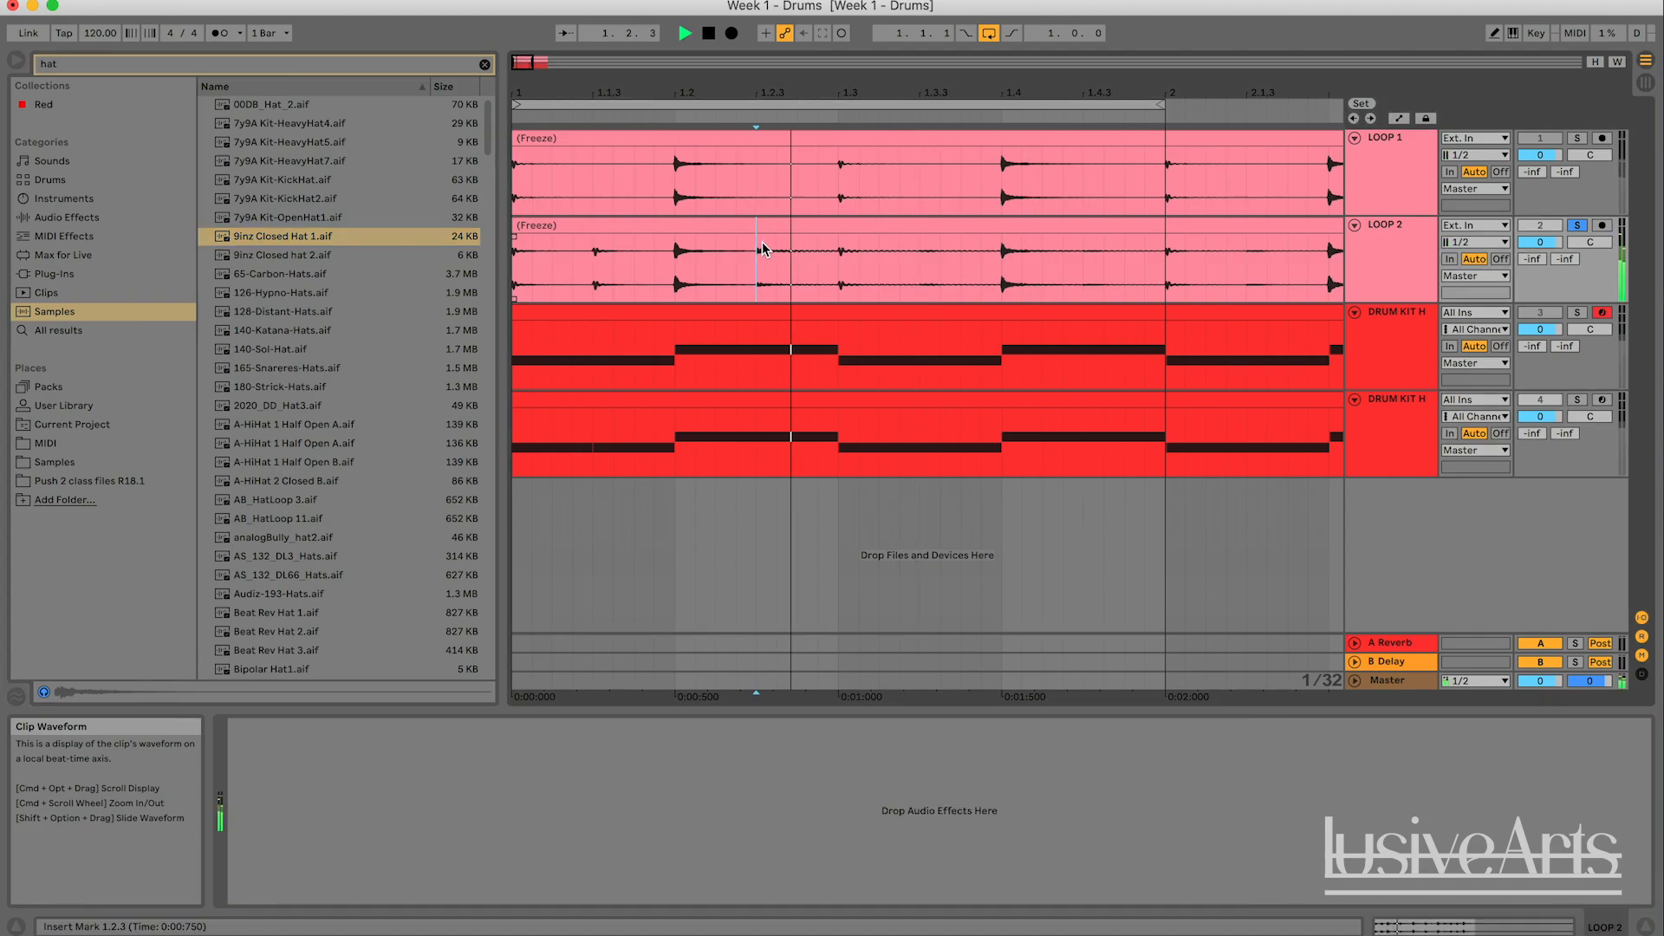
pyautogui.press('space')
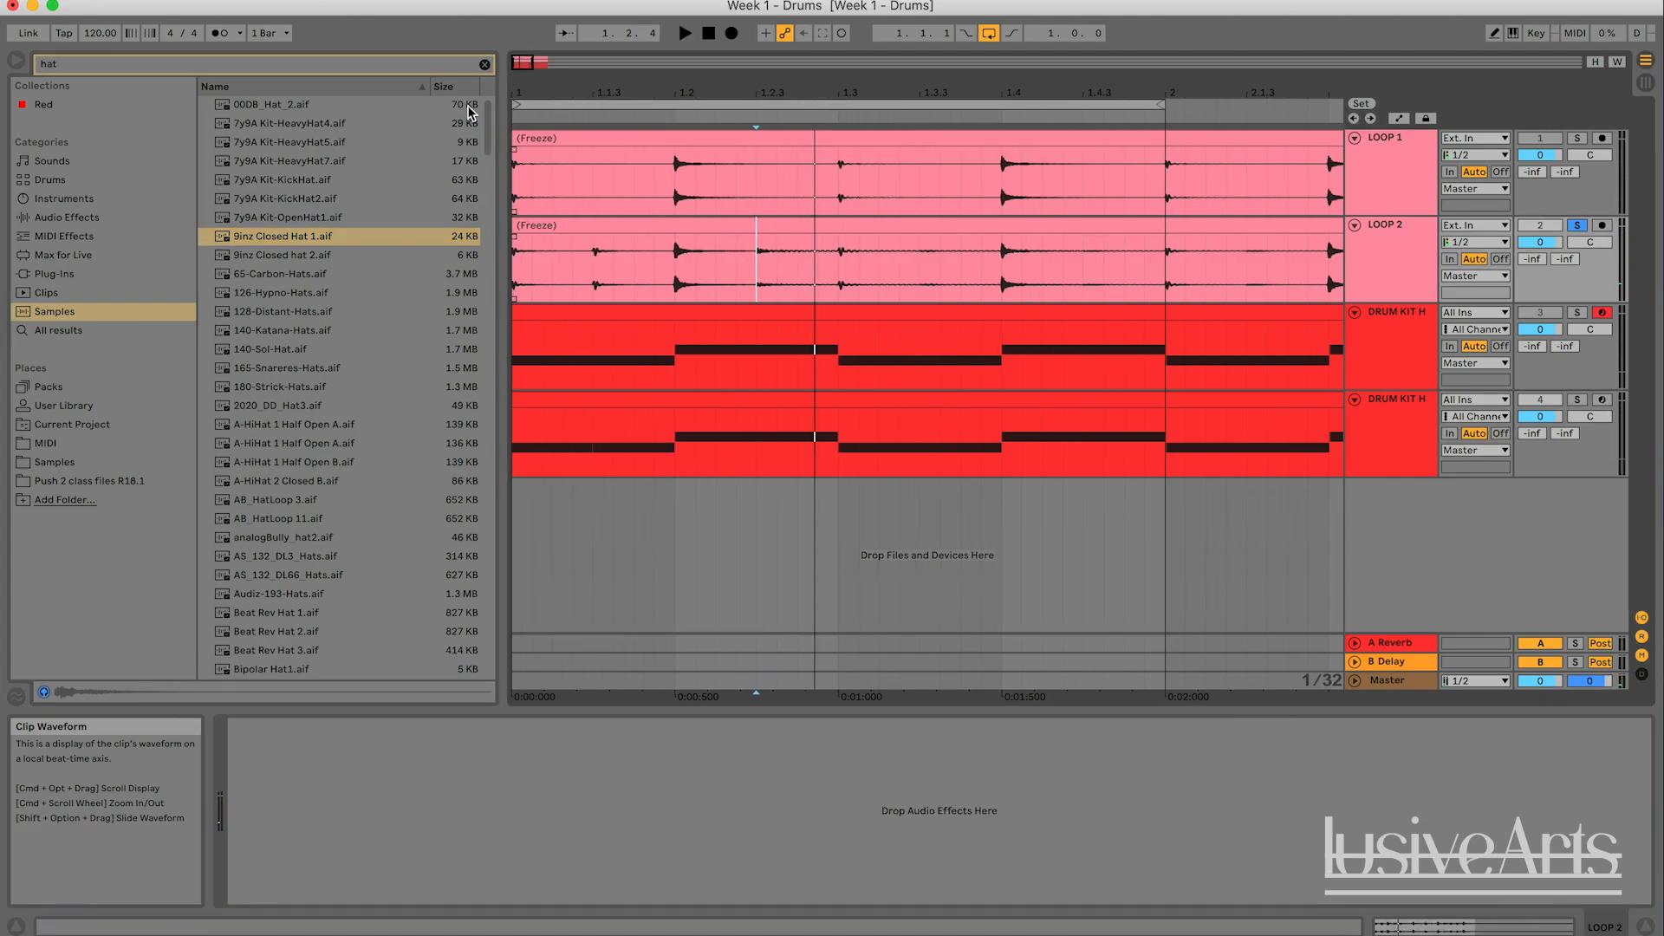
# - Search the samples for "tom" and compare A-Mid Tom Gretsch 1.aif with A-Mid Tom Gretsch 2.aif by previewing both
pyautogui.click(65, 67)
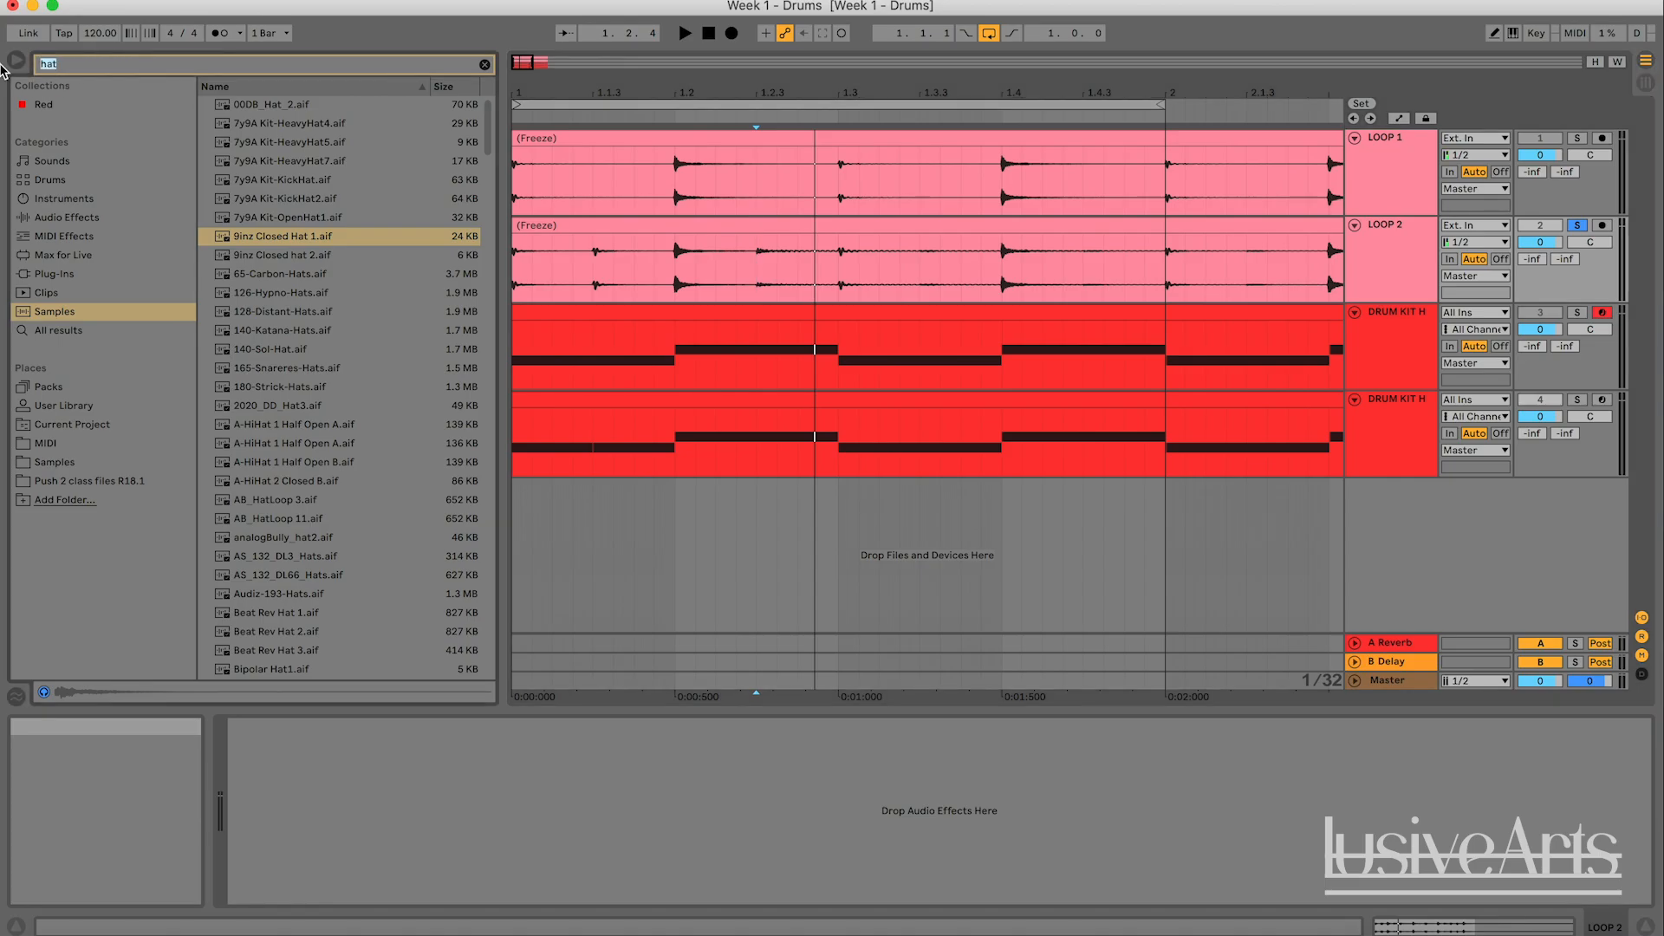
pyautogui.write('tom')
pyautogui.click(317, 108)
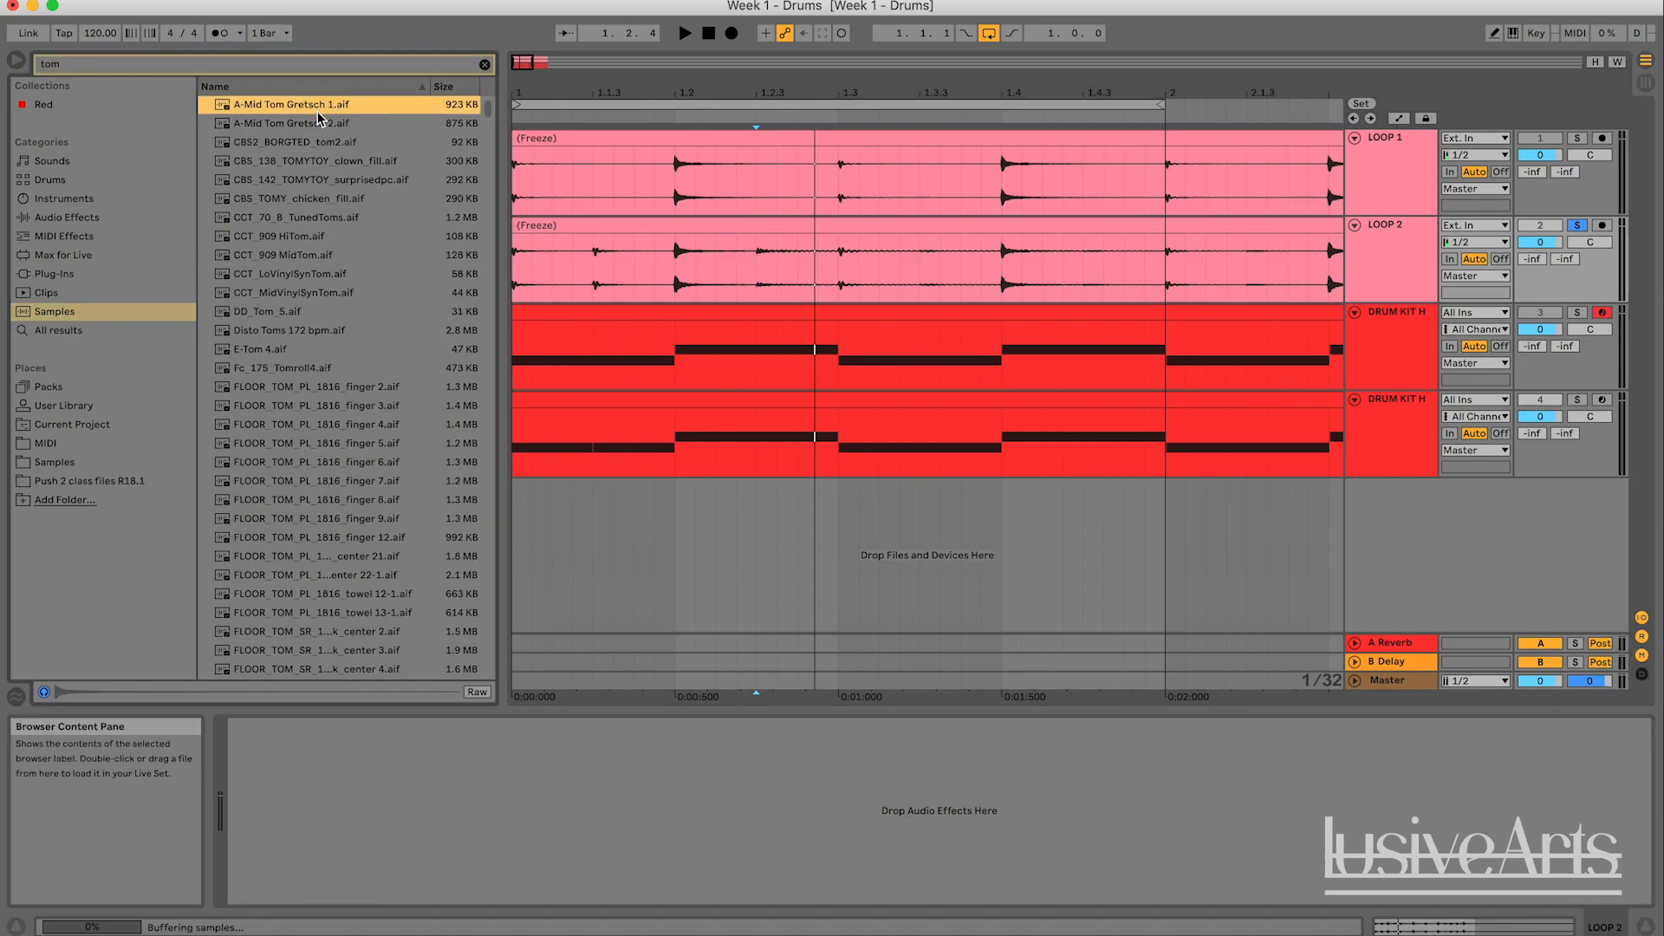
pyautogui.click(318, 126)
pyautogui.click(316, 105)
pyautogui.click(311, 120)
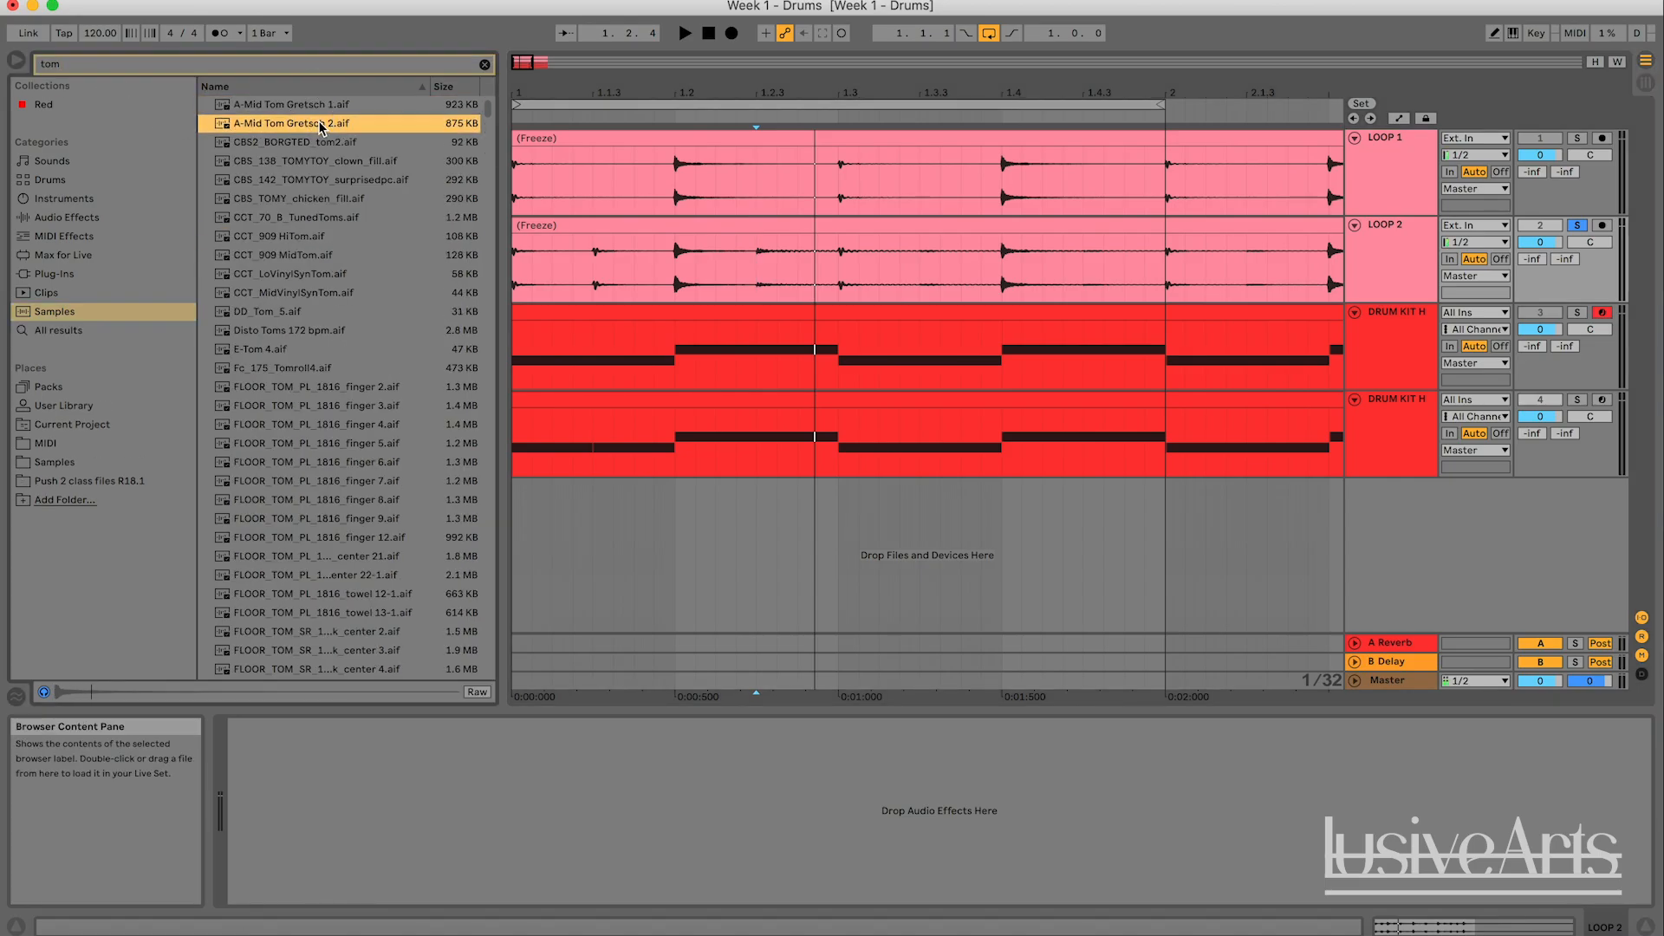
# - Load and audition A-Mid Tom Gretsch 2.aif on the duplicated kit's D#1 pad, then turn off the solo on LOOP 2
pyautogui.click(1408, 419)
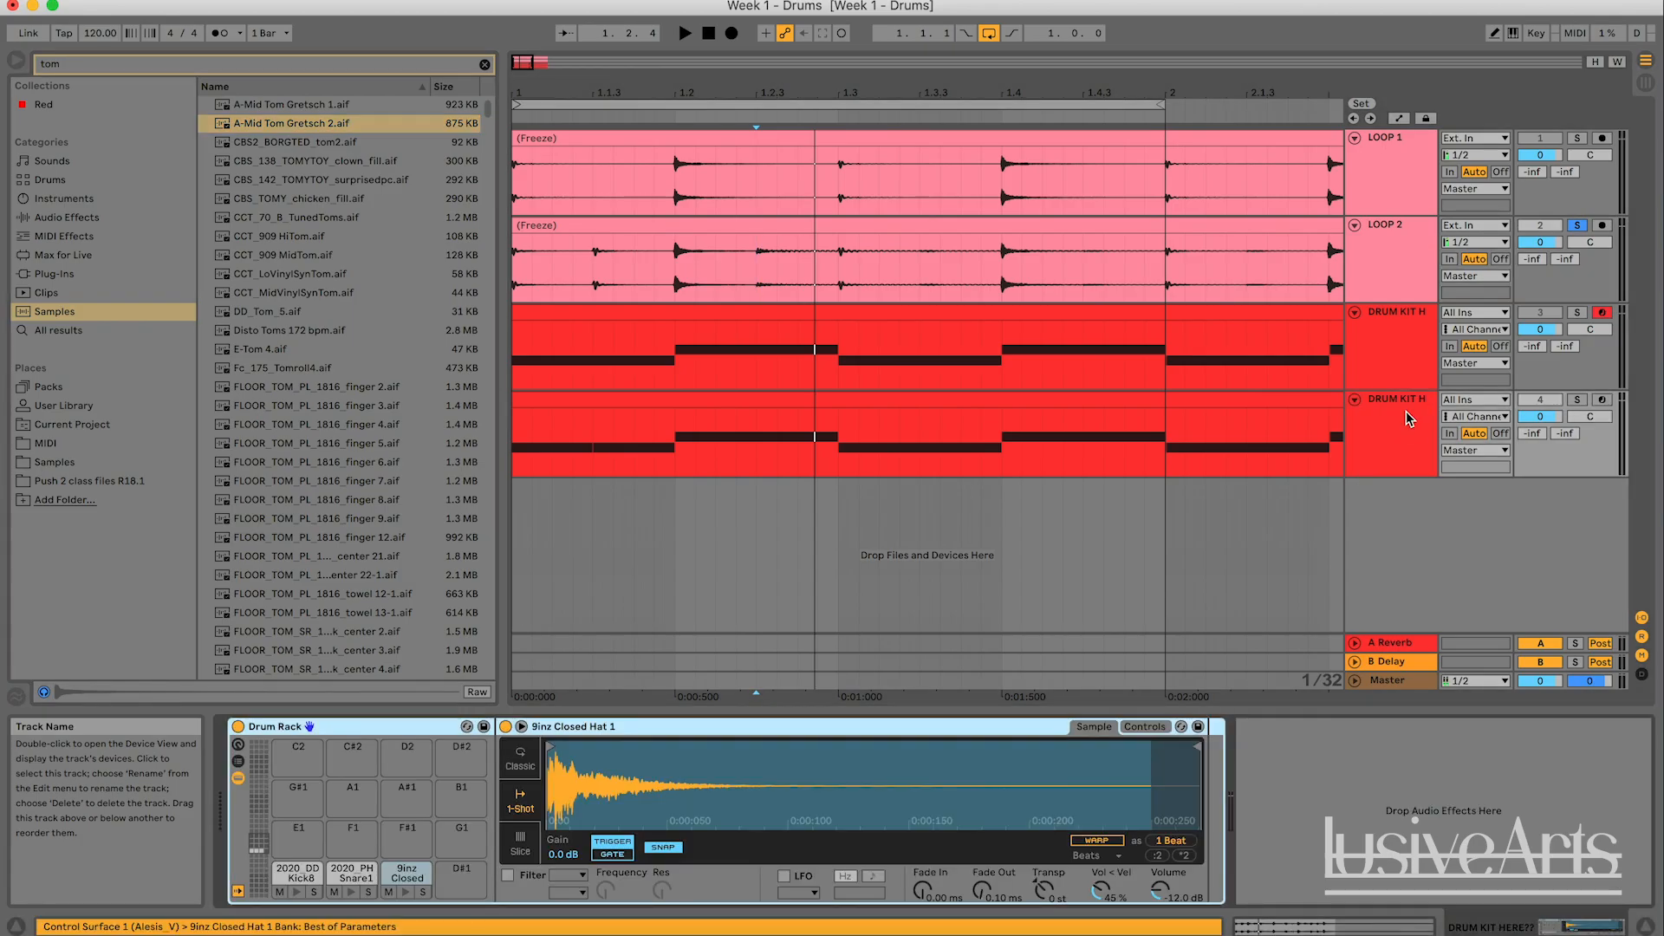
pyautogui.click(283, 126)
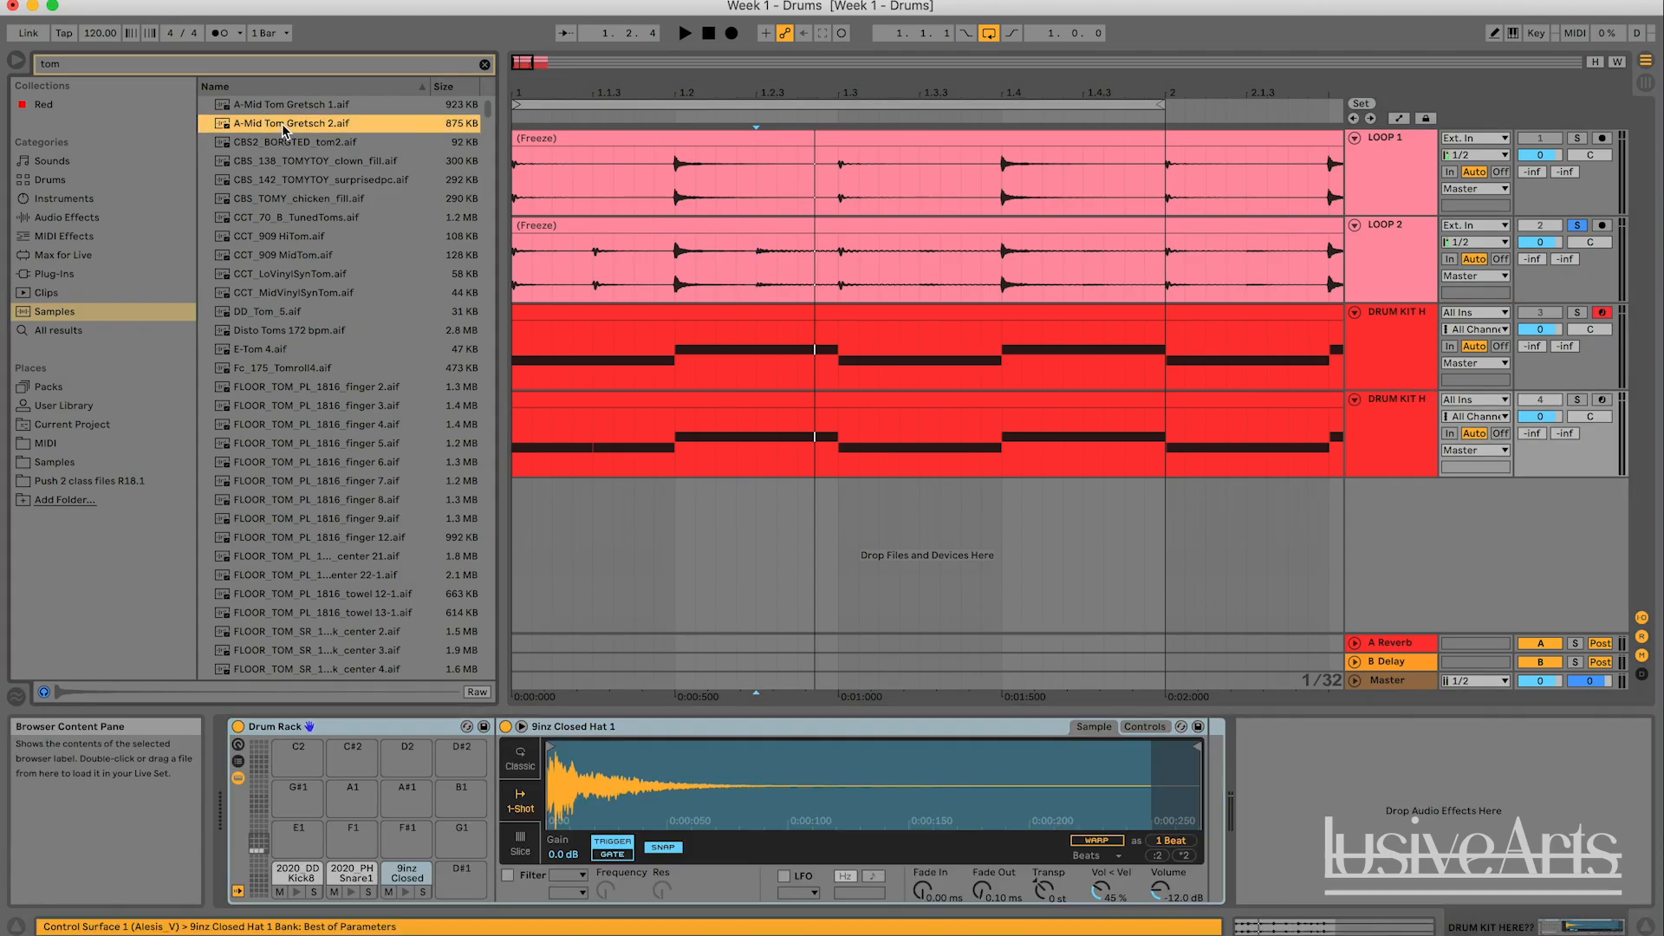
pyautogui.moveTo(260, 167); pyautogui.dragTo(446, 880)
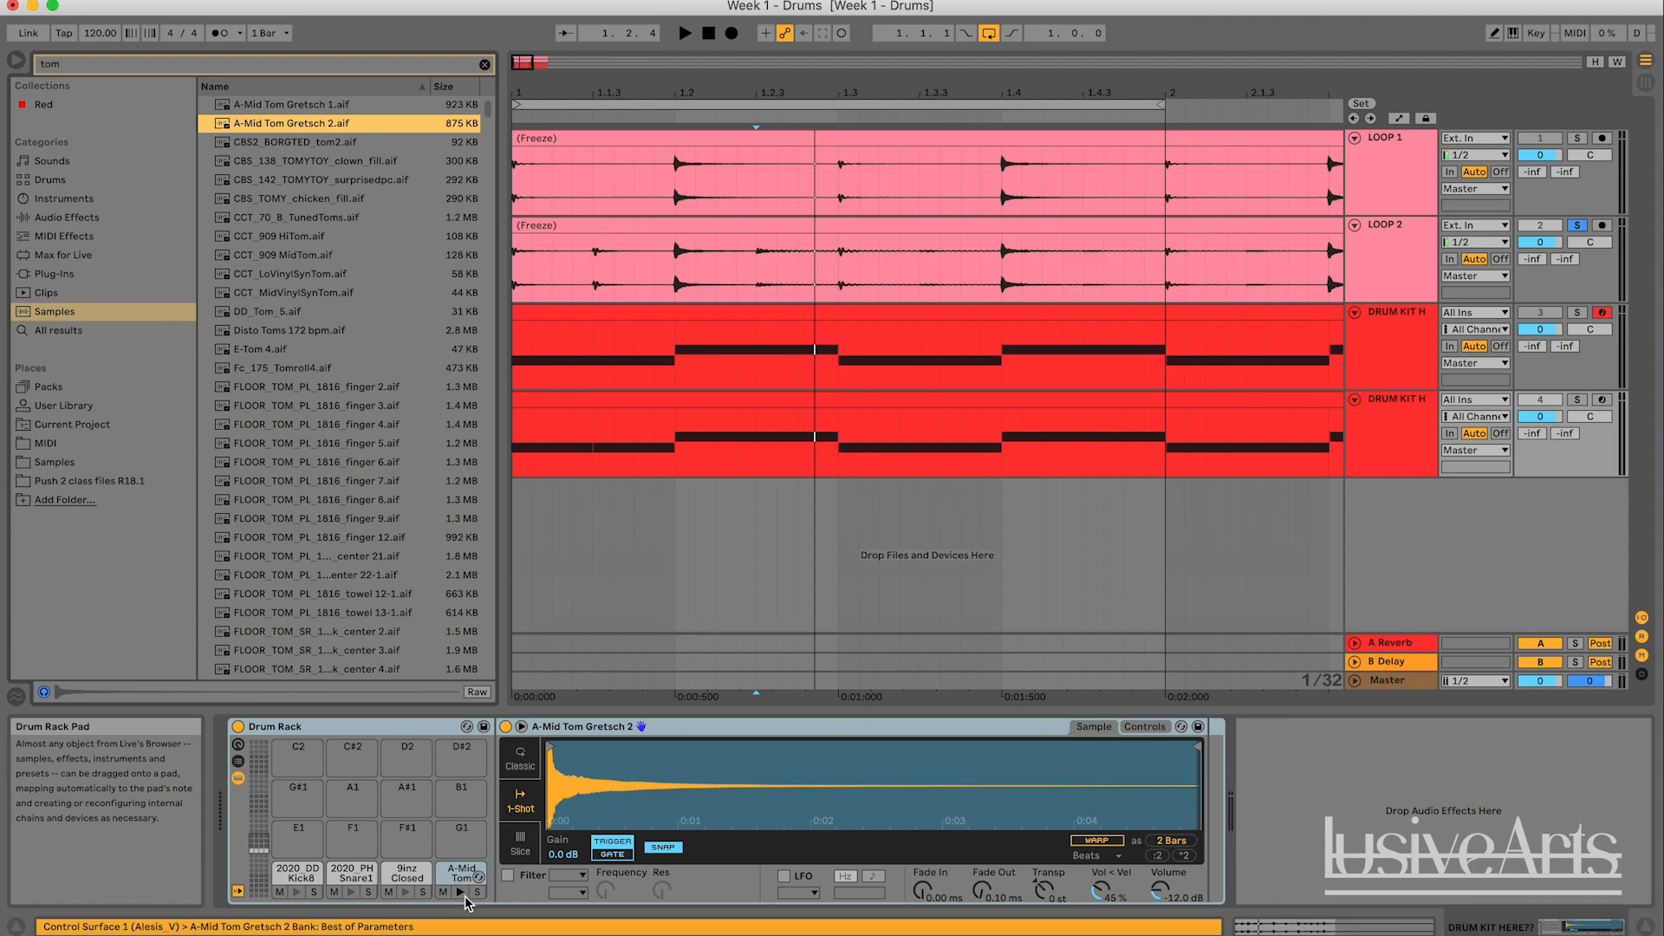
pyautogui.click(460, 892)
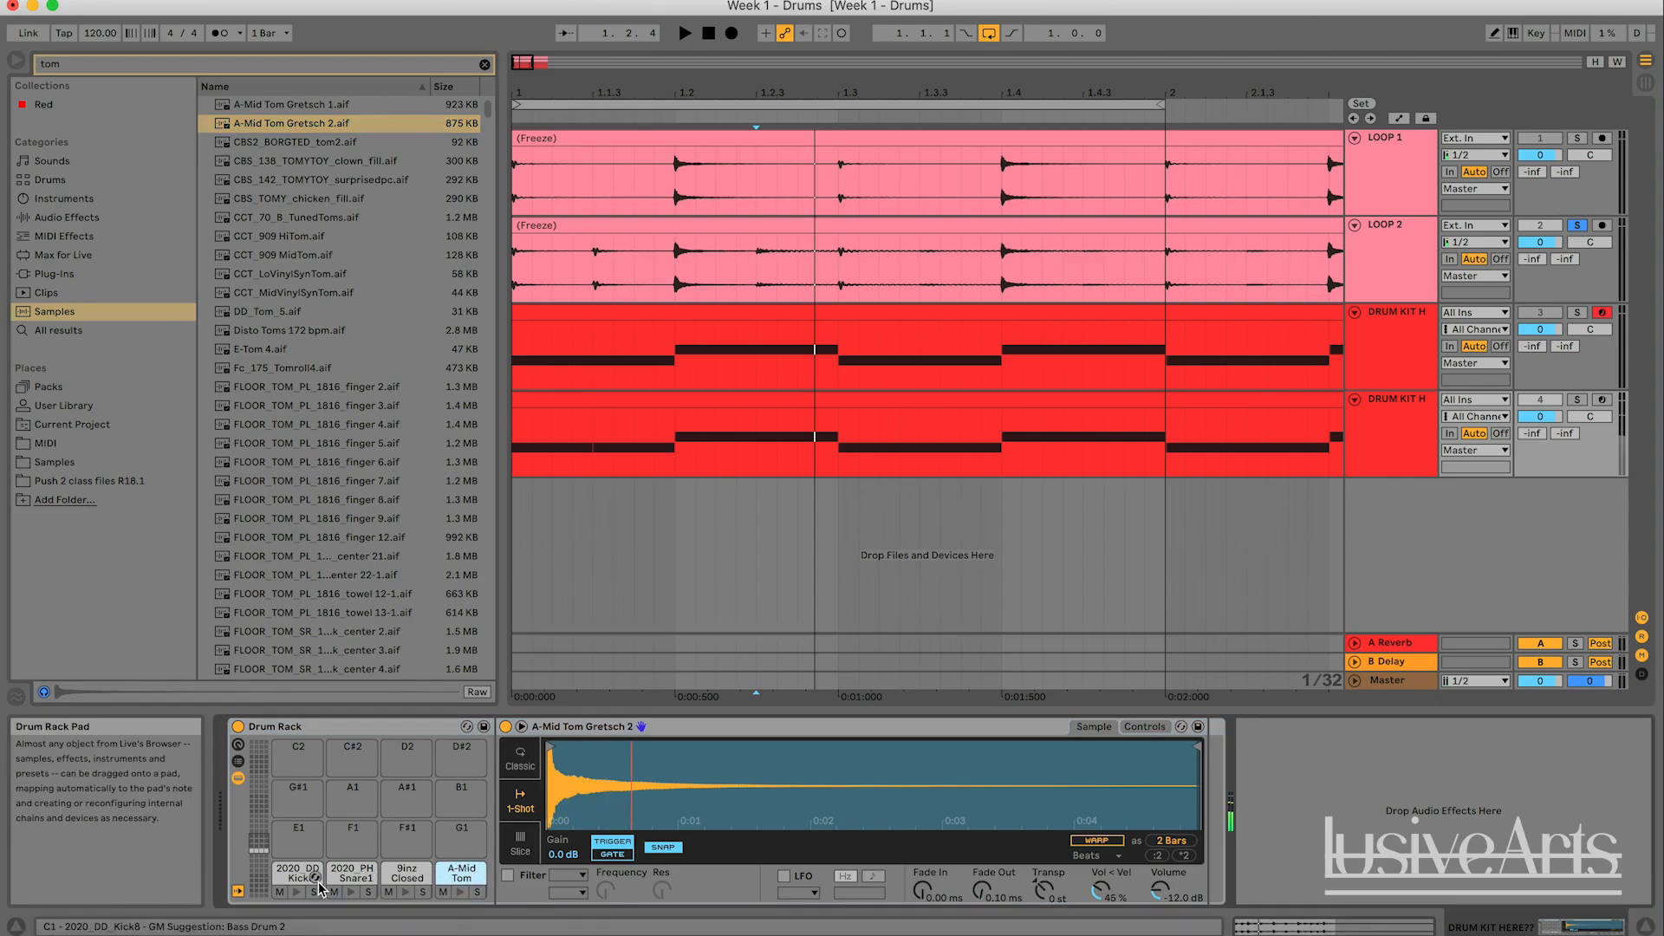
pyautogui.click(1578, 225)
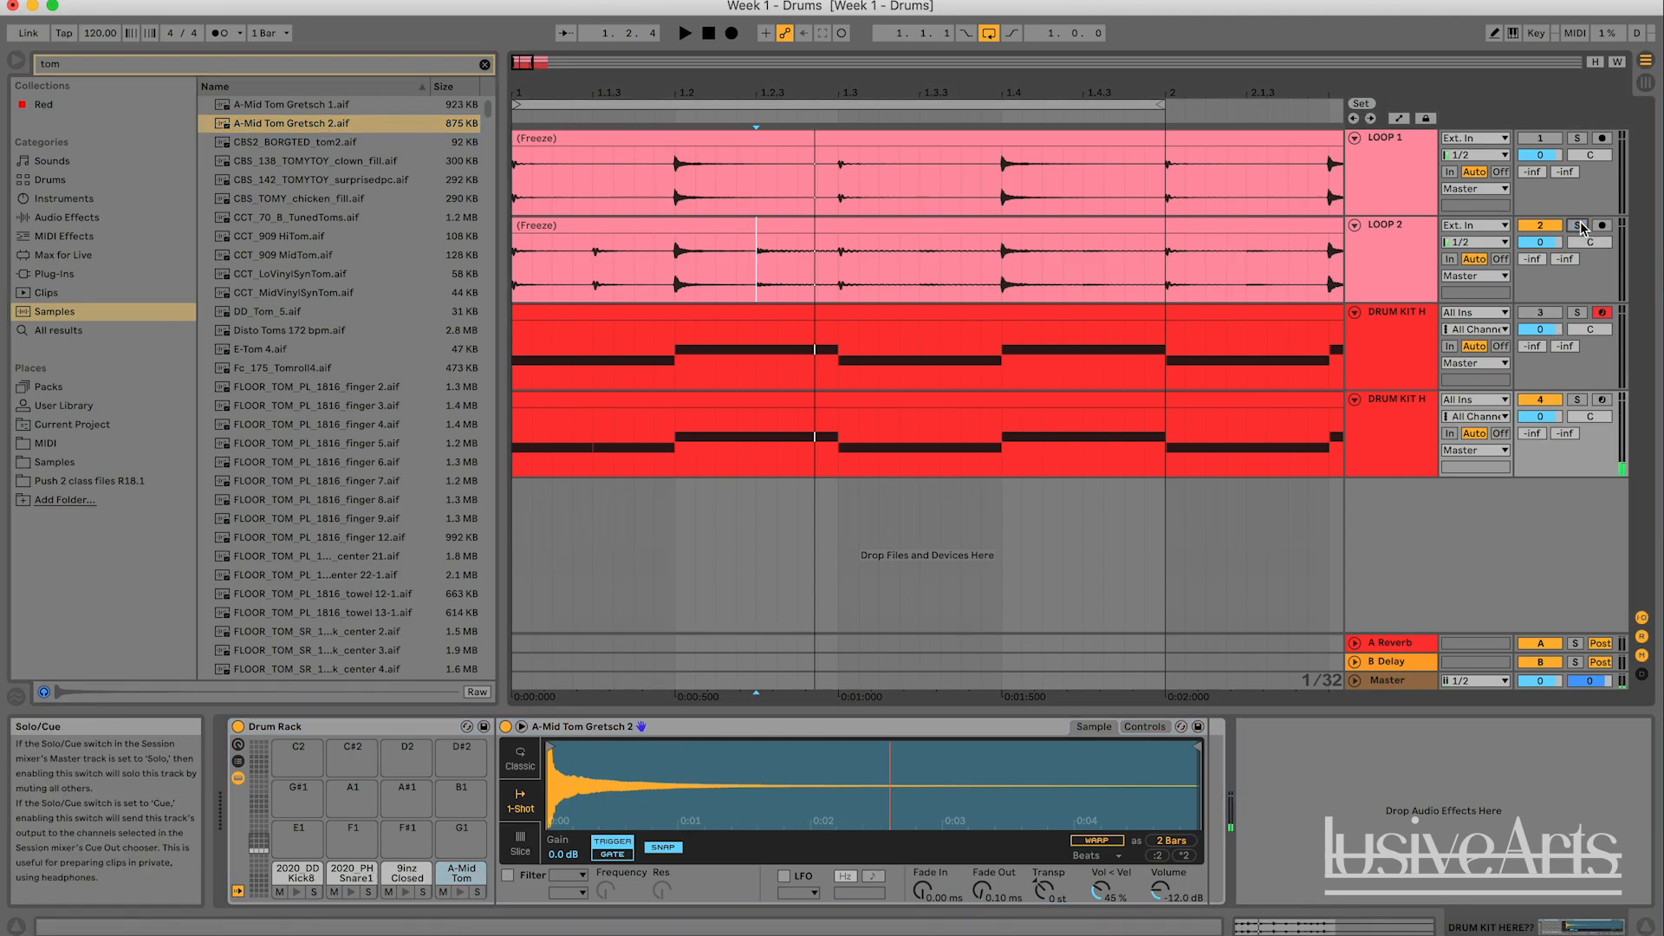
# - Audition the kick, snare, closed hat and tom pads of the duplicated kit's Drum Rack
pyautogui.click(297, 893)
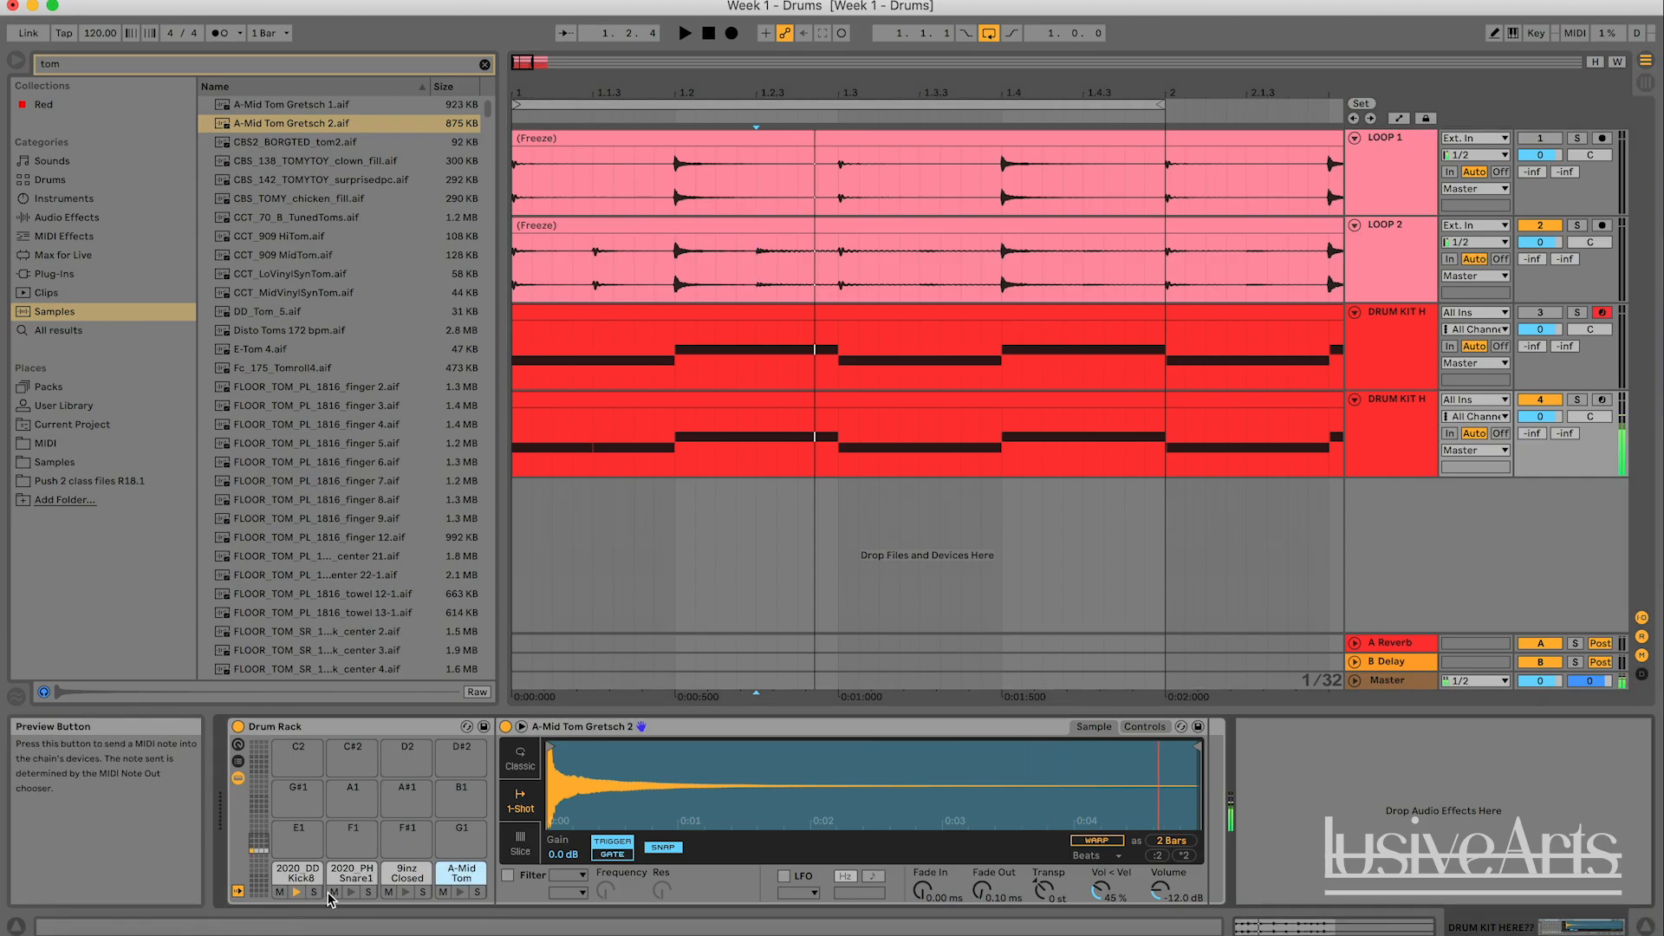
pyautogui.click(334, 893)
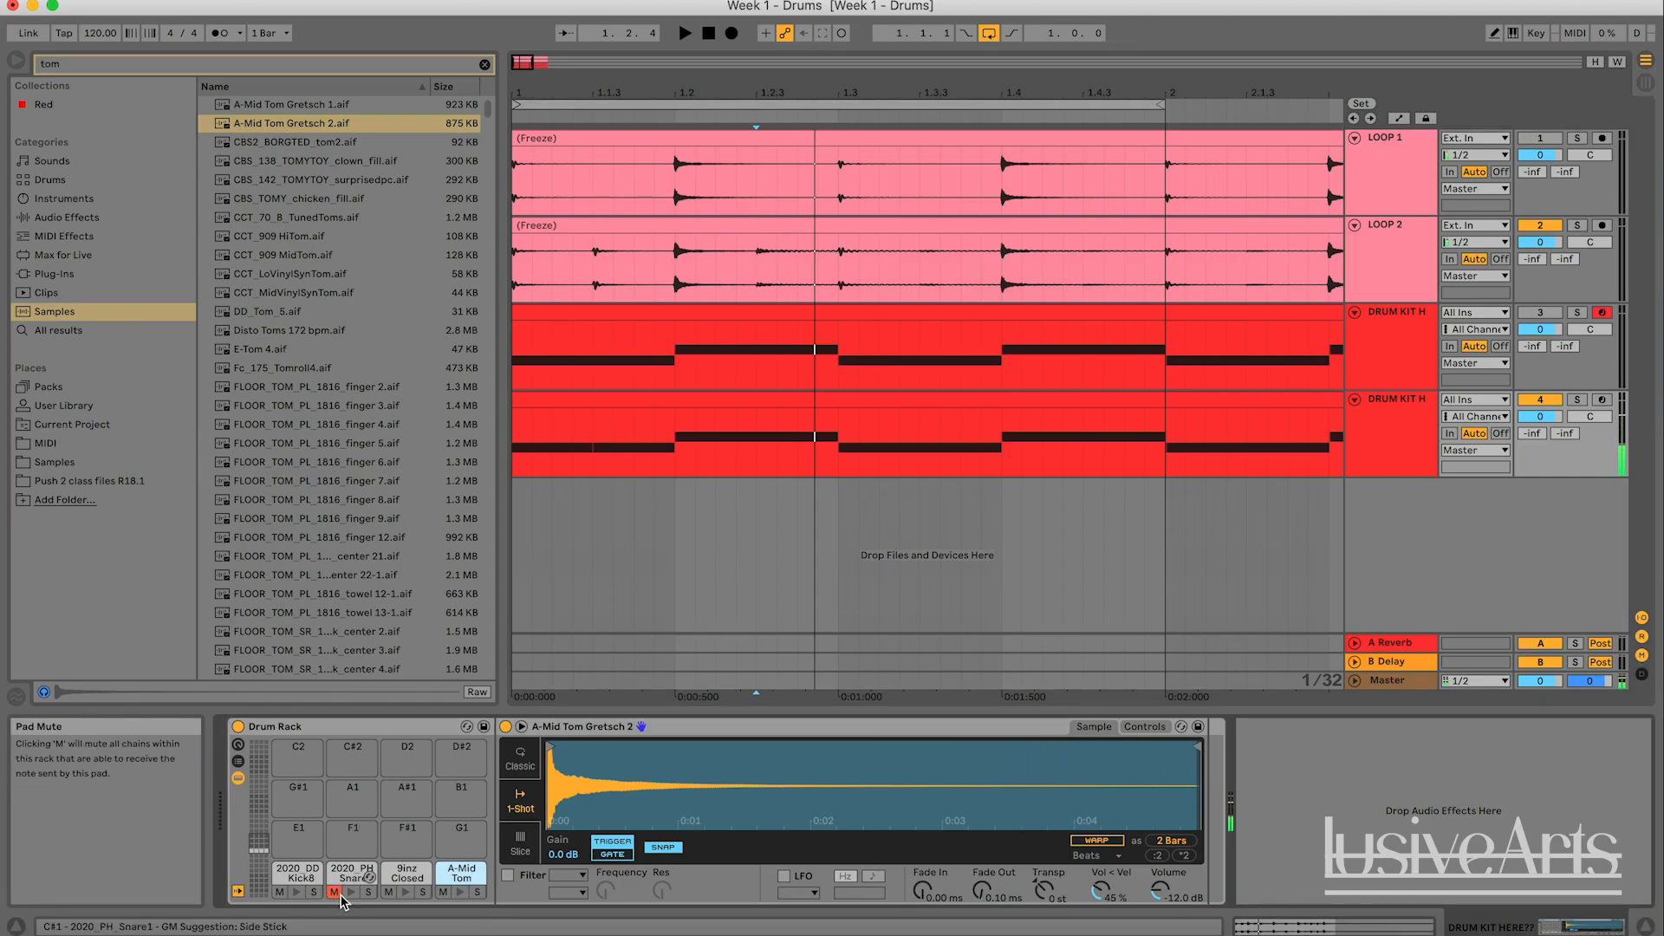
pyautogui.click(405, 892)
pyautogui.click(460, 892)
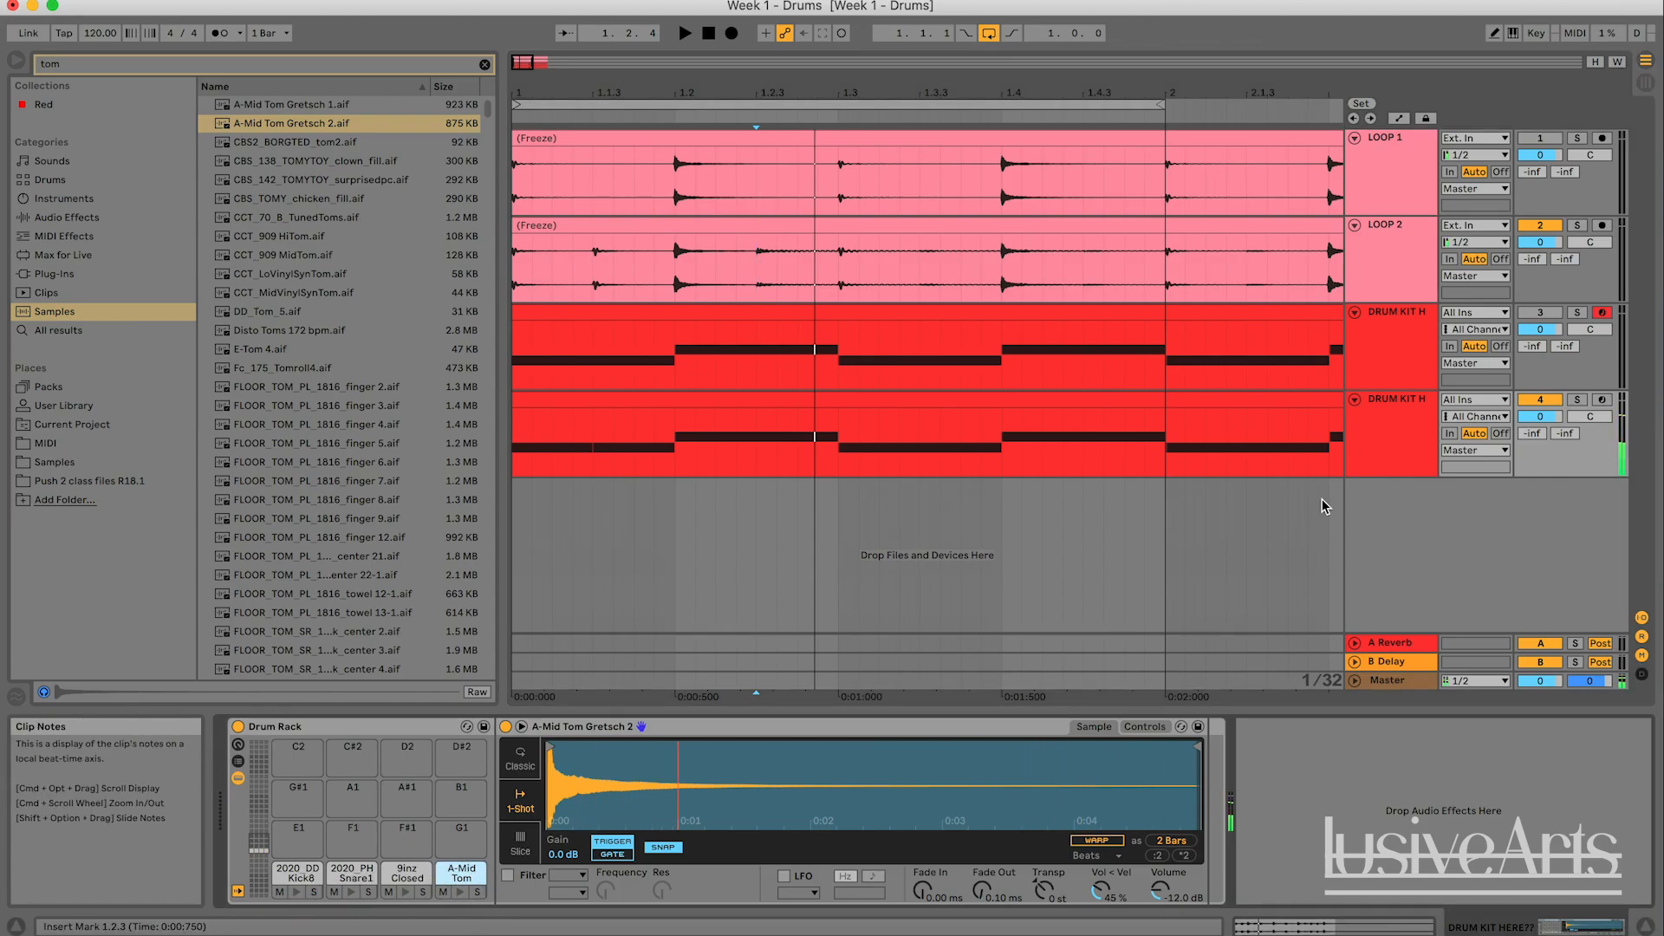
# - Mute the duplicated kit track and play LOOP 2 on its own, with the kit's Drum Rack shown
pyautogui.doubleClick(803, 404)
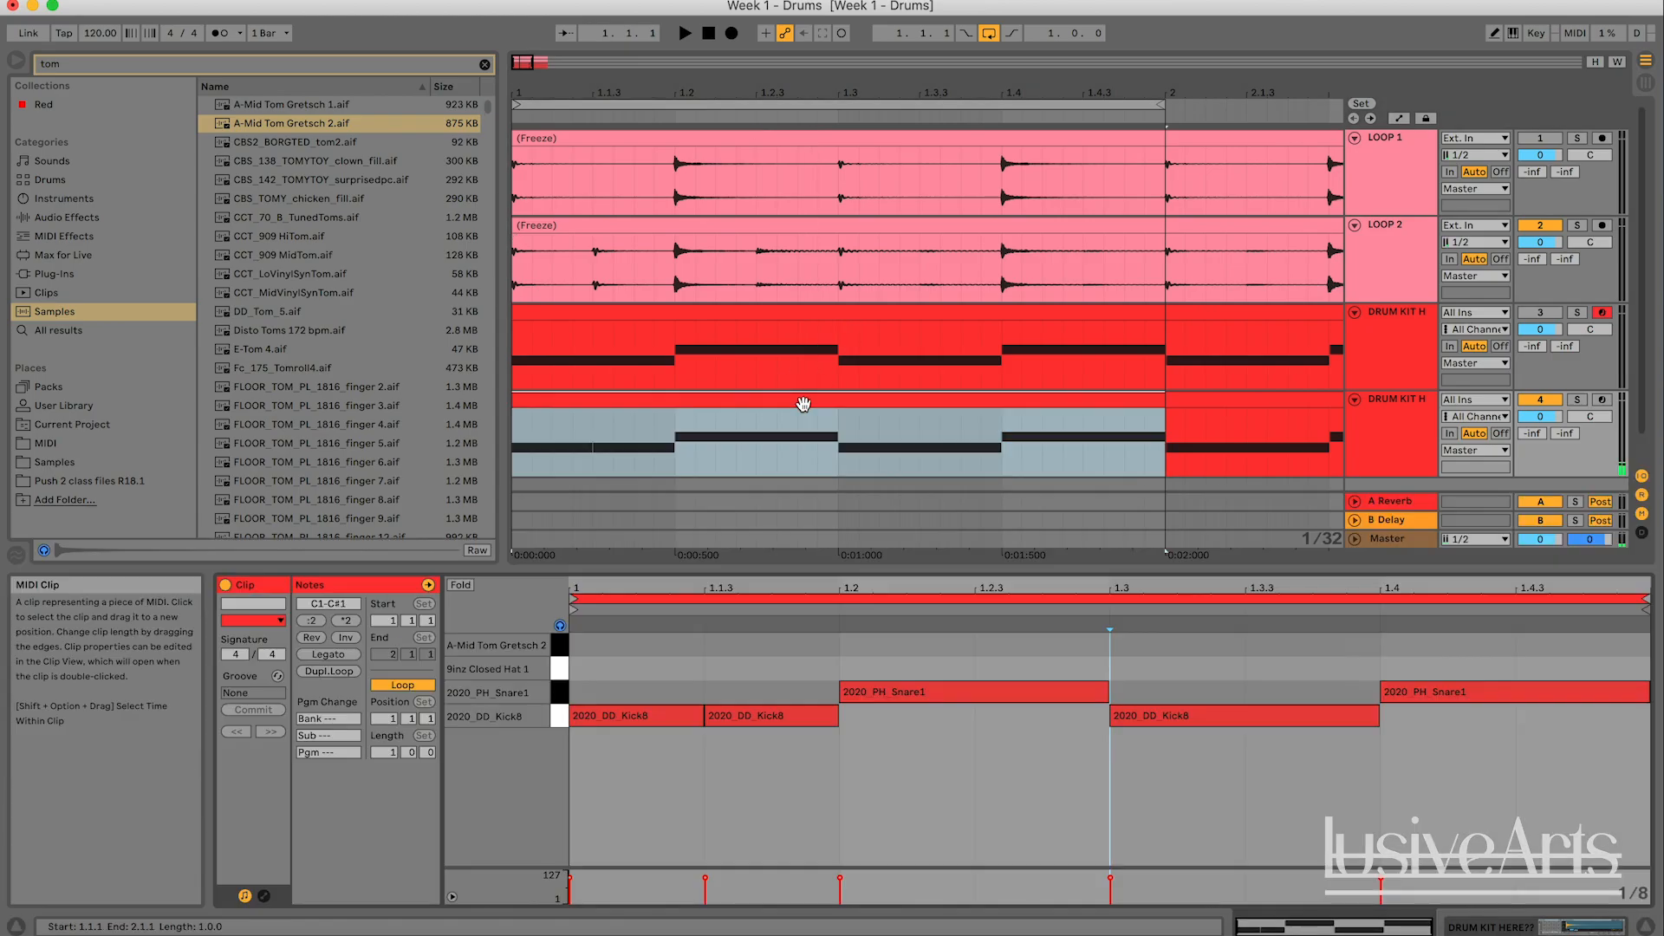
pyautogui.press('space')
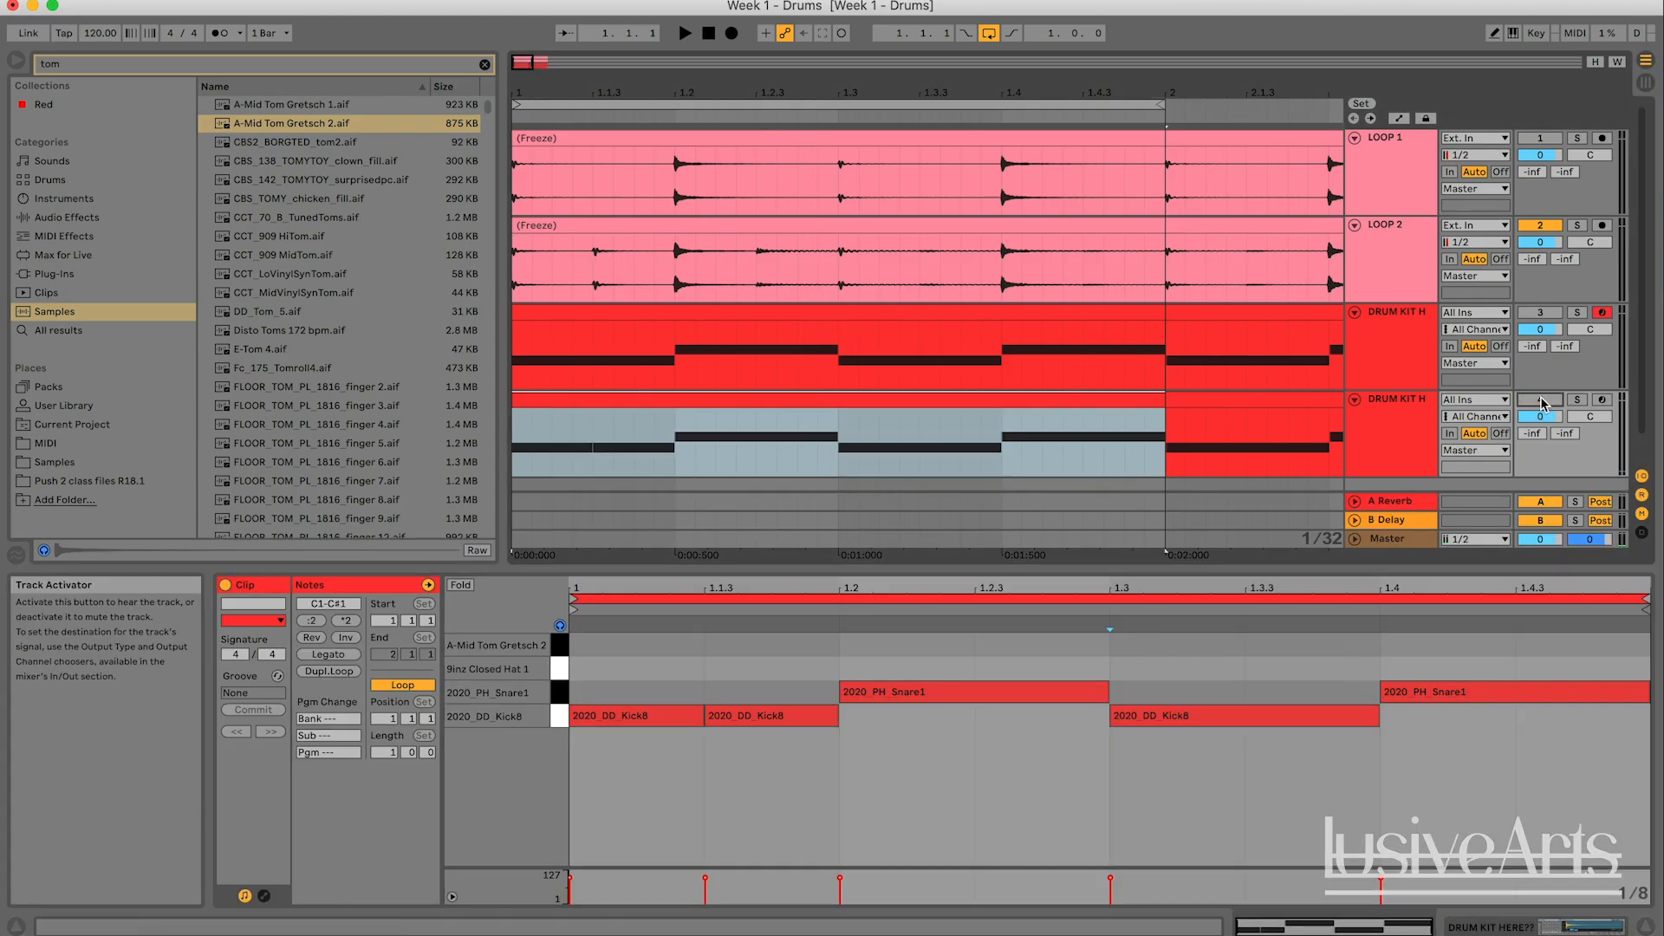
pyautogui.click(1540, 401)
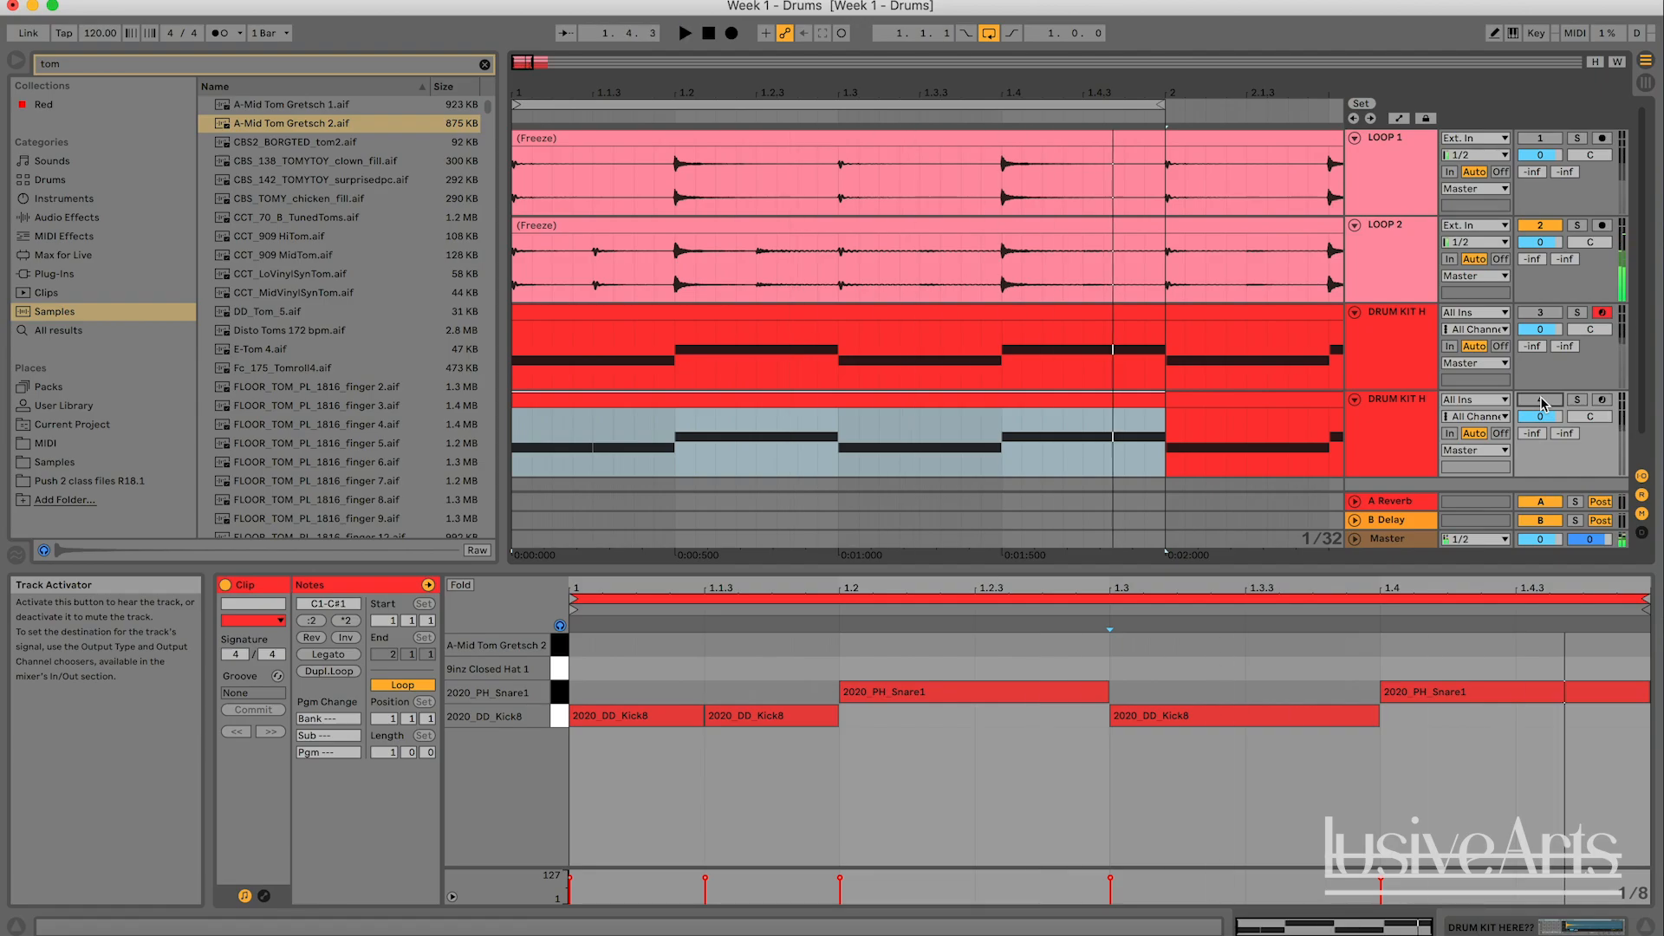
pyautogui.click(1362, 402)
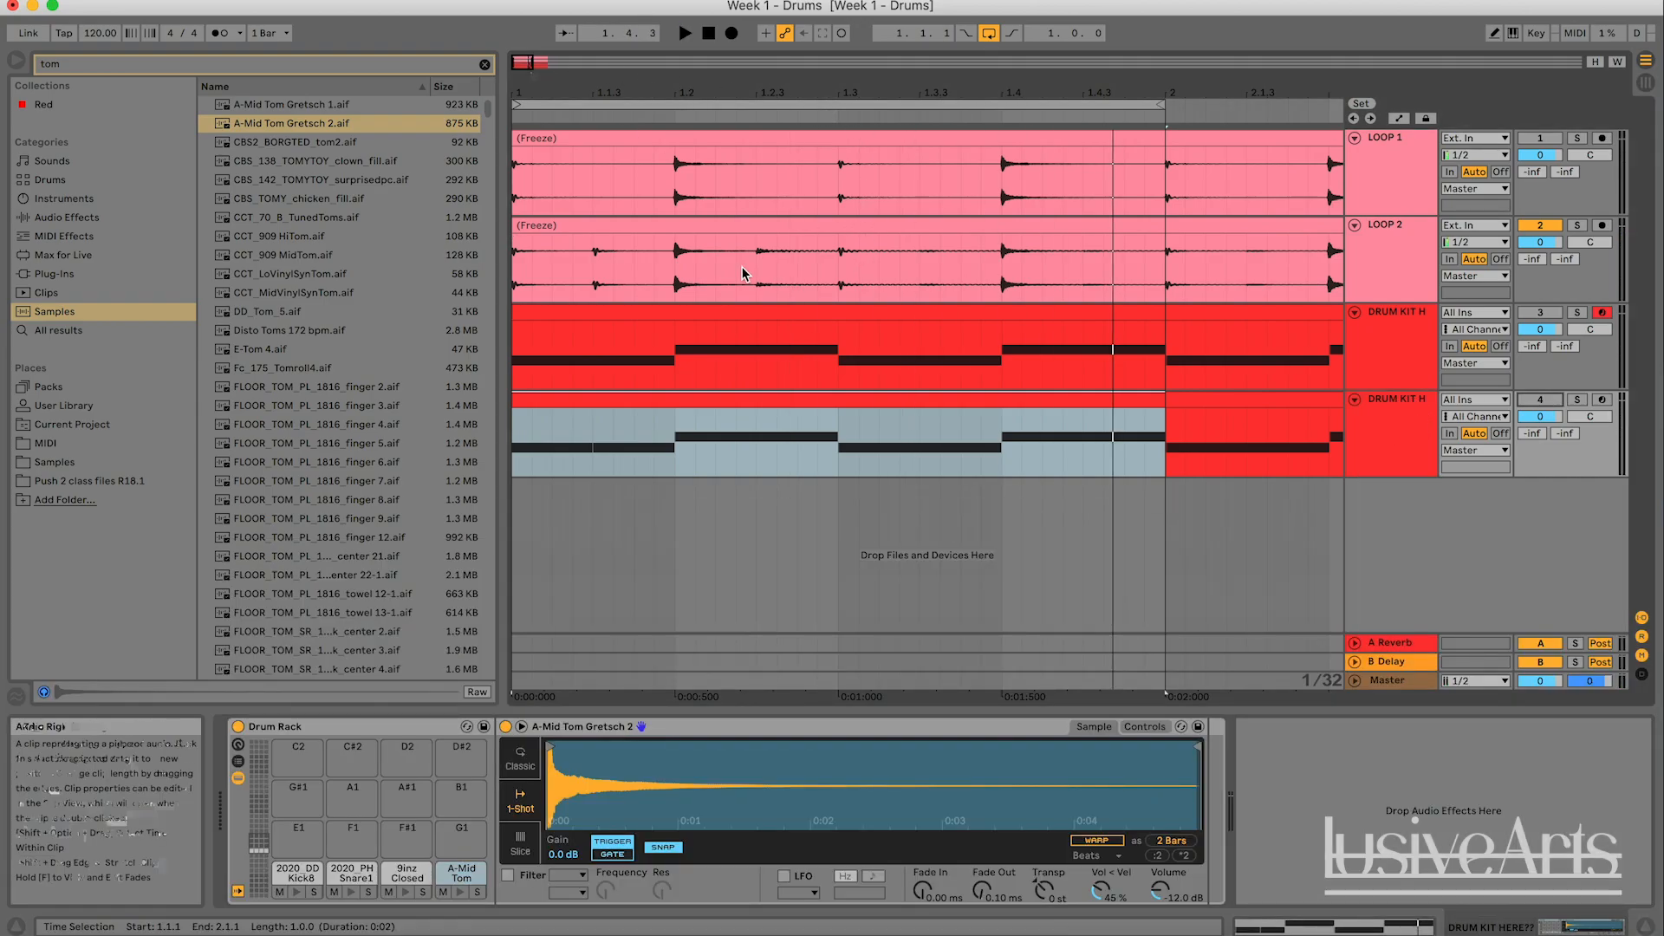
pyautogui.press('space')
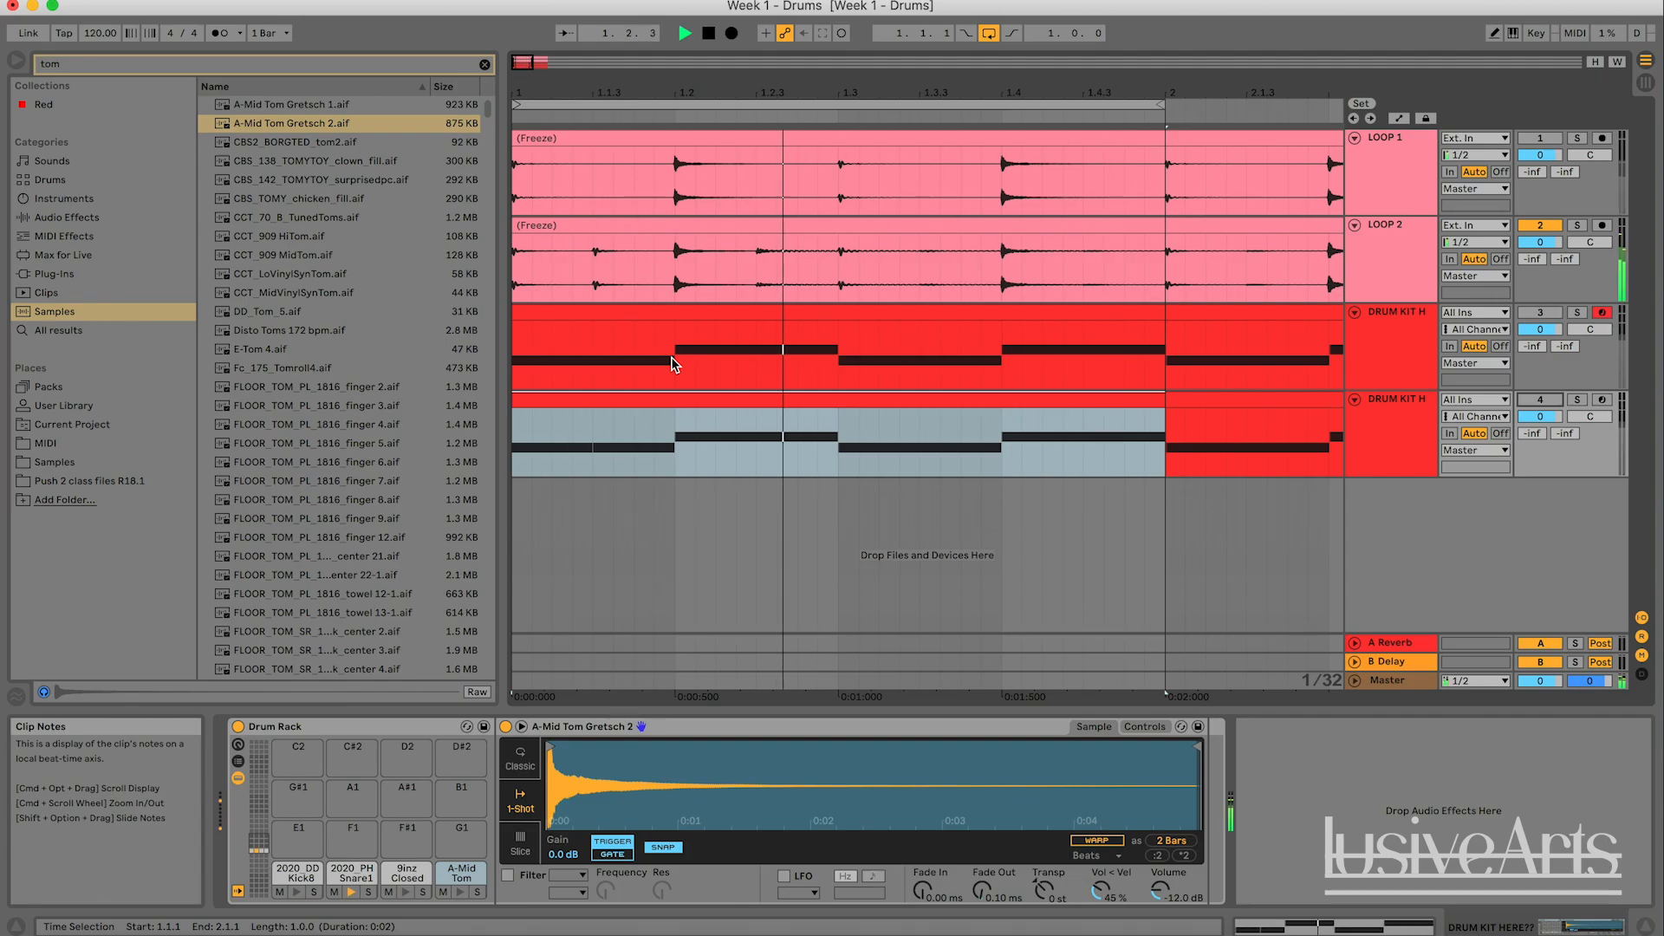
pyautogui.press('space')
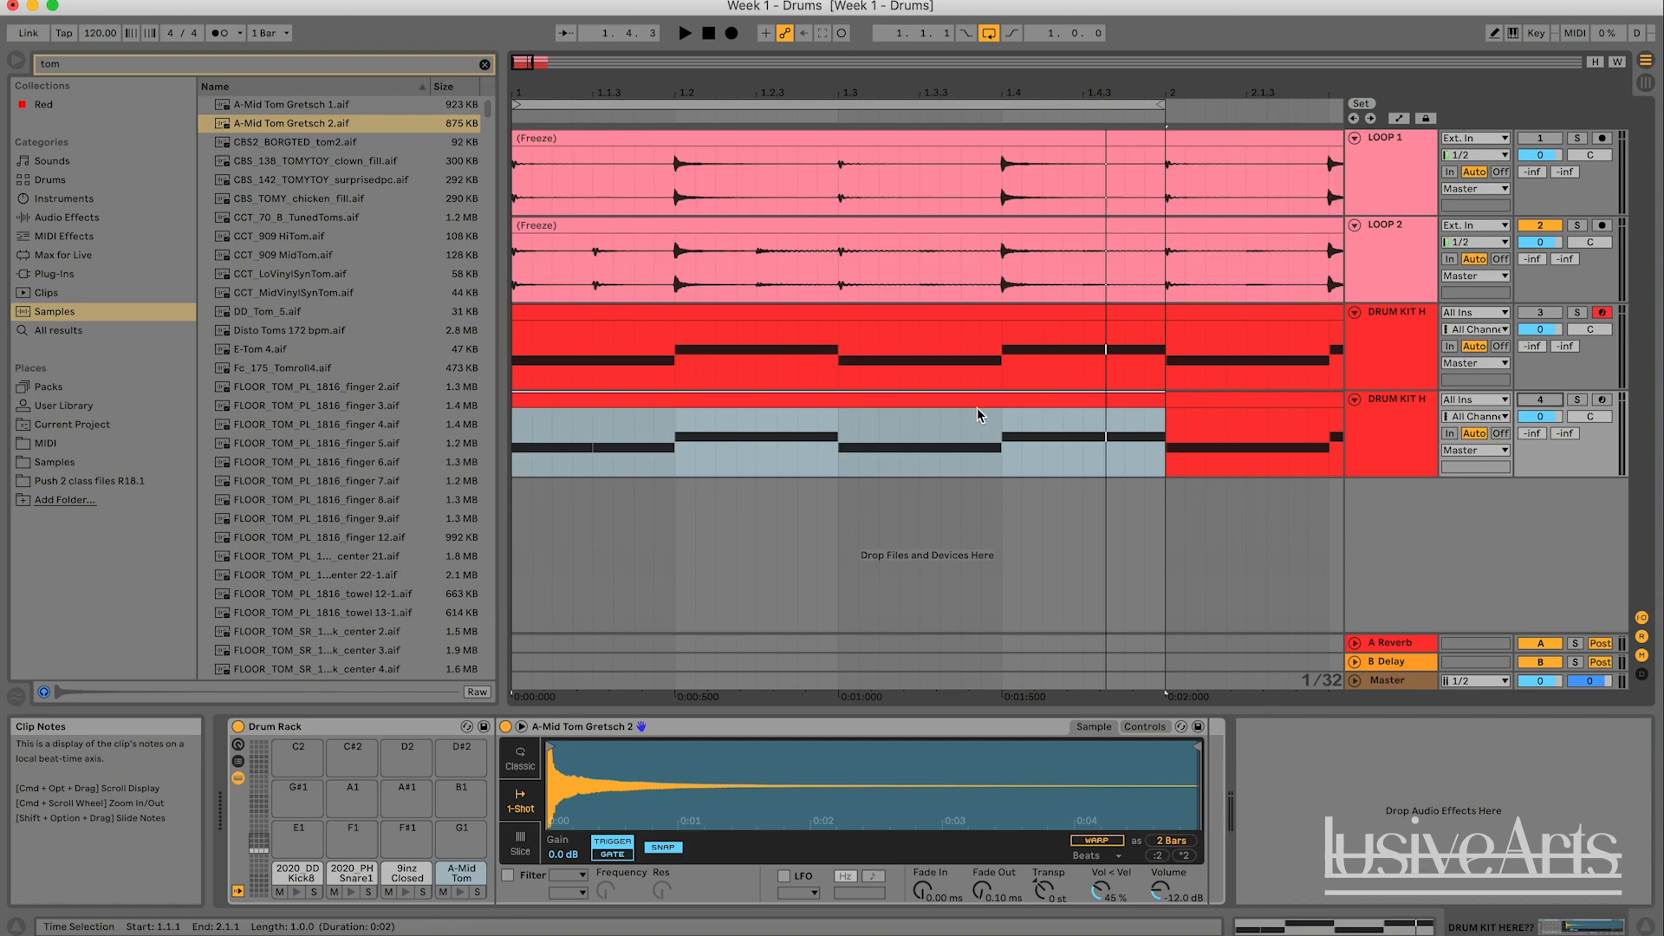
# - On the 1/8 grid of the duplicated kit's first-bar clip, add 9inz Closed Hat 1 notes at 1.1.1 and 1.1.3
pyautogui.doubleClick(939, 401)
pyautogui.rightClick(910, 762)
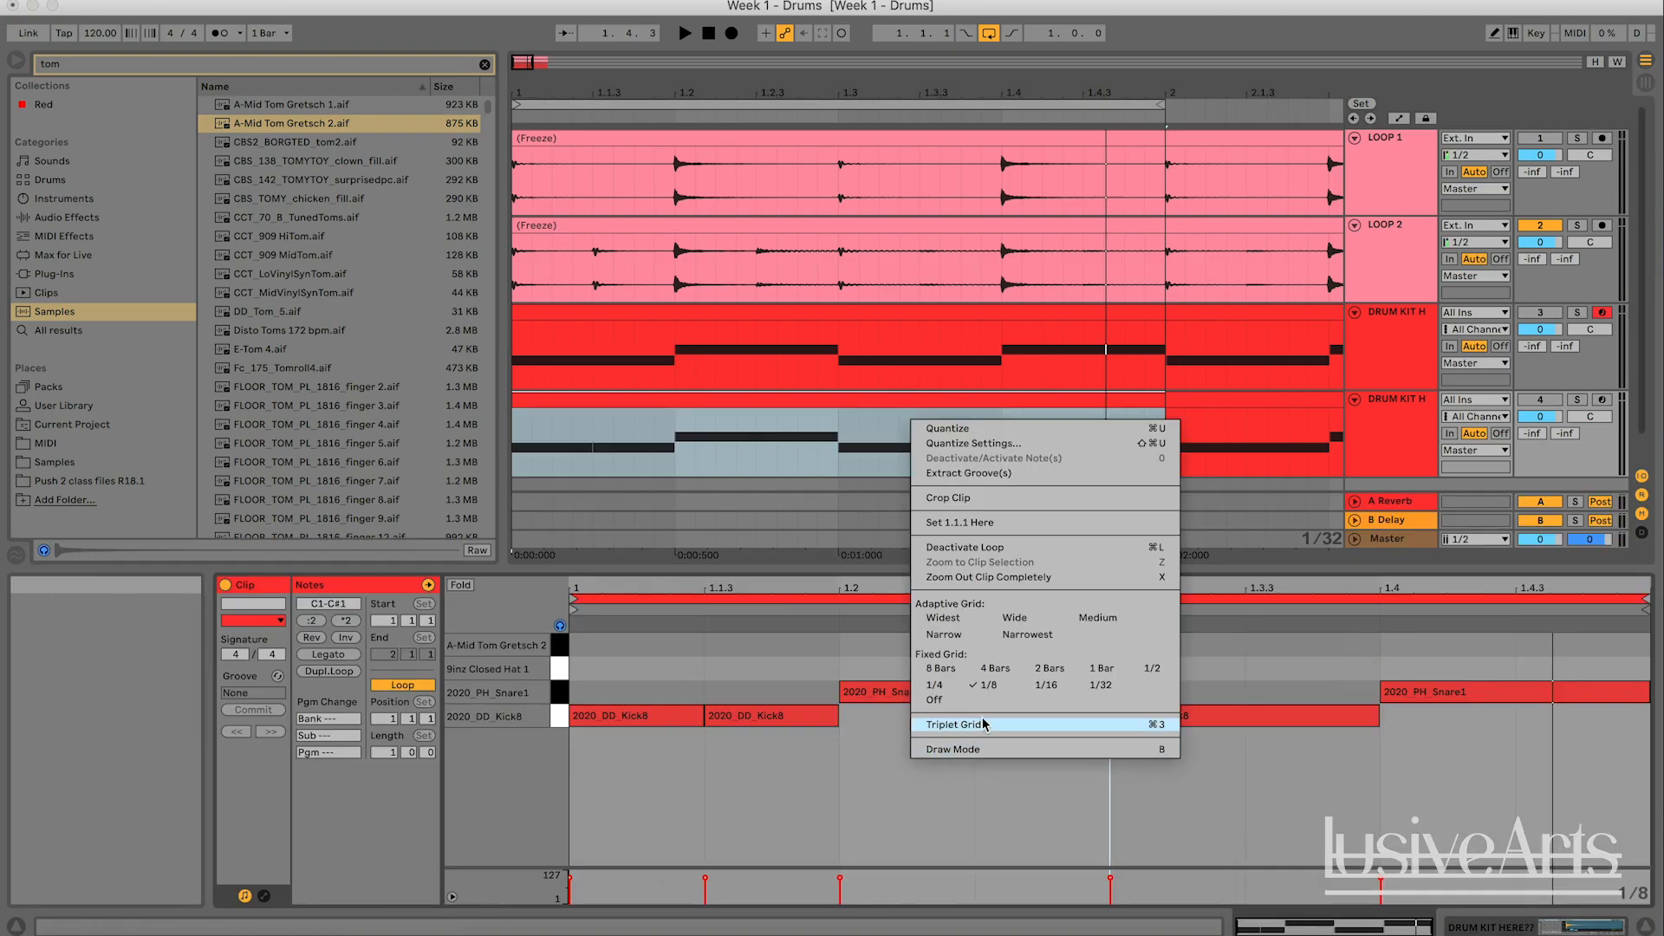
pyautogui.click(988, 684)
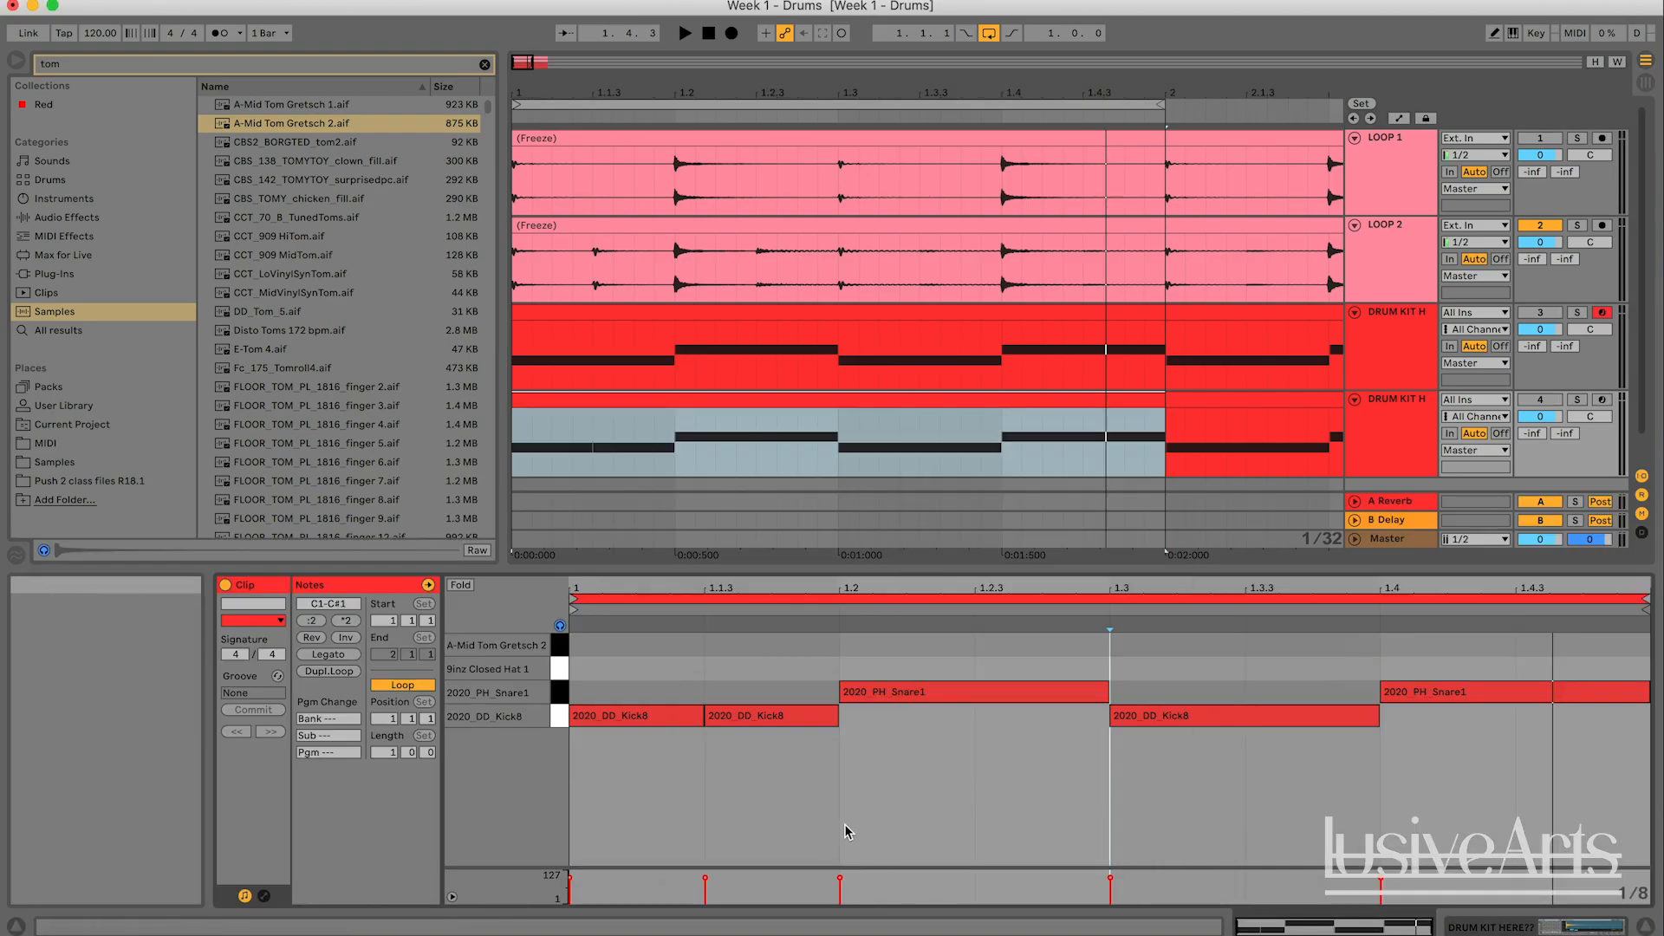
pyautogui.click(650, 674)
pyautogui.click(747, 669)
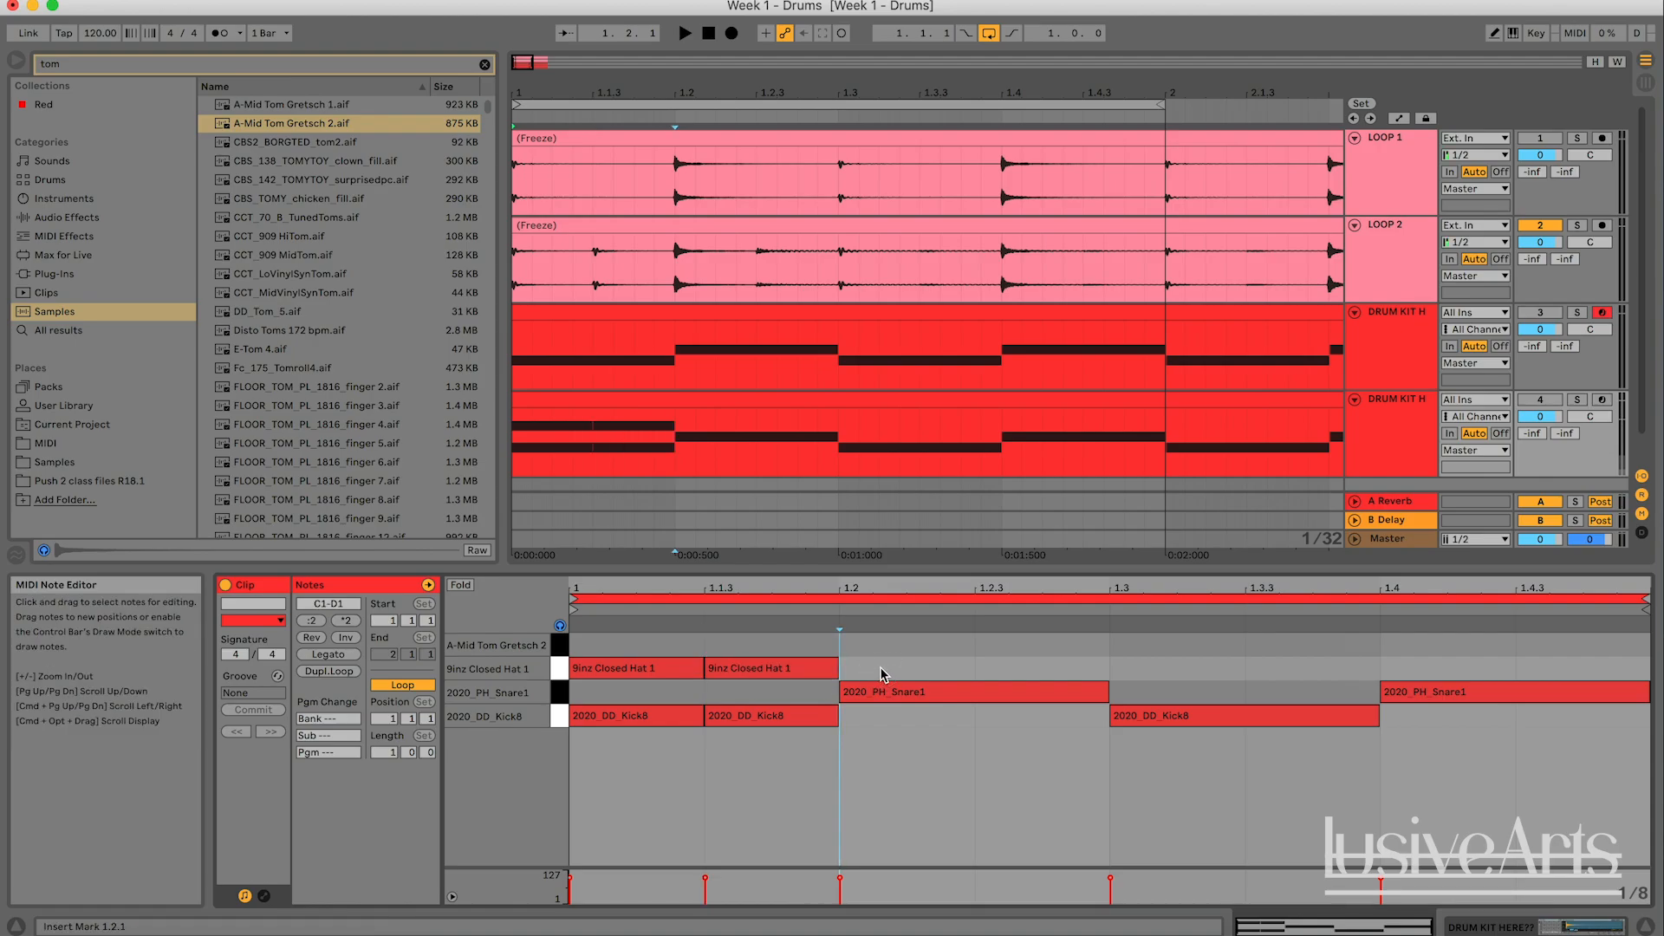
pyautogui.click(944, 647)
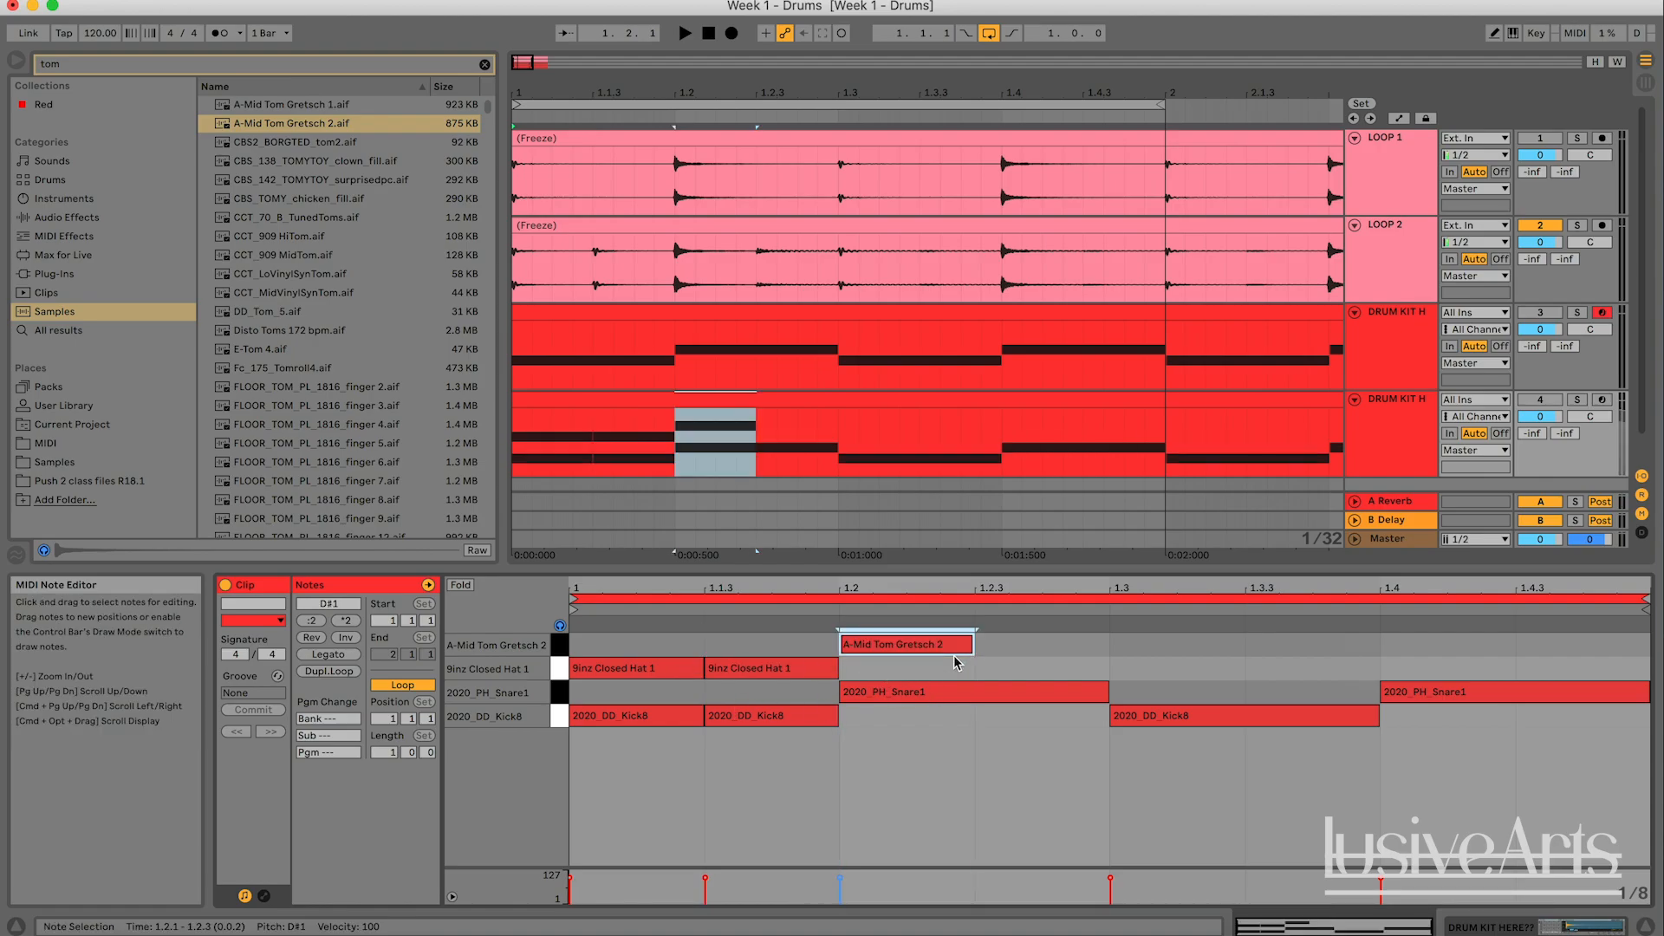
pyautogui.moveTo(942, 660); pyautogui.dragTo(945, 674)
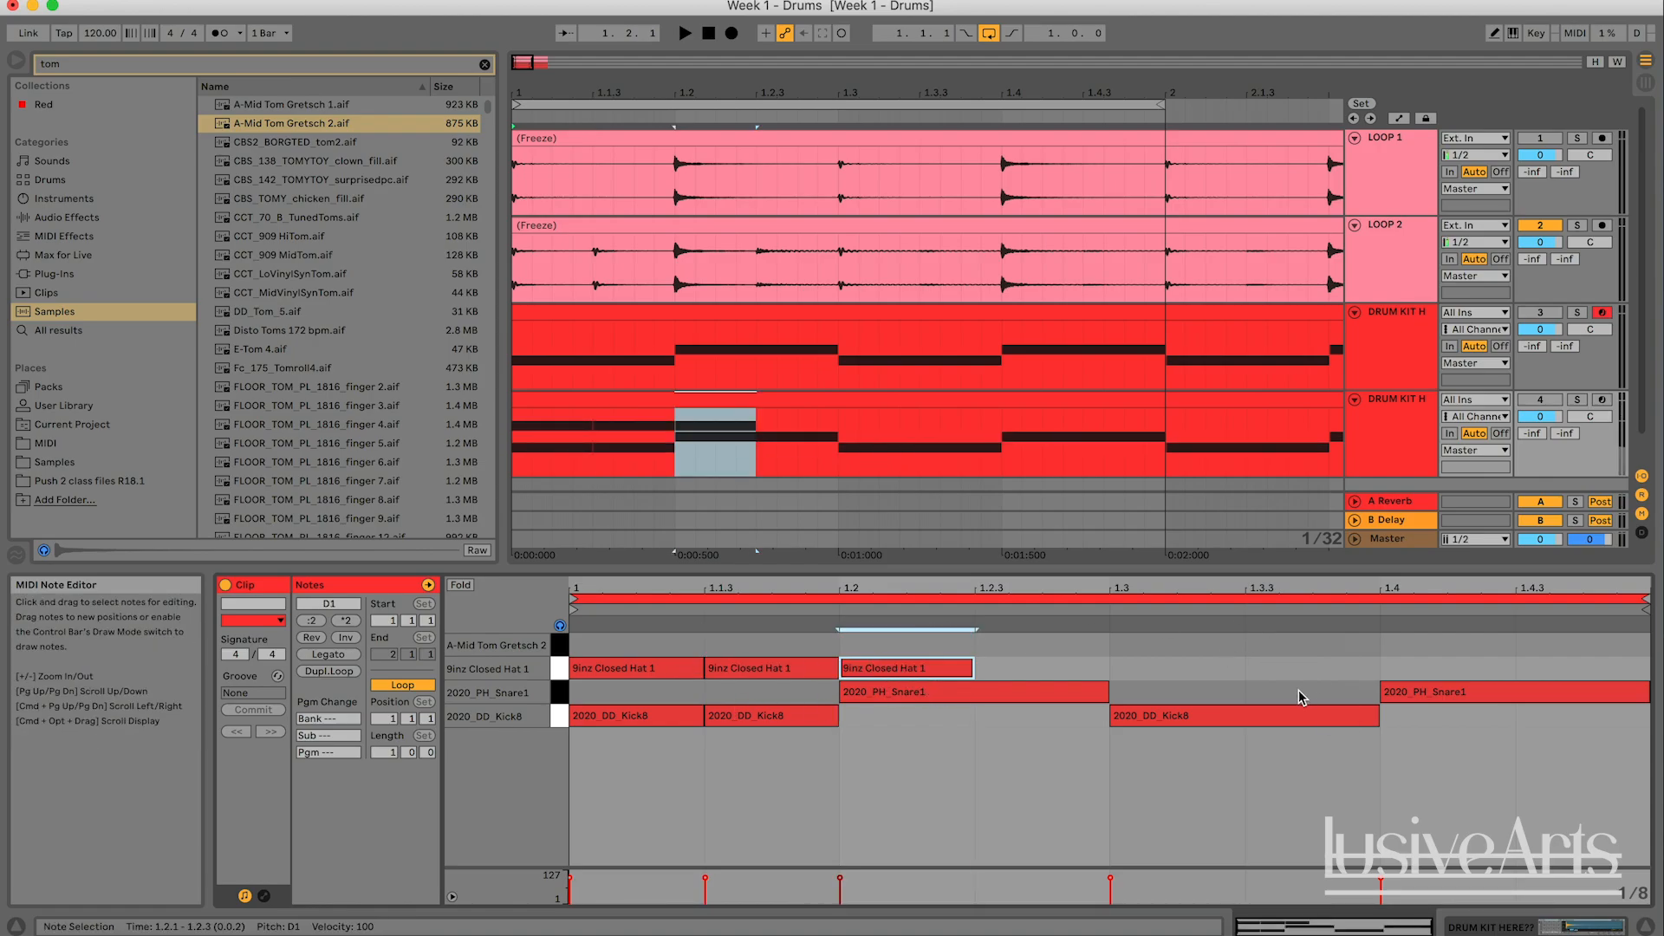
pyautogui.doubleClick(879, 670)
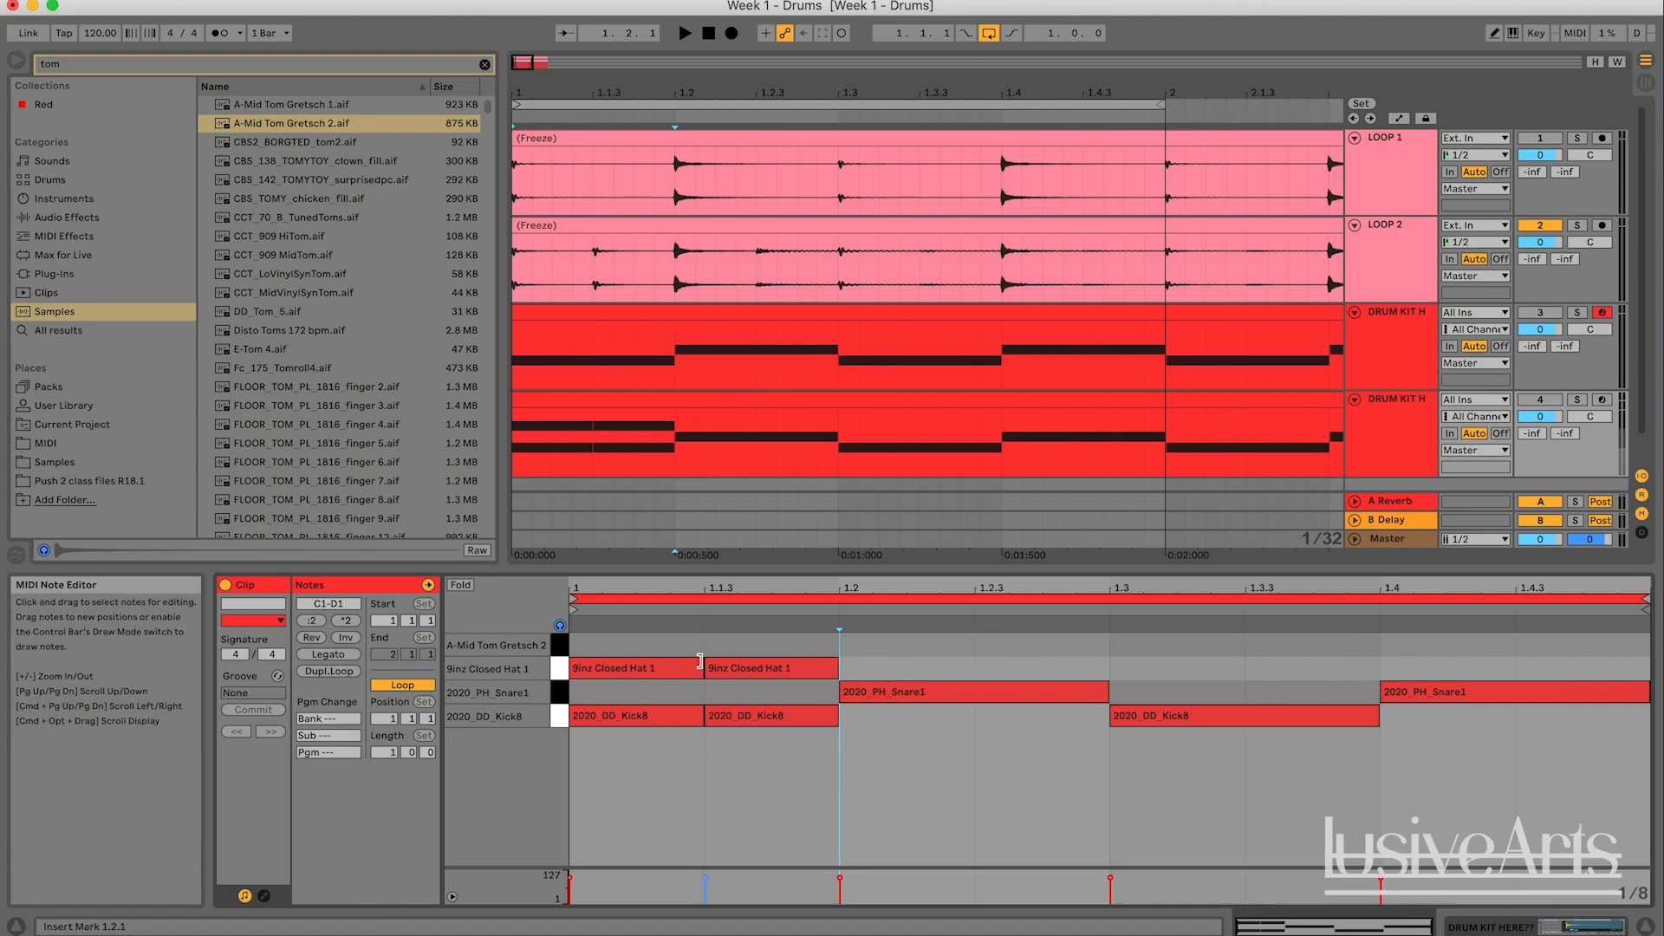
# - Duplicate the two closed hat notes three times so that eighth-note hats fill the whole bar
pyautogui.moveTo(782, 648); pyautogui.dragTo(625, 681)
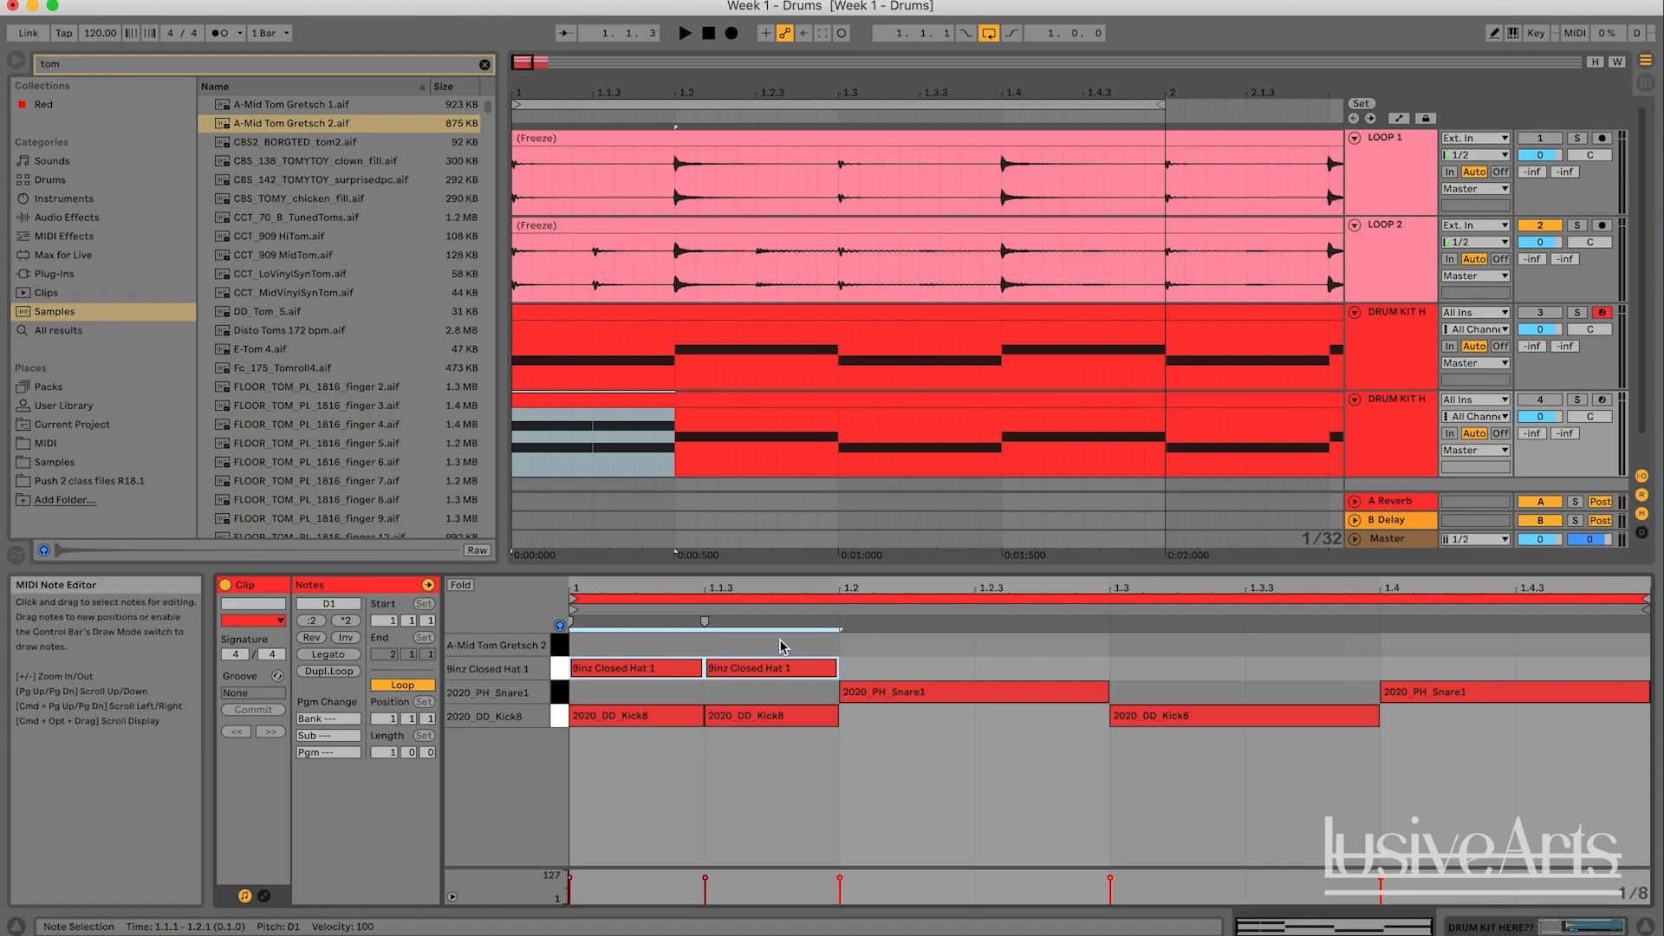
pyautogui.press('super+d')
pyautogui.press('super+d')
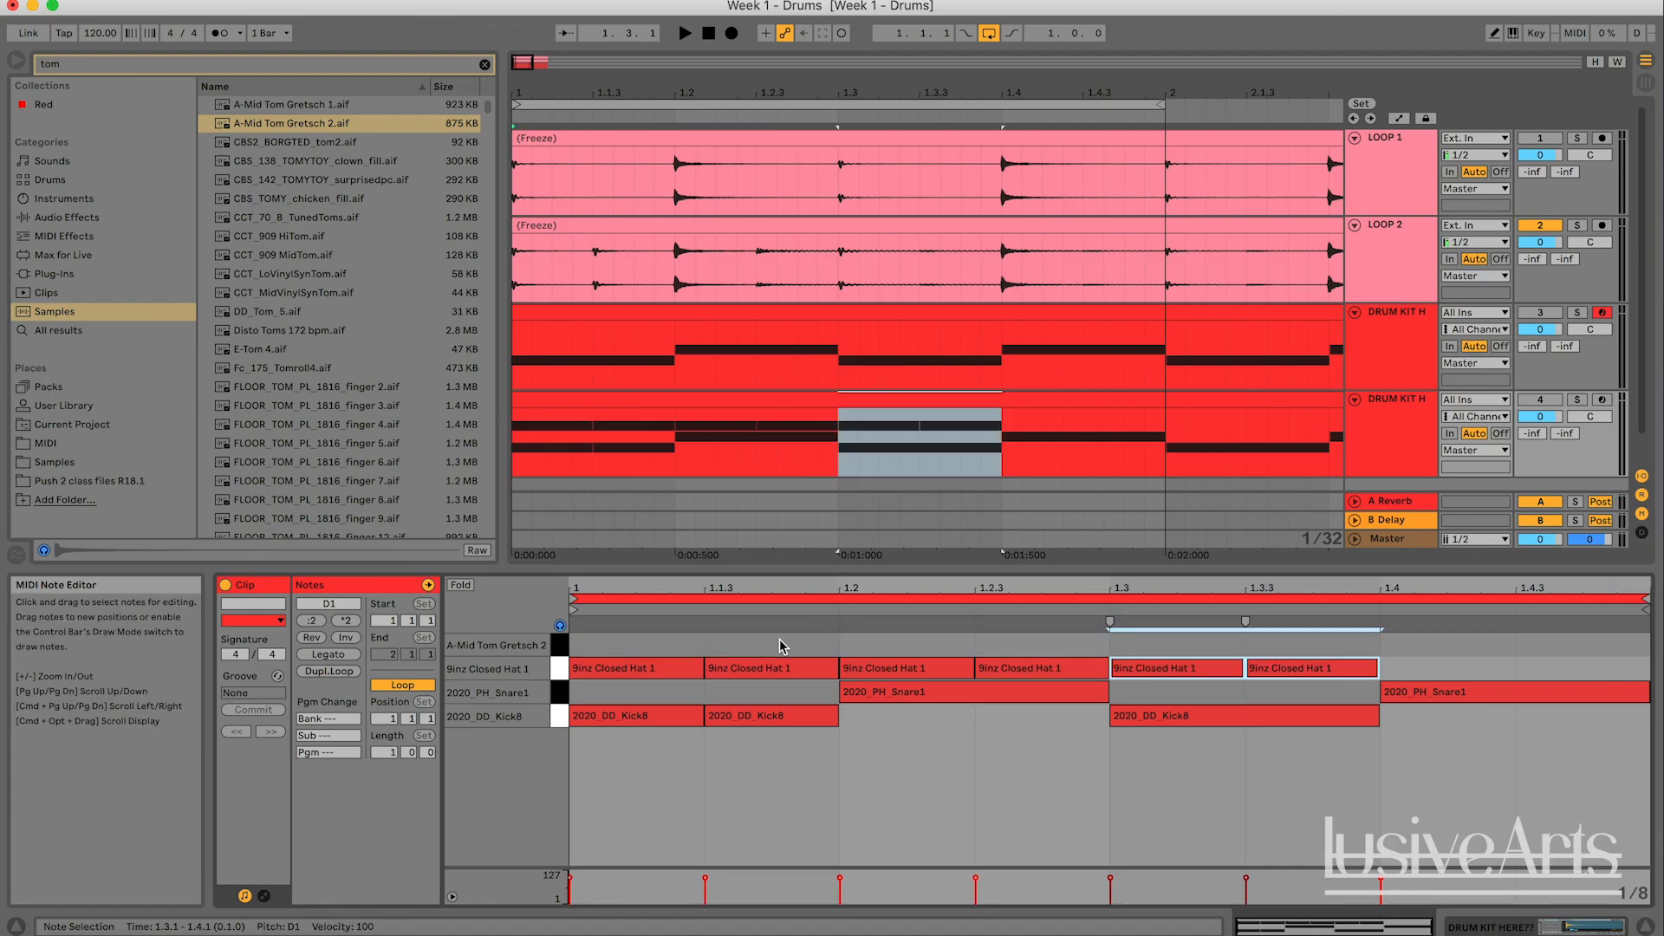
pyautogui.press('super+d')
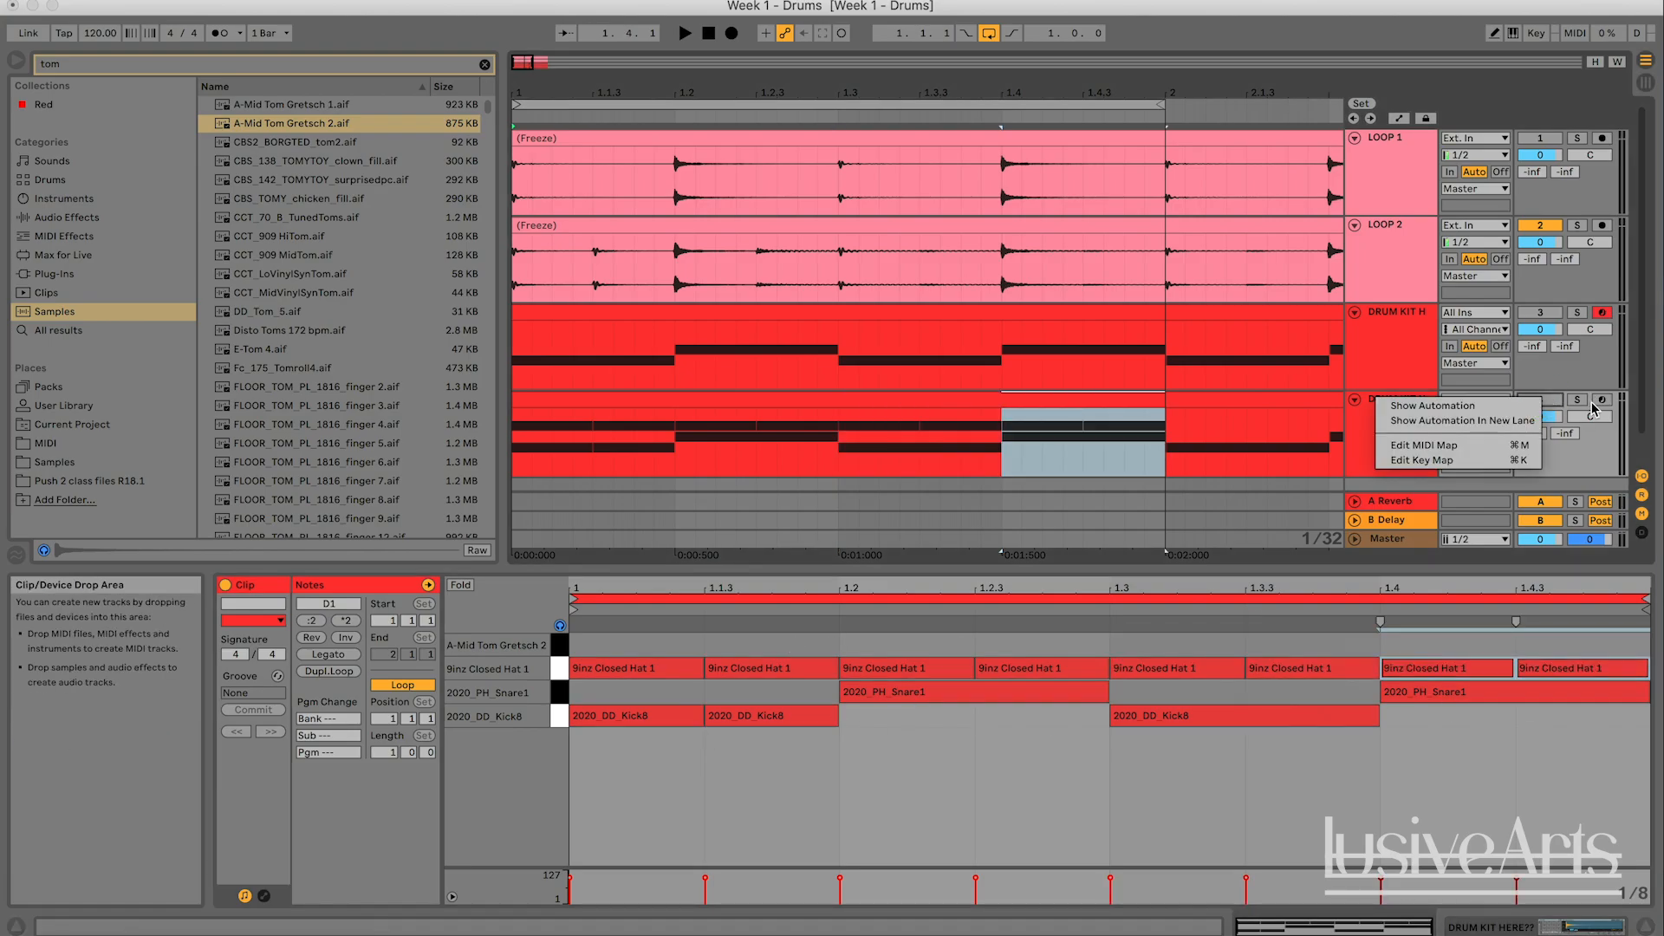
# - Play the duplicated kit soloed, and switch the solo to LOOP 2 to compare the two patterns
pyautogui.press('space')
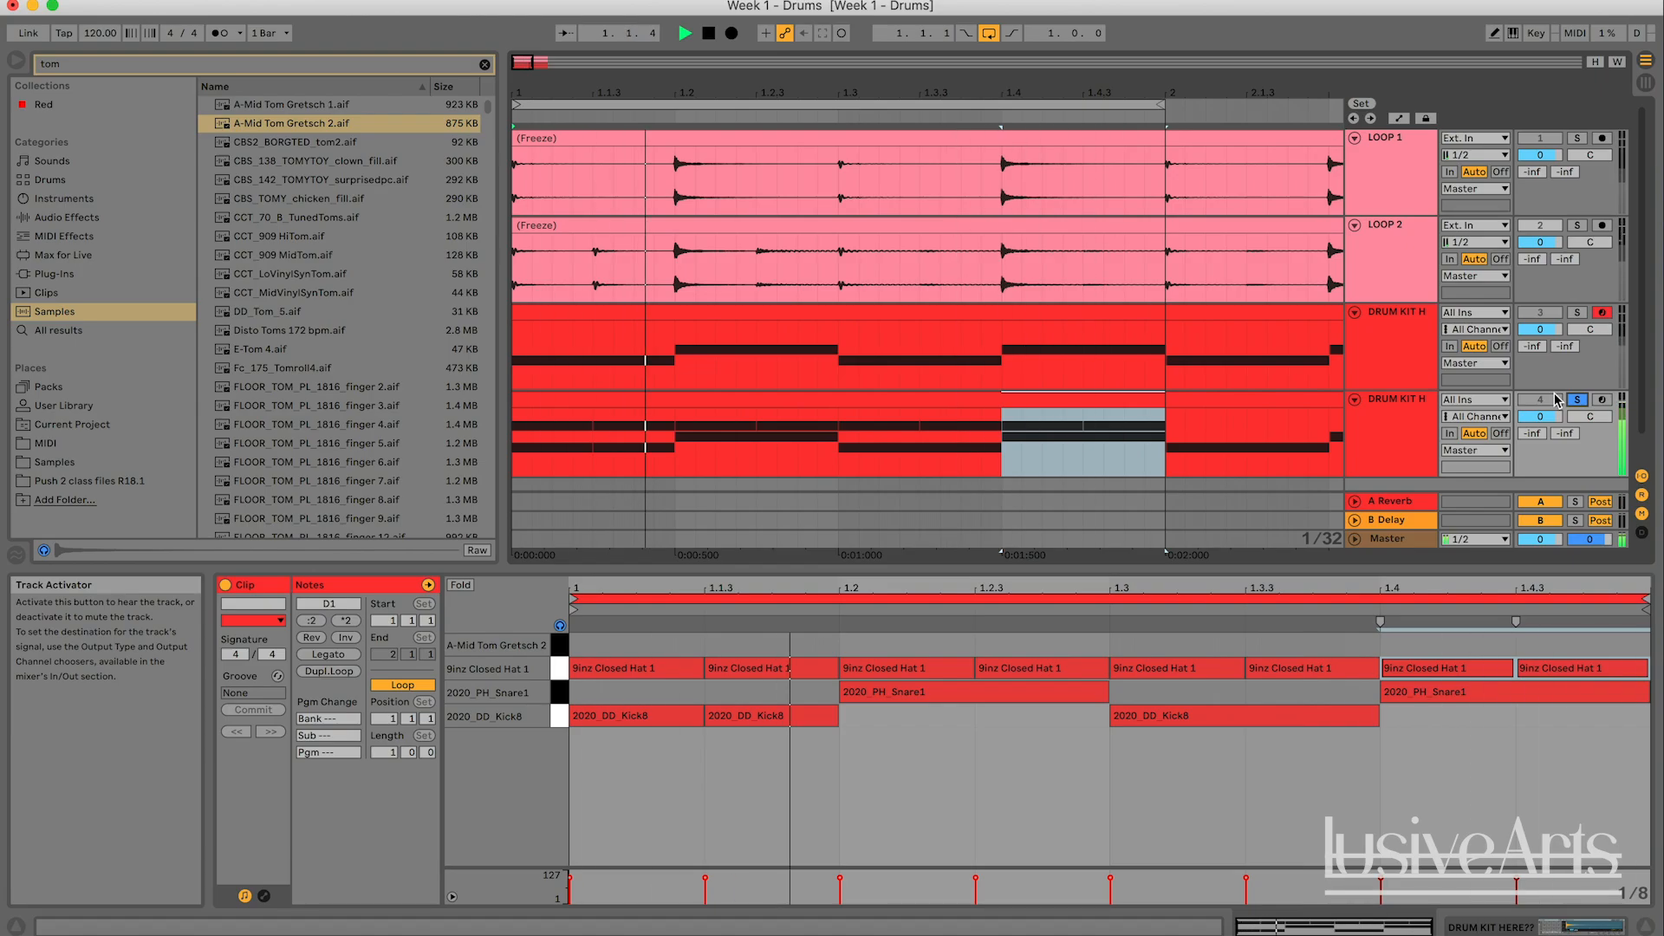
pyautogui.press('space')
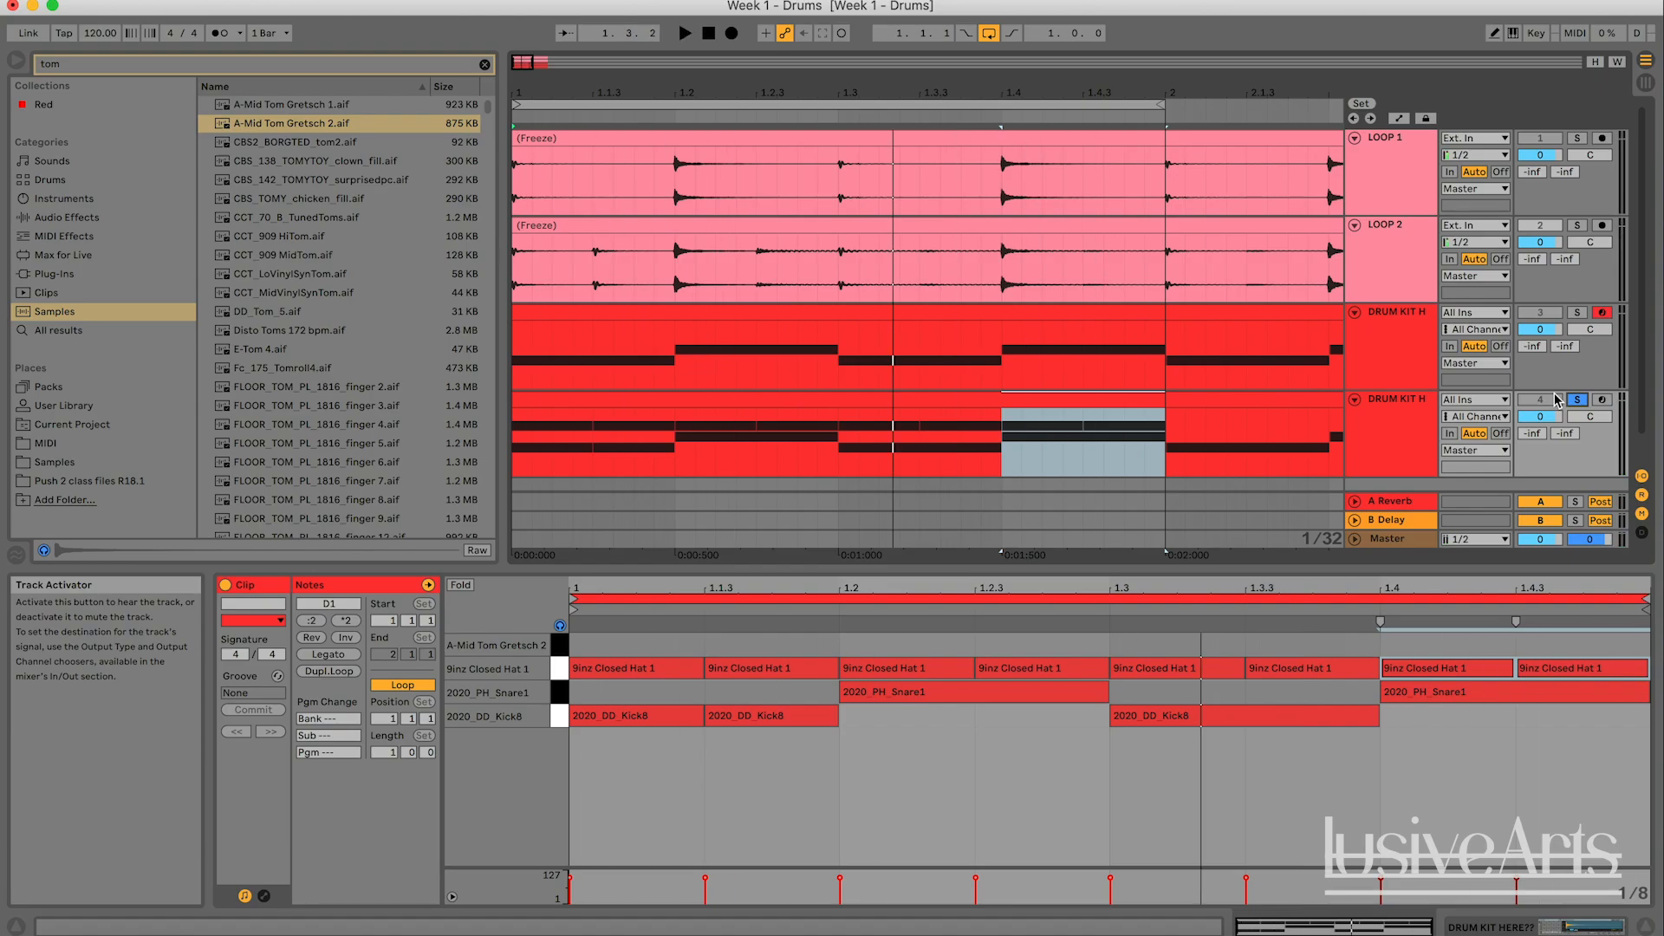
pyautogui.click(1578, 226)
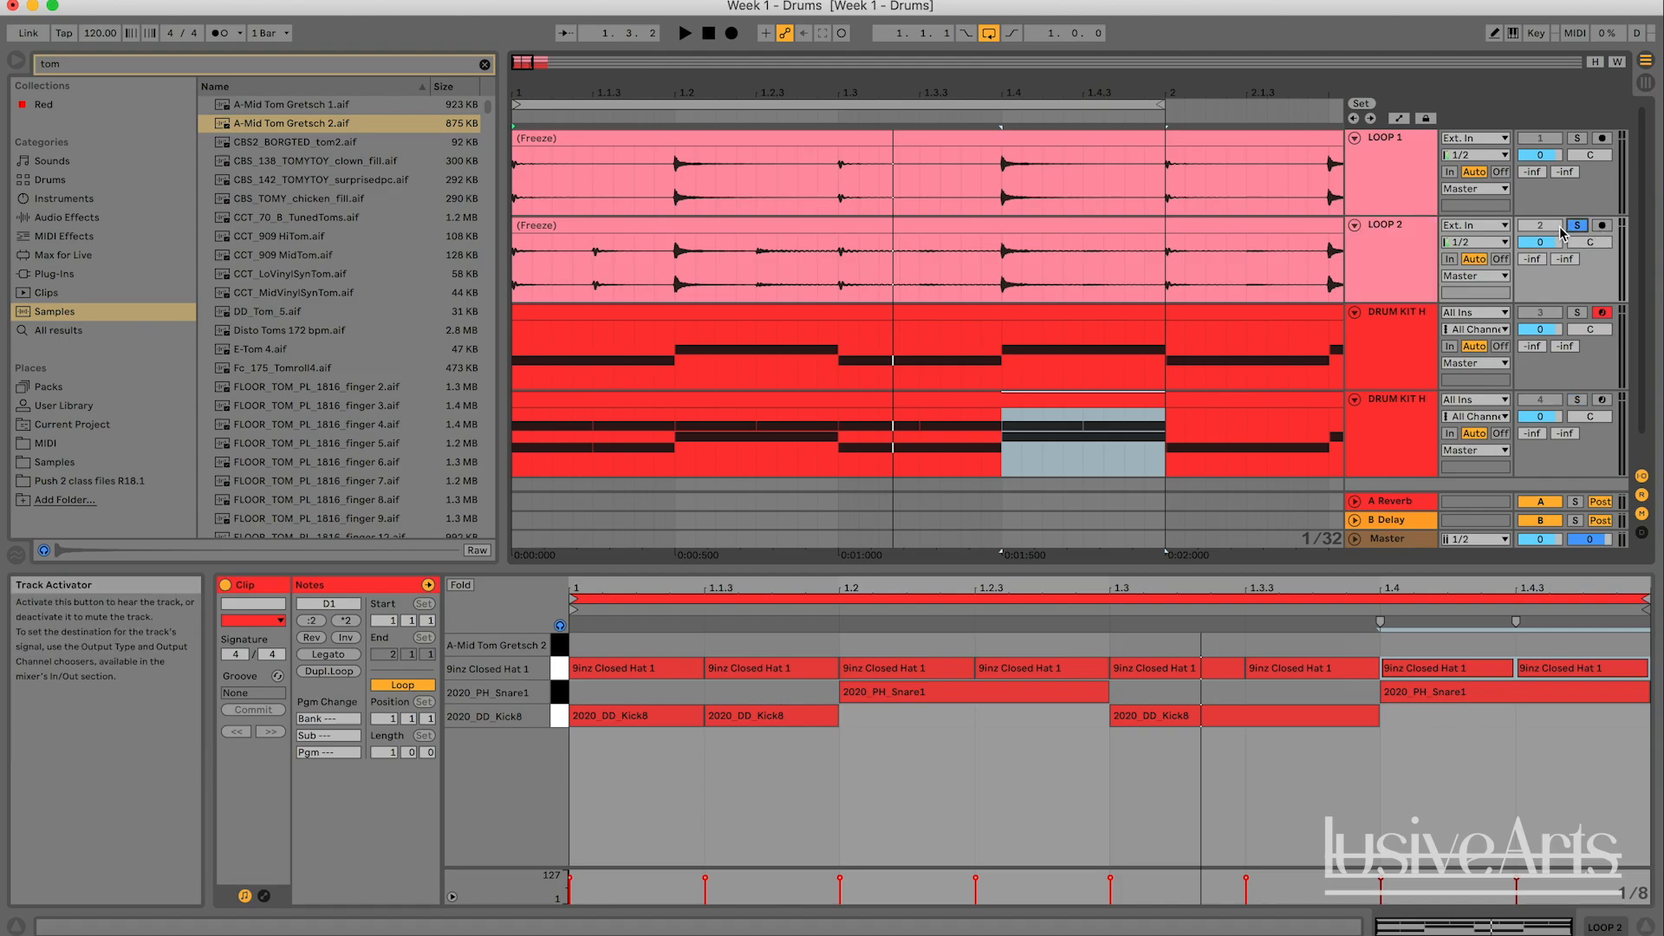
pyautogui.press('space')
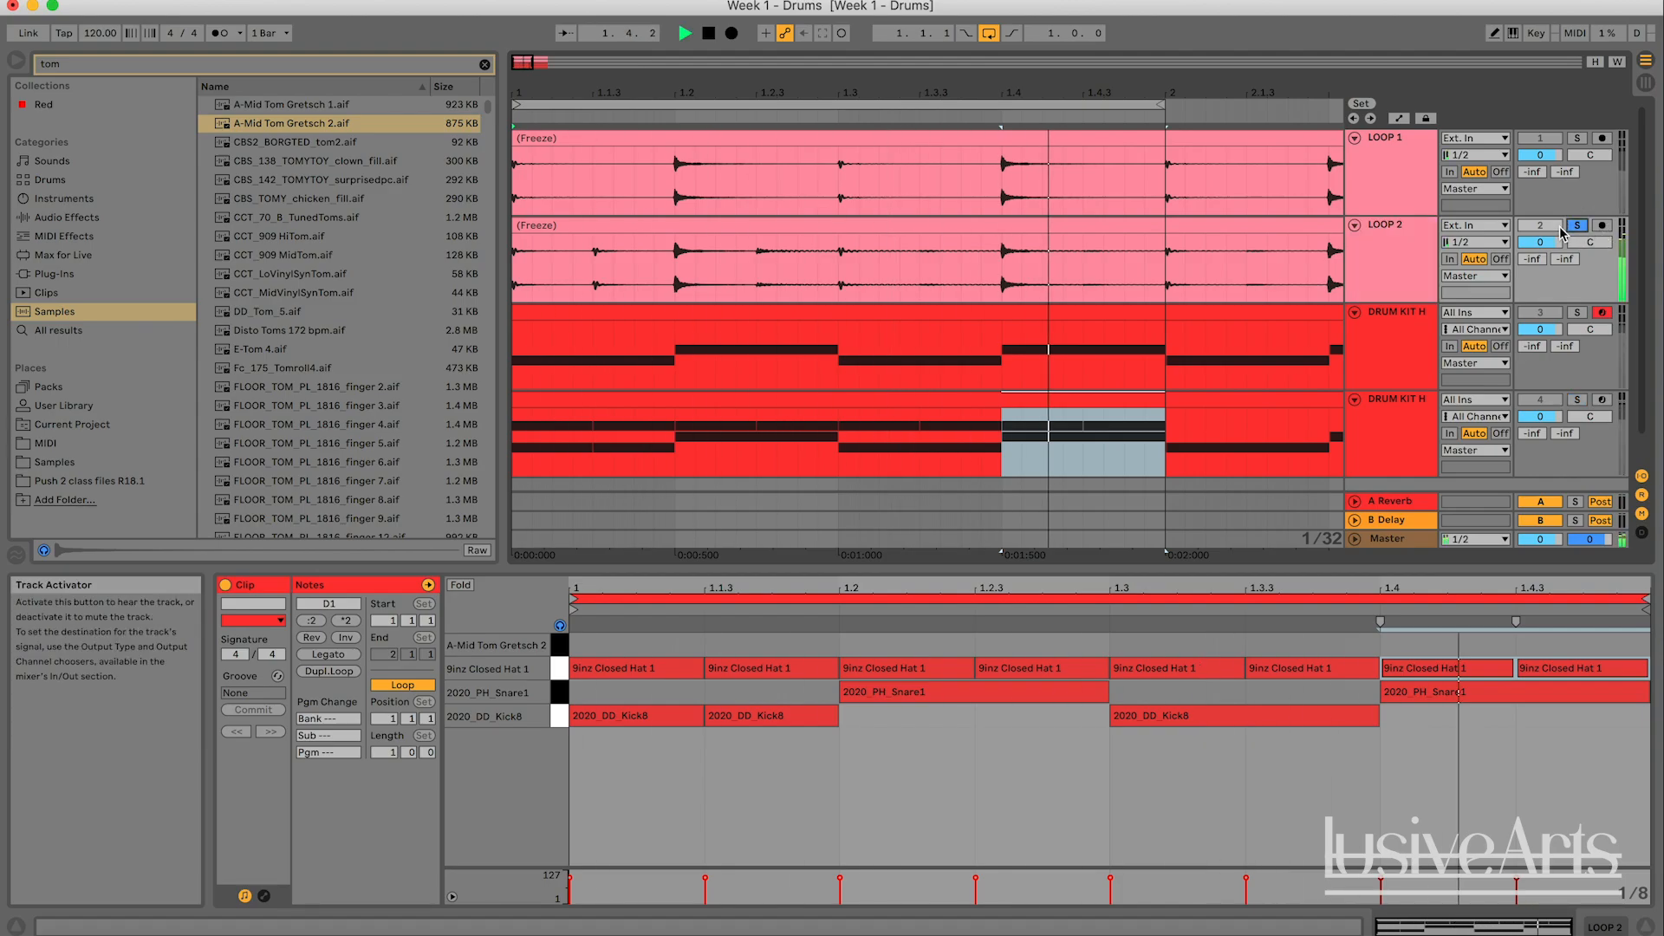
pyautogui.press('space')
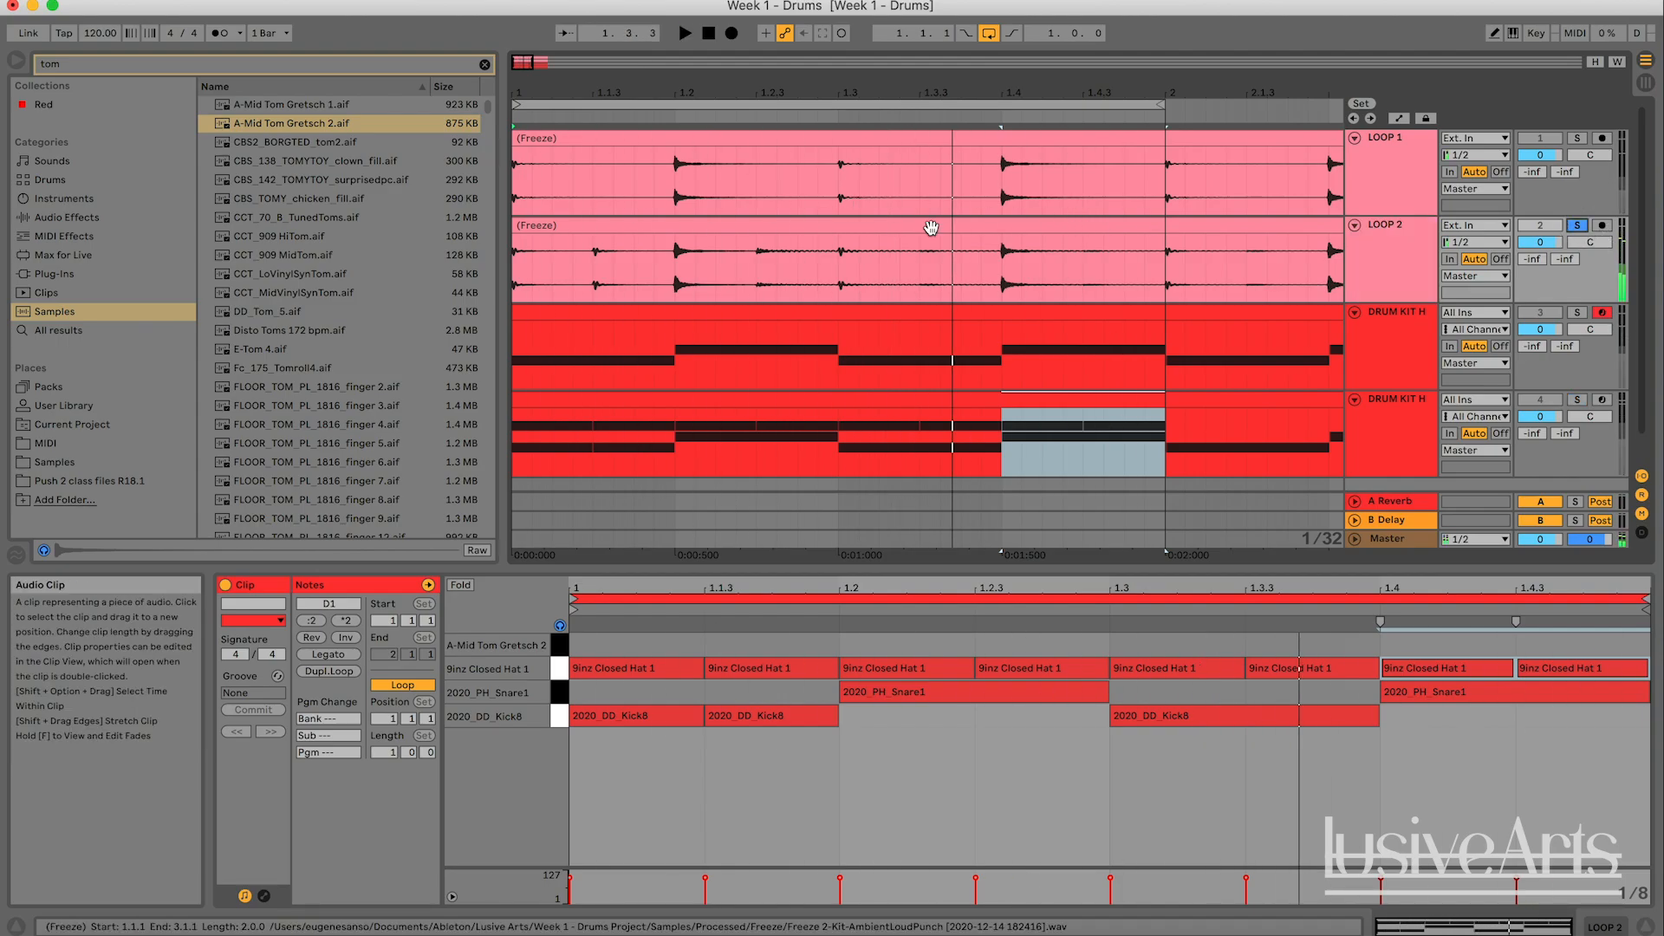
pyautogui.press('space')
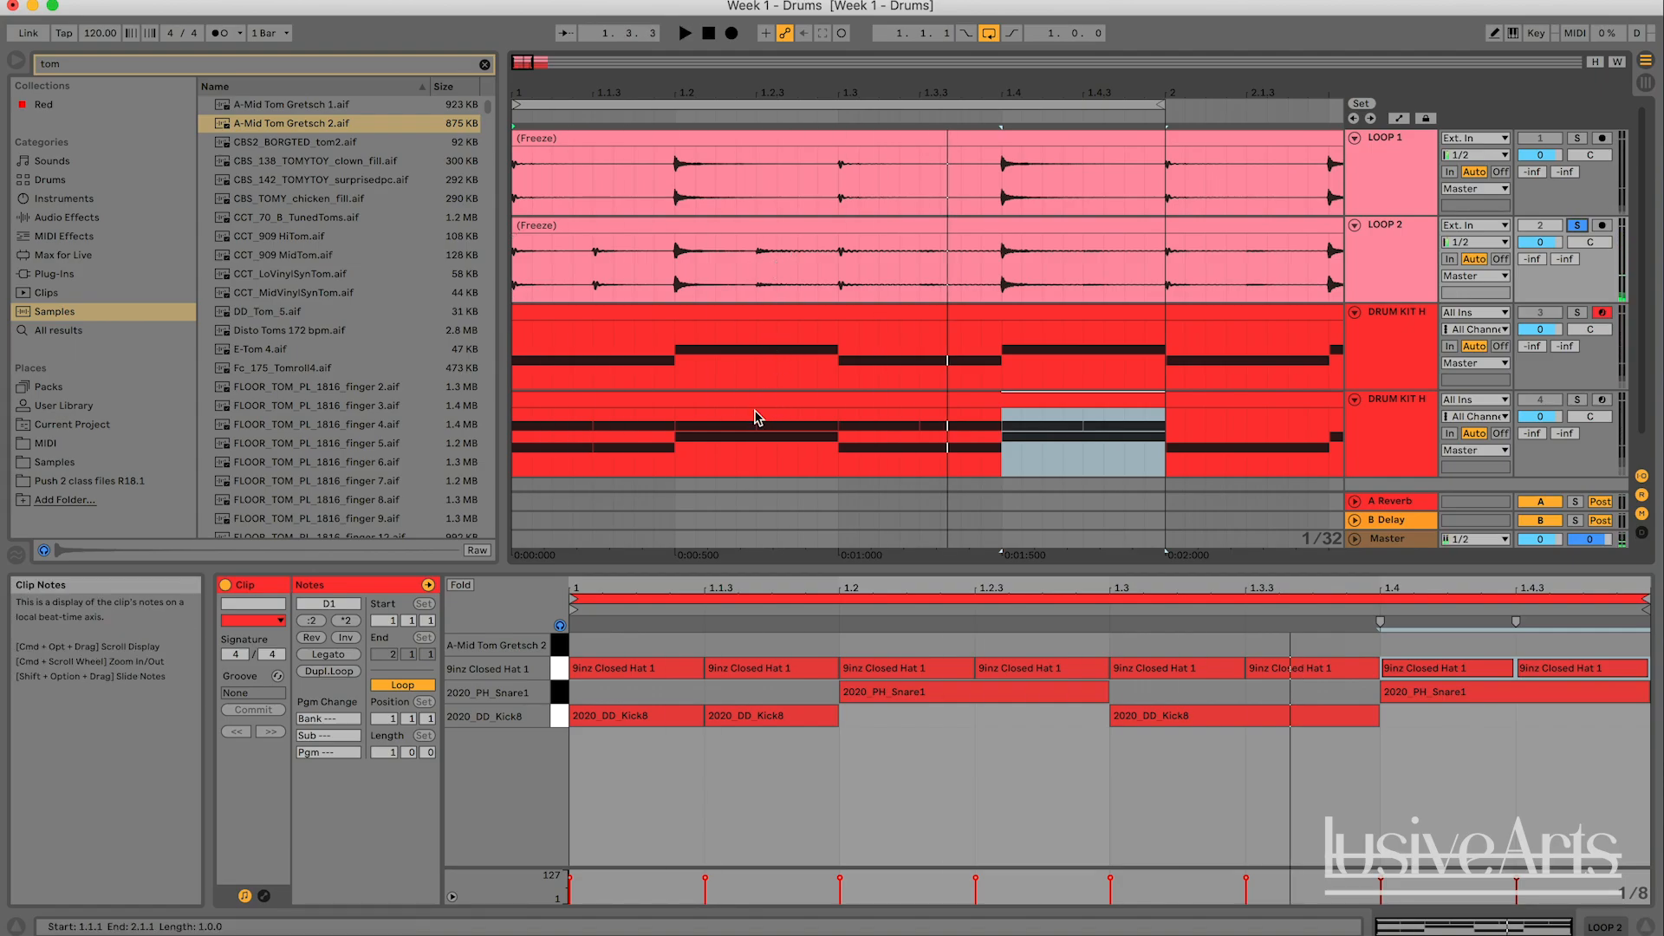
# - Turn off the solo on LOOP 2 and unmute the duplicated kit track with its first-bar clip open
pyautogui.click(788, 394)
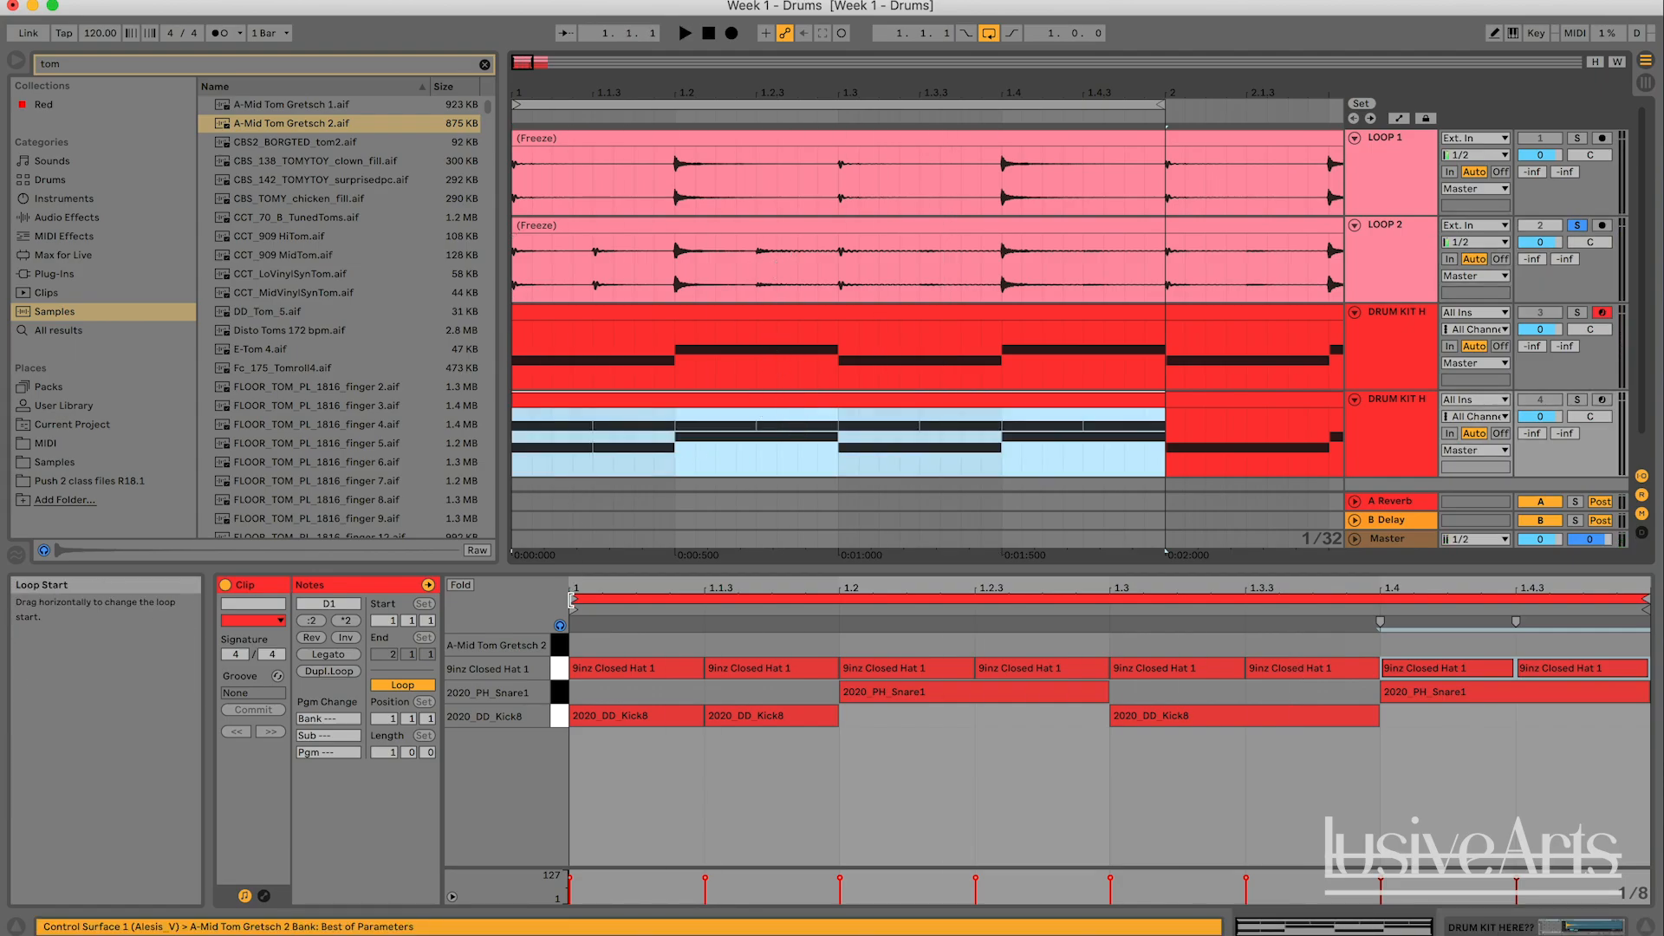
pyautogui.click(560, 647)
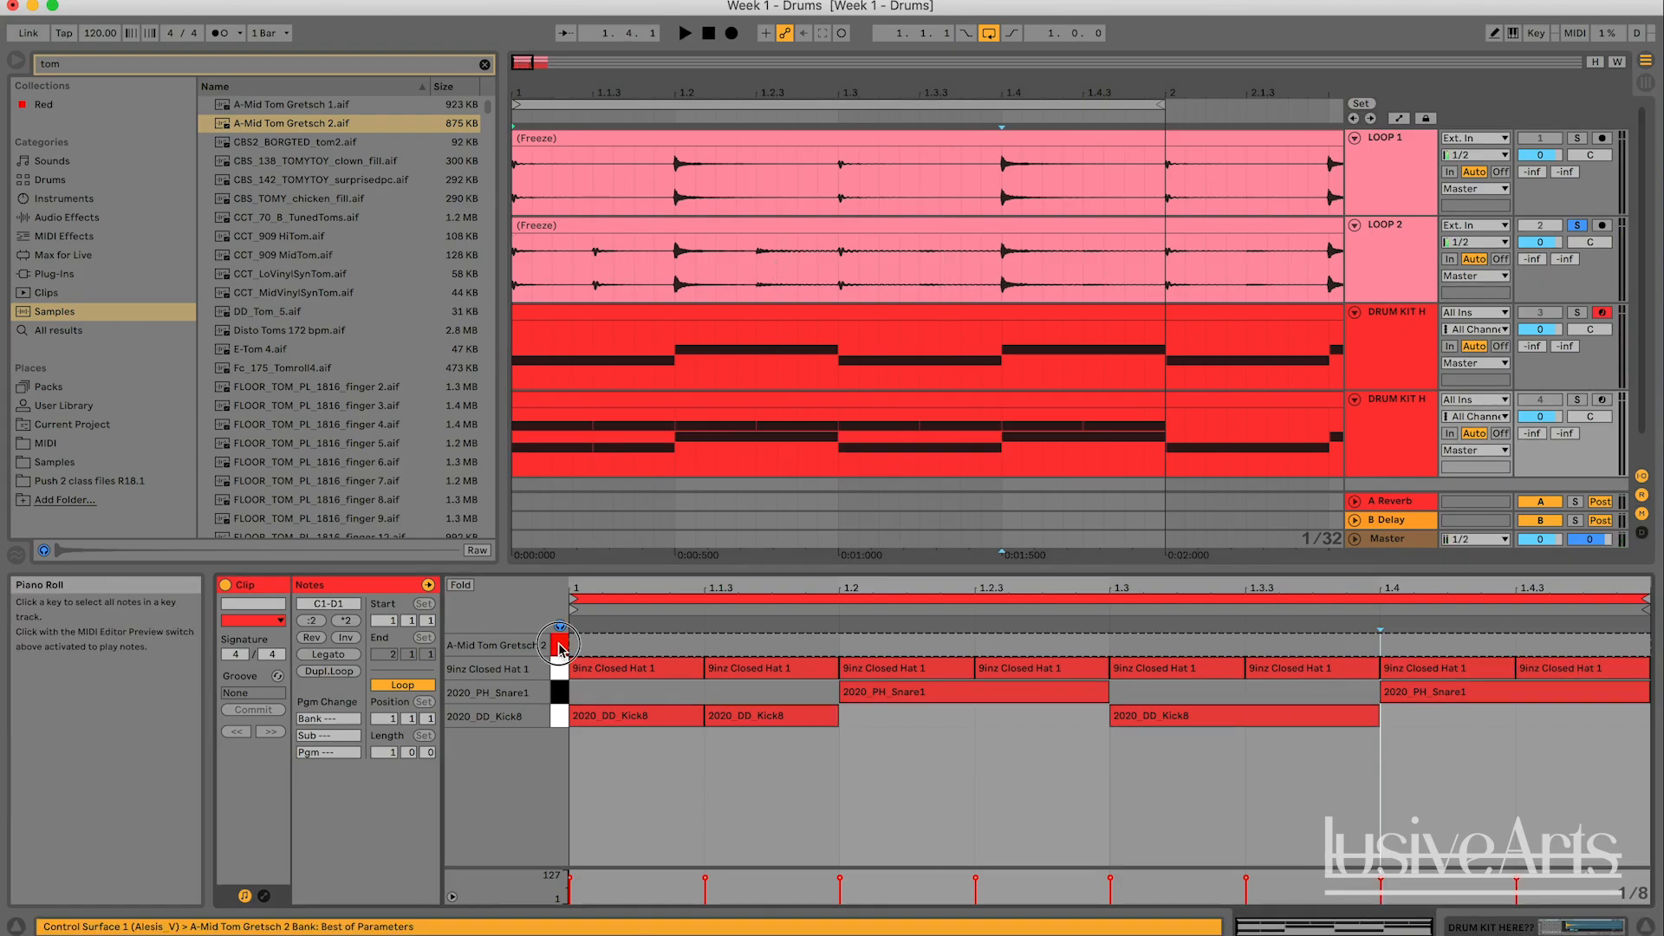
pyautogui.click(1577, 226)
pyautogui.click(1577, 400)
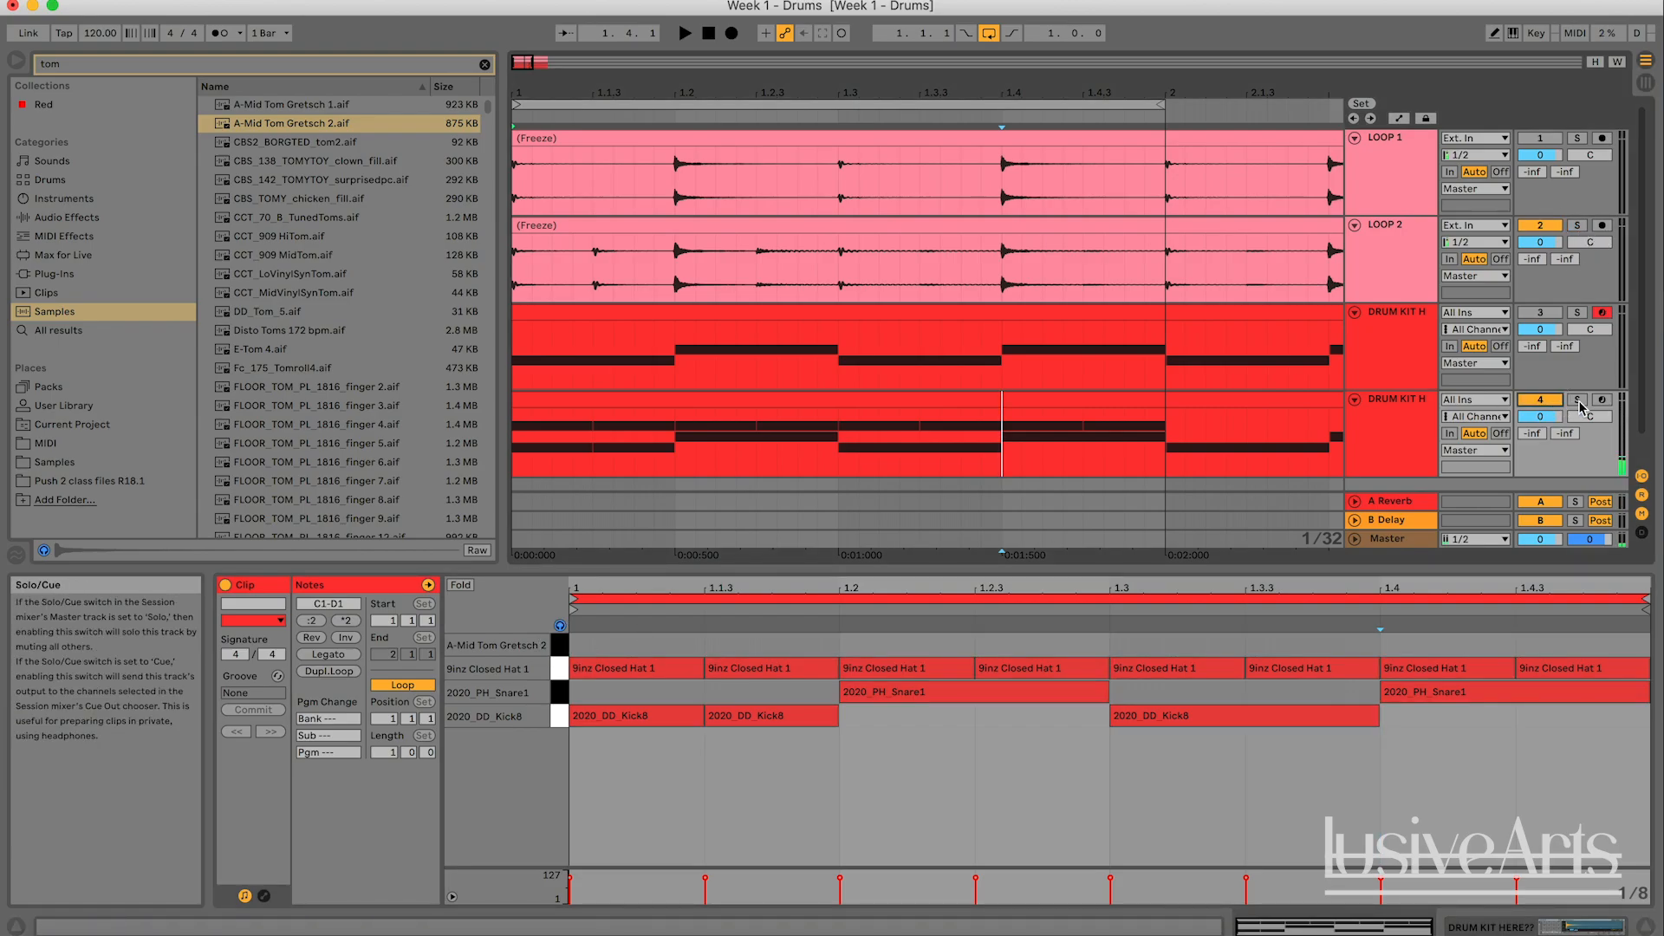
# - Audition the tom and add an eighth-note A-Mid Tom Gretsch 2 hit at 1.2.3 in the duplicated kit's clip
pyautogui.click(557, 646)
pyautogui.click(556, 648)
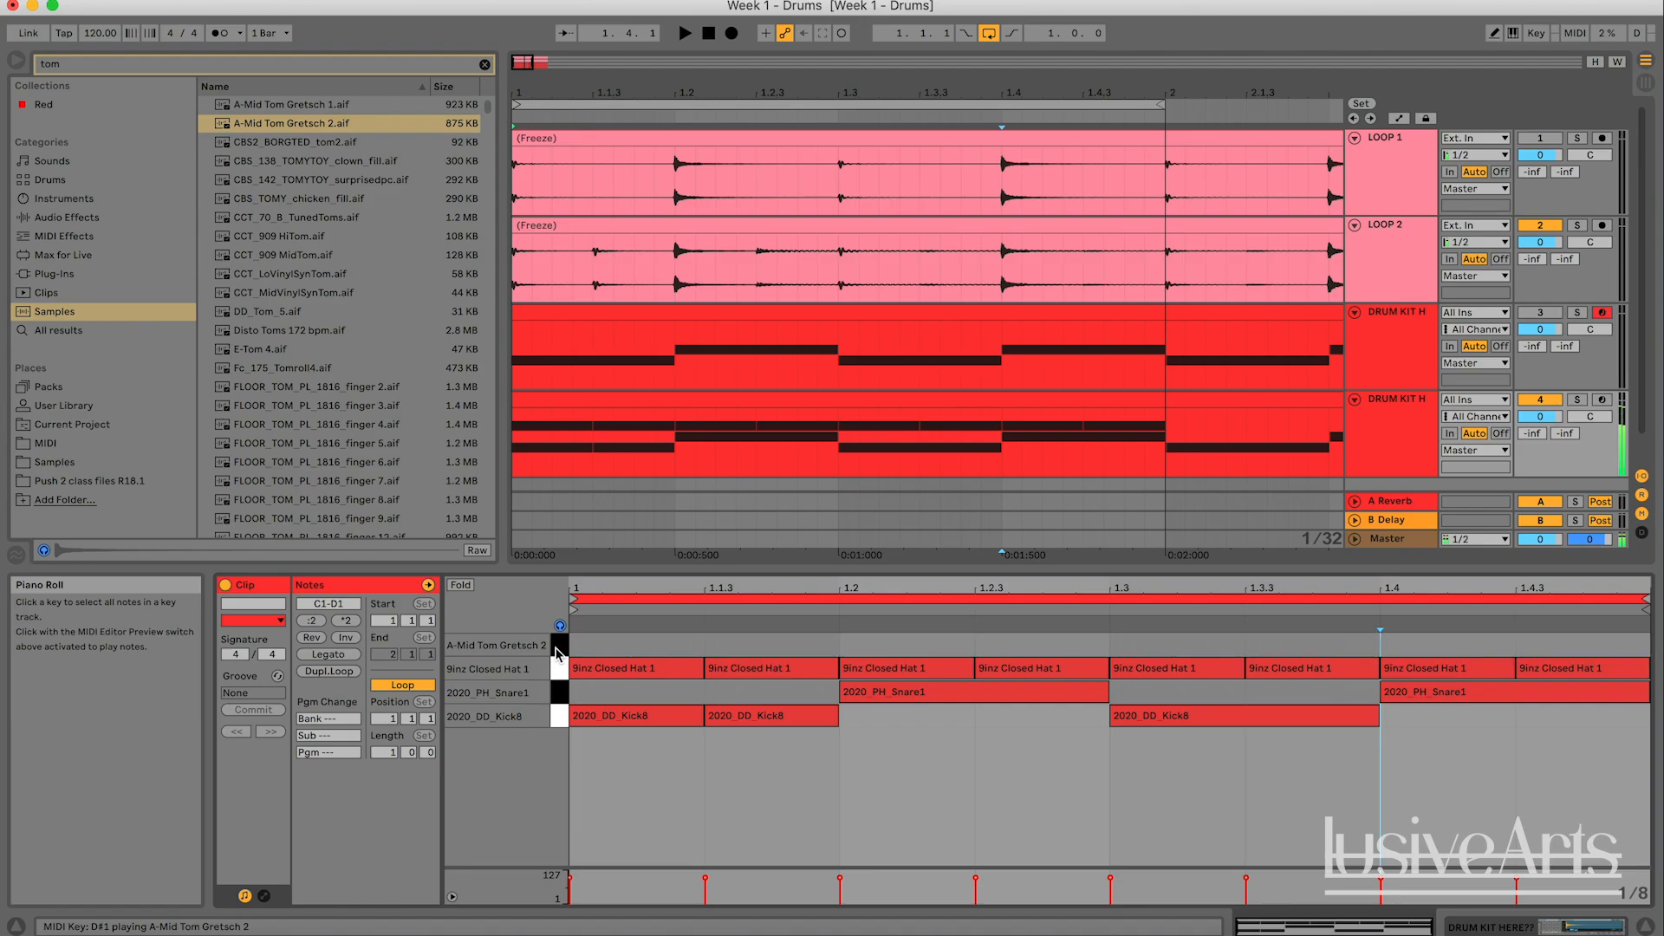
pyautogui.doubleClick(1031, 646)
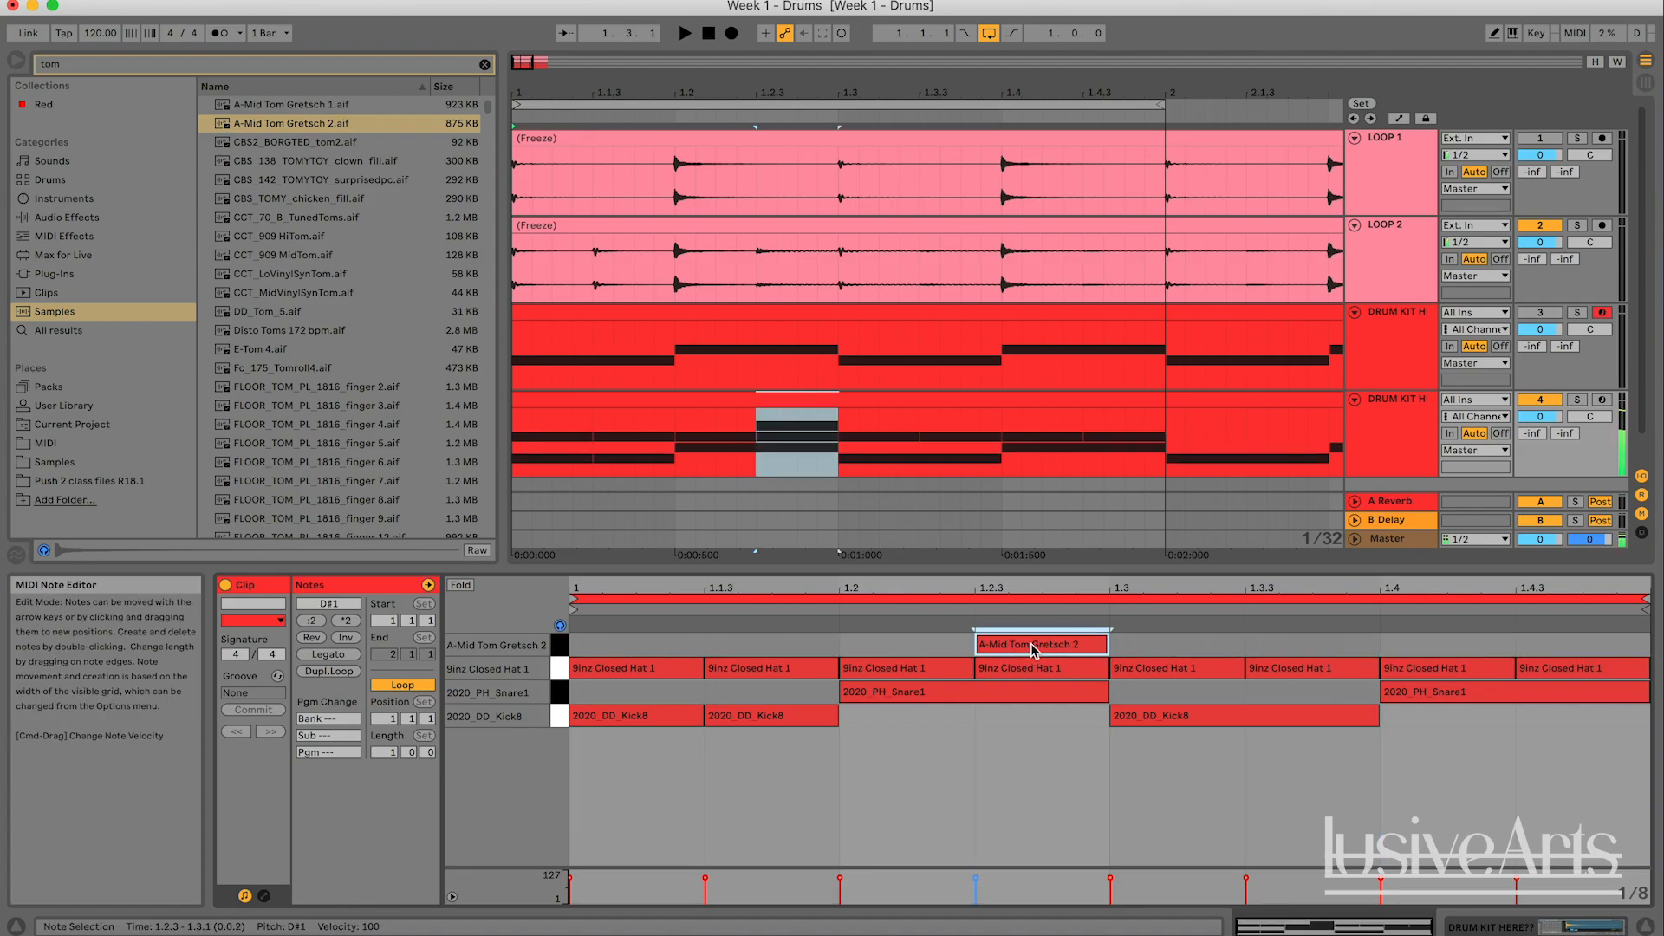
pyautogui.click(1032, 787)
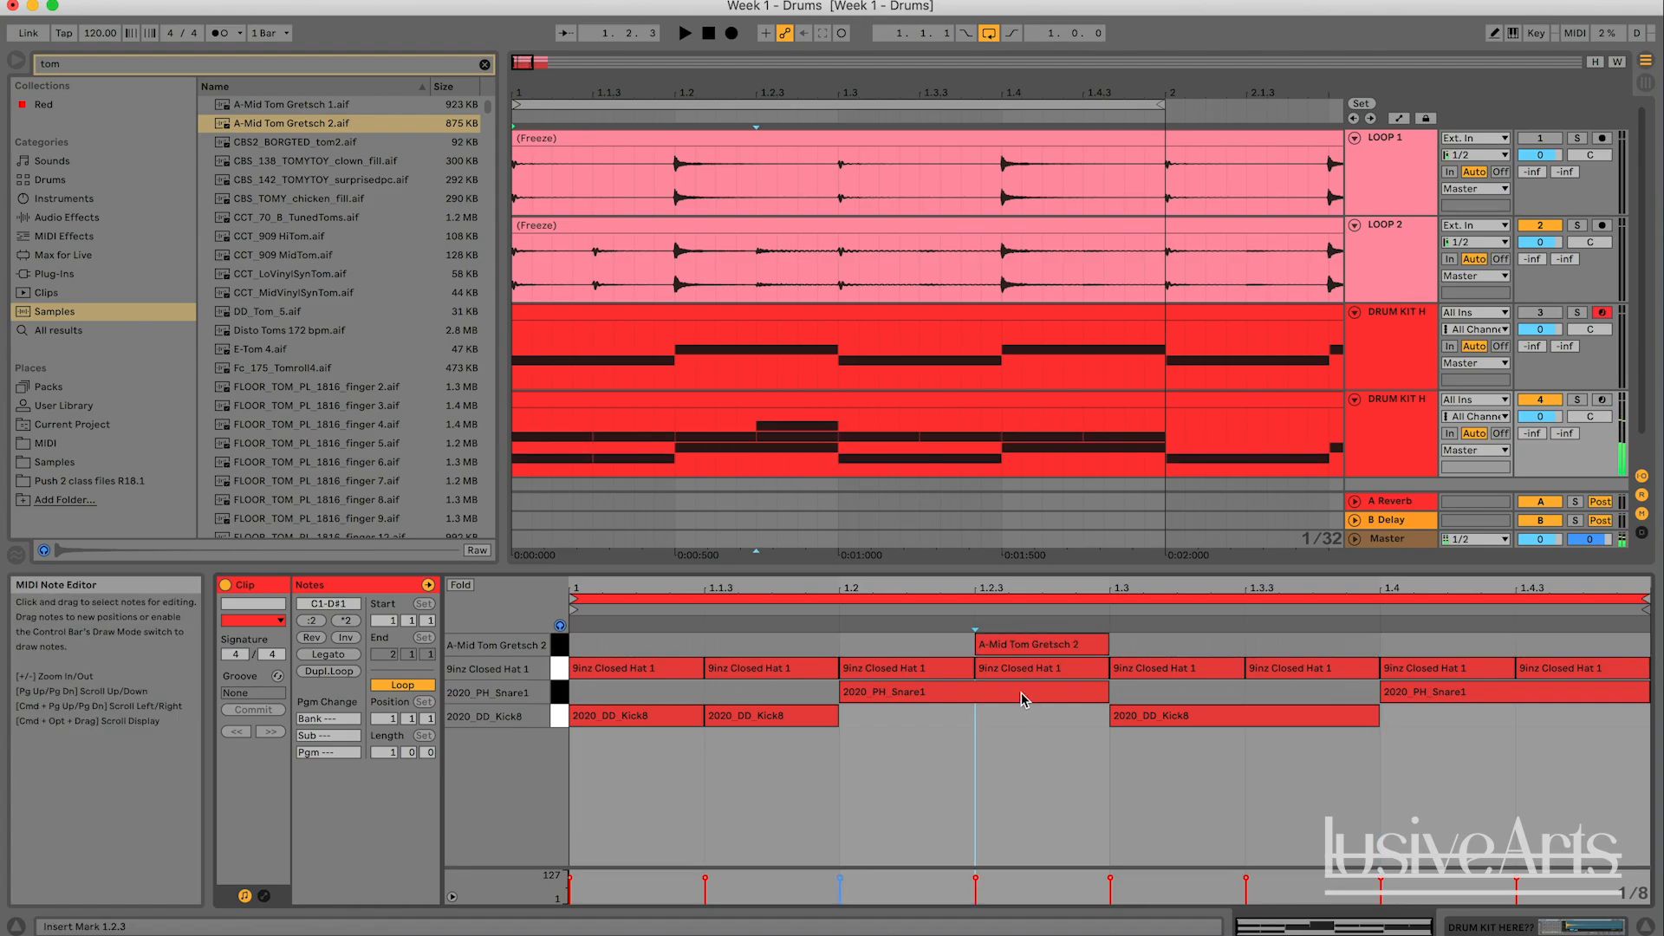
pyautogui.click(1020, 652)
# - Compare the first bar by playing LOOP 2 with the duplicated kit, LOOP 2 alone, and the kit soloed
pyautogui.press('space')
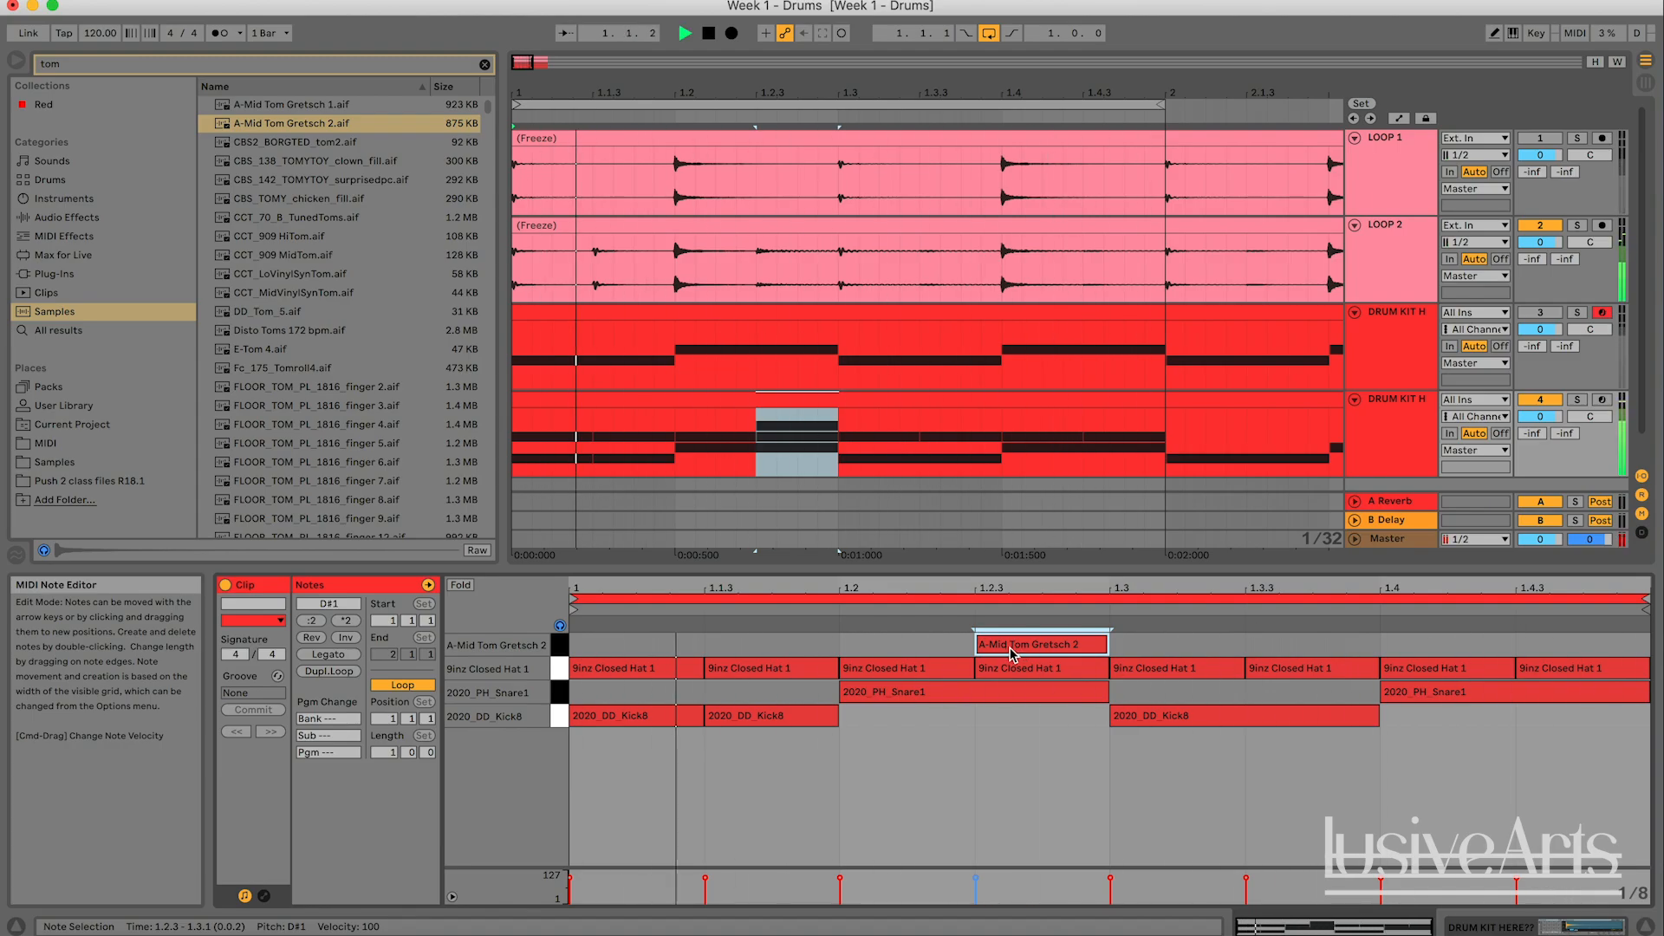
pyautogui.press('space')
pyautogui.click(1540, 400)
pyautogui.press('space')
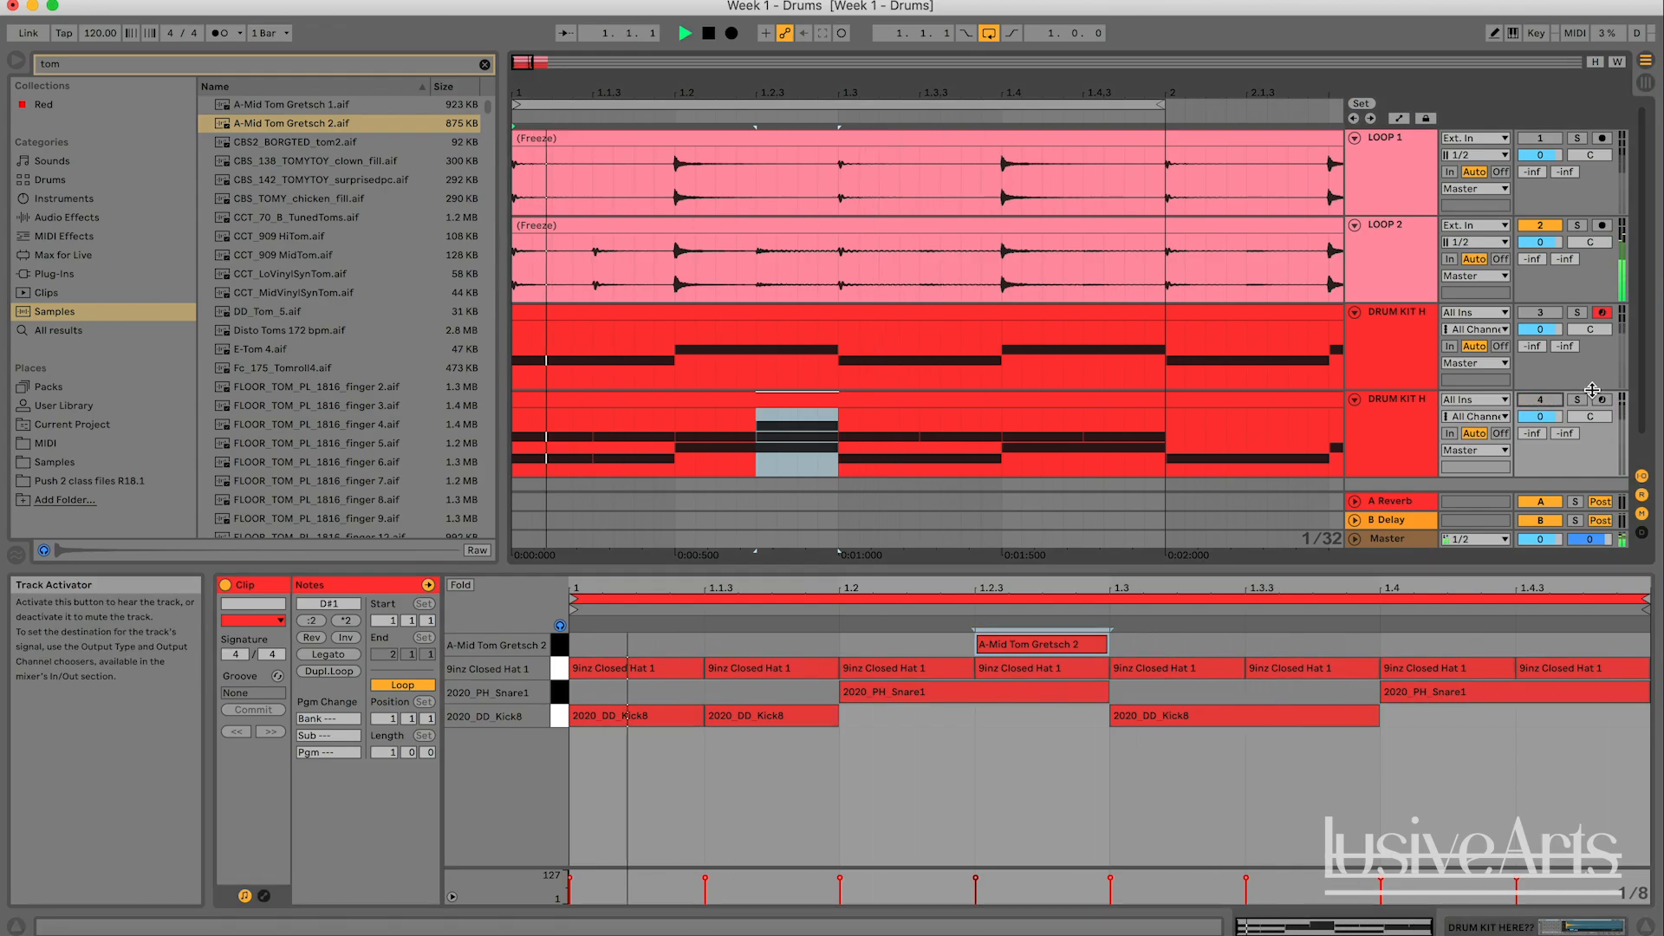
pyautogui.press('space')
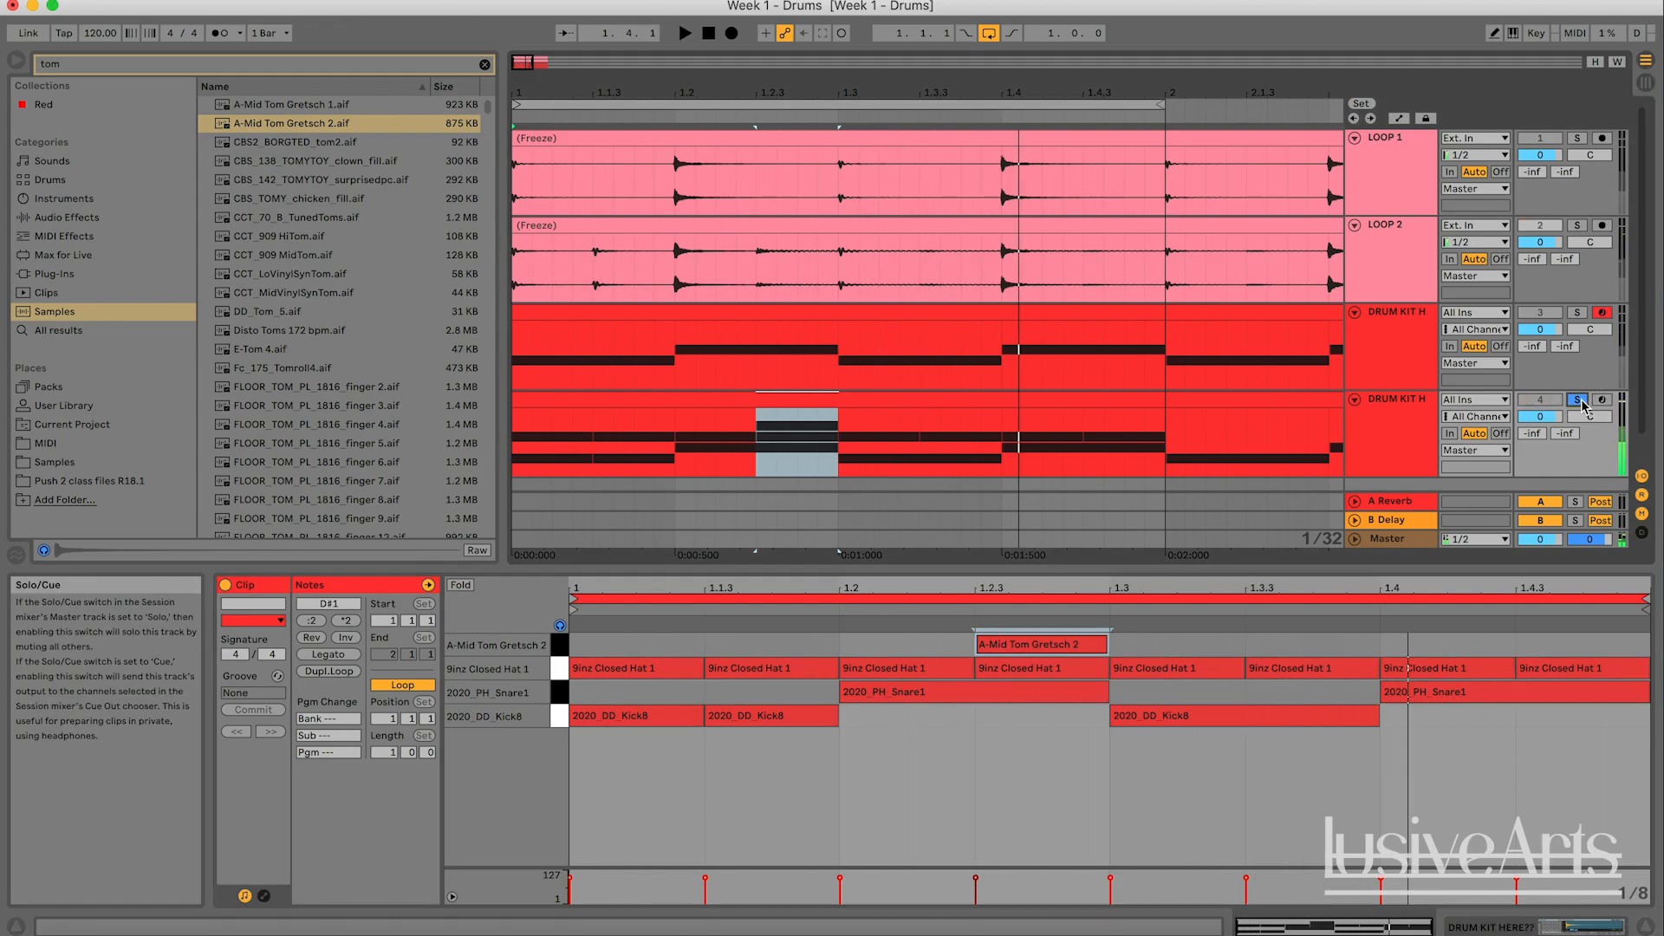
pyautogui.press('space')
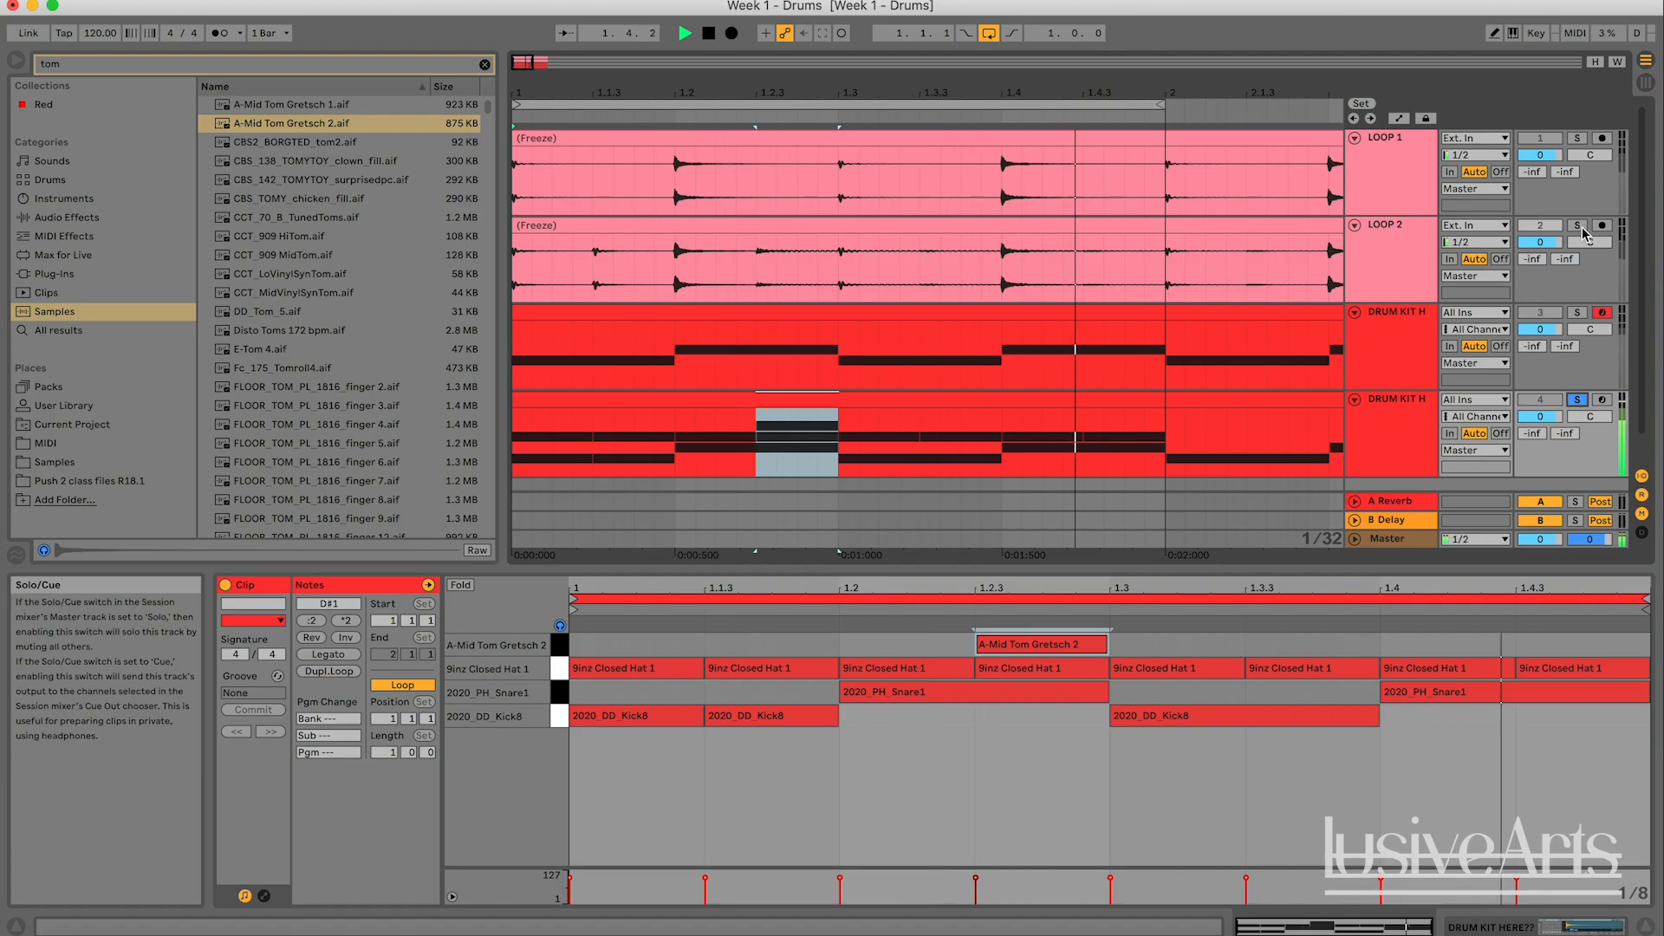
pyautogui.press('space')
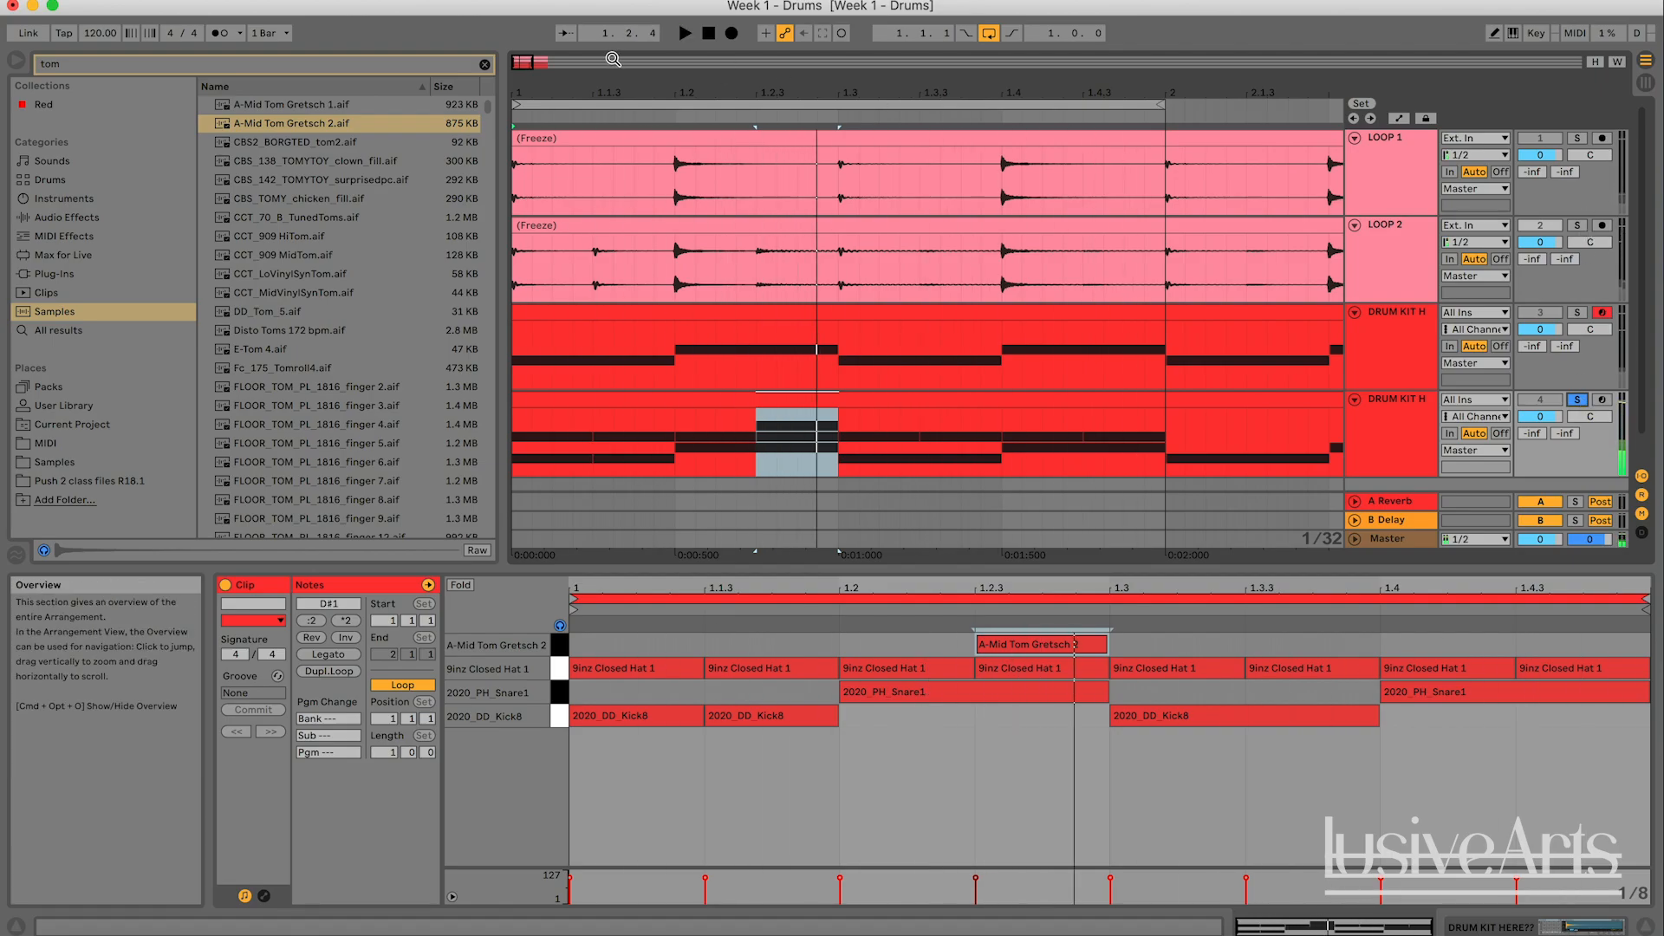
pyautogui.moveTo(961, 93); pyautogui.dragTo(738, 62)
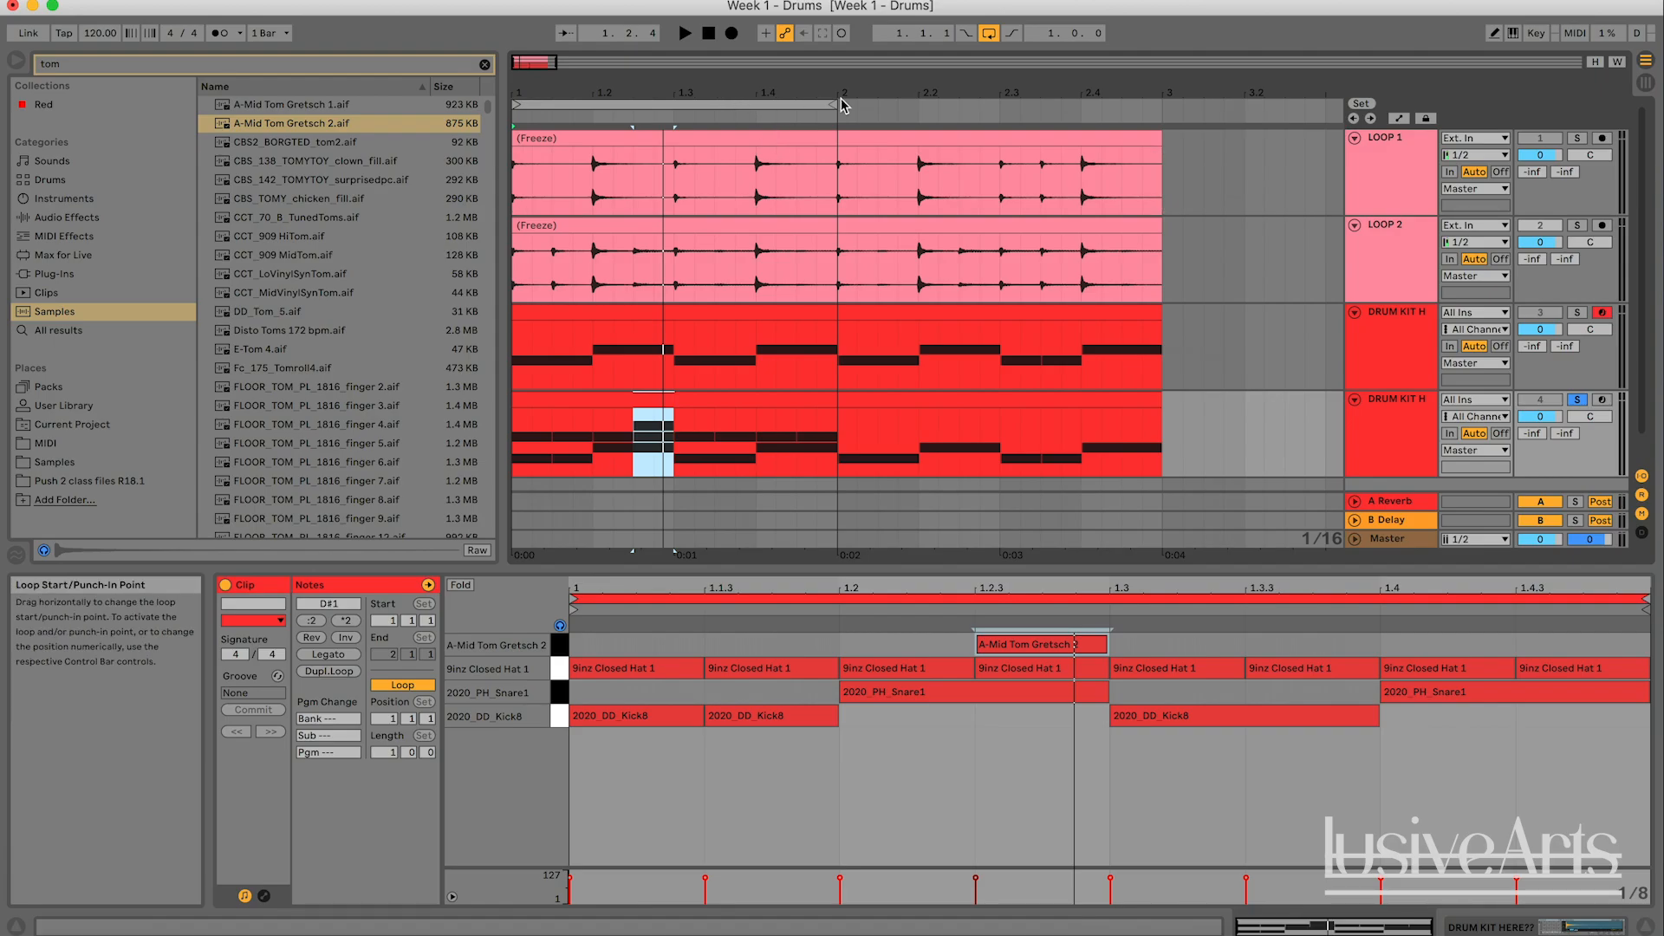
# - Extend the arrangement loop to two bars, ending at bar 3, and play LOOP 2 soloed
pyautogui.moveTo(834, 108); pyautogui.dragTo(1161, 106)
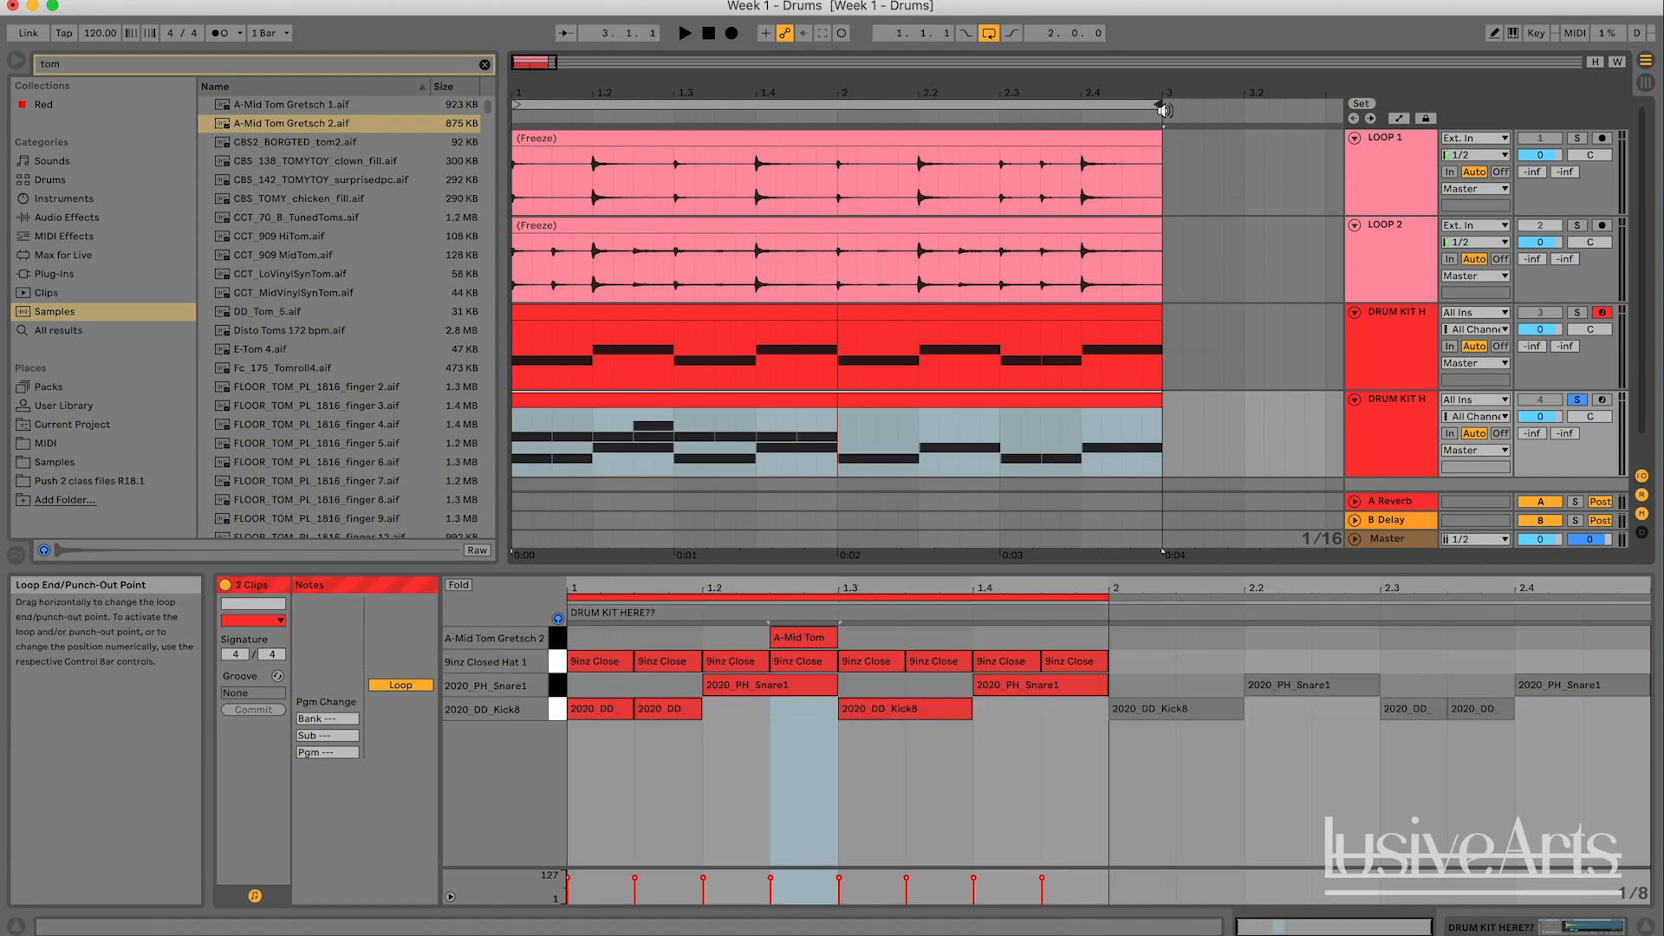
pyautogui.click(1577, 226)
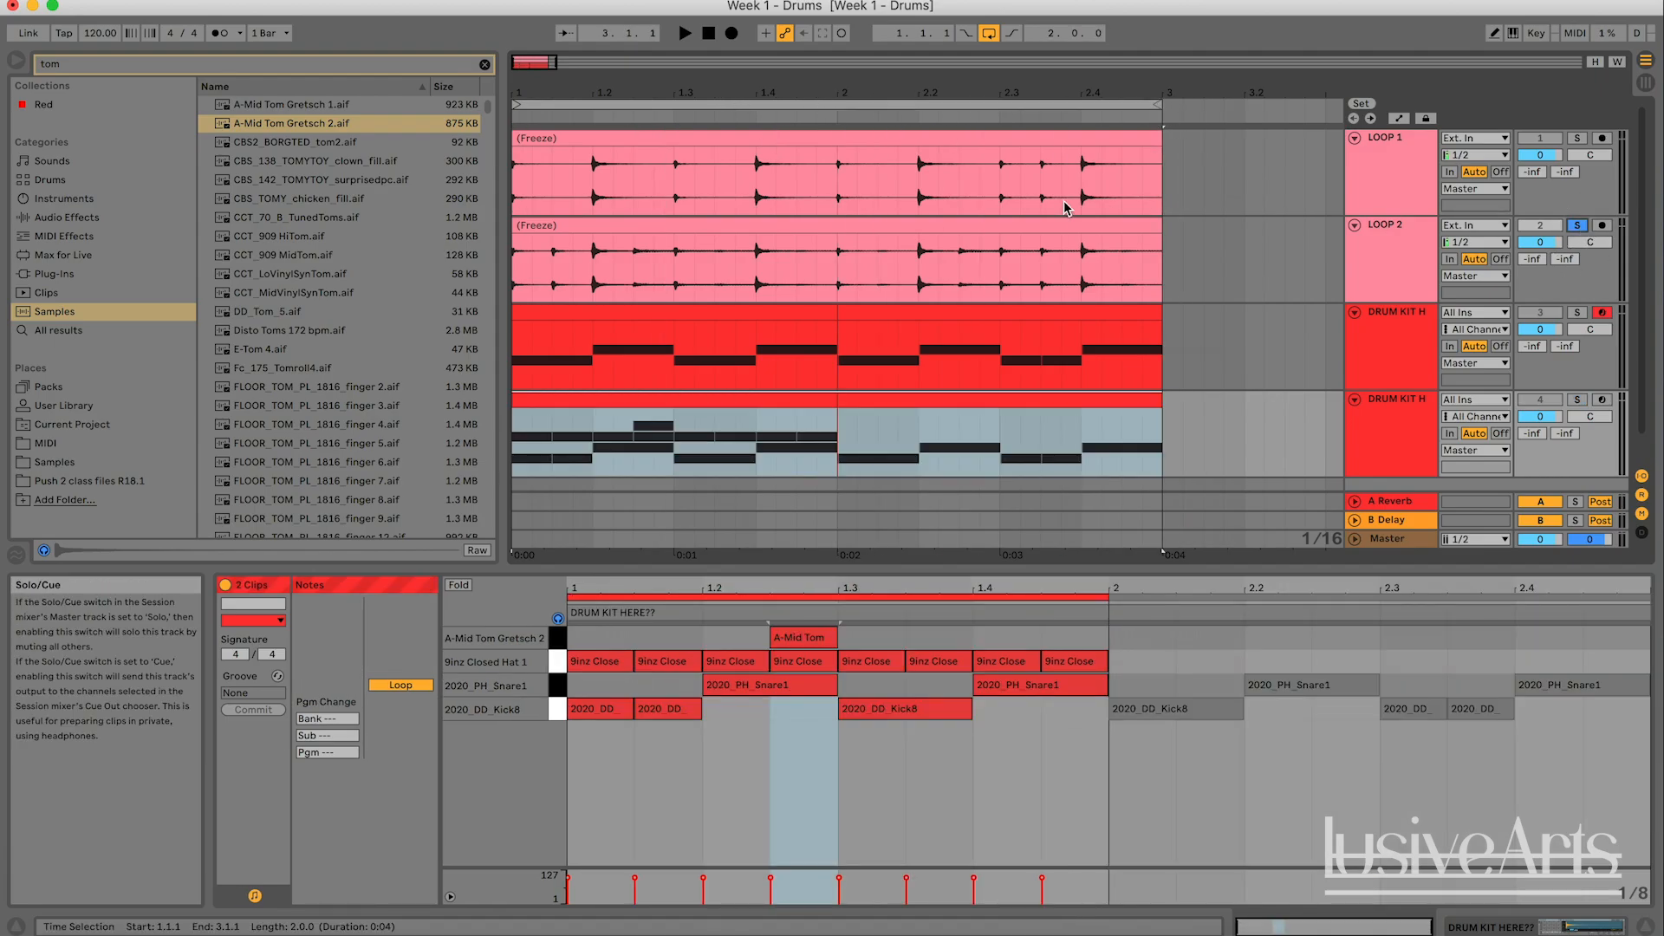
pyautogui.click(975, 224)
pyautogui.press('space')
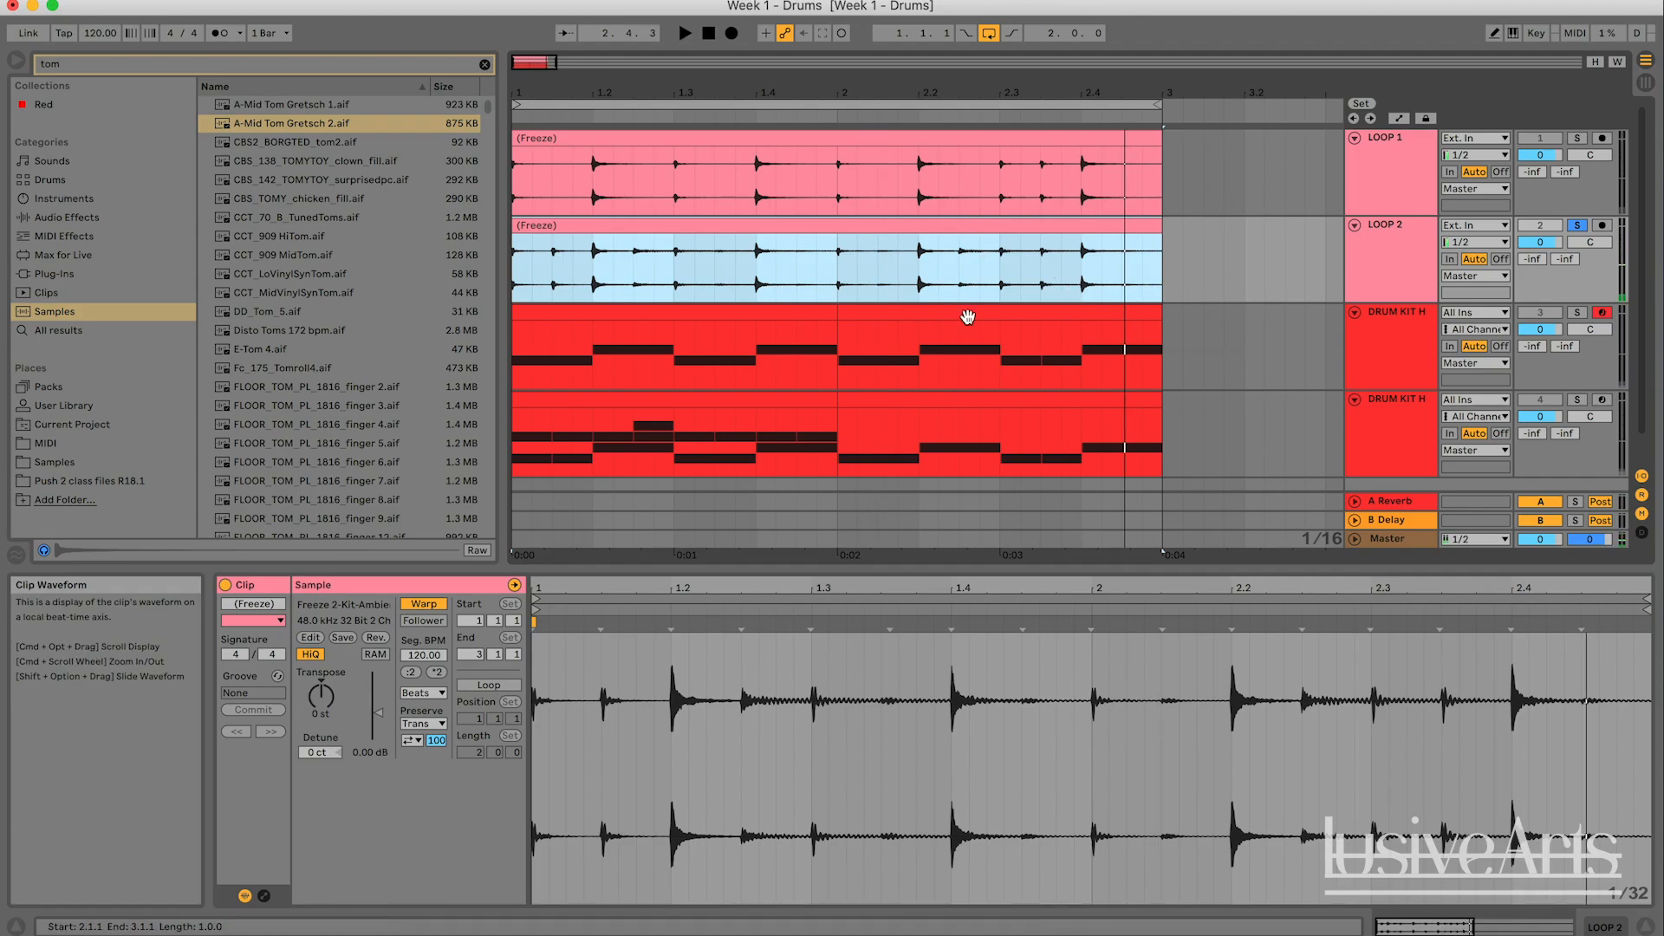
# - Delete the duplicated kit's second-bar clip and replace it with a duplicate of the first-bar clip
pyautogui.click(847, 460)
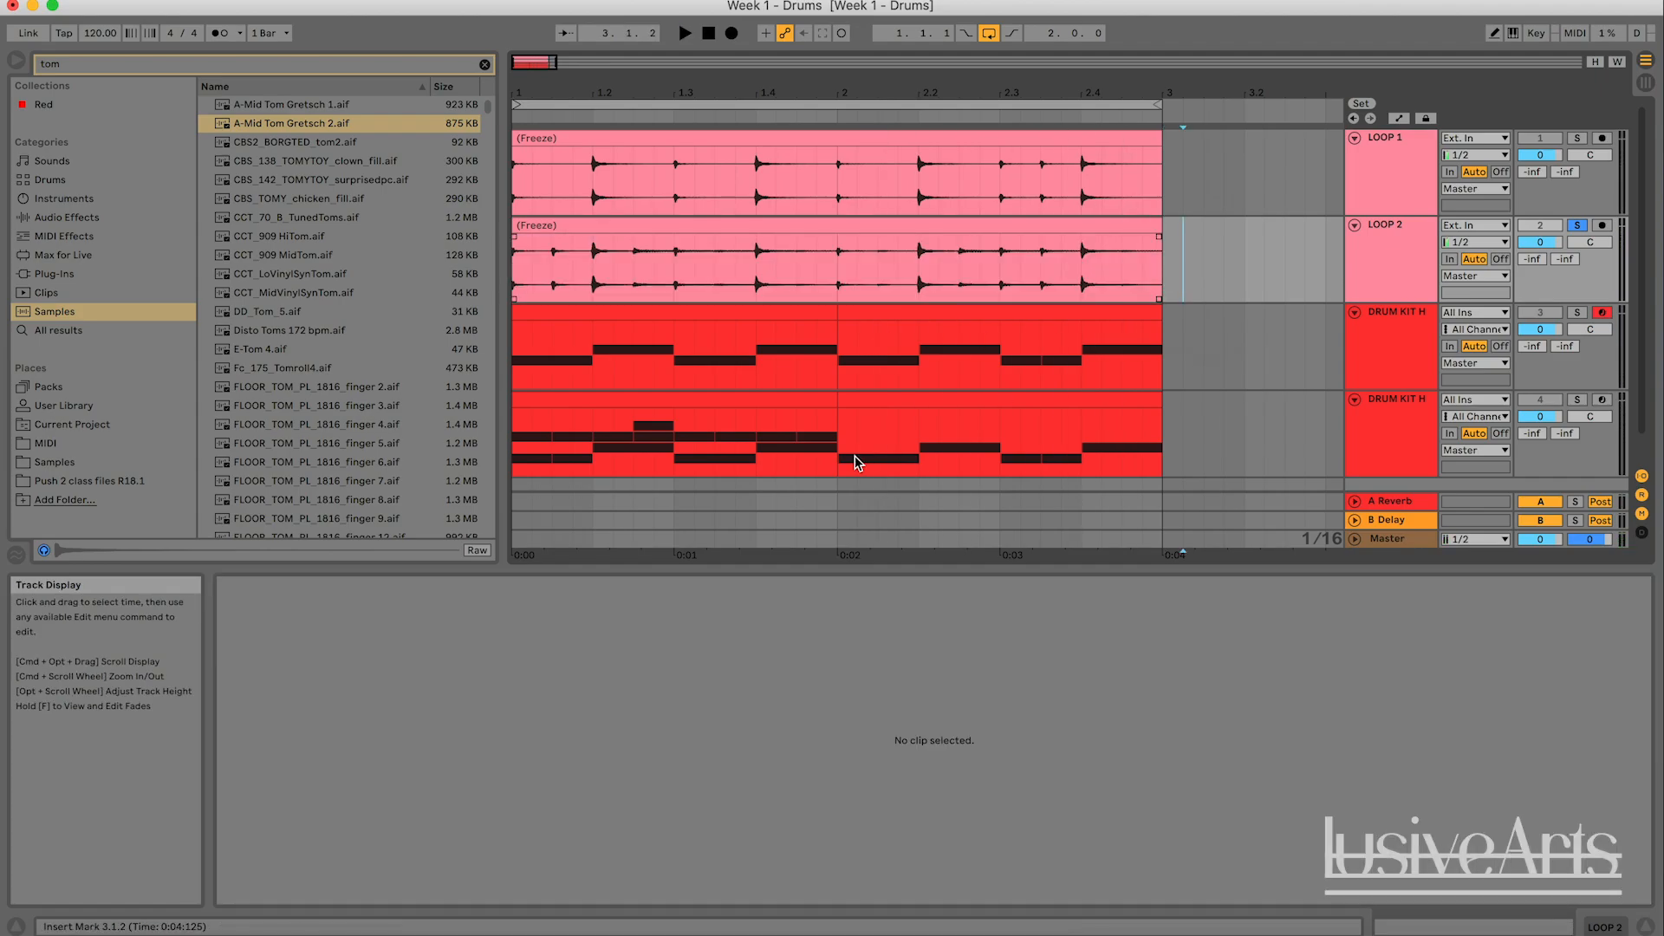
pyautogui.click(875, 400)
pyautogui.press('Delete')
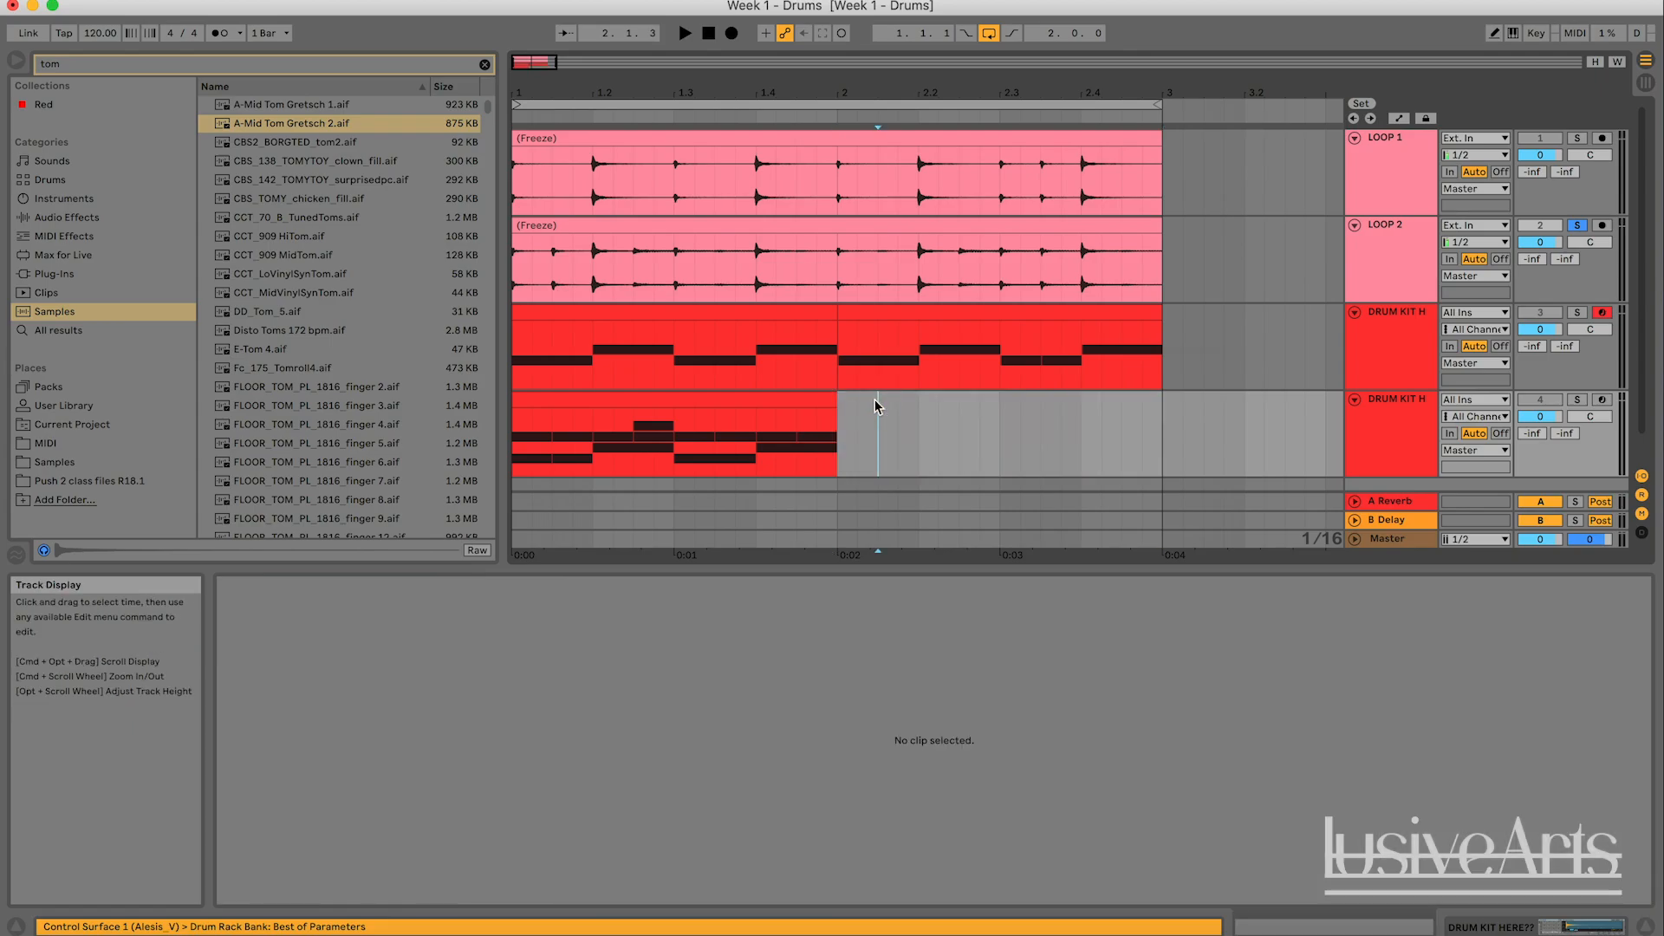
pyautogui.click(694, 401)
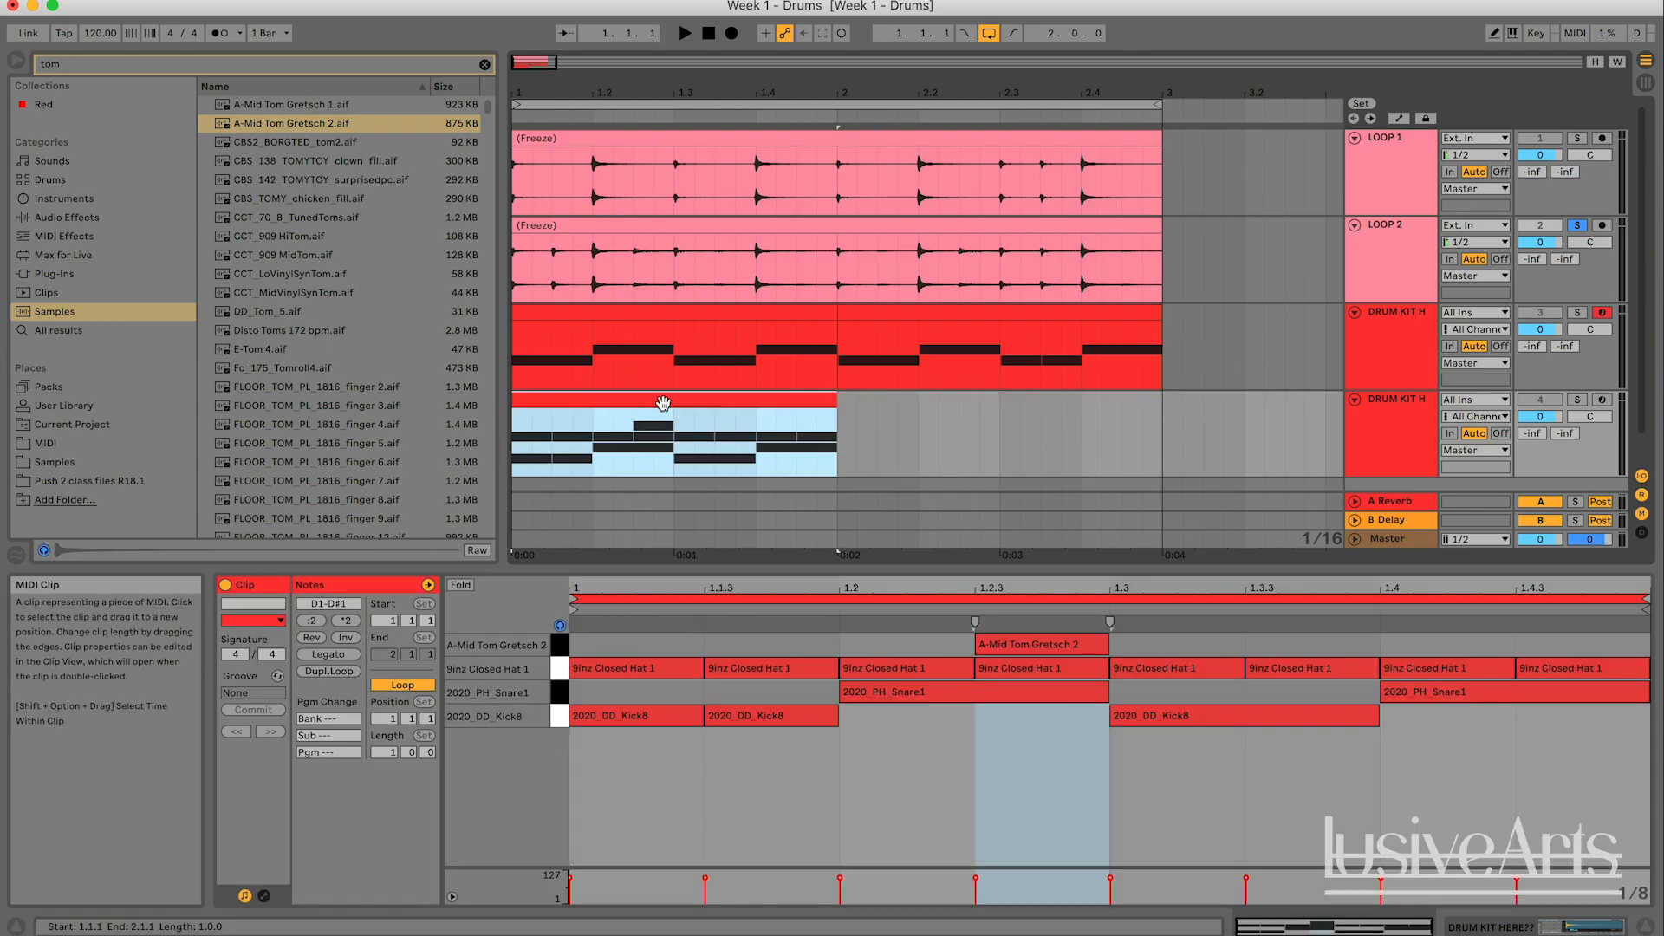
pyautogui.press('super+d')
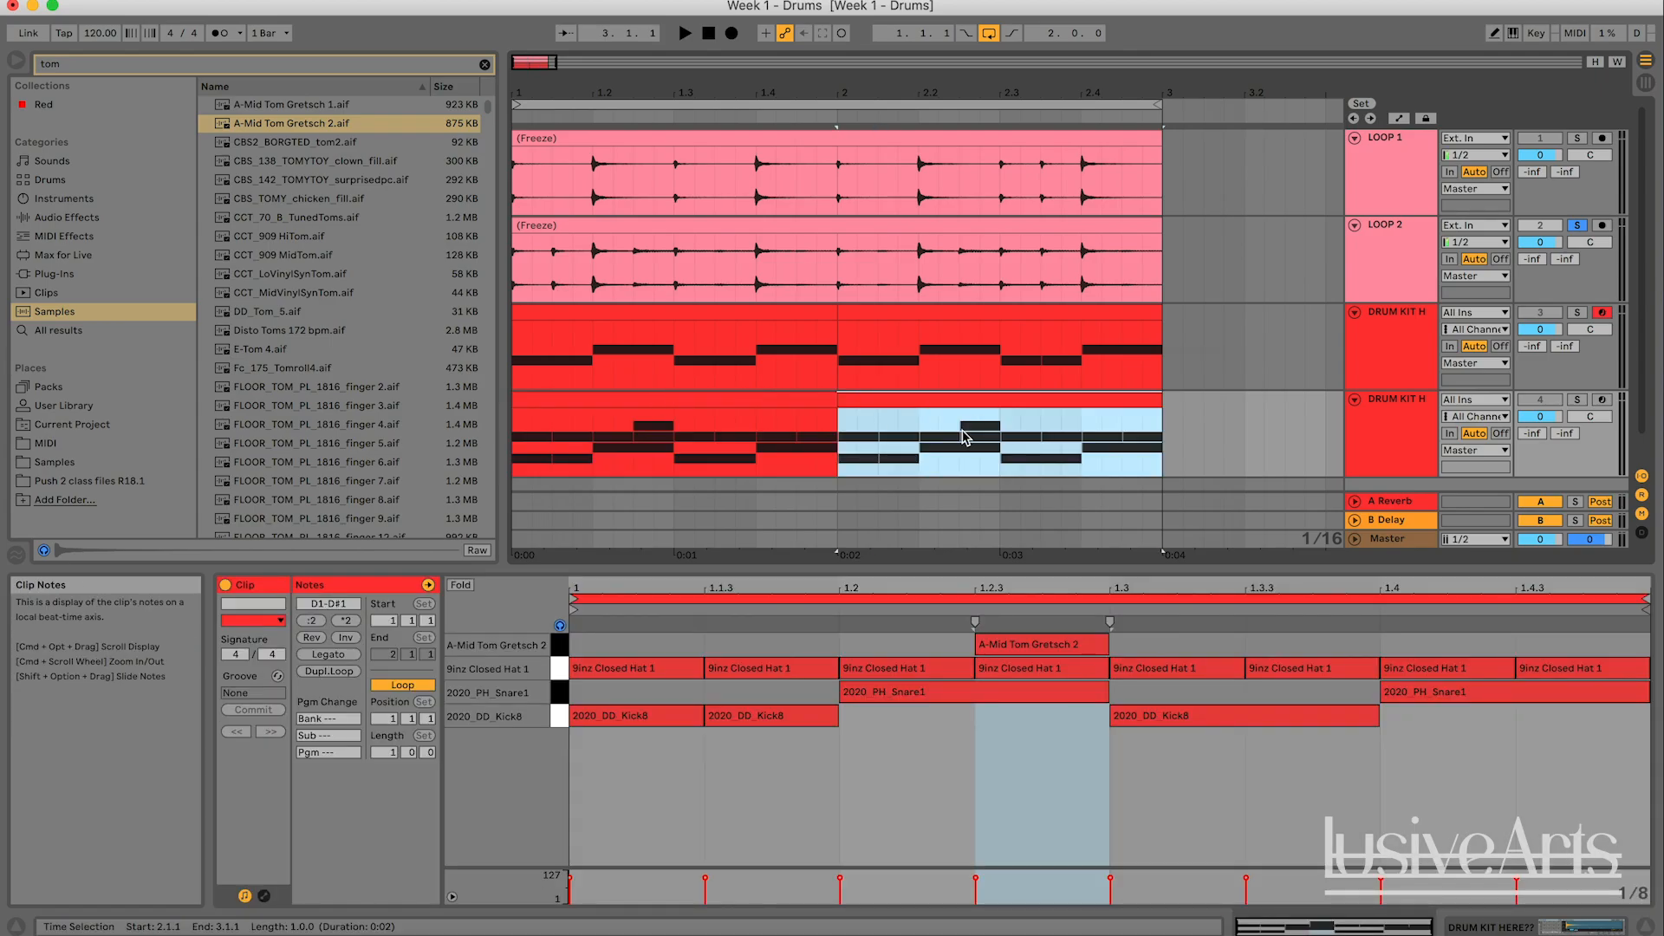
# - Select the second-bar copy on the duplicated kit and listen to the soloed LOOP 2 over that bar
pyautogui.click(743, 415)
pyautogui.click(944, 401)
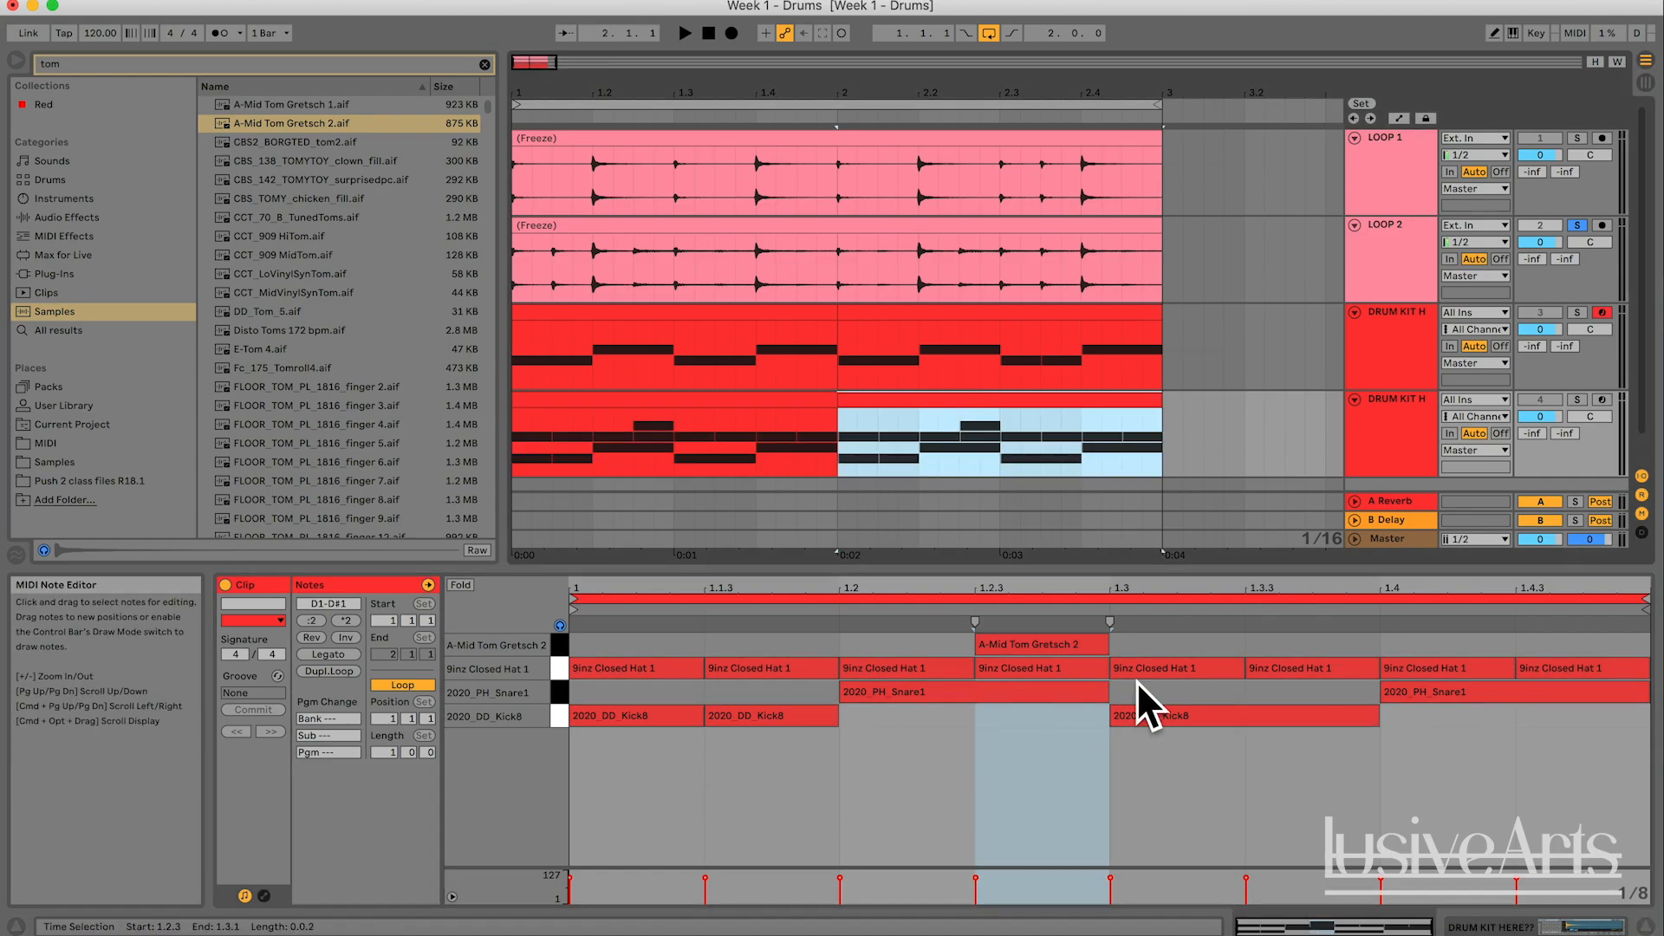
pyautogui.click(698, 395)
pyautogui.click(968, 396)
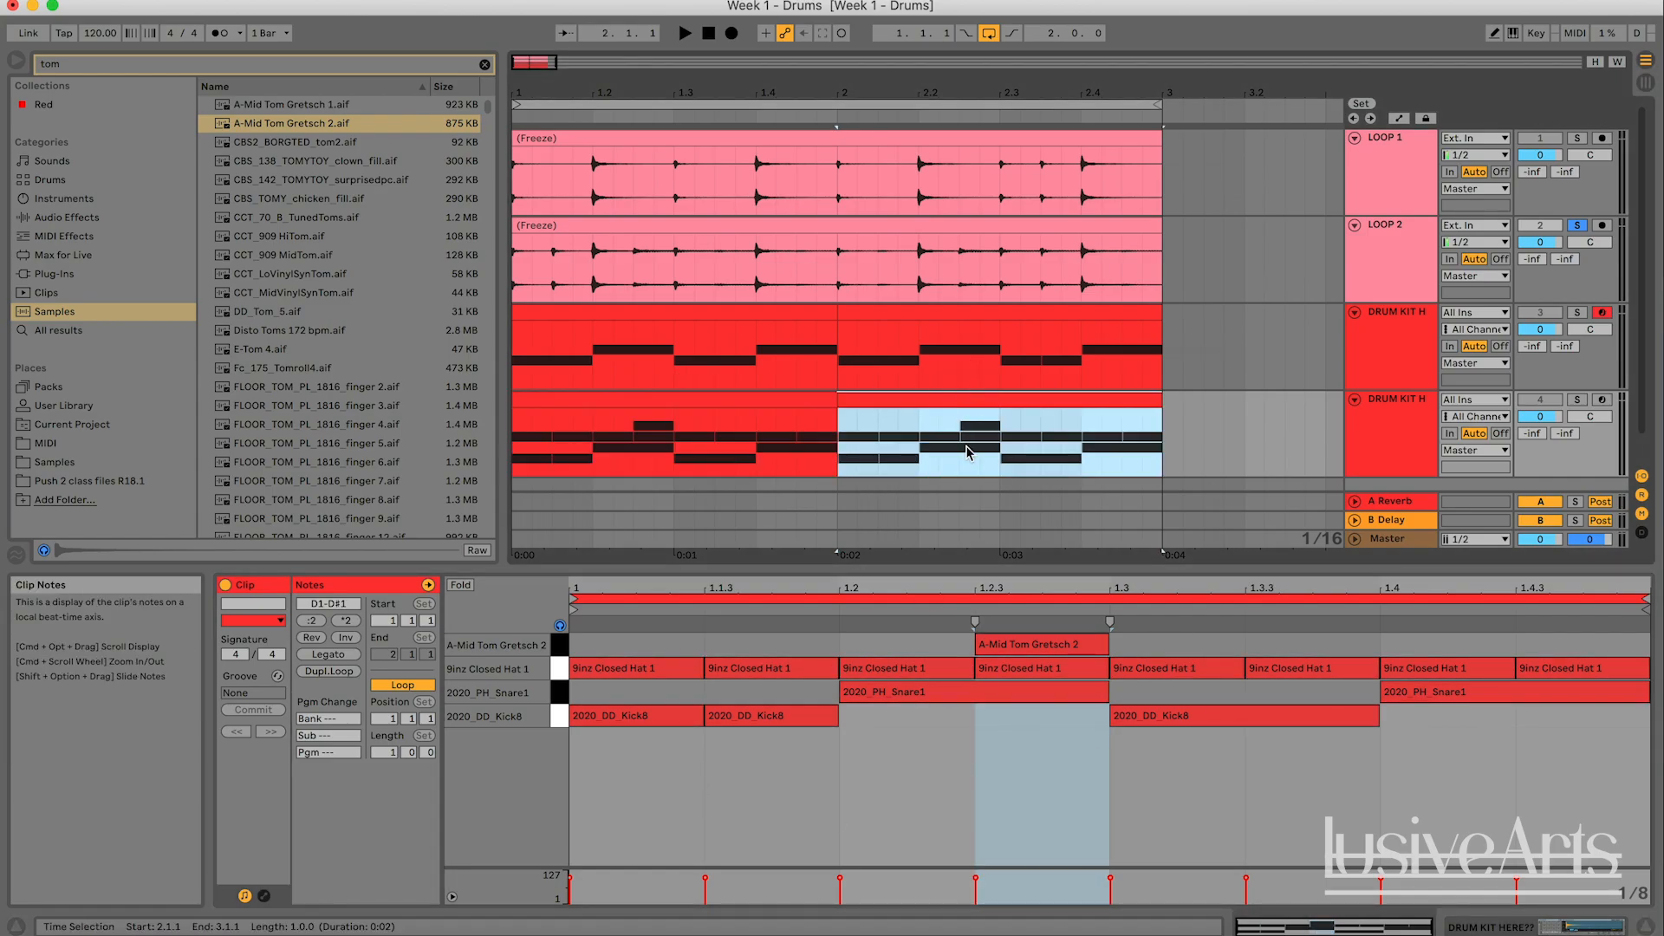
pyautogui.click(728, 399)
pyautogui.click(916, 404)
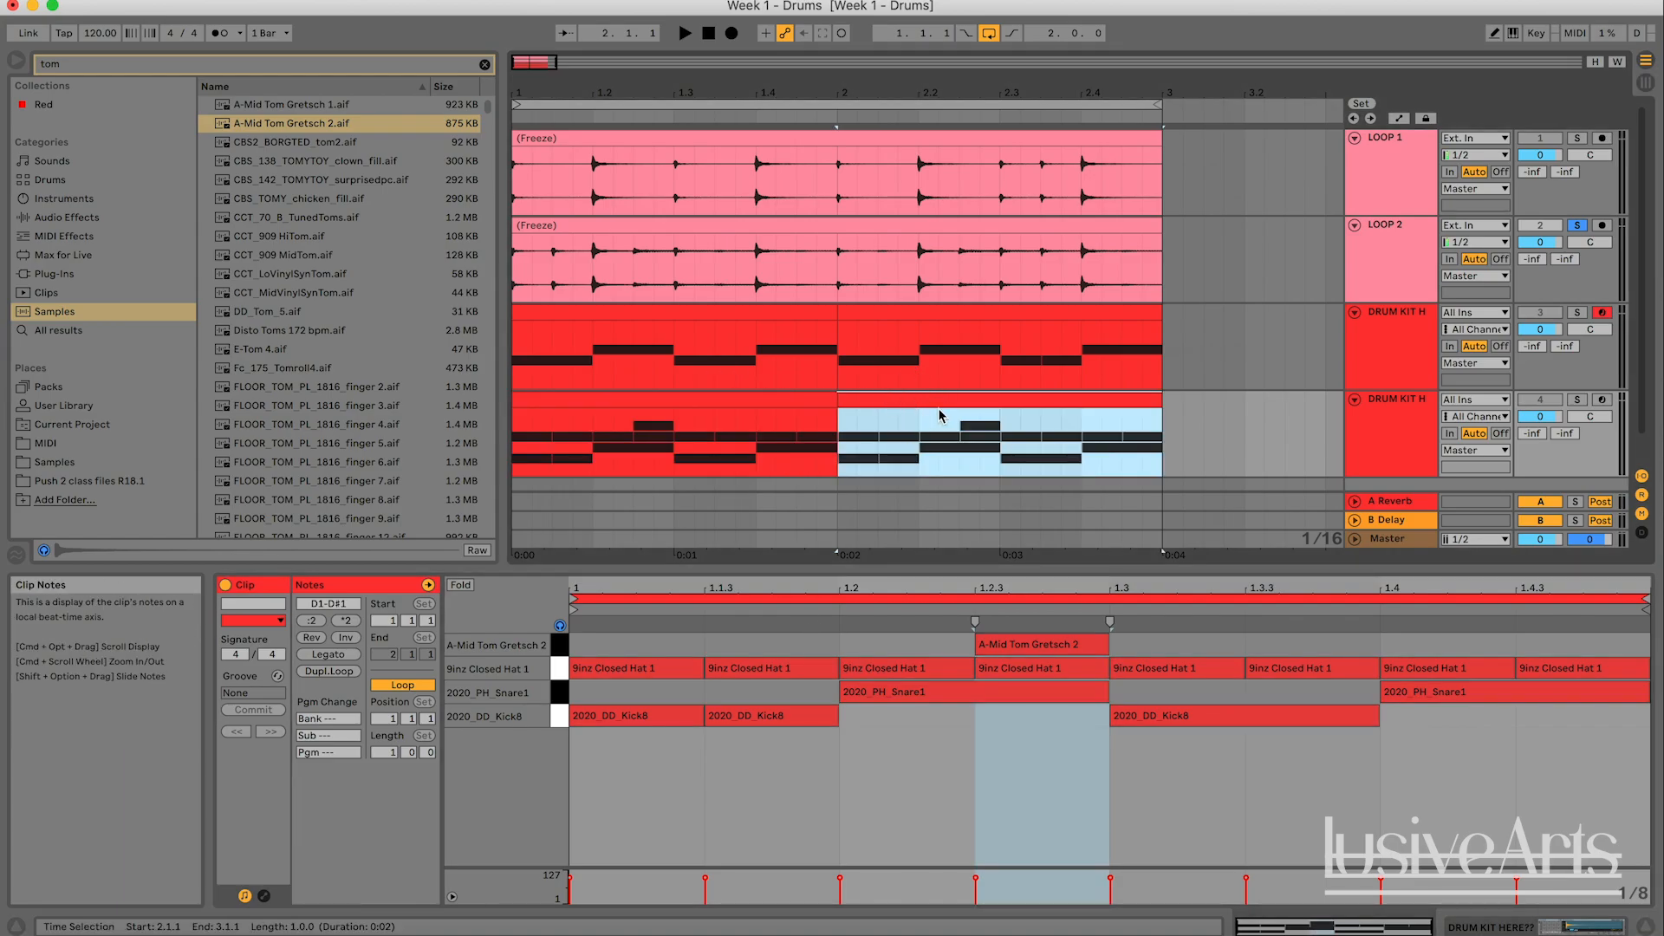
pyautogui.click(1092, 786)
pyautogui.press('space')
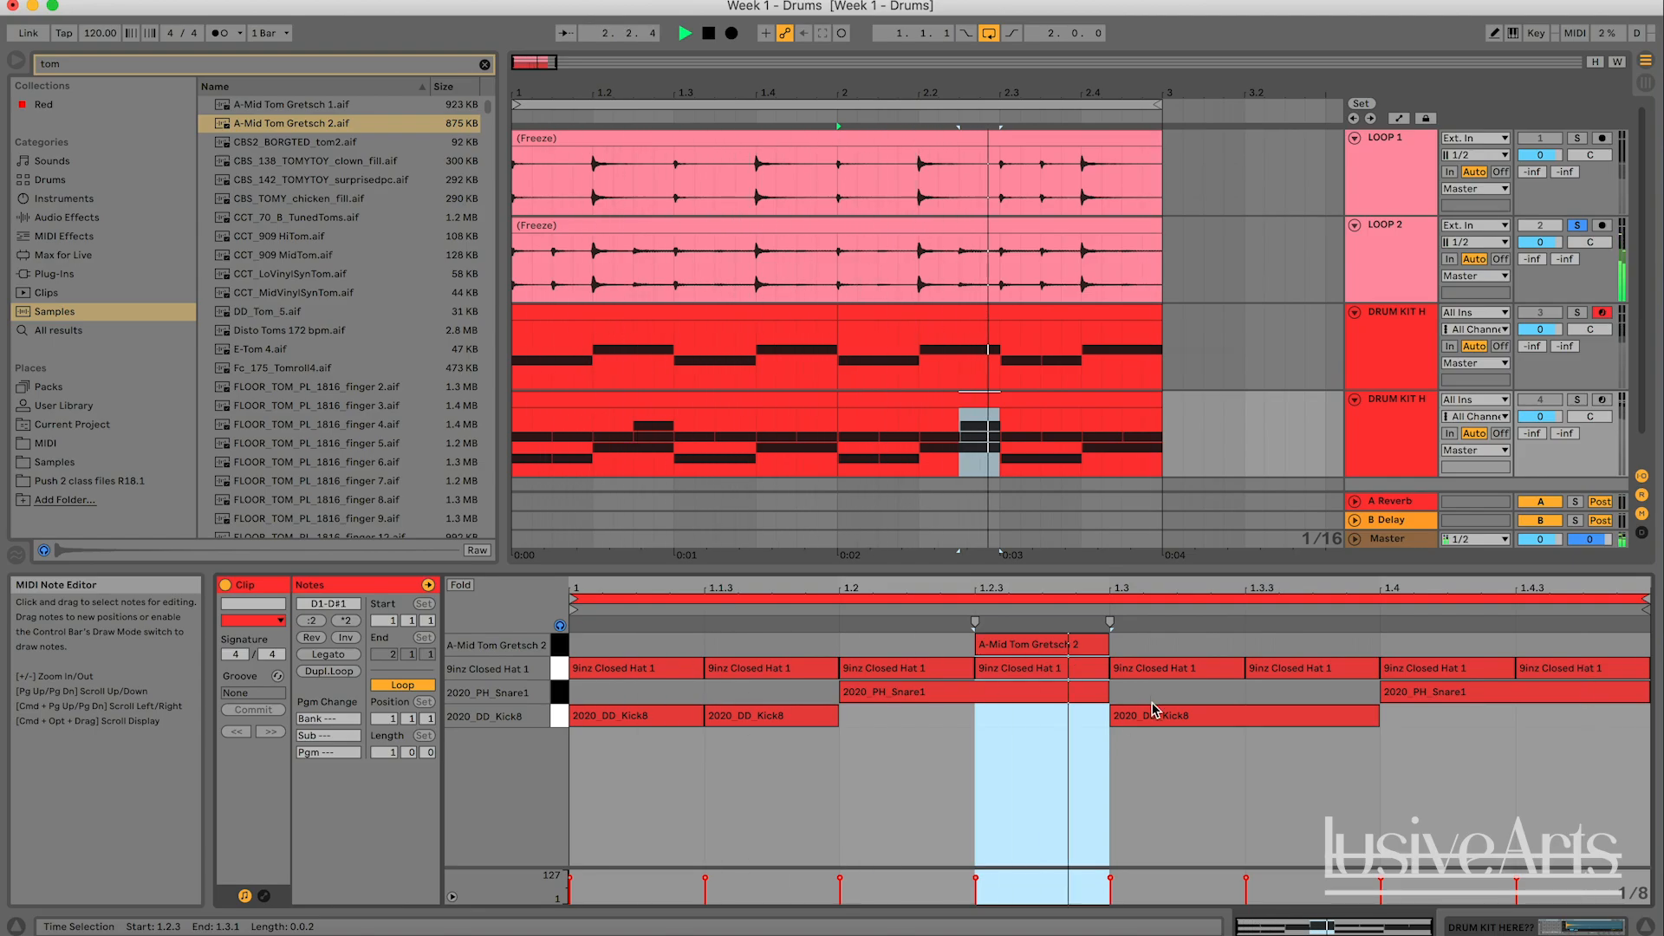
pyautogui.press('space')
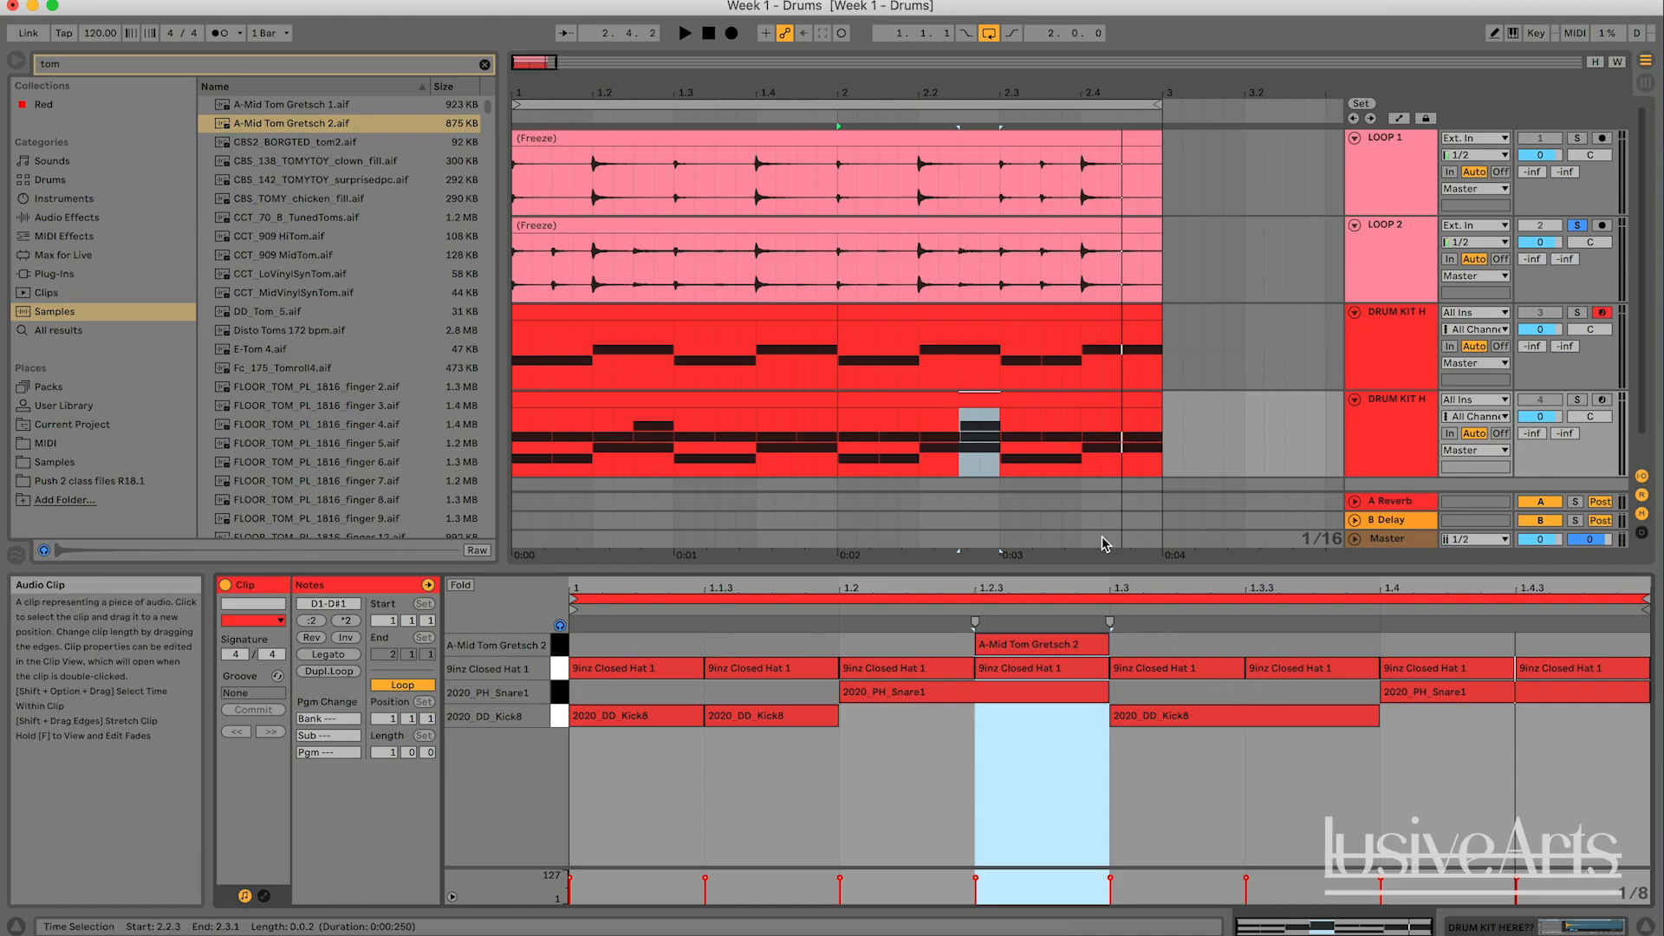
# - Shorten the second-bar clip's kick at 1.3 to an eighth note and add an eighth-note 2020_DD_Kick8 hit at 1.3.3
pyautogui.rightClick(1291, 769)
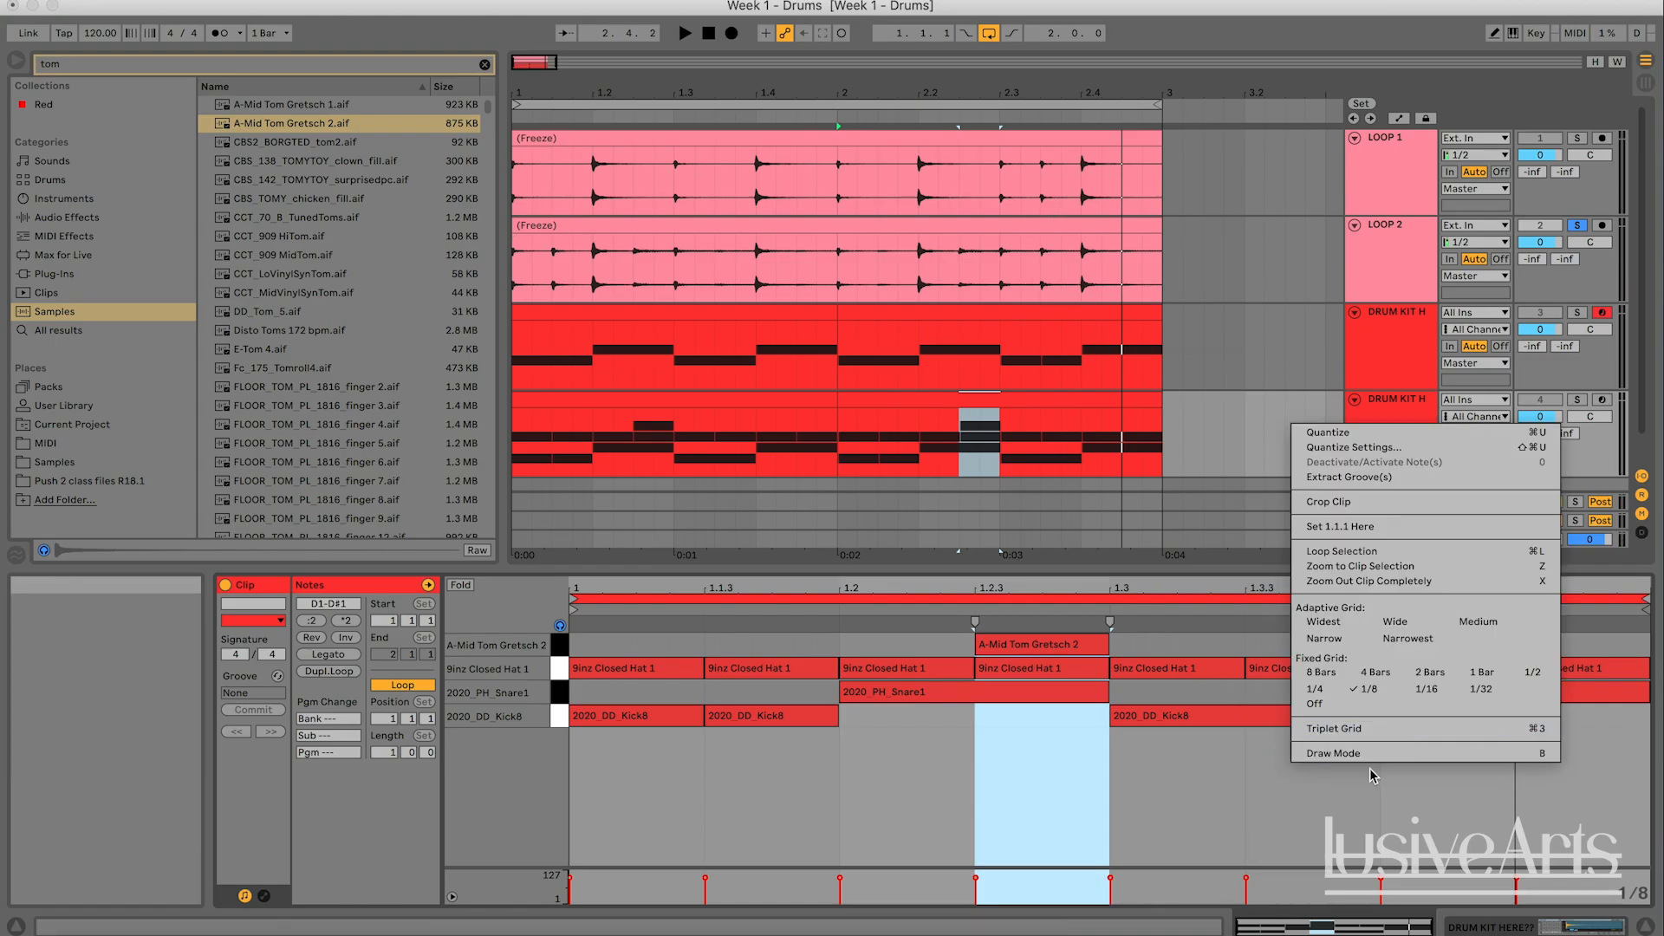
pyautogui.click(1318, 798)
pyautogui.moveTo(1377, 715); pyautogui.dragTo(1363, 715)
pyautogui.click(1545, 401)
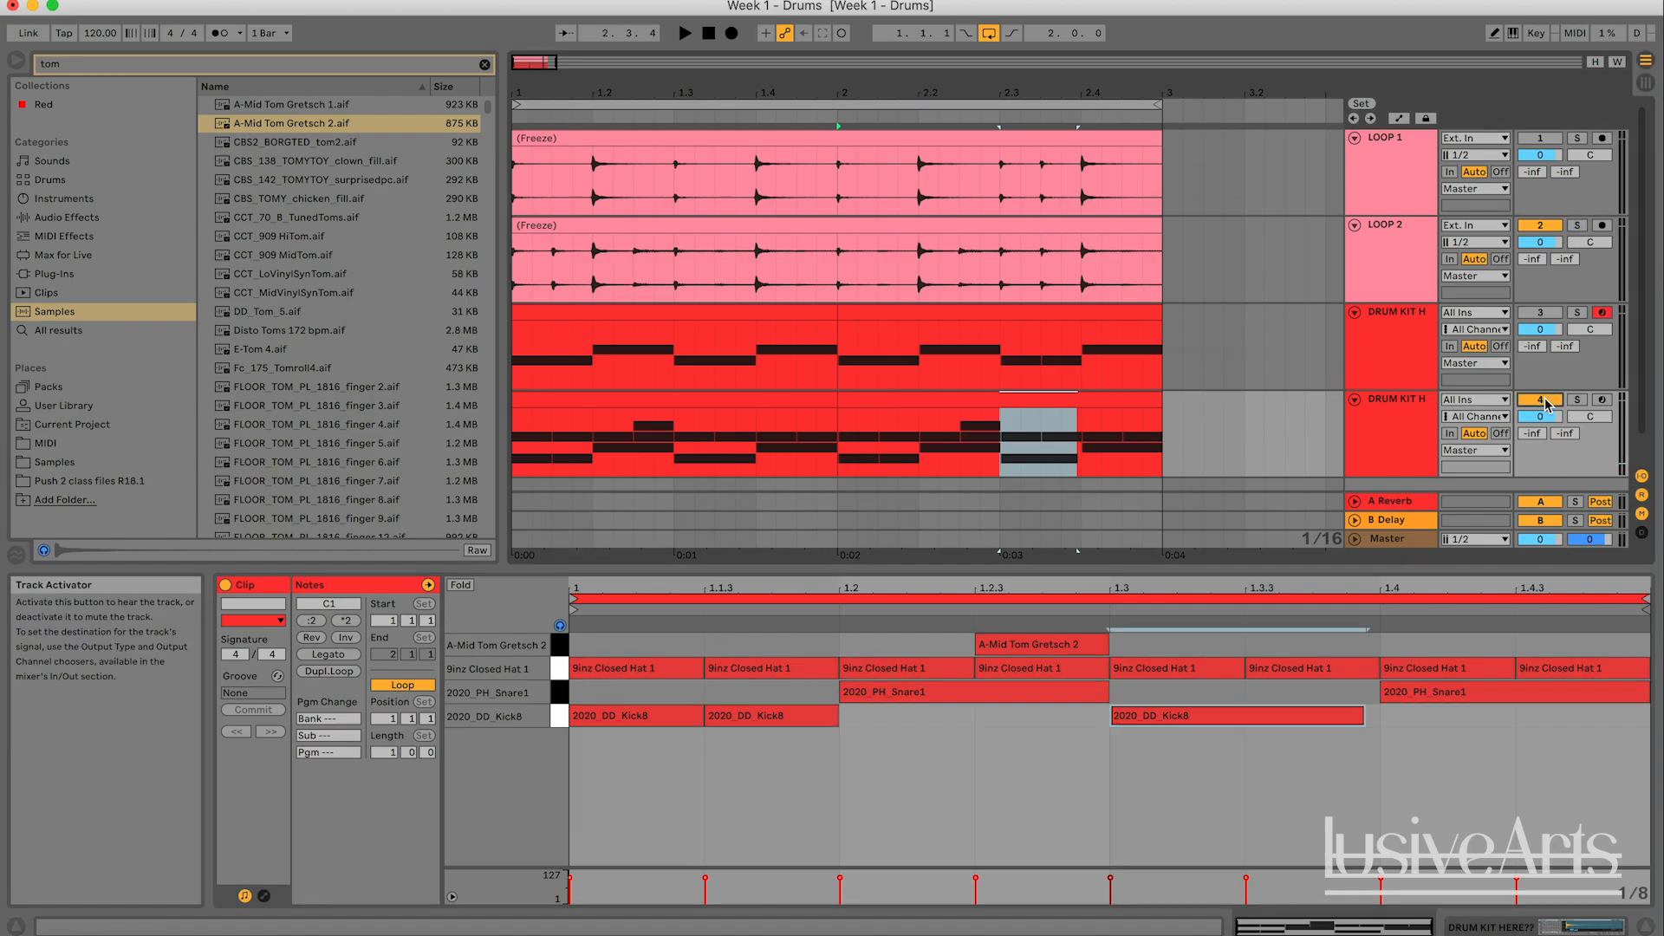
pyautogui.moveTo(1363, 715); pyautogui.dragTo(1261, 716)
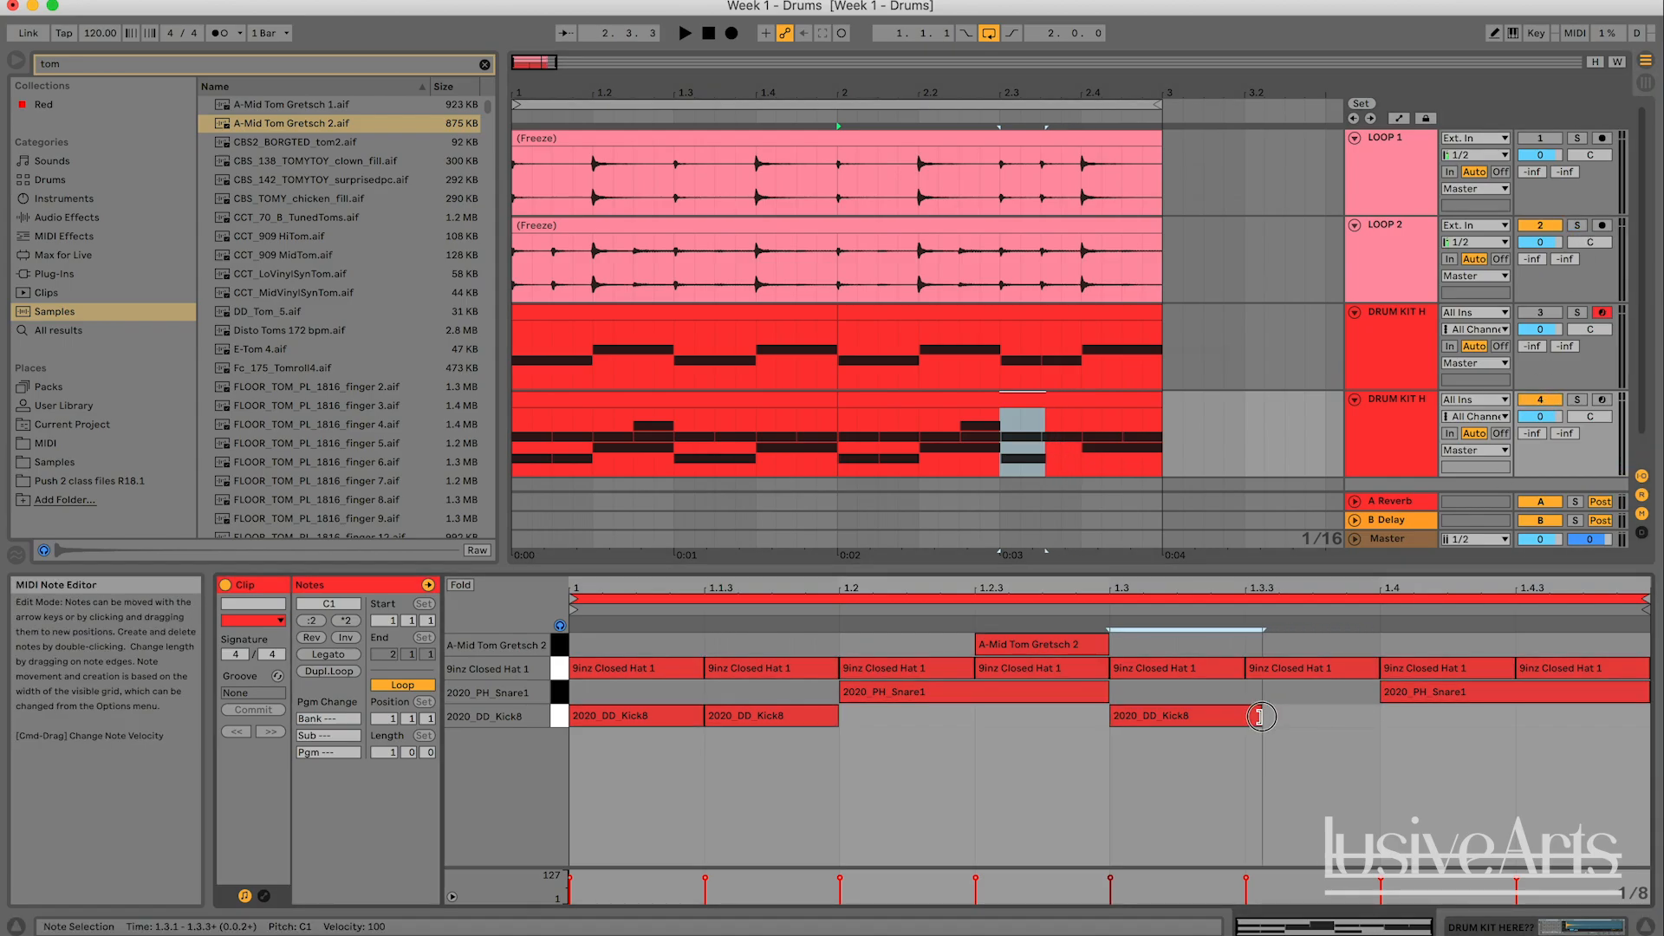
pyautogui.doubleClick(1281, 716)
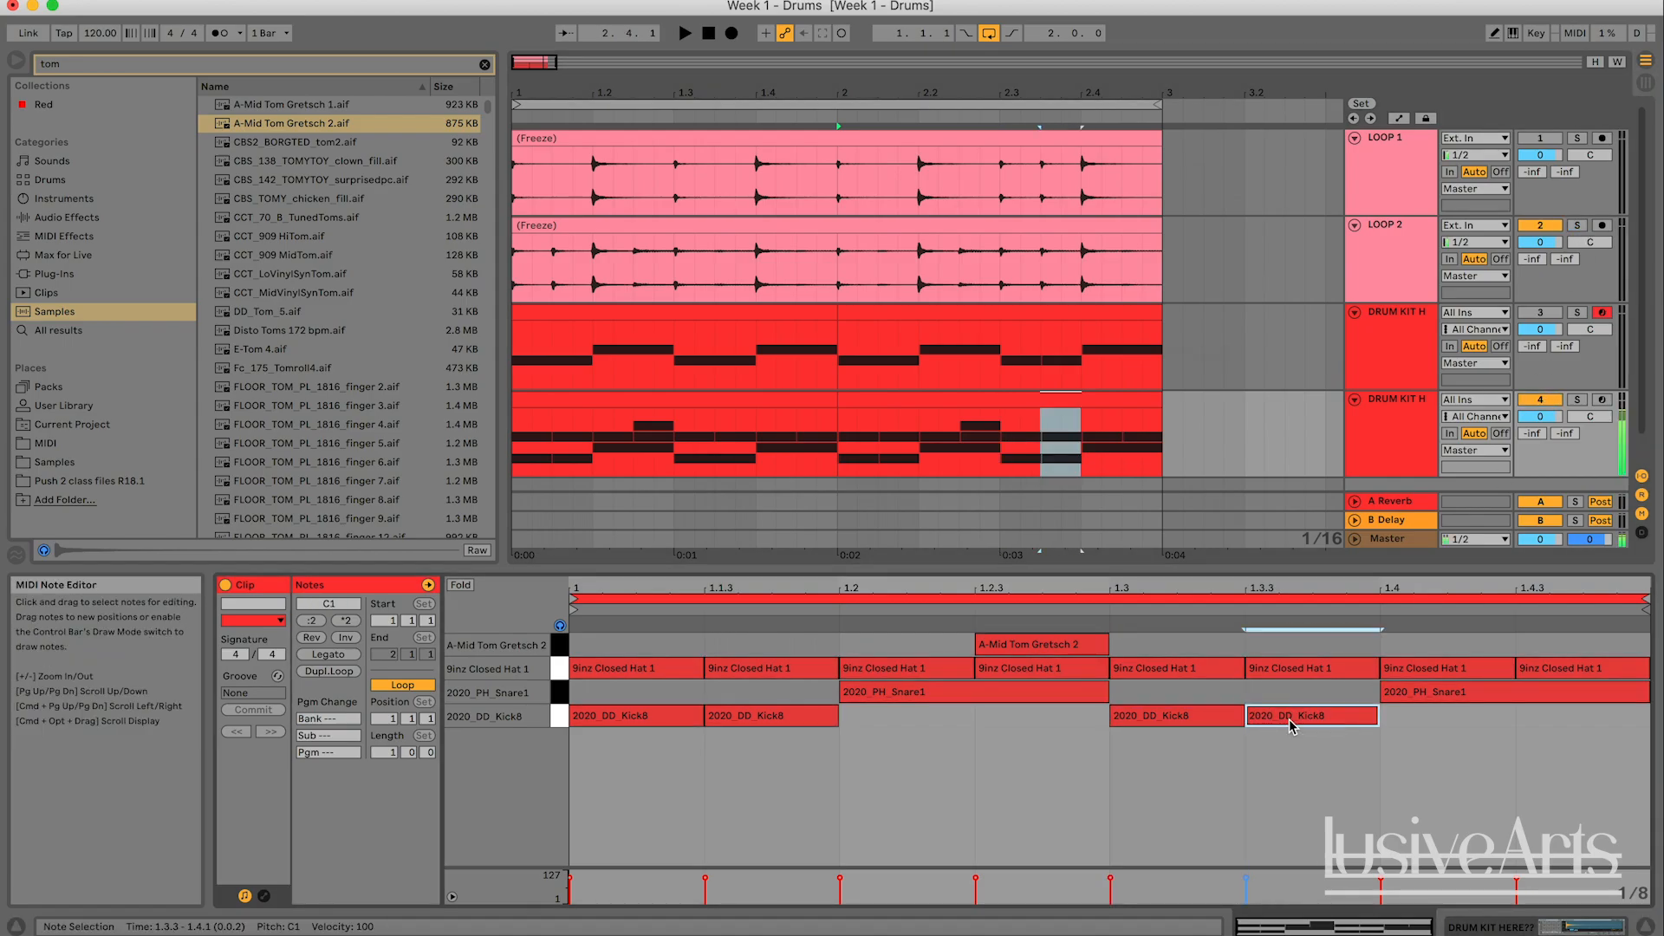
# - Compare the two-bar pattern by muting LOOP 2 to hear the duplicated kit, and muting the kit to hear LOOP 2
pyautogui.click(1540, 227)
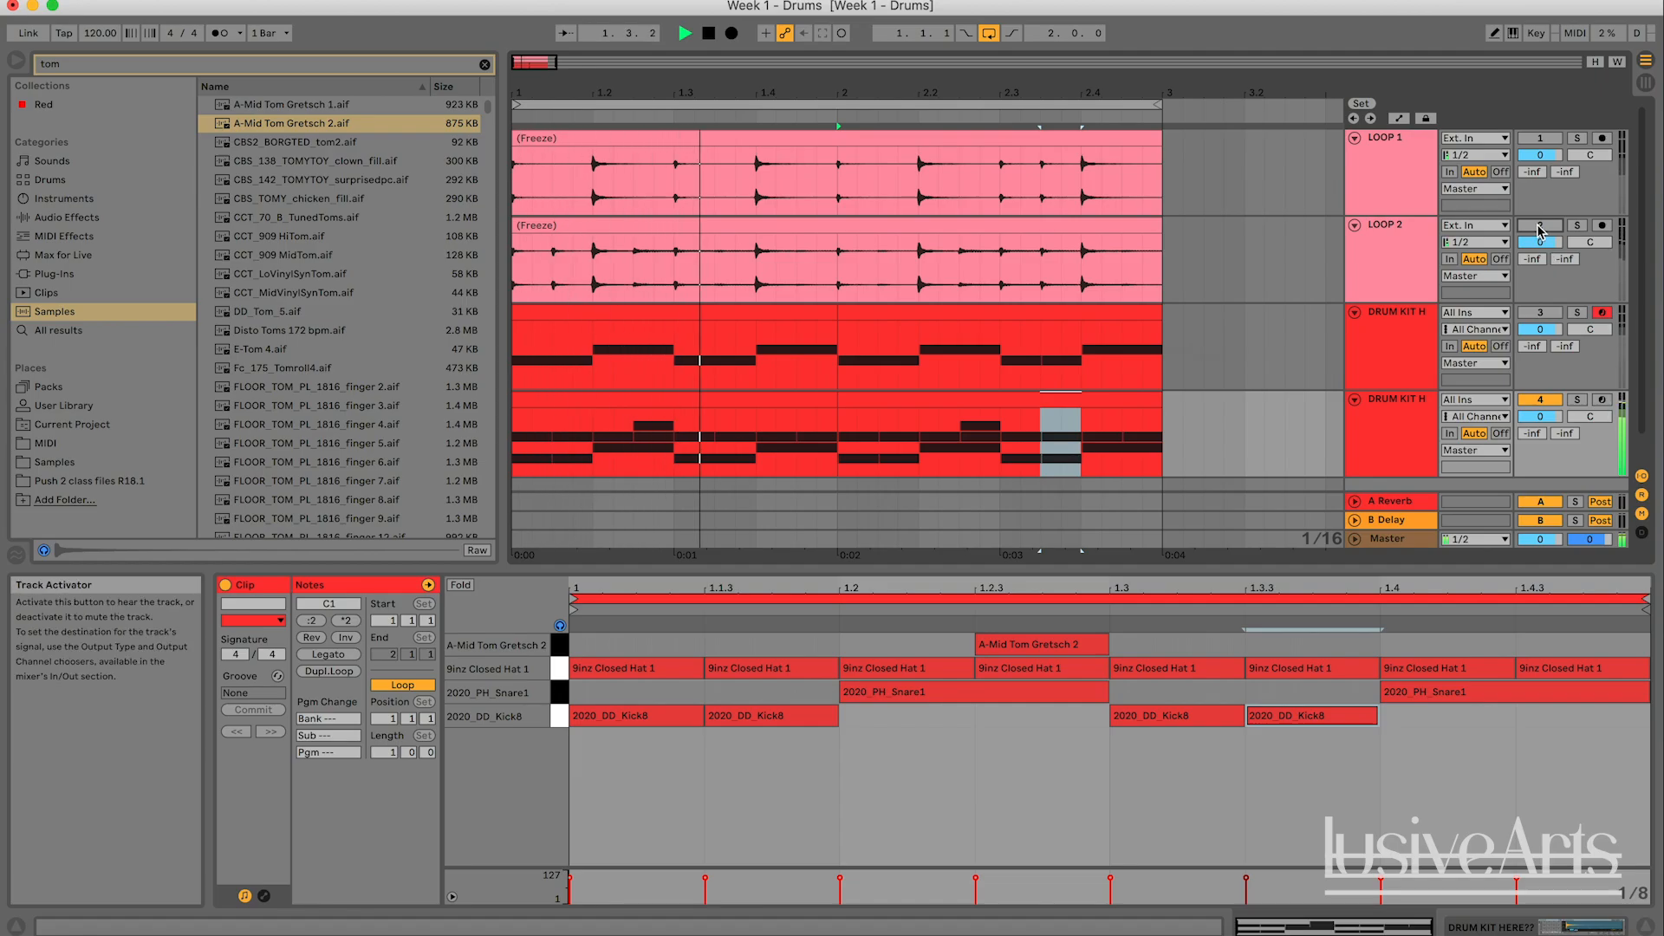
pyautogui.click(1541, 401)
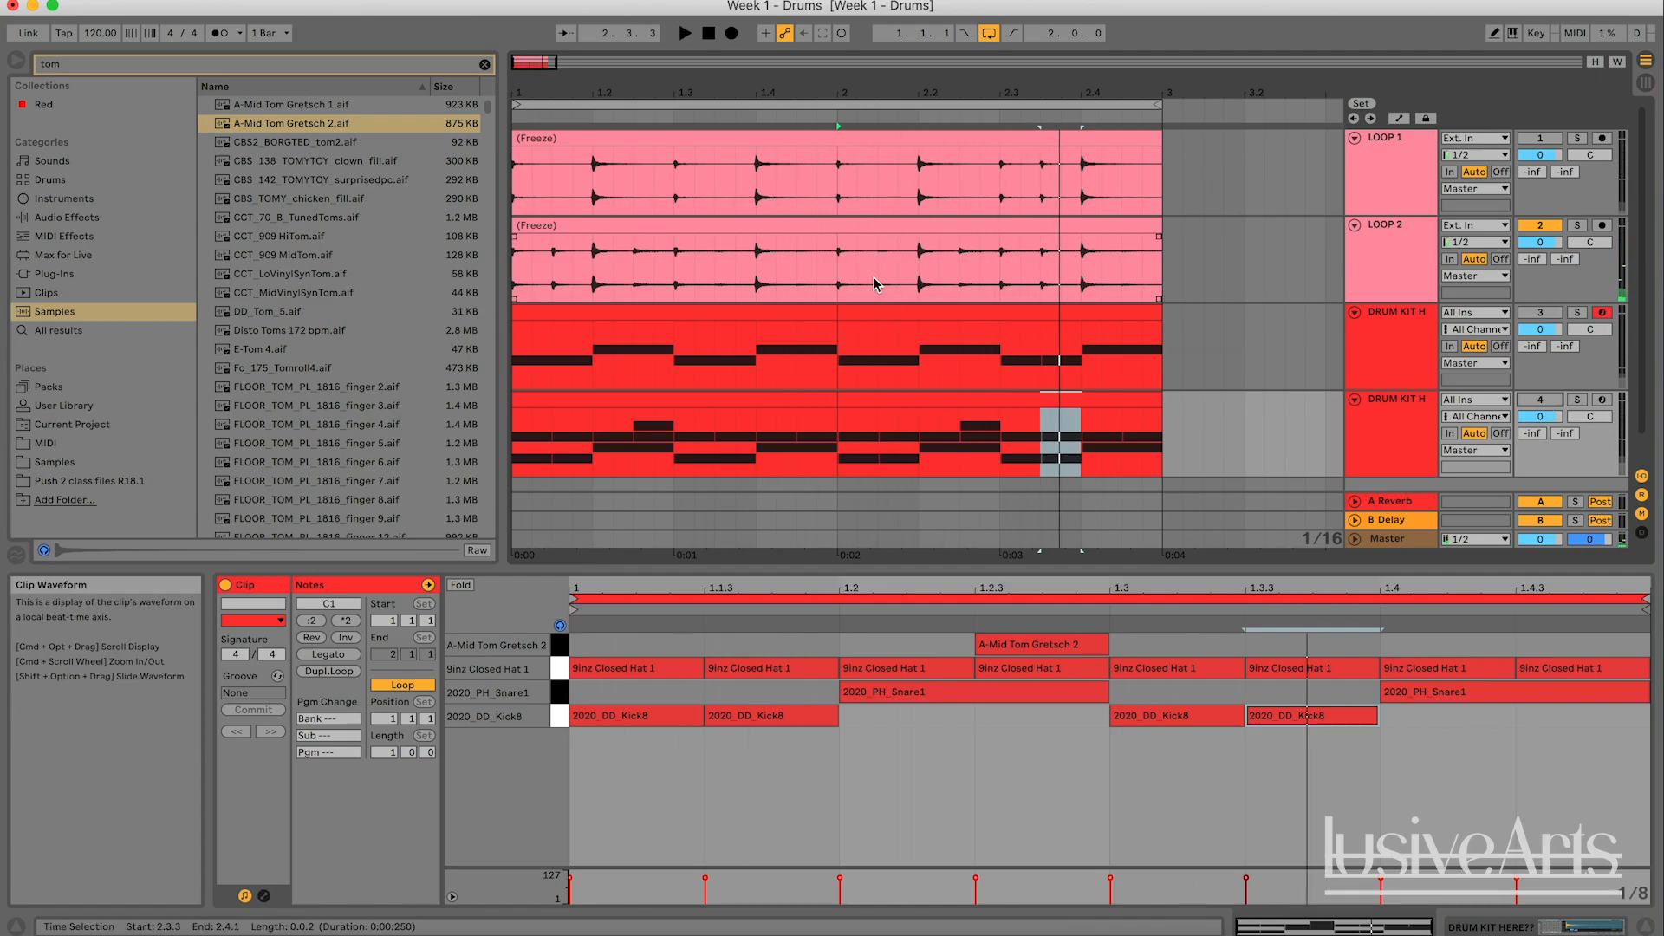
# - Delete the 2020_DD_Kick8 hit at 1.1.3 from the duplicated kit's second-bar clip
pyautogui.click(954, 395)
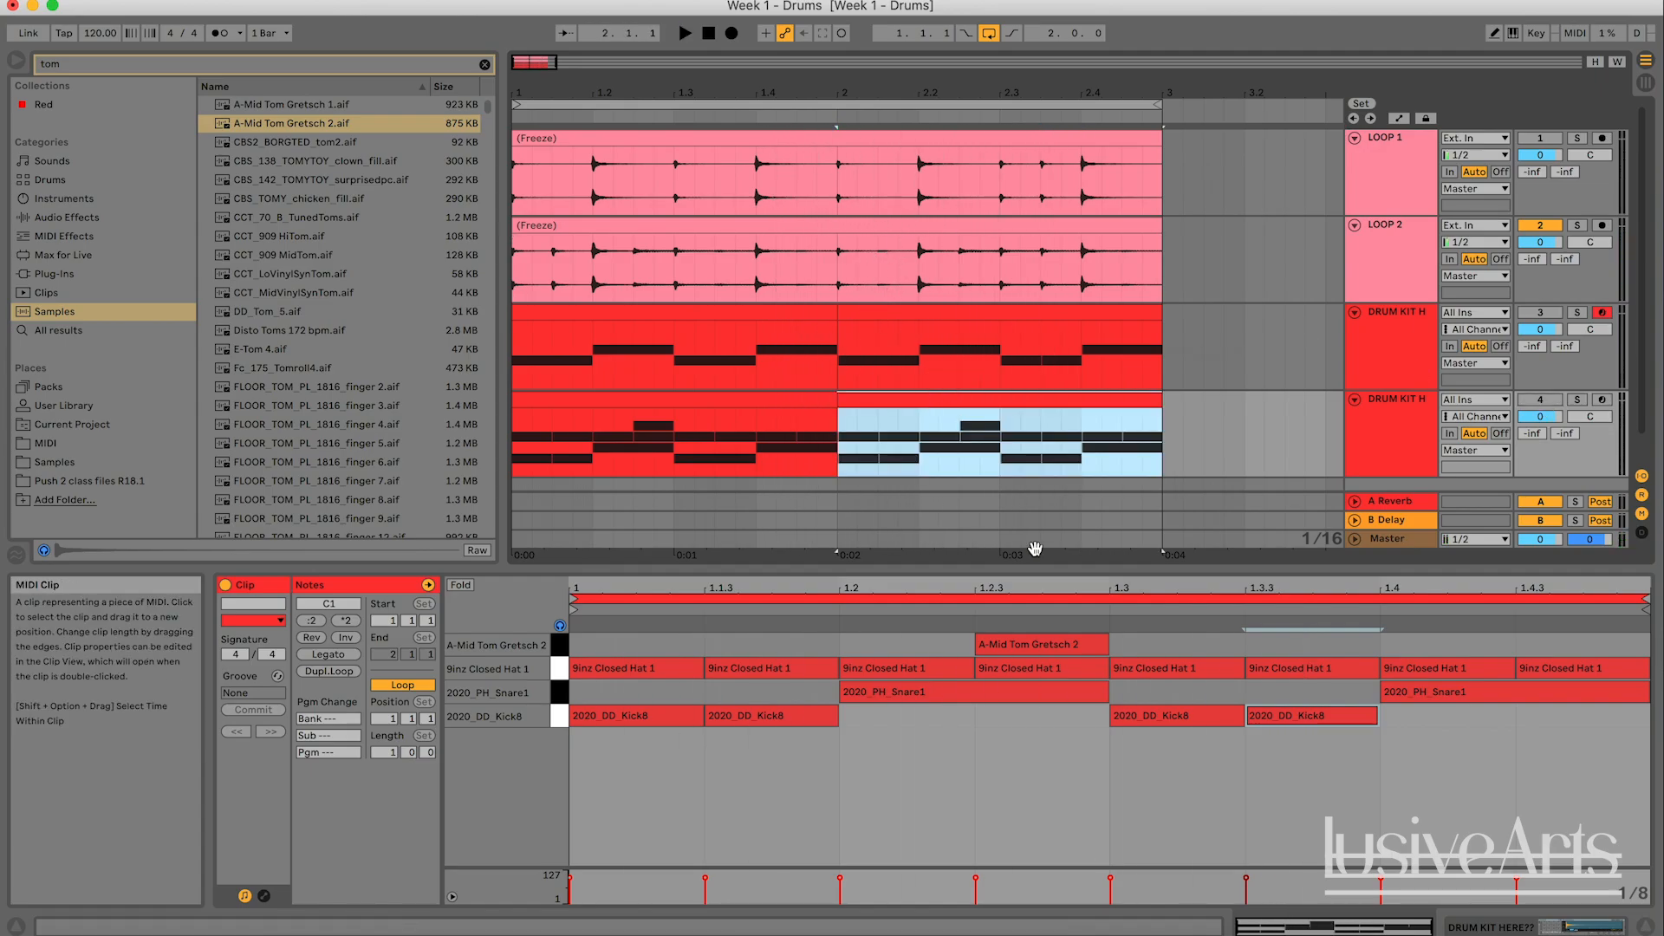
pyautogui.click(756, 722)
pyautogui.click(863, 731)
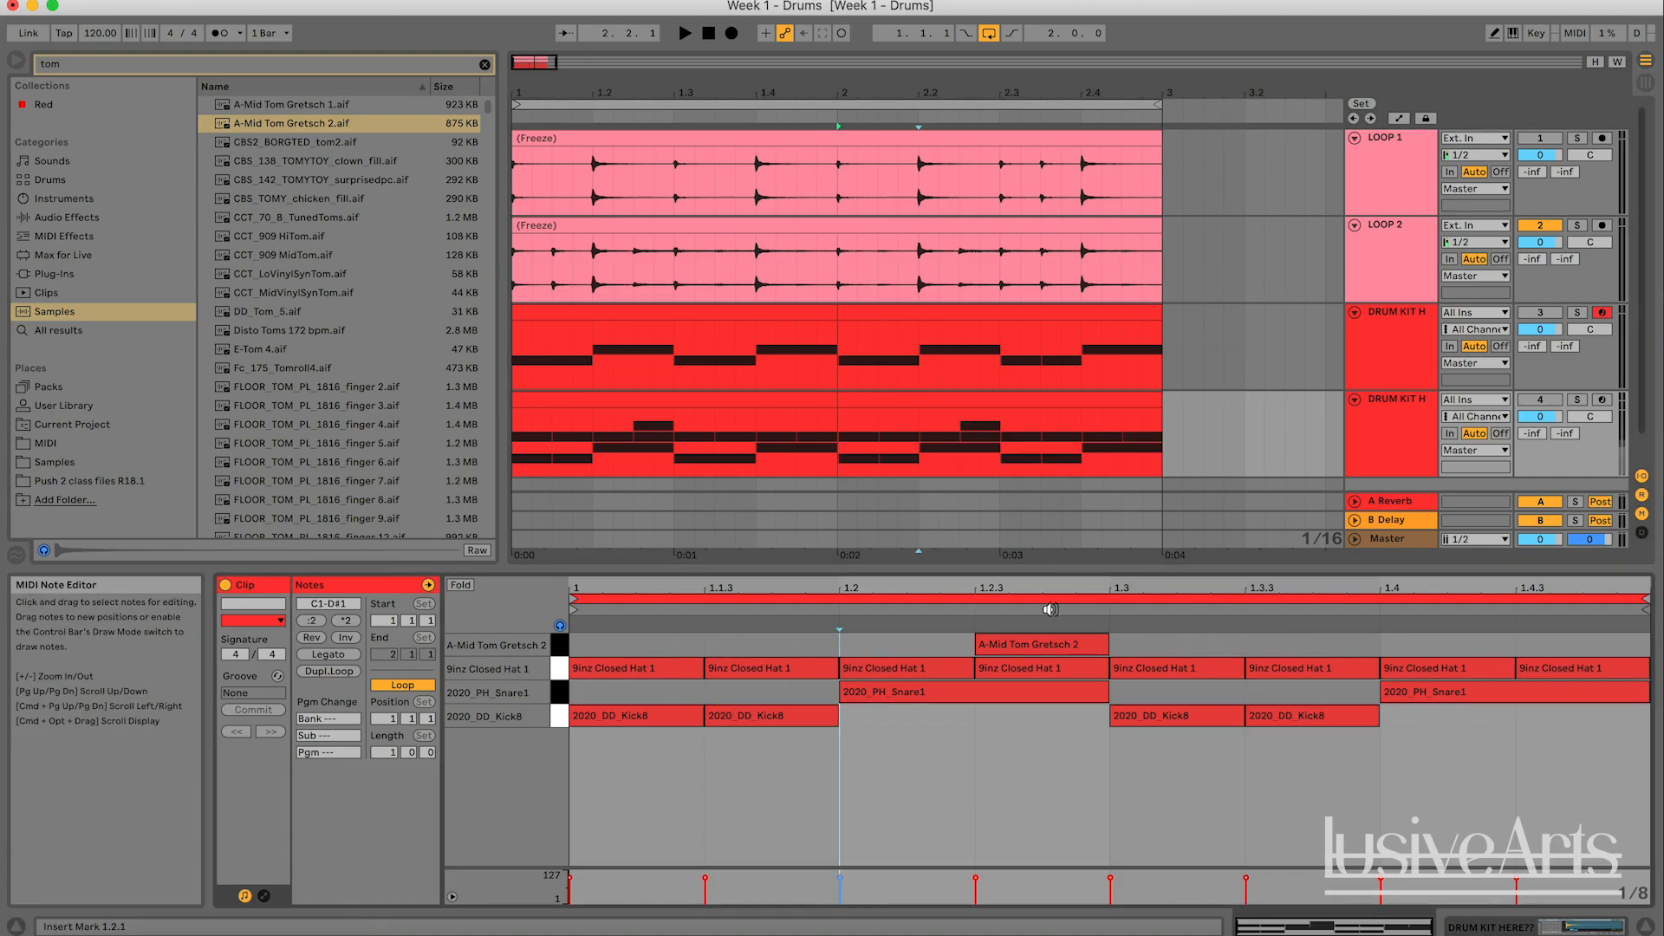
pyautogui.doubleClick(752, 719)
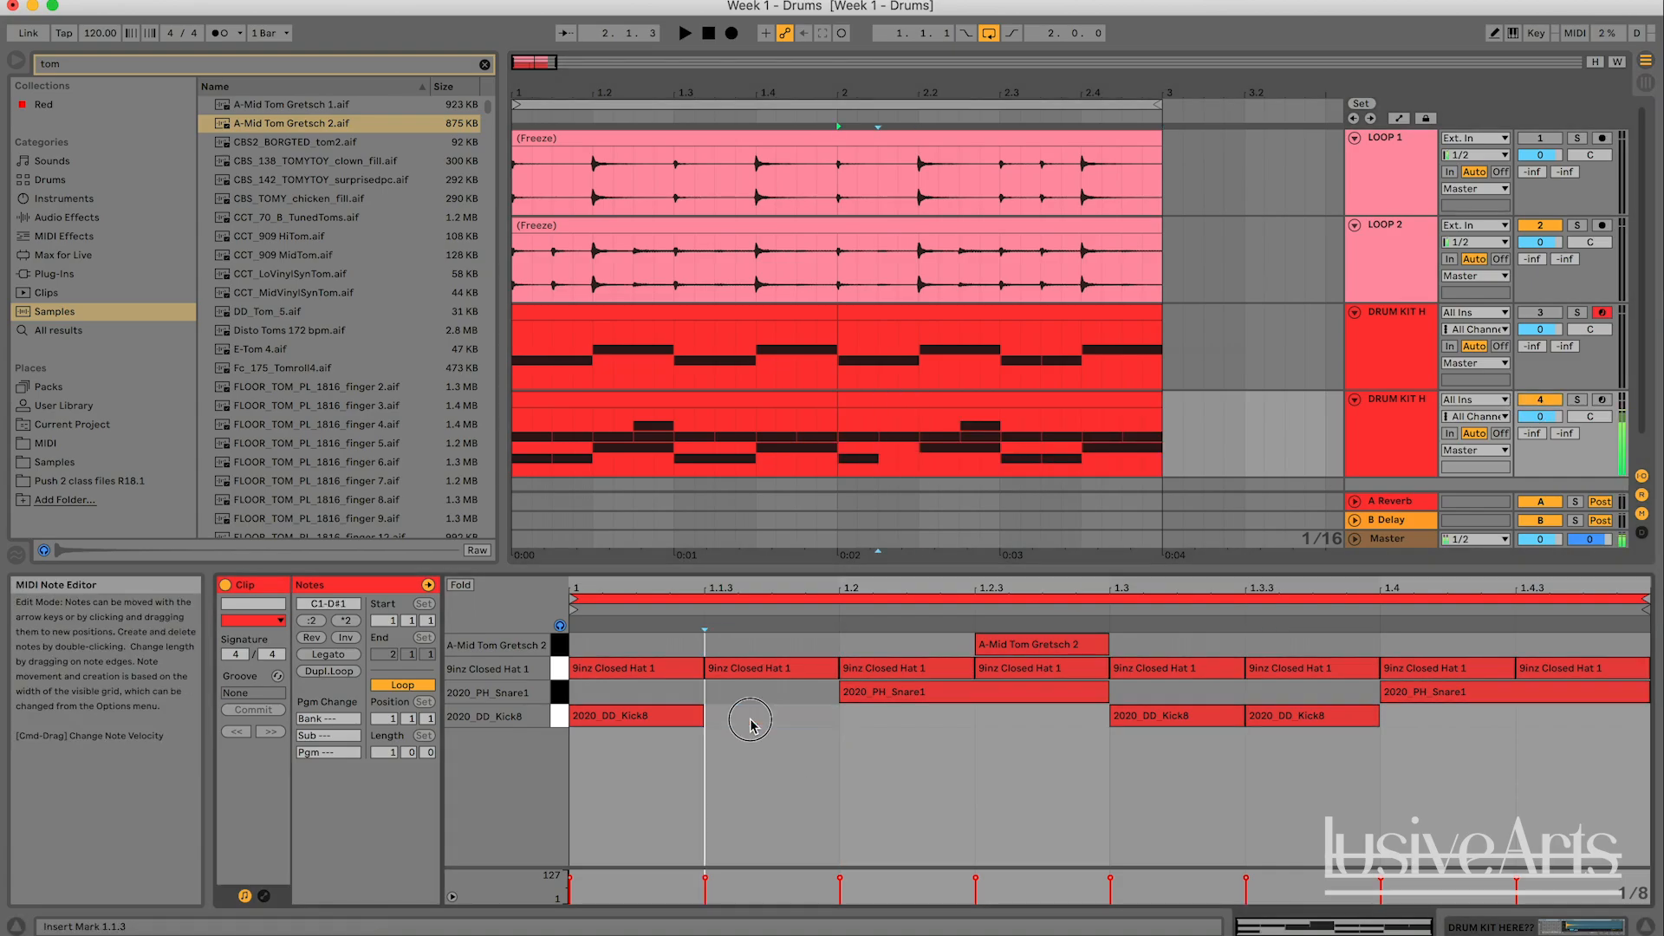
pyautogui.press('super+z')
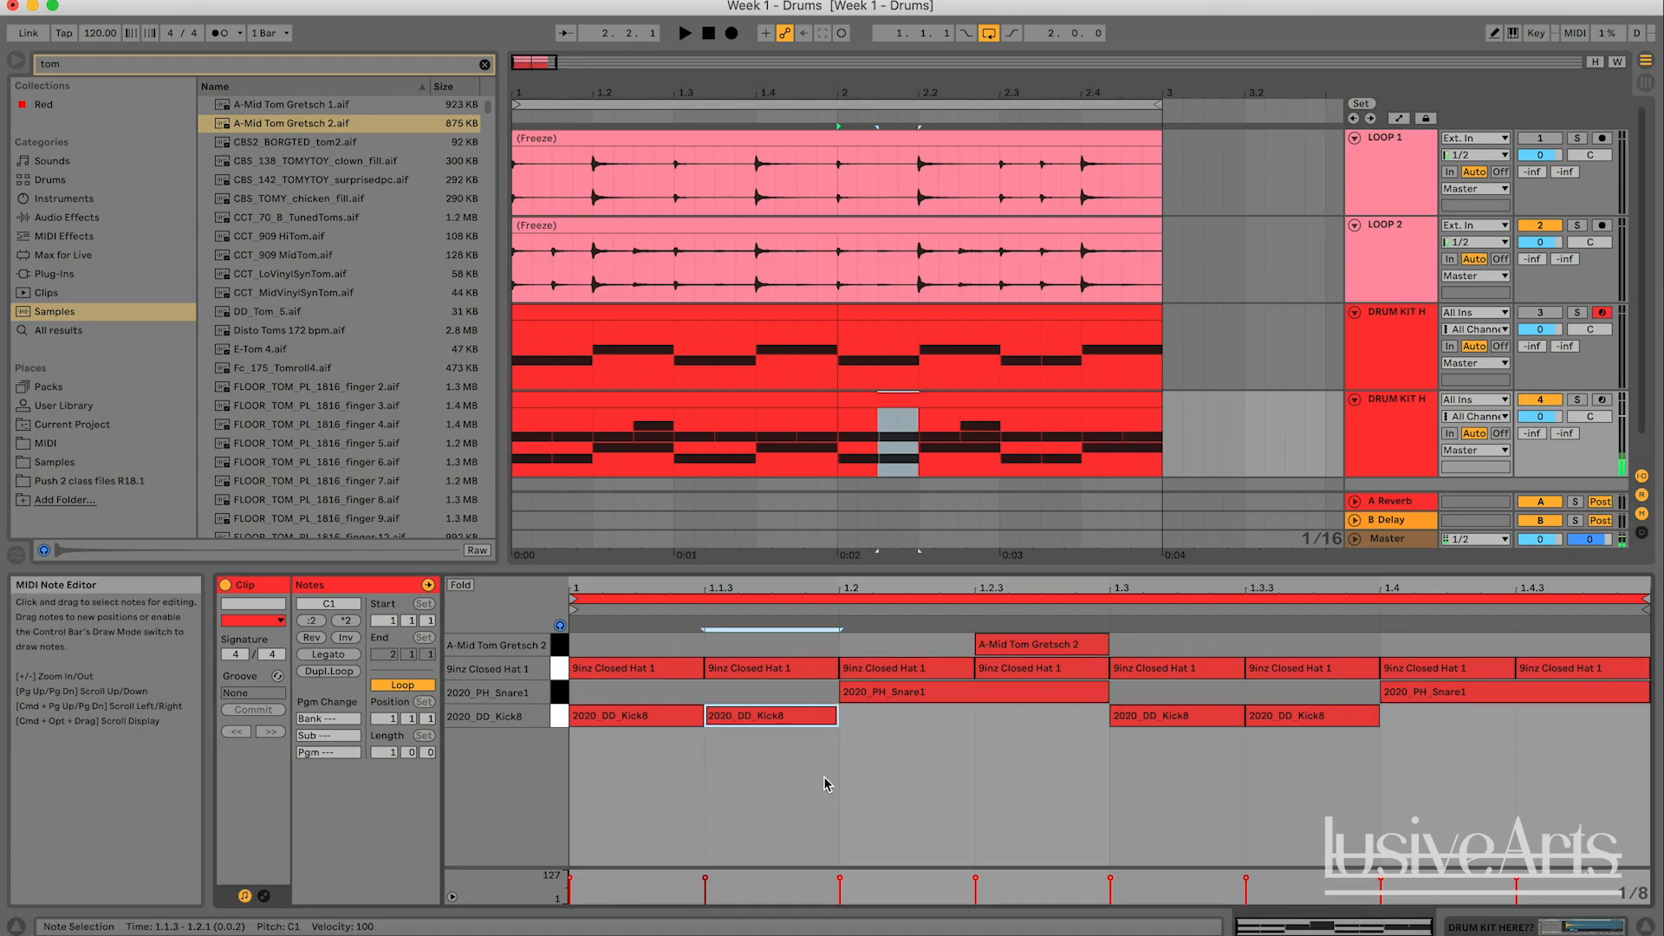
pyautogui.doubleClick(782, 713)
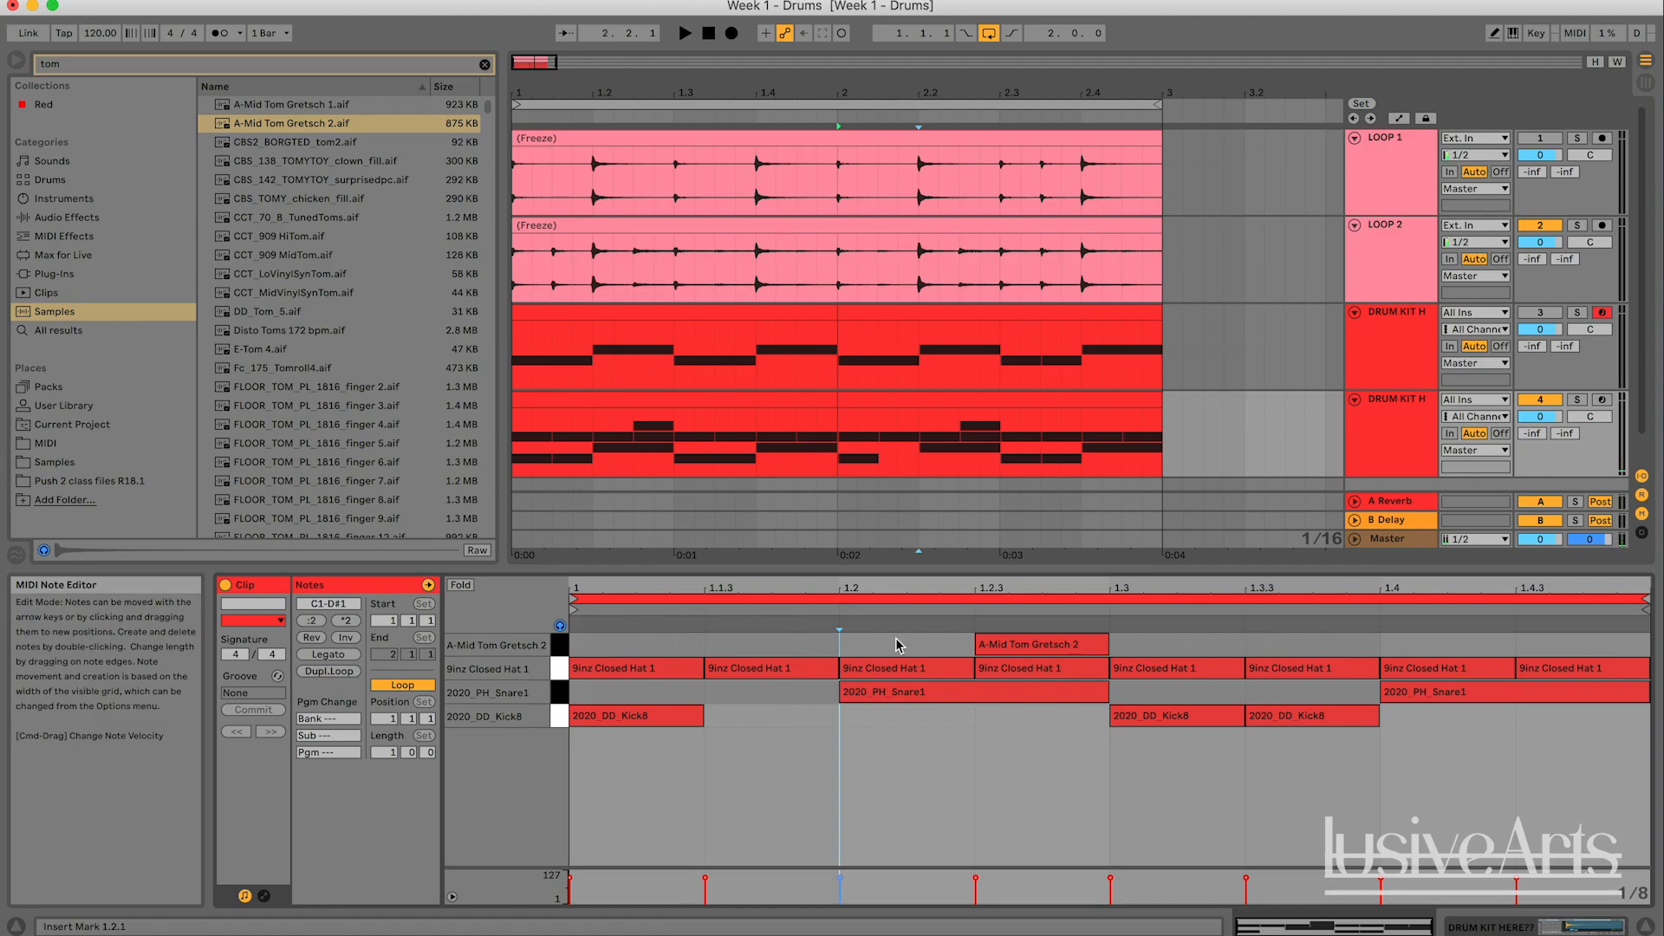
# - Compare both bars by playing LOOP 2 and the duplicated kit together and each one alone
pyautogui.press('space')
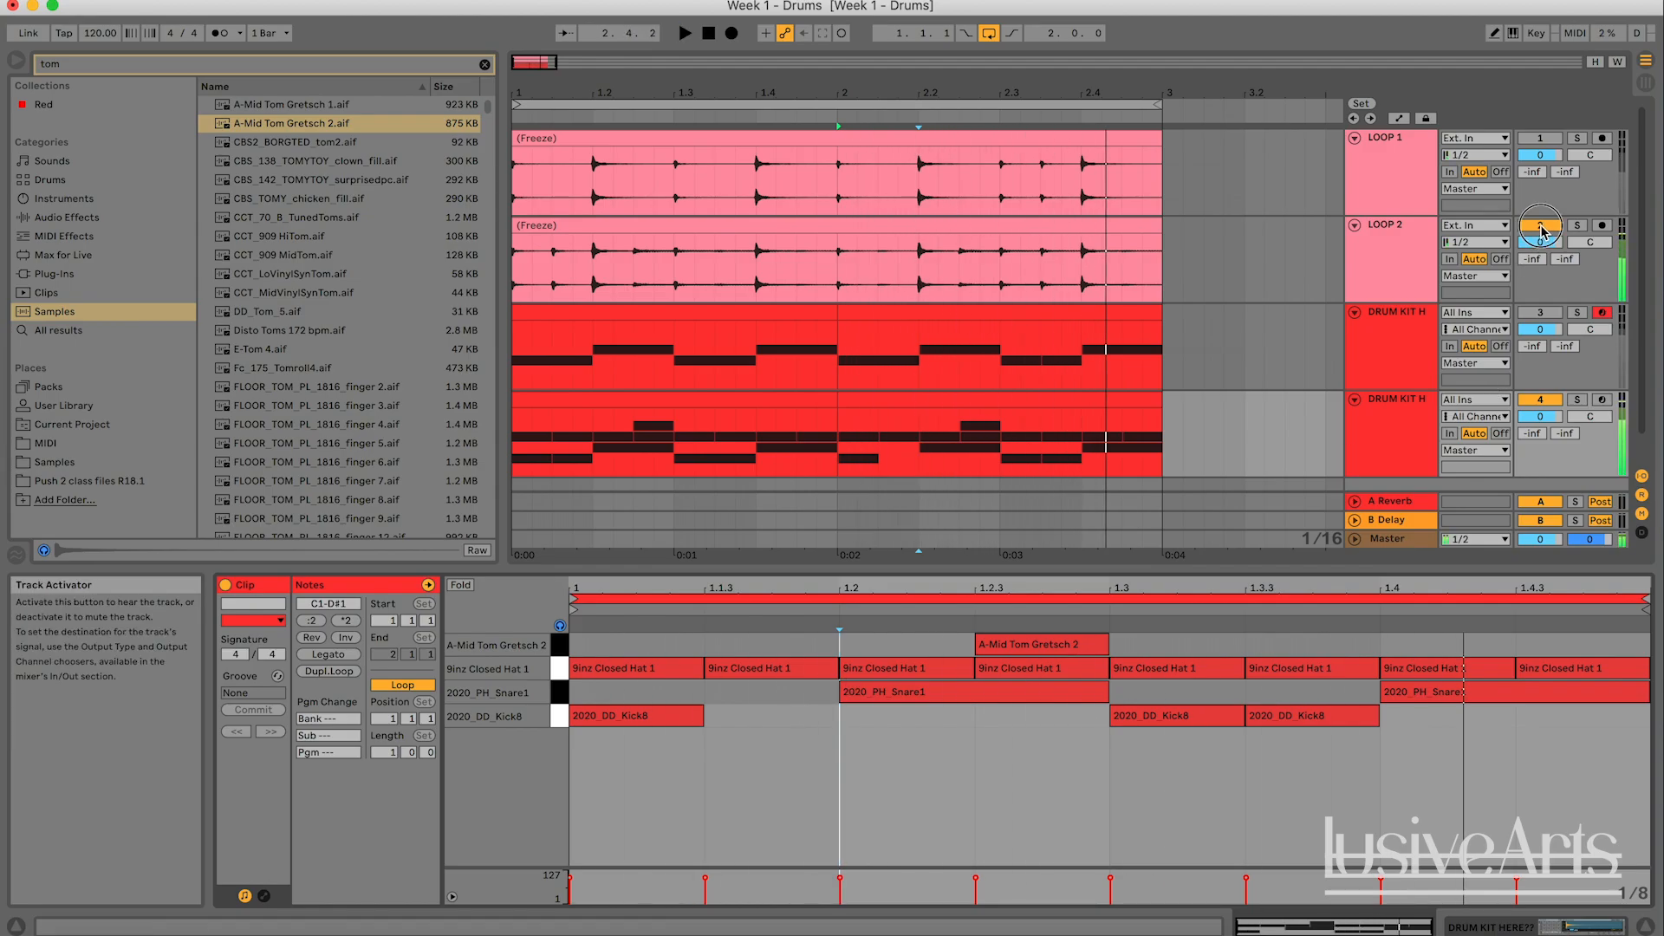
pyautogui.click(1540, 227)
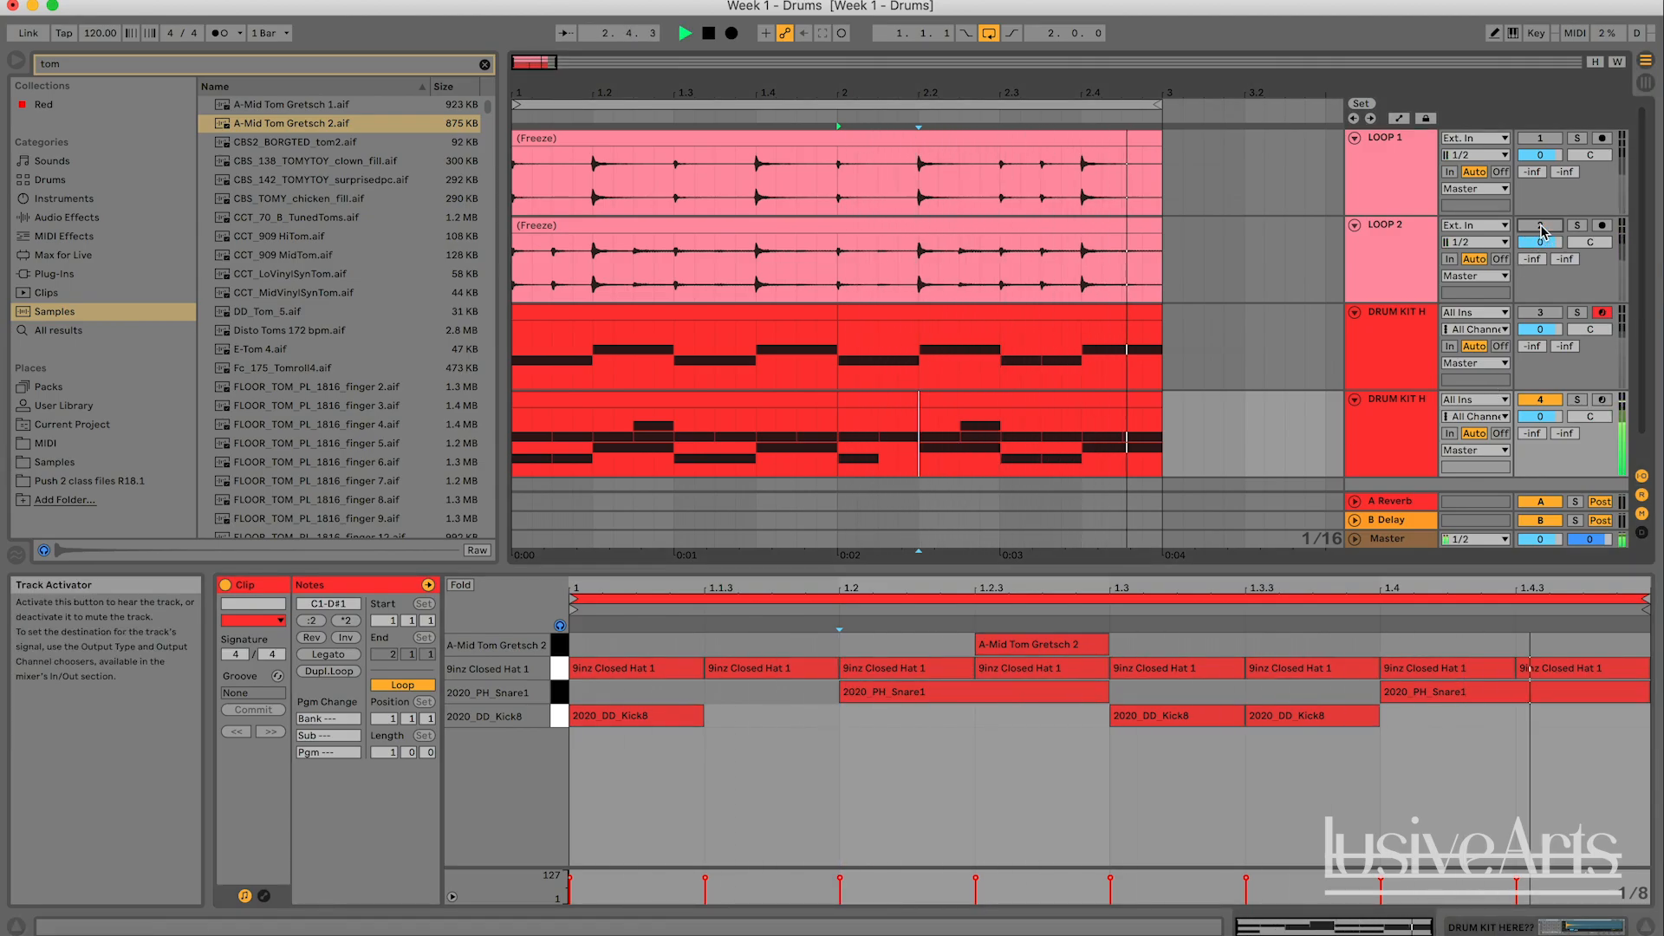
pyautogui.click(1540, 227)
pyautogui.click(1539, 400)
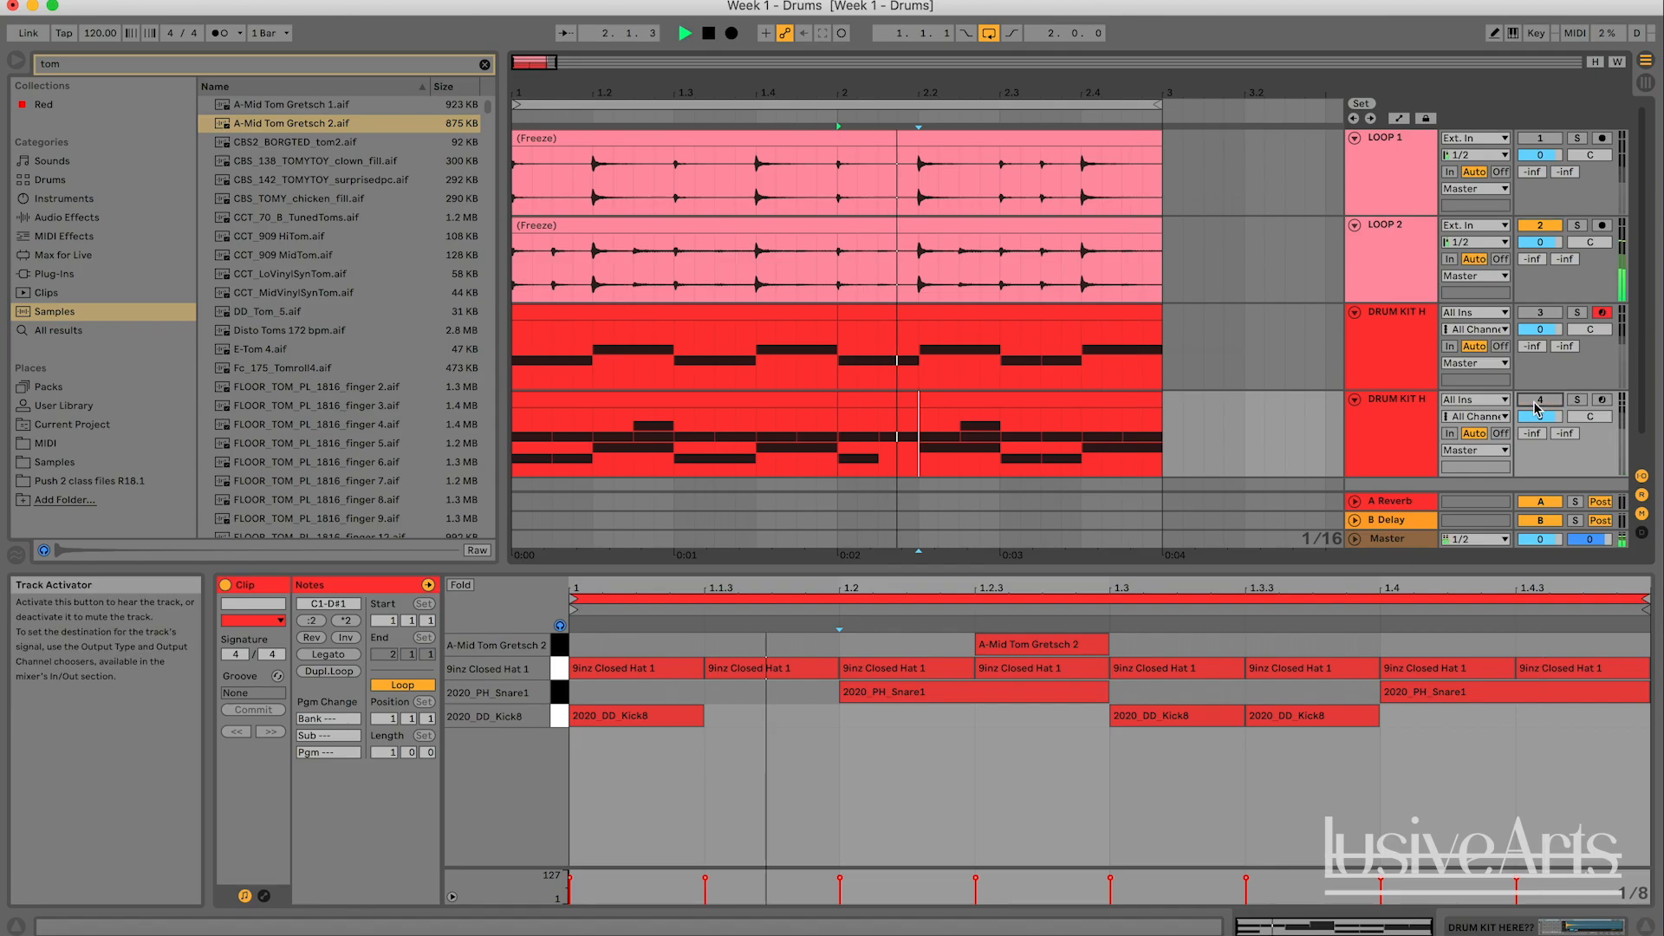
pyautogui.click(1541, 400)
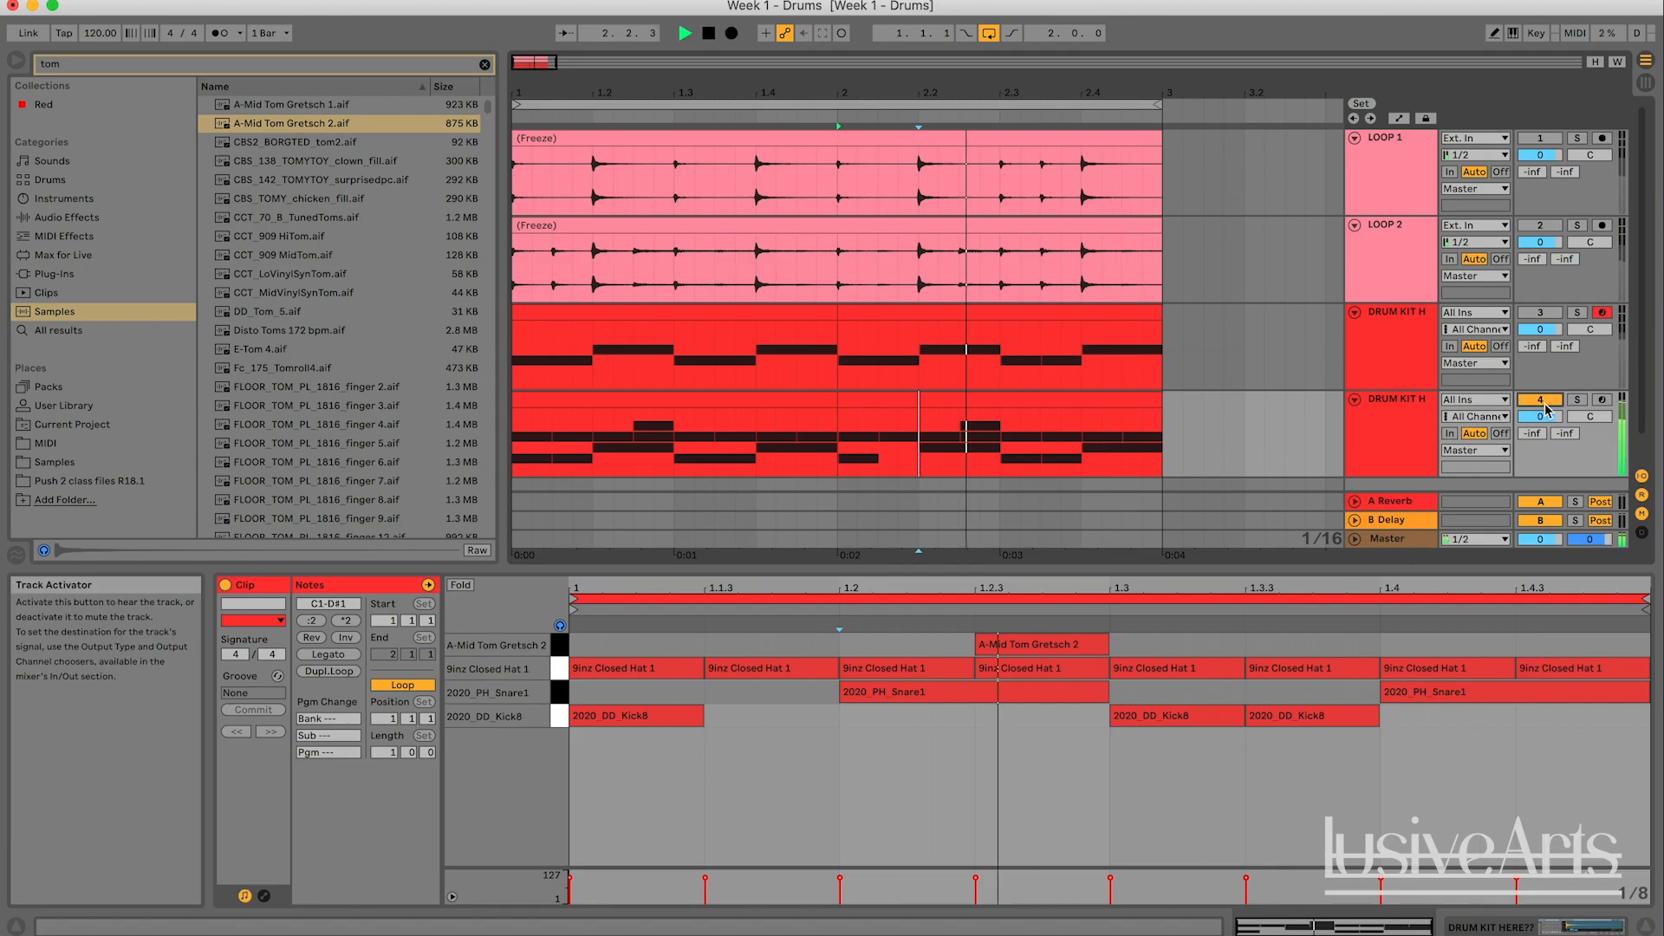
pyautogui.press('space')
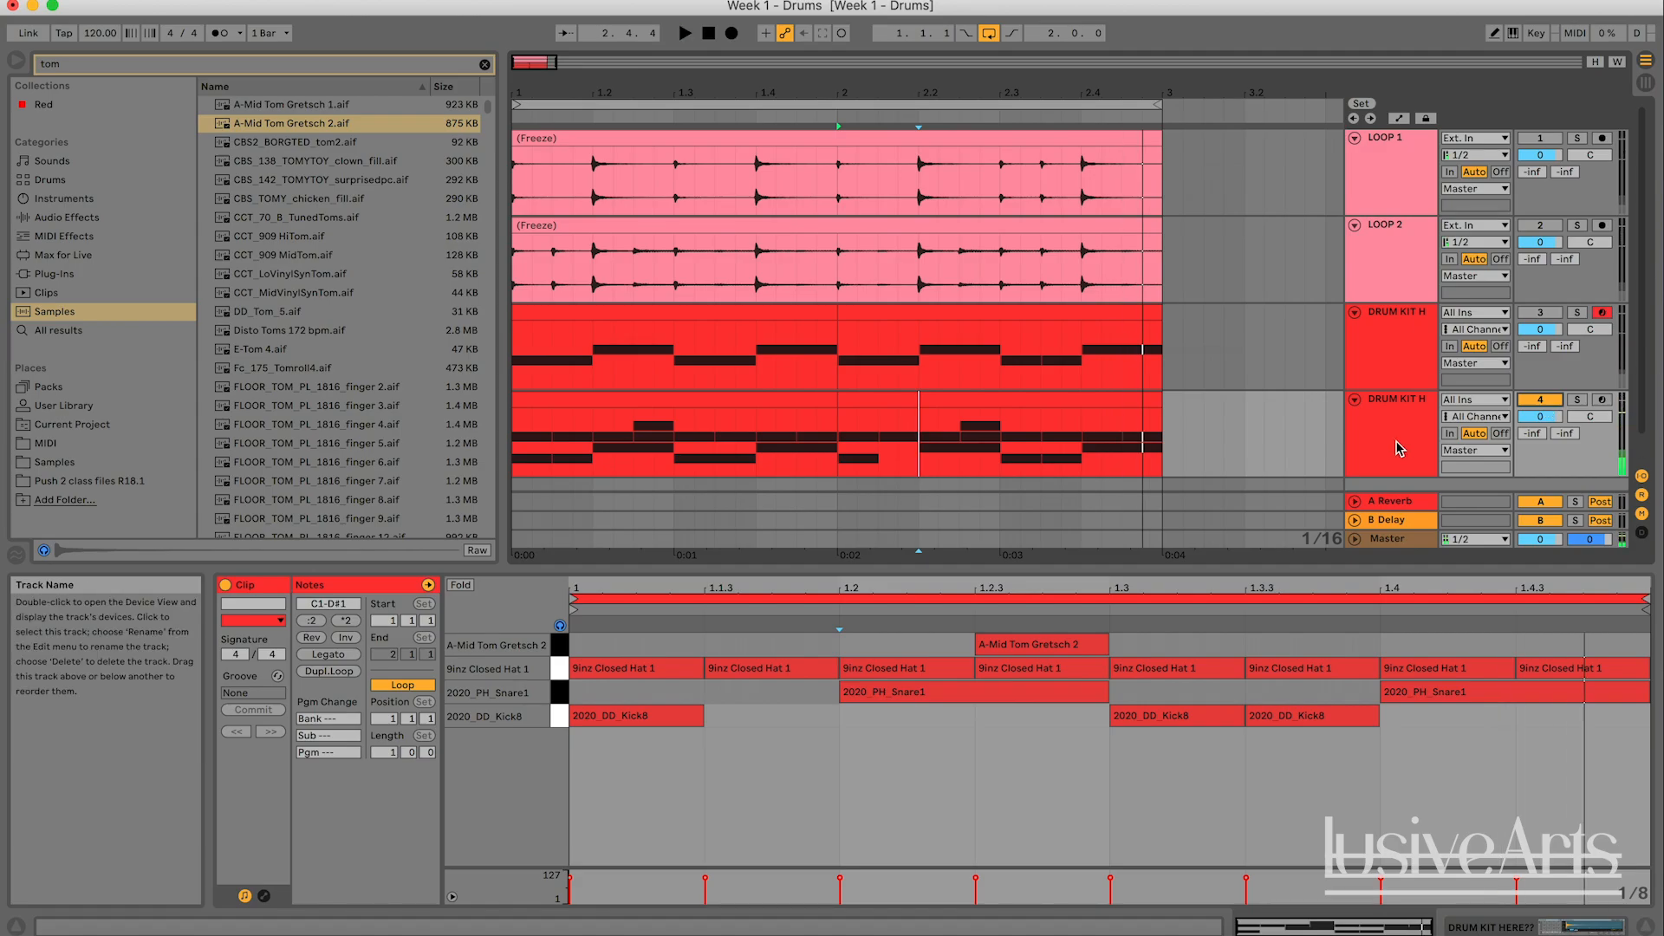
pyautogui.click(1541, 225)
pyautogui.press('space')
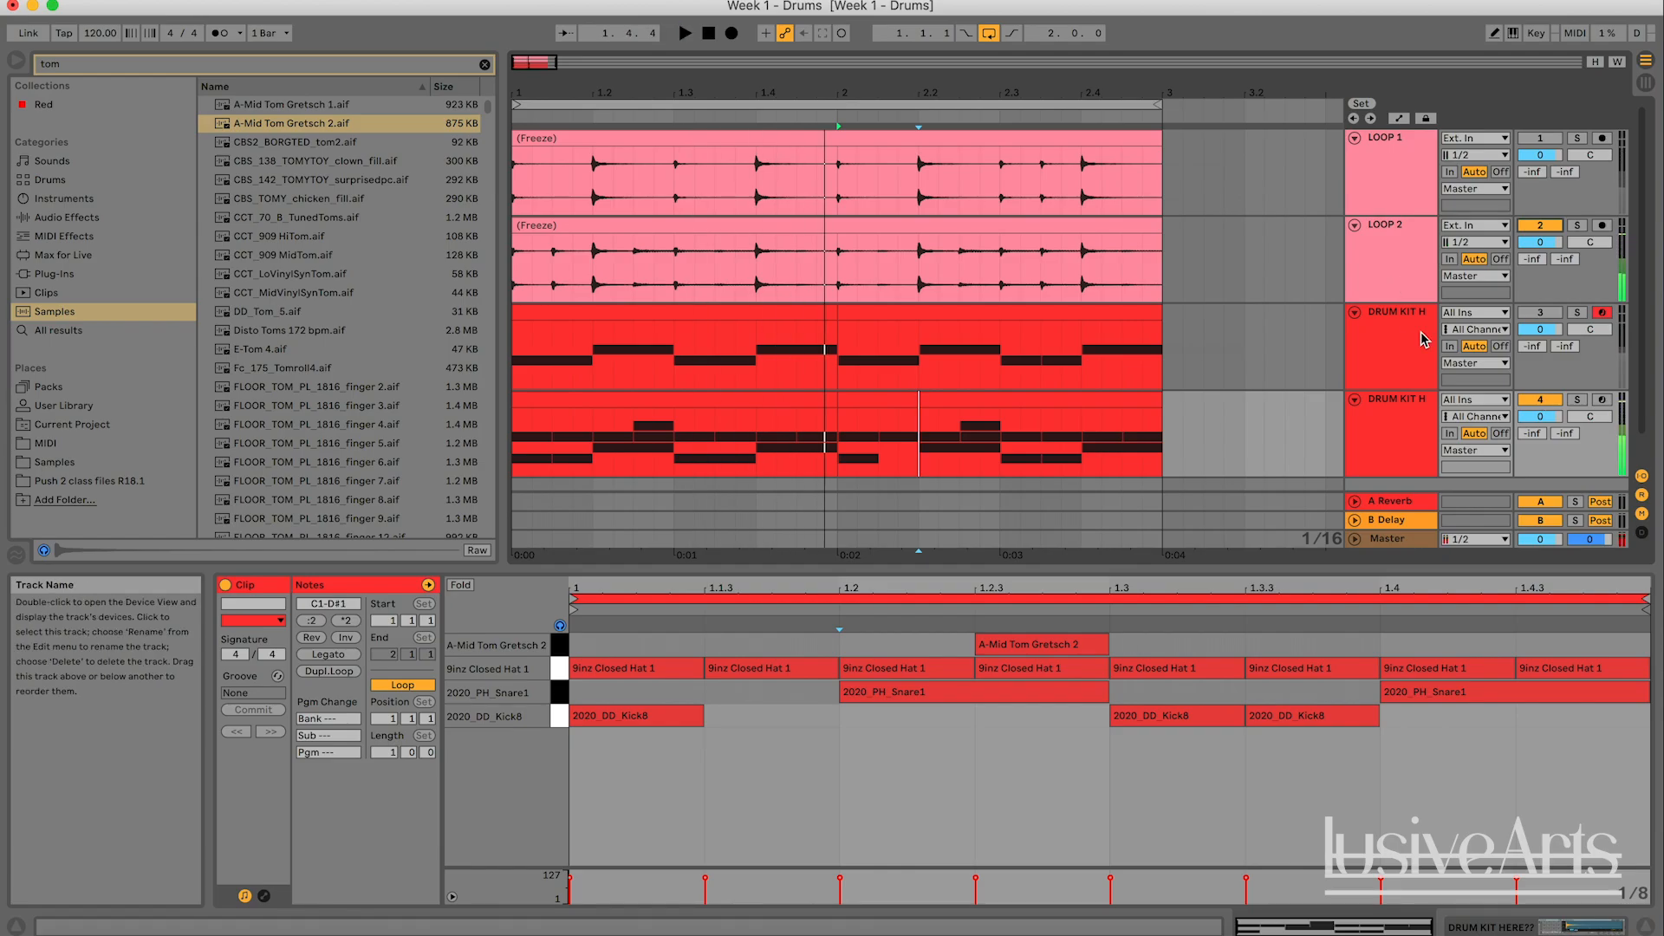
pyautogui.press('space')
# - Review both loop tracks and the Drum Racks of the original and duplicated kits
pyautogui.click(1224, 276)
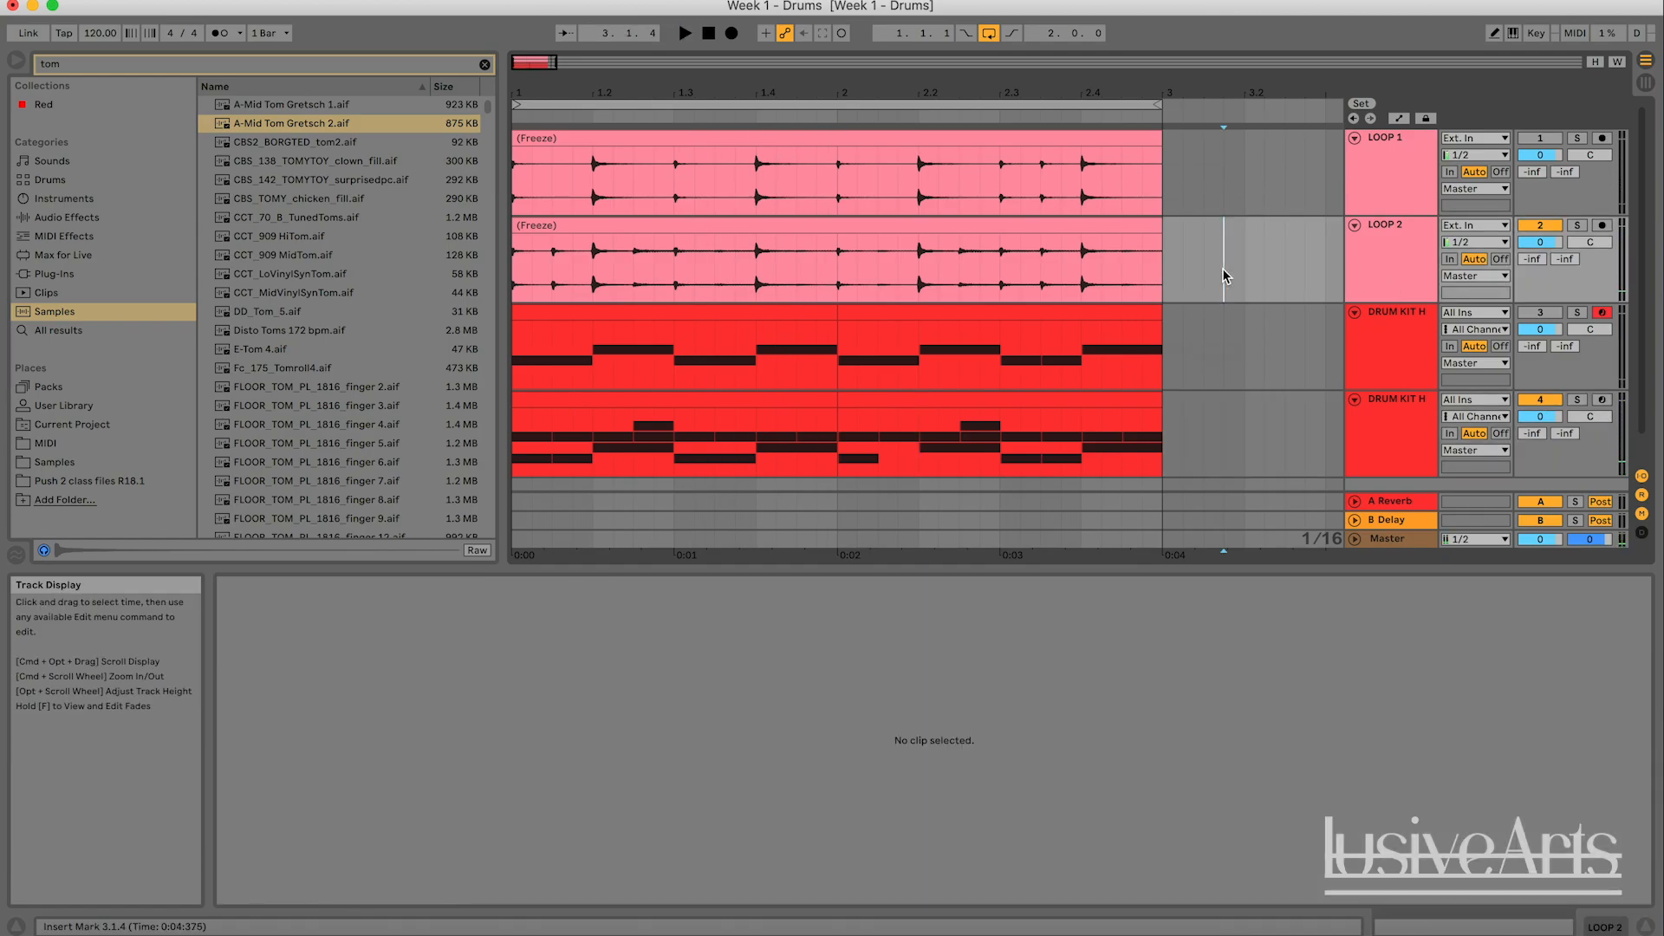
pyautogui.click(1404, 228)
pyautogui.click(1372, 202)
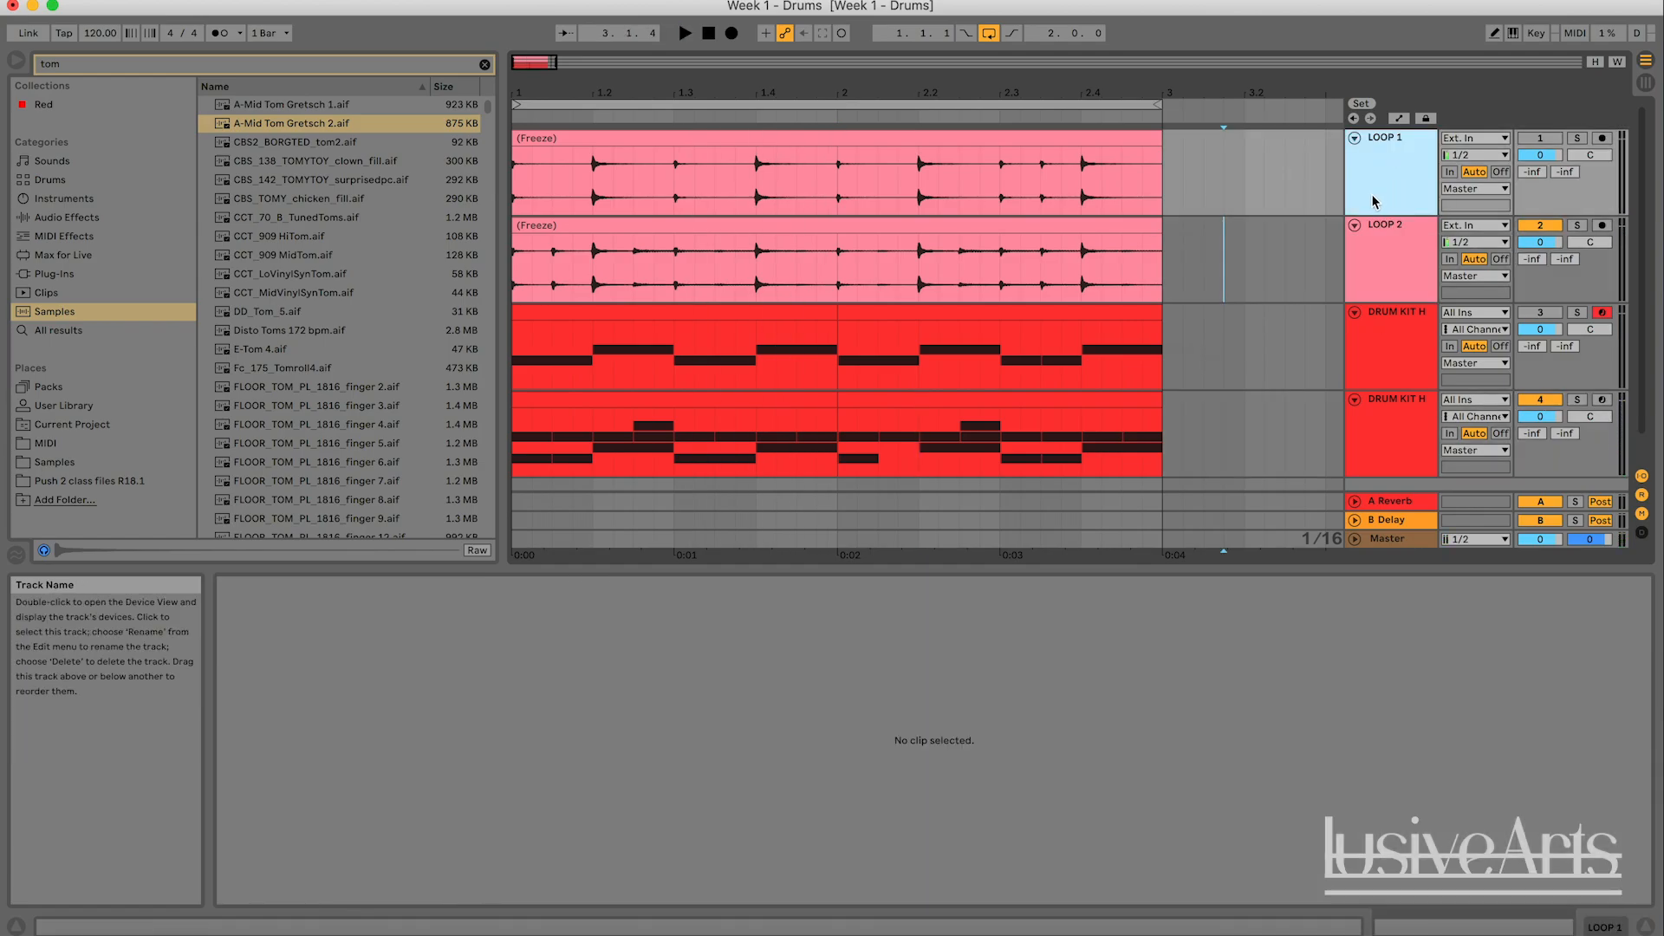
pyautogui.click(1373, 372)
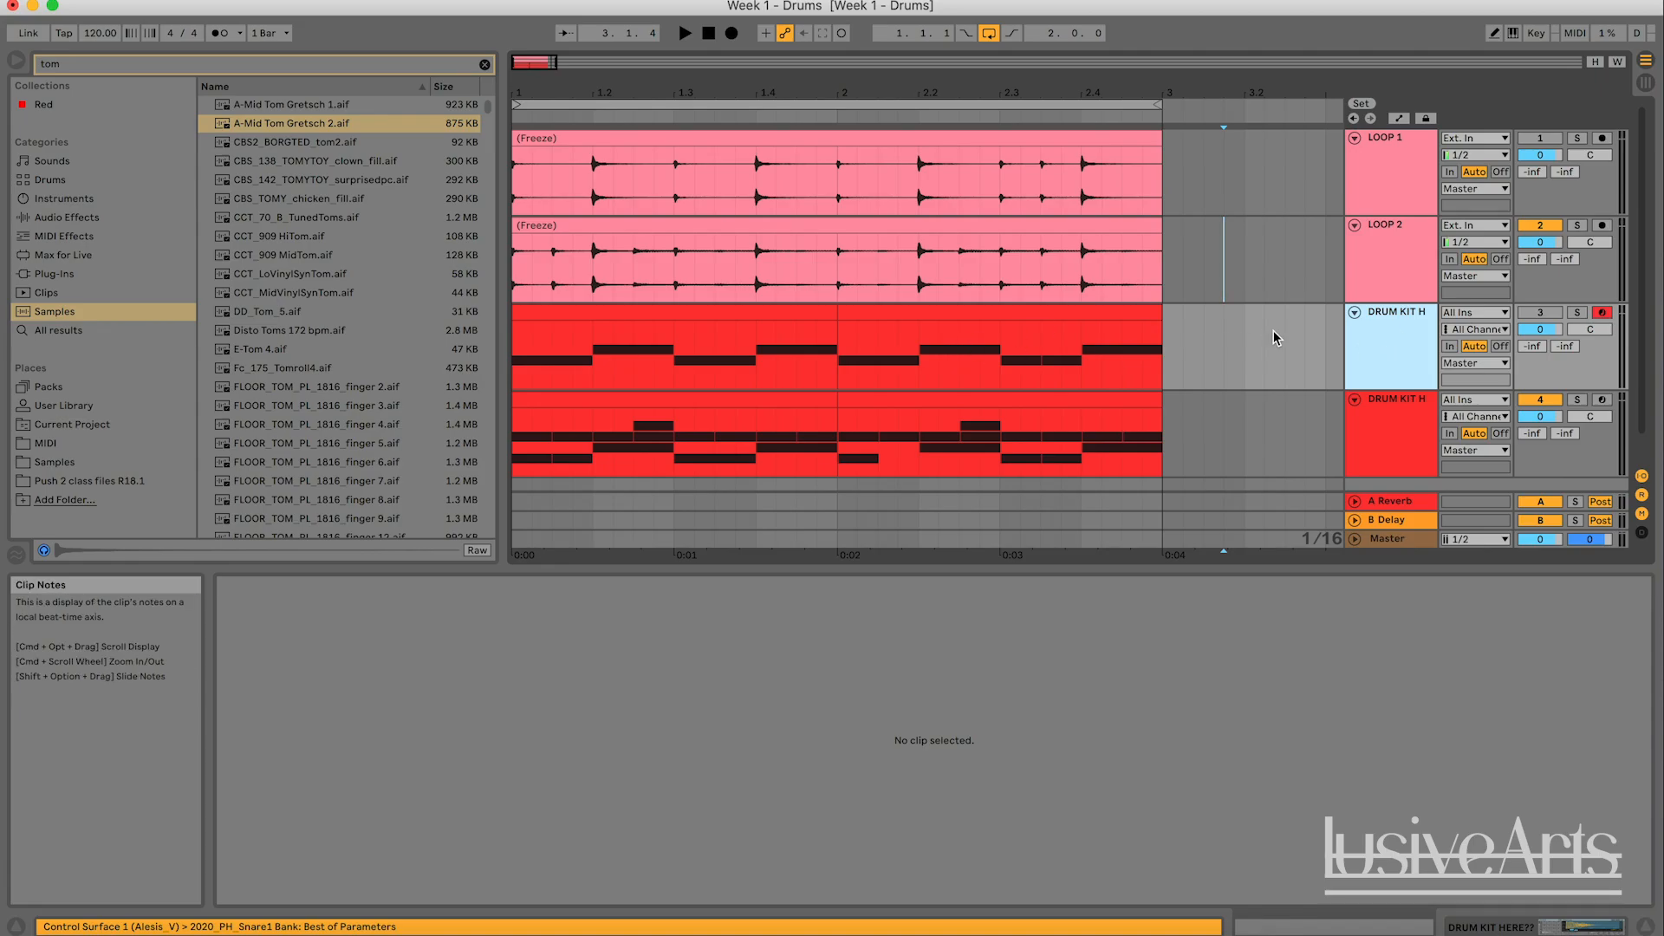
pyautogui.doubleClick(1397, 343)
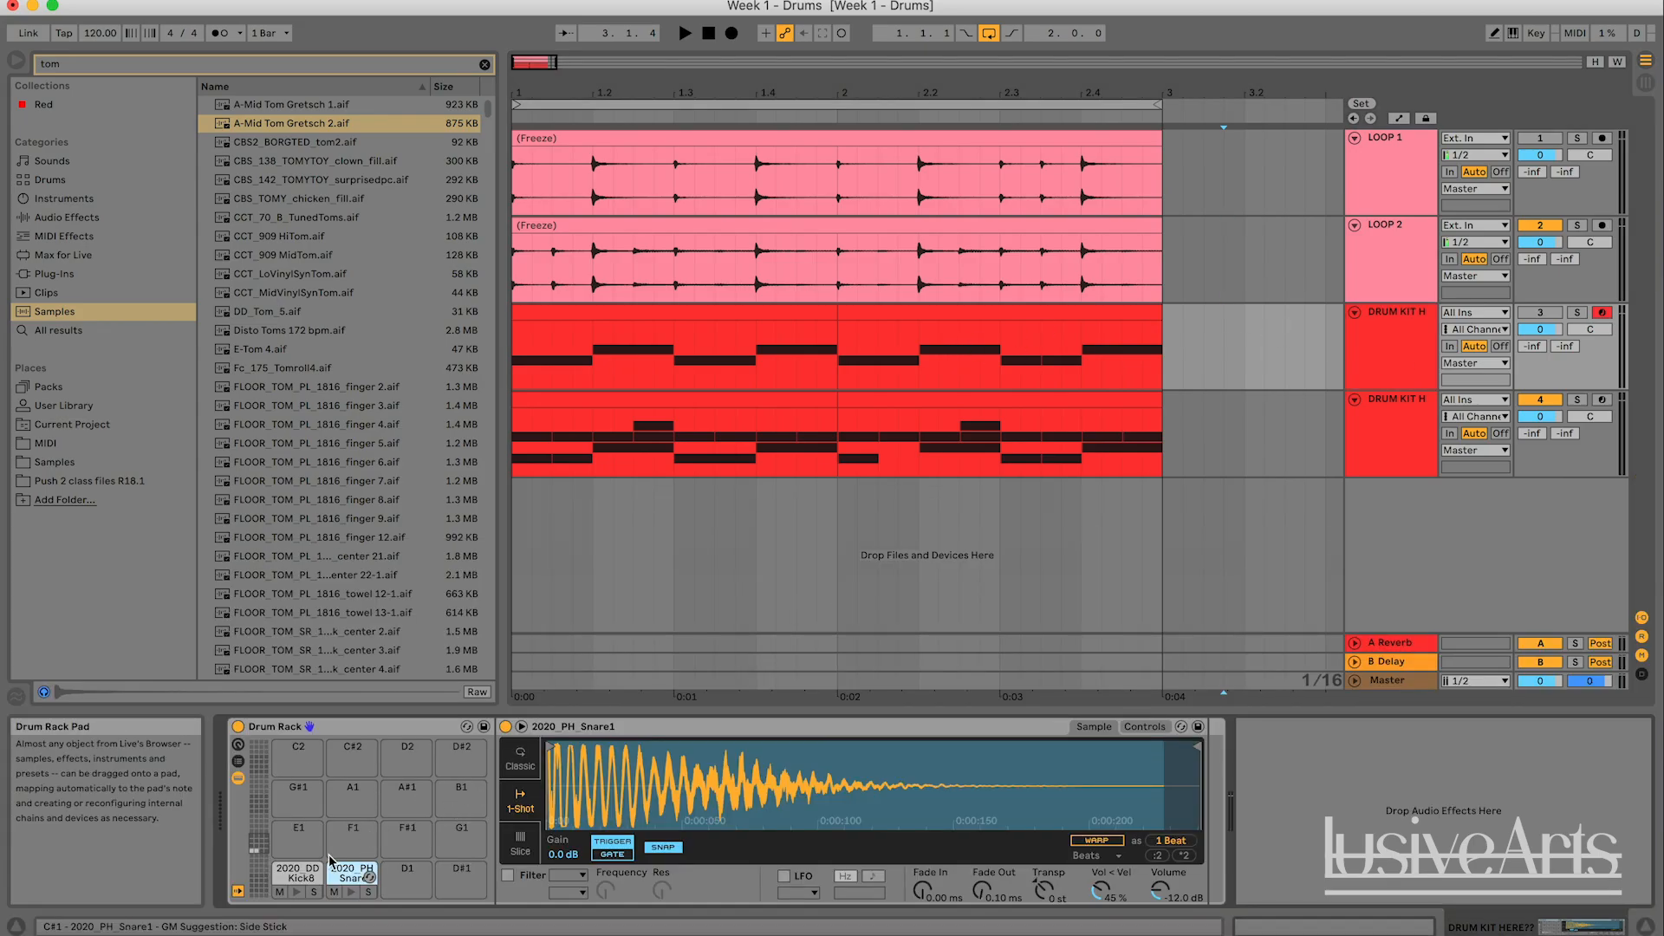
pyautogui.click(1386, 423)
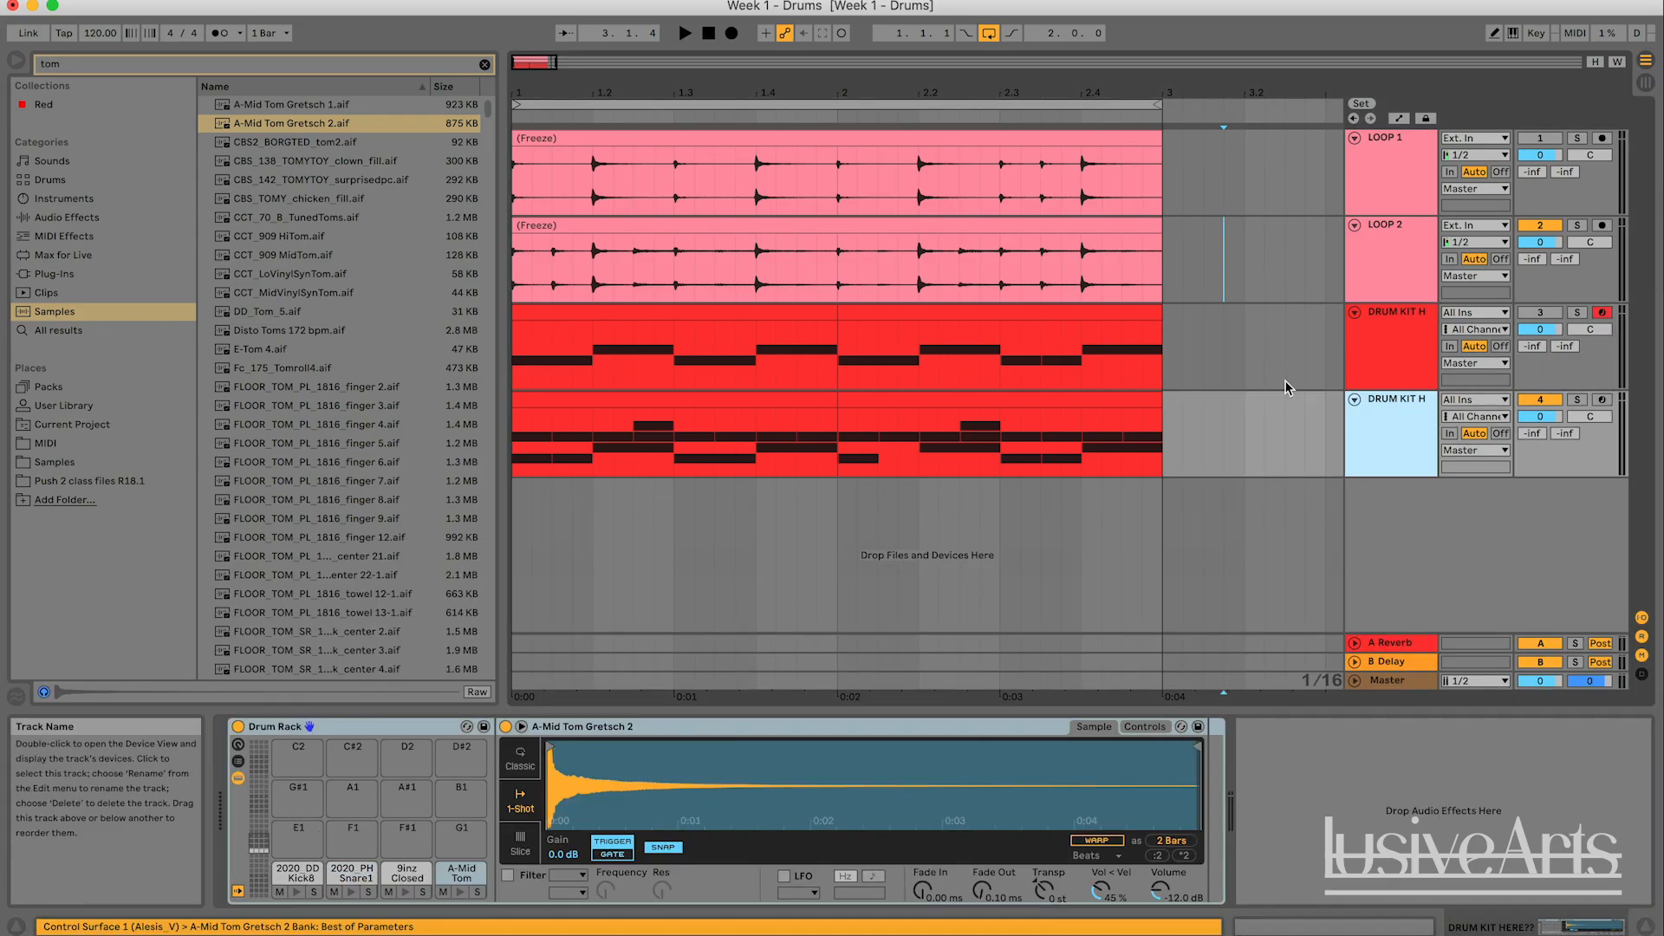
pyautogui.click(1246, 368)
pyautogui.click(879, 136)
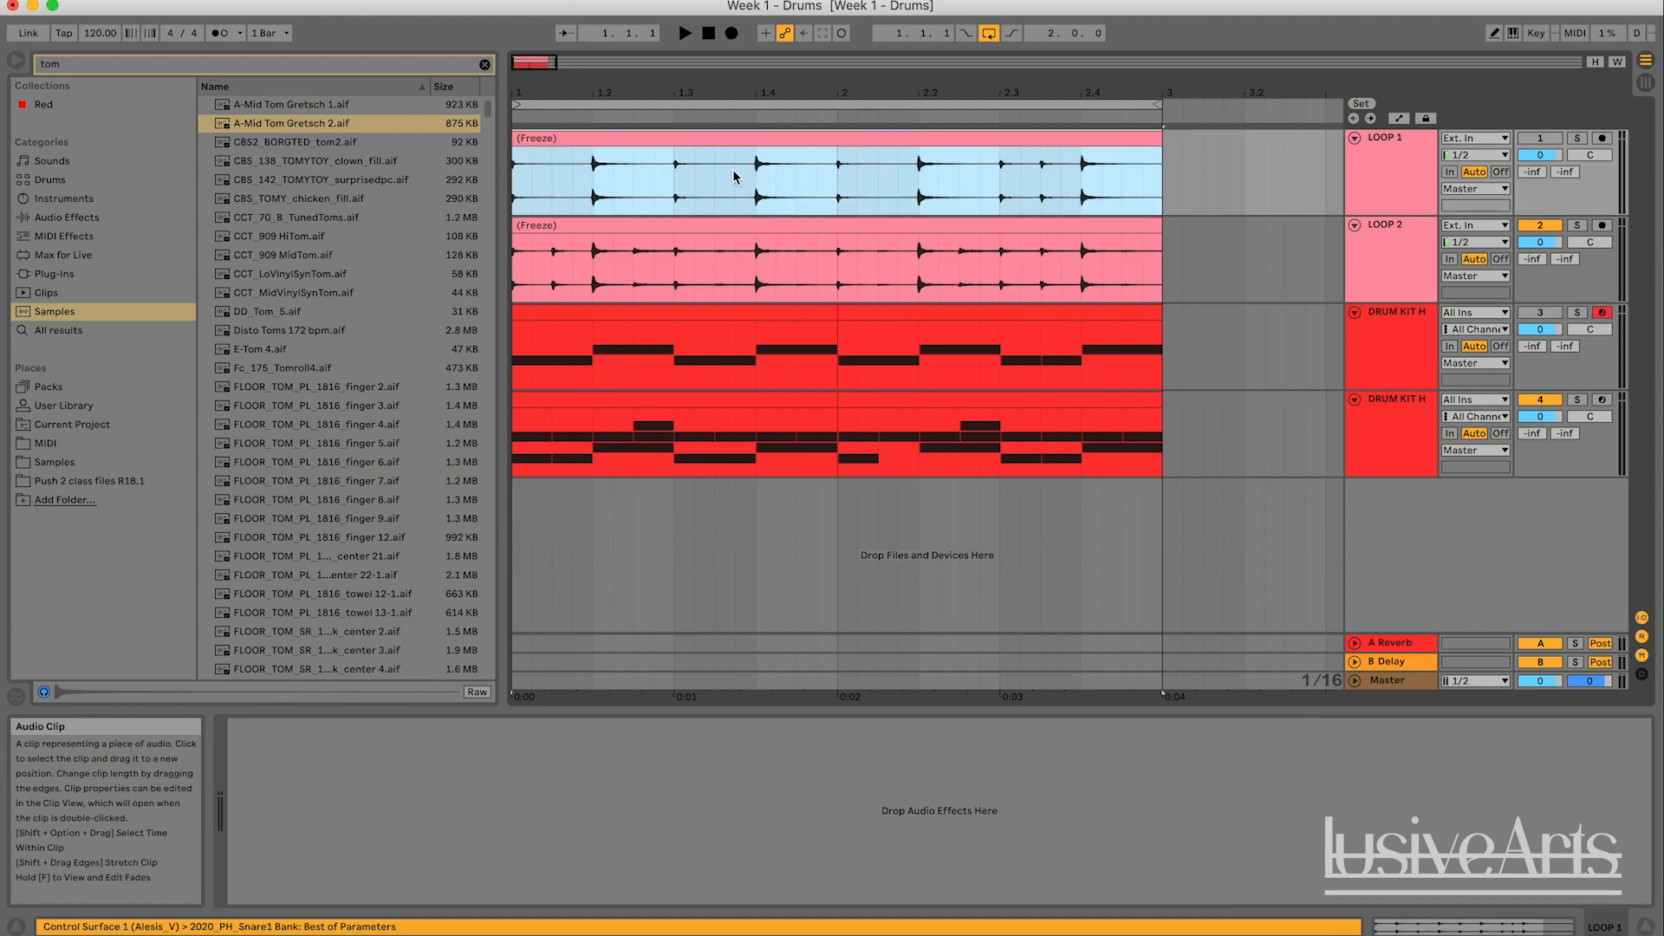
pyautogui.click(809, 227)
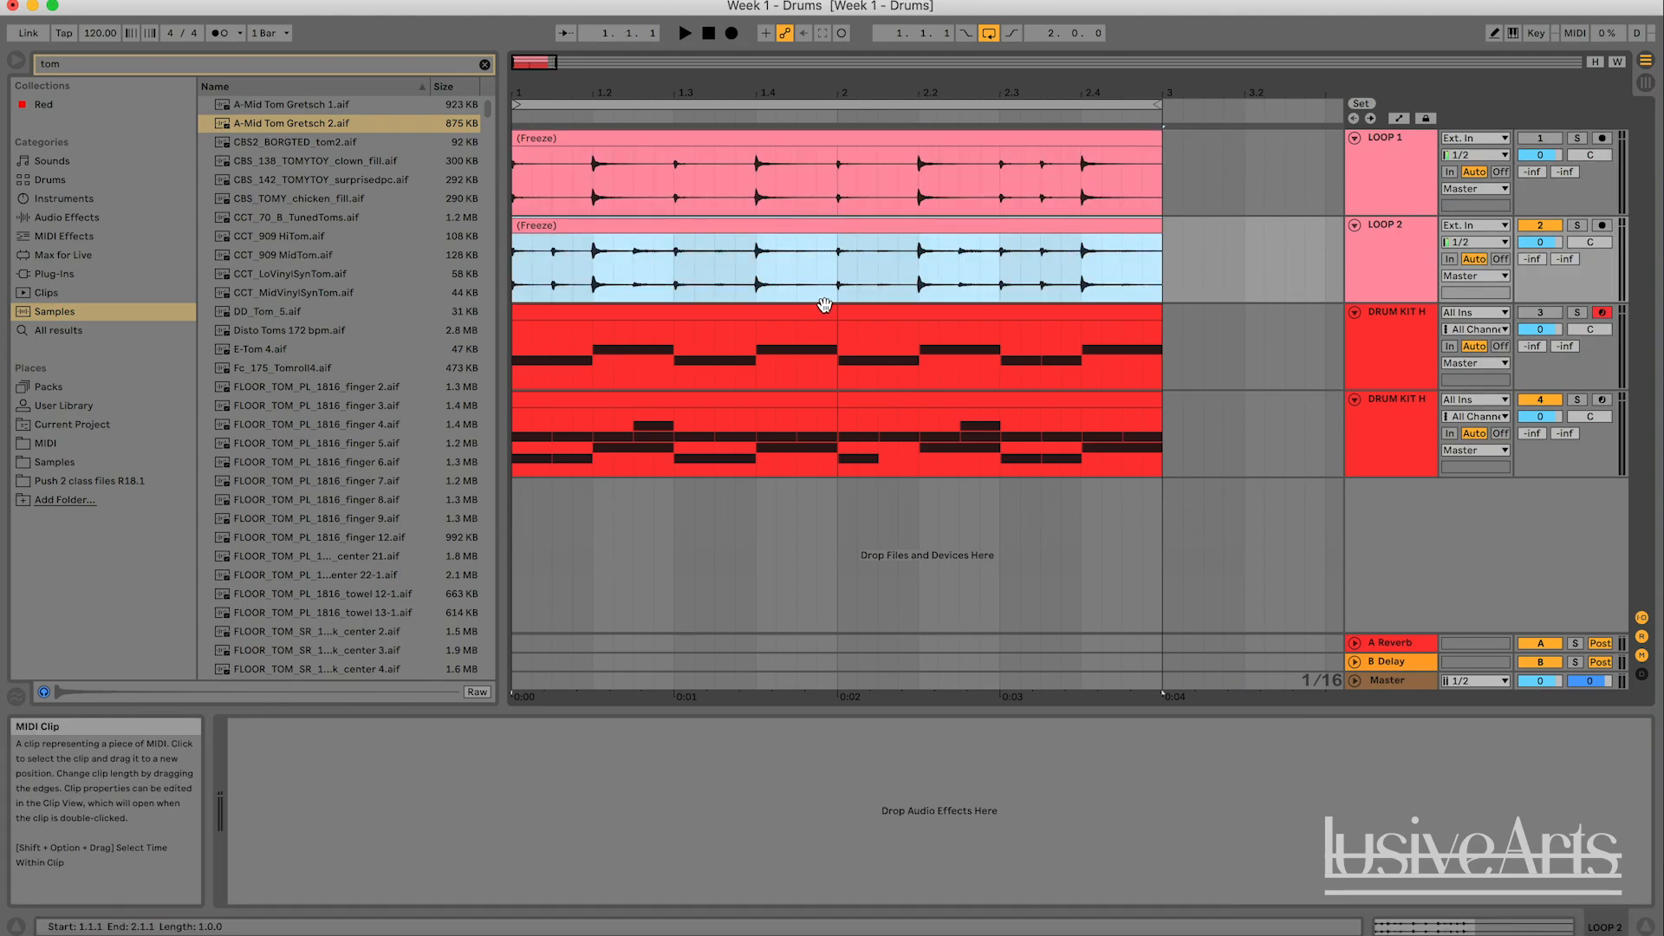
pyautogui.click(1214, 459)
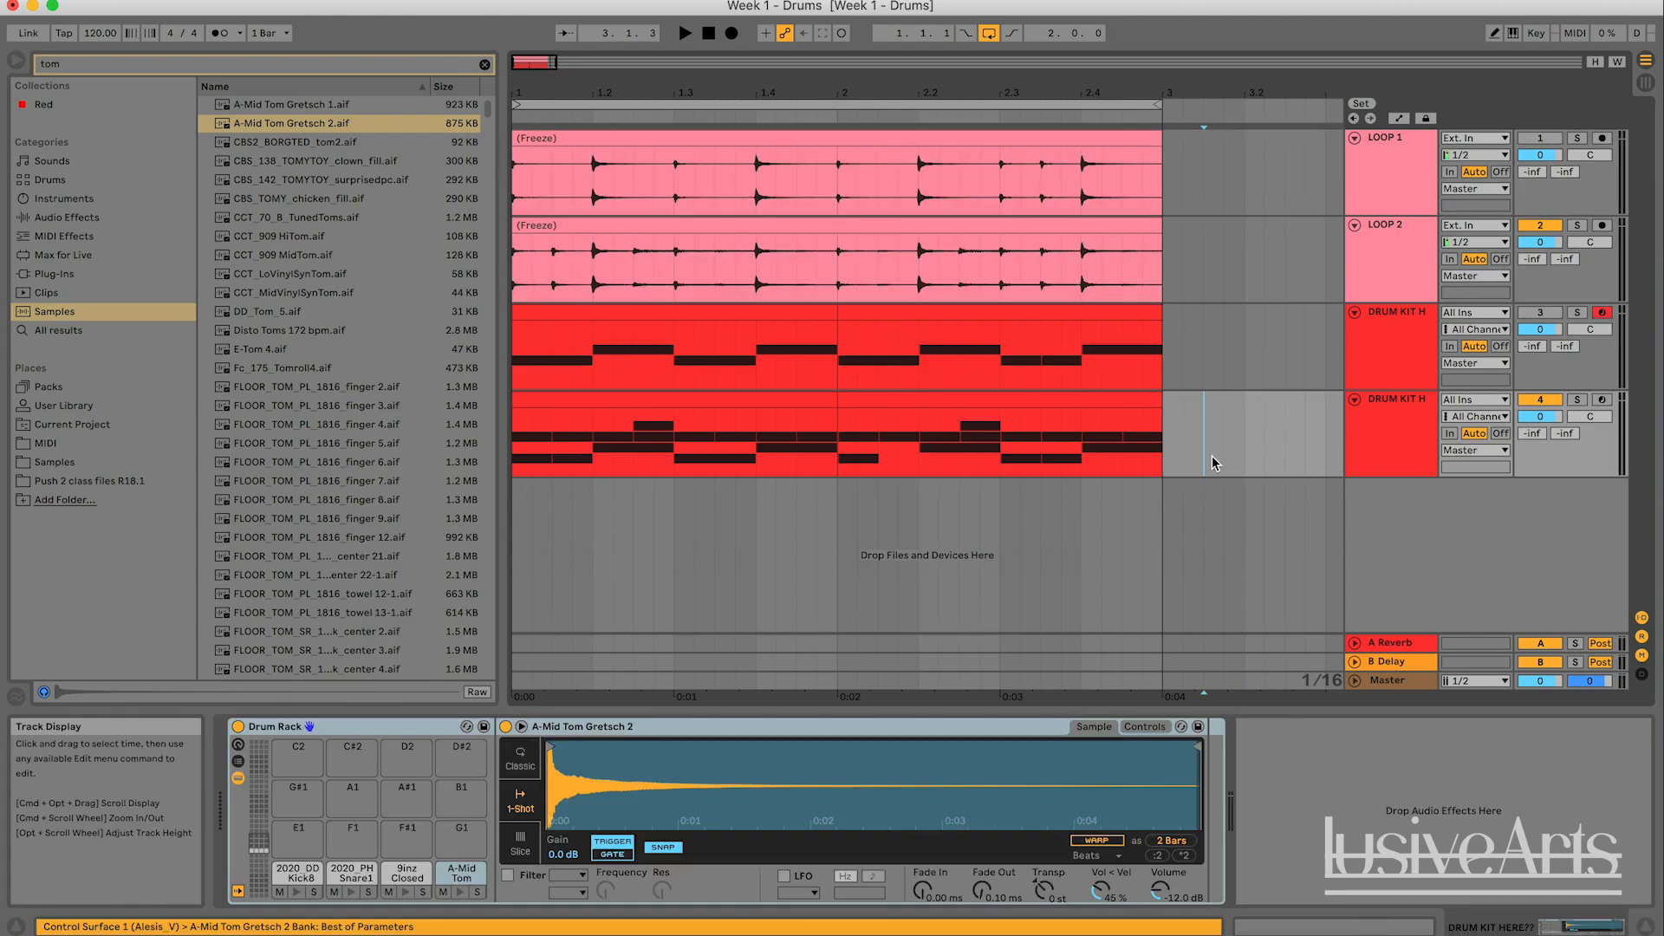
pyautogui.press('-')
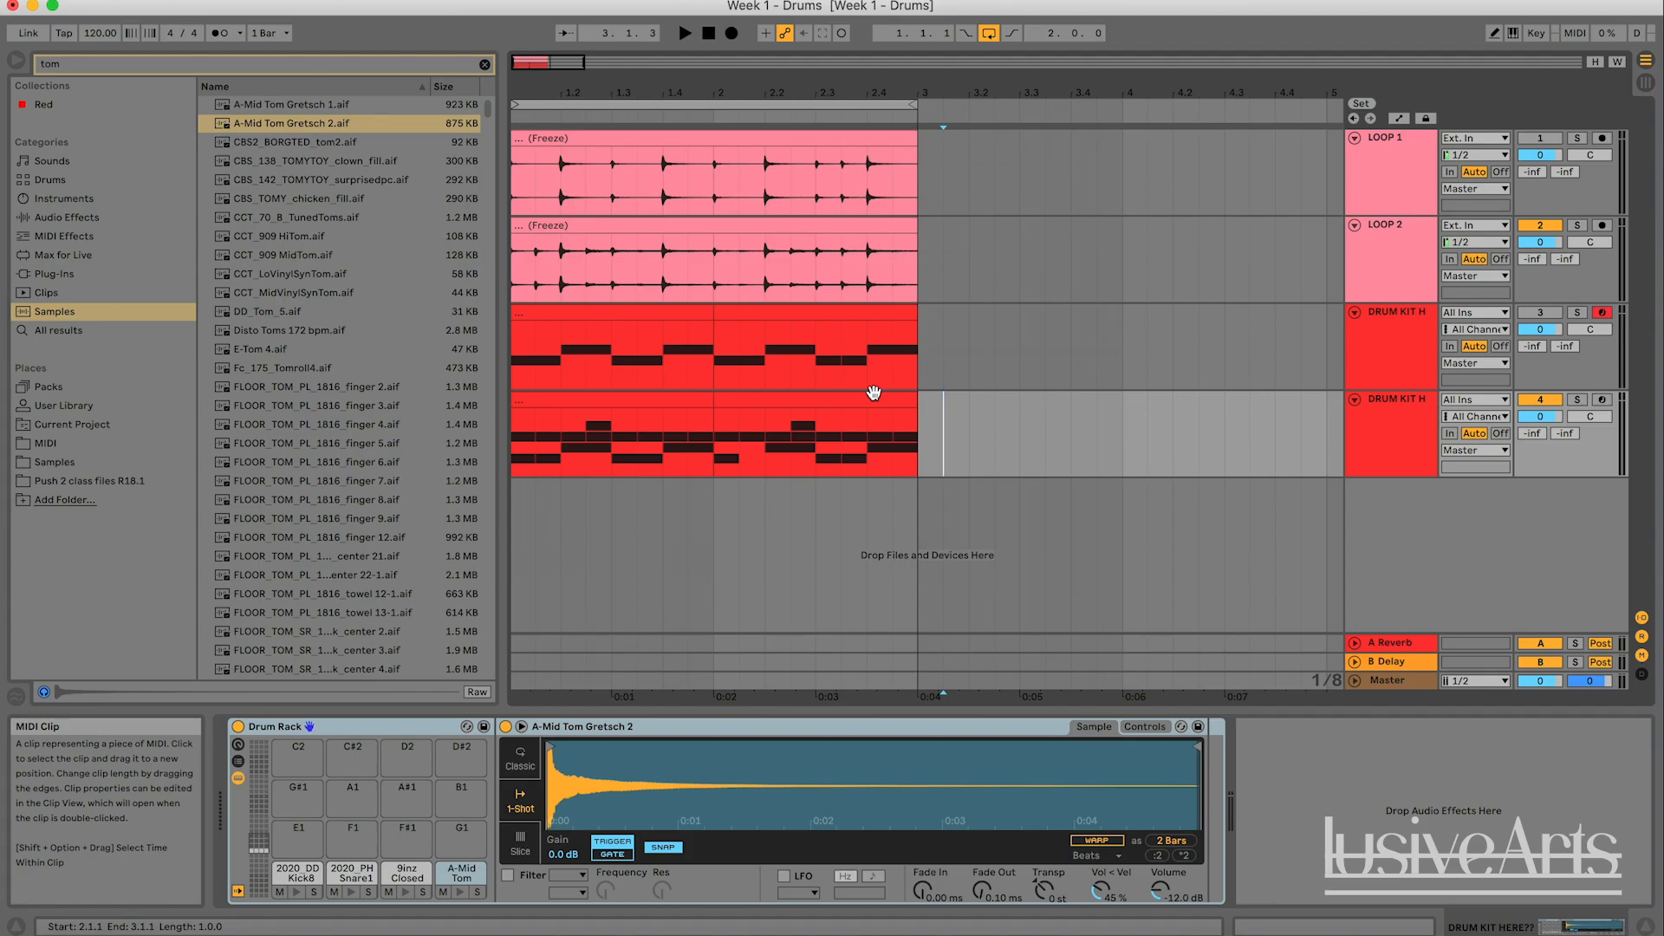
pyautogui.click(928, 457)
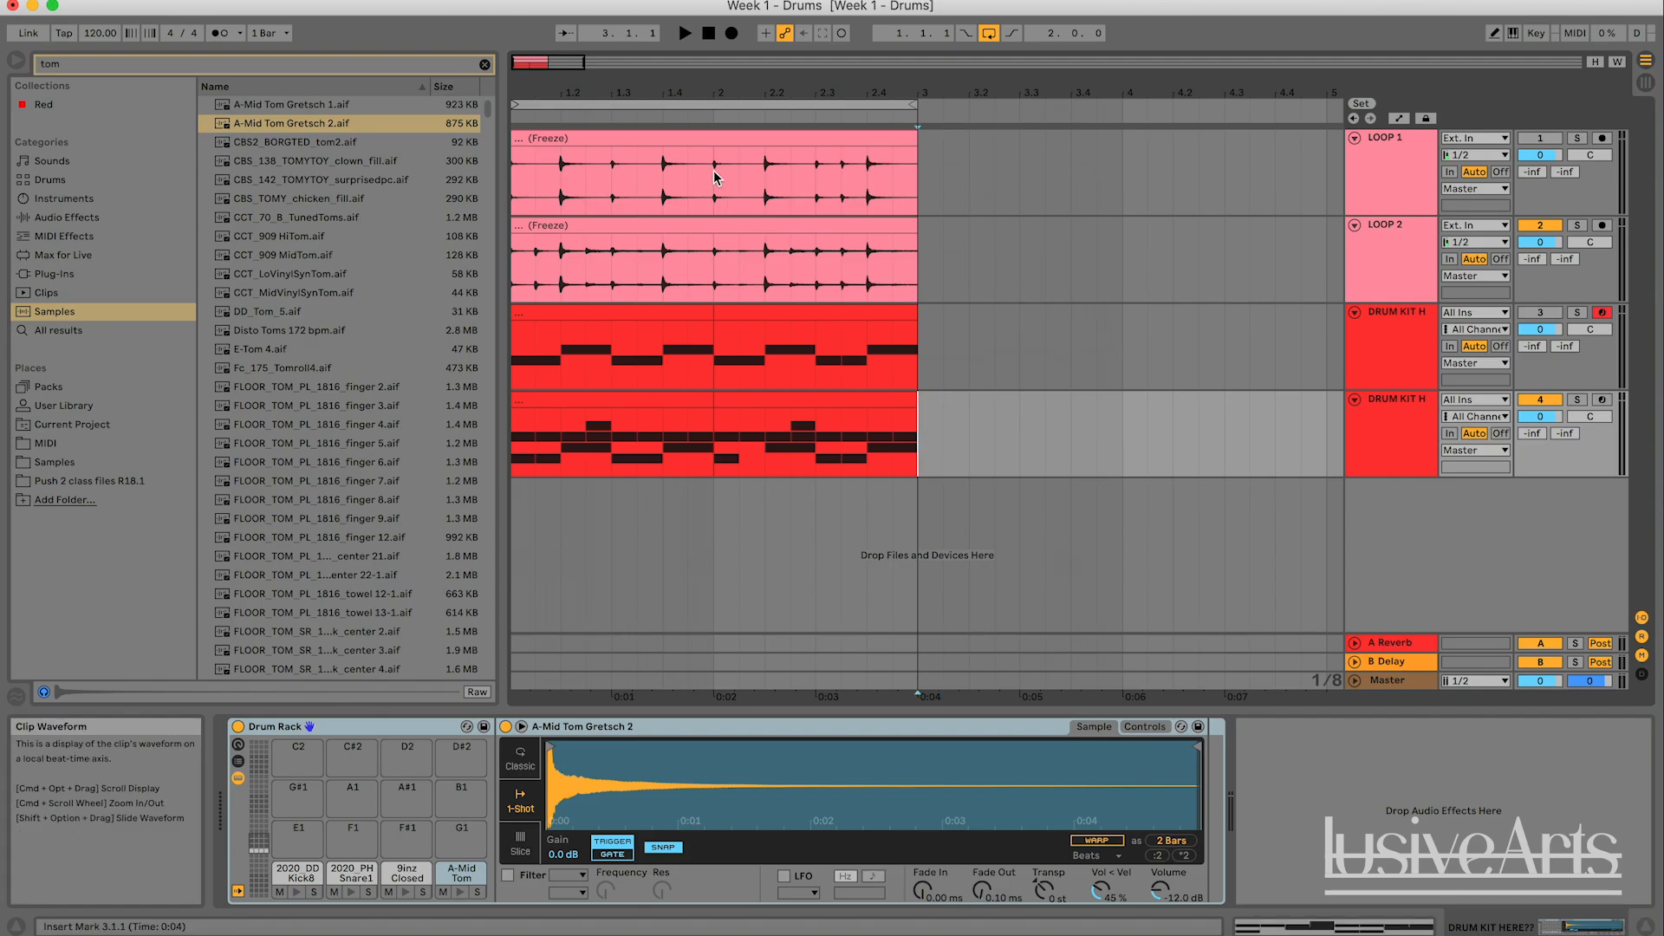
pyautogui.moveTo(576, 64); pyautogui.dragTo(534, 62)
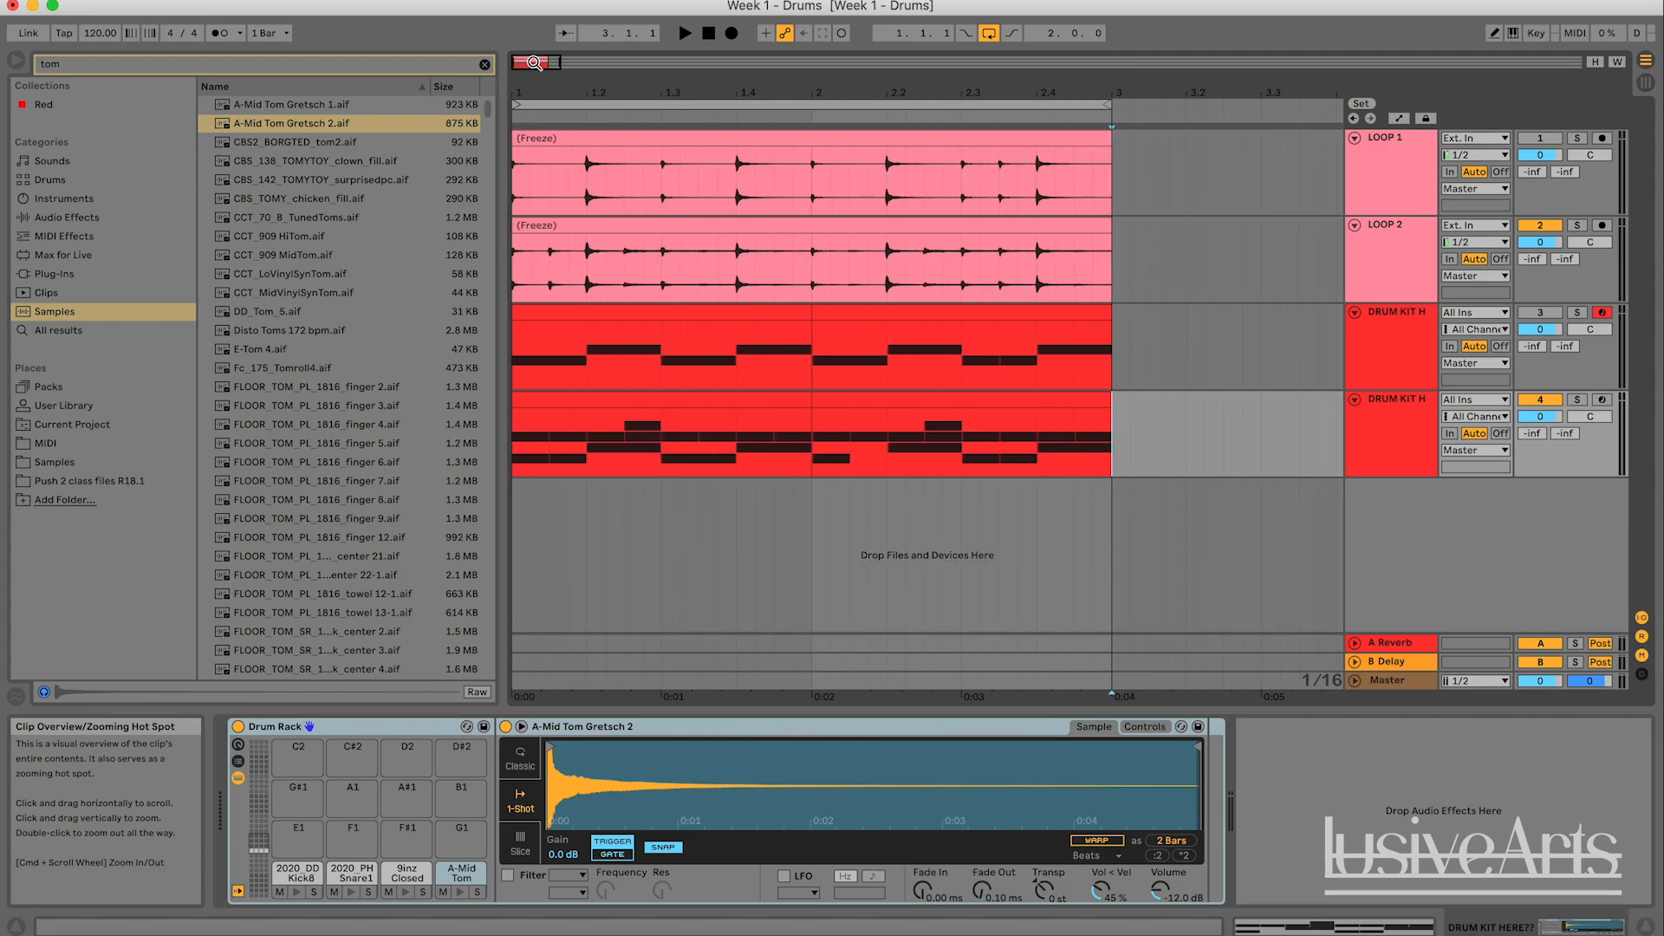